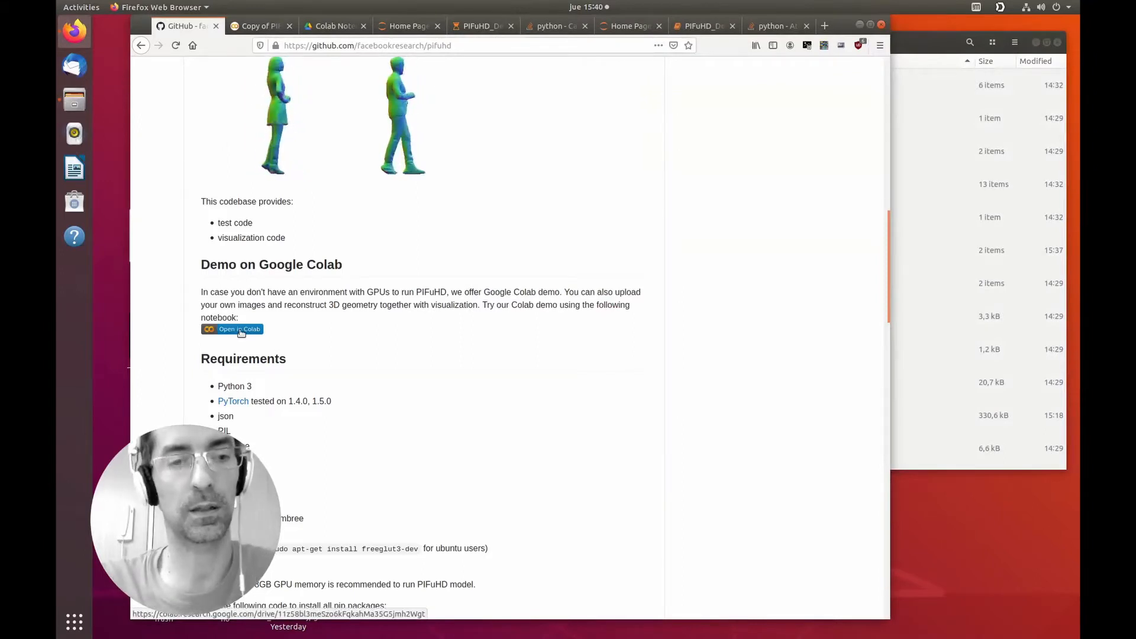
Check the hardware accelerator in the Colab copy of the PIFuHD Demo notebook's runtime settings and dismiss them without saving.
click(259, 26)
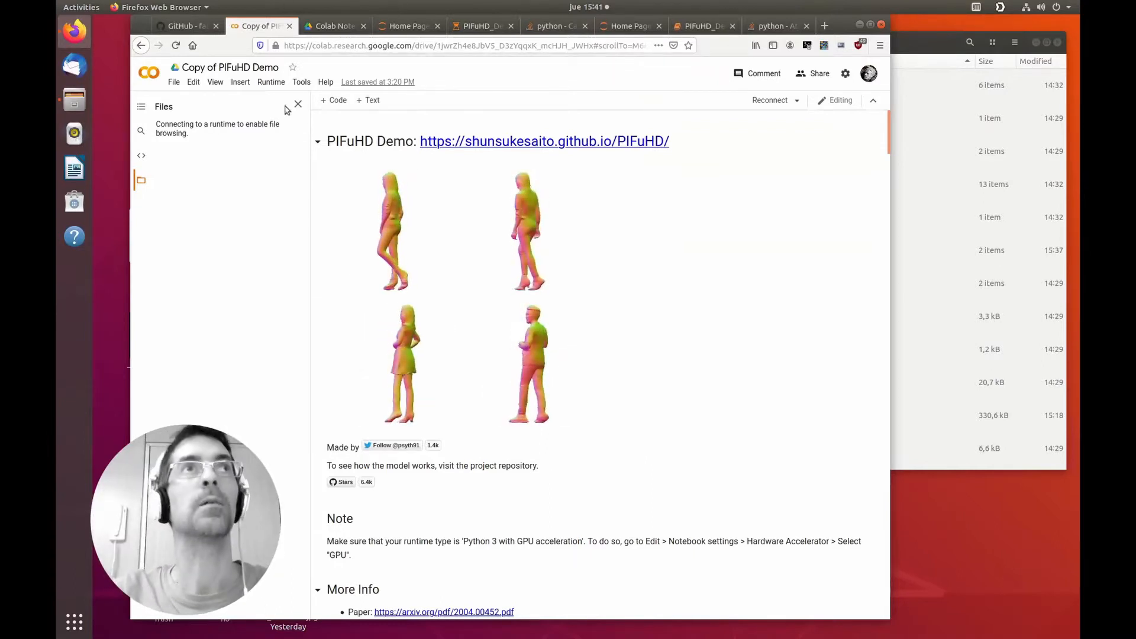
click(271, 82)
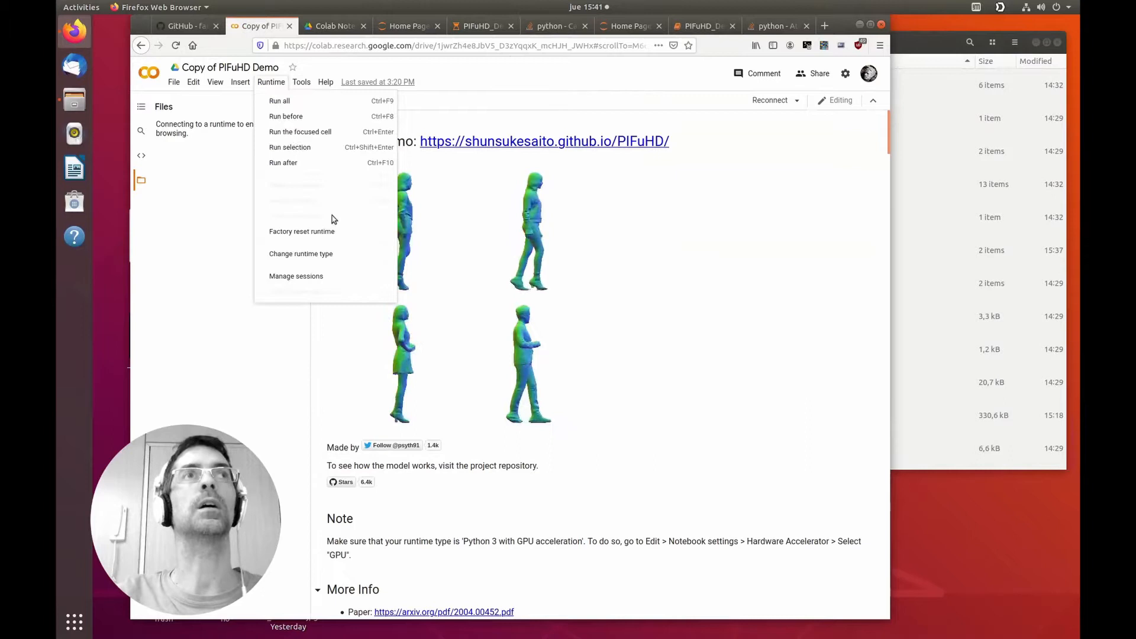
click(325, 257)
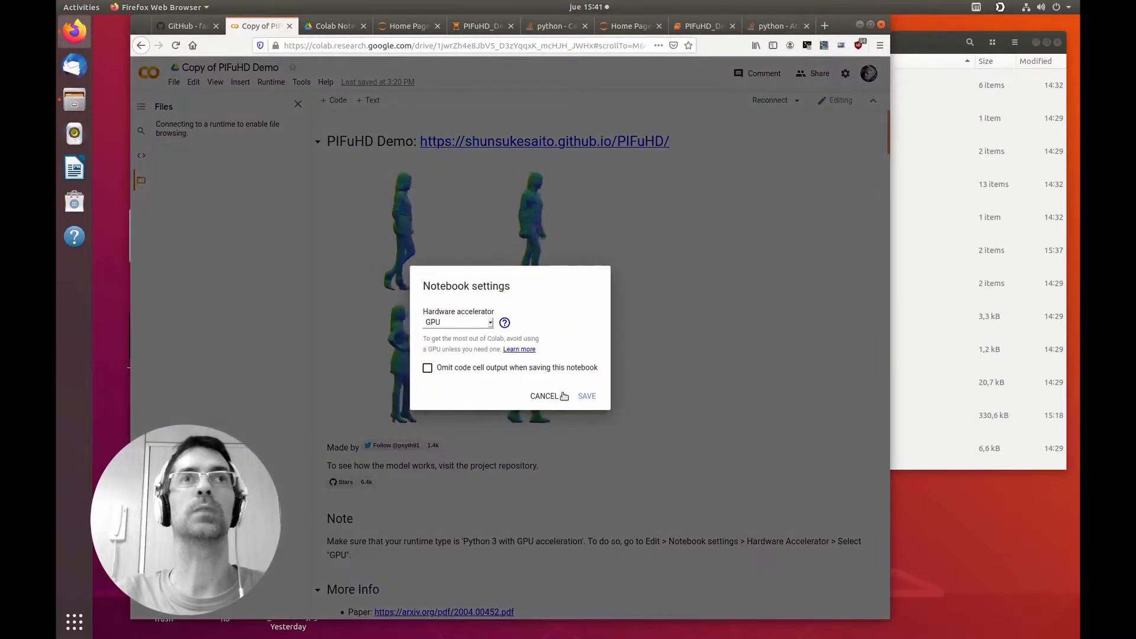
click(544, 397)
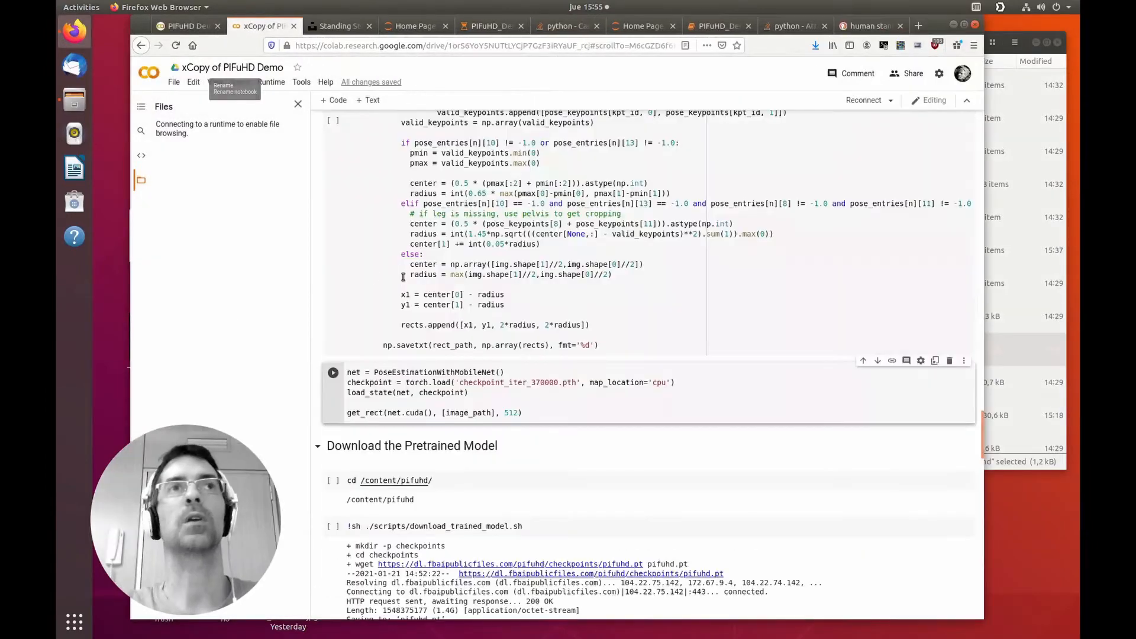
Run the git clone cell under Clone PIFuHD repository and expand the pifuhd folder in the file browser.
scroll(400, 275, up, 10)
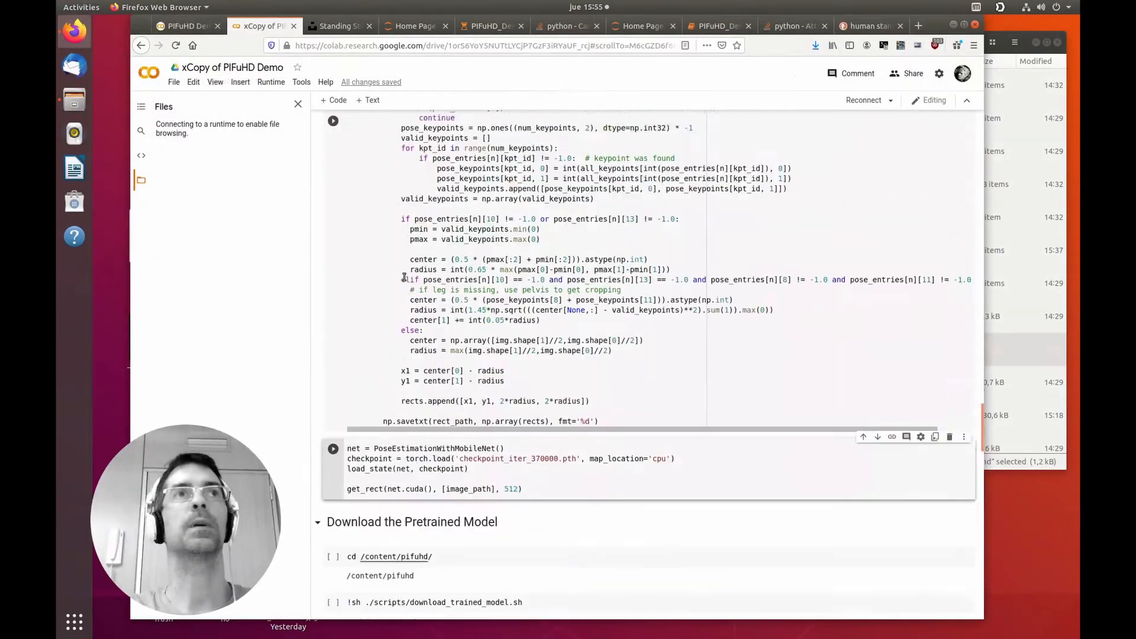
scroll(401, 275, up, 20)
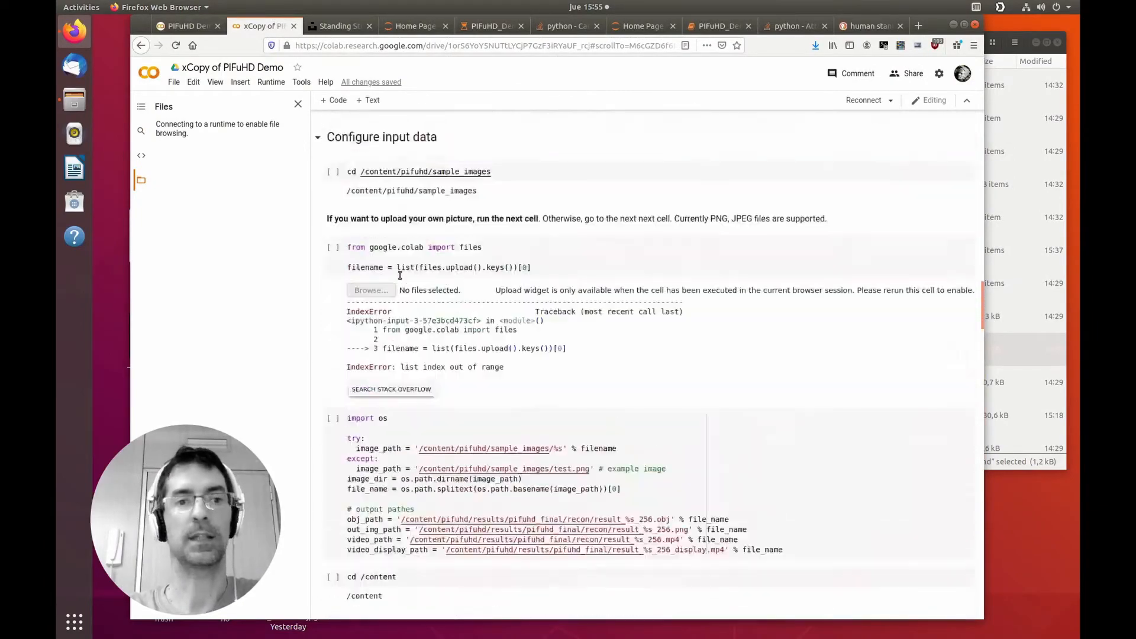
scroll(400, 276, up, 7)
scroll(412, 310, down, 14)
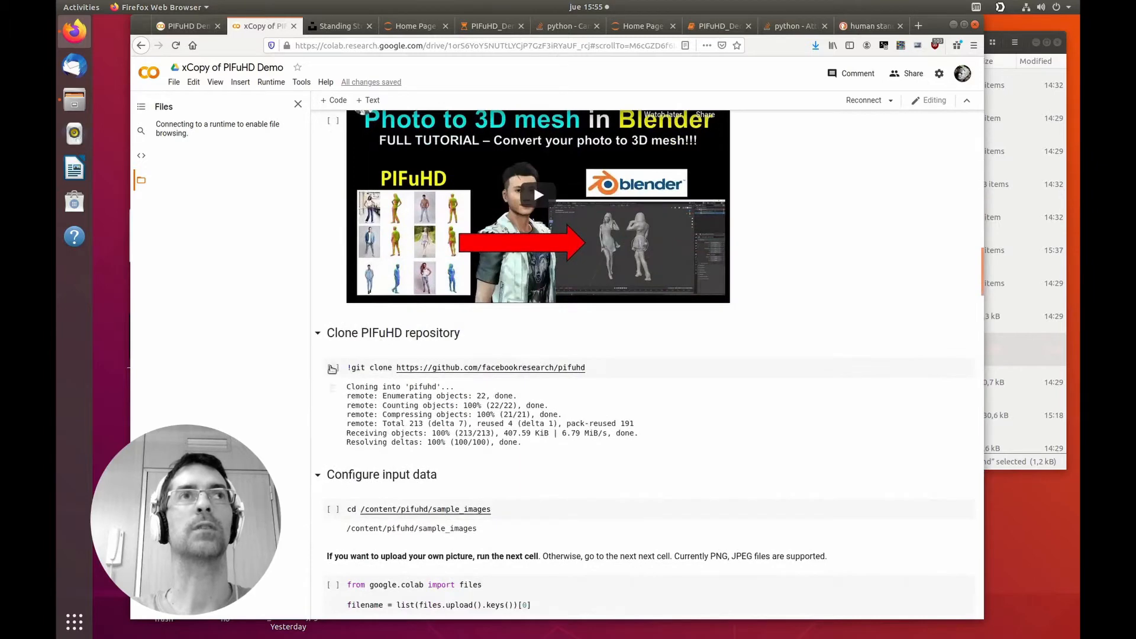
click(376, 362)
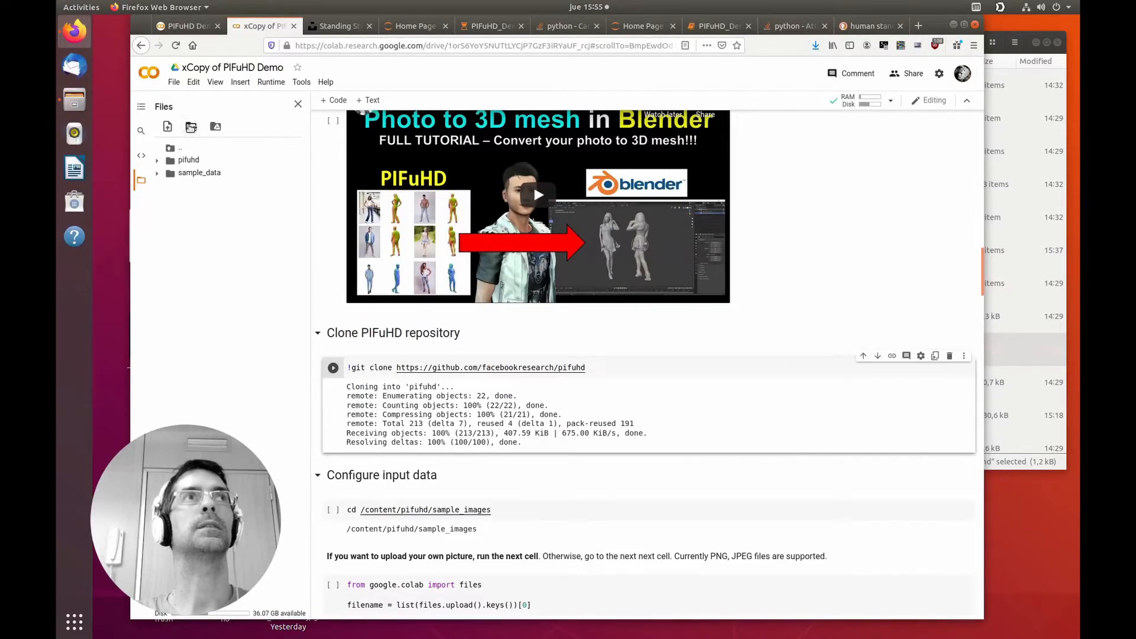
click(158, 161)
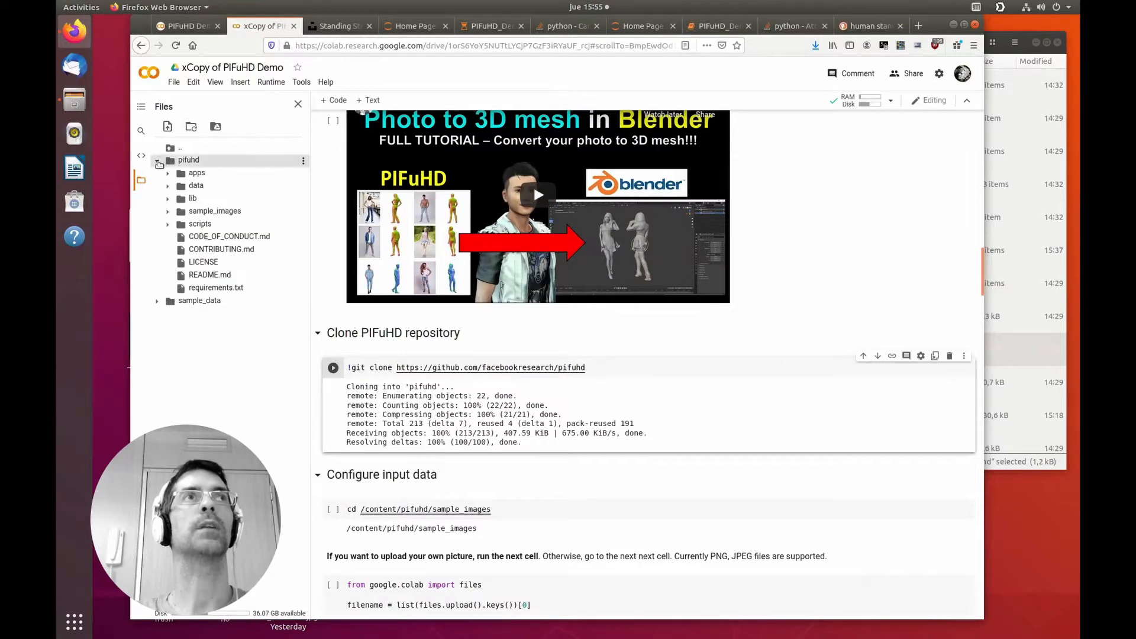
Run the cell changing to /content/pifuhd/sample_images, and preview test.png from the sample_images folder in a wider browser window.
scroll(457, 453, down, 2)
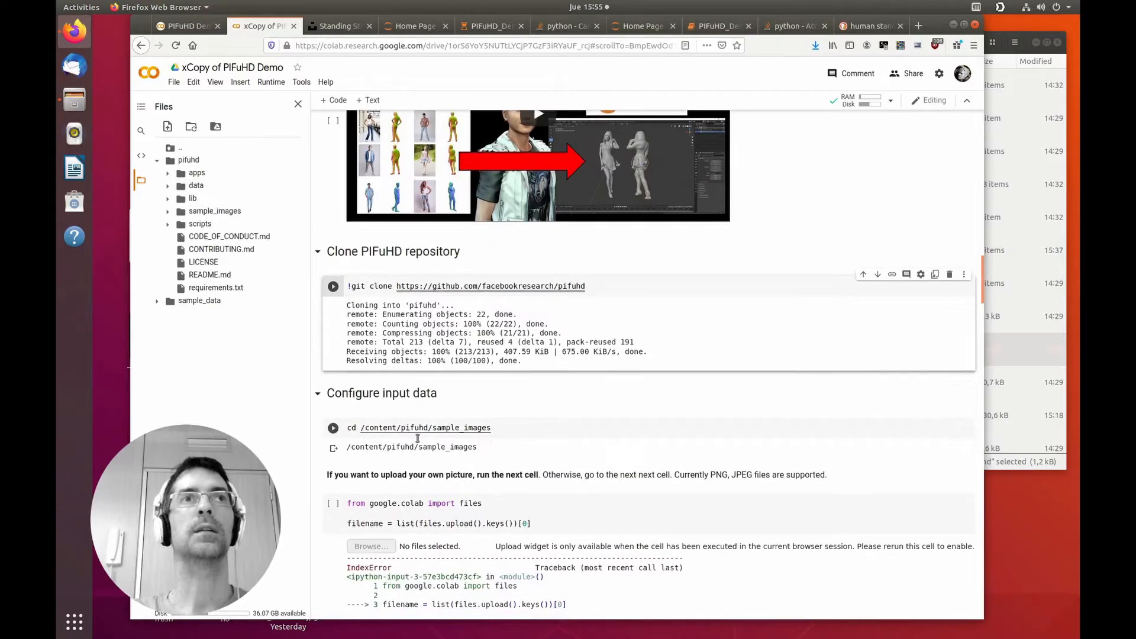
click(333, 429)
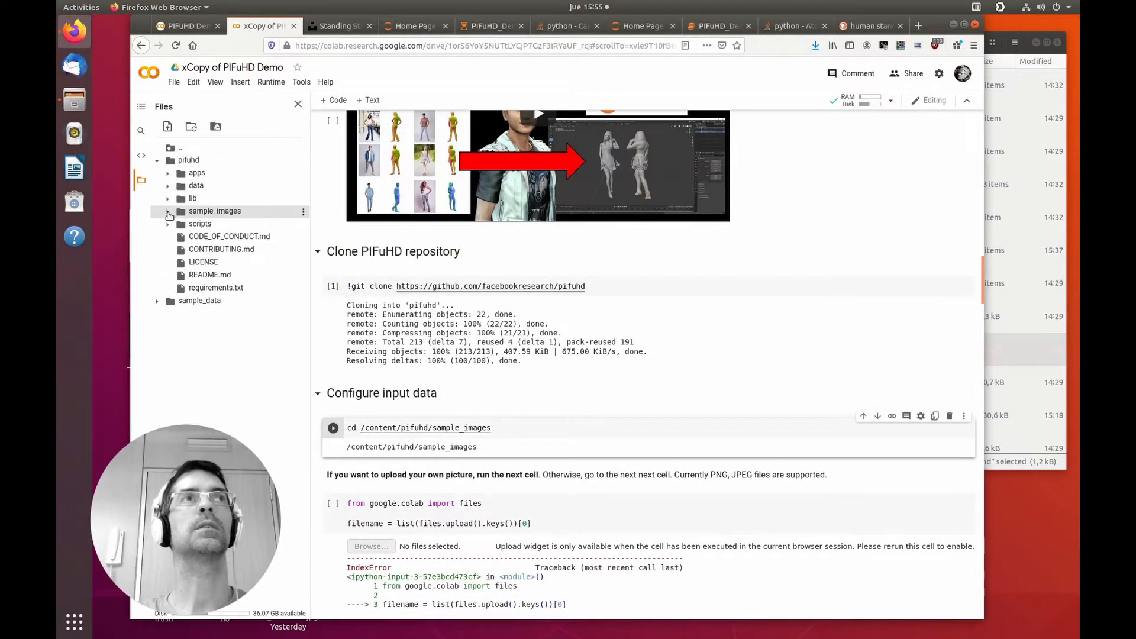
click(168, 212)
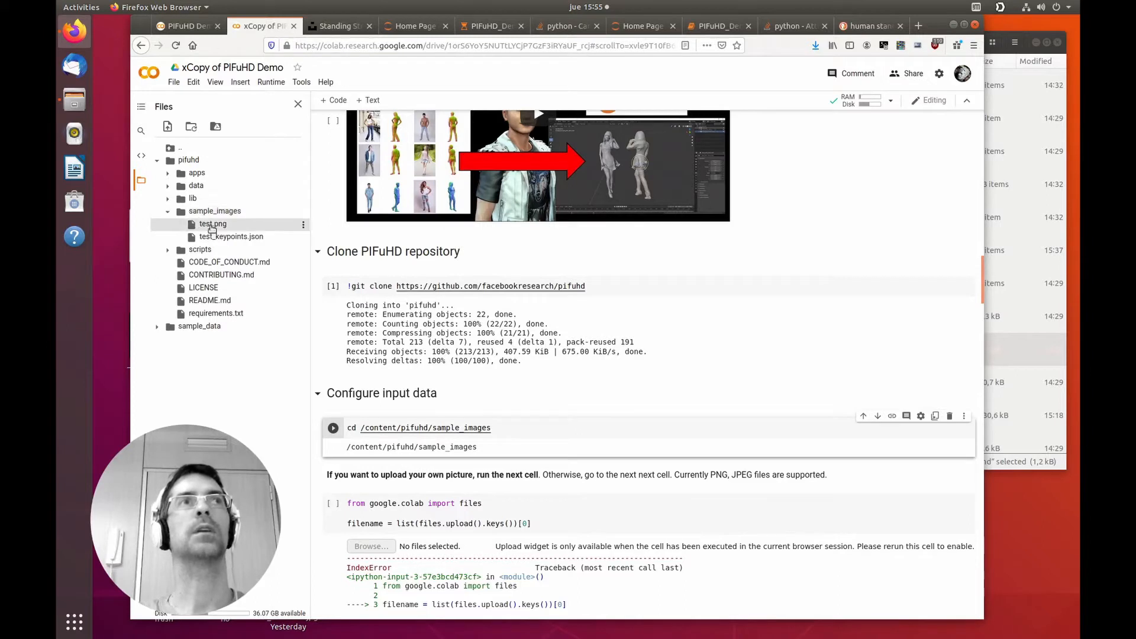
double_click(212, 225)
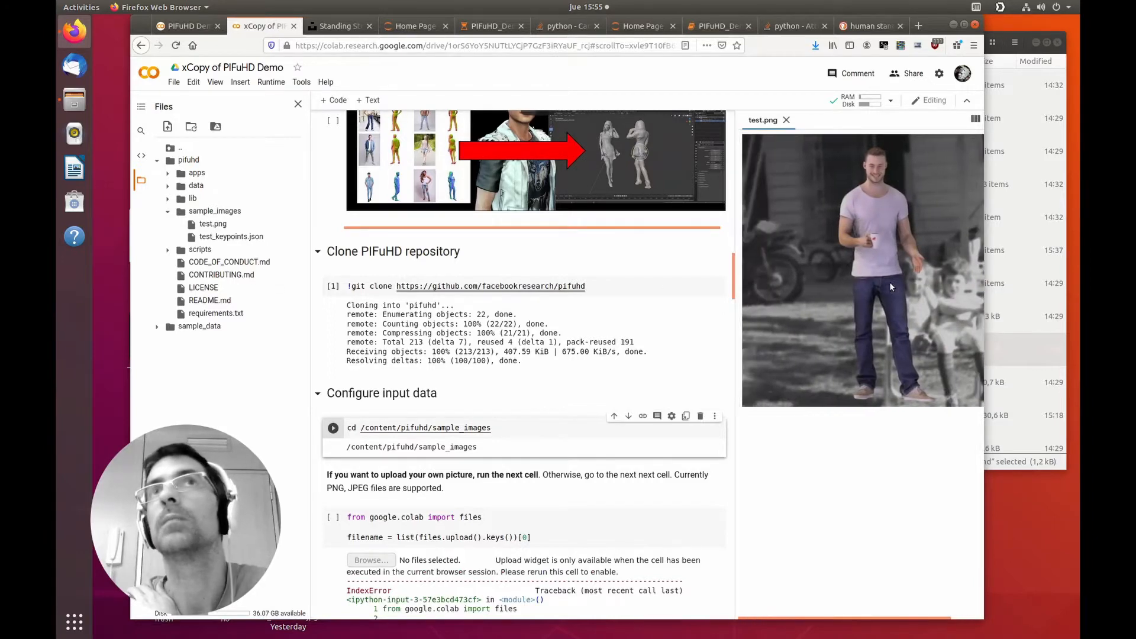
drag(982, 316, 1021, 317)
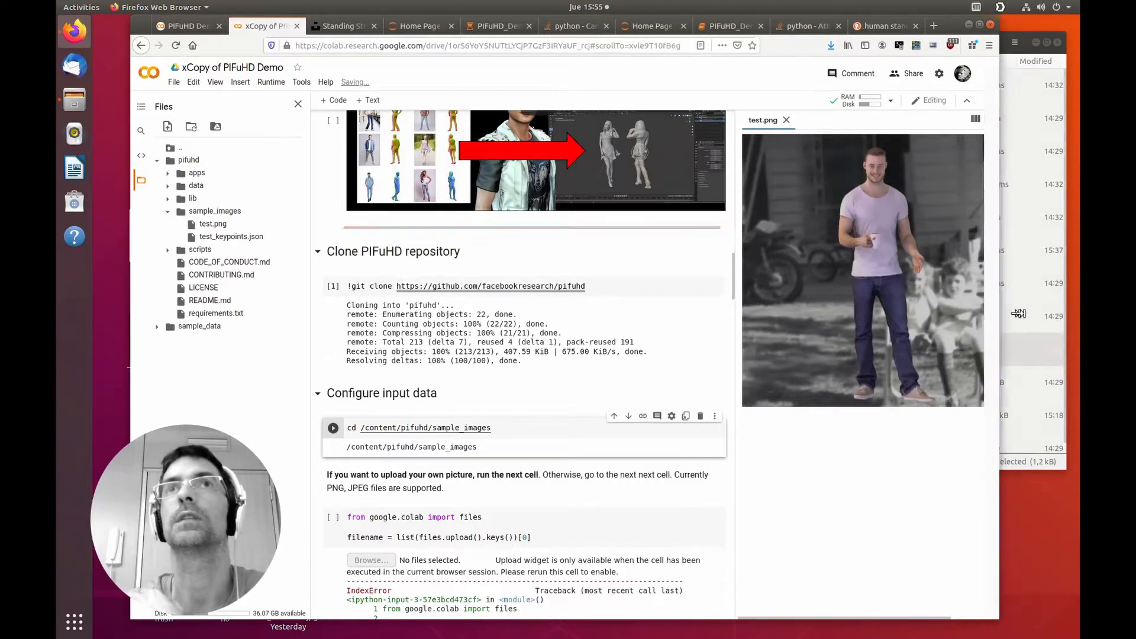
Skip the upload cell, run the import os cell that sets the image and output paths, and run the cd /content cell.
scroll(400, 410, down, 3)
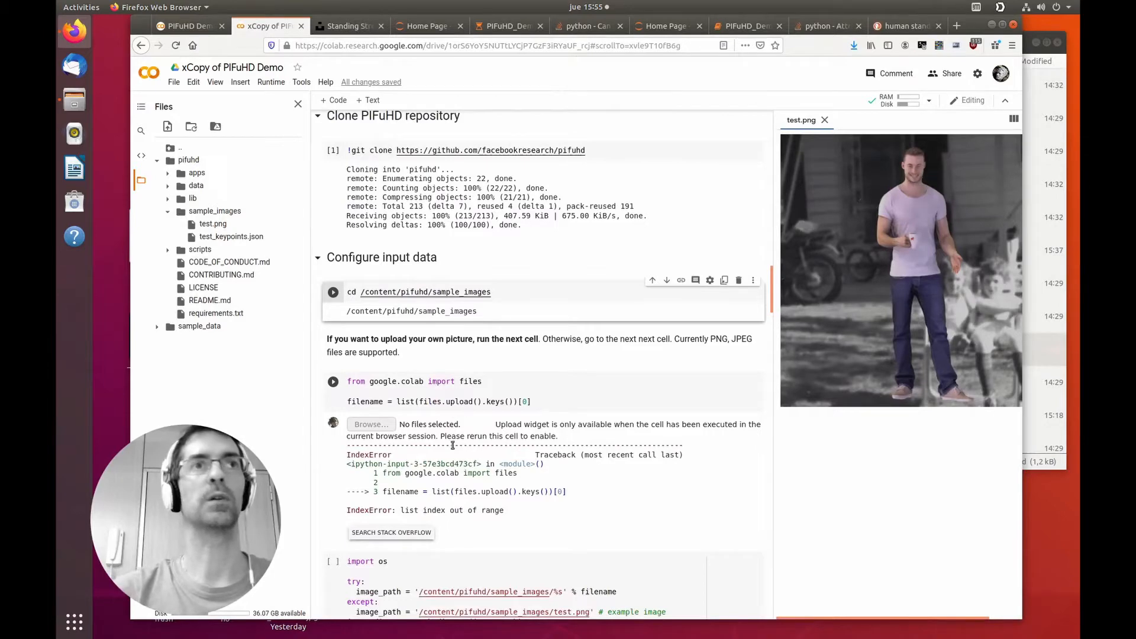
scroll(453, 445, down, 3)
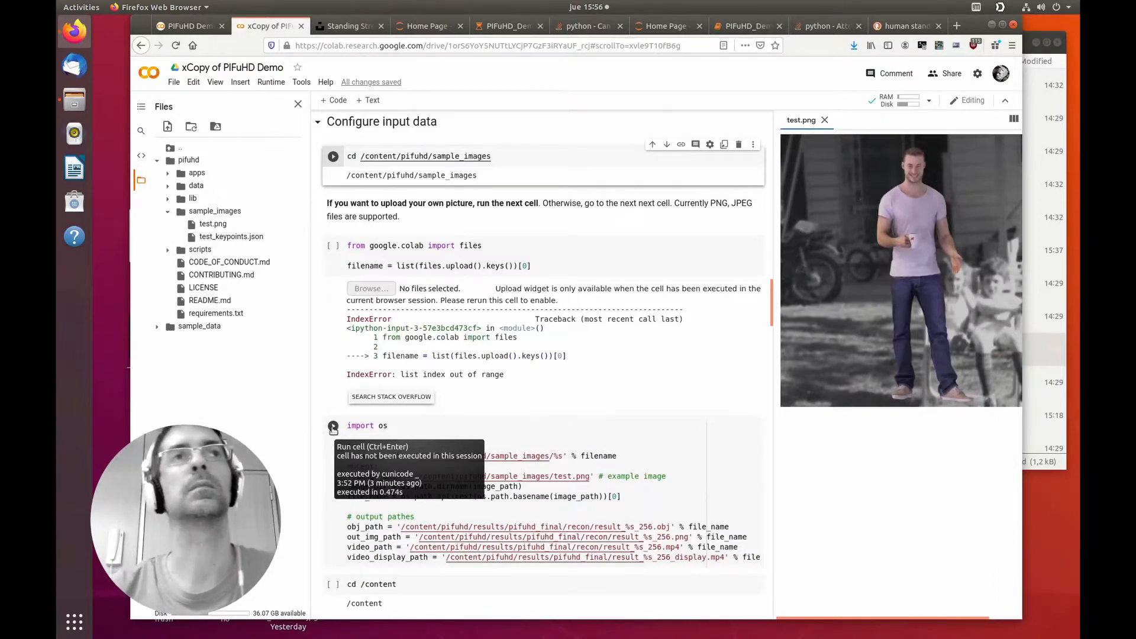
click(333, 426)
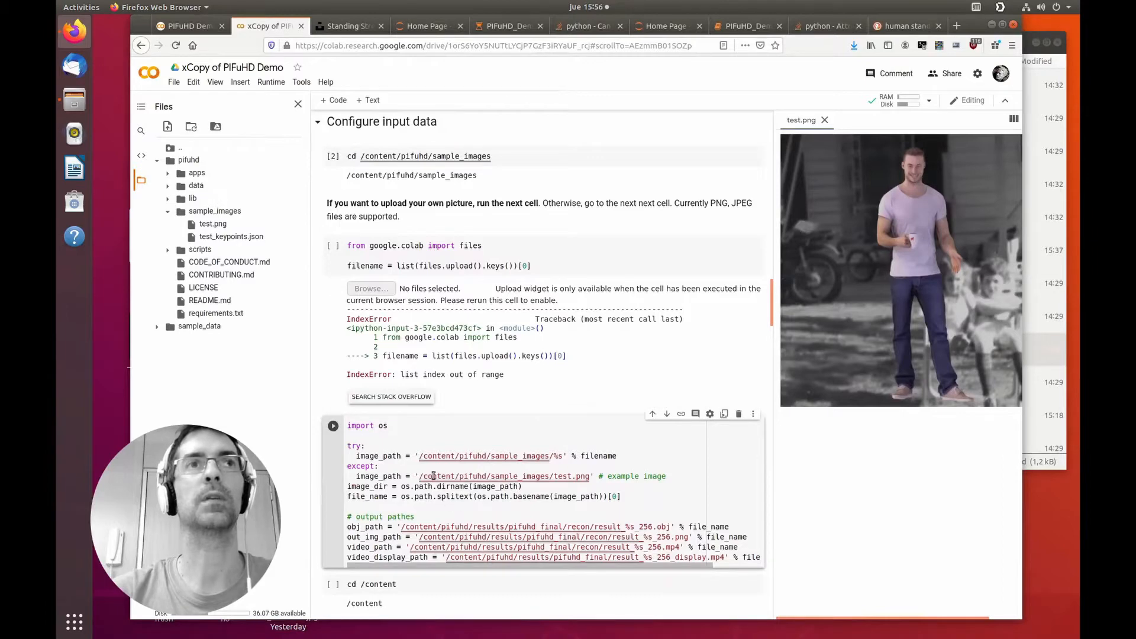
scroll(432, 474, down, 3)
scroll(434, 475, down, 3)
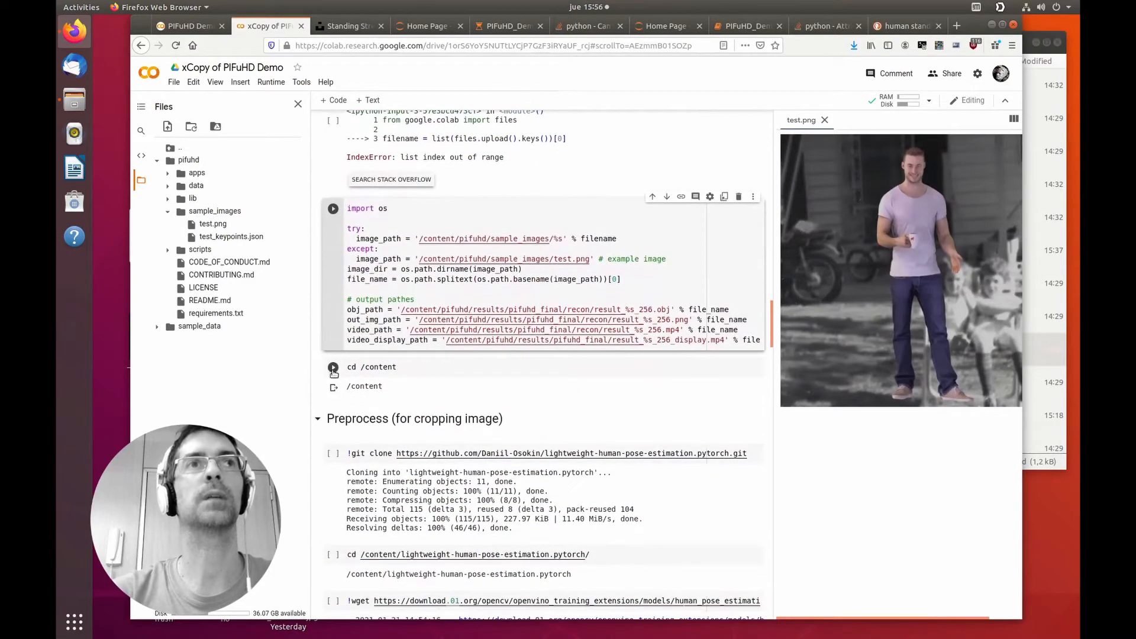
click(333, 368)
Clone the lightweight-human-pose-estimation.pytorch repository from the Preprocess section and refresh the file list.
drag(522, 422, 353, 420)
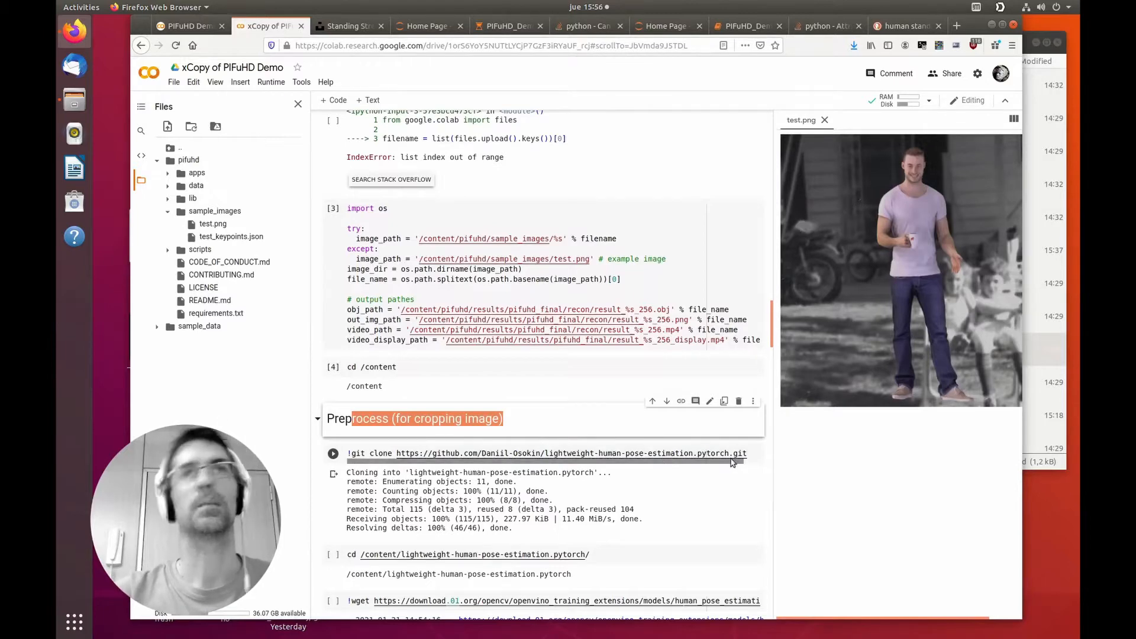
click(387, 420)
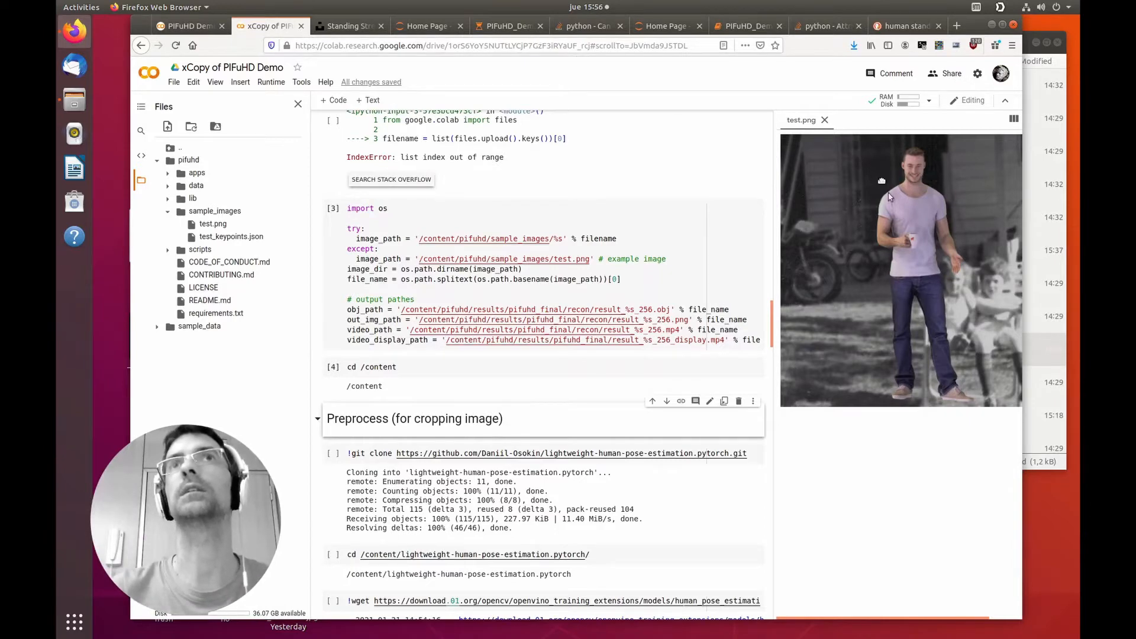
click(333, 456)
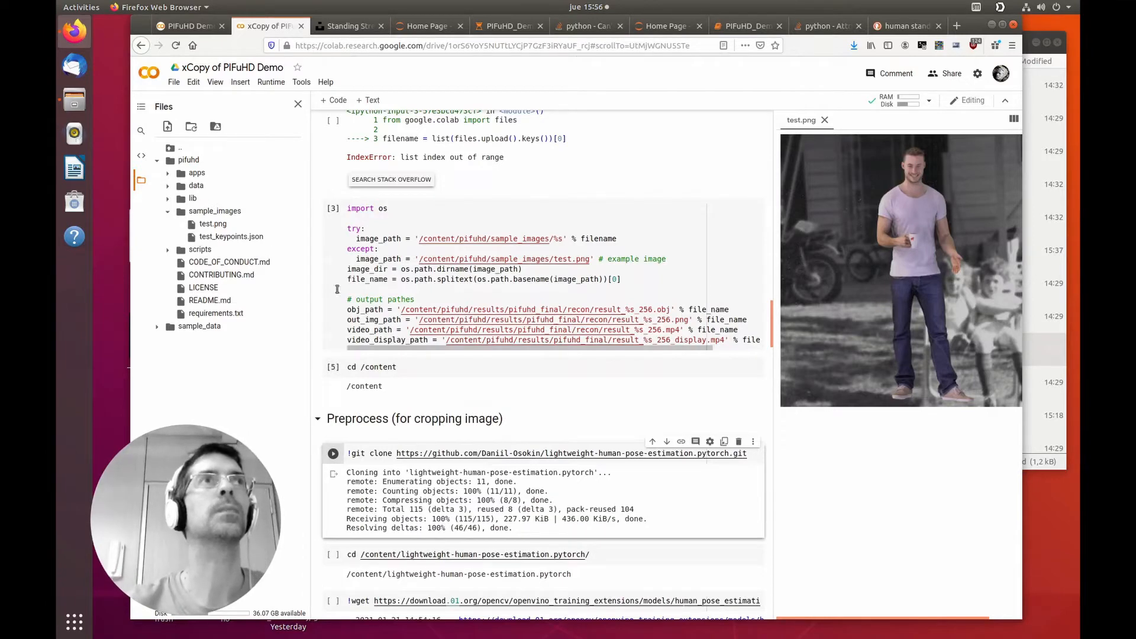
click(191, 127)
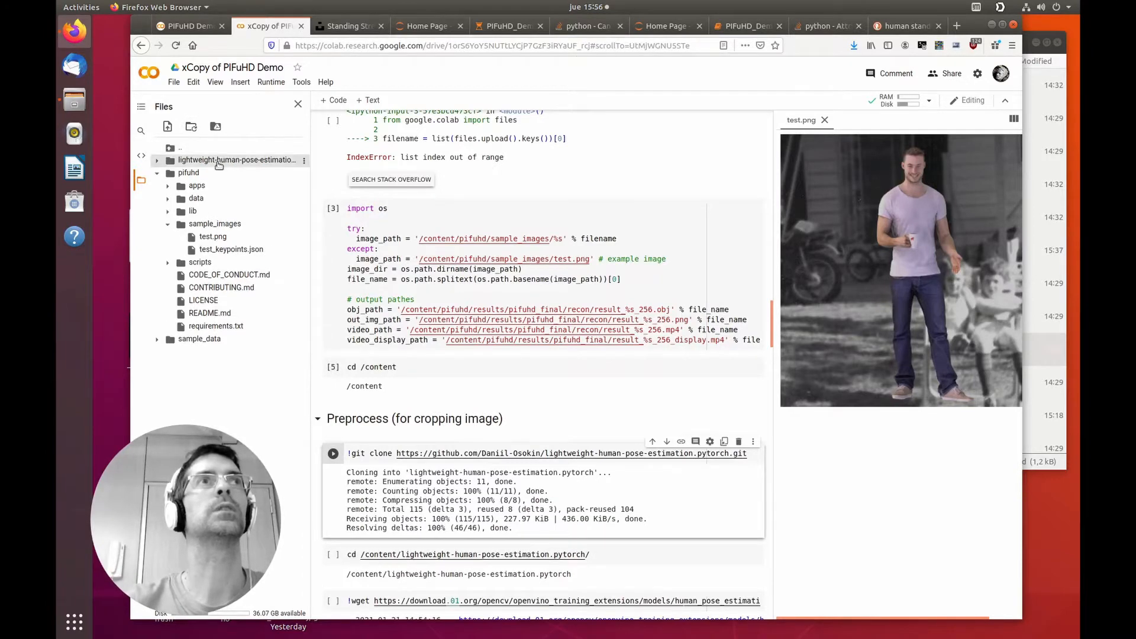
Run the cell changing to the lightweight-human-pose-estimation.pytorch directory and the wget cell downloading the pose estimation checkpoint.
scroll(334, 367, down, 3)
click(334, 447)
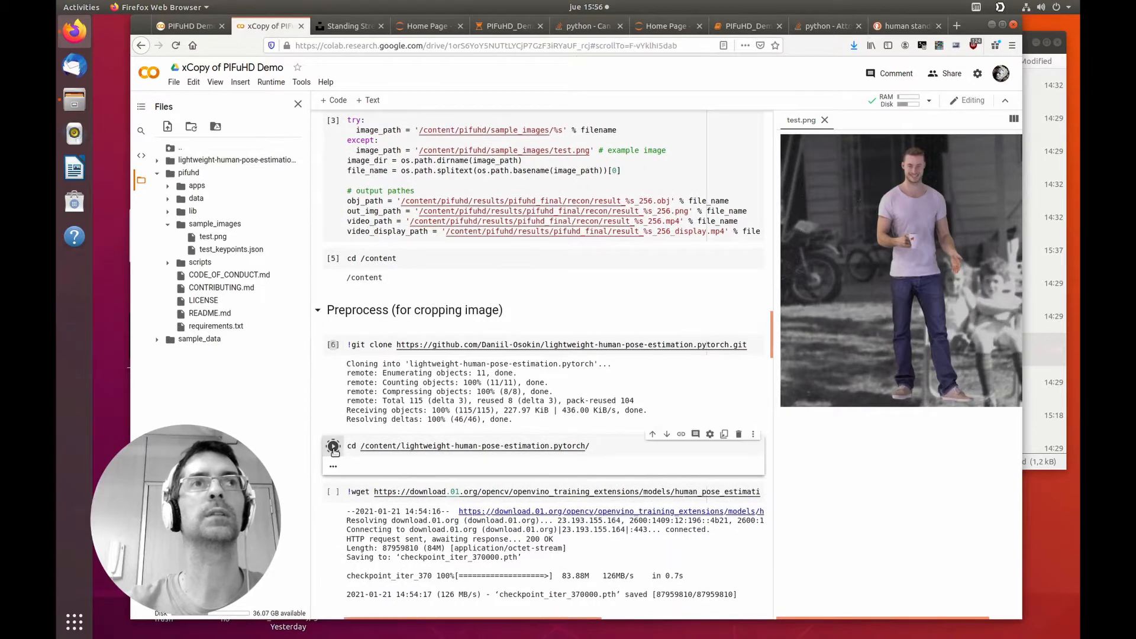
click(334, 493)
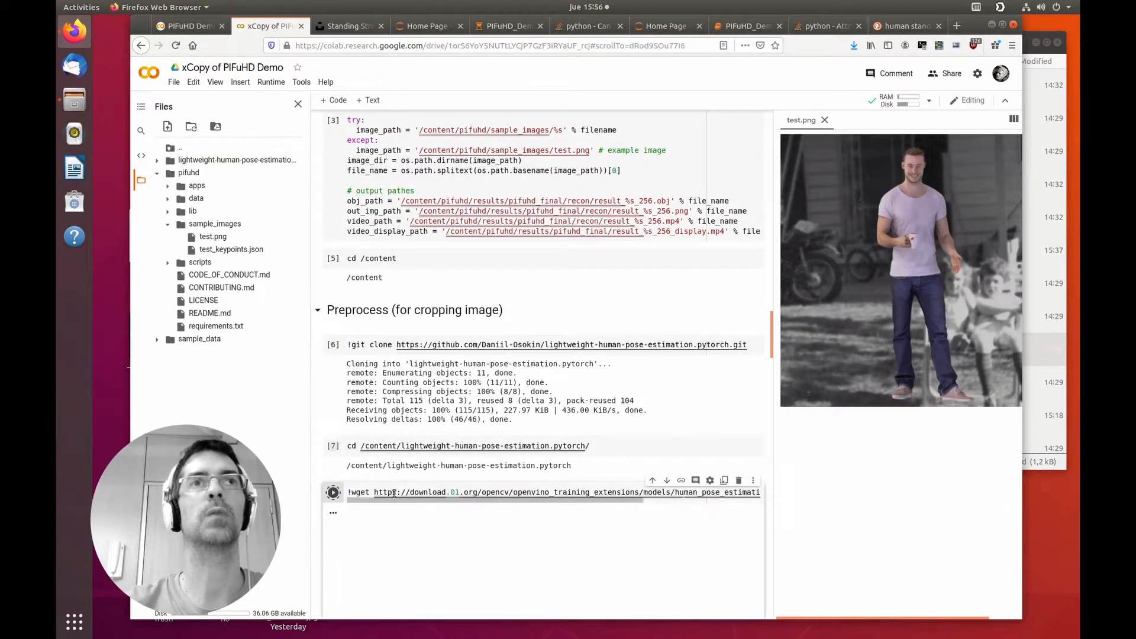
Run the cell defining get_rect and the PoseEstimationWithMobileNet cell that computes the crop rectangles for the image.
scroll(499, 409, down, 4)
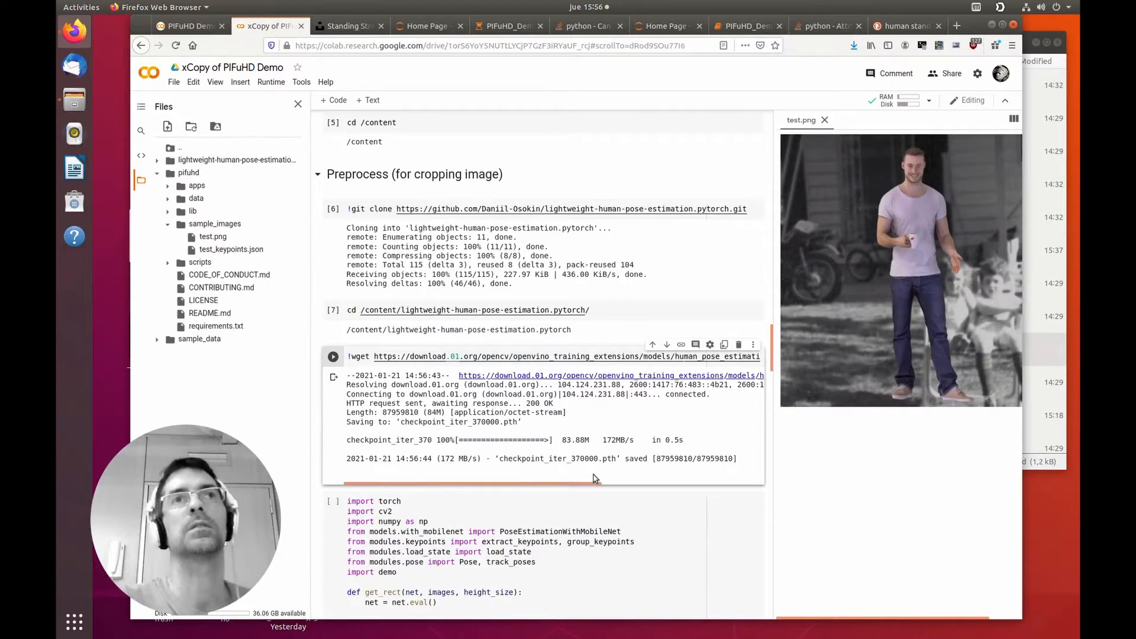
click(331, 503)
scroll(338, 503, down, 1)
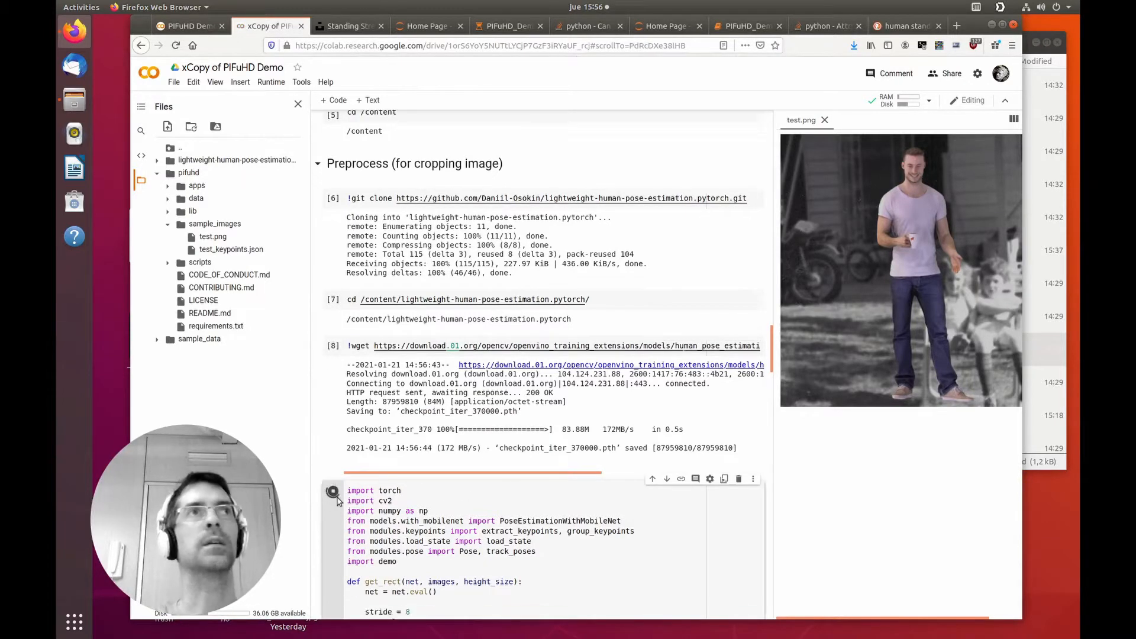
scroll(339, 503, down, 12)
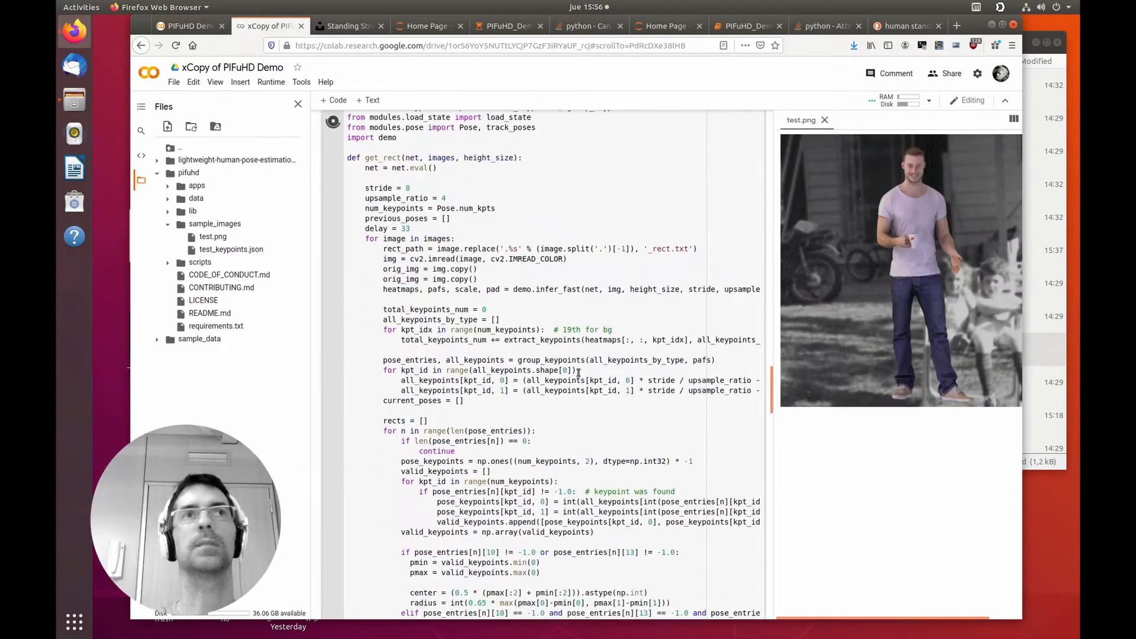
scroll(499, 316, down, 12)
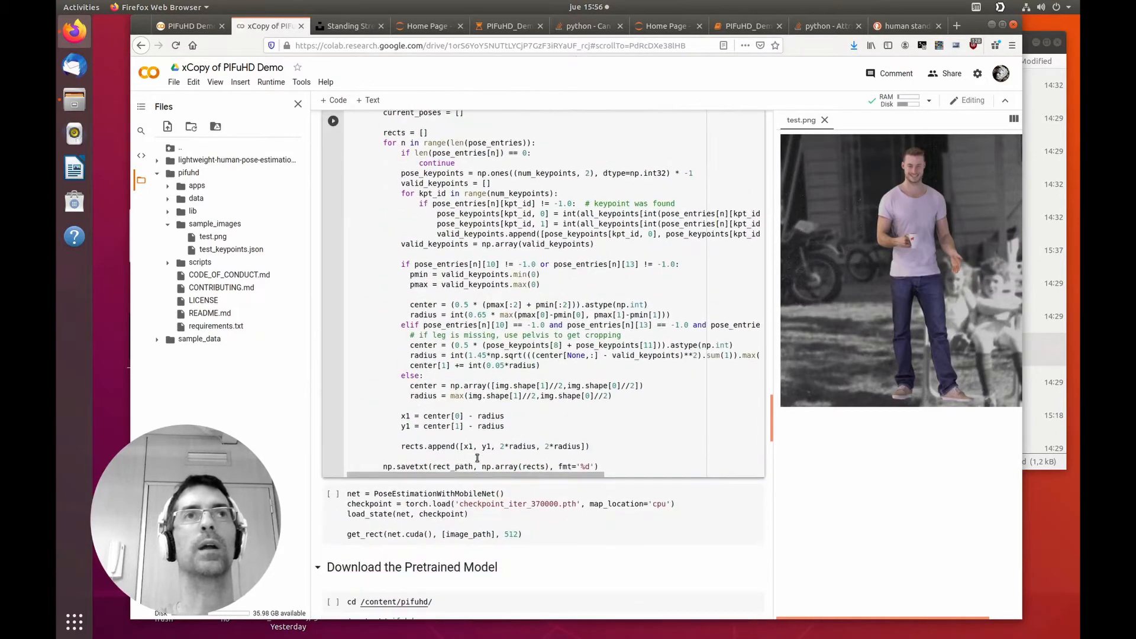
click(334, 376)
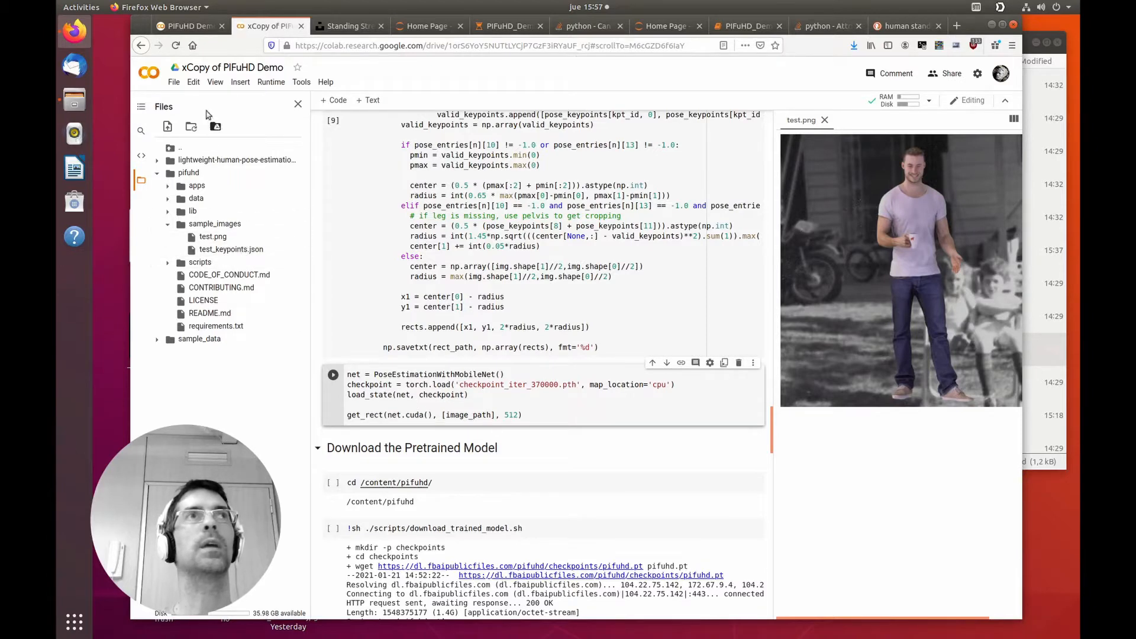
Refresh the file list, examine the crop rectangle values in sample_images/test_rect.txt, and close that file.
click(190, 127)
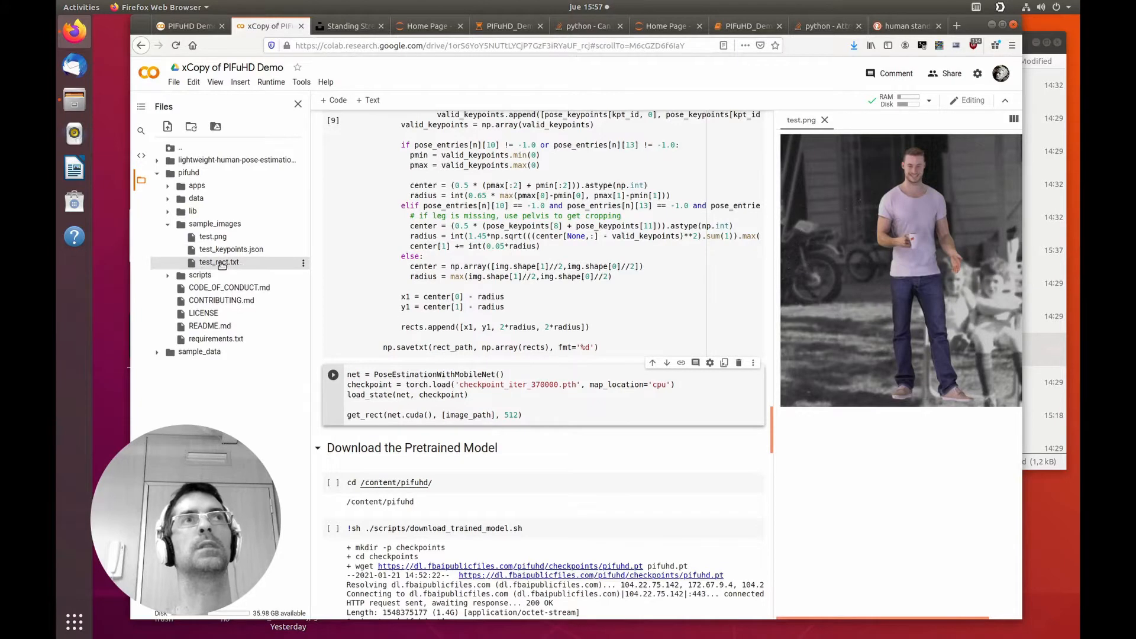
double_click(219, 263)
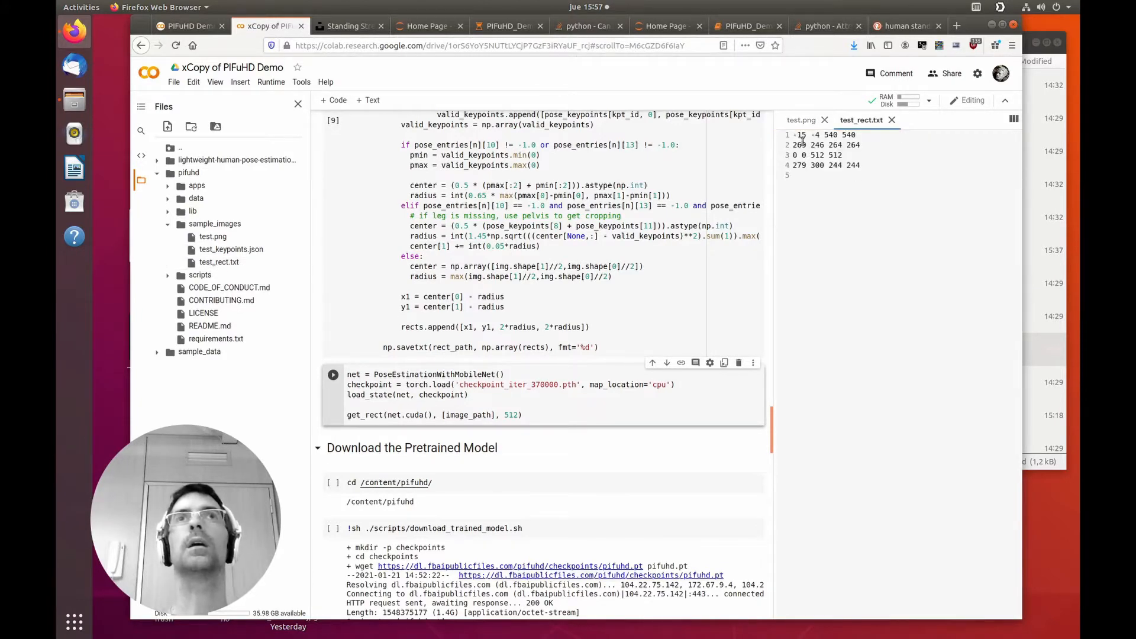
drag(872, 170, 779, 129)
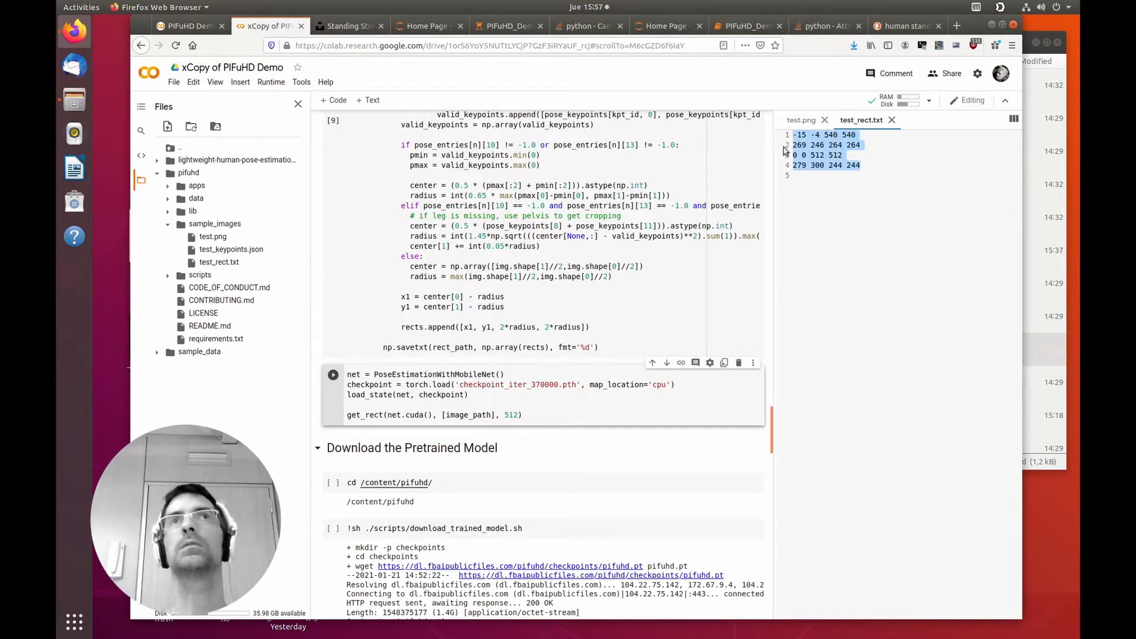
click(873, 193)
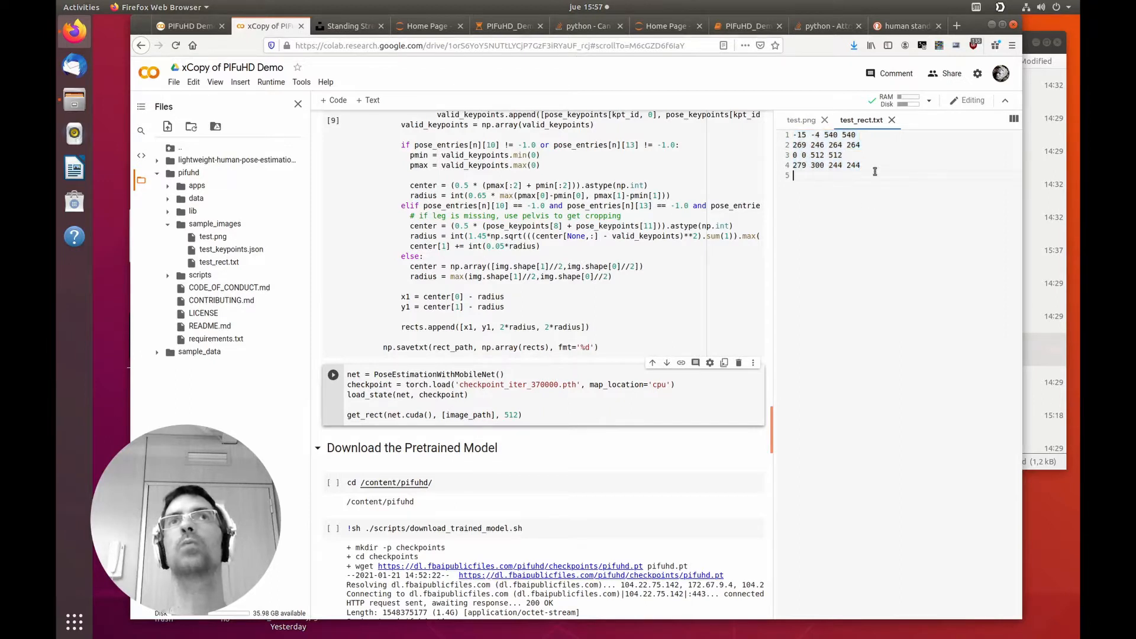
click(891, 121)
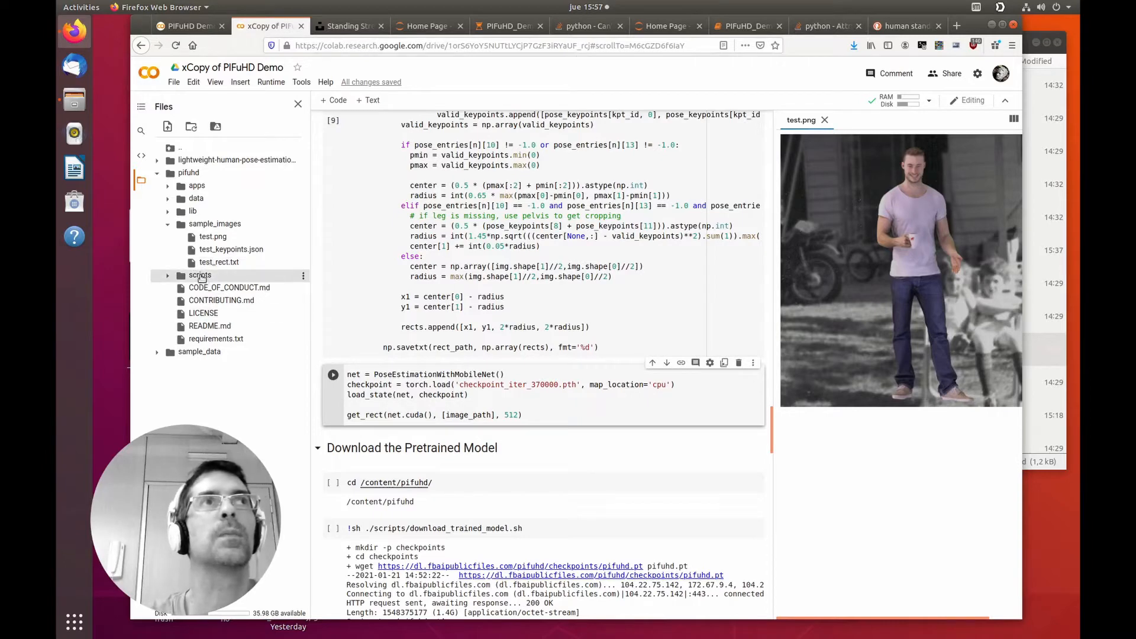
Run the cell changing to /content/pifuhd/ and the download_trained_model.sh cell that downloads the pretrained model.
scroll(367, 438, down, 2)
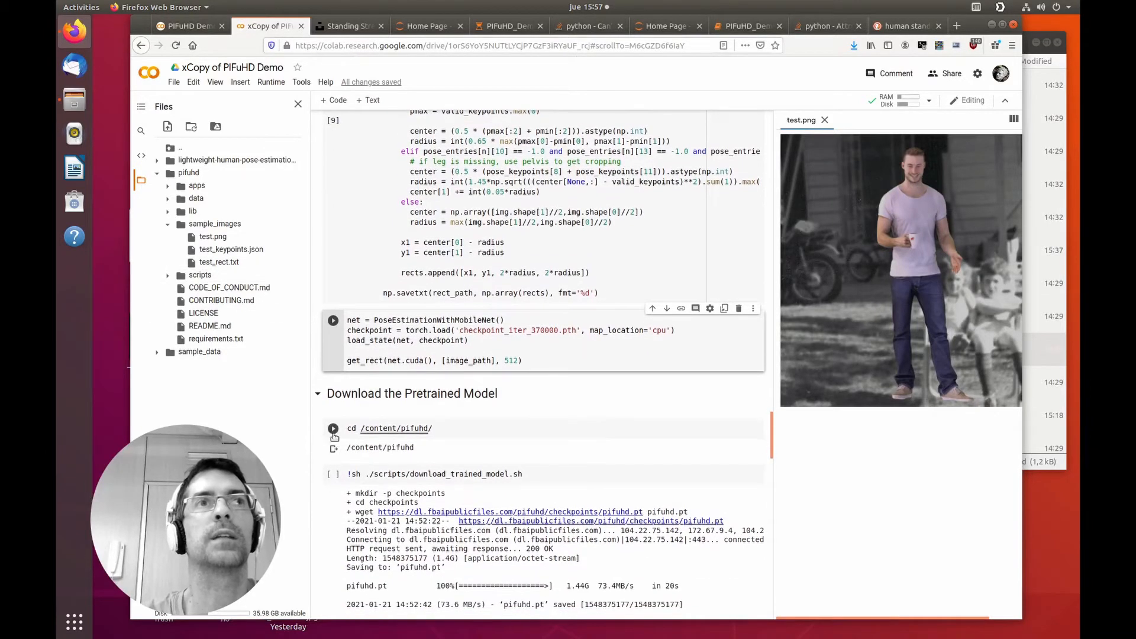
click(334, 431)
scroll(334, 382, down, 4)
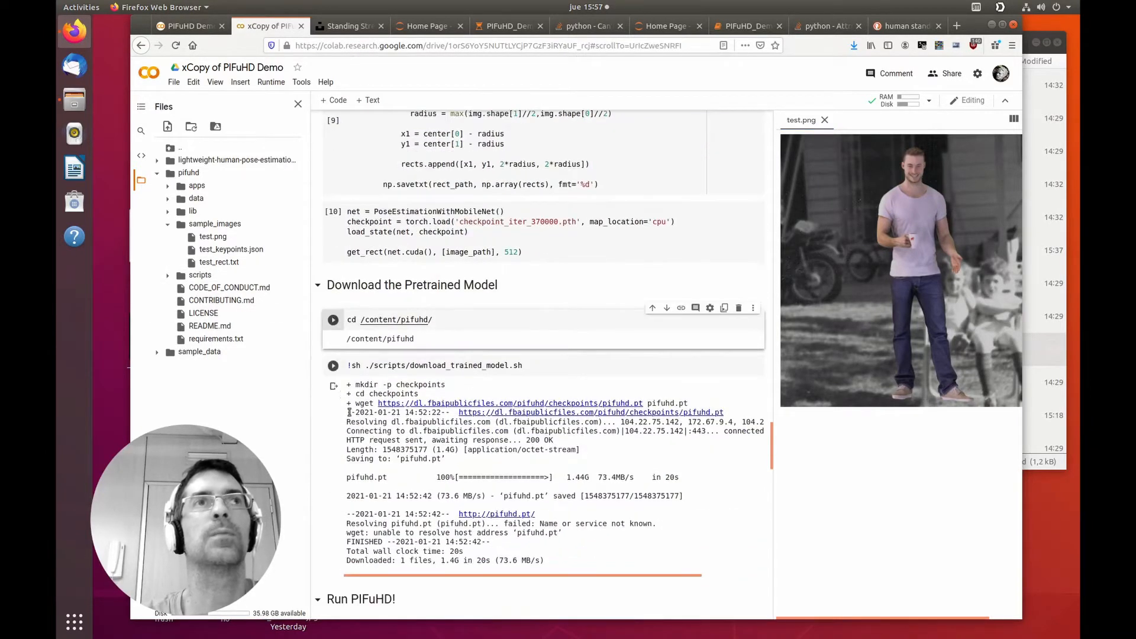
click(334, 367)
click(333, 367)
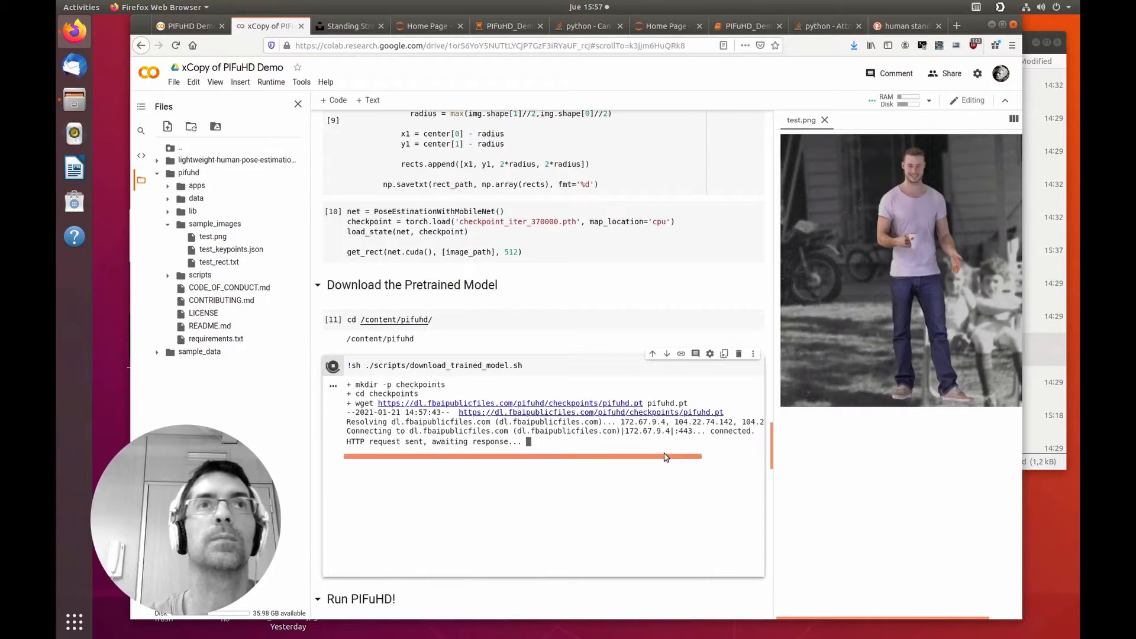
scroll(666, 455, down, 1)
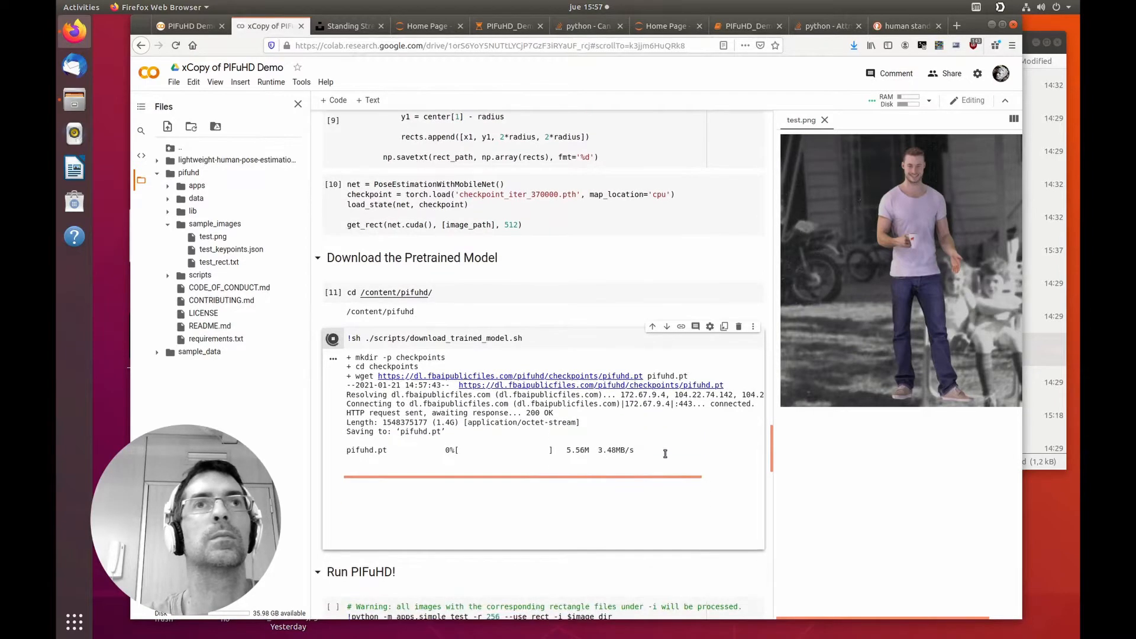
scroll(666, 453, down, 3)
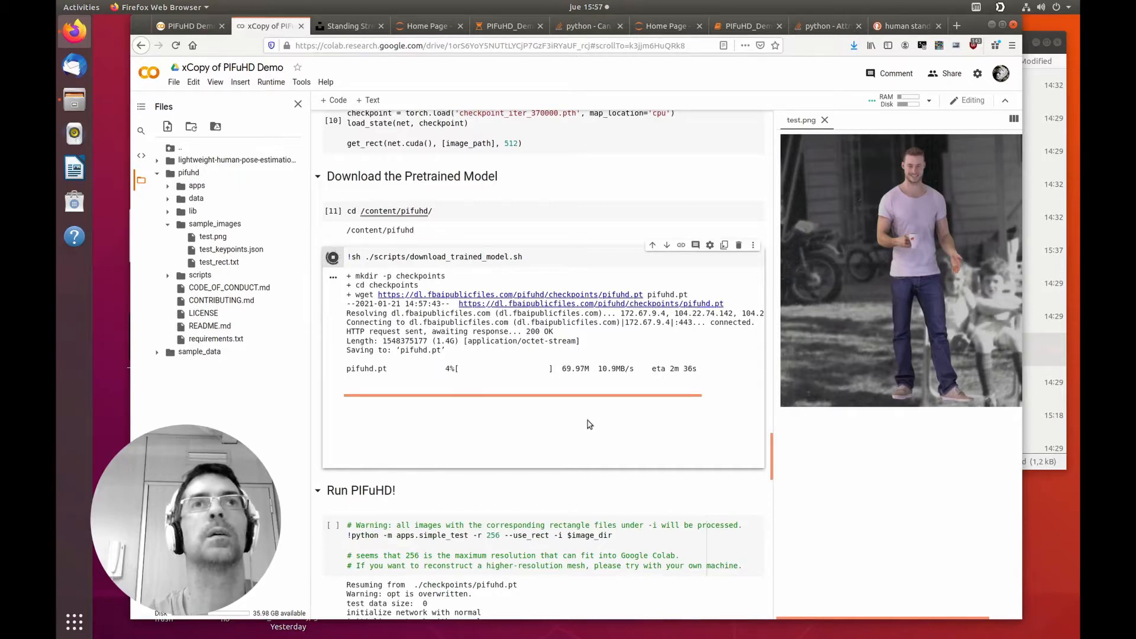
Browse the Unsplash "standing street" results for a full-body photo of a standing person.
click(363, 28)
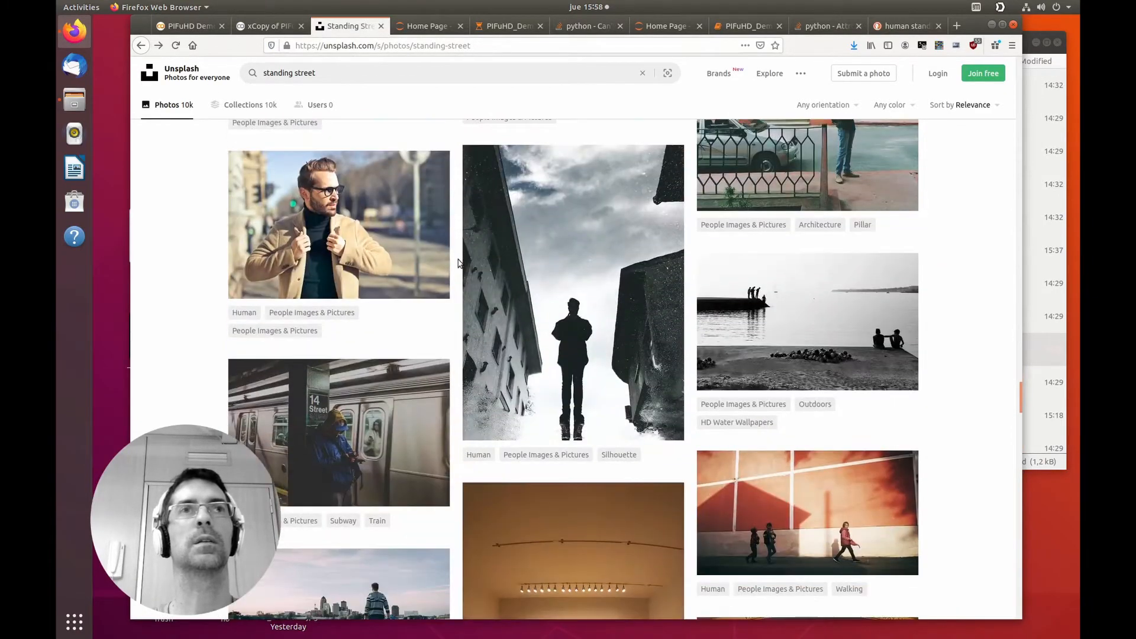
scroll(459, 262, down, 10)
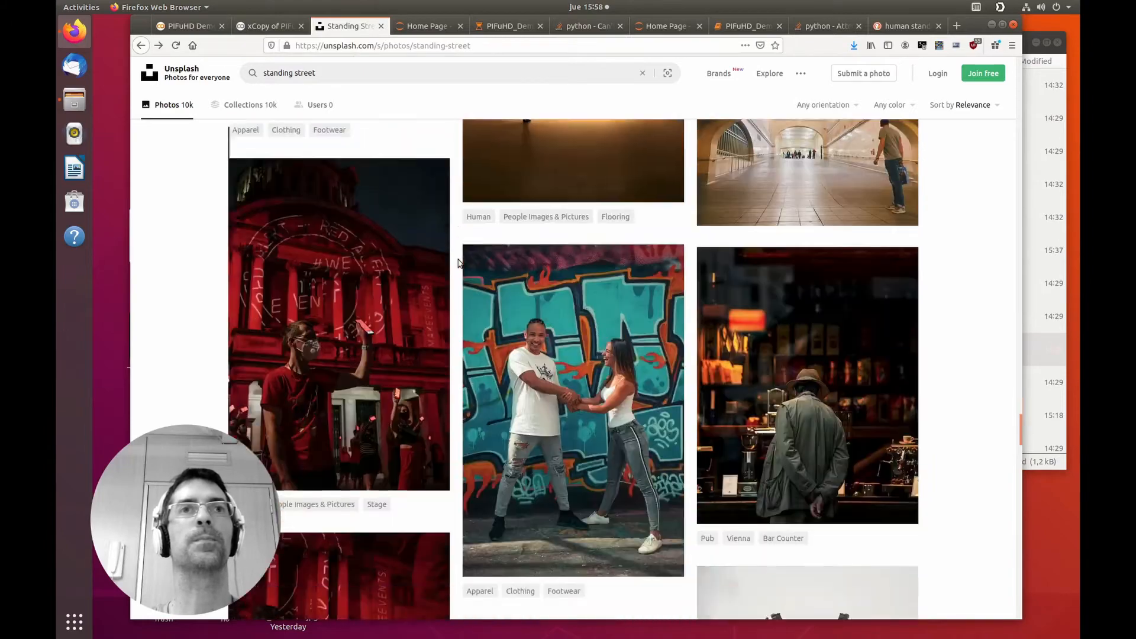
scroll(460, 263, down, 8)
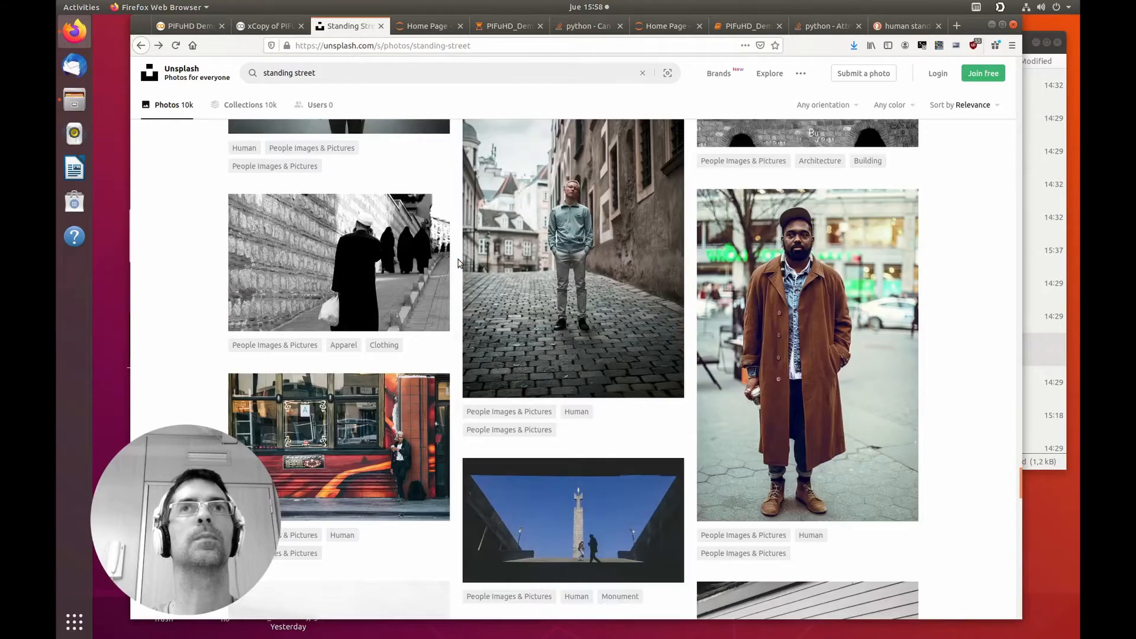
scroll(460, 263, down, 1)
scroll(459, 263, down, 4)
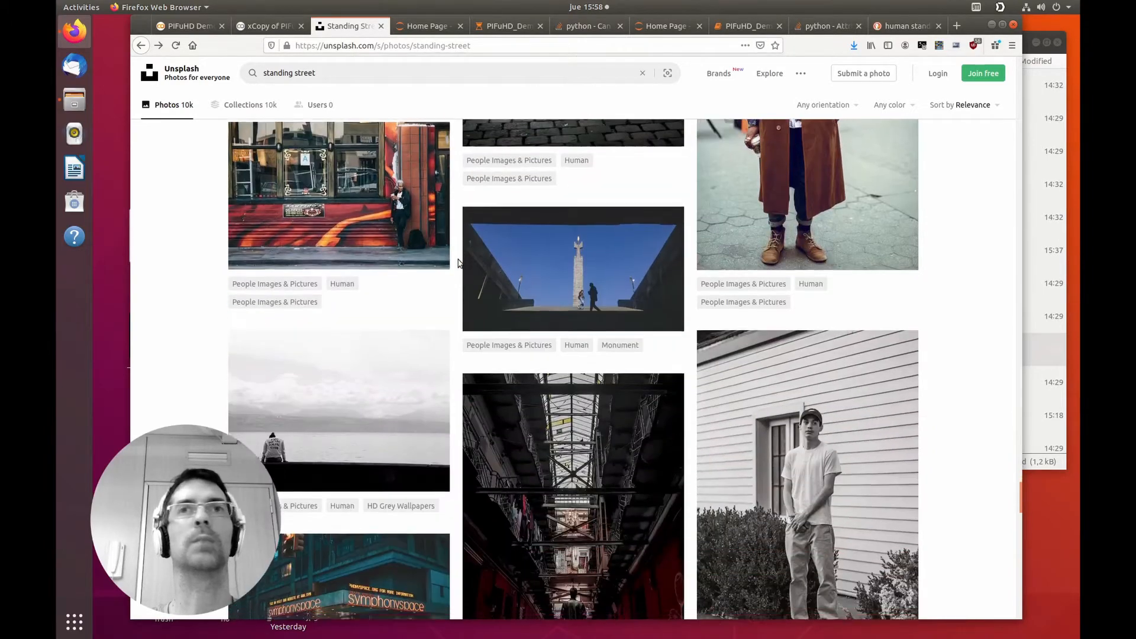
scroll(459, 262, down, 10)
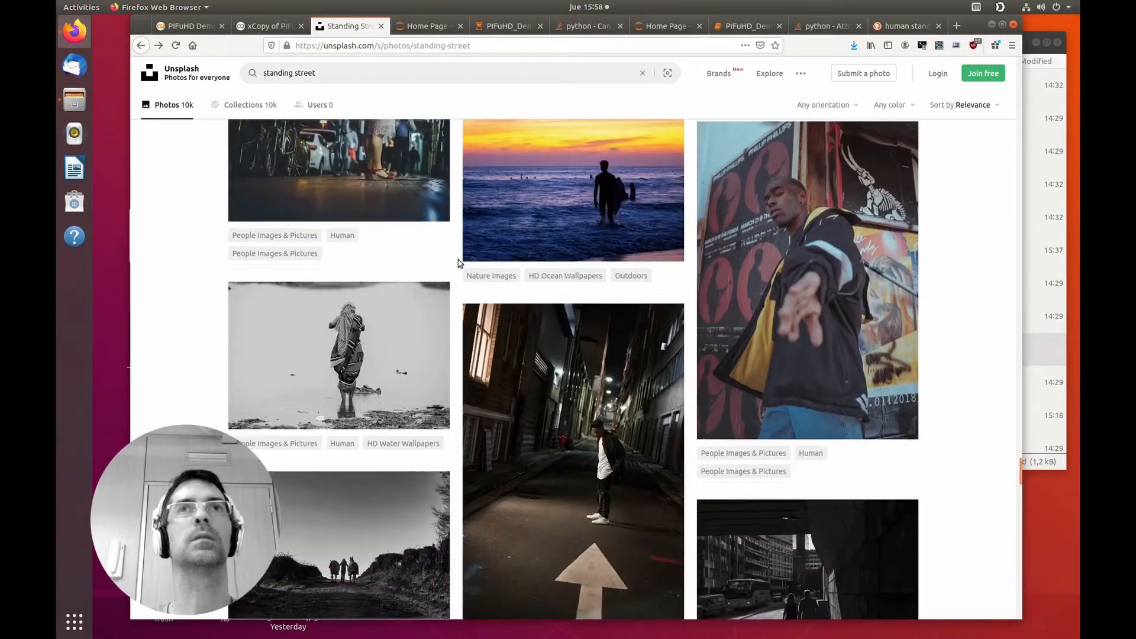
scroll(459, 263, down, 9)
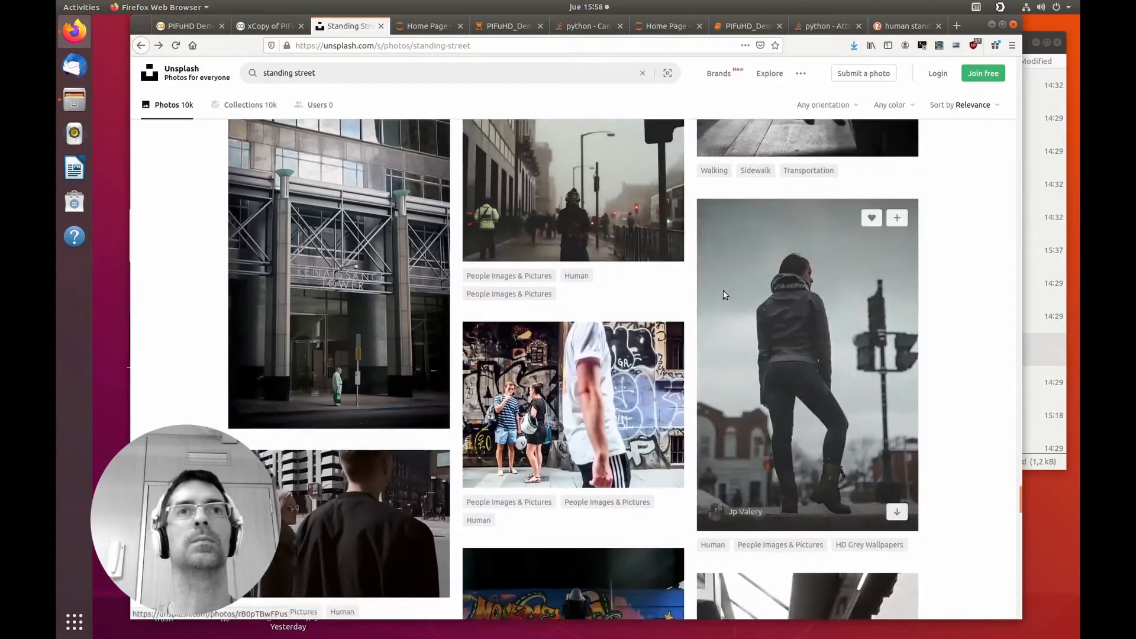
scroll(725, 294, down, 10)
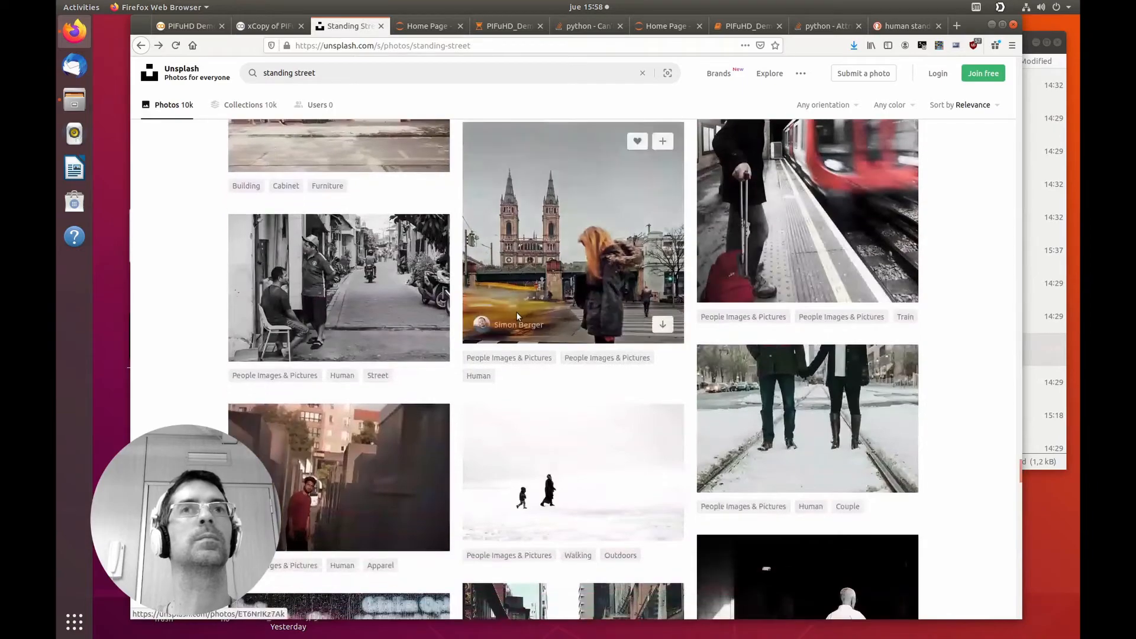
scroll(516, 317, down, 9)
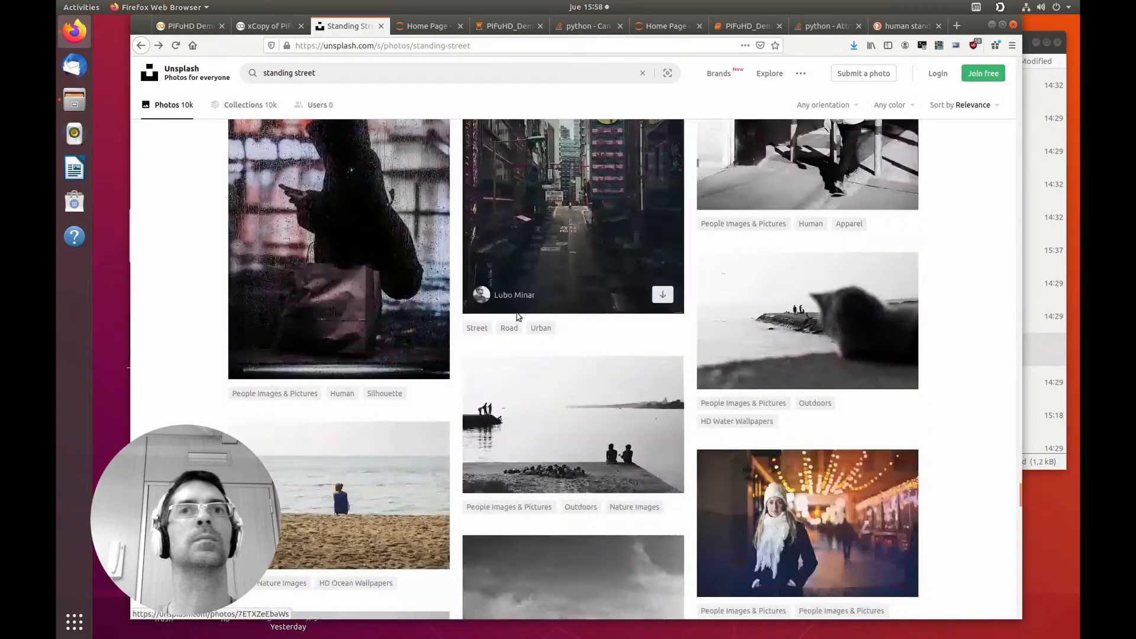
scroll(517, 317, down, 18)
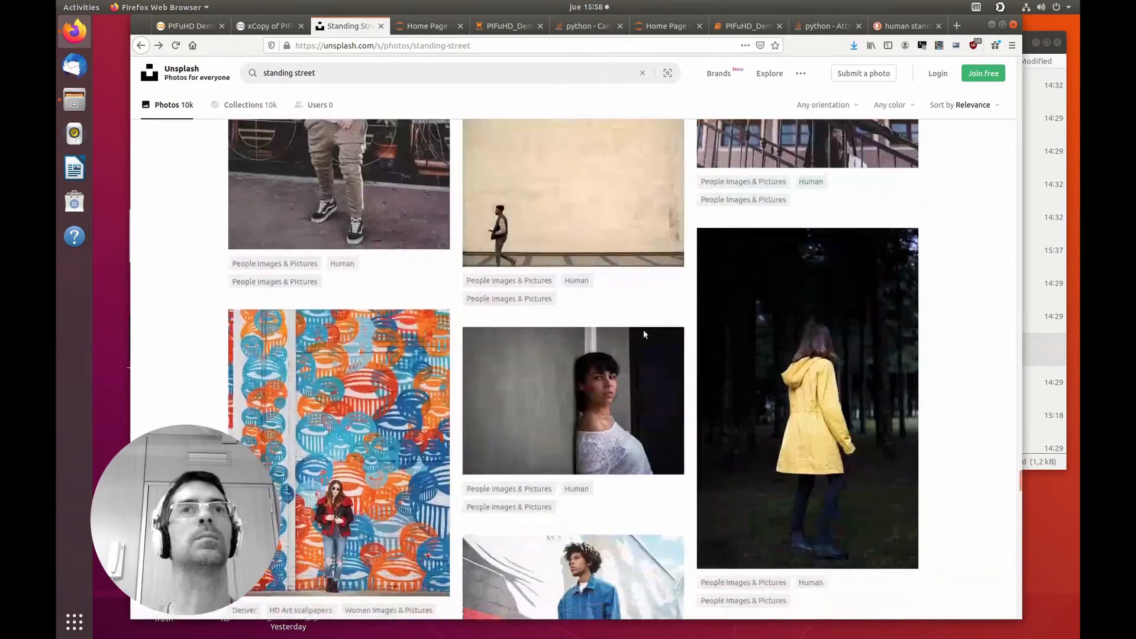
scroll(644, 332, down, 2)
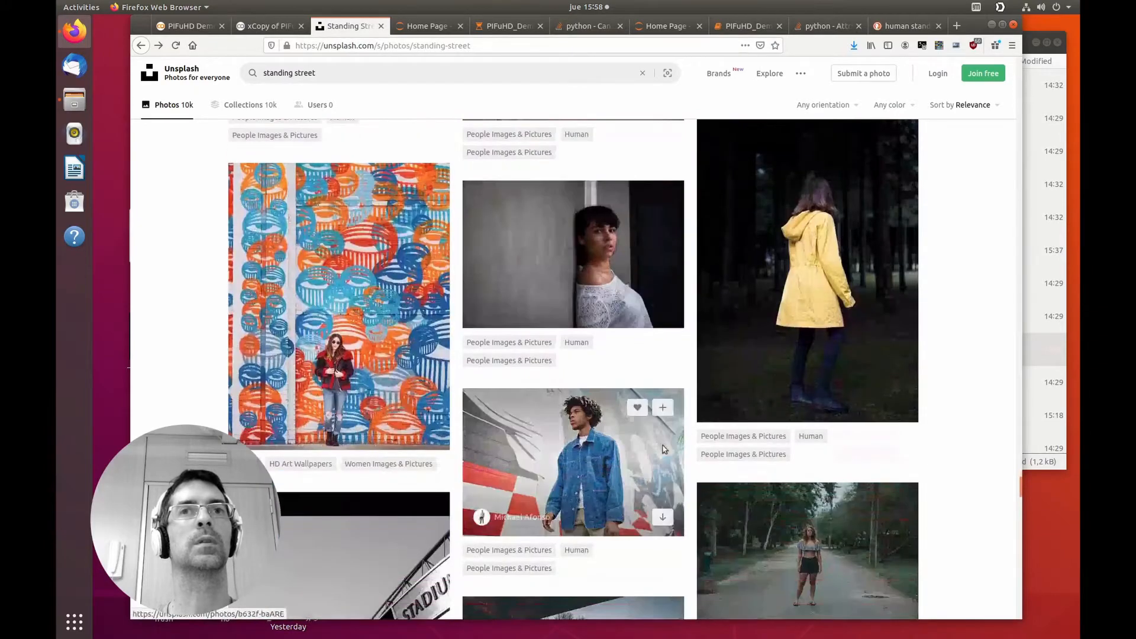
scroll(664, 449, down, 15)
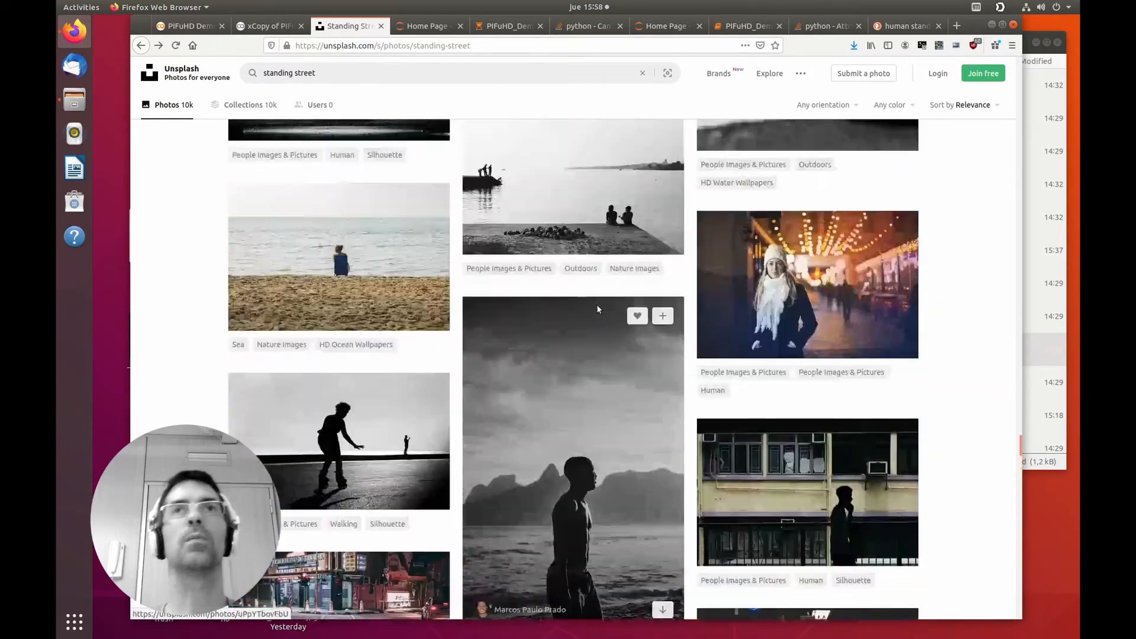
scroll(597, 306, down, 18)
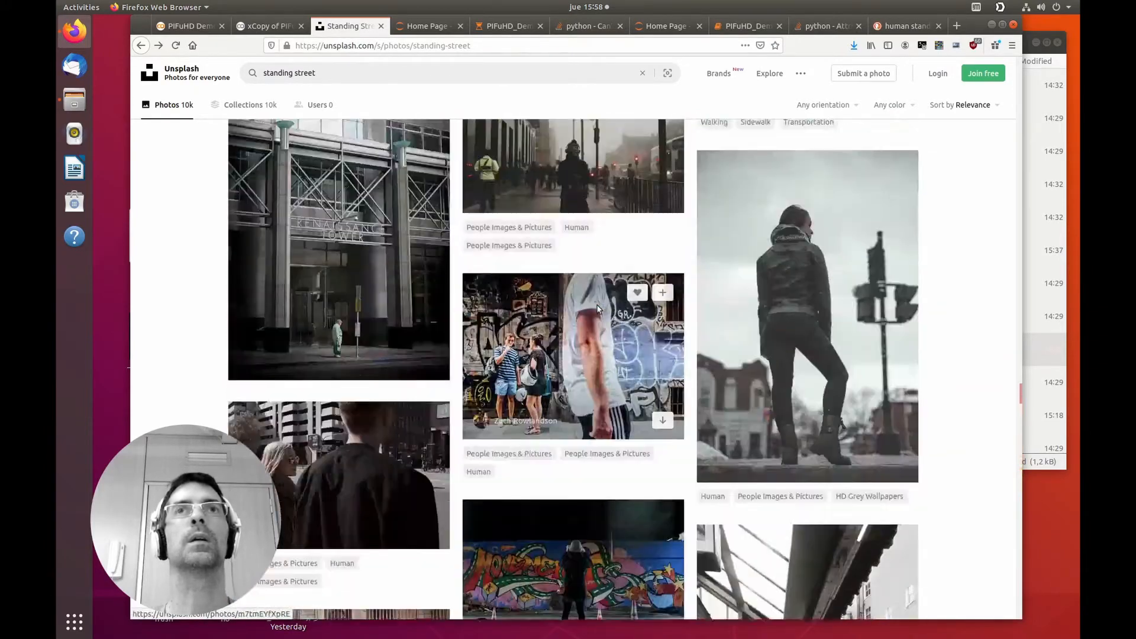
scroll(597, 307, up, 15)
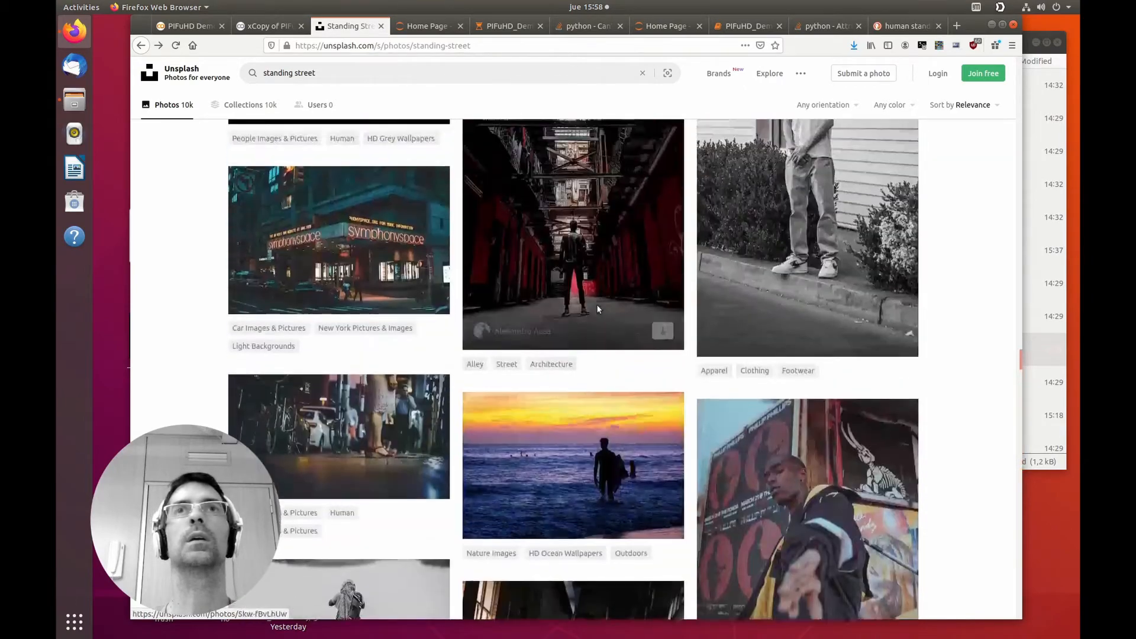
scroll(598, 307, up, 10)
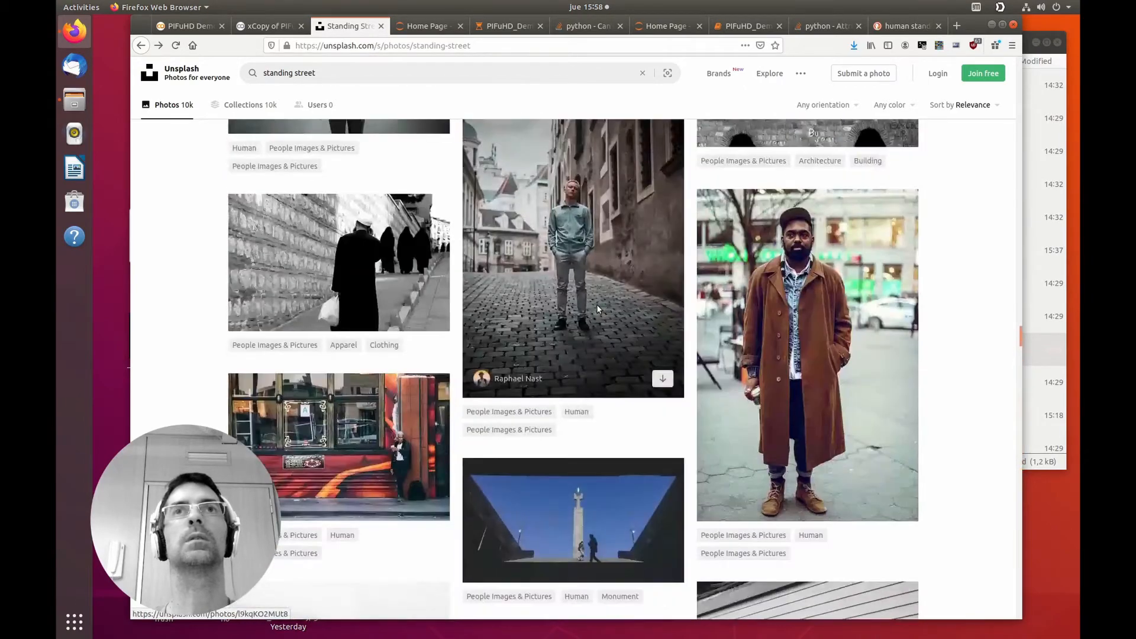
Open the Unsplash photo of the man in the long brown coat and save its free download as a file.
click(758, 296)
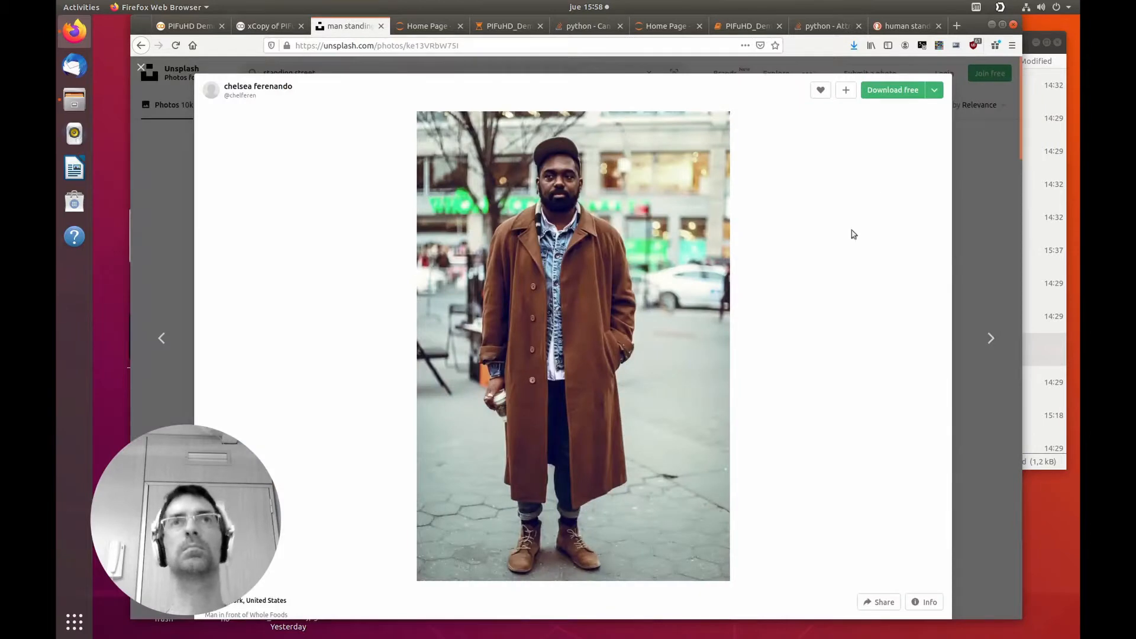
click(887, 94)
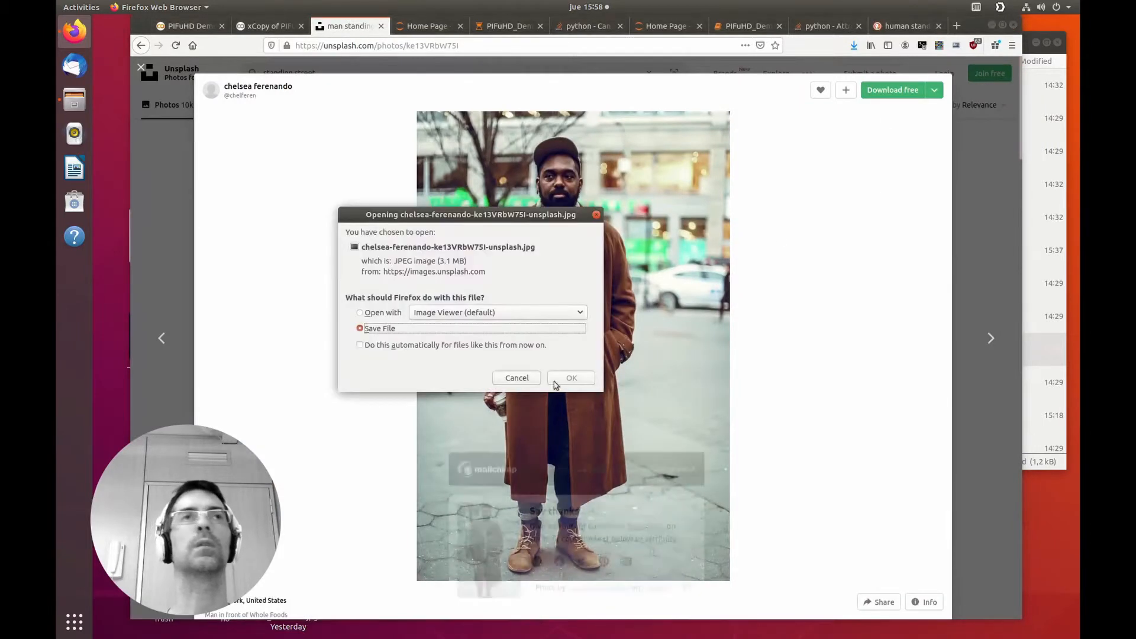
click(572, 379)
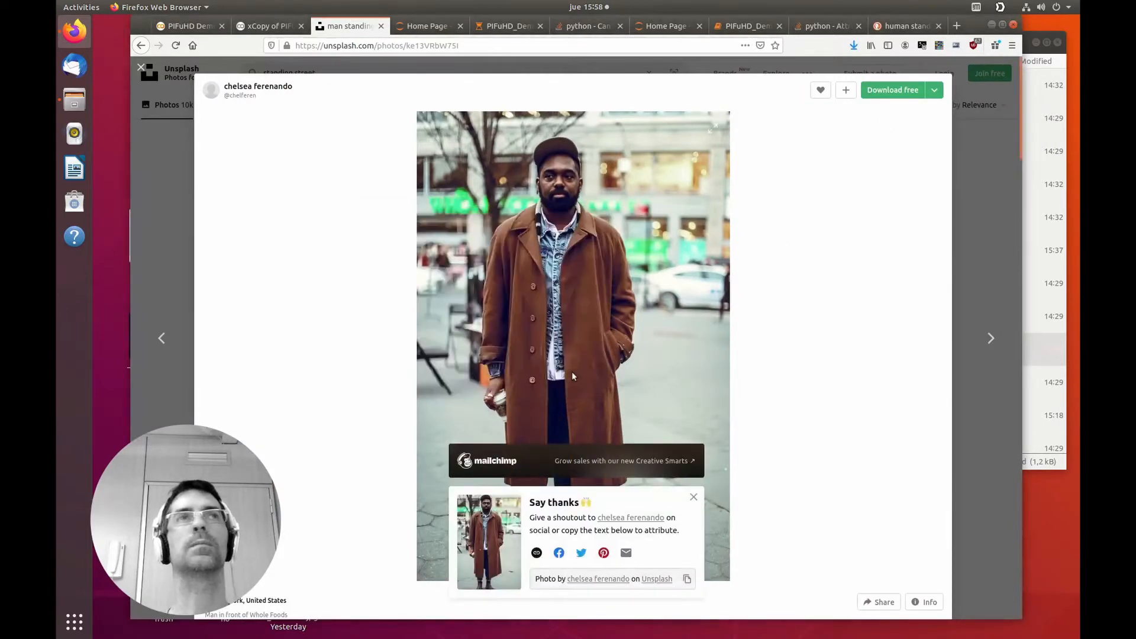
click(74, 102)
click(290, 248)
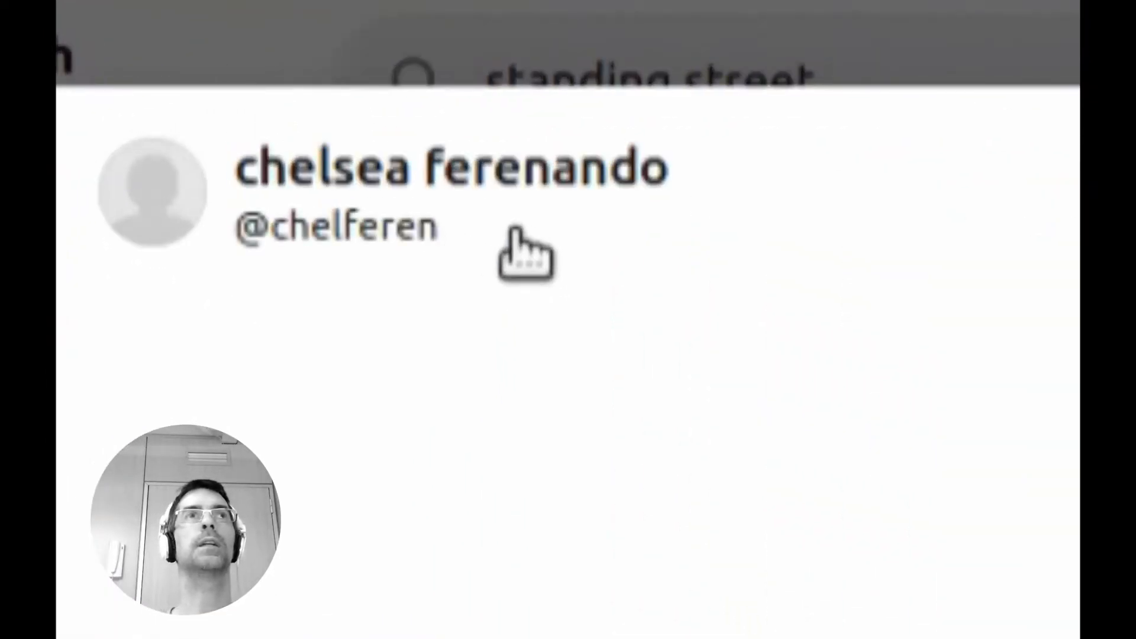
Open the photographer's Unsplash profile and look through their other photos for standing people.
click(374, 240)
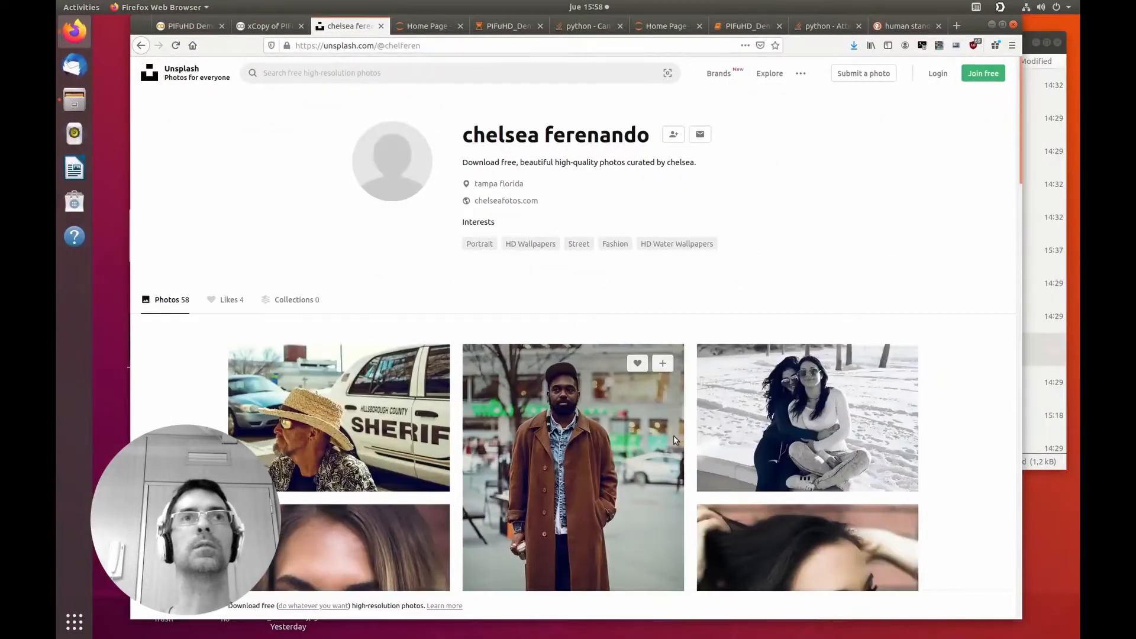
scroll(716, 438, down, 2)
scroll(716, 436, down, 8)
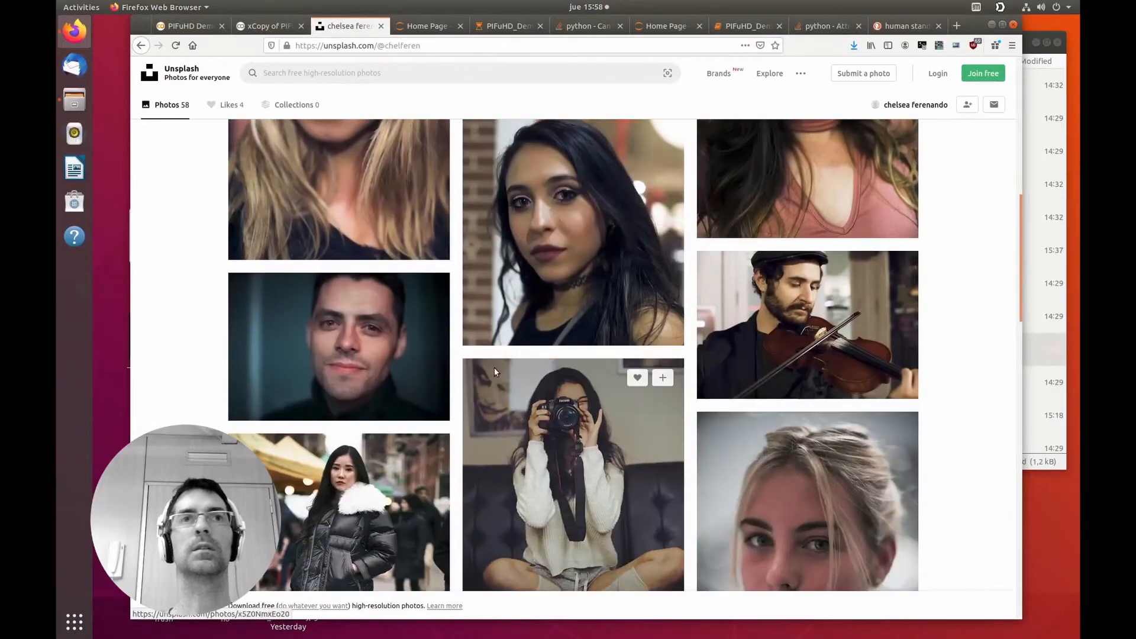
scroll(494, 368, down, 10)
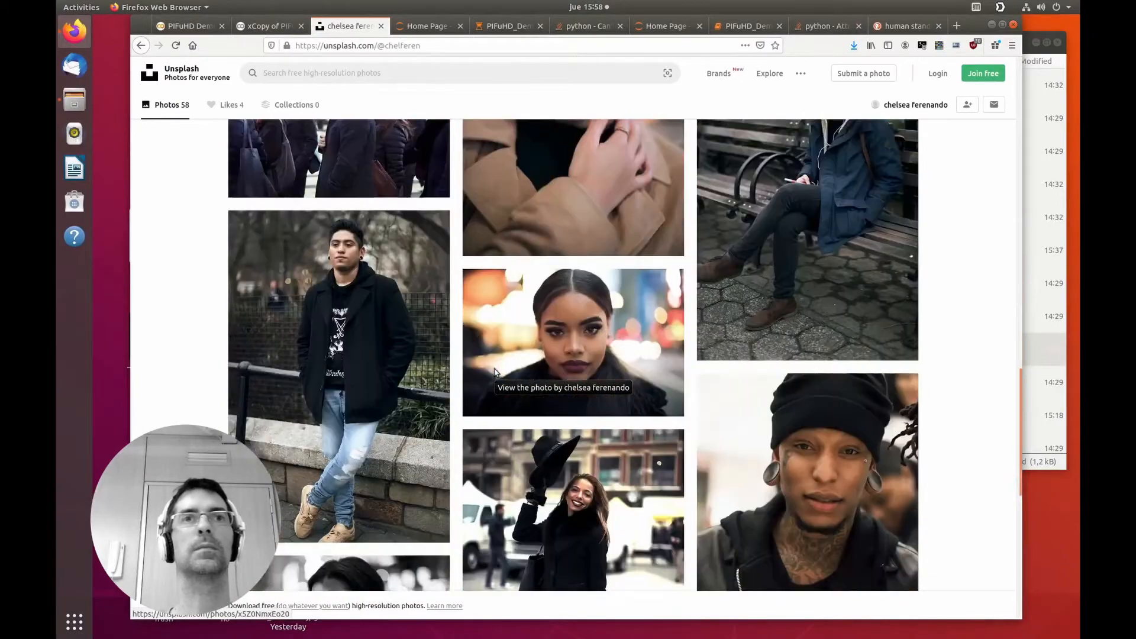
scroll(533, 379, up, 10)
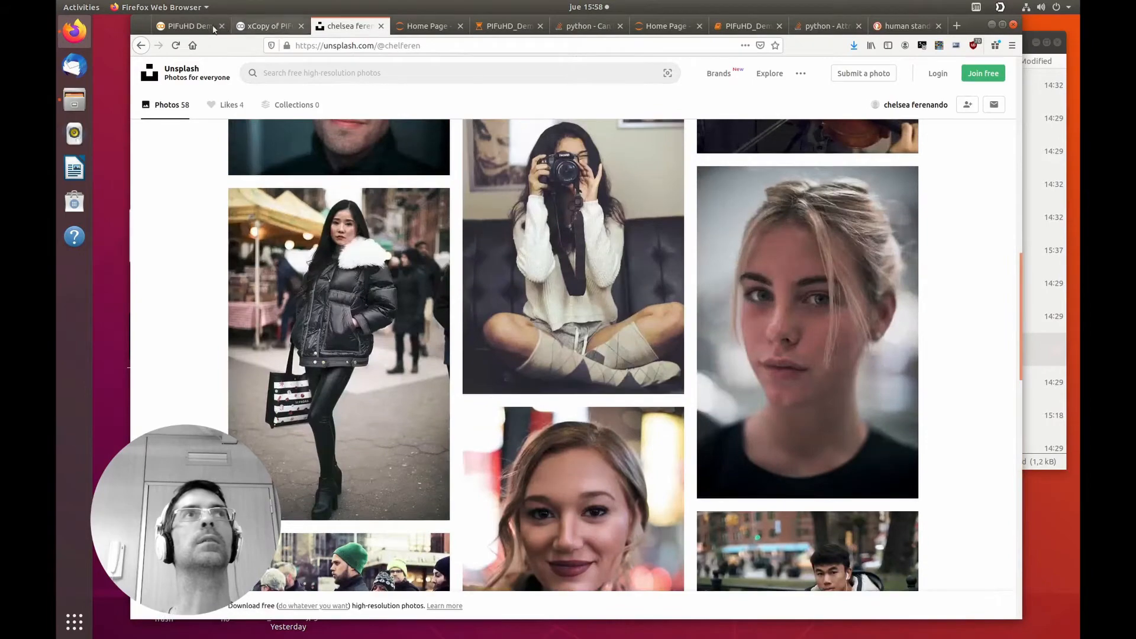
Check the progress of the pretrained model download in the copied PIFuHD notebook, and return to the photographer's Unsplash photos.
click(186, 26)
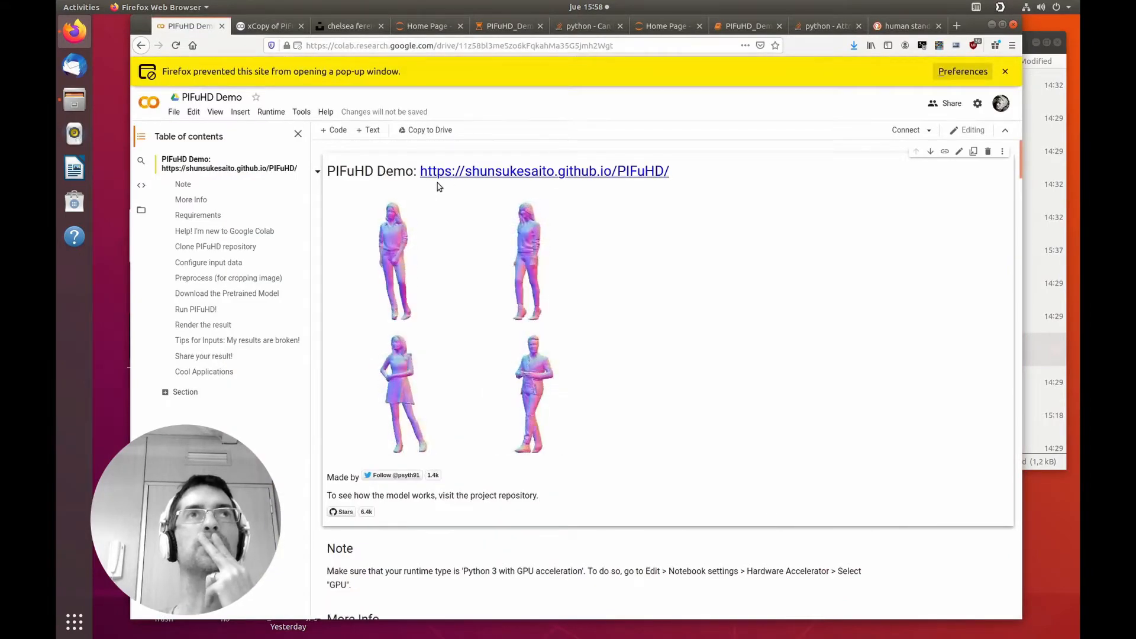
click(268, 26)
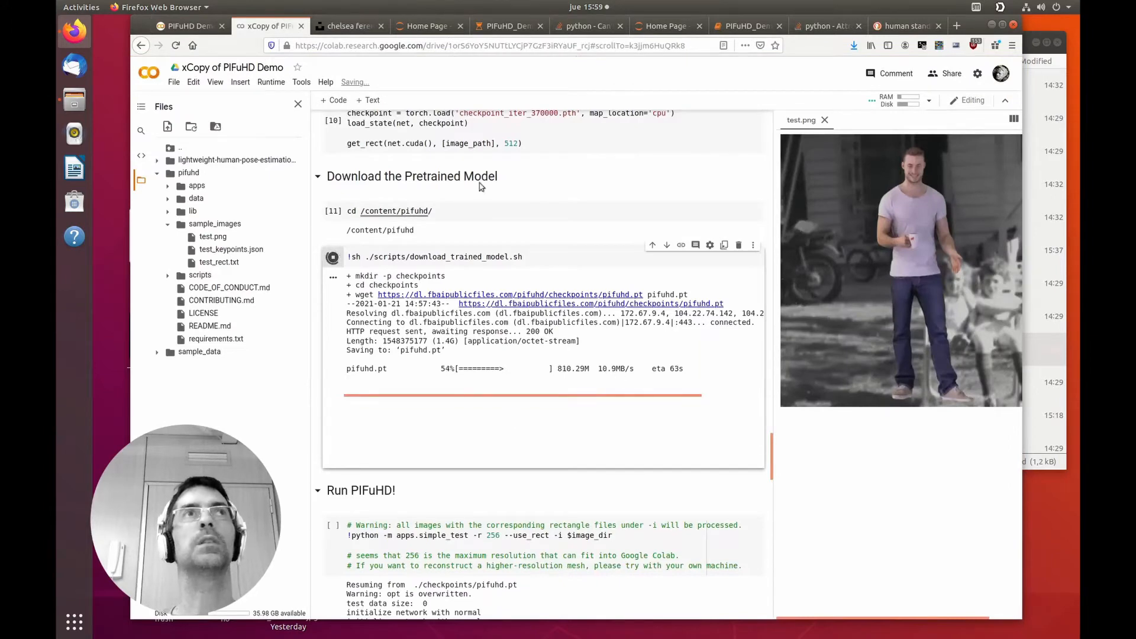
click(331, 26)
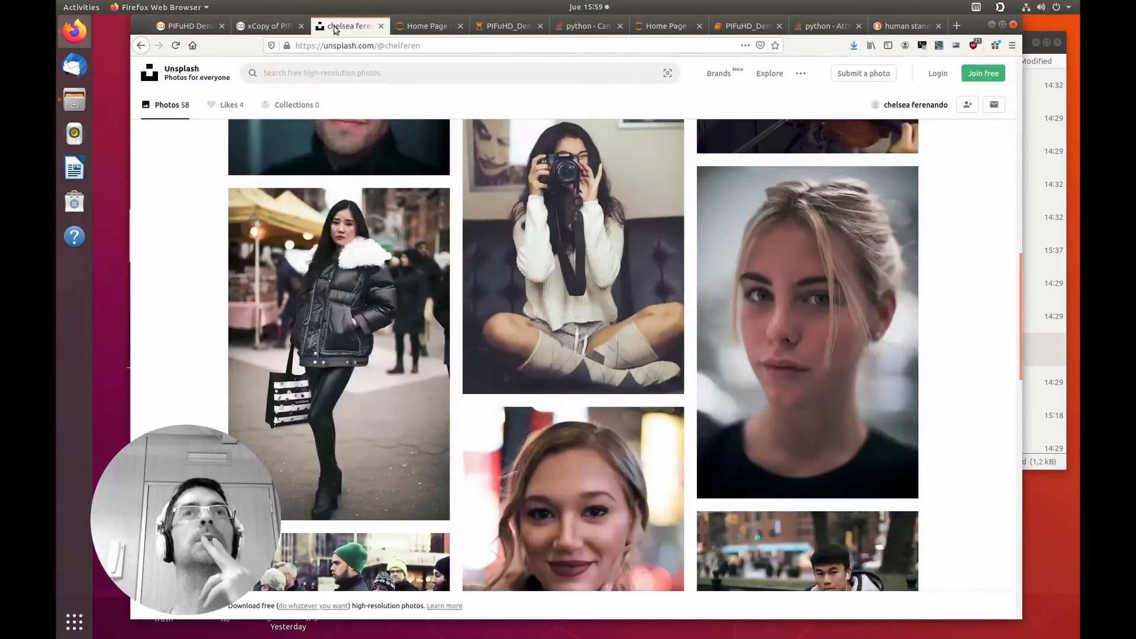
scroll(338, 154, up, 3)
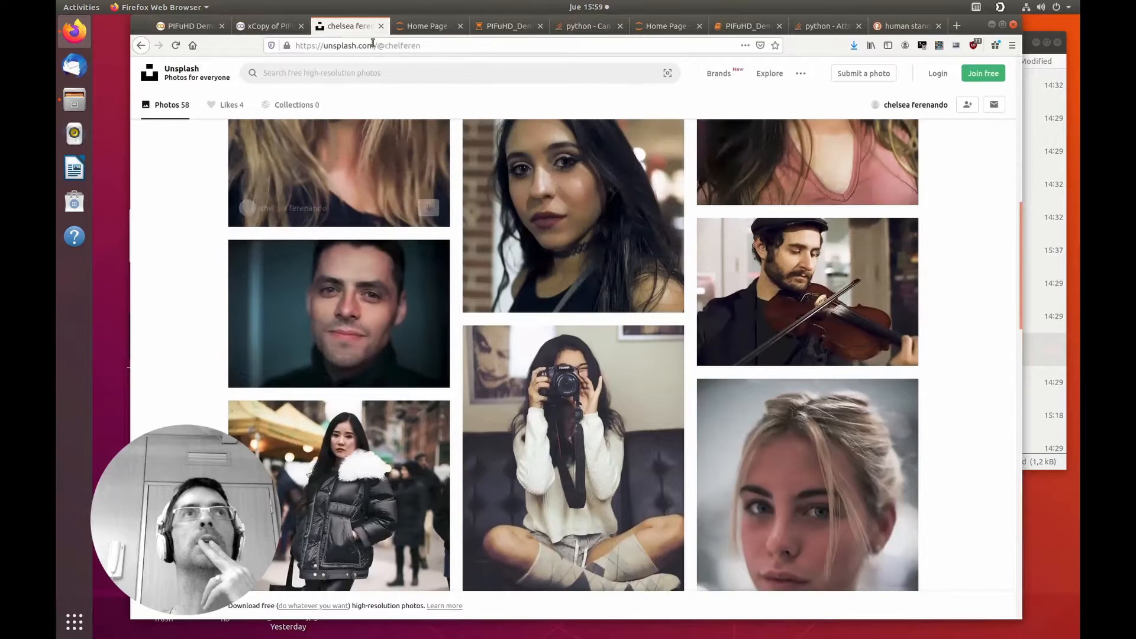
Load google.com in place of the localhost:8888/tree page and search for "person standing".
click(418, 29)
click(424, 43)
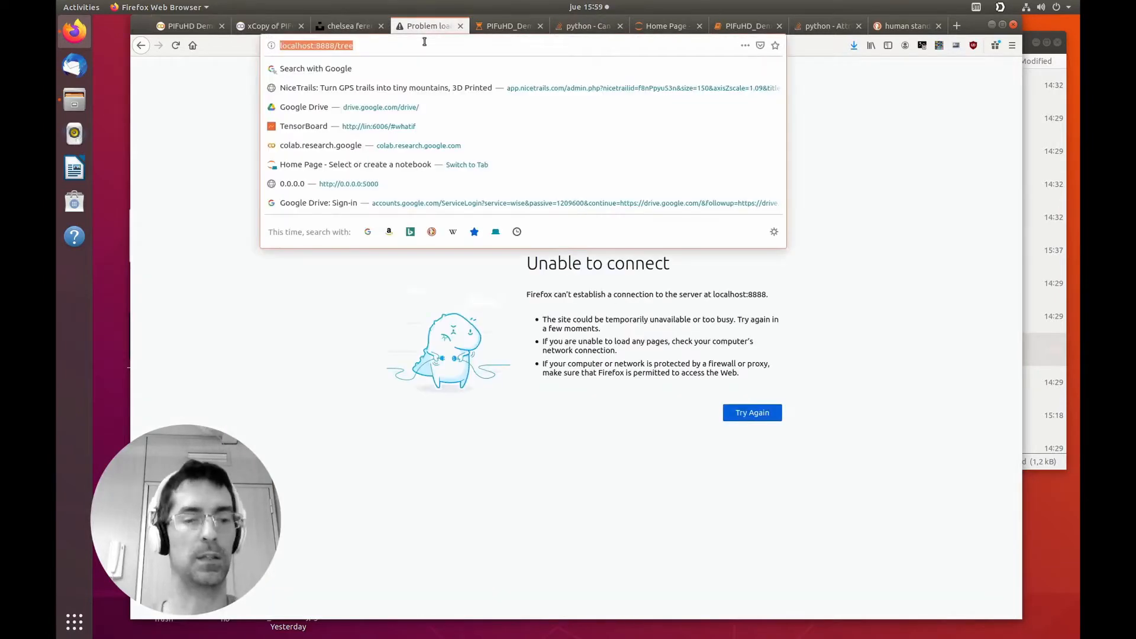
text(google.com/)
key(Return)
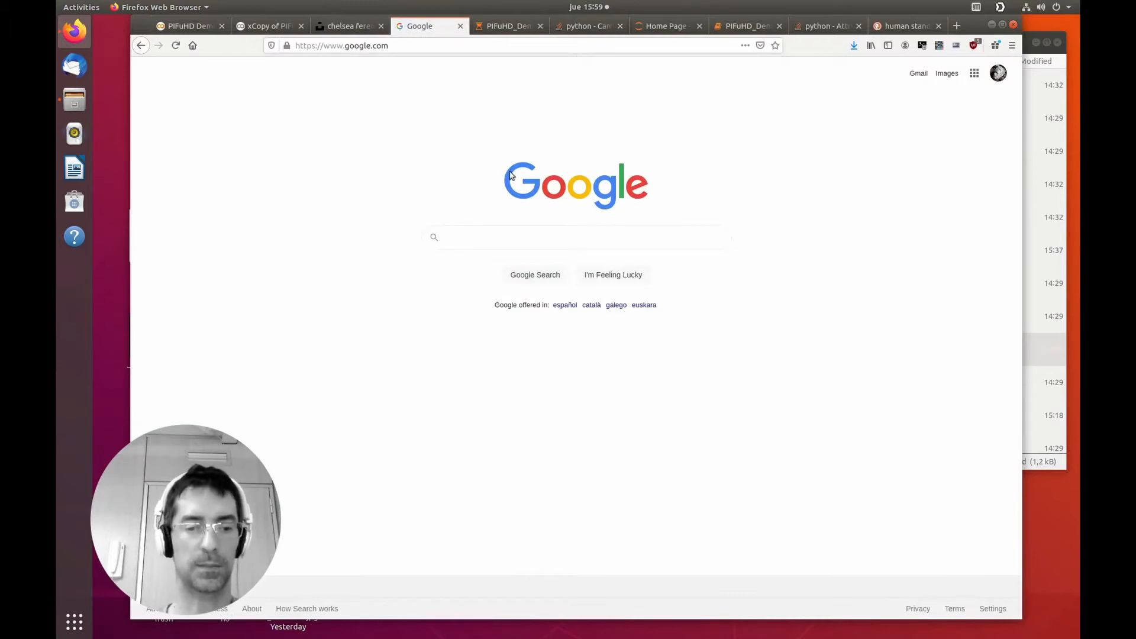
text(person )
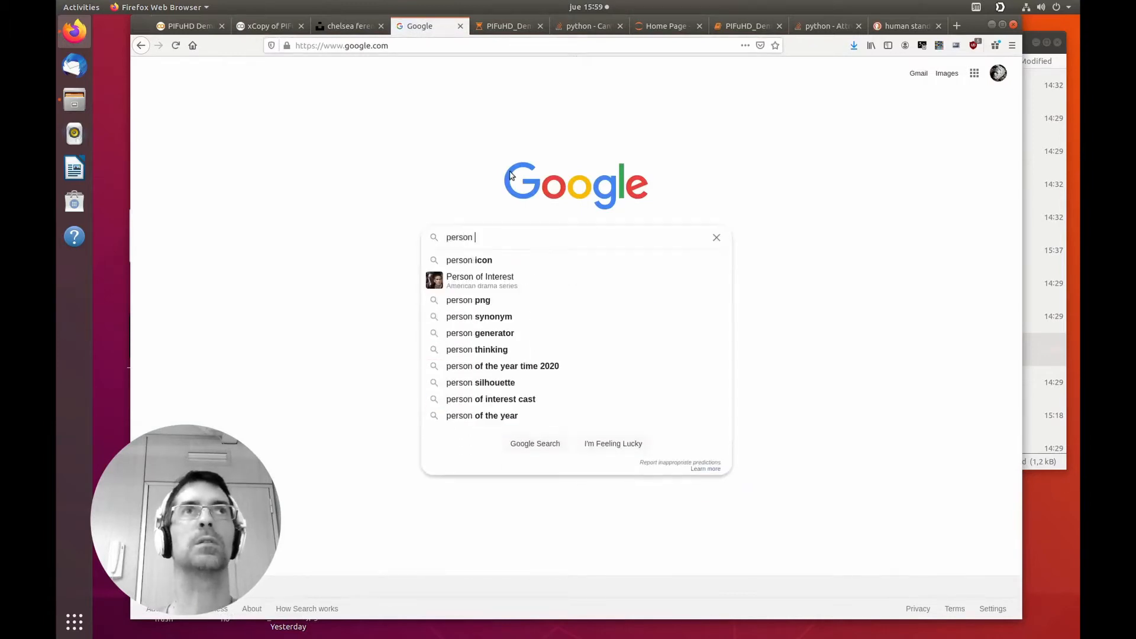
text(standing)
key(Return)
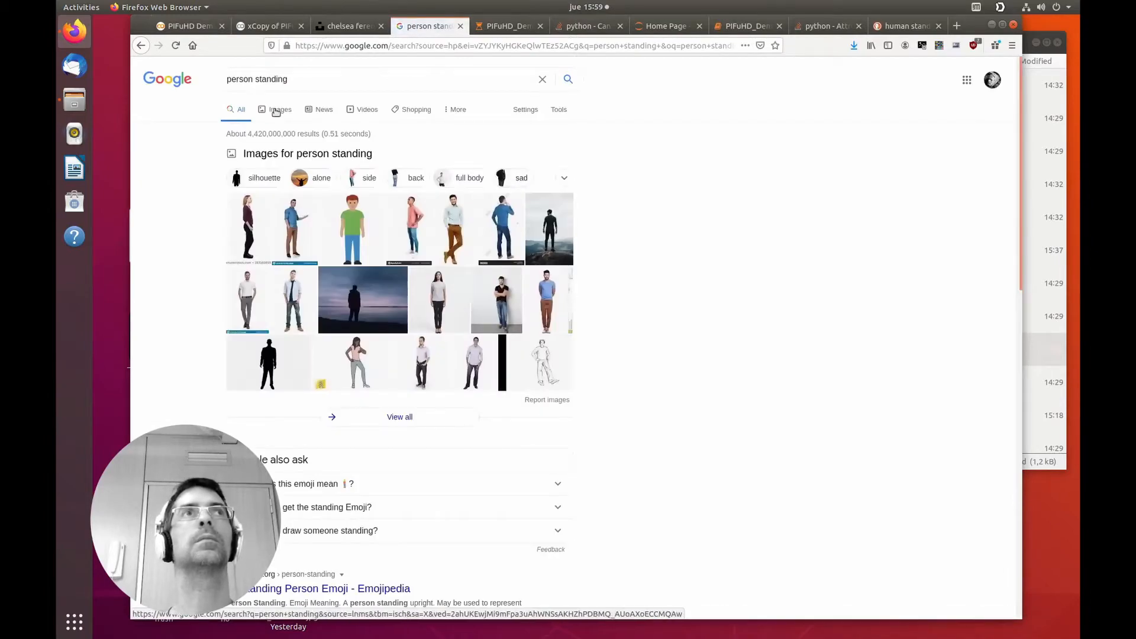
Browse the Google image results for "person standing" for suitable full-body photos.
click(276, 110)
scroll(560, 254, down, 8)
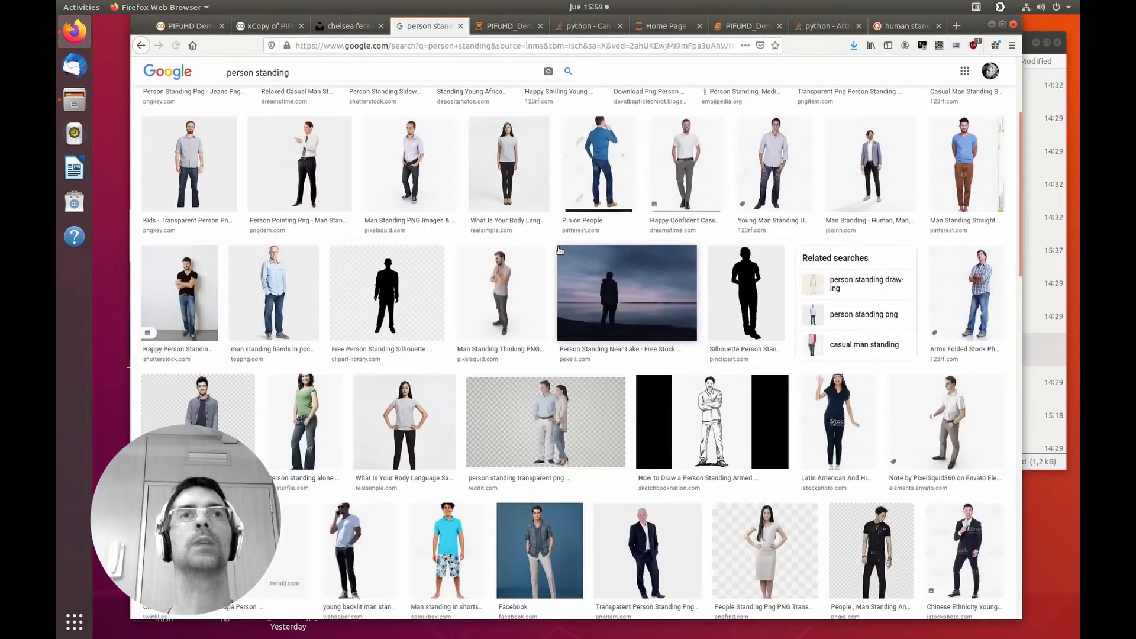
scroll(561, 261, down, 9)
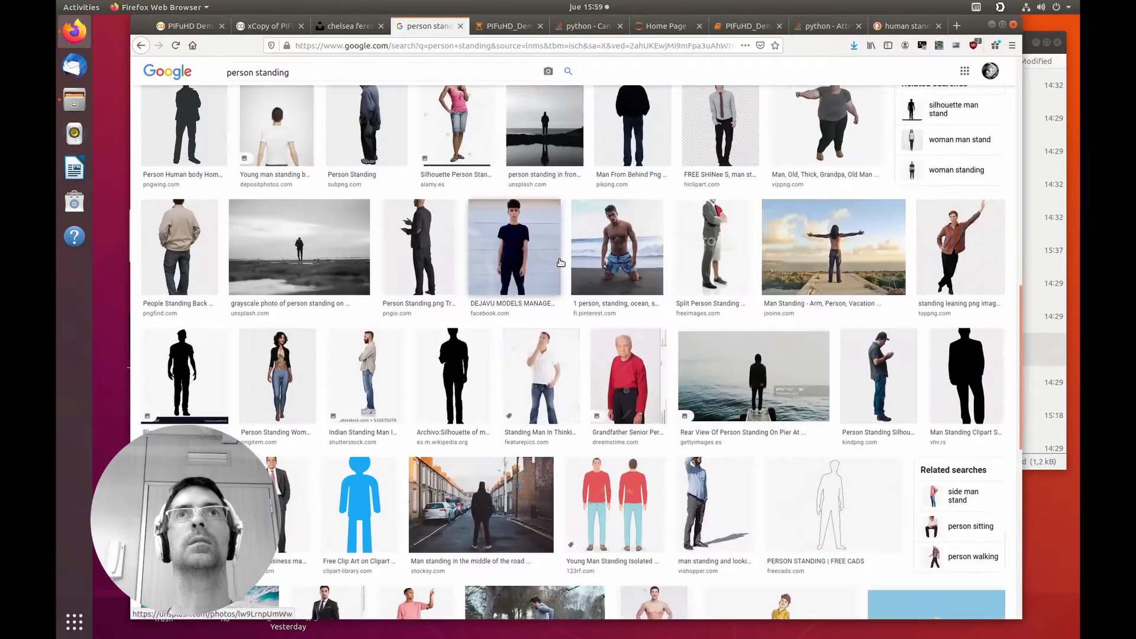
scroll(555, 259, down, 3)
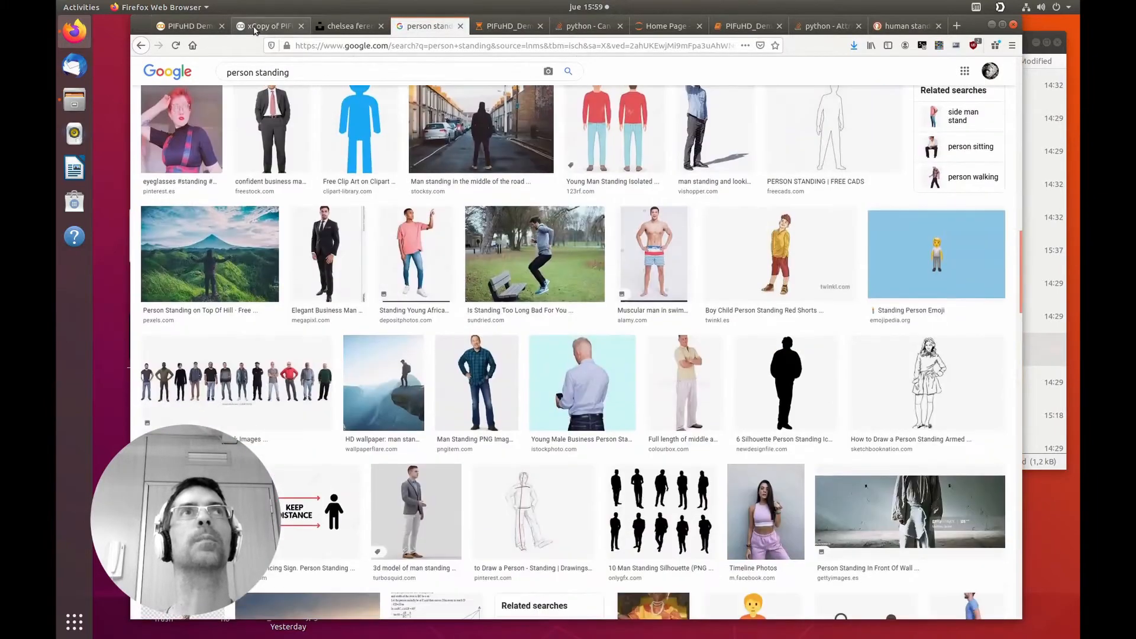
Check the pretrained model download and the Run PIFuHD! section in the copied notebook, and go back to the Unsplash photos.
click(255, 27)
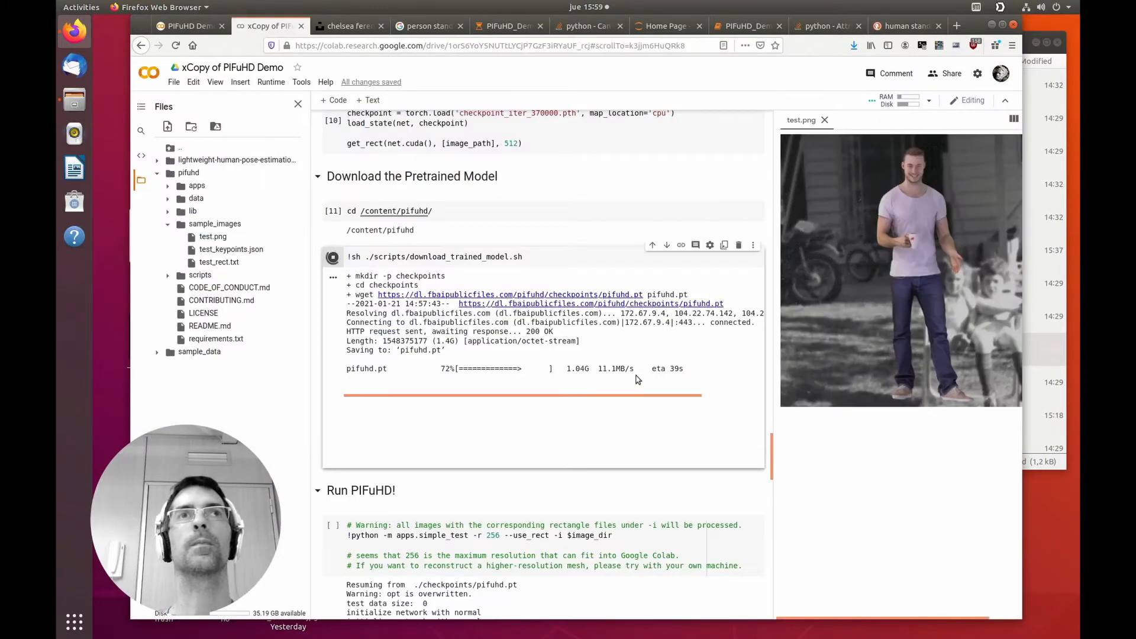
scroll(639, 382, down, 2)
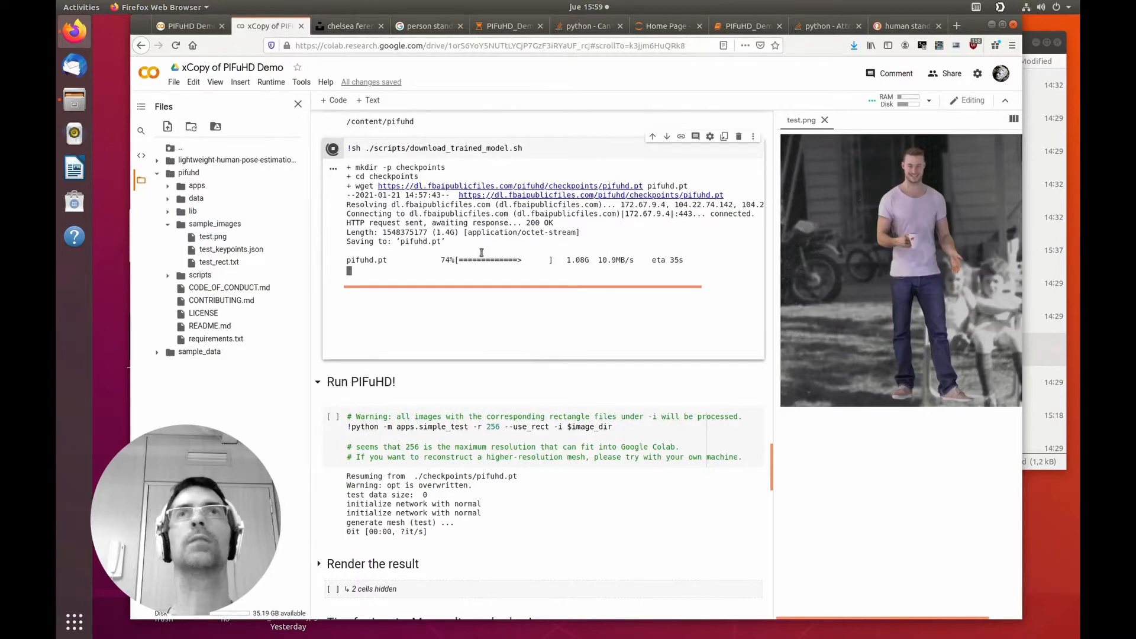
click(332, 27)
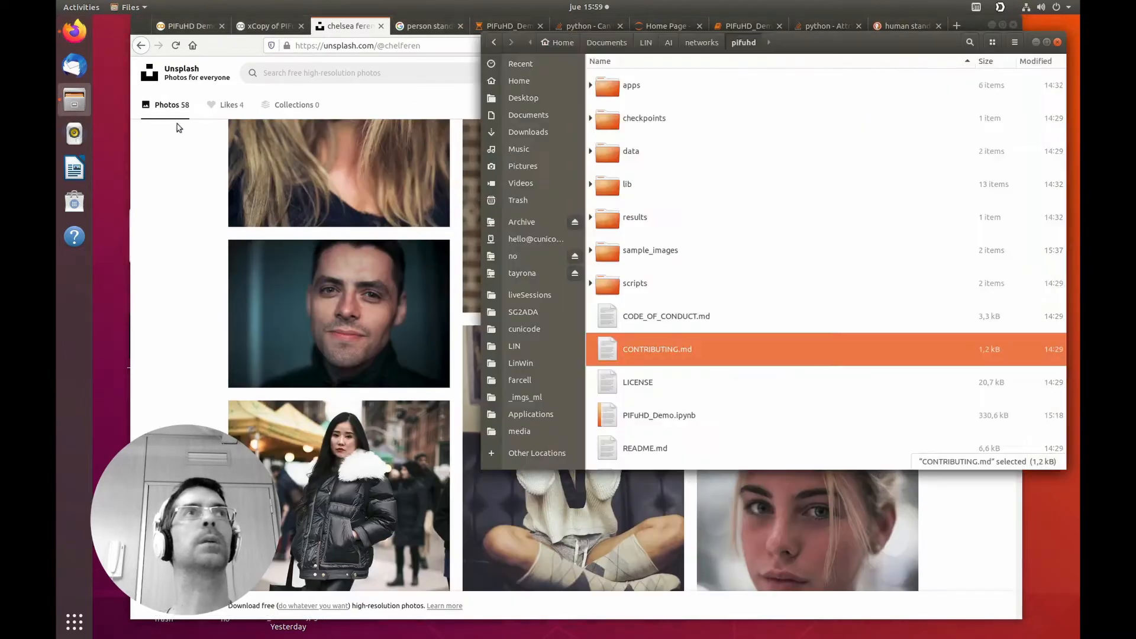
Open a second file manager window on the Downloads folder and find the newest downloaded files.
key(alt+Tab)
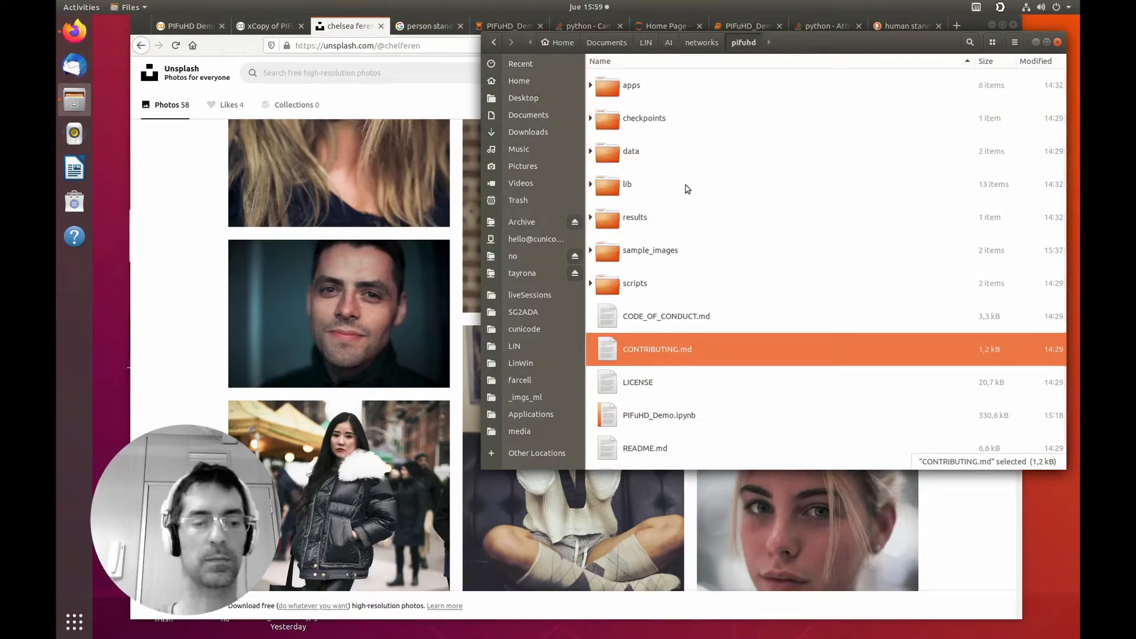
key(ctrl+n)
click(136, 115)
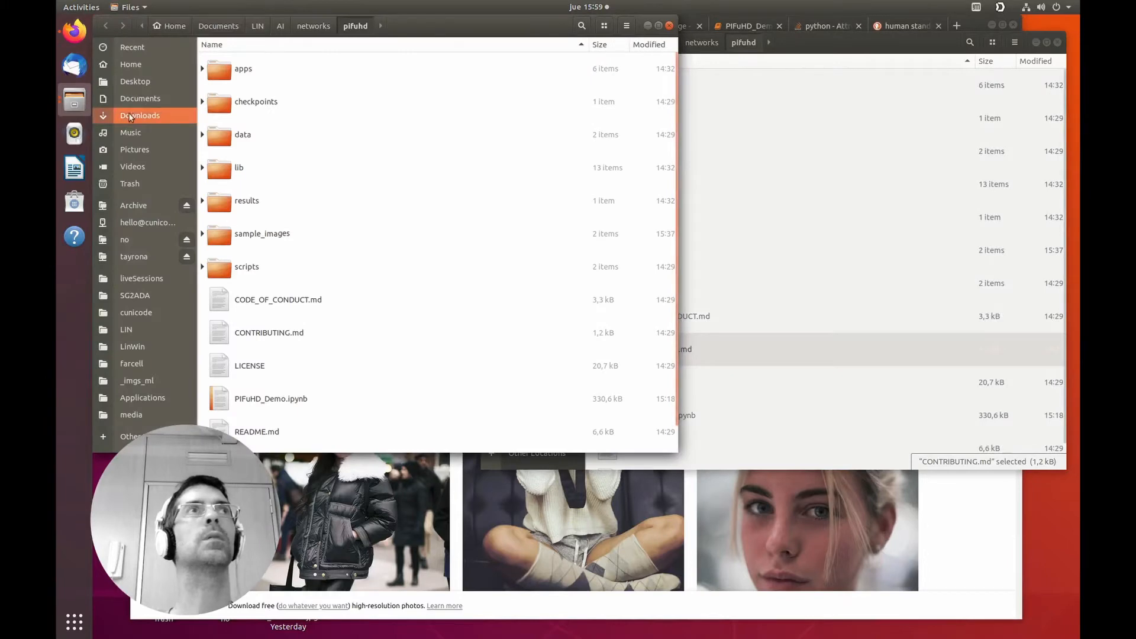
click(231, 102)
scroll(237, 207, down, 5)
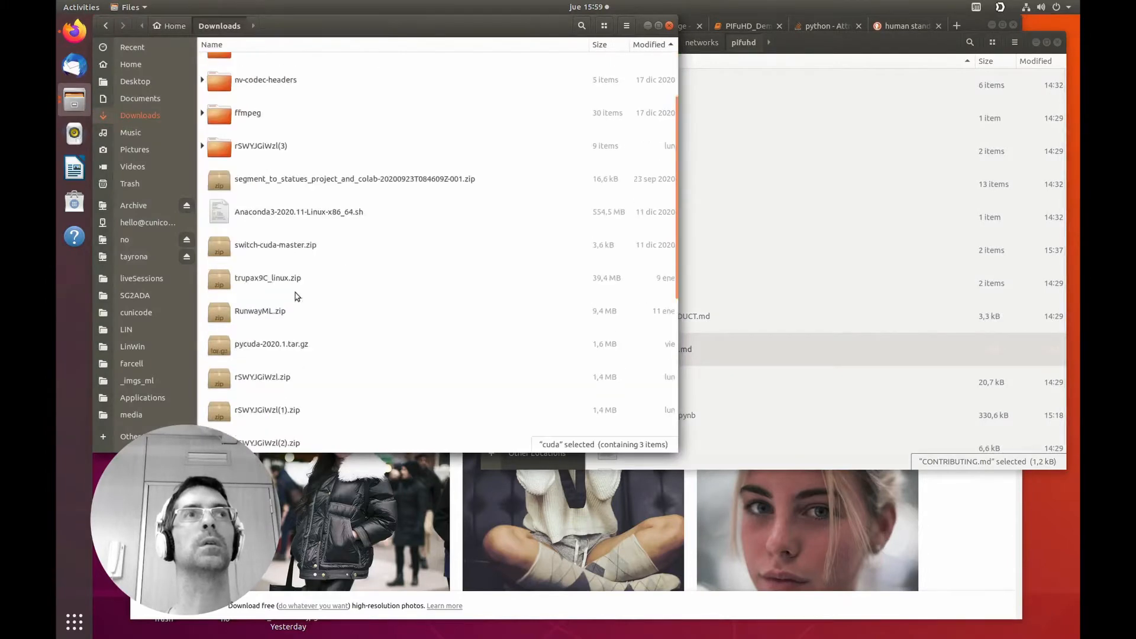
scroll(255, 425, down, 4)
Preview the first downloaded Unsplash photo of the man in the brown coat and close the viewer.
click(361, 404)
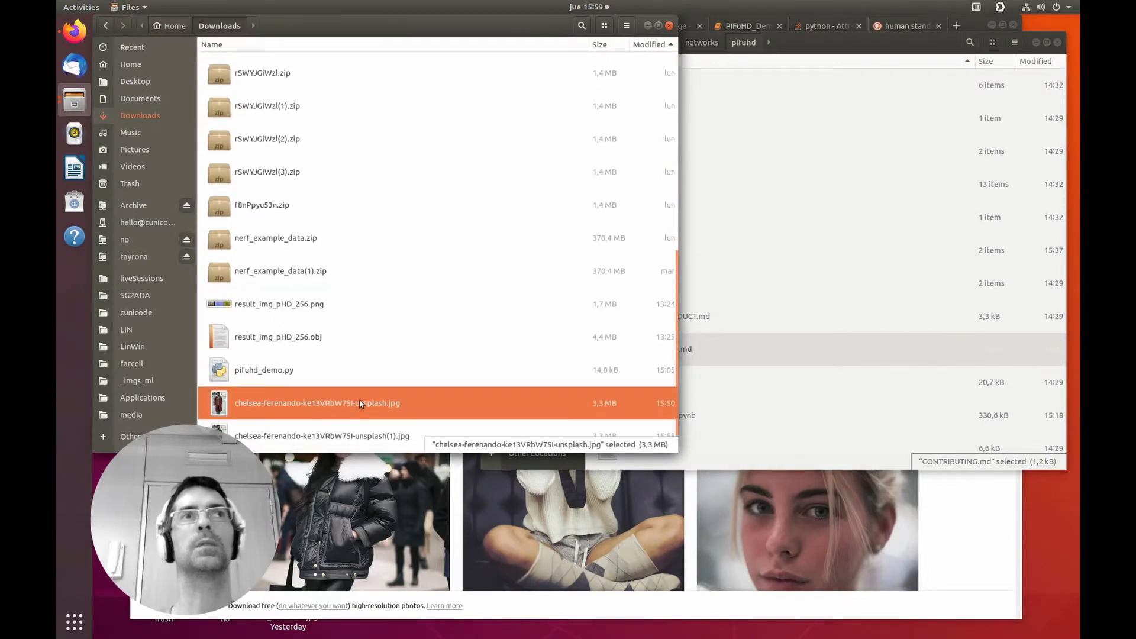
double_click(343, 406)
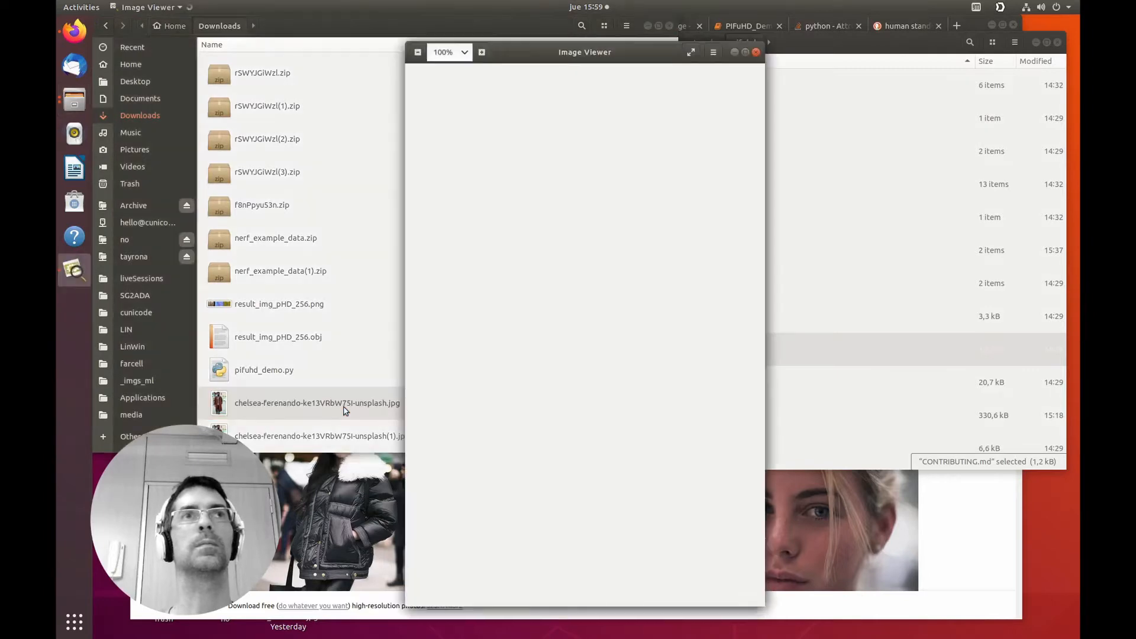
click(757, 53)
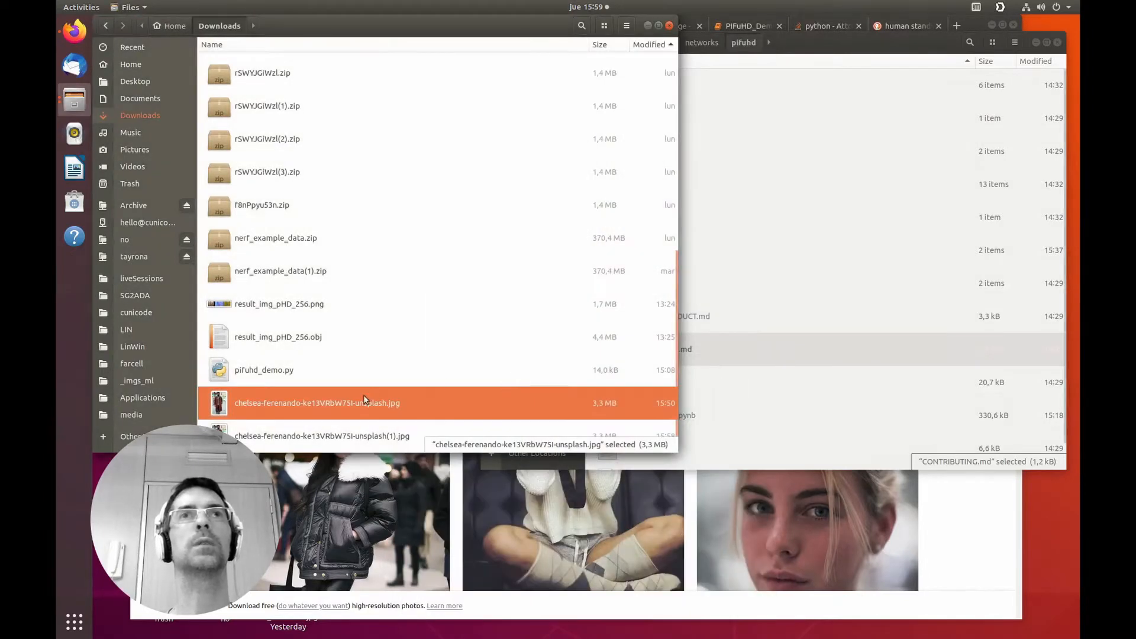
Move the first downloaded Unsplash photo from Downloads into the pifuhd project's sample_images folder.
click(724, 360)
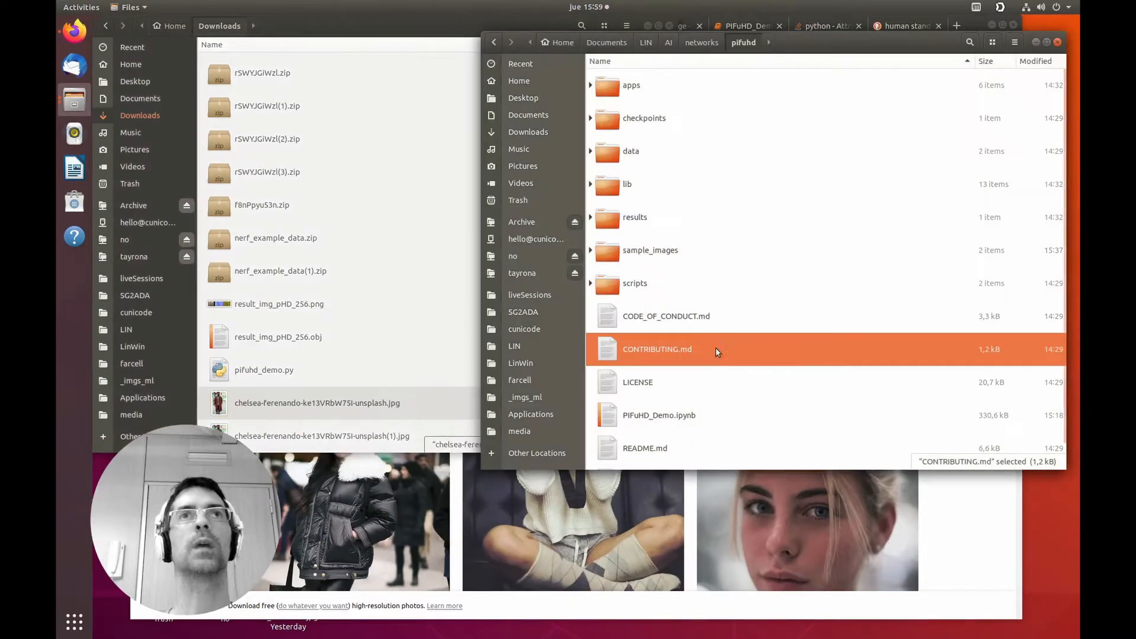
click(606, 264)
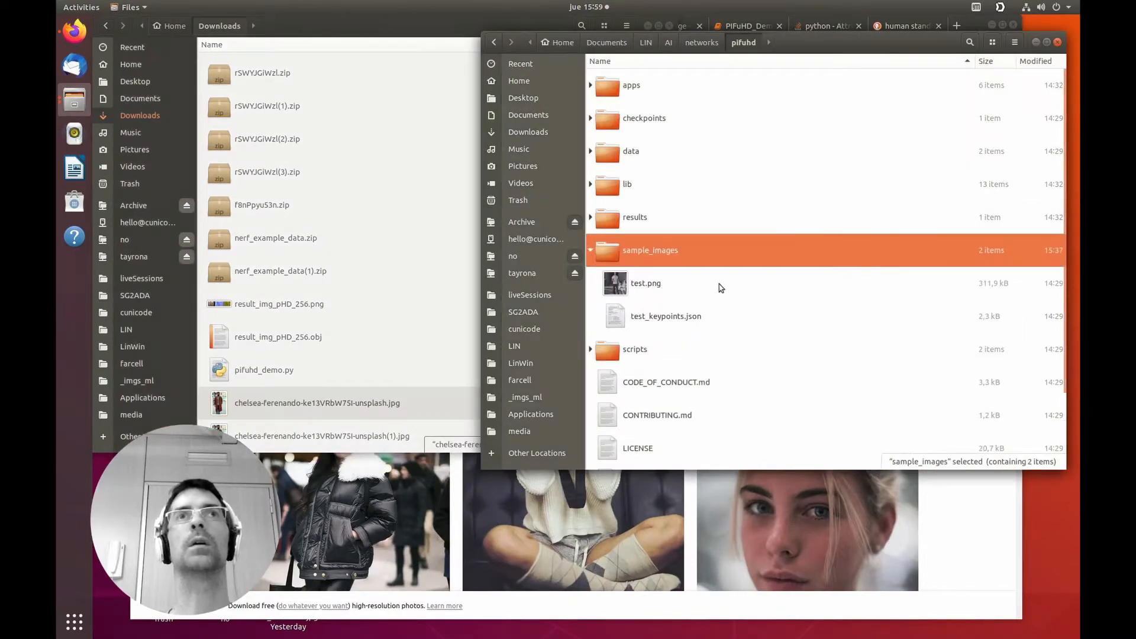
drag(327, 409, 704, 273)
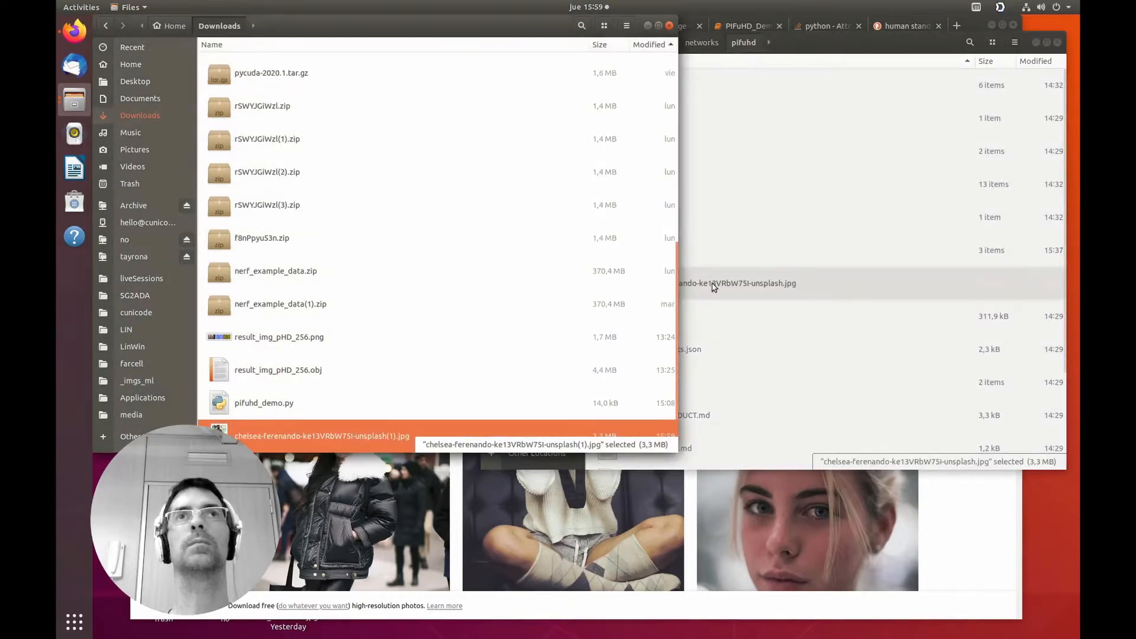
Rename the moved Unsplash photo in sample_images as 01.jpg.
click(713, 284)
right_click(690, 288)
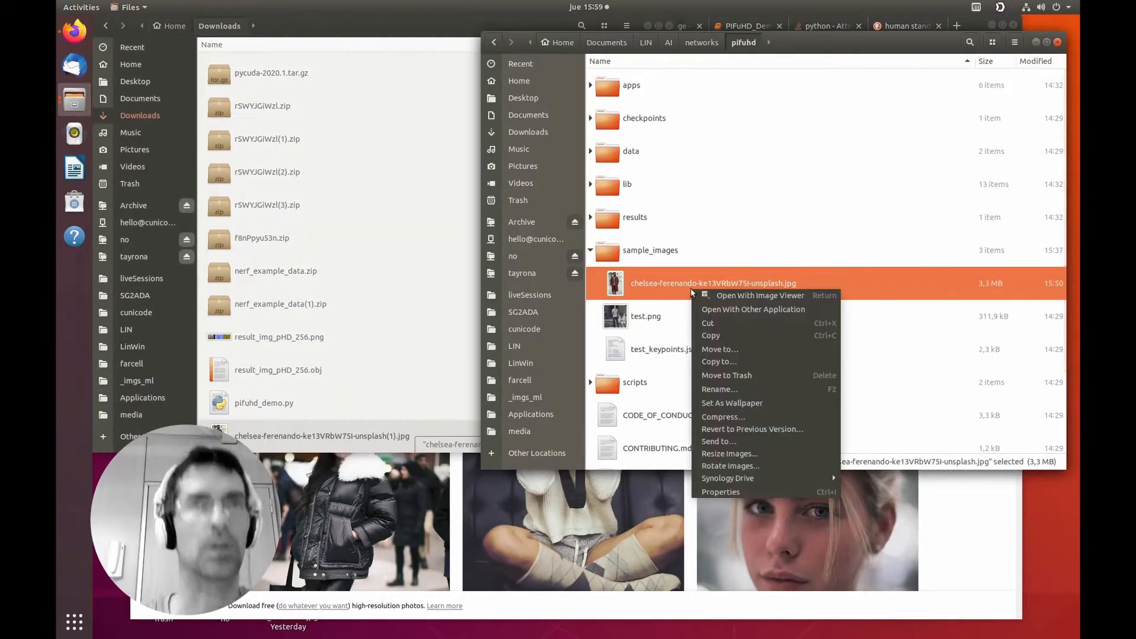
click(711, 389)
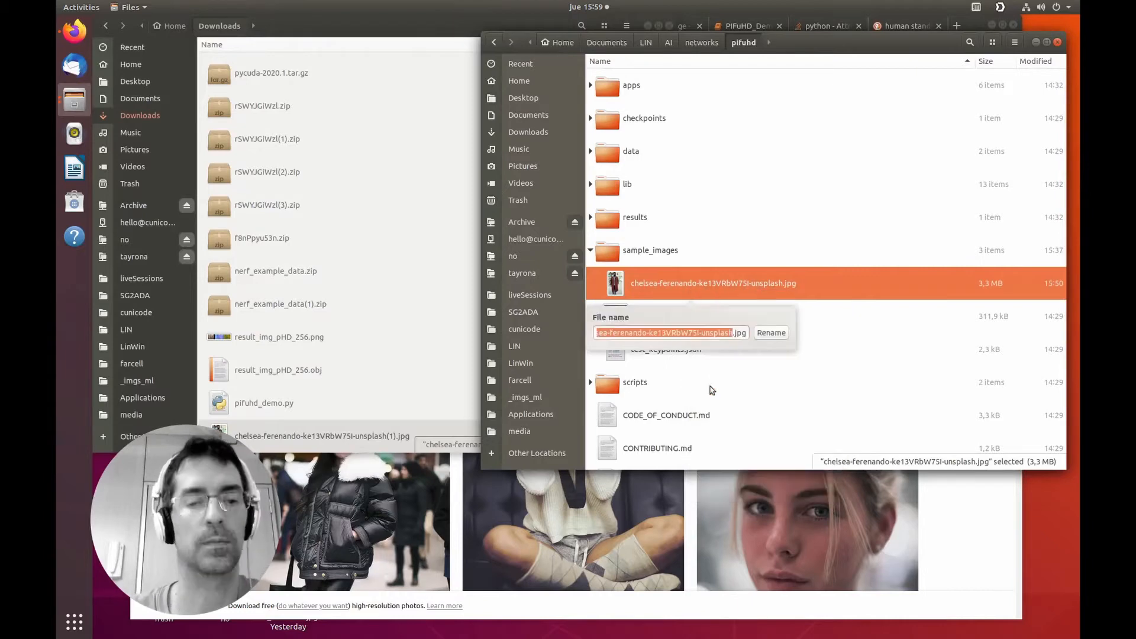
text(t)
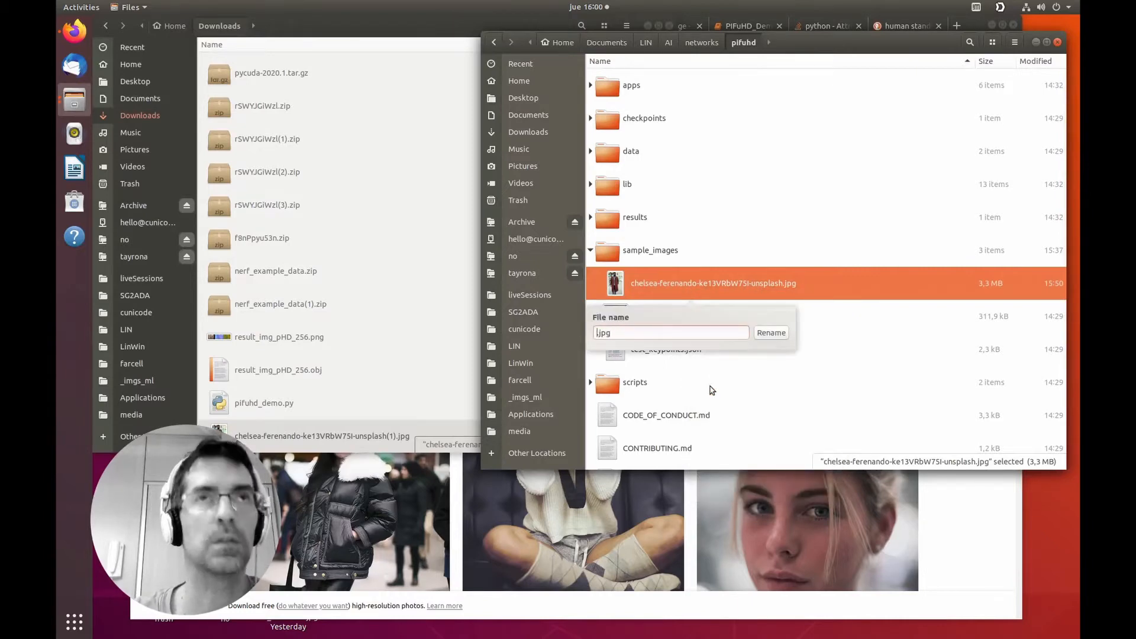
key(Return)
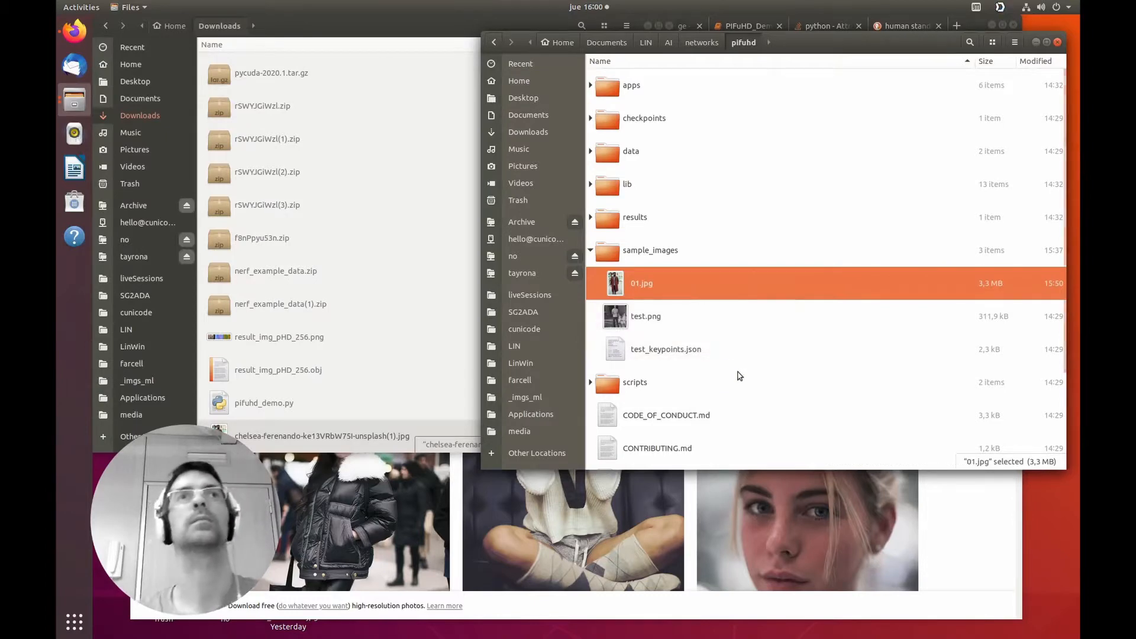
Launch XnView MP and browse to the Documents/LIN/AI/networks/pifuhd/sample_images folder.
click(70, 626)
text(xn)
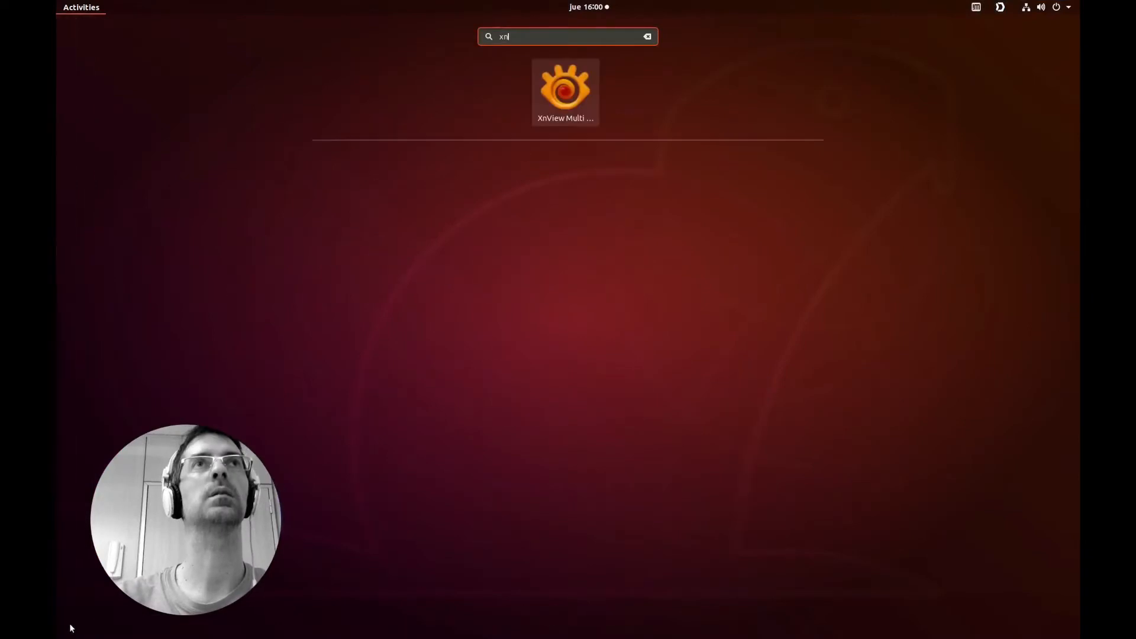
key(Return)
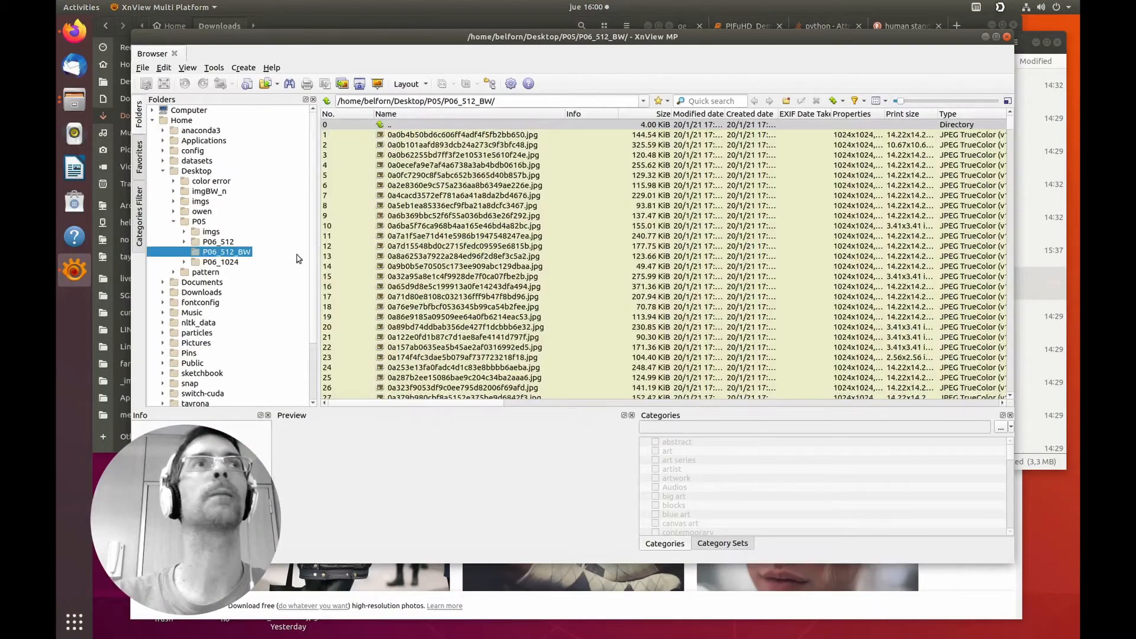
click(163, 171)
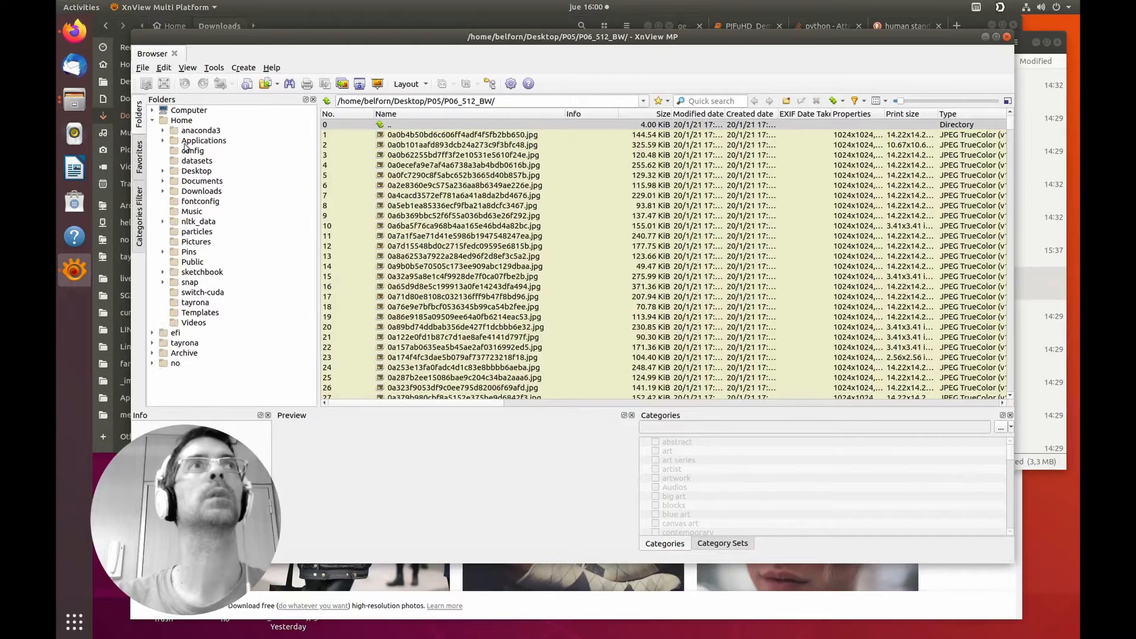
click(195, 183)
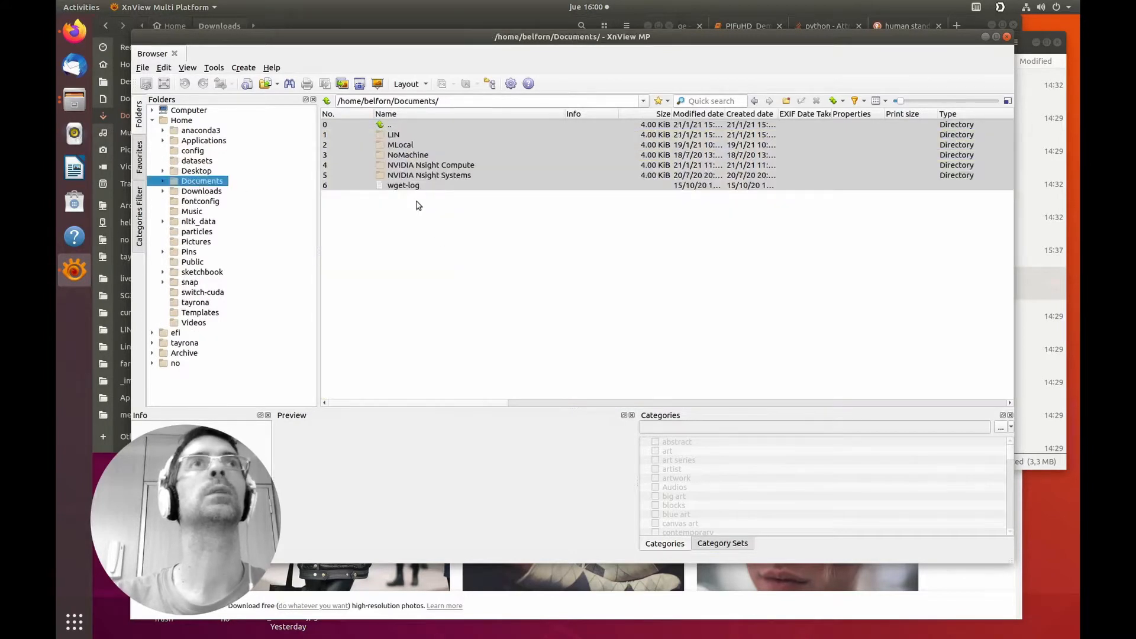
double_click(398, 137)
double_click(399, 146)
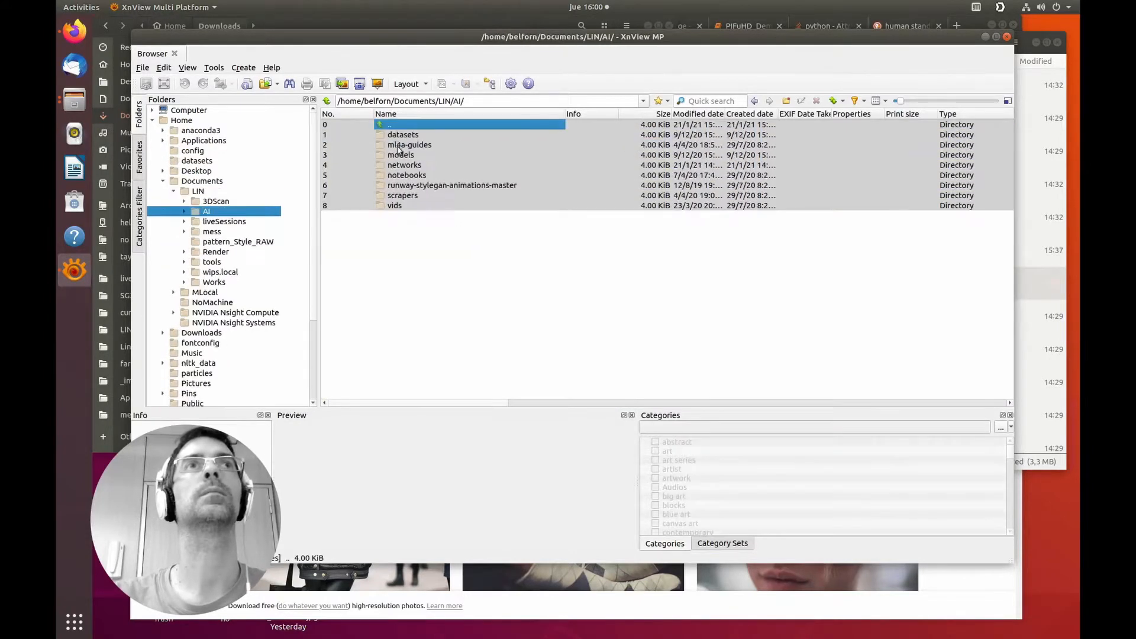
double_click(405, 166)
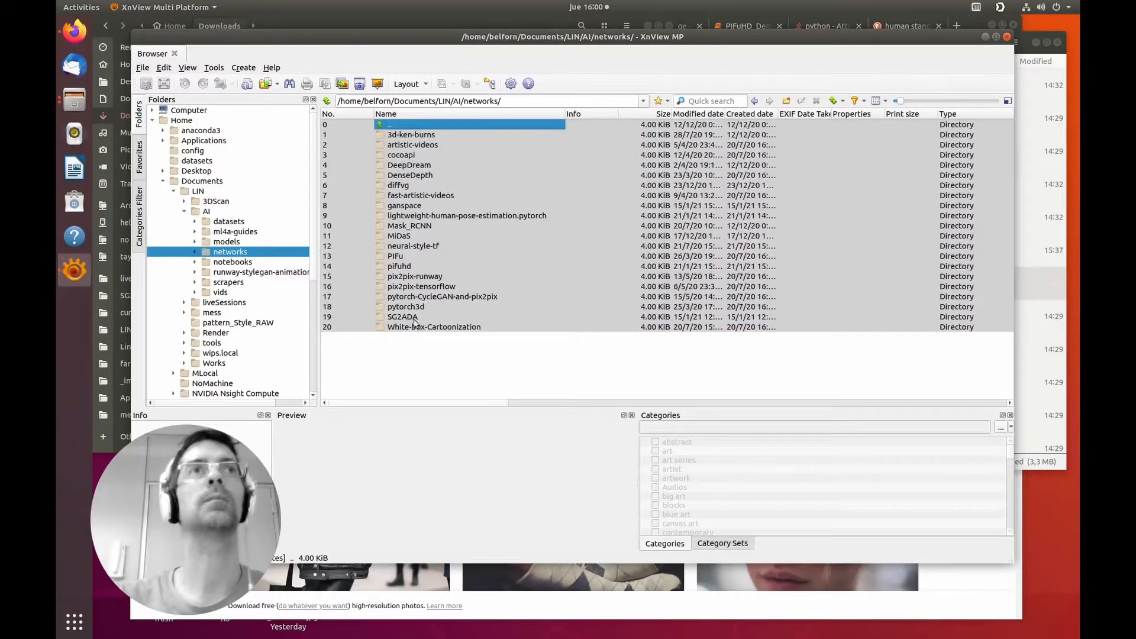
double_click(398, 266)
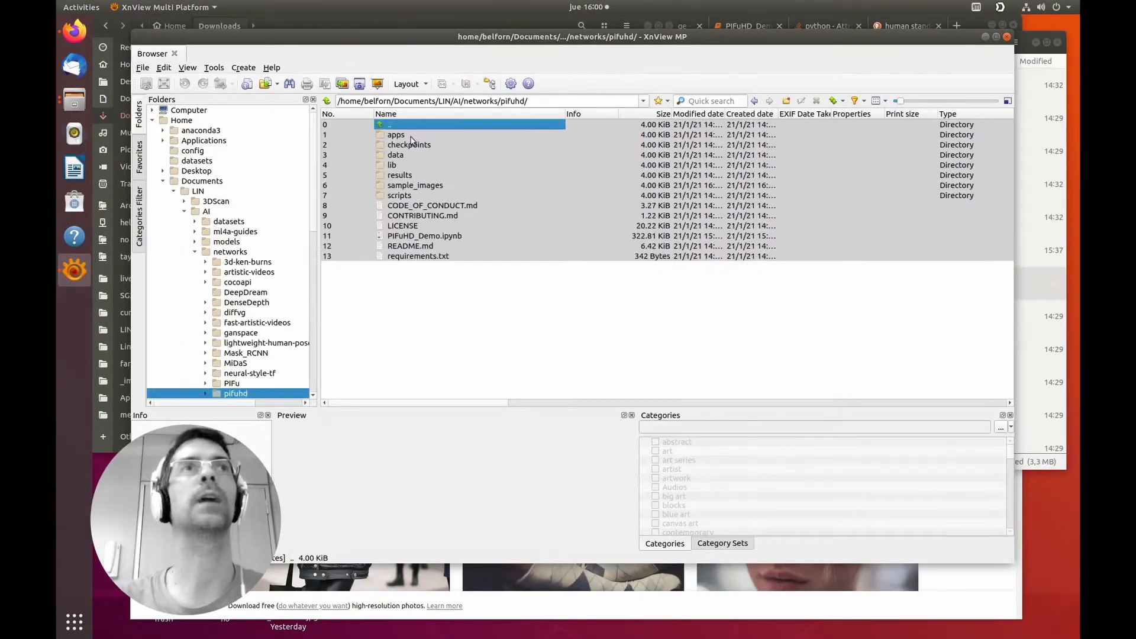
click(409, 196)
click(421, 186)
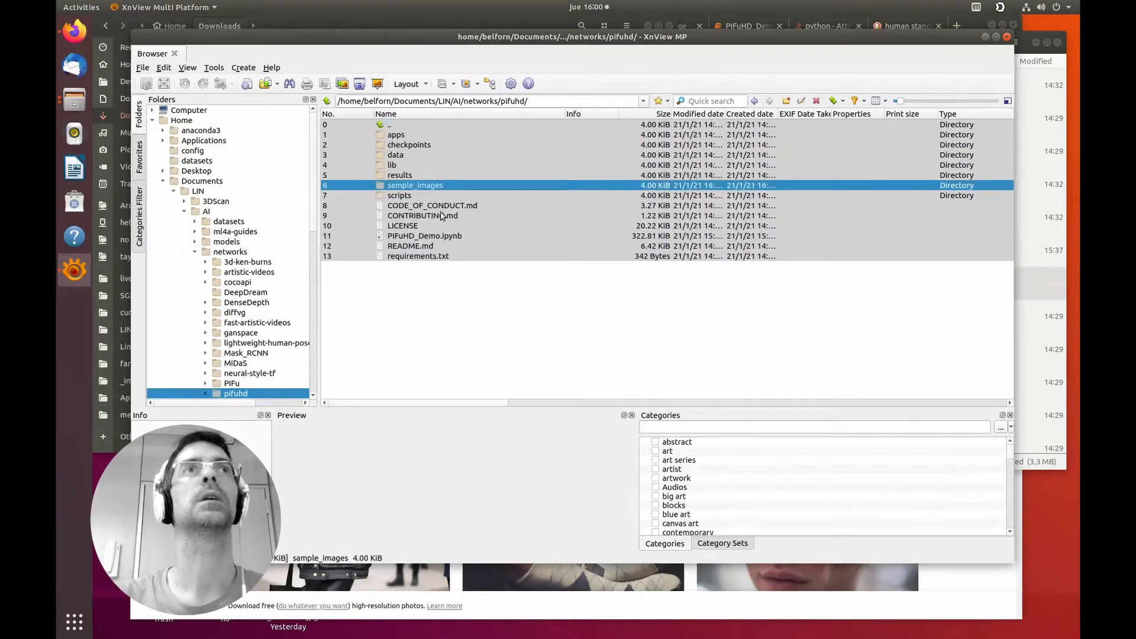
double_click(396, 187)
Open 01.jpg and crop it around the standing man to about 2807 x 6462 pixels.
click(397, 136)
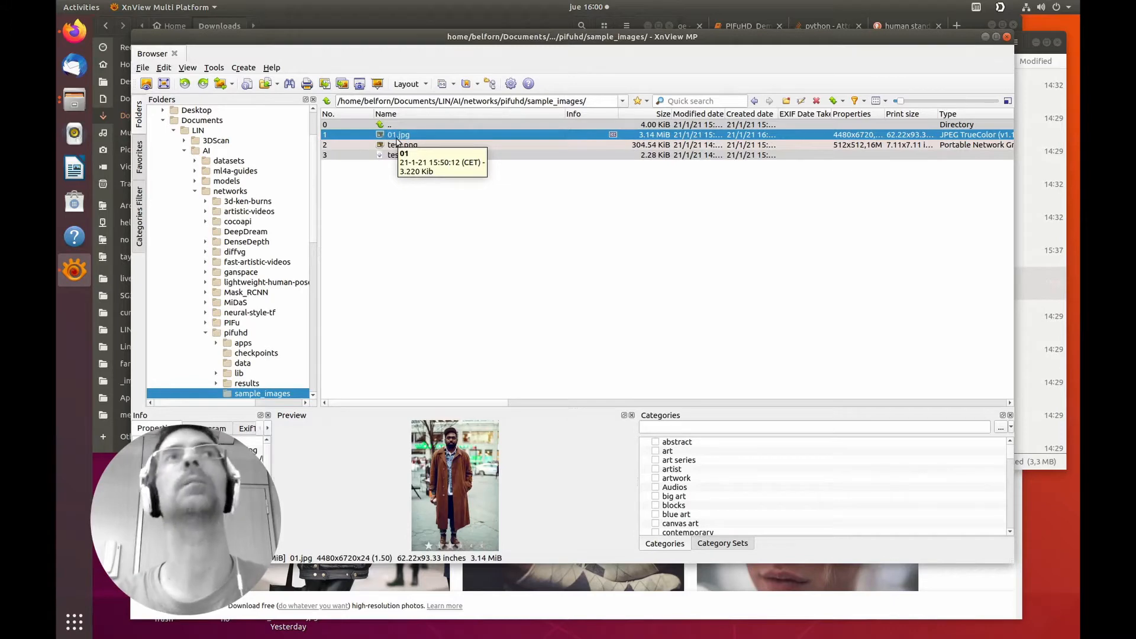
double_click(397, 138)
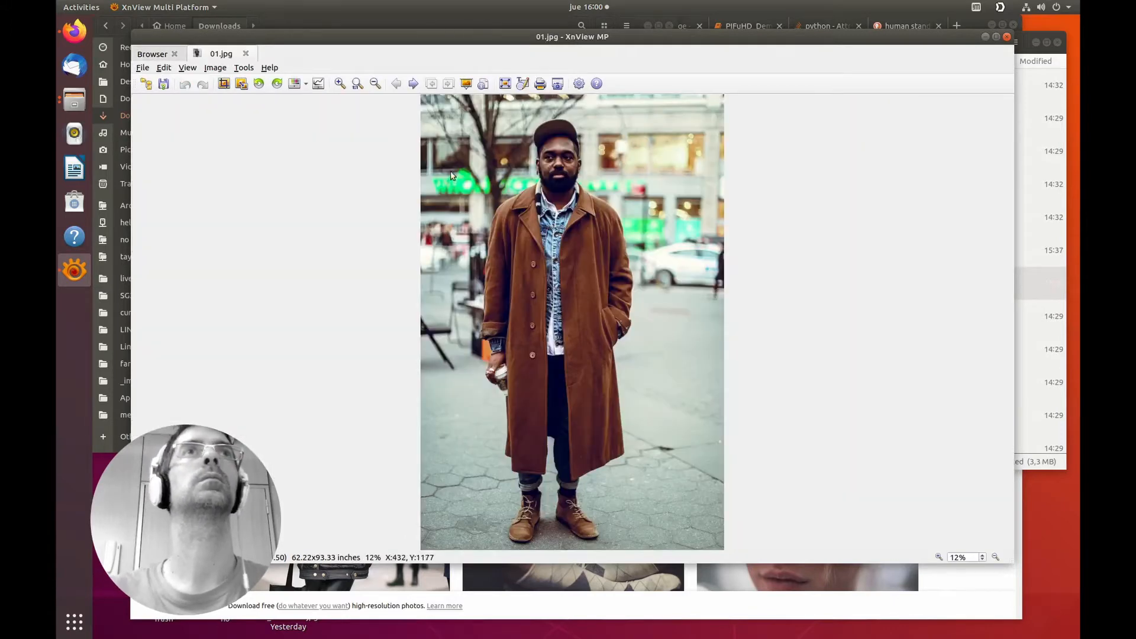
drag(457, 119, 641, 551)
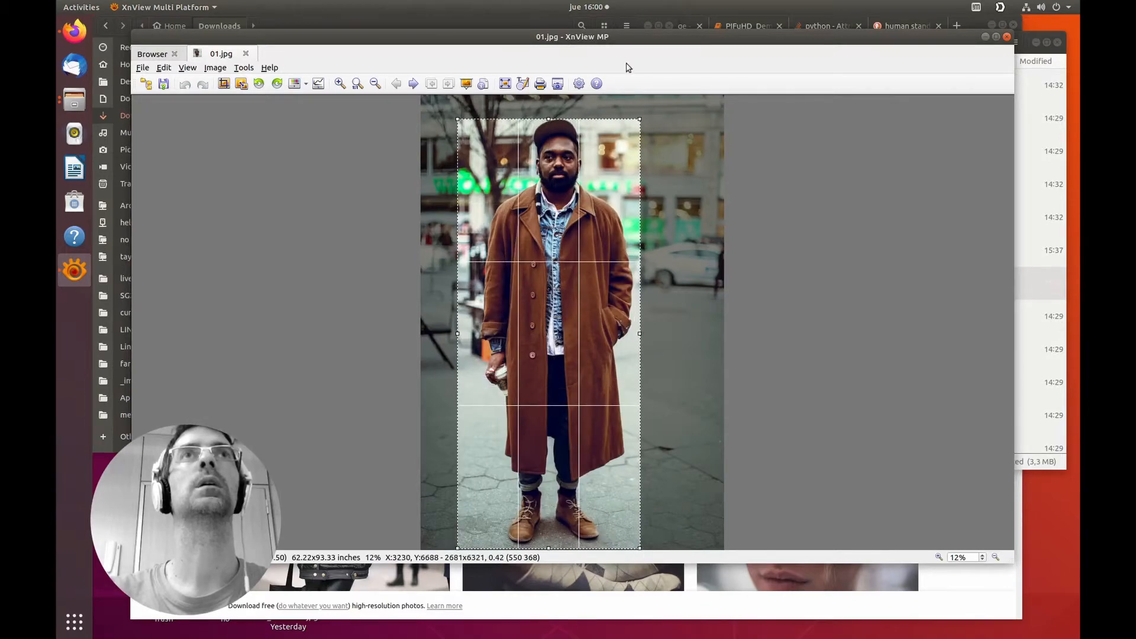
drag(639, 119, 649, 109)
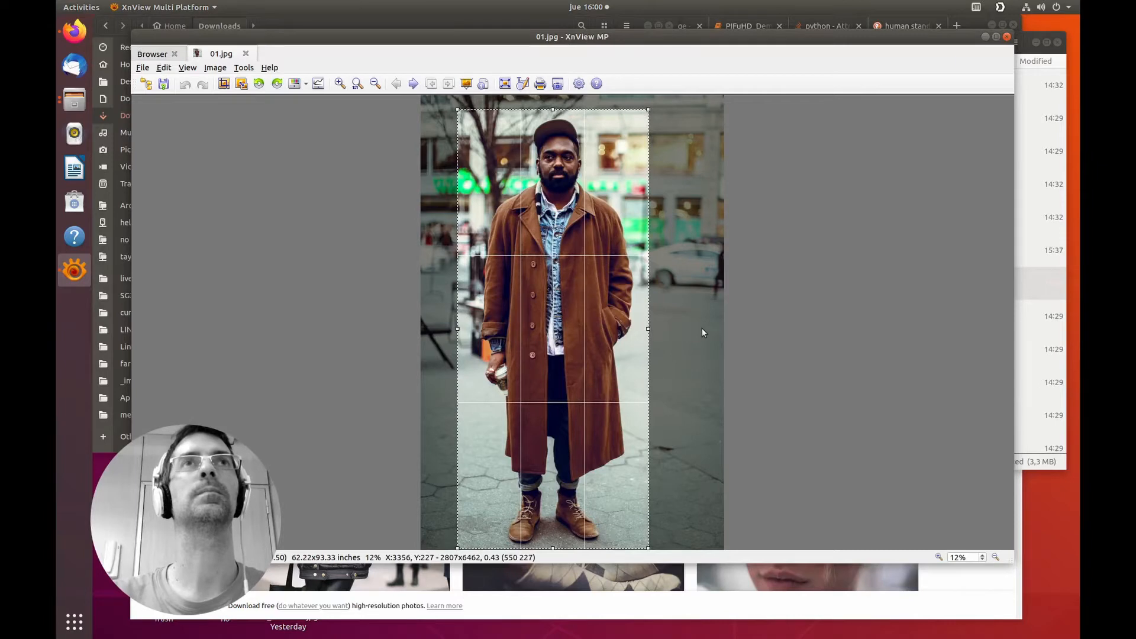
key(Return)
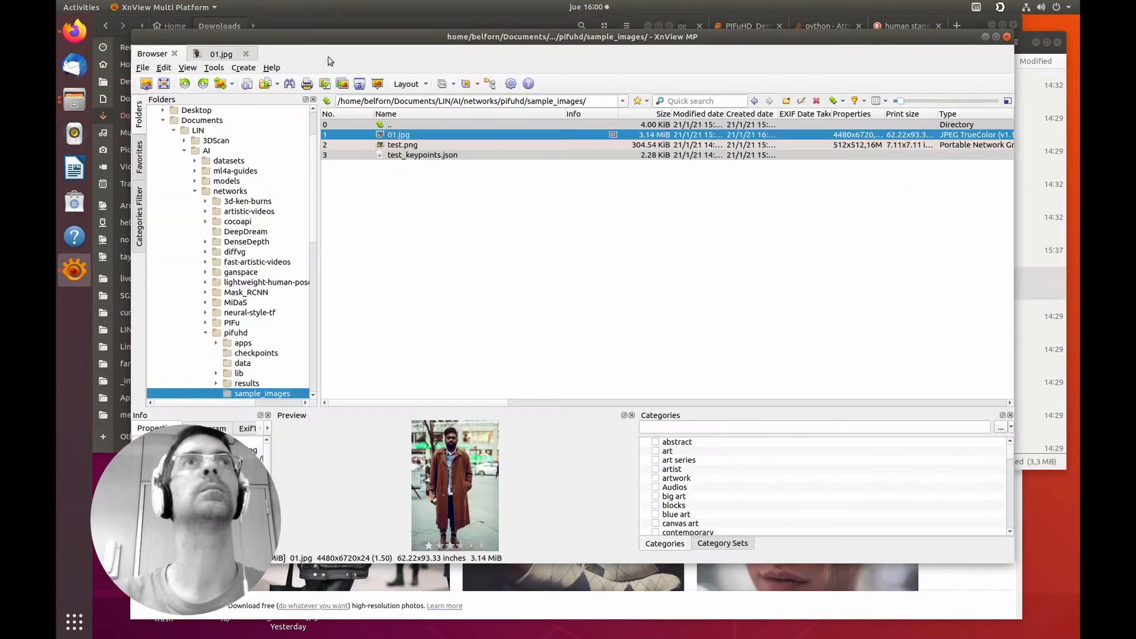
double_click(391, 136)
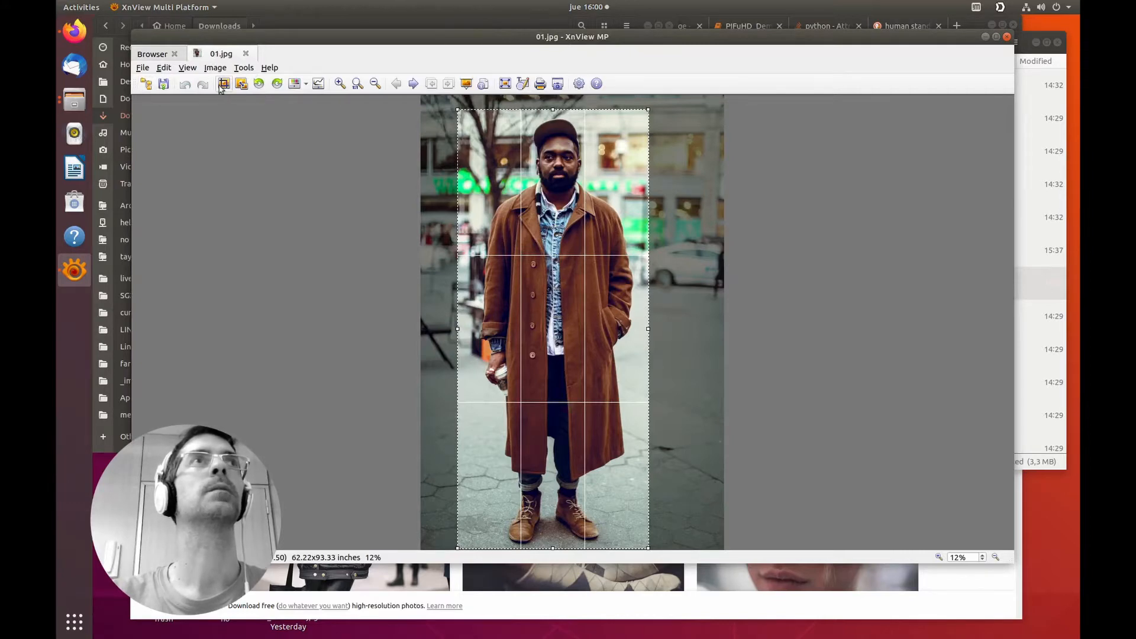
click(237, 85)
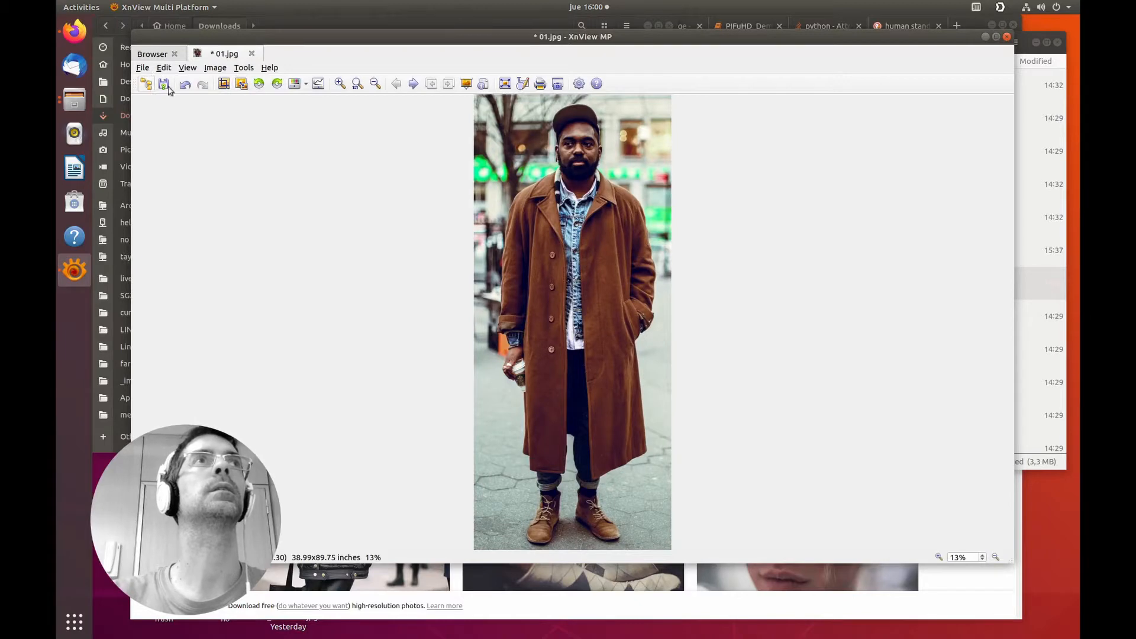
Resize the cropped 01.jpg to a width of 512 pixels, keeping the aspect ratio.
click(239, 84)
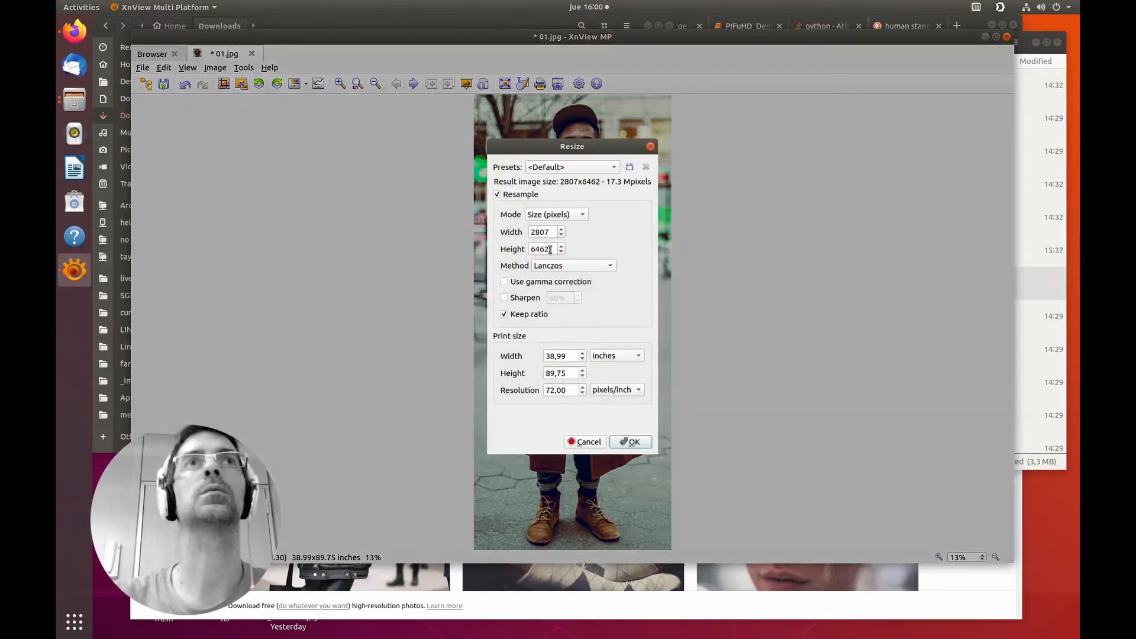
double_click(550, 250)
text(1024)
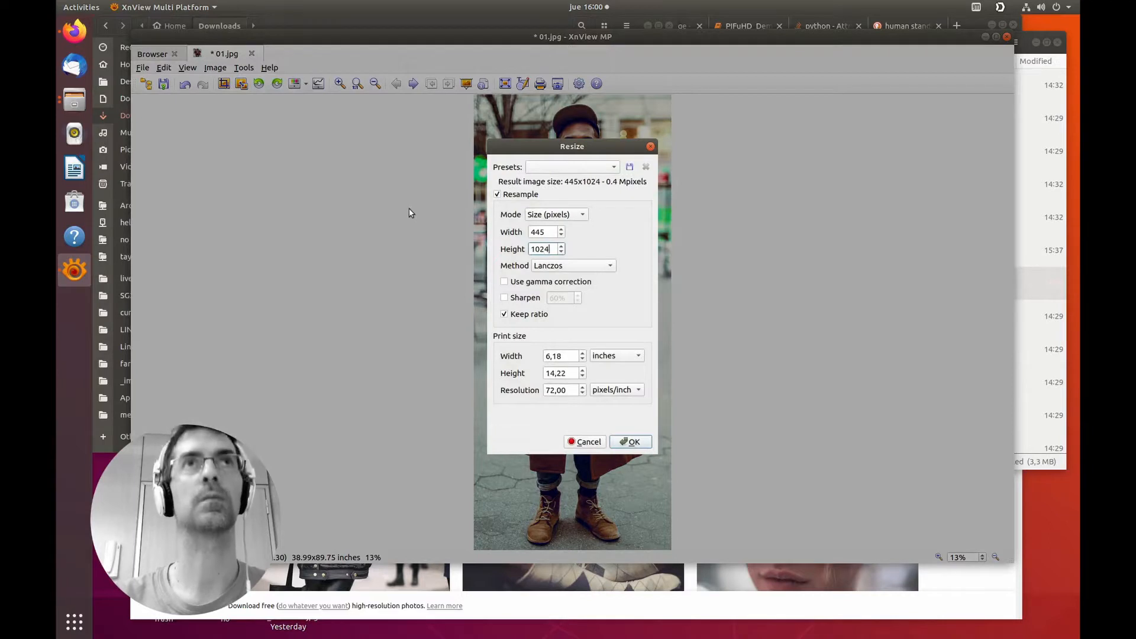
double_click(550, 231)
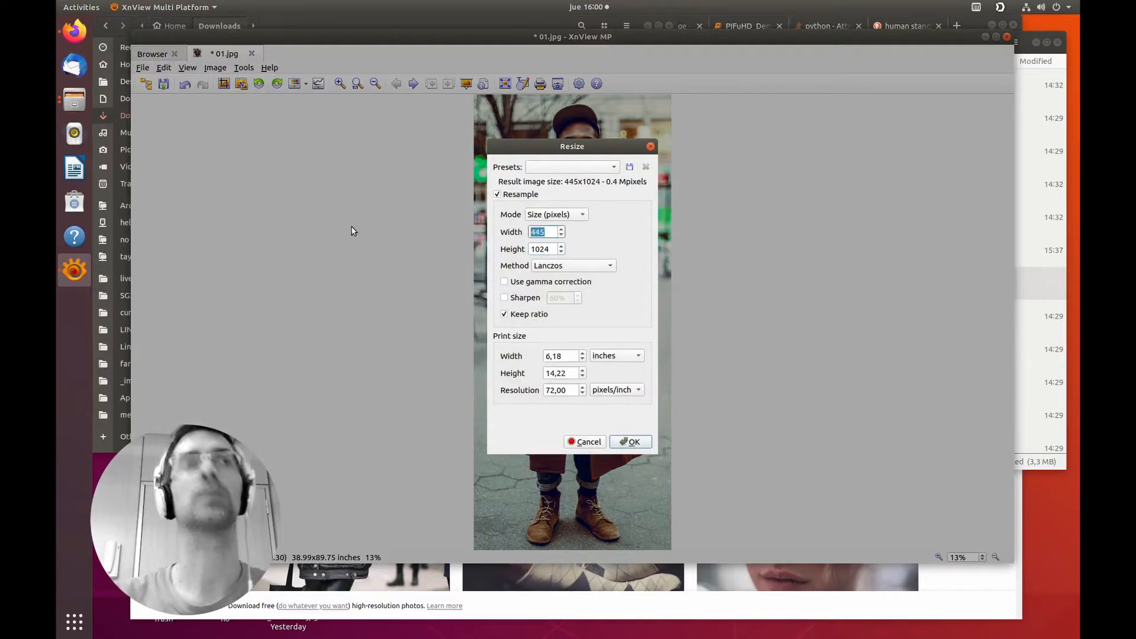
text(512)
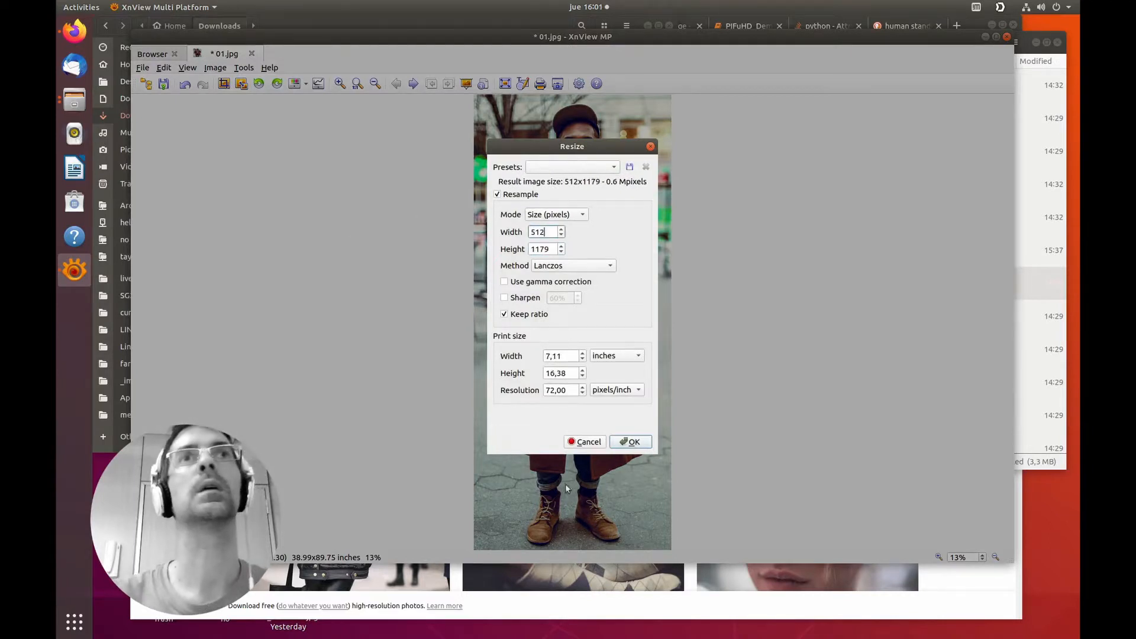
click(635, 441)
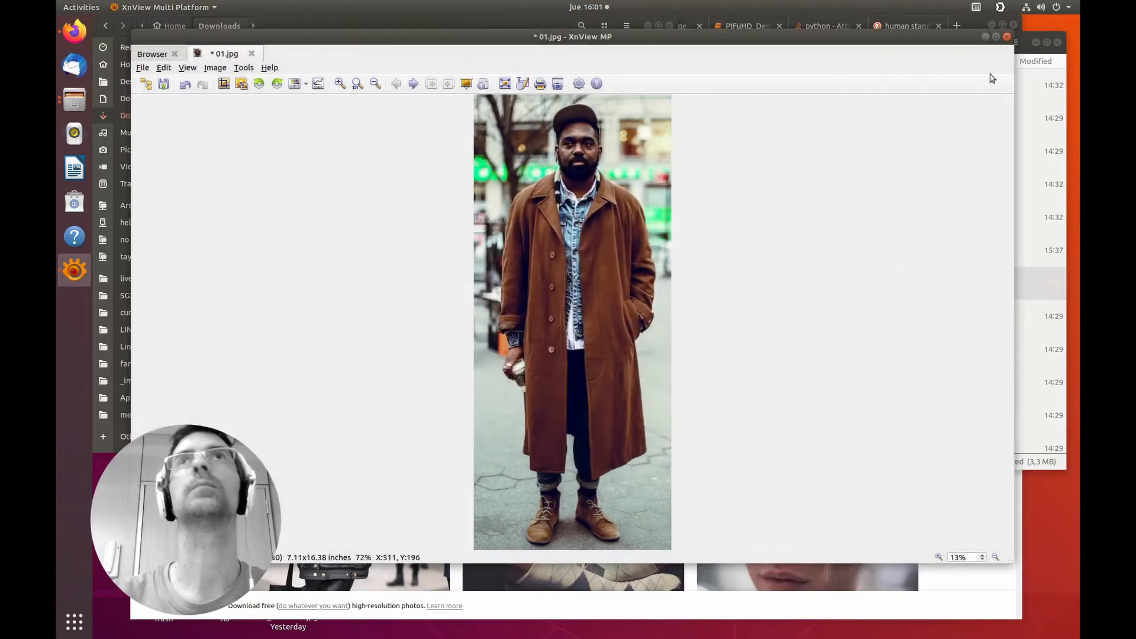
Quit XnView MP, overwriting 01.jpg with the edited image and saving the session.
click(1007, 38)
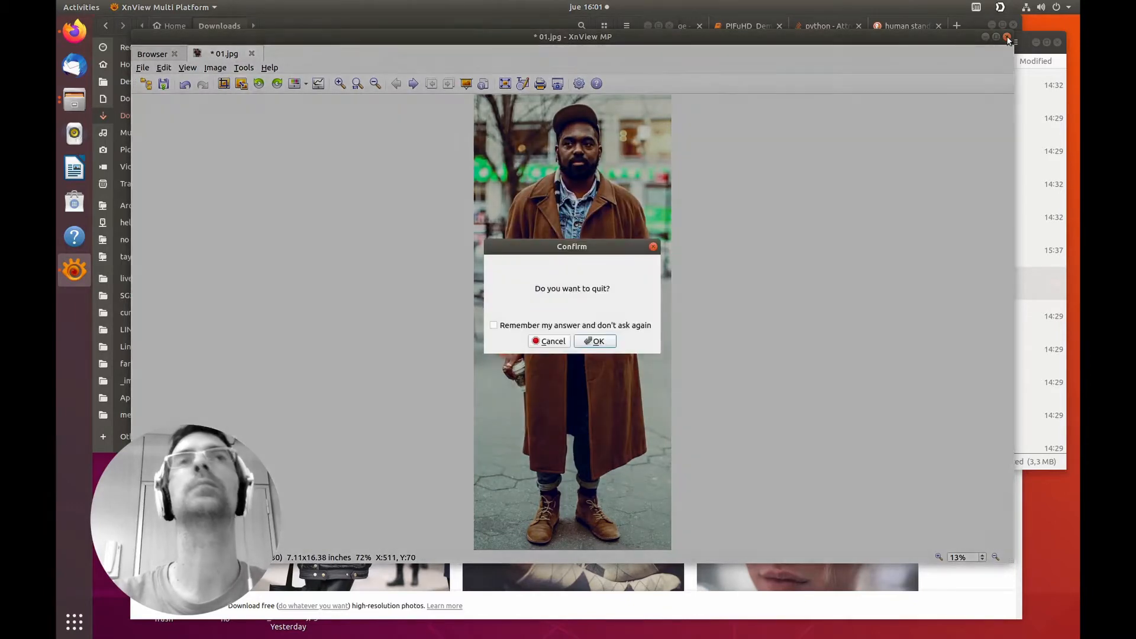
click(594, 342)
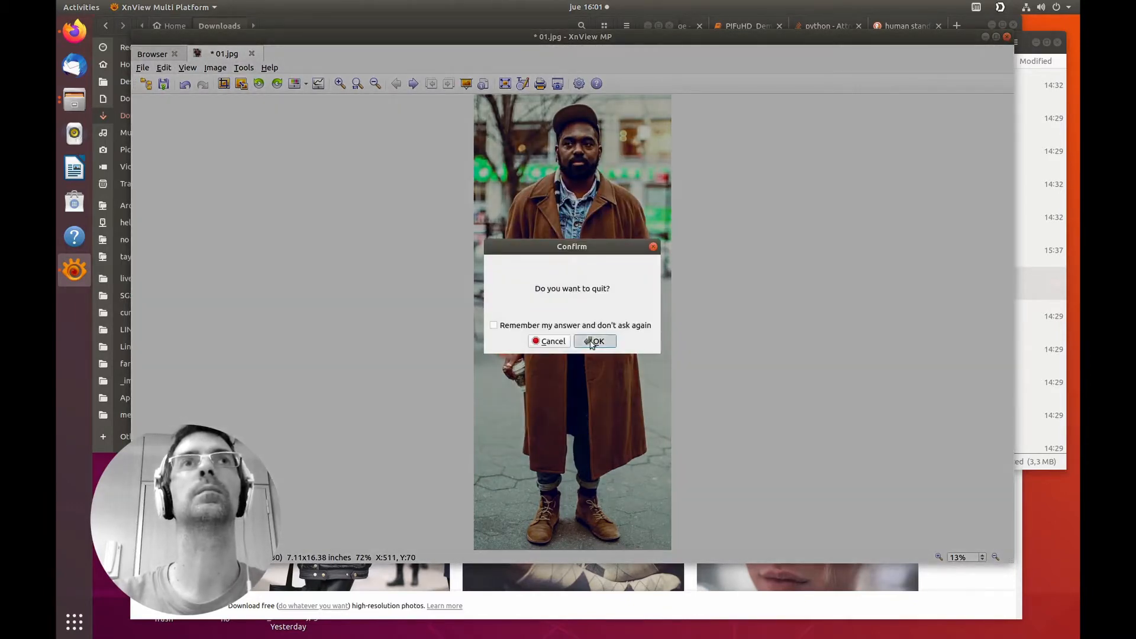
click(595, 322)
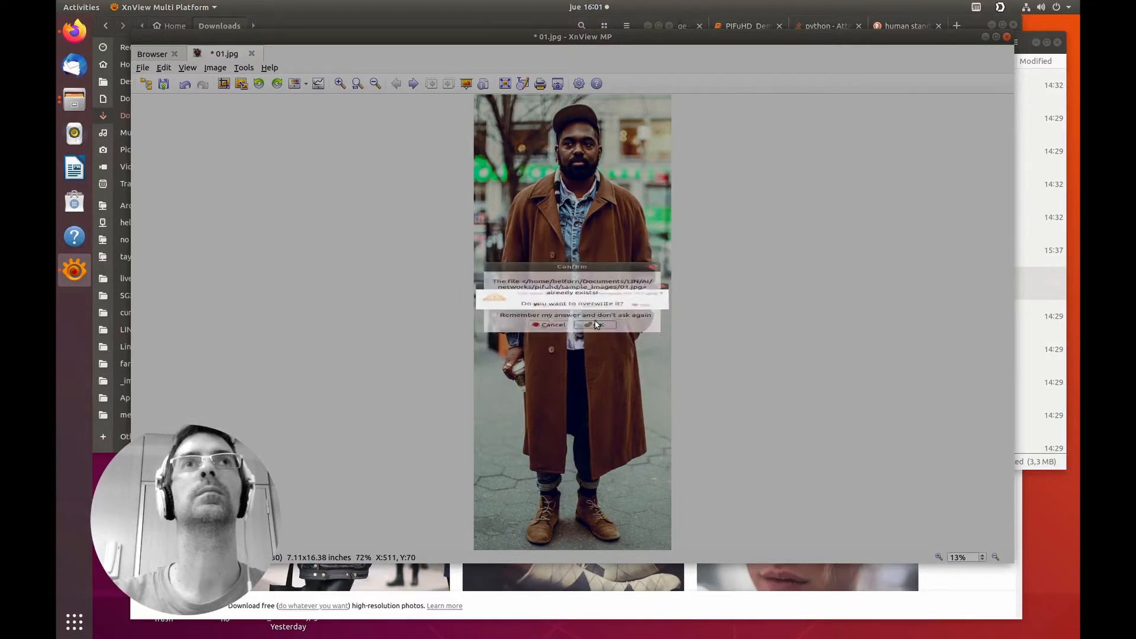
click(615, 341)
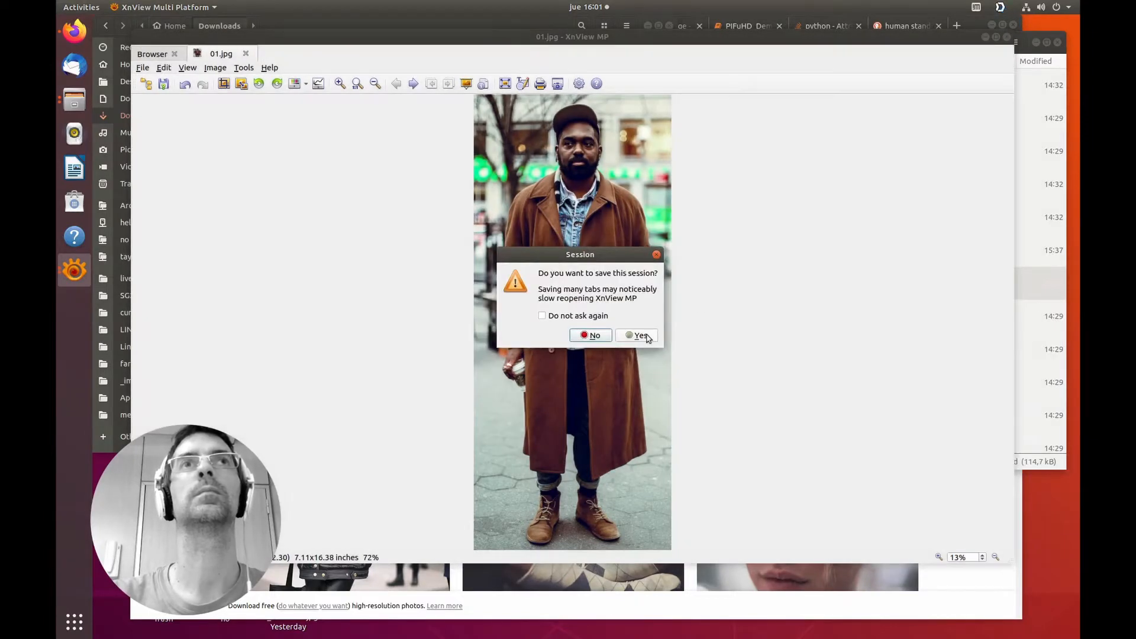
click(641, 335)
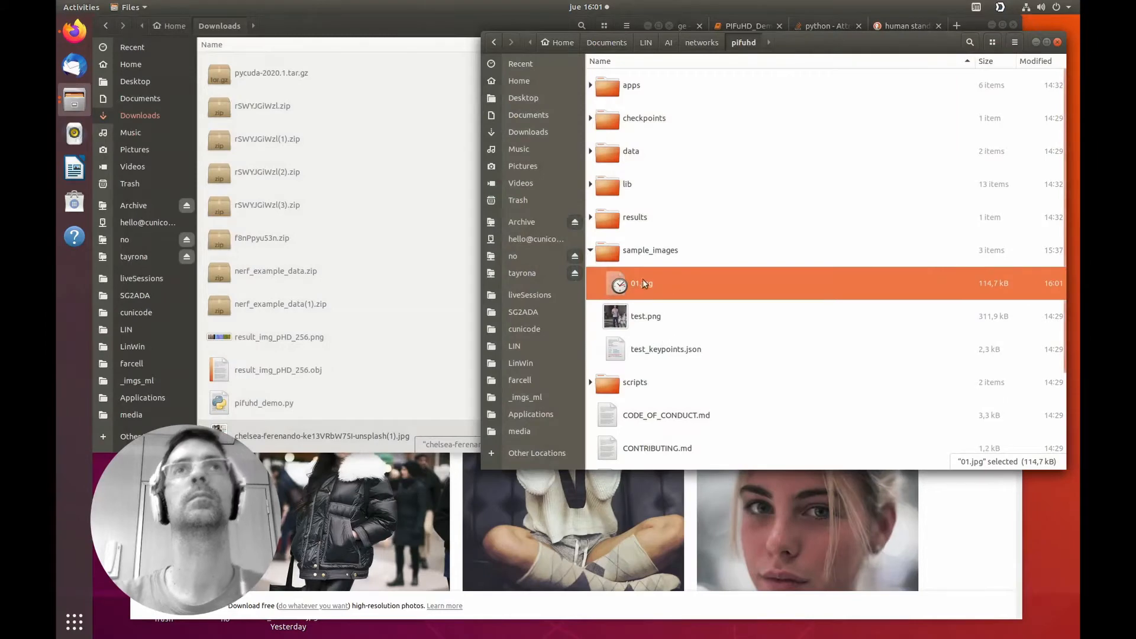
Open 01.jpg from the sample_images folder to check the saved image, and close the viewer.
double_click(645, 284)
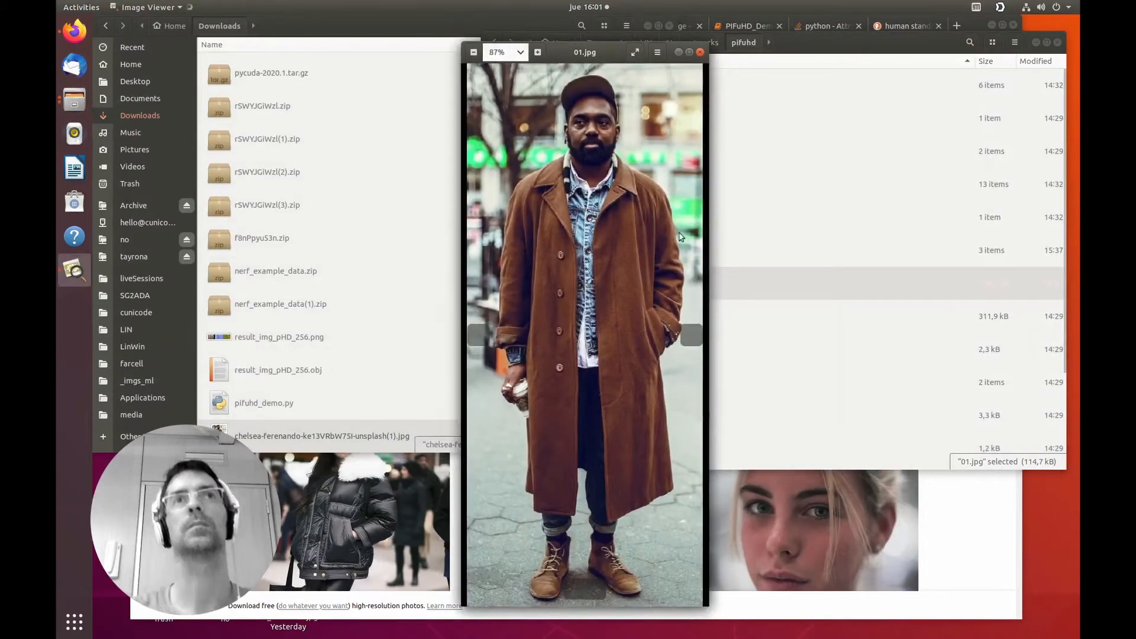
click(700, 52)
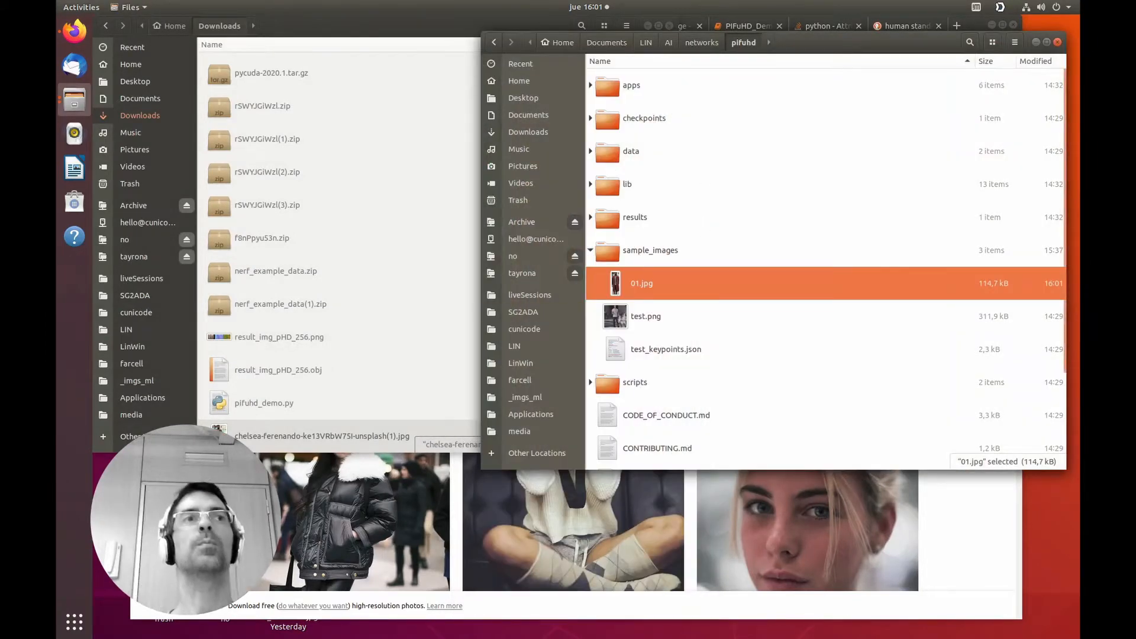
Switch to the Colab notebook copy in Firefox and run the "Run PIFuHD!" cell at resolution 256.
key(alt+Tab)
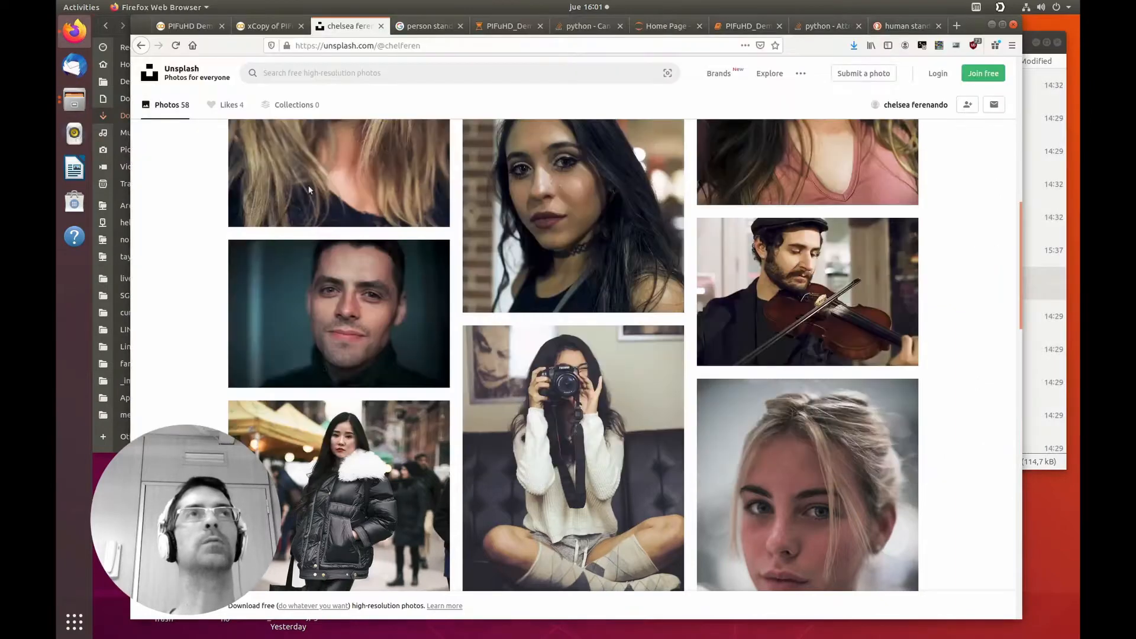
click(266, 28)
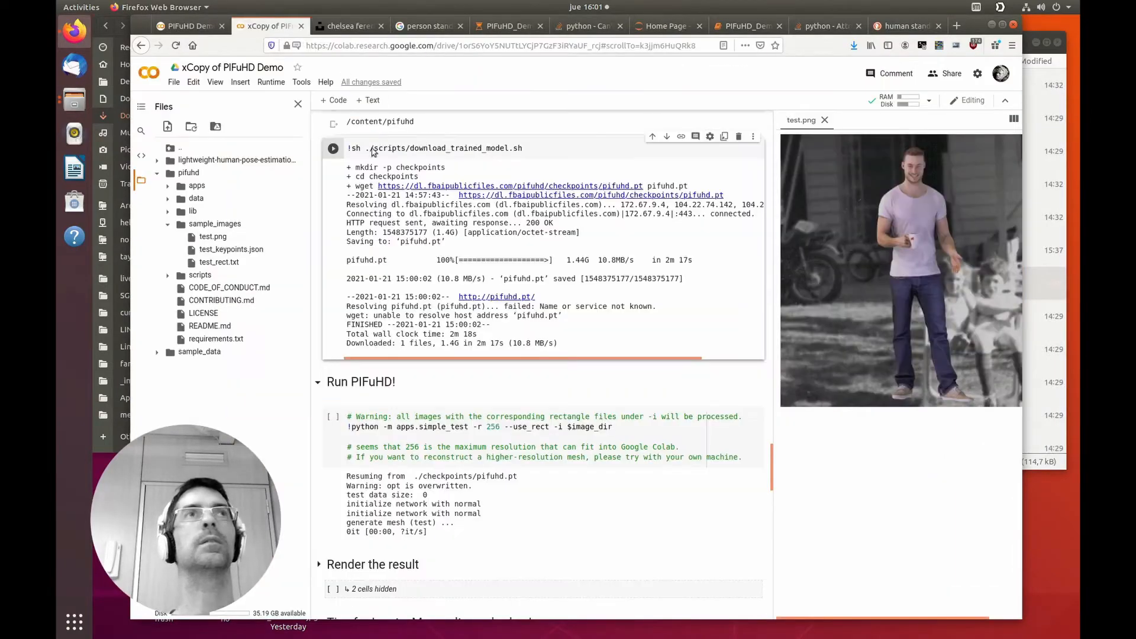
scroll(436, 403, down, 2)
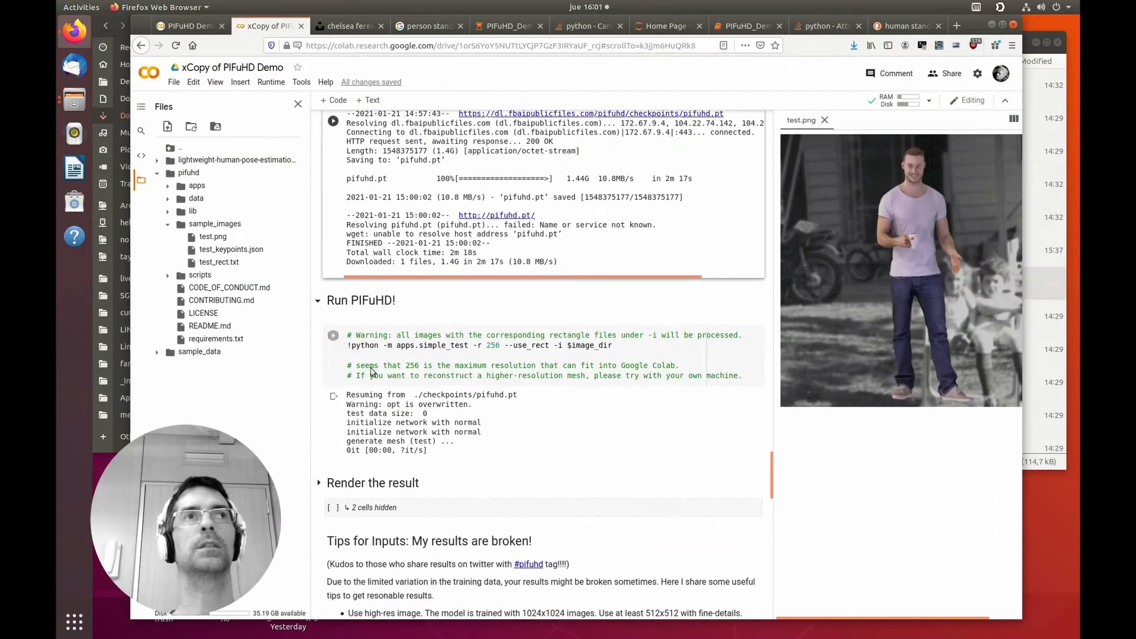
click(333, 338)
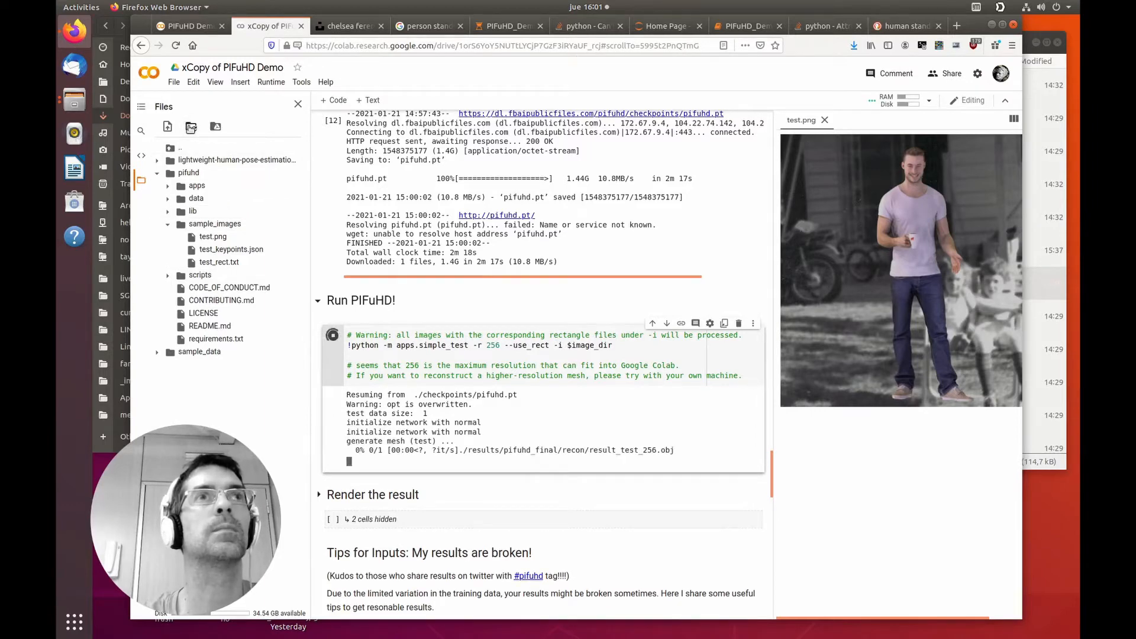
Refresh the notebook's file list and open result_test_256.png from pifuhd/results/pifuhd_final/recon.
click(190, 128)
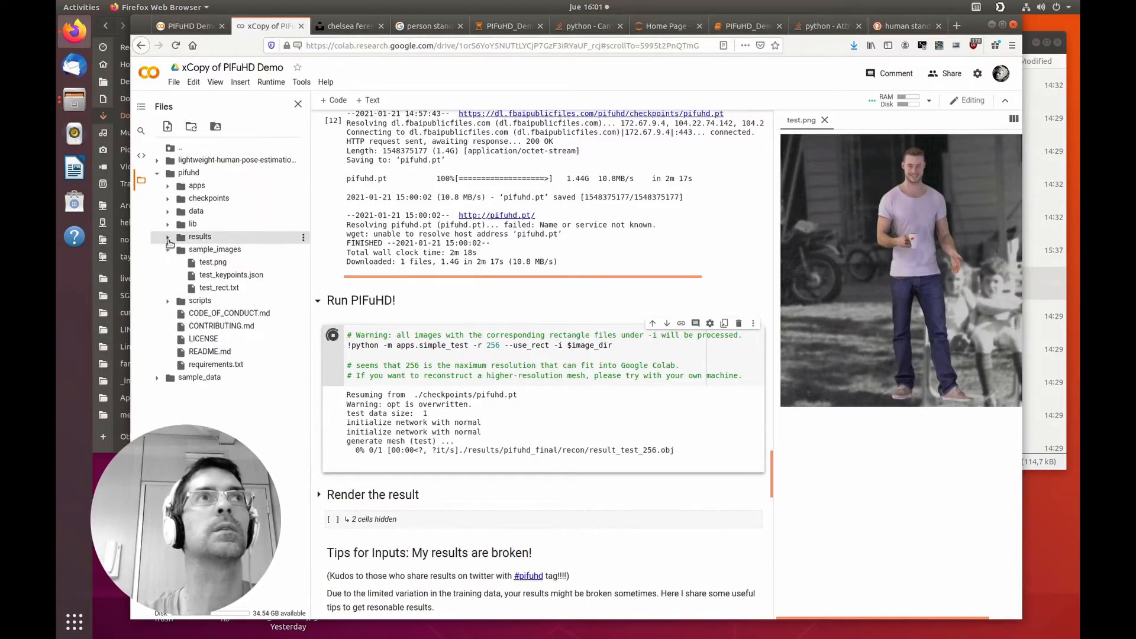
click(180, 239)
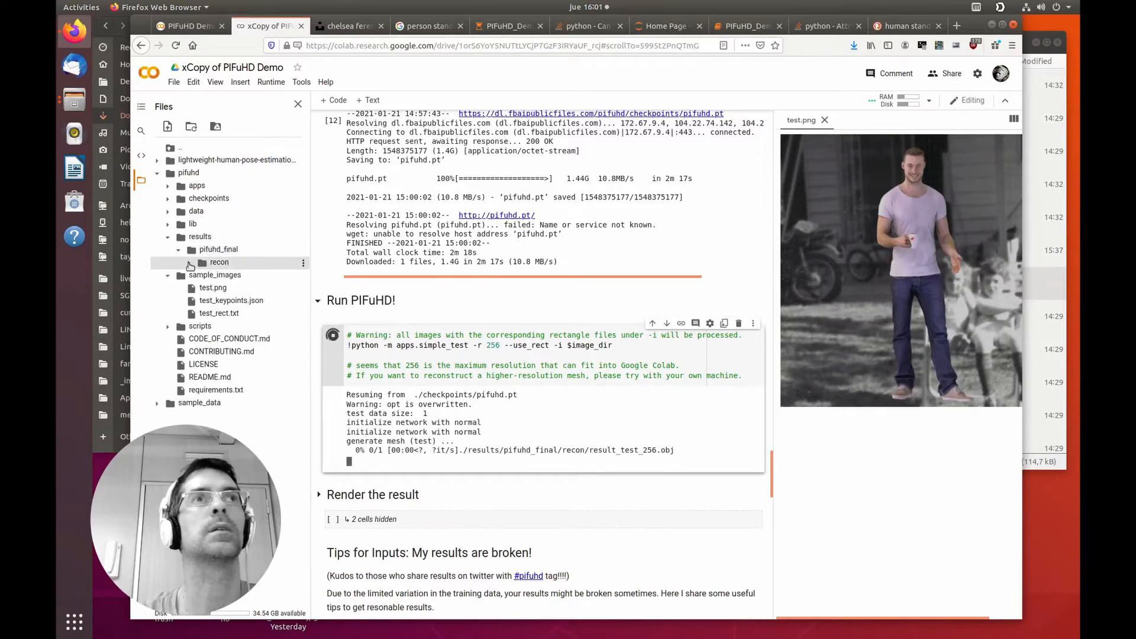
click(190, 263)
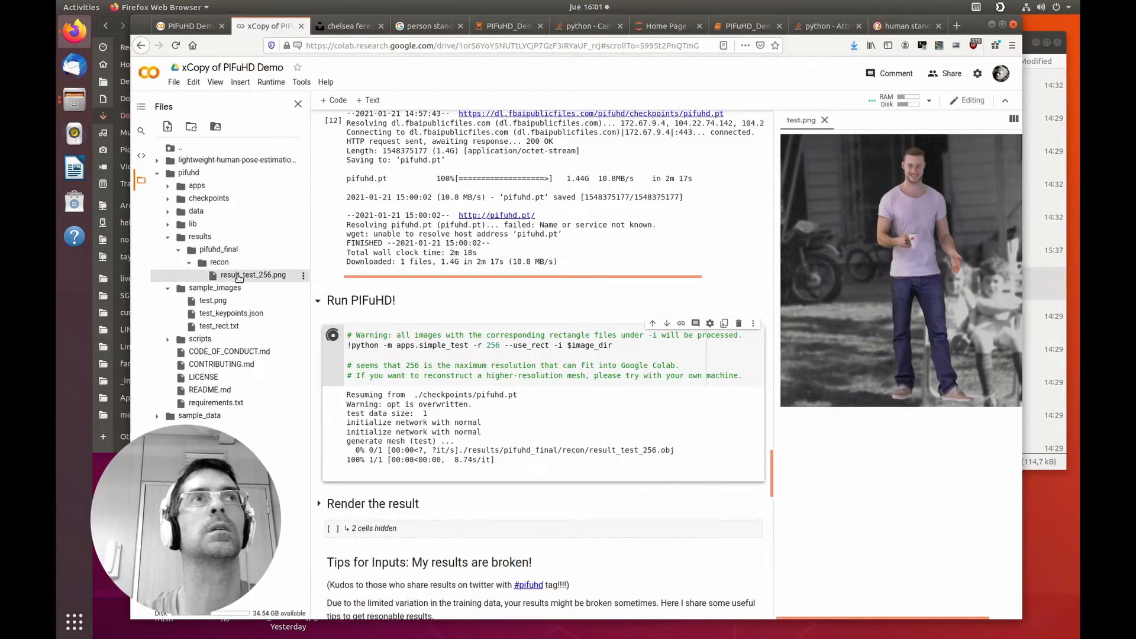
double_click(261, 277)
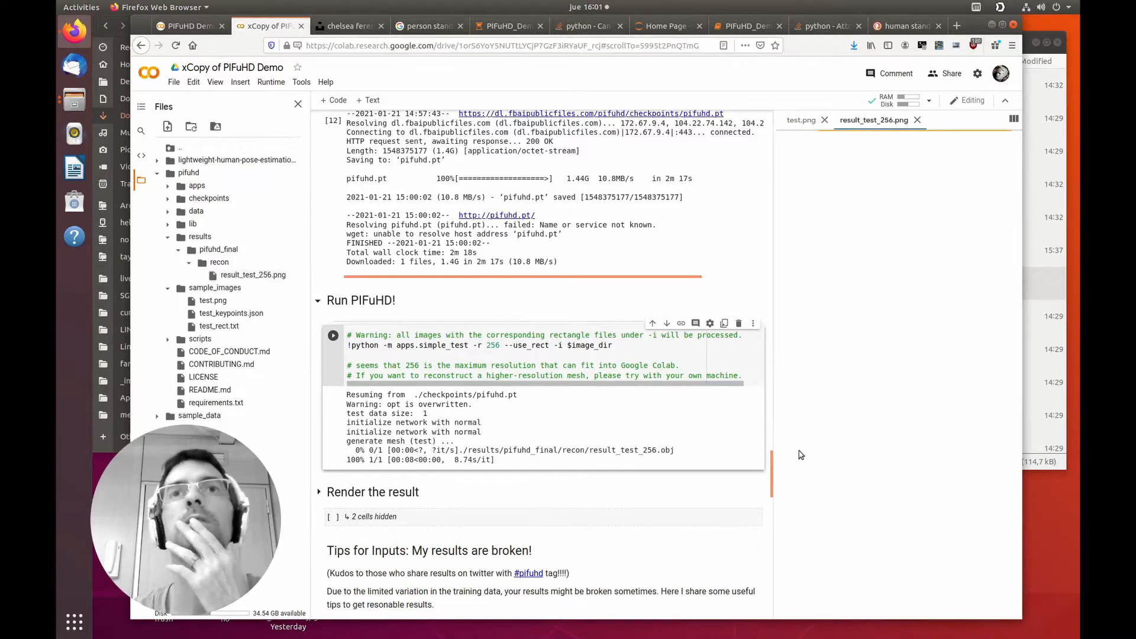
Widen the browser window slightly and examine the input photo and normal maps across the result_test_256.png preview.
drag(1019, 478, 1030, 478)
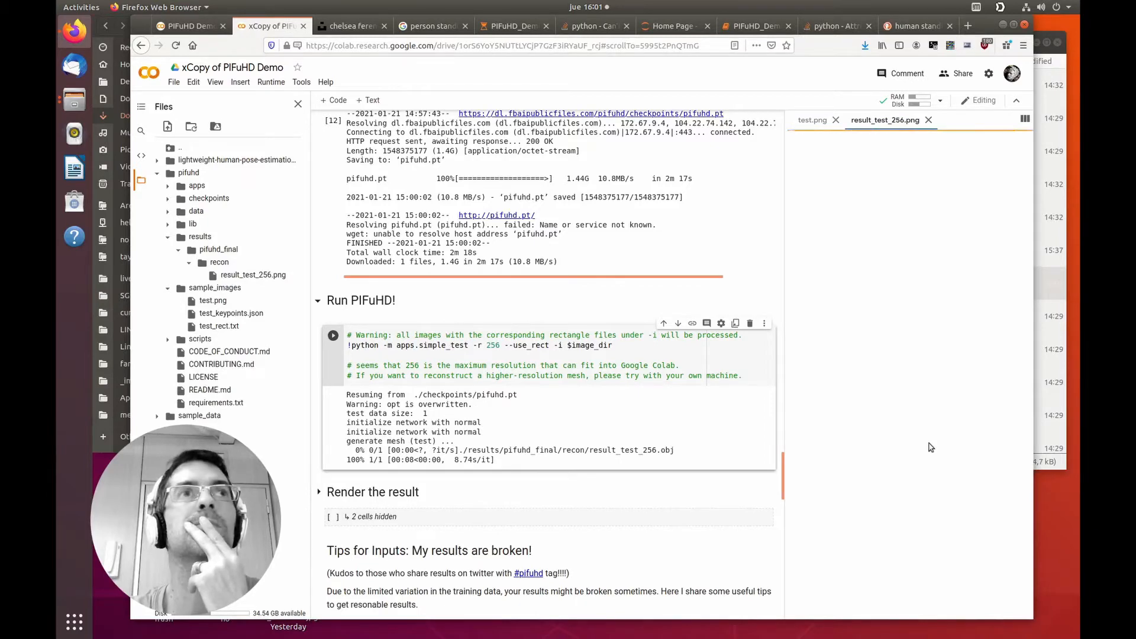
scroll(538, 431, down, 2)
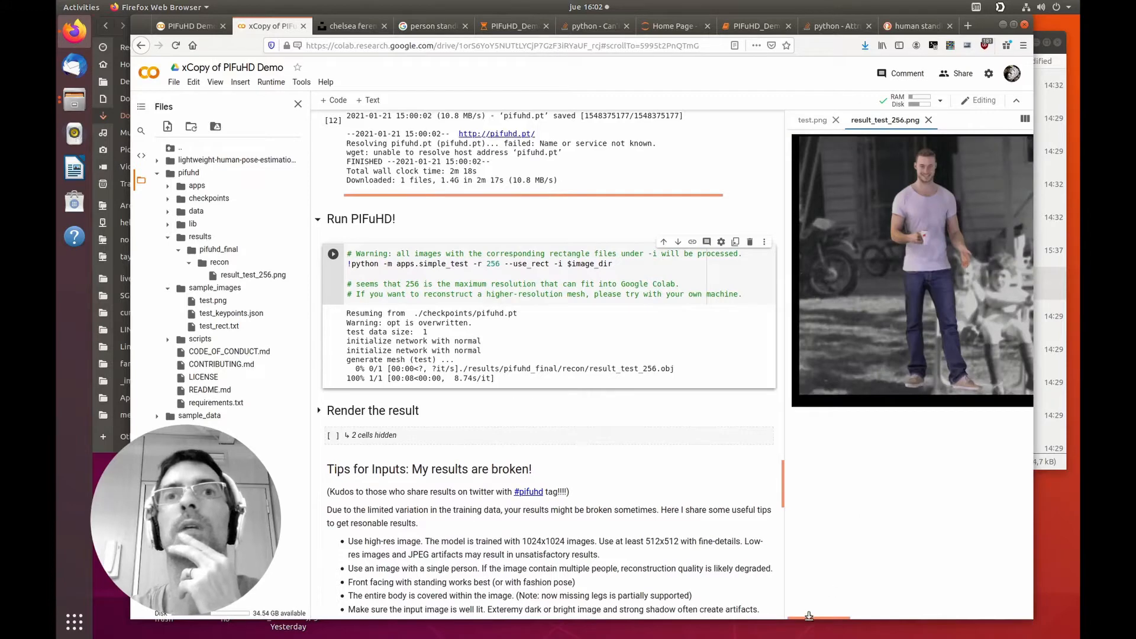
drag(808, 617, 924, 619)
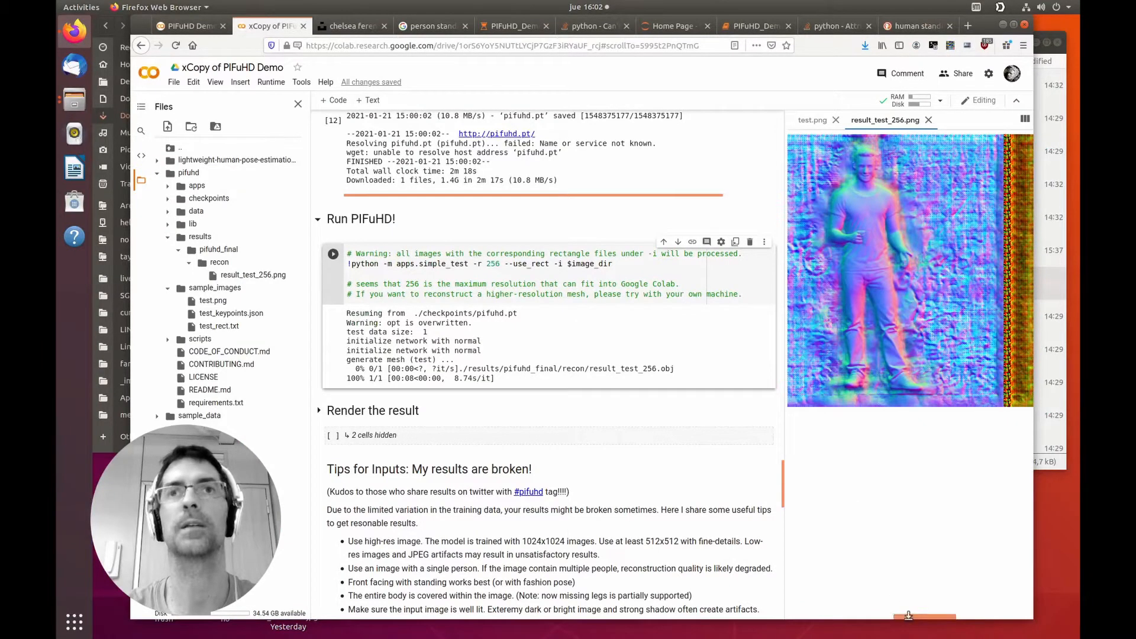
drag(907, 618, 854, 617)
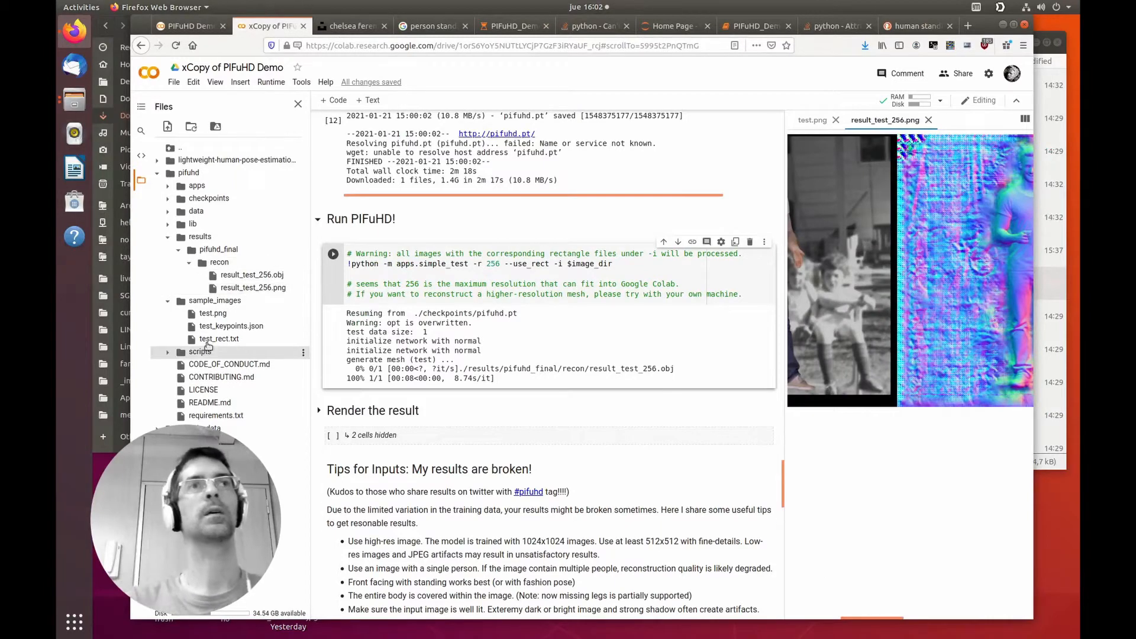
Download result_test_256.obj from the recon folder and open it with MeshLab.
scroll(429, 362, down, 5)
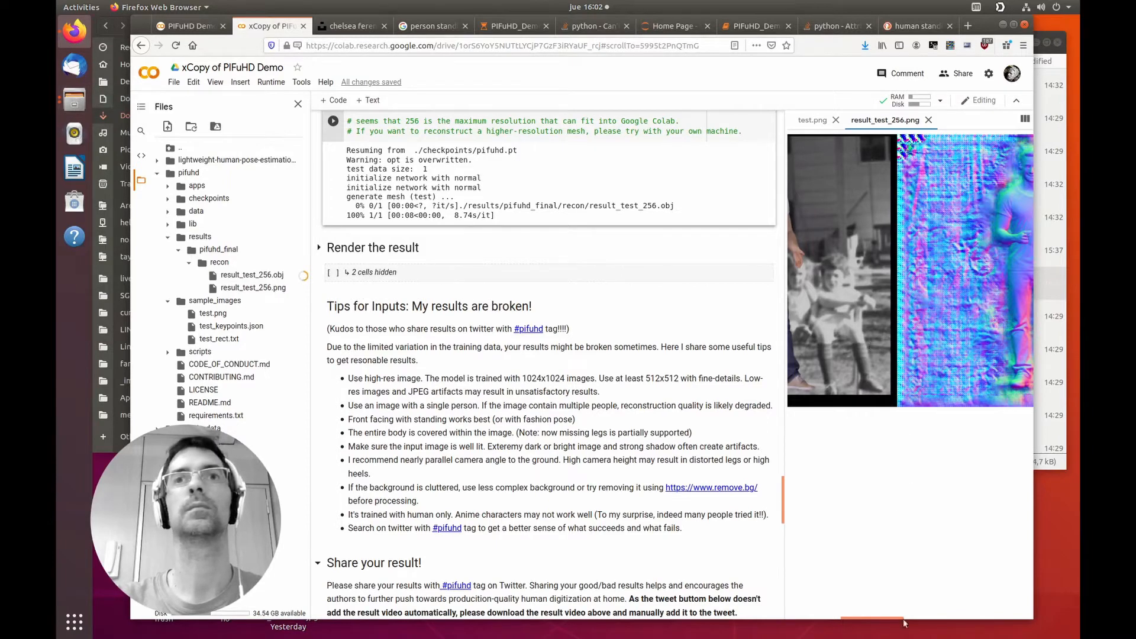
drag(903, 622, 895, 623)
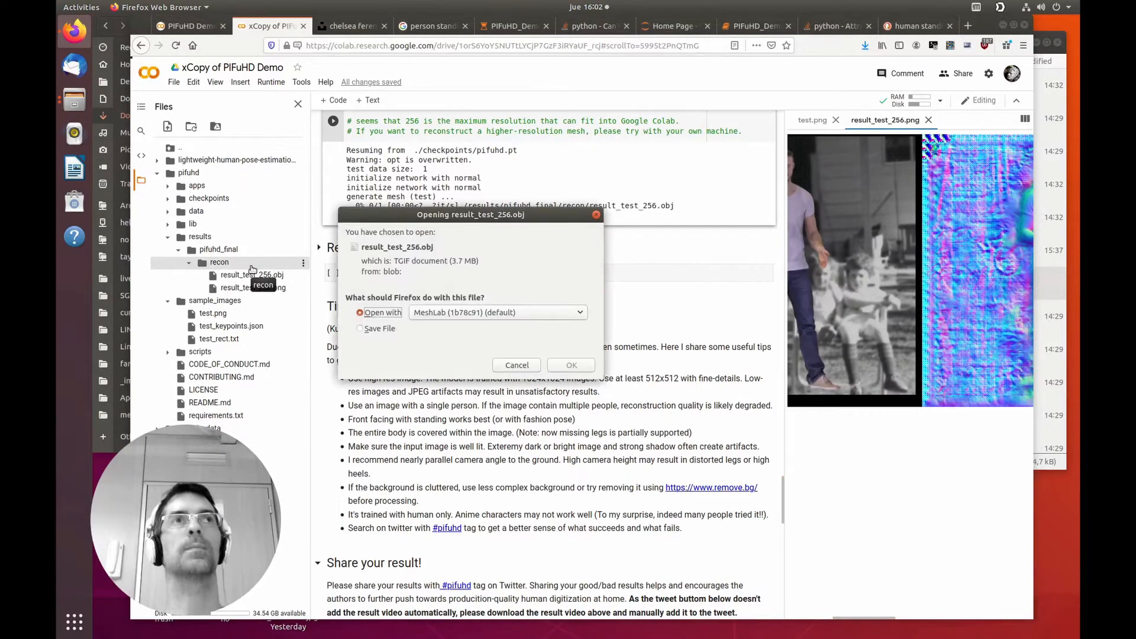
click(577, 371)
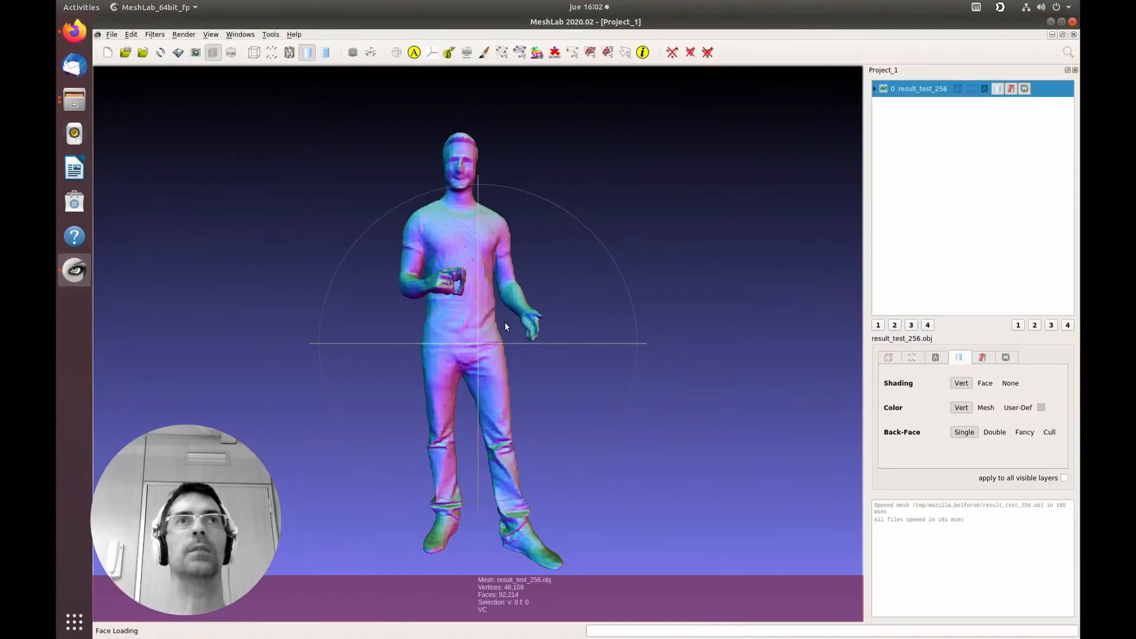
Examine the reconstructed human mesh from several sides and distances, overlaying its wireframe.
drag(541, 293, 144, 306)
scroll(436, 317, down, 7)
scroll(420, 357, down, 10)
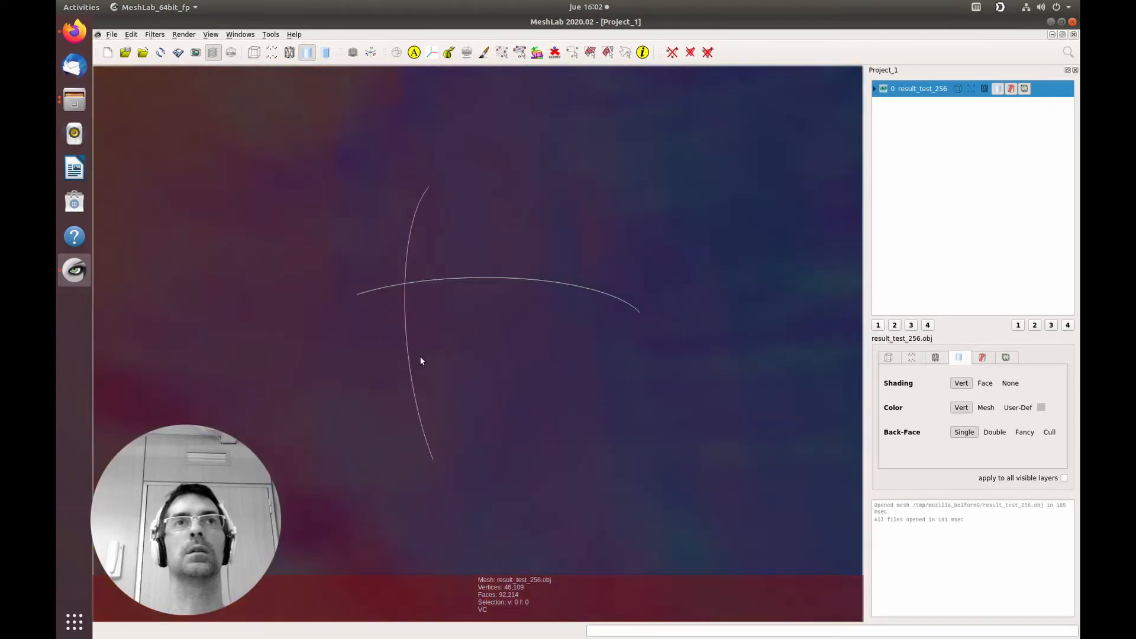
scroll(421, 356, up, 15)
drag(420, 357, 676, 333)
click(289, 54)
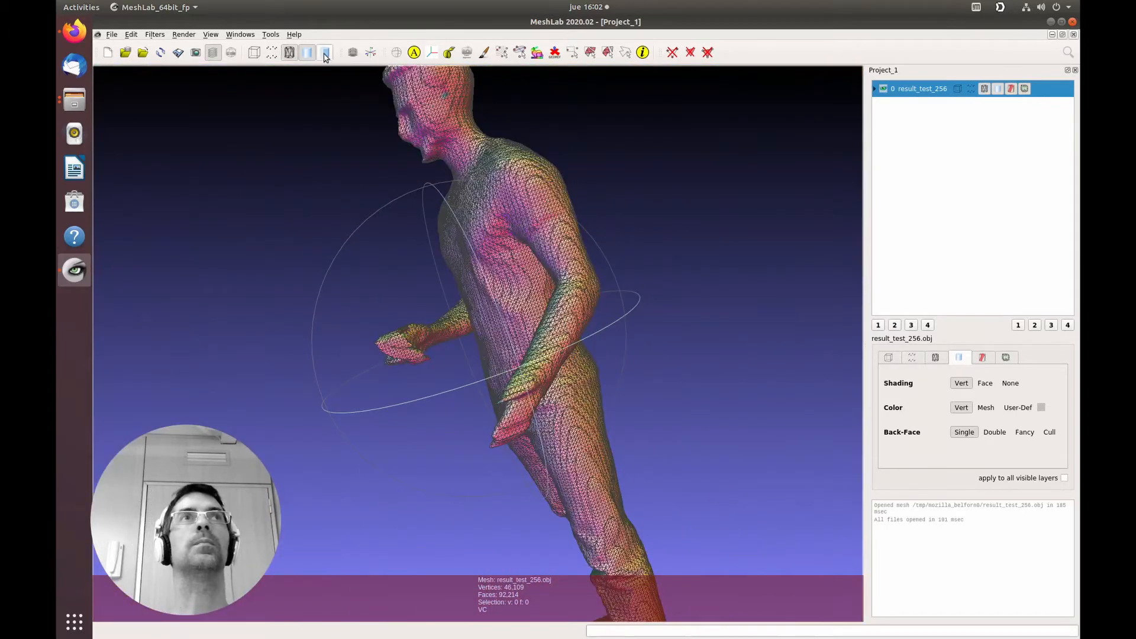
drag(514, 234, 400, 250)
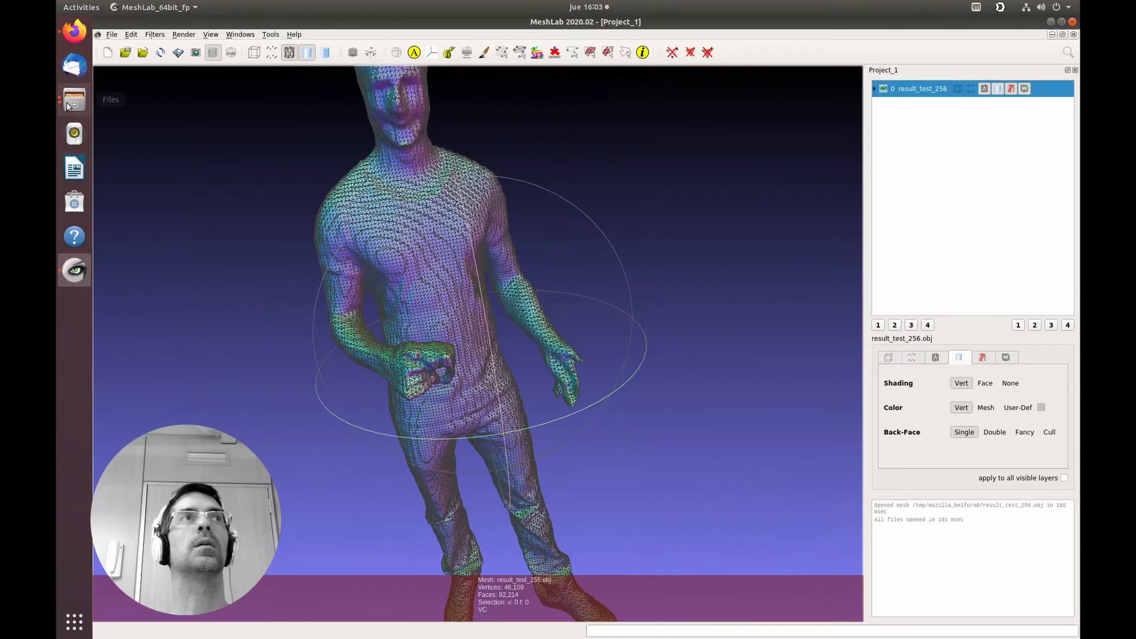
Switch to Firefox to view the normal map in result_test_256.png and return to MeshLab to compare it with the mesh.
click(74, 32)
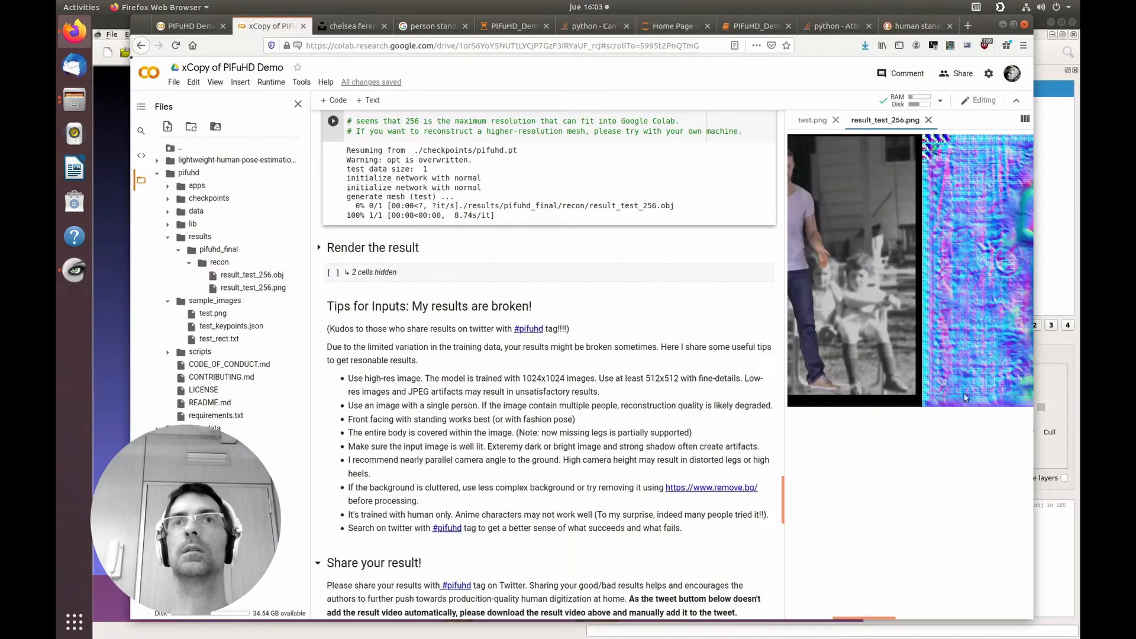
drag(870, 619, 907, 619)
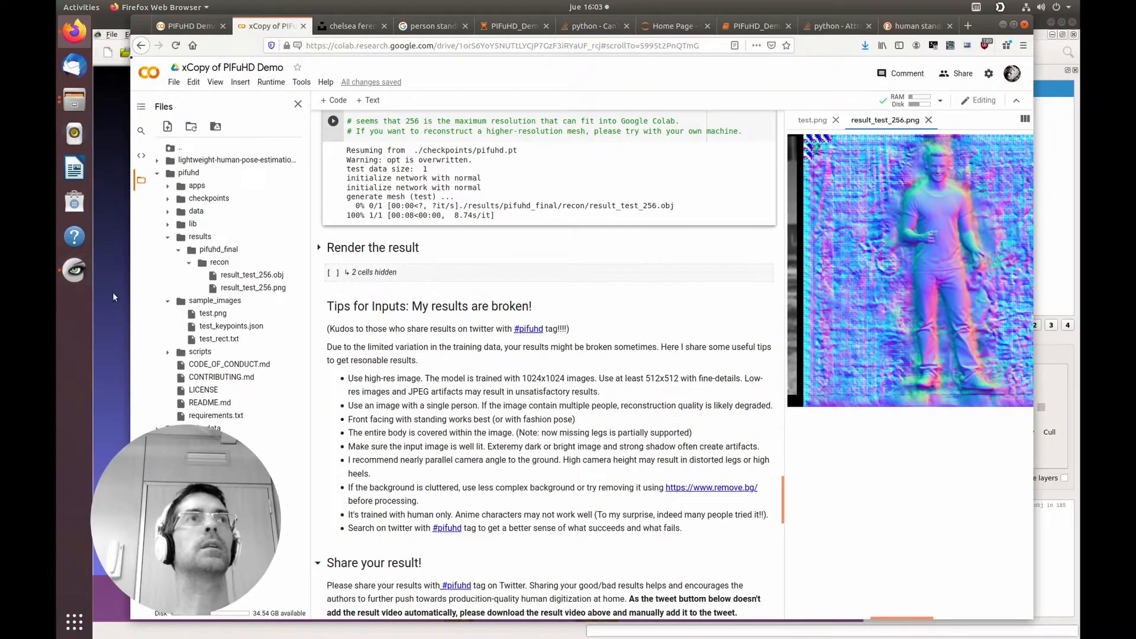
click(112, 293)
drag(382, 368, 457, 345)
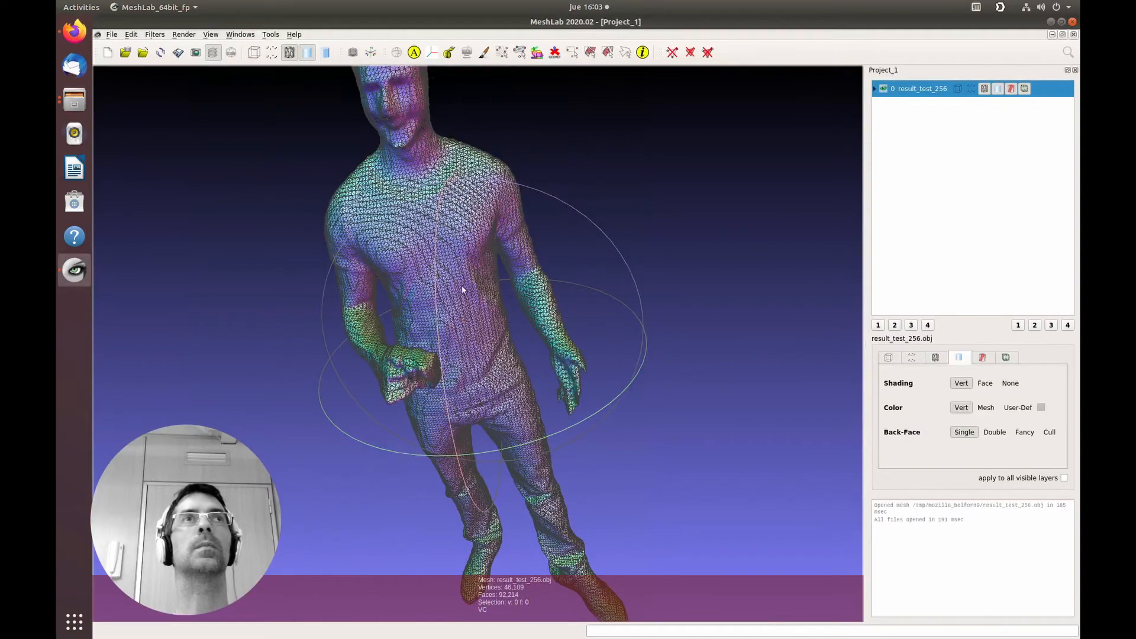
Turn off the mesh's wireframe overlay and display its surface with flat per-face shading.
drag(463, 290, 306, 128)
click(309, 55)
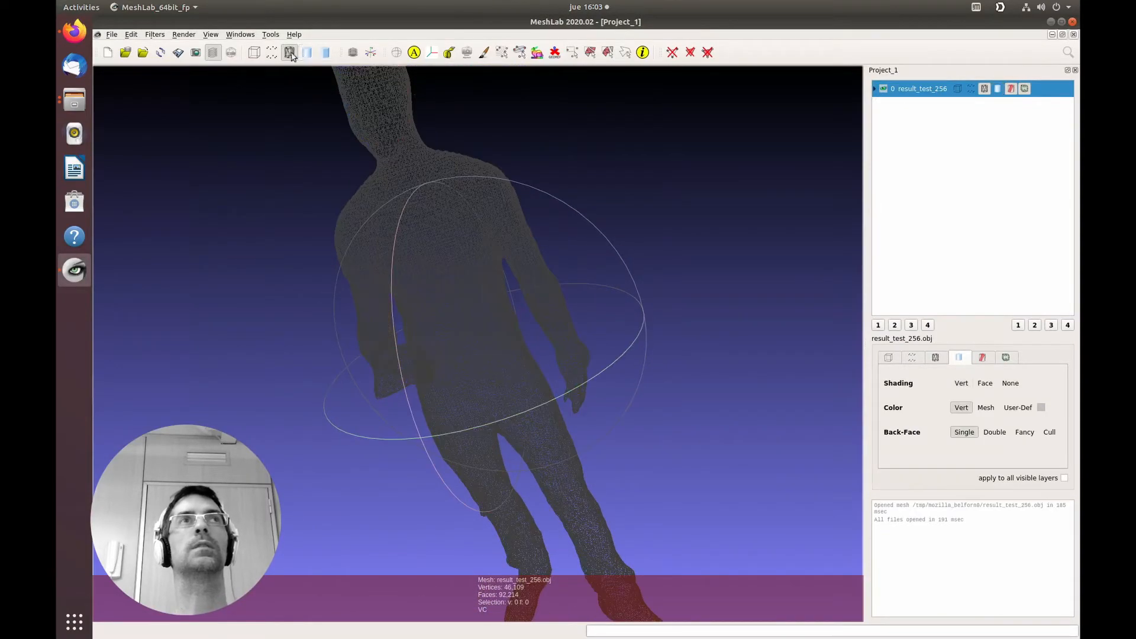
click(290, 53)
click(307, 53)
drag(458, 237, 354, 114)
click(328, 53)
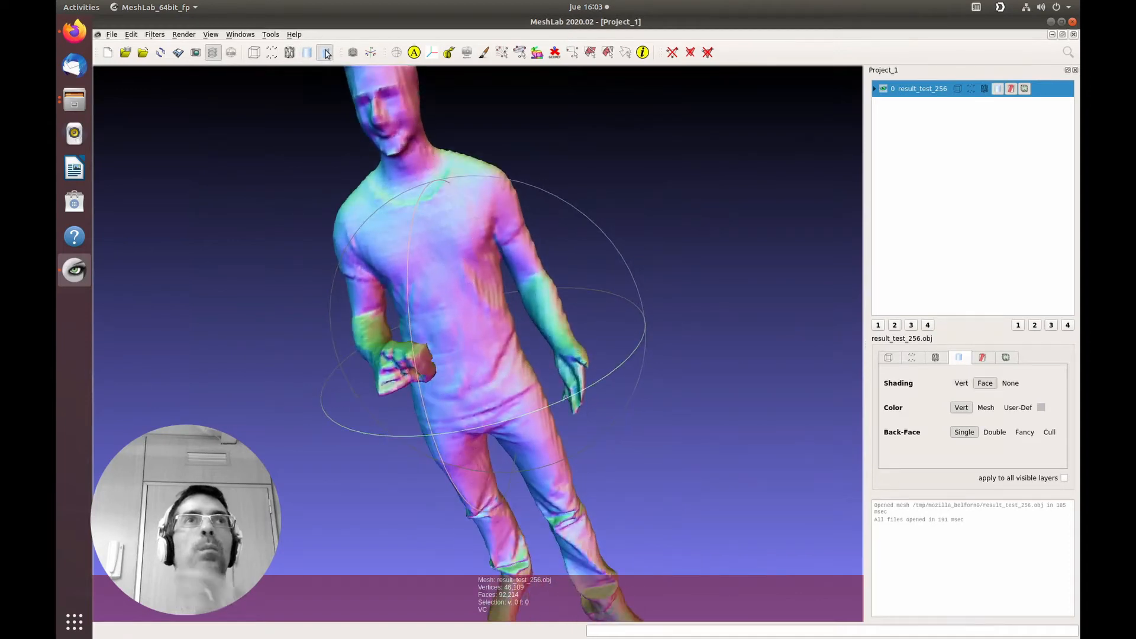
Rotate the mesh to a frontal view, and switch to Firefox to review the 256 resolution setting and Colab limit note under Run PIFuHD.
drag(367, 178, 504, 283)
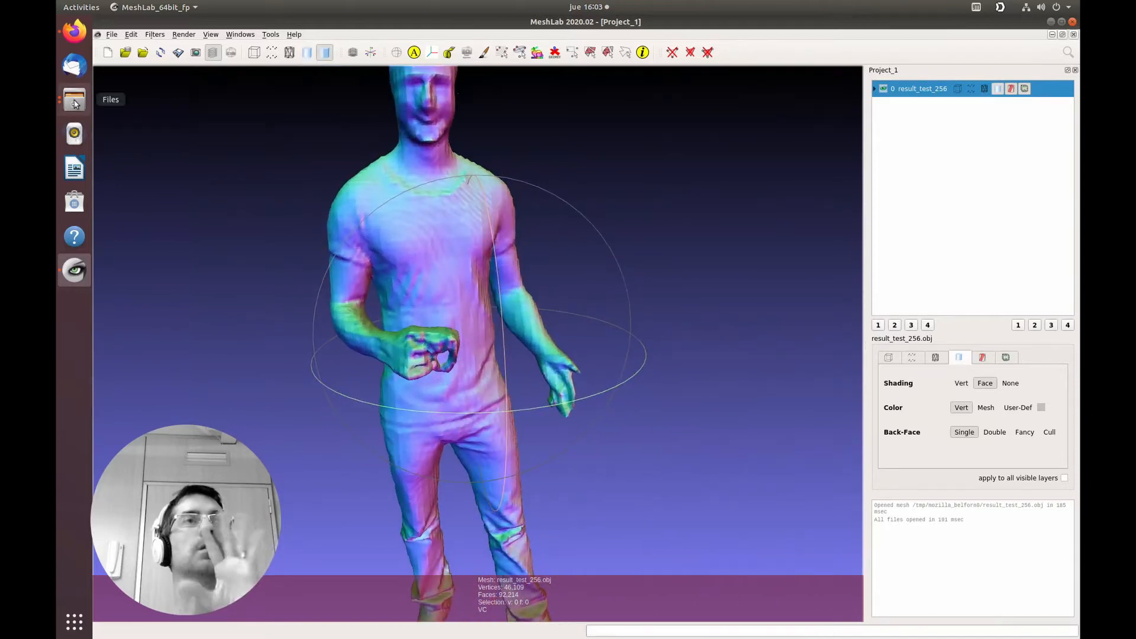
click(74, 31)
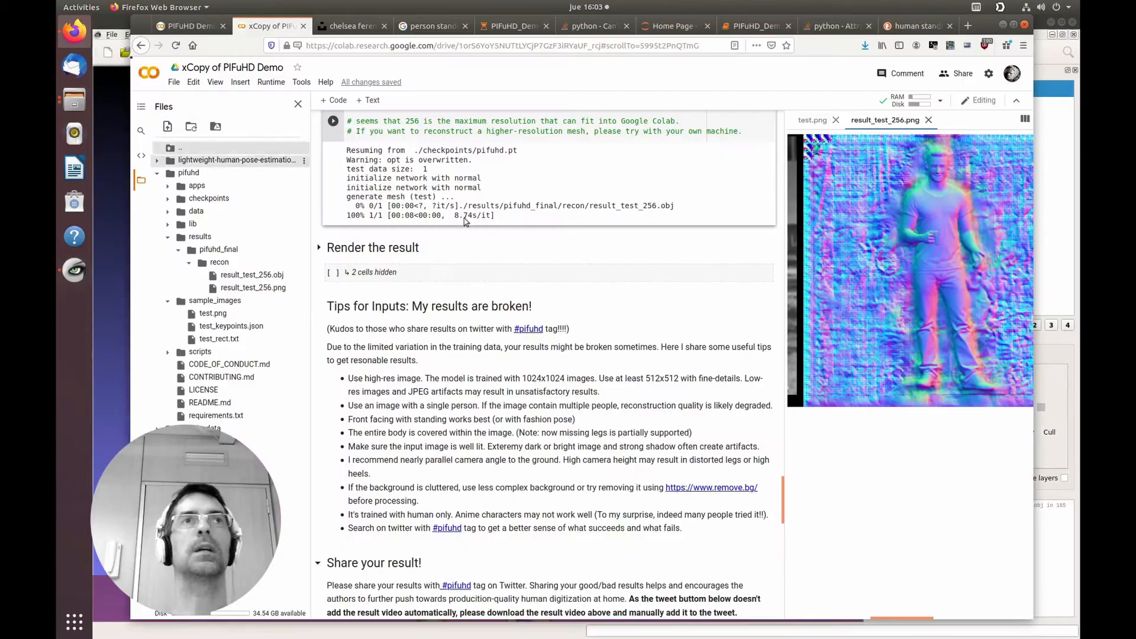
scroll(465, 288, up, 3)
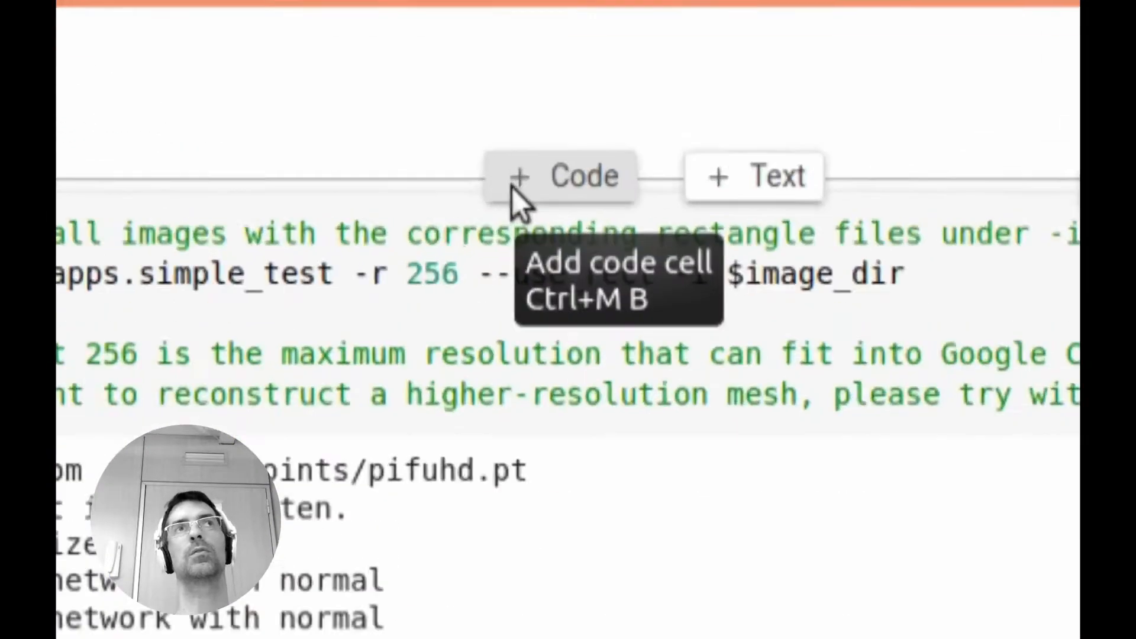
double_click(437, 273)
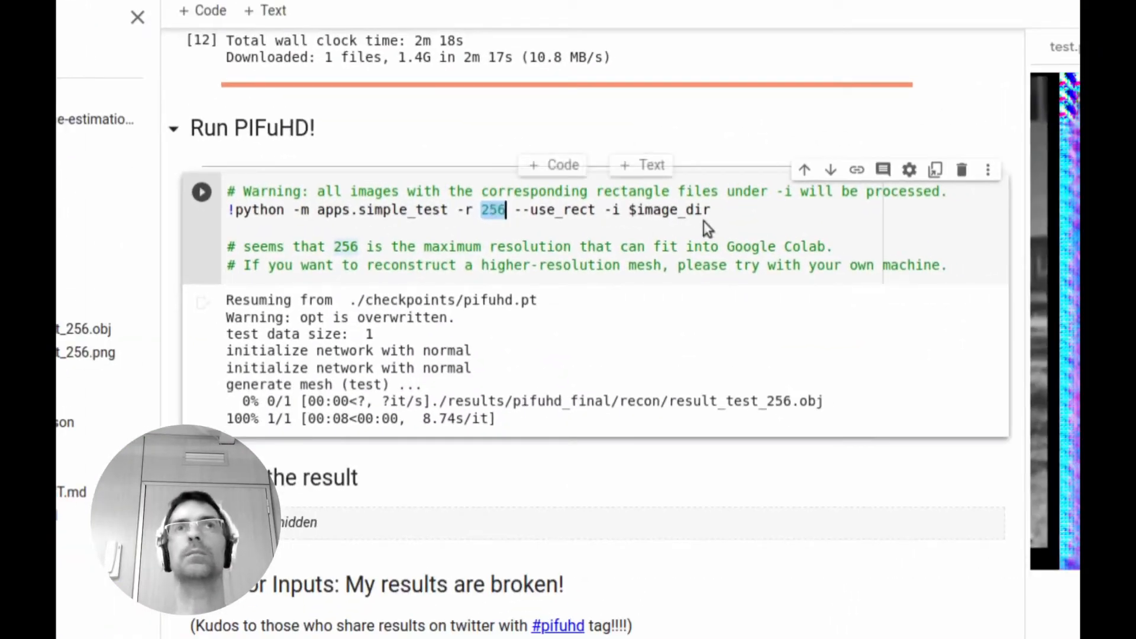
drag(728, 247, 842, 246)
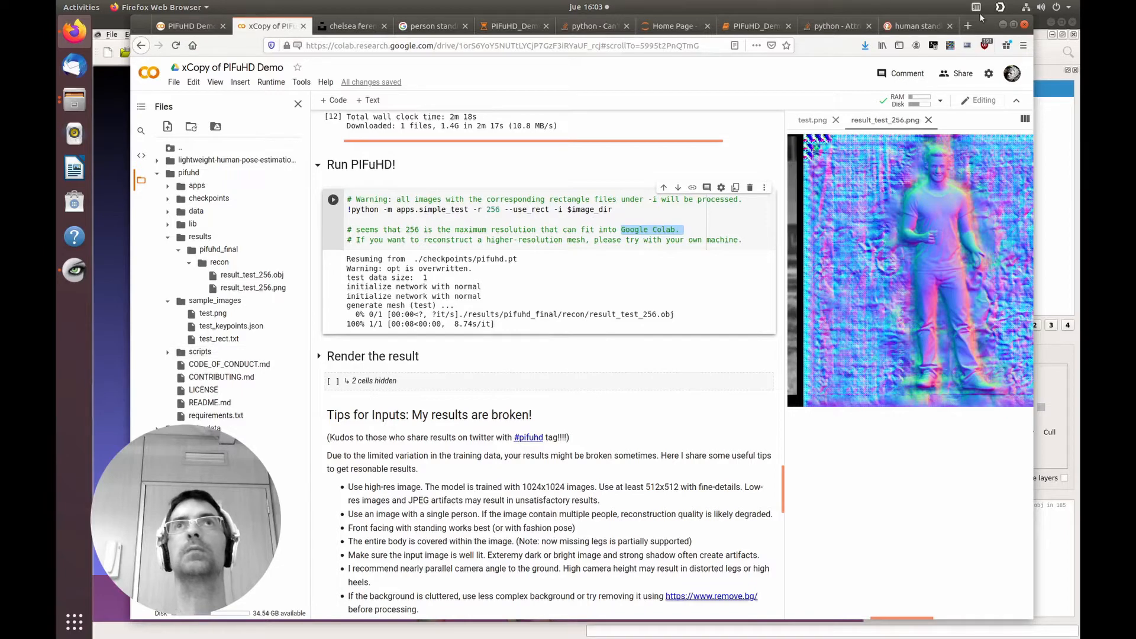
Minimise Firefox and MeshLab, and open a Terminal window.
click(1002, 25)
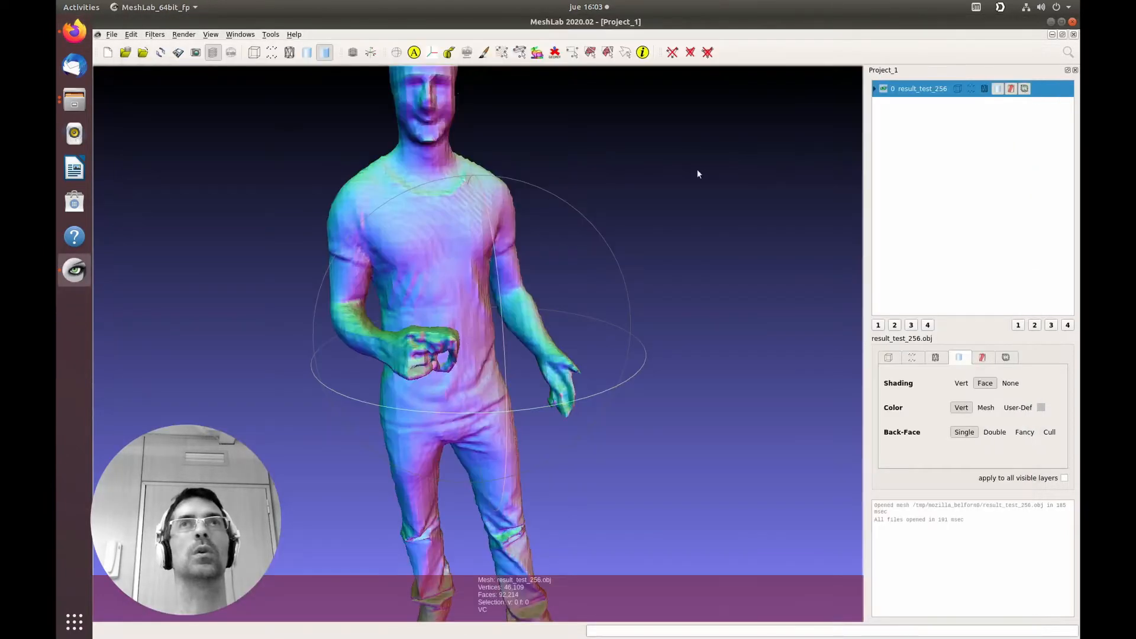
click(1051, 22)
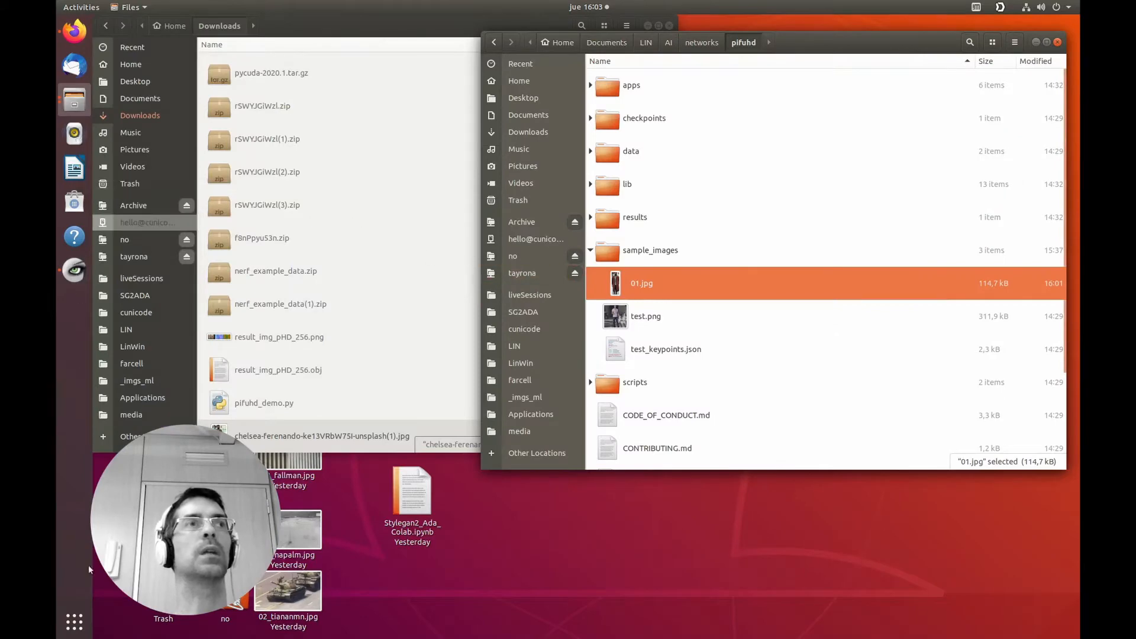
click(76, 631)
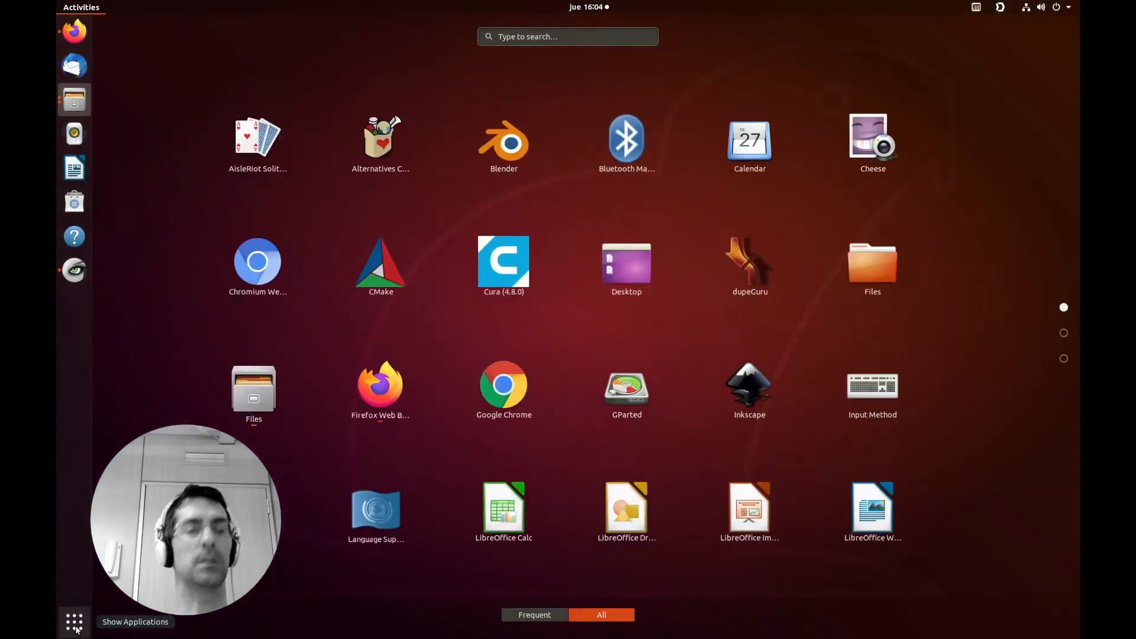
text(ter)
key(Return)
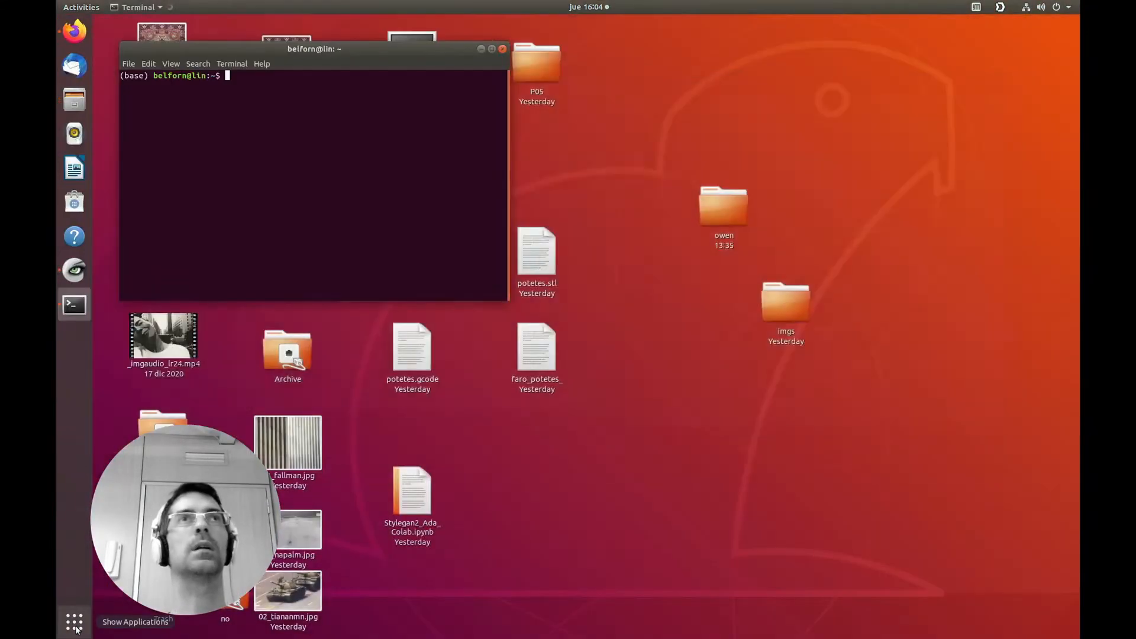
Begin a cd command in the terminal and browse to Documents/LIN/AI/networks in a Files window placed beside it.
text(cd)
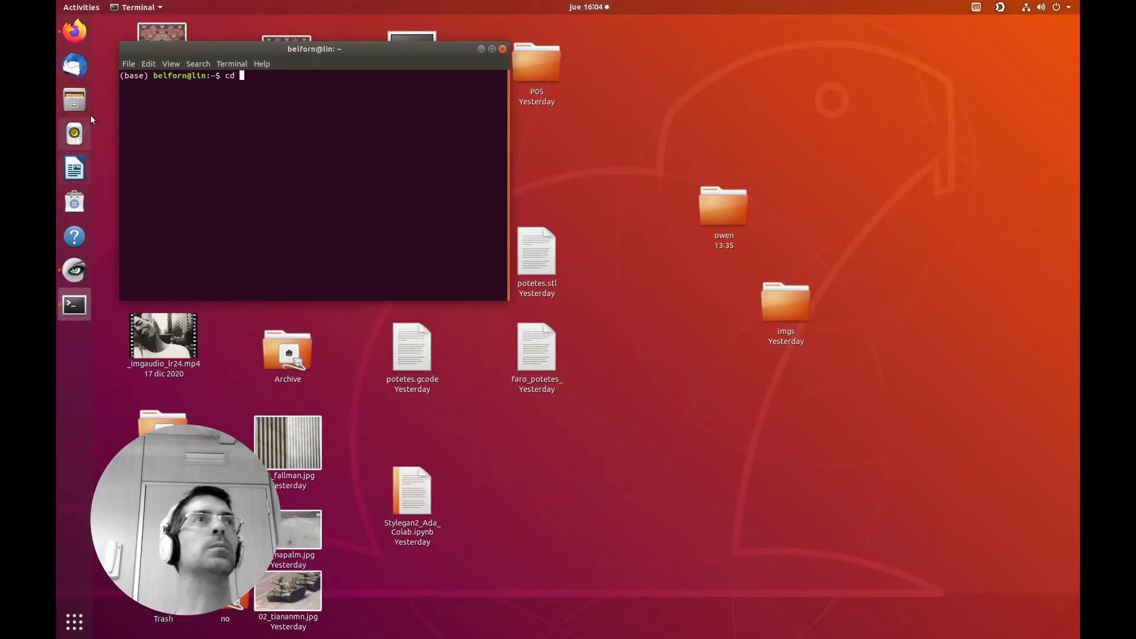
click(76, 100)
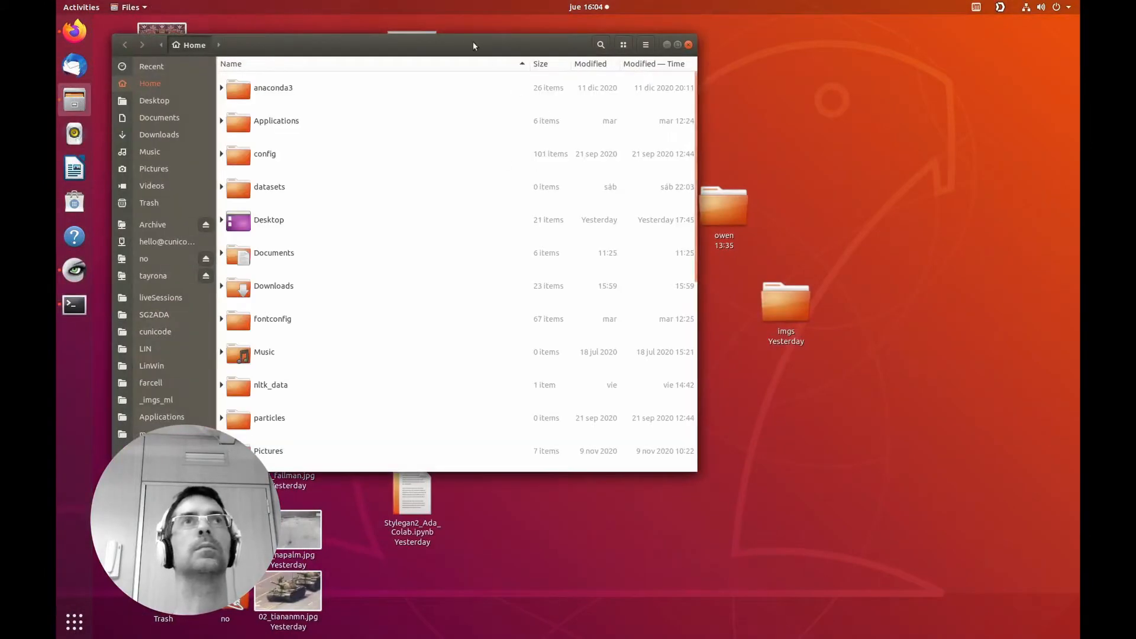
drag(473, 41, 873, 70)
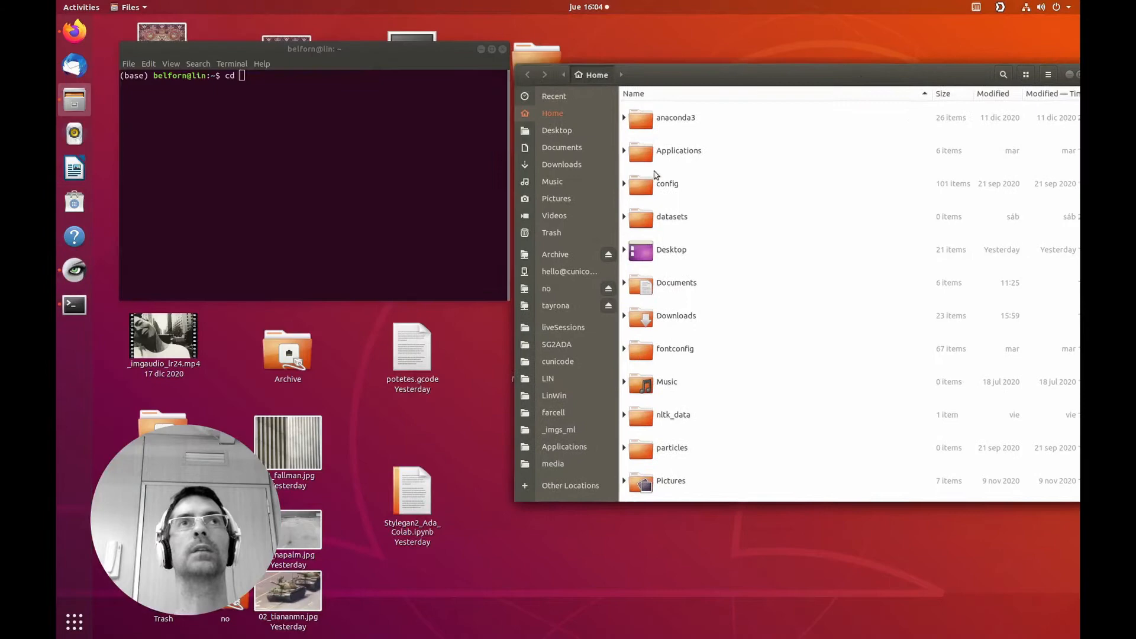
click(562, 148)
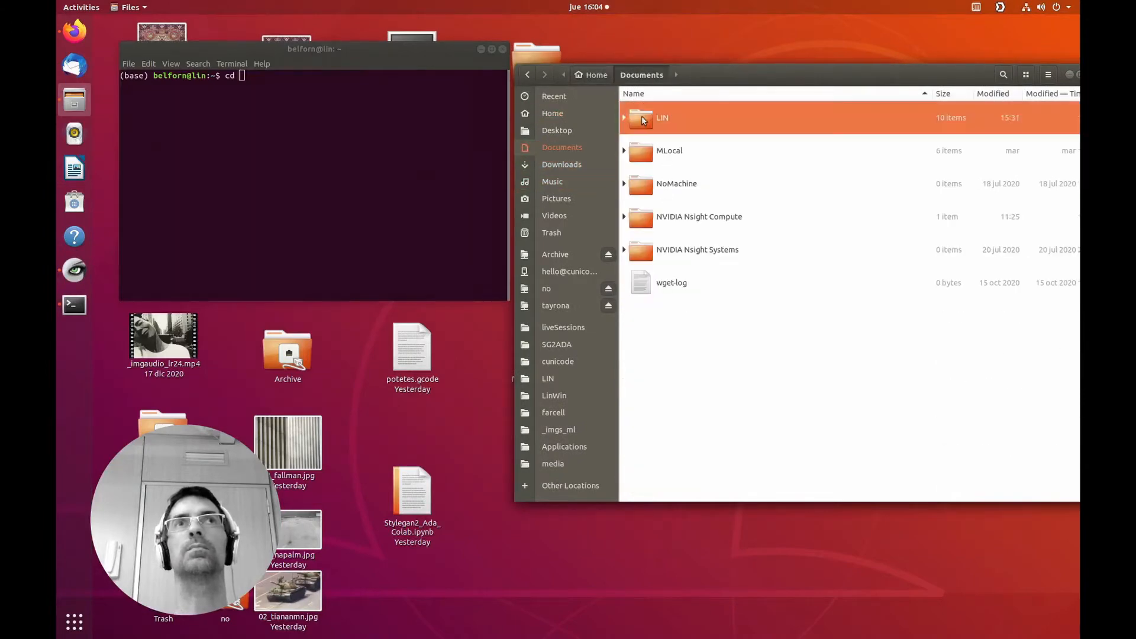
double_click(646, 121)
double_click(647, 137)
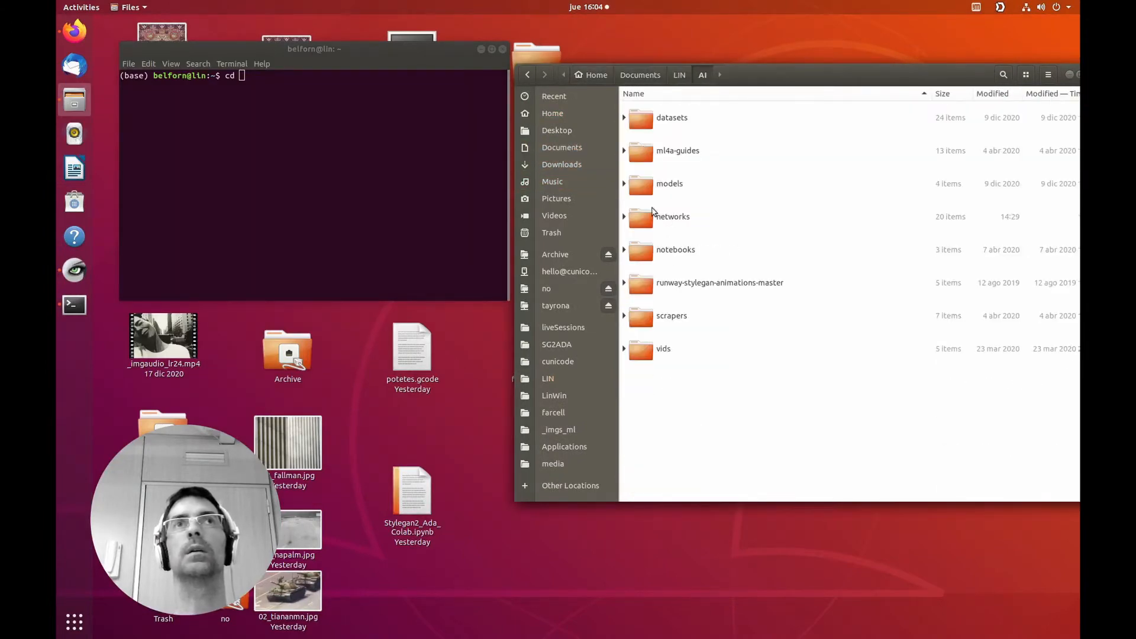
double_click(669, 217)
Complete the cd command with the pifuhd folder's path, run it, and list the folder's contents with ls.
scroll(684, 328, down, 5)
drag(656, 363, 346, 197)
key(Return)
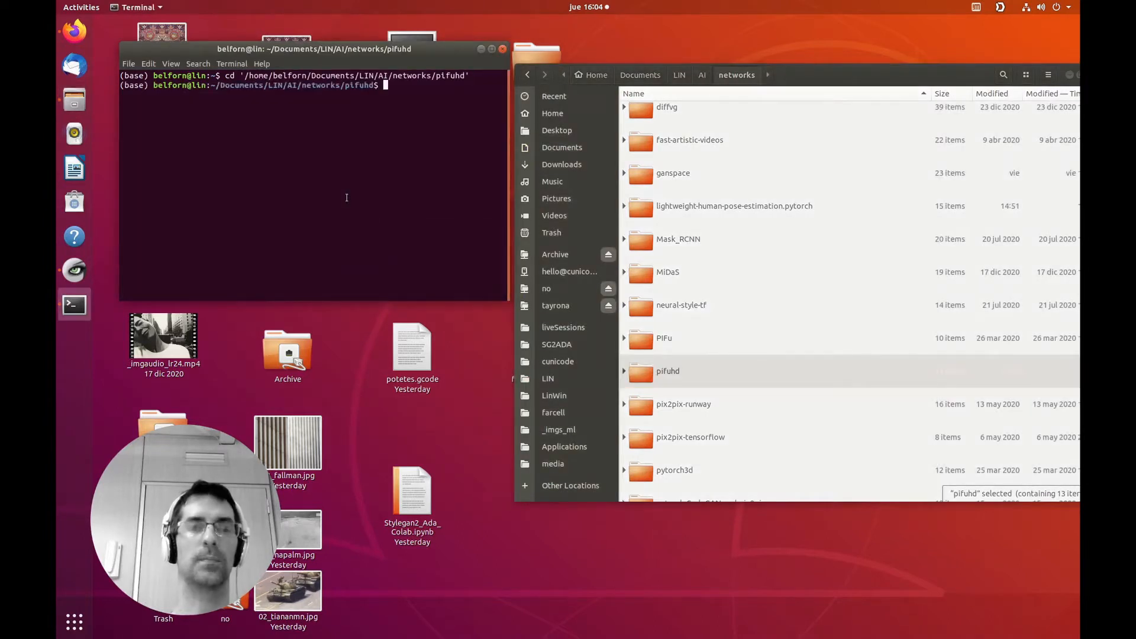
text(ls)
key(Return)
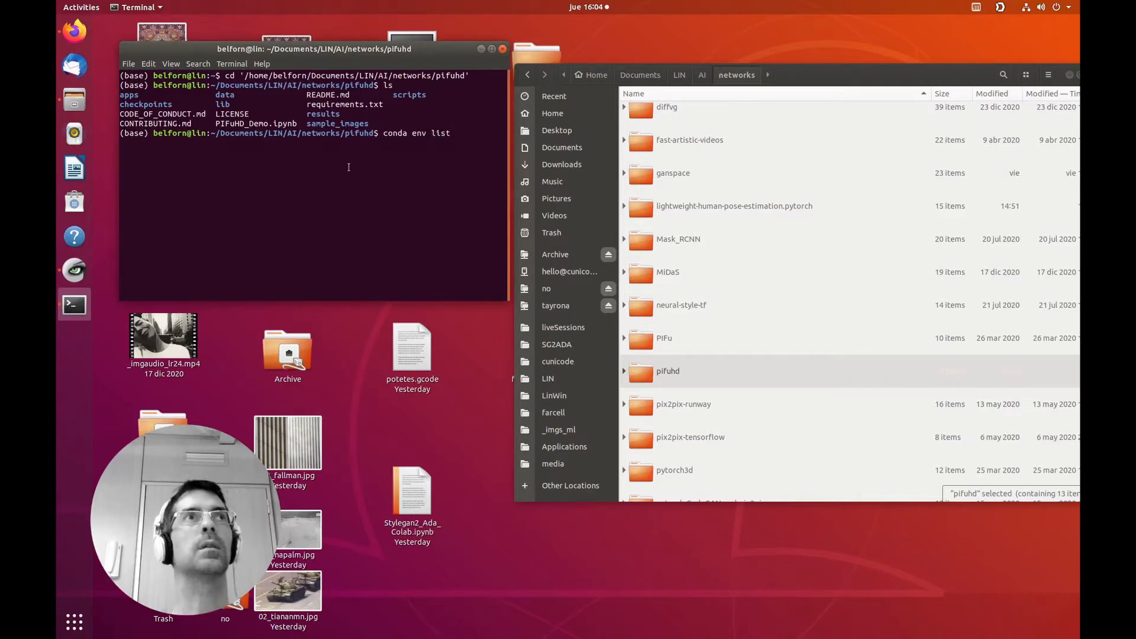
List the conda environments with conda env list and activate the torch environment.
key(Return)
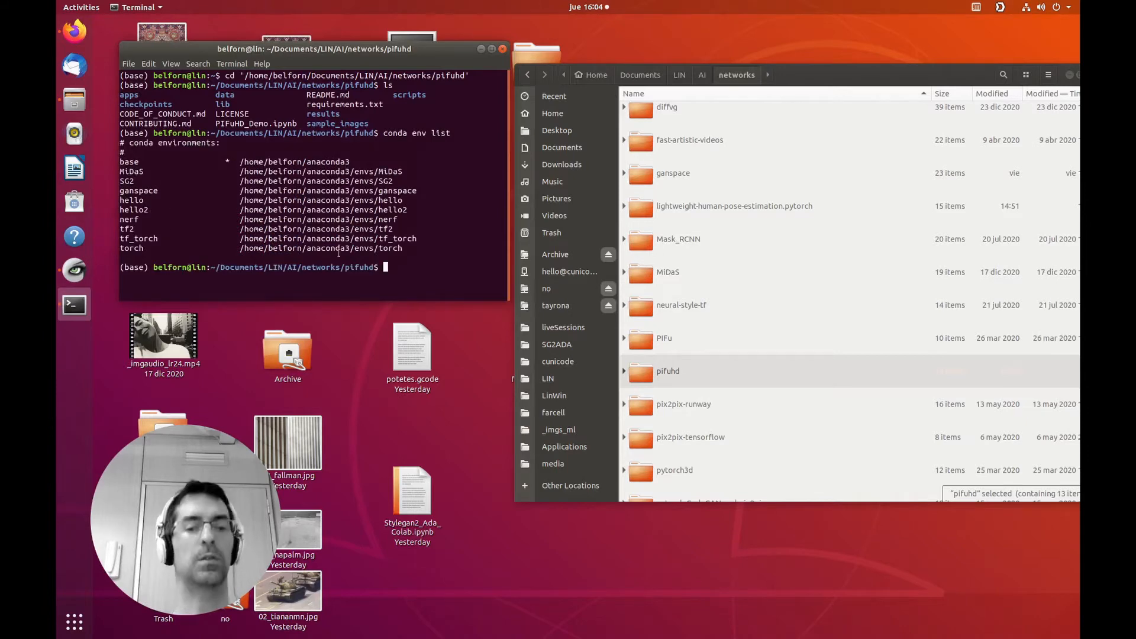
text(conda e)
text(c)
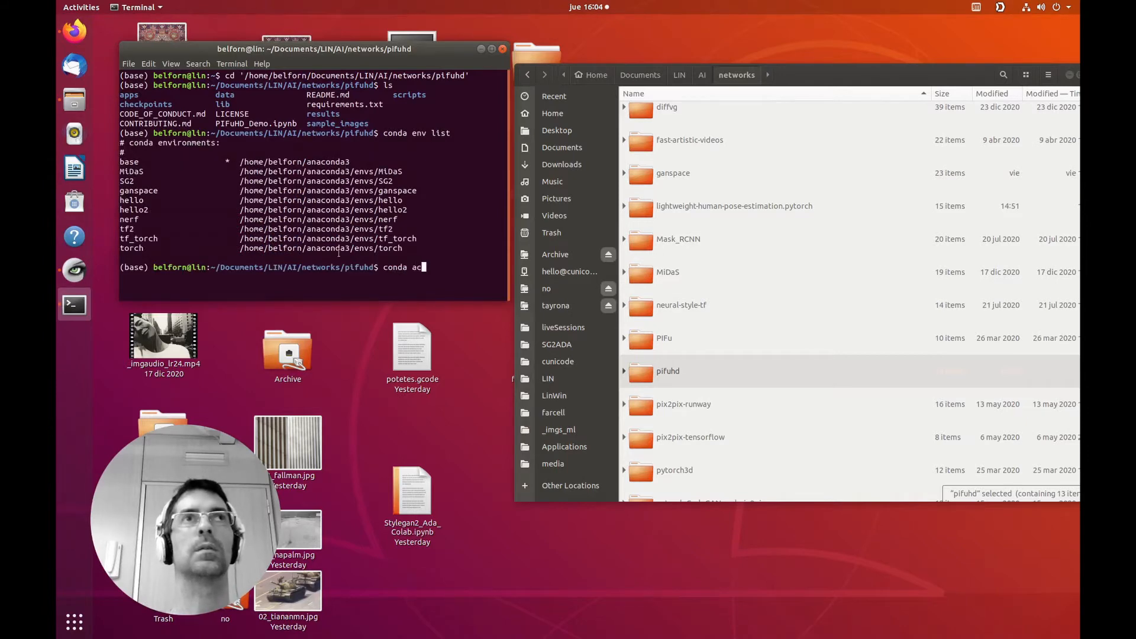
text(tivate torch)
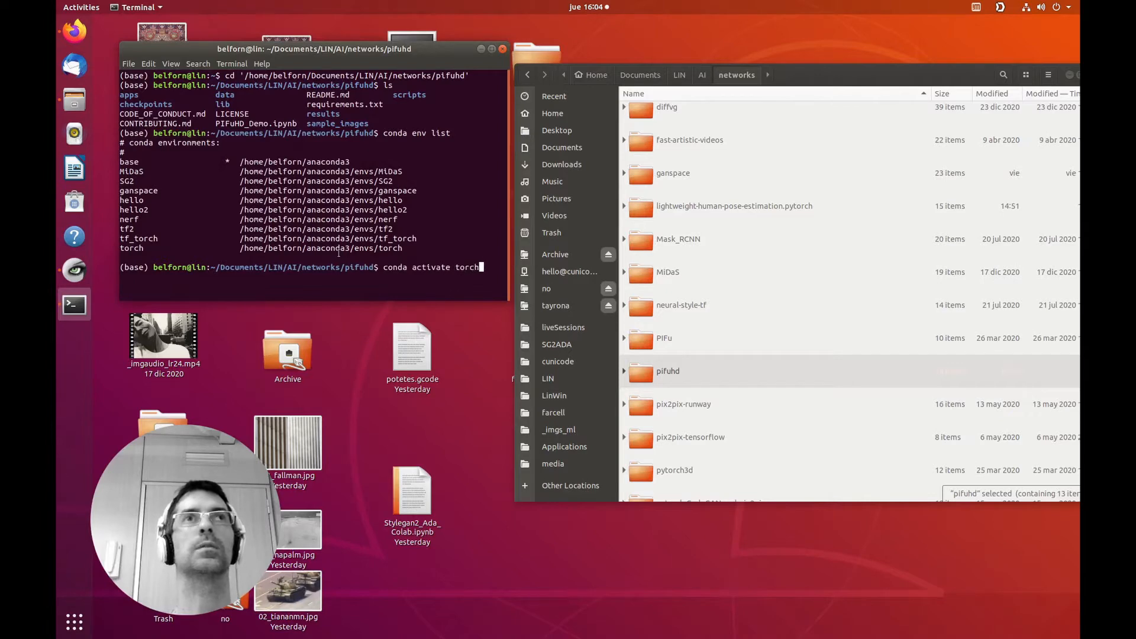
key(Return)
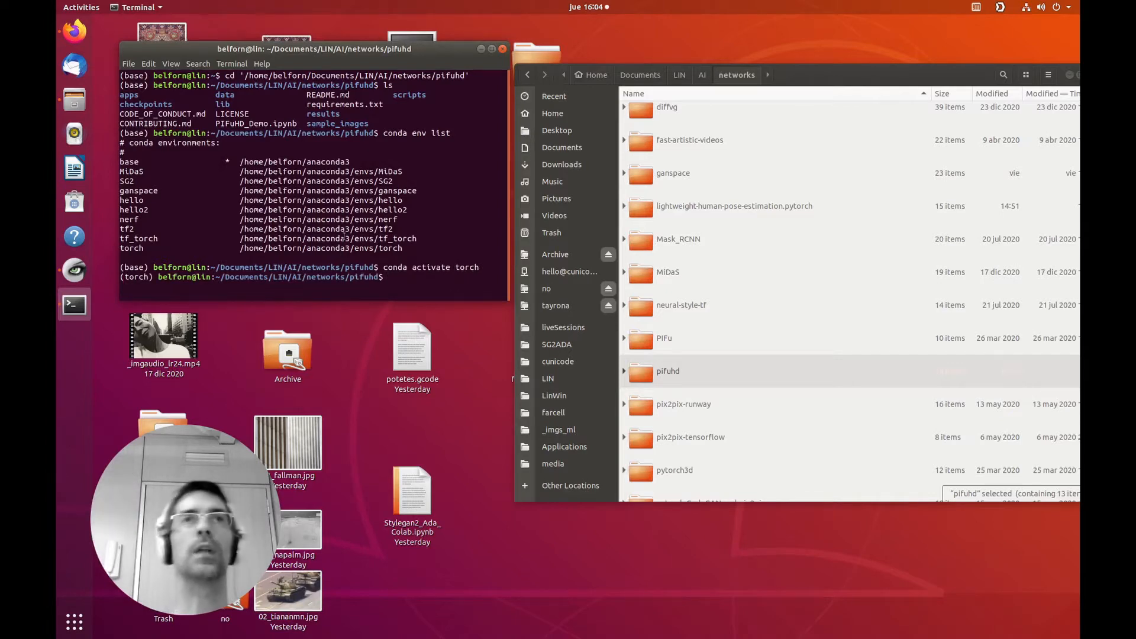
Switch to Firefox, go back to the facebookresearch/pifuhd GitHub page and read its pre-trained model, quick testing and testing instructions.
click(74, 31)
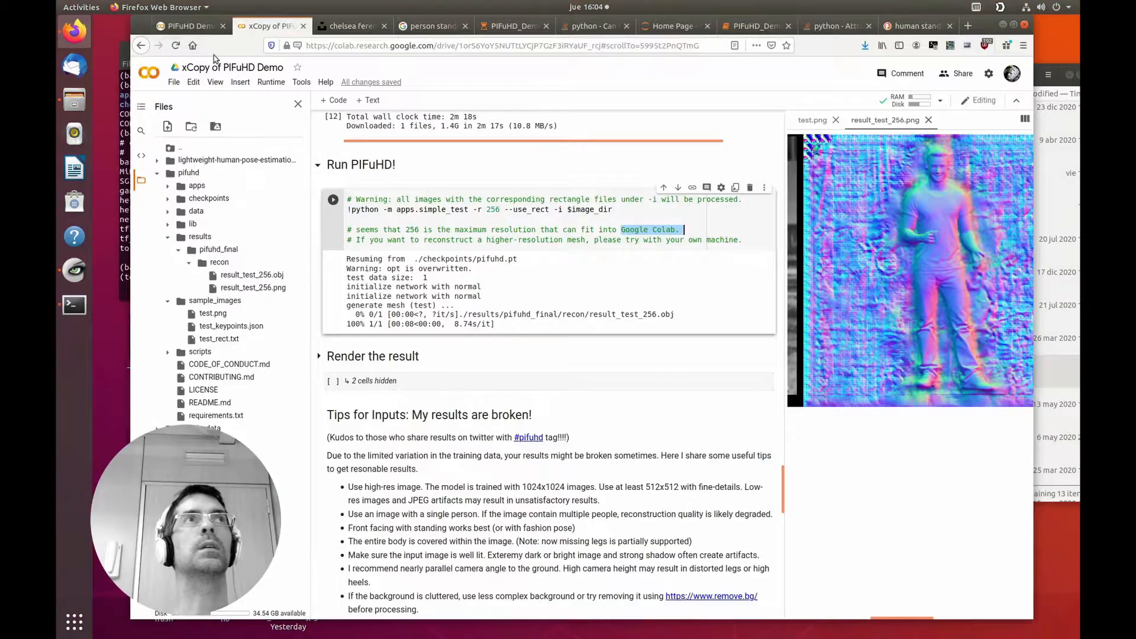
click(187, 26)
click(141, 45)
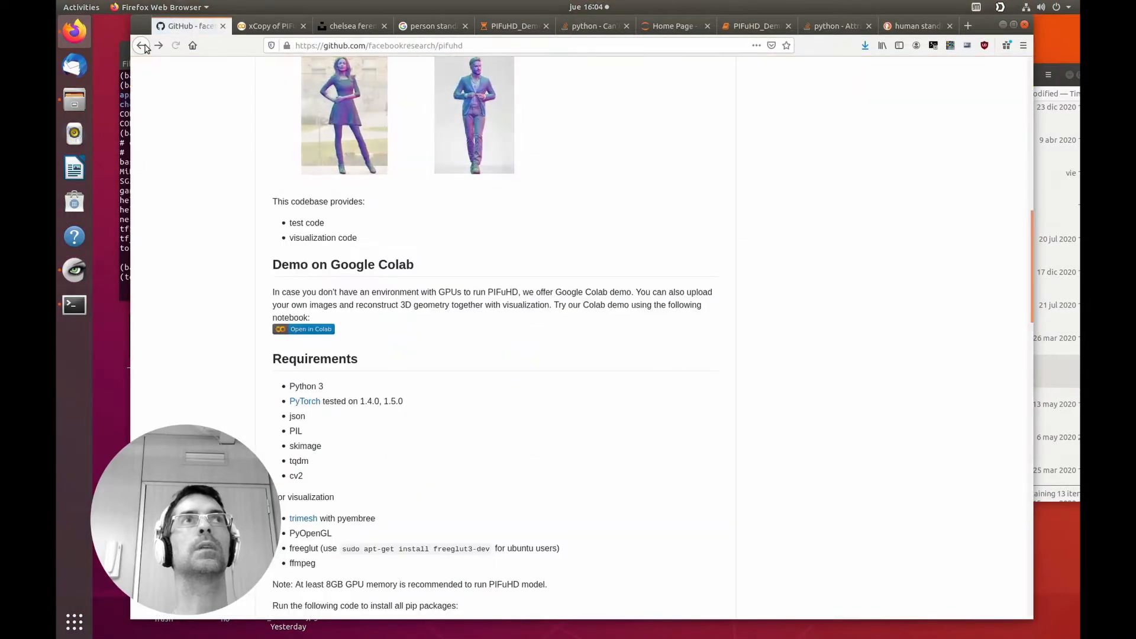
scroll(383, 246, up, 15)
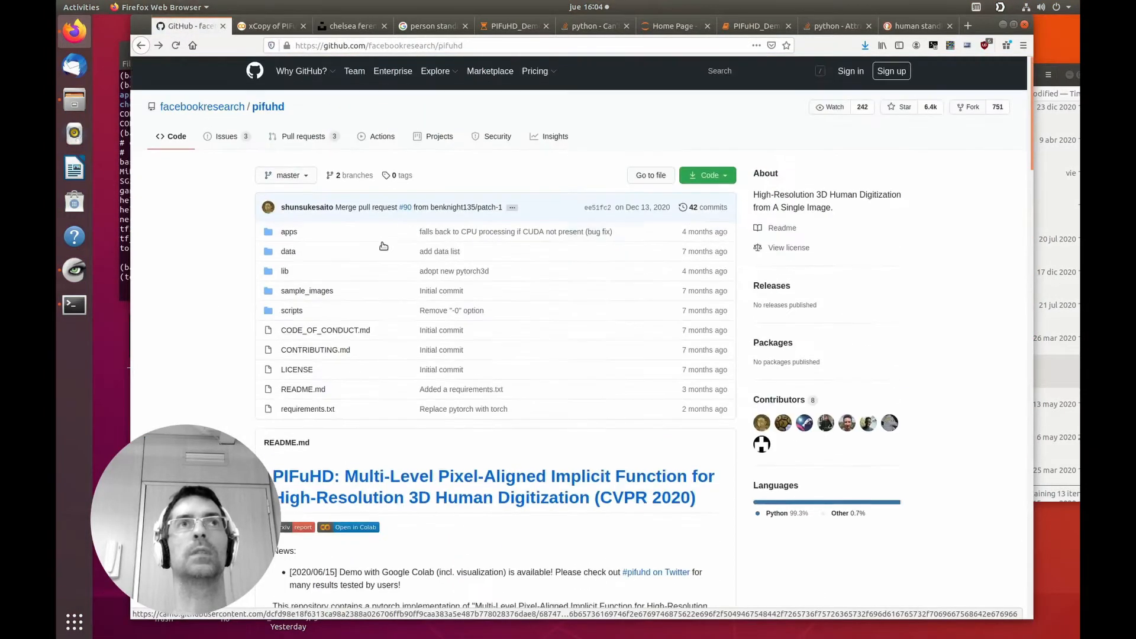
scroll(383, 246, down, 20)
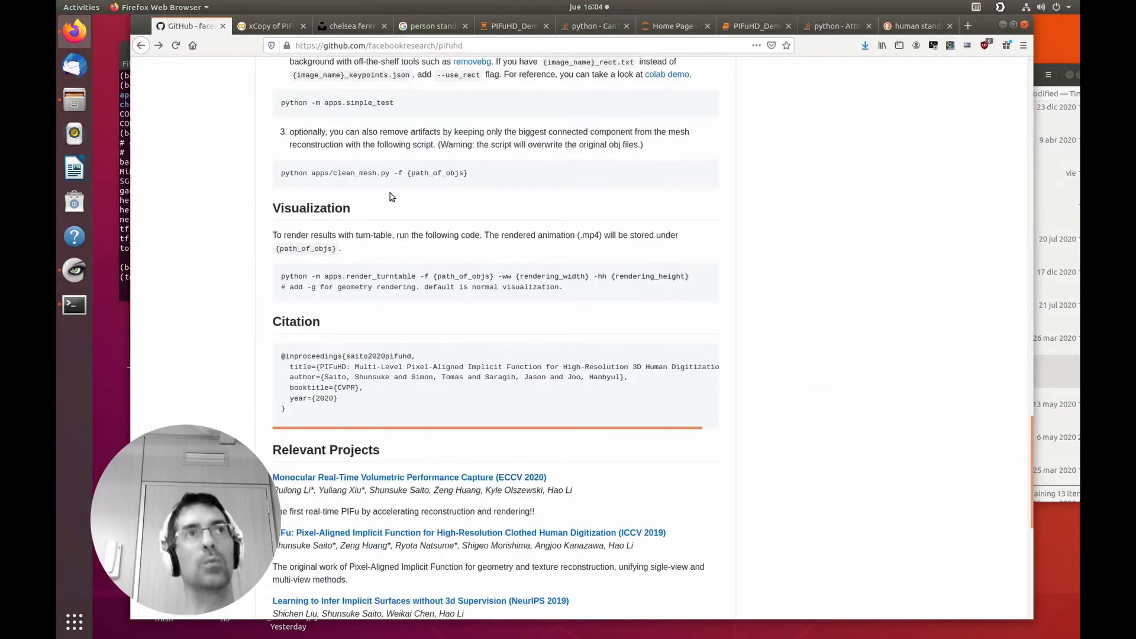
scroll(391, 197, up, 5)
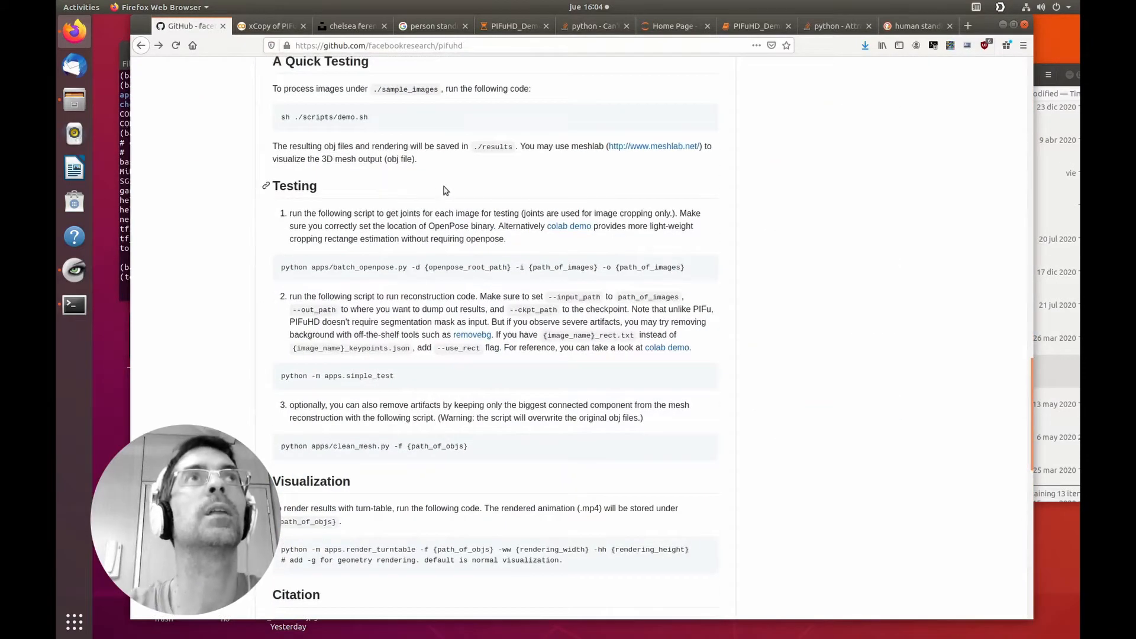
scroll(414, 166, up, 1)
scroll(282, 160, up, 2)
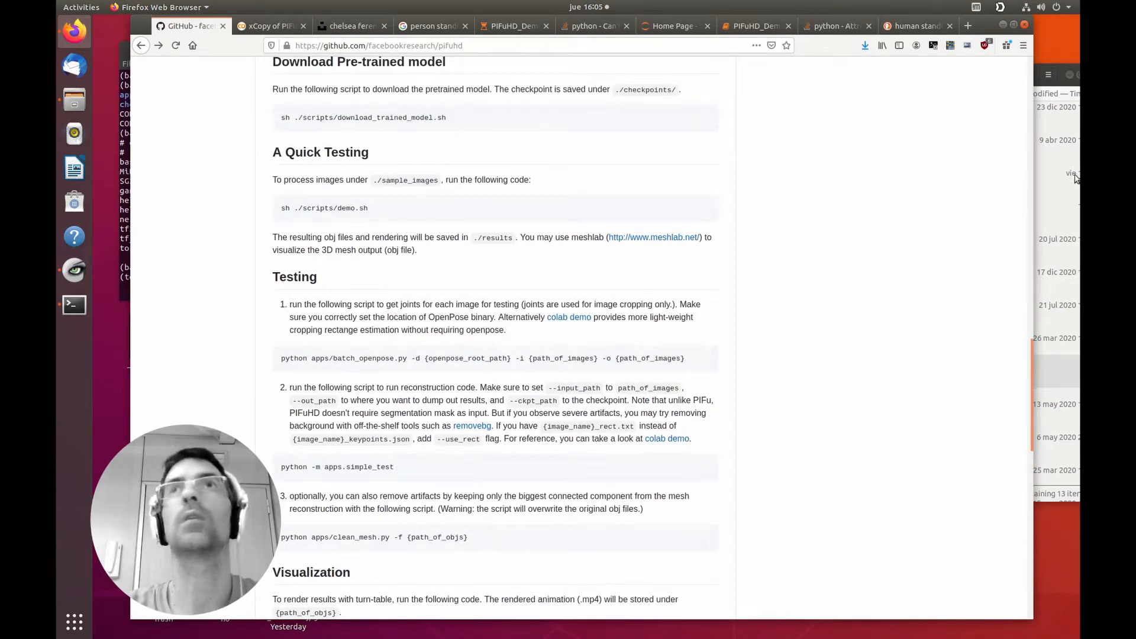
Open the local pifuhd folder in Files and check the contents of its checkpoints and sample_images folders.
click(1057, 199)
scroll(673, 351, down, 2)
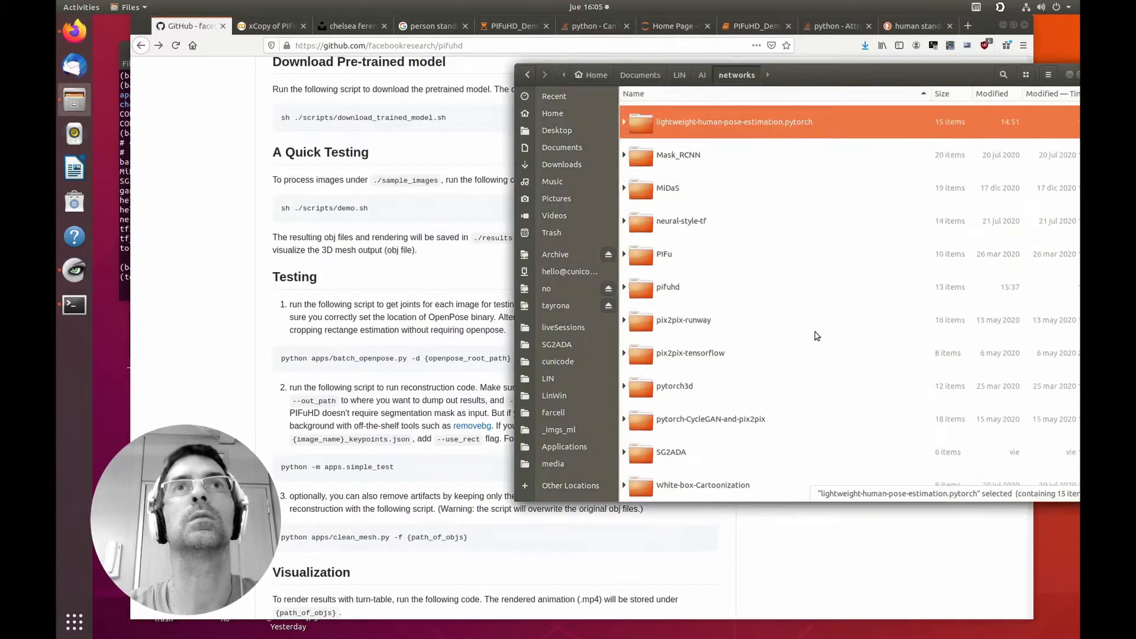
scroll(673, 350, up, 3)
scroll(673, 351, down, 3)
double_click(652, 290)
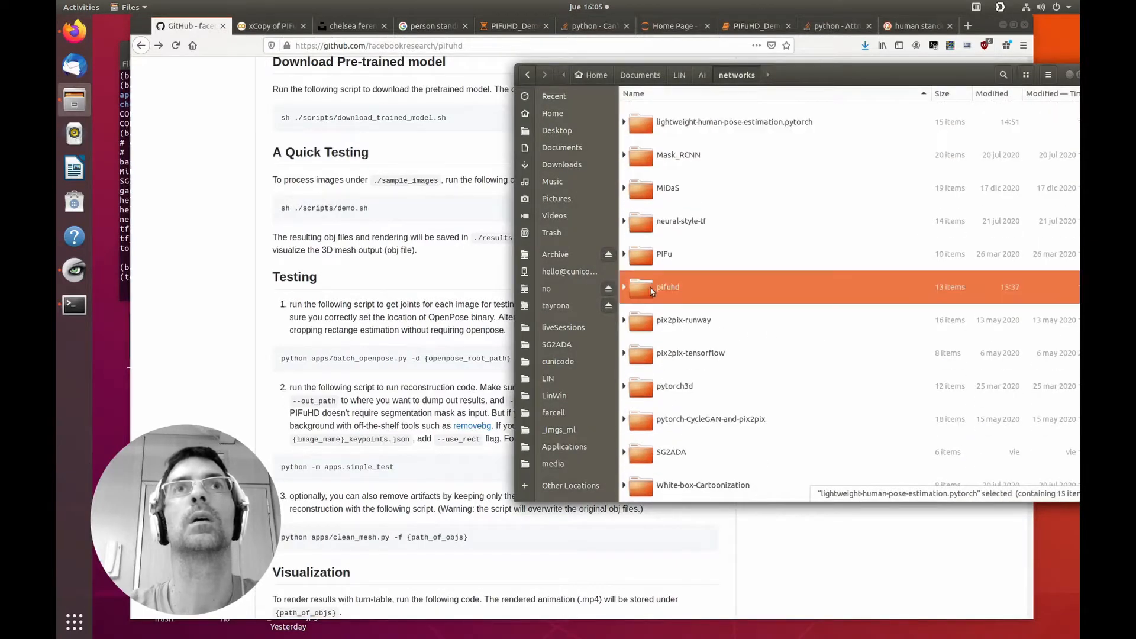
click(624, 151)
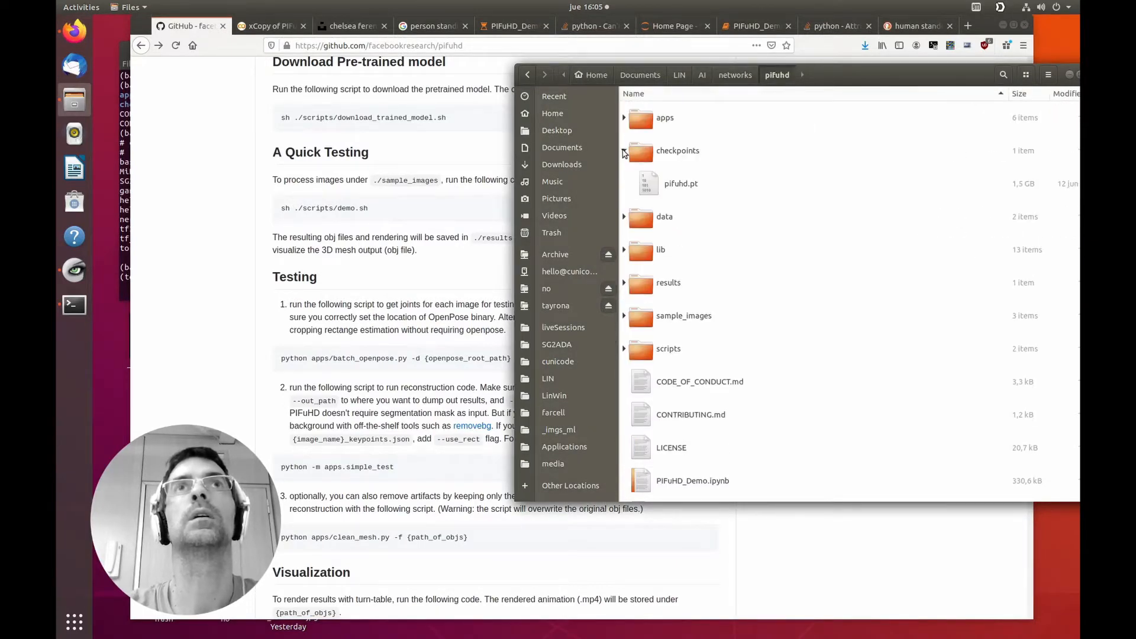
click(624, 151)
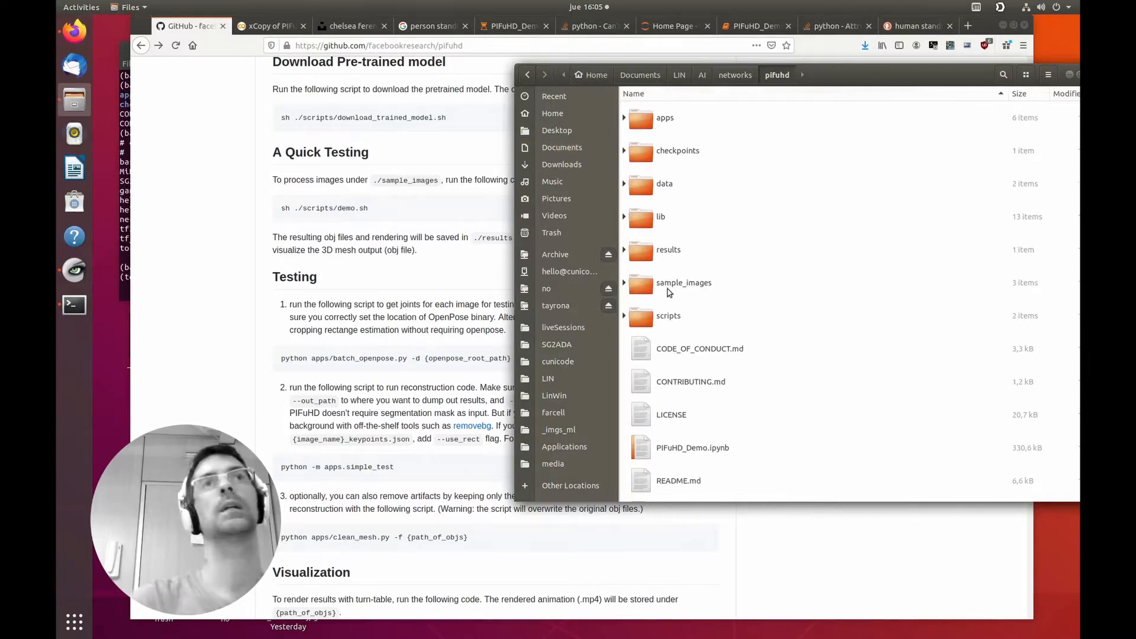
click(623, 283)
scroll(731, 308, down, 2)
scroll(699, 248, up, 3)
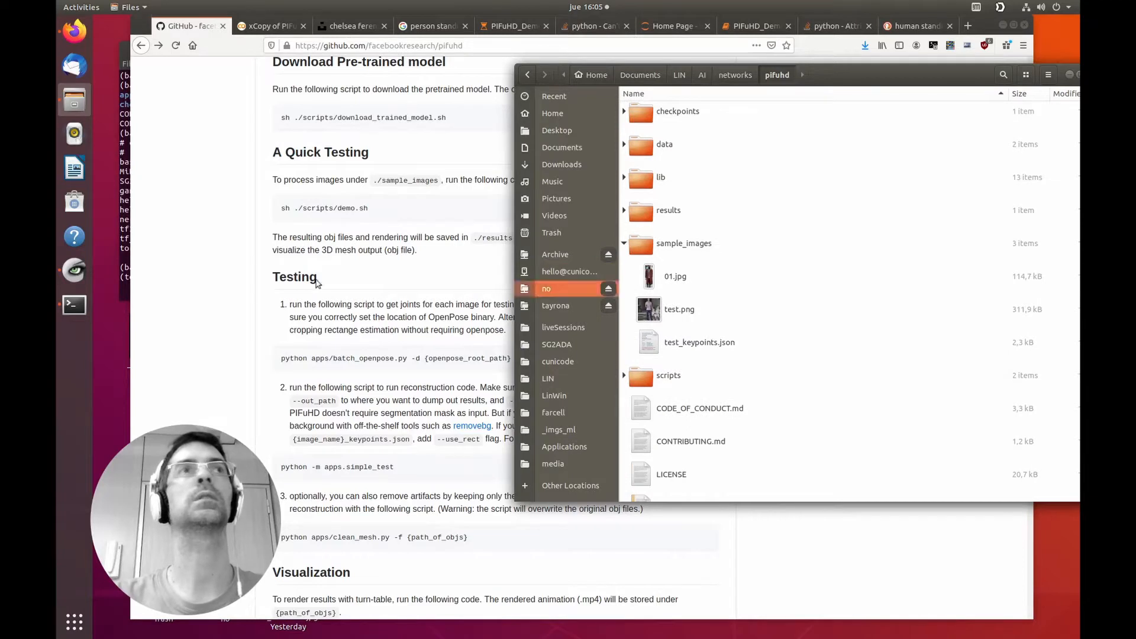
Copy the command sh ./scripts/demo.sh from the GitHub page's A Quick Testing section and run it in the terminal.
click(220, 276)
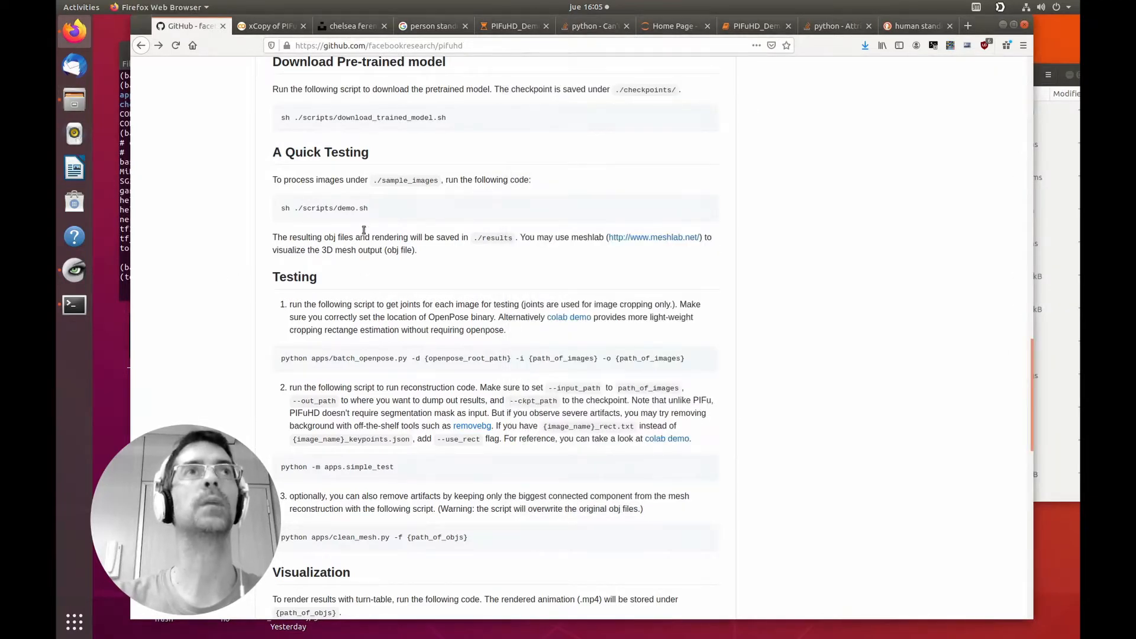
drag(377, 213, 277, 213)
key(super+c)
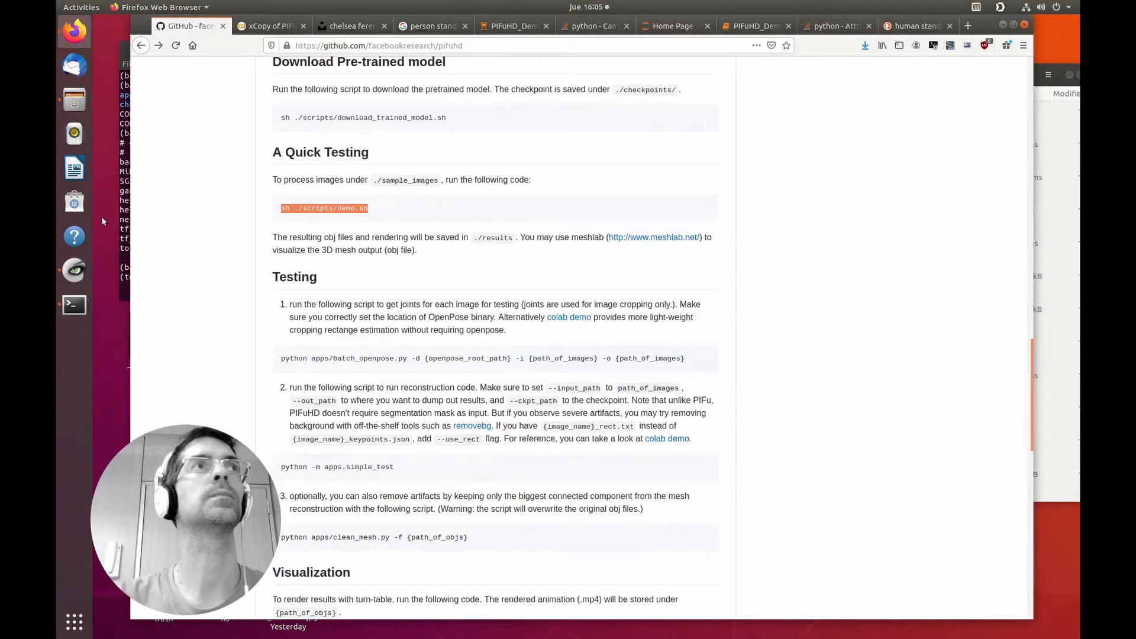
click(74, 305)
middle_click(314, 216)
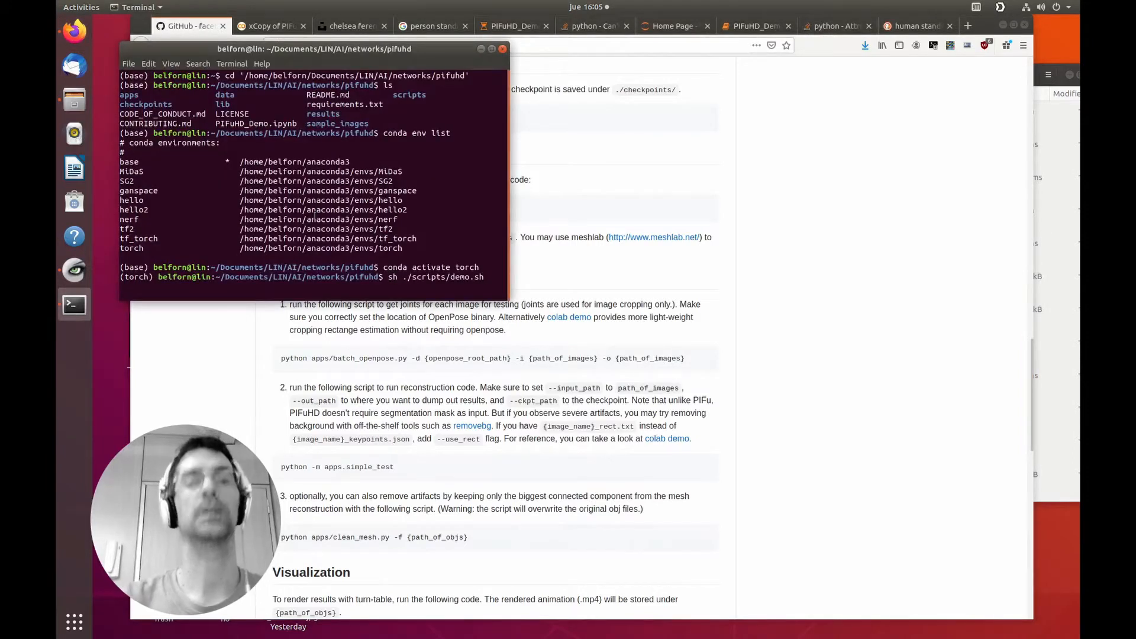
key(Return)
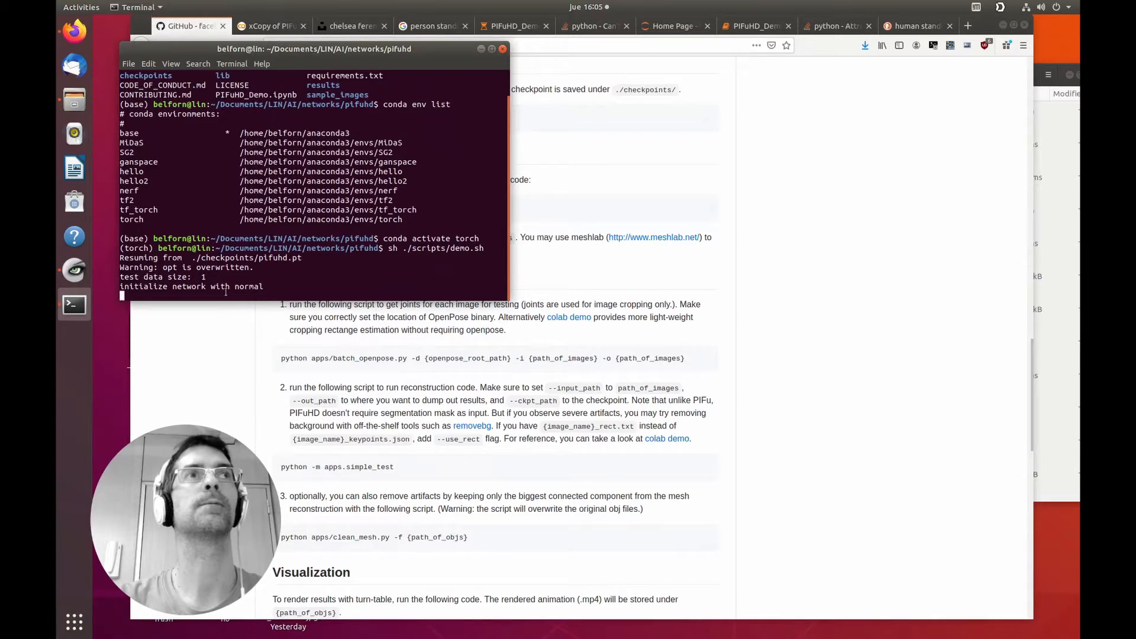
Switch to Files and expand the results folder down to pifuhd_final/recon to show the generated files.
click(1044, 355)
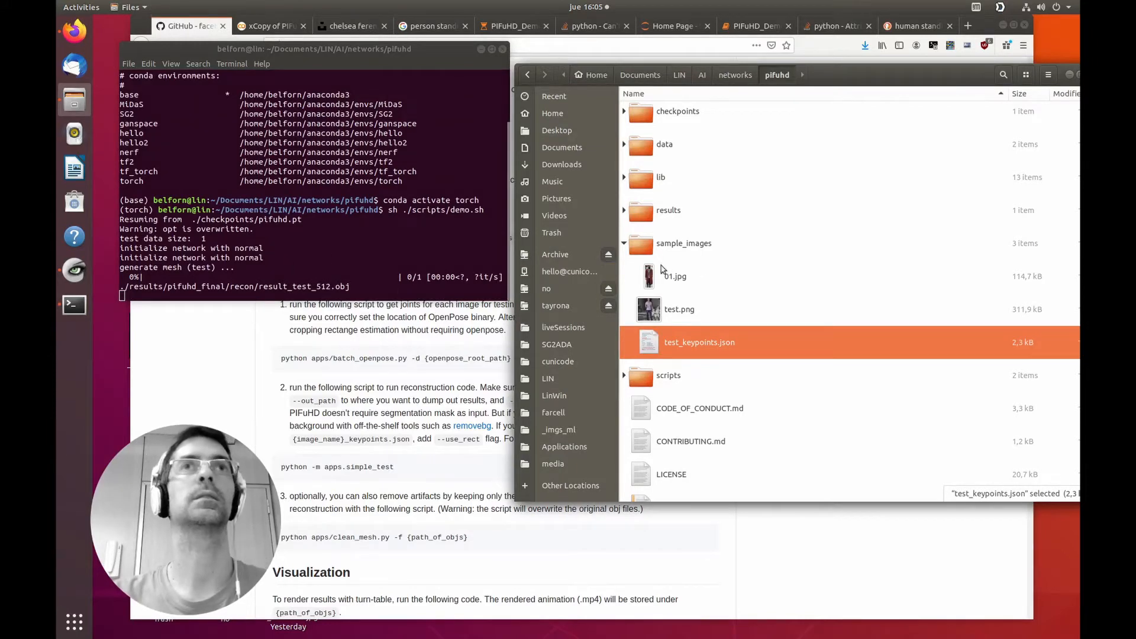
click(625, 212)
click(633, 244)
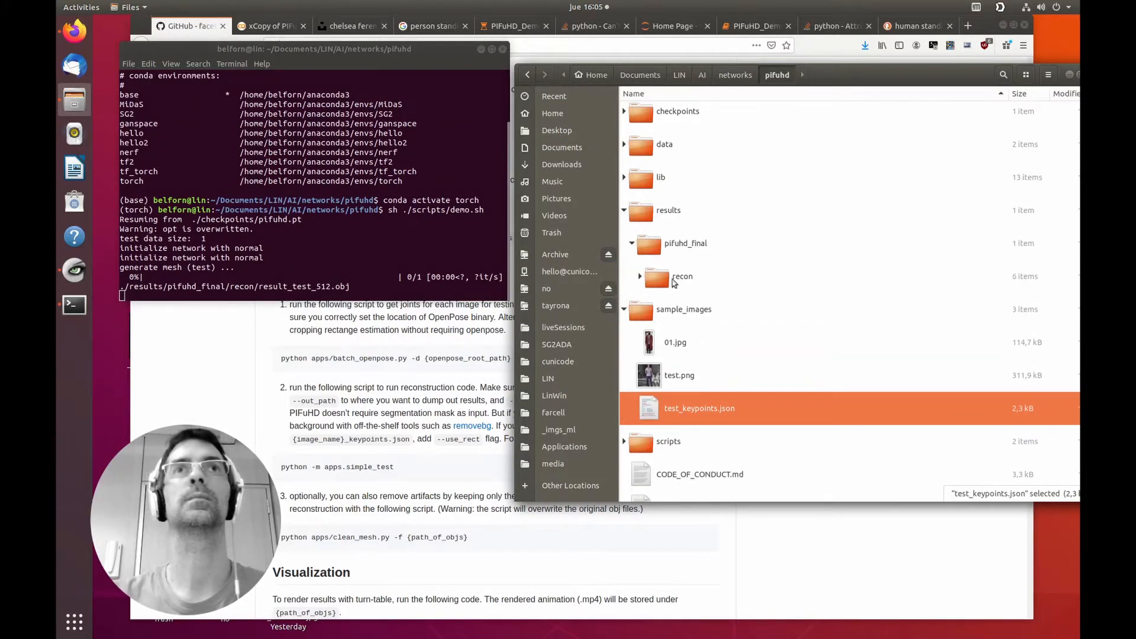
click(641, 277)
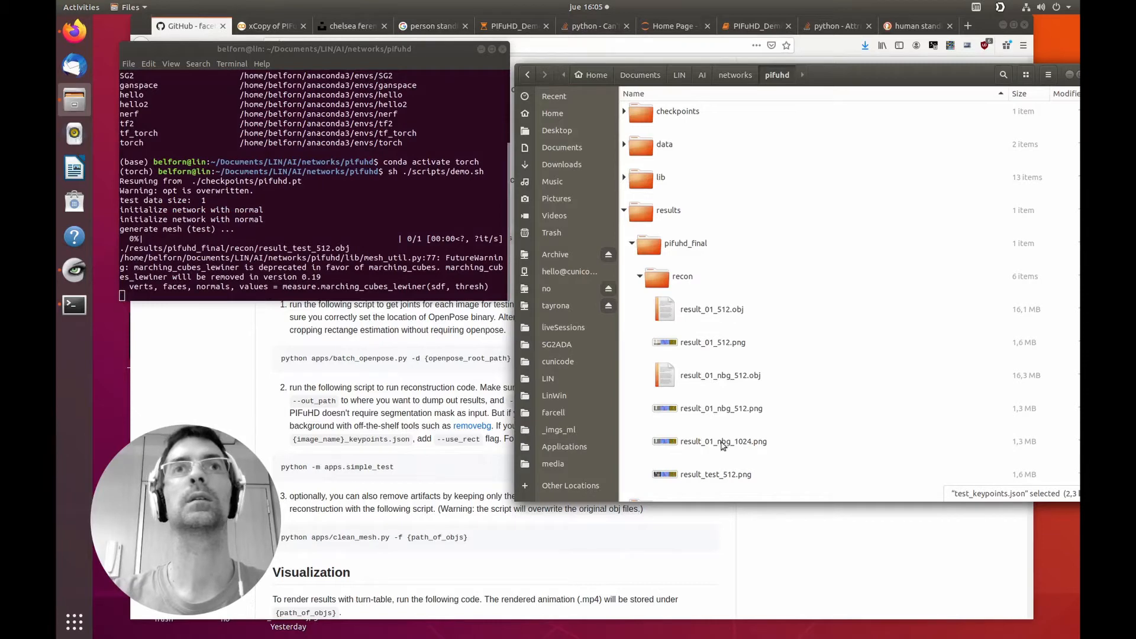
Delete the seven result_01 videos, meshes and images from the recon folder, keeping only the result_test_512 files.
click(704, 312)
shift+click(700, 443)
scroll(701, 442, down, 3)
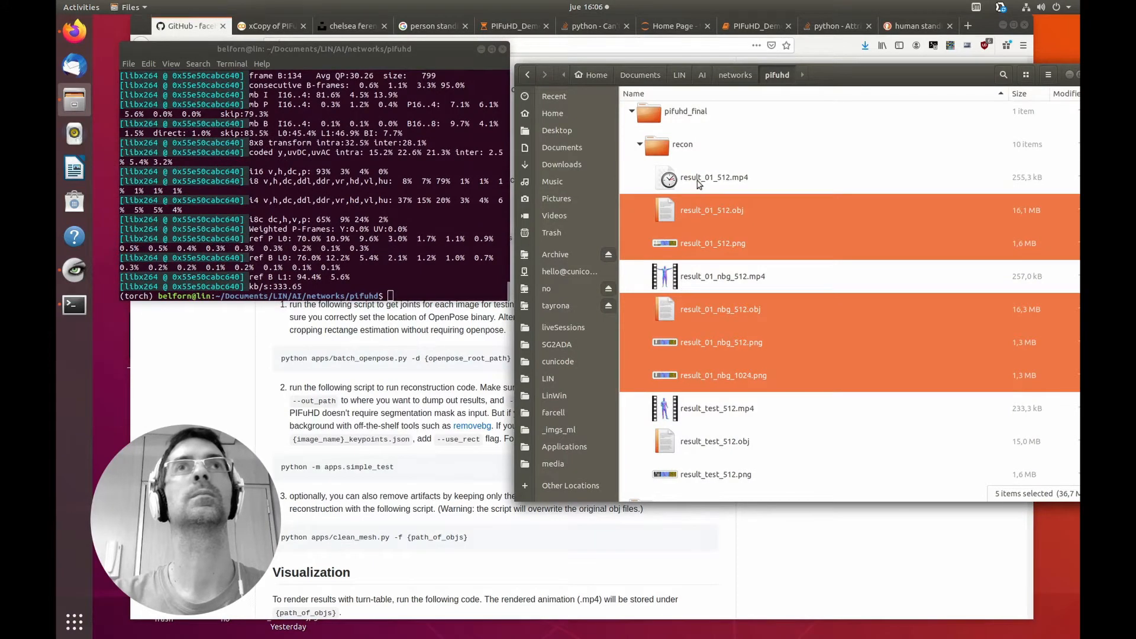
click(699, 181)
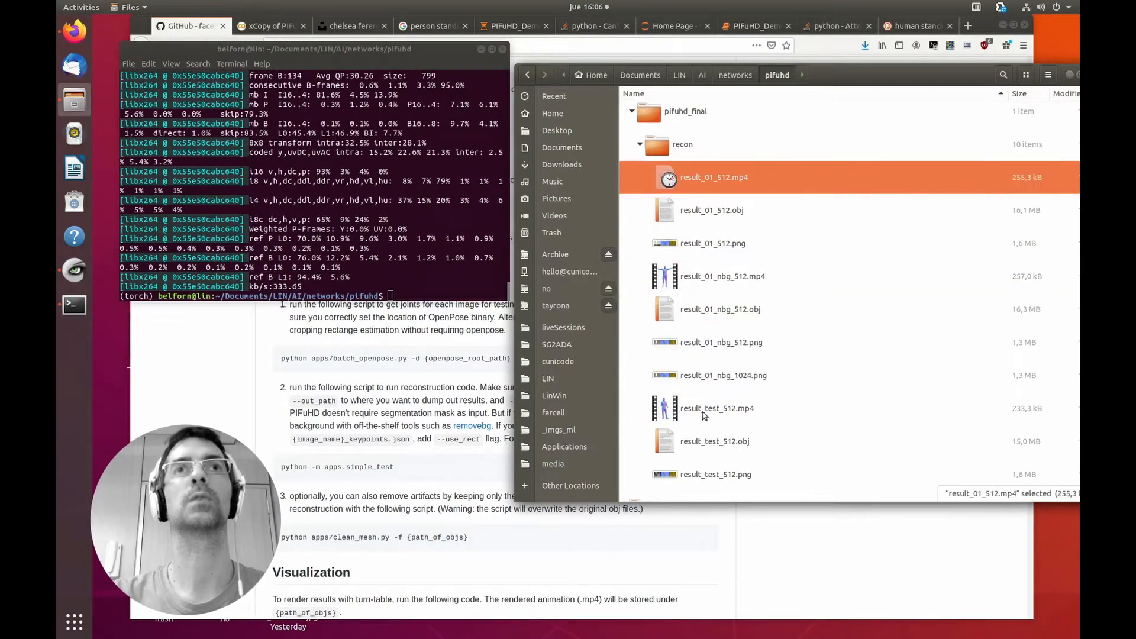
shift+click(703, 379)
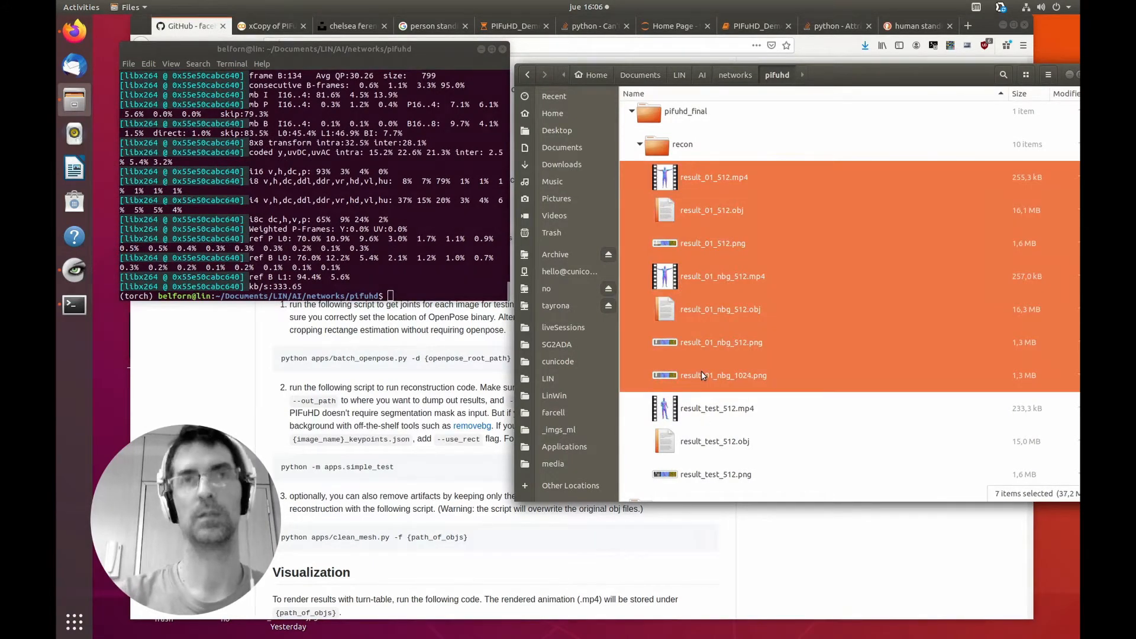
key(Delete)
View result_test_512.png from the recon folder close up and compare it with the 256 result in the Colab notebook in Firefox.
click(693, 244)
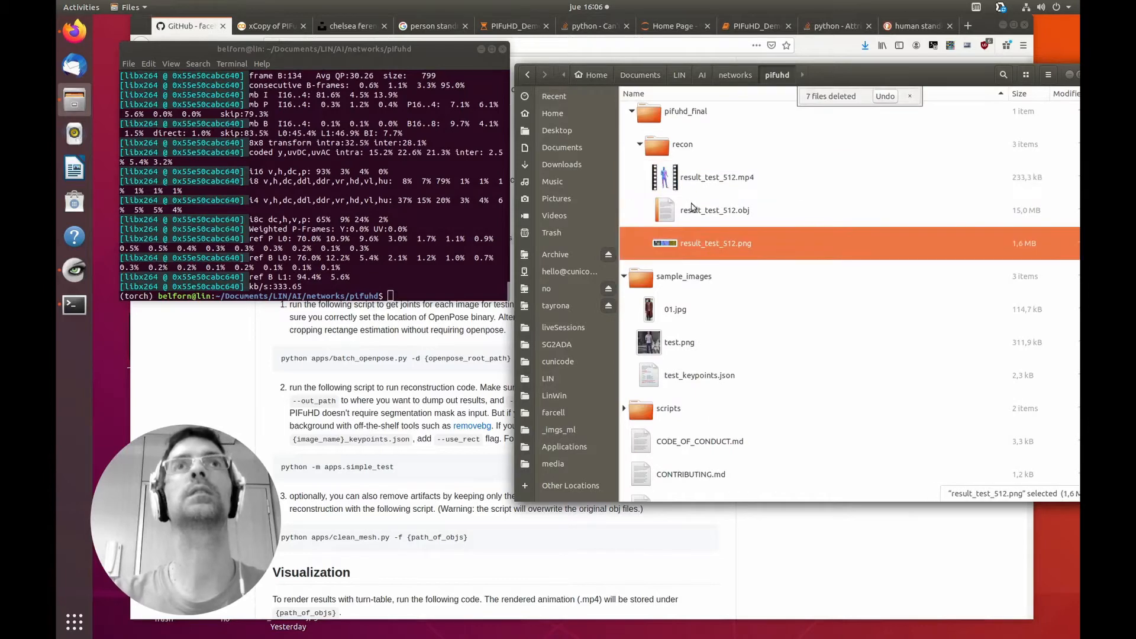
click(693, 183)
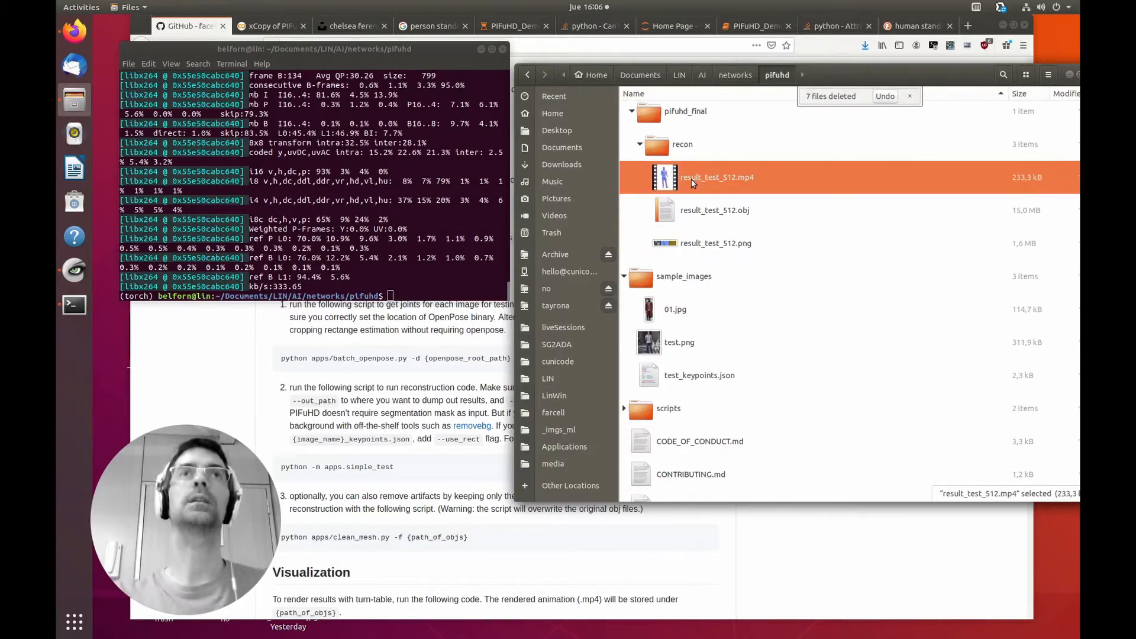
double_click(714, 249)
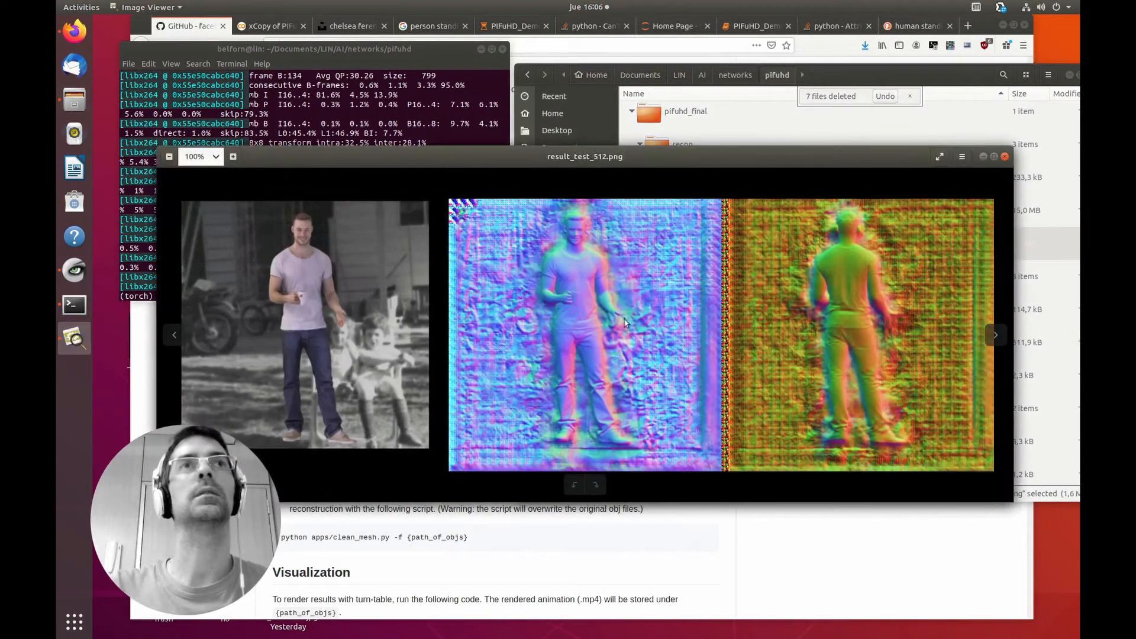
scroll(519, 280, up, 5)
scroll(519, 280, up, 3)
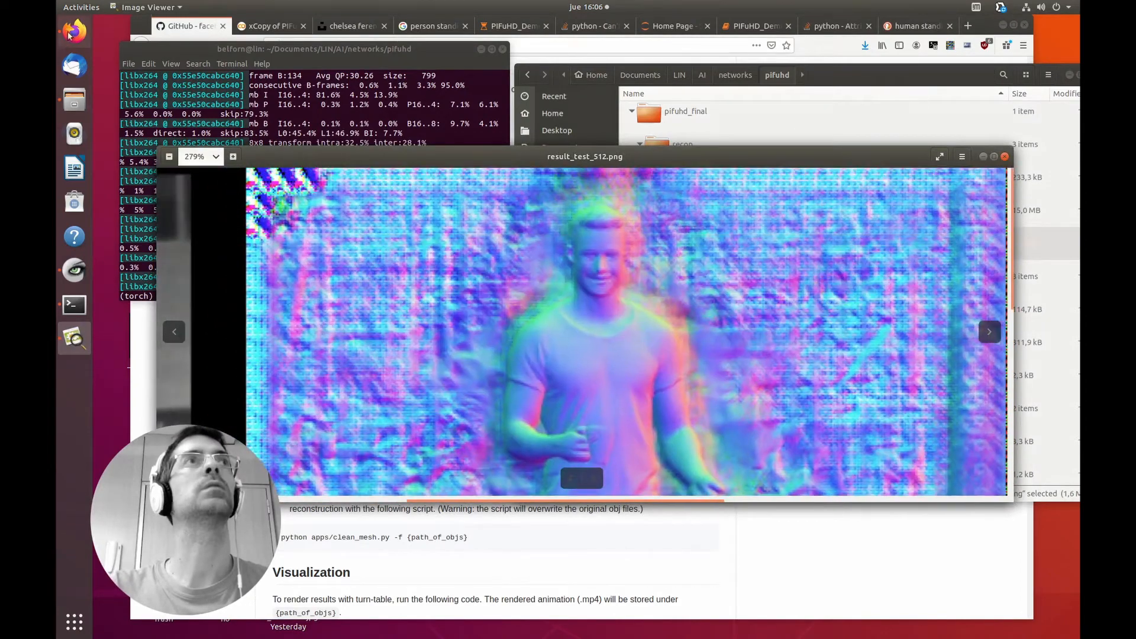
click(276, 30)
click(277, 28)
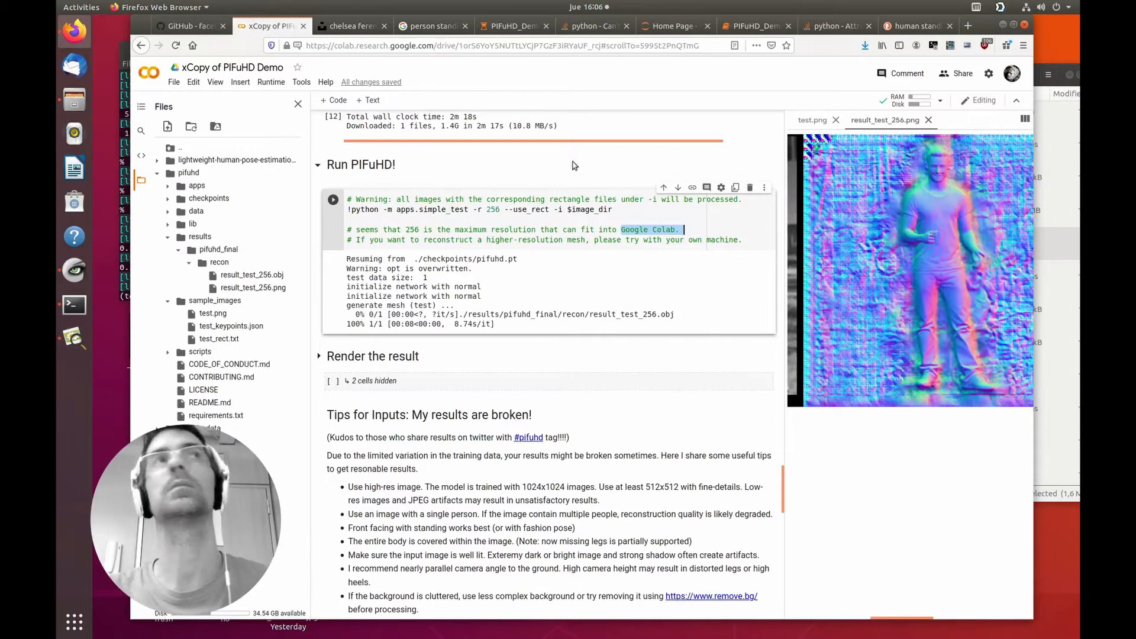
Switch back to Files and open result_test_512.obj from the recon folder in MeshLab.
click(74, 100)
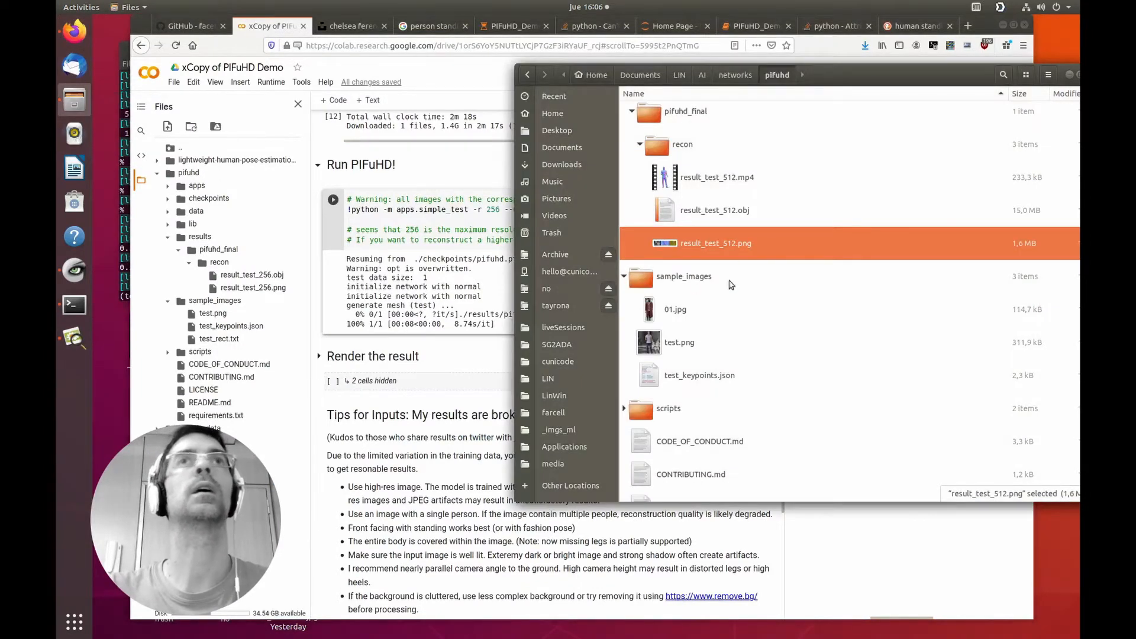
click(717, 212)
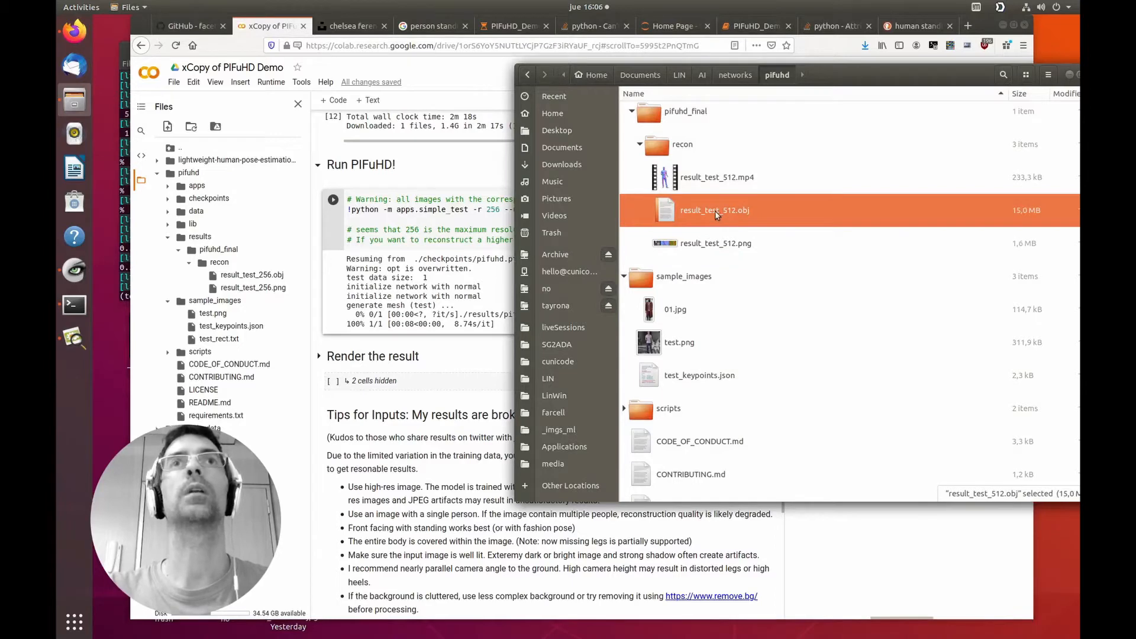
double_click(715, 211)
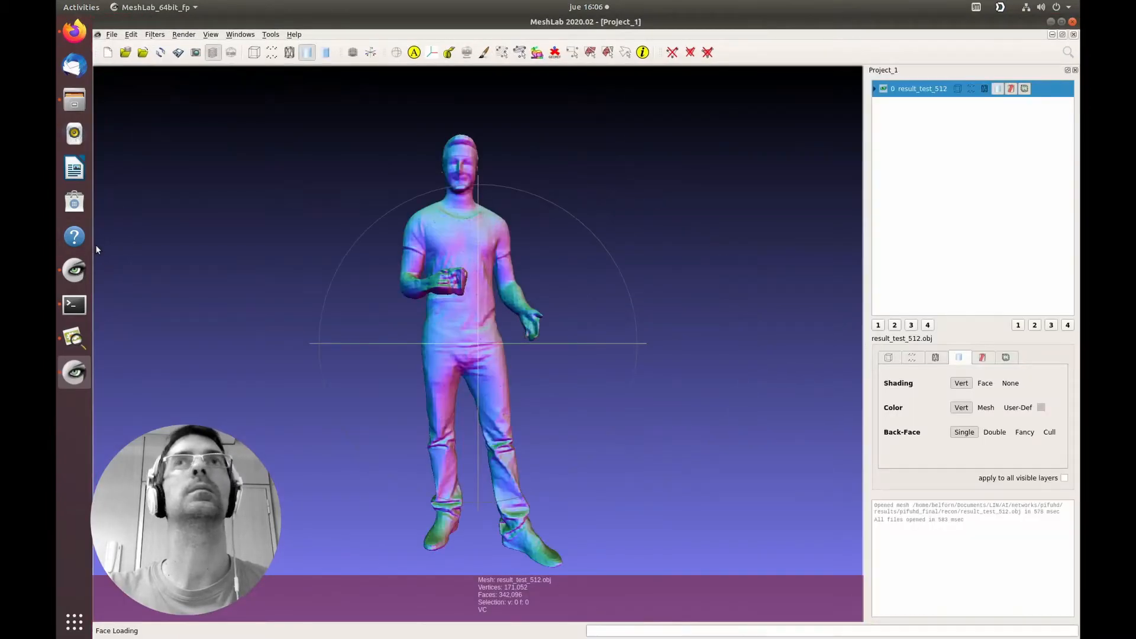
Examine the result_test_512 mesh from several angles, both close up at the torso and hands and as a whole figure.
drag(465, 308, 446, 286)
scroll(445, 289, down, 3)
scroll(449, 293, up, 10)
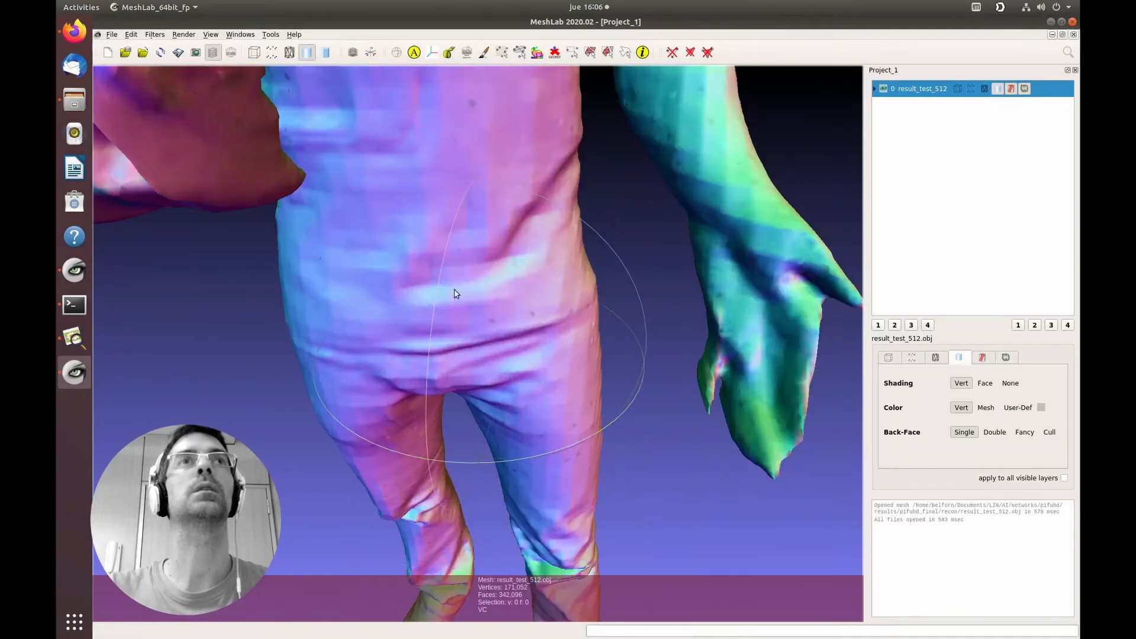
scroll(457, 302, down, 3)
scroll(446, 264, up, 3)
scroll(471, 304, down, 7)
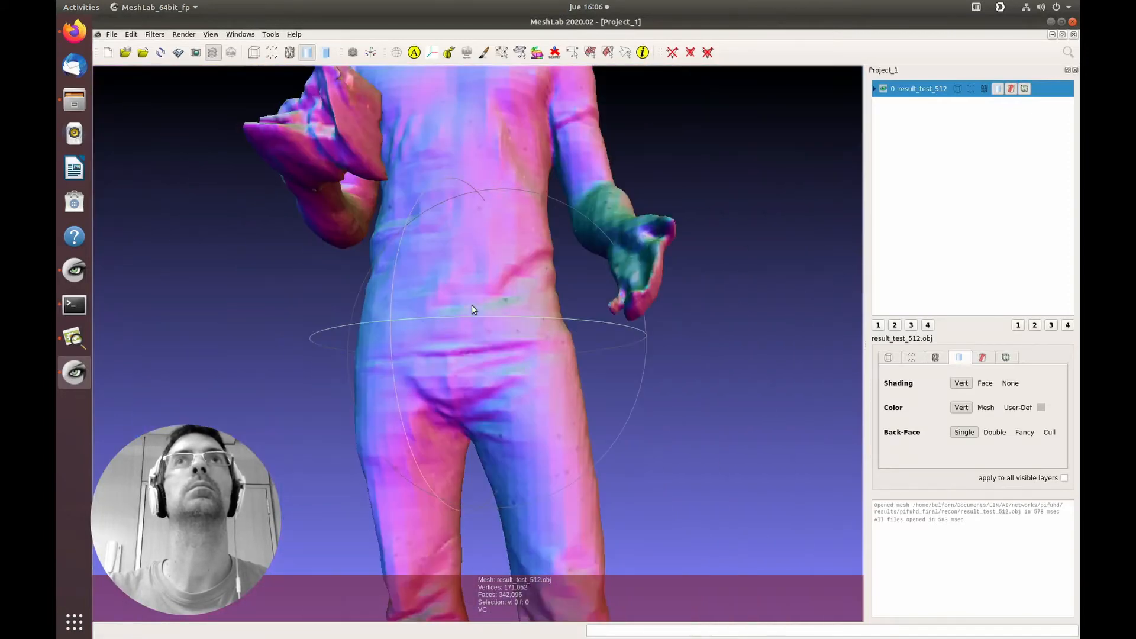
drag(453, 291, 380, 310)
scroll(449, 290, down, 3)
scroll(448, 288, up, 8)
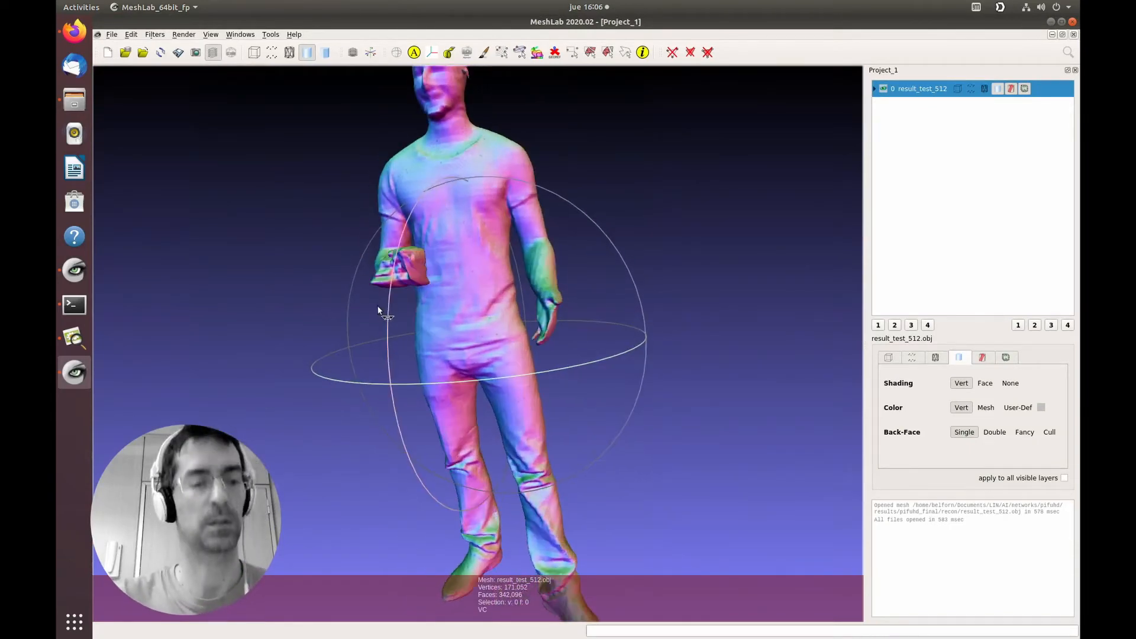
mouse_move(462, 289)
mouse_down()
mouse_move(445, 275)
mouse_move(457, 286)
mouse_up()
Switch to the Colab notebook in Firefox, download result_test_256.obj from its recon folder and save the file to disk.
click(74, 100)
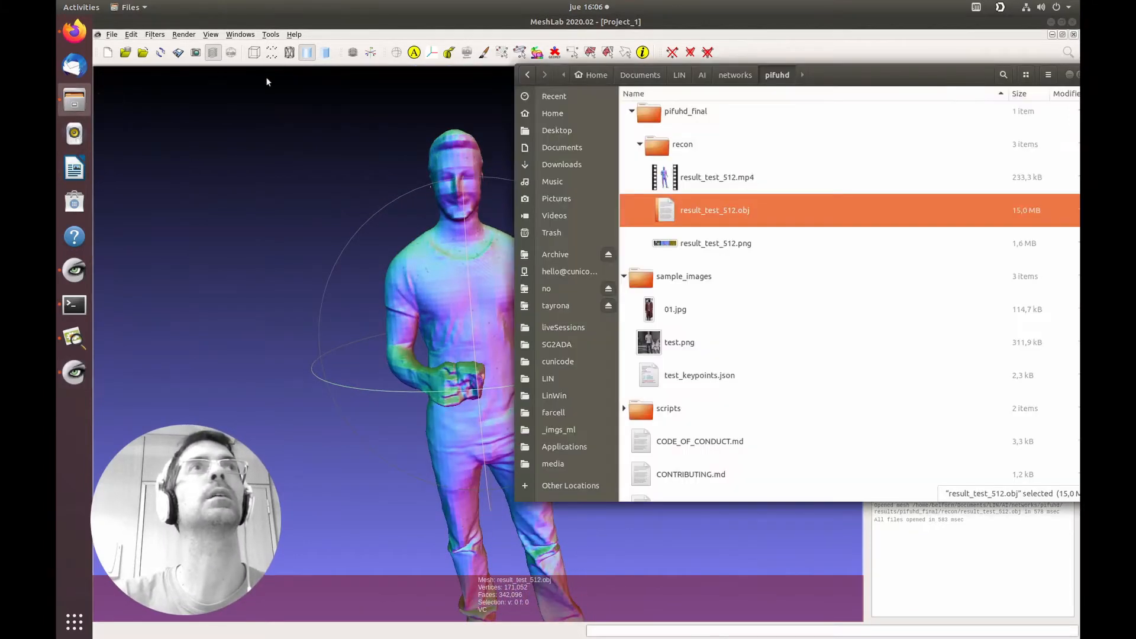
click(74, 31)
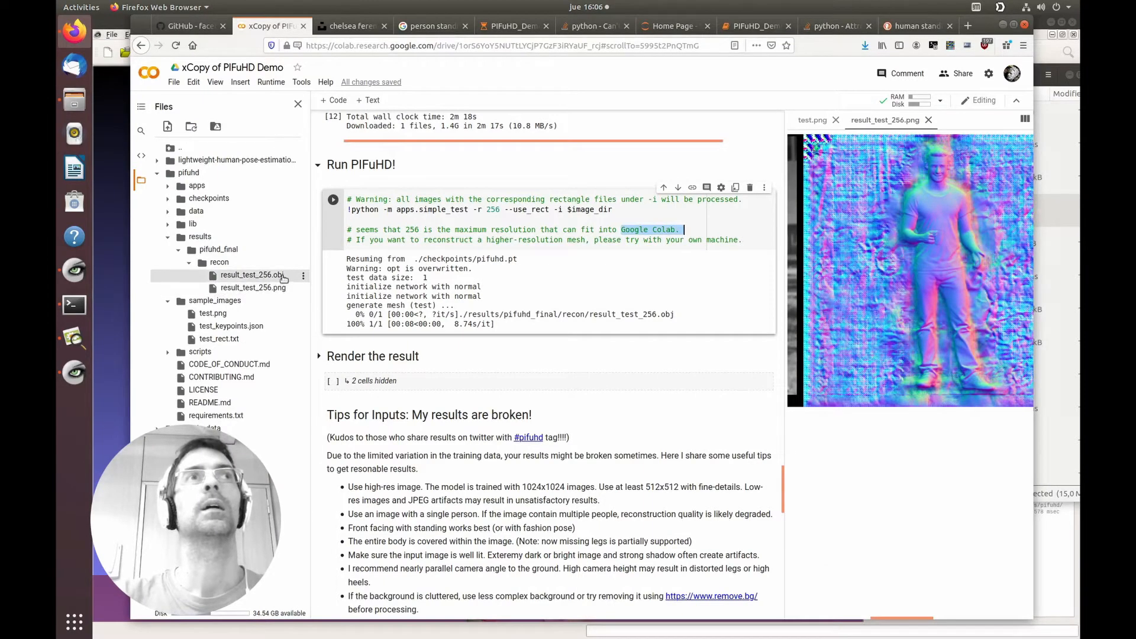
click(306, 276)
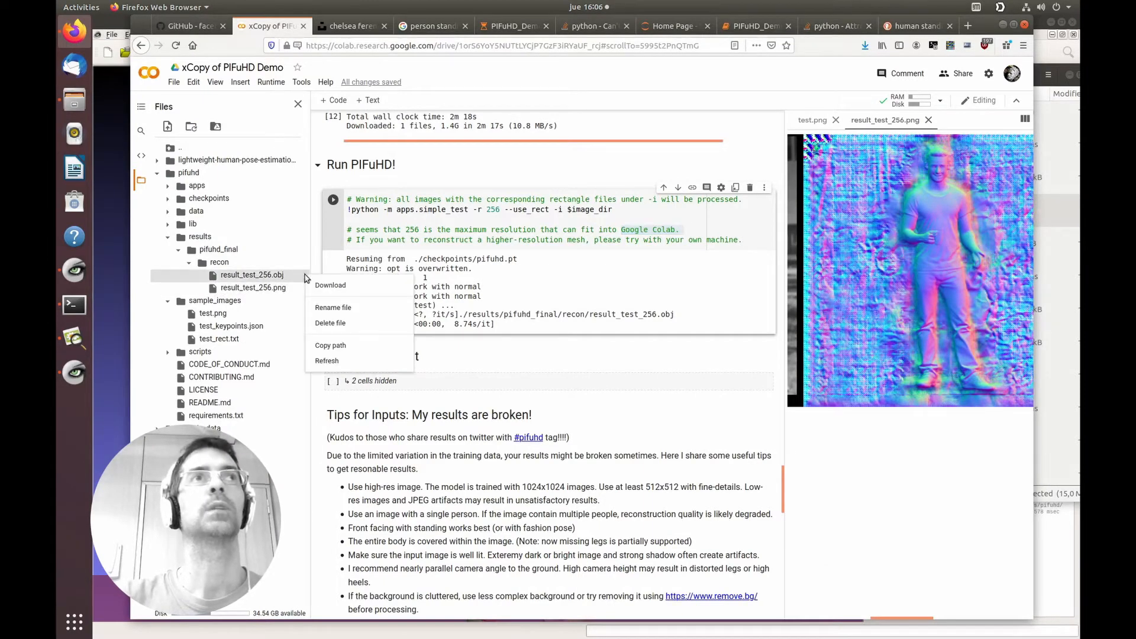
click(335, 290)
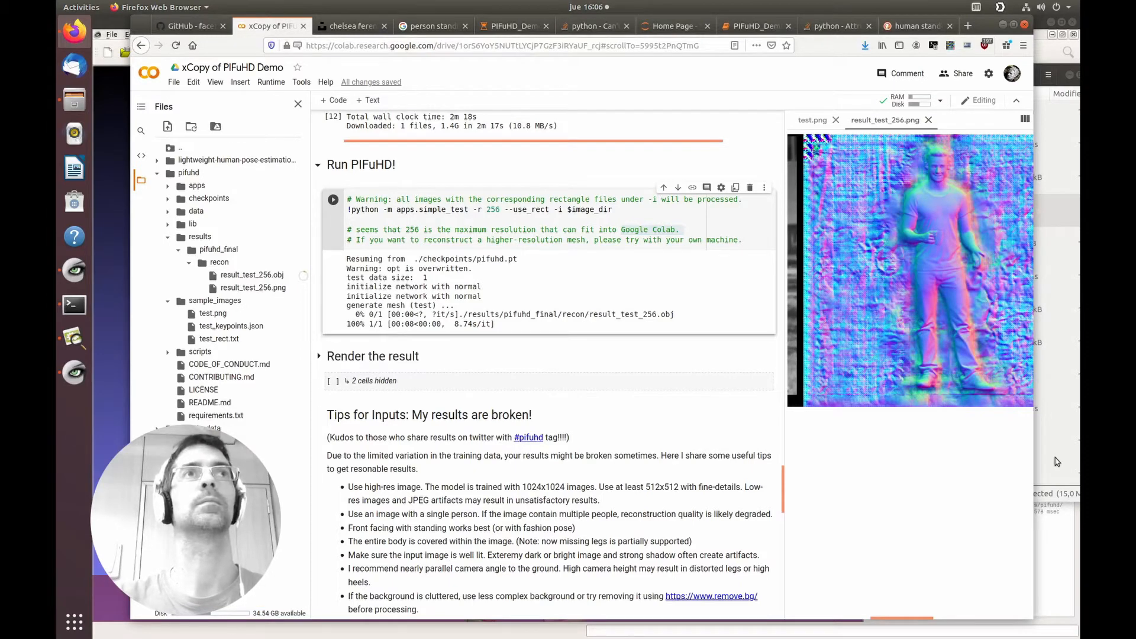
click(1058, 462)
click(701, 252)
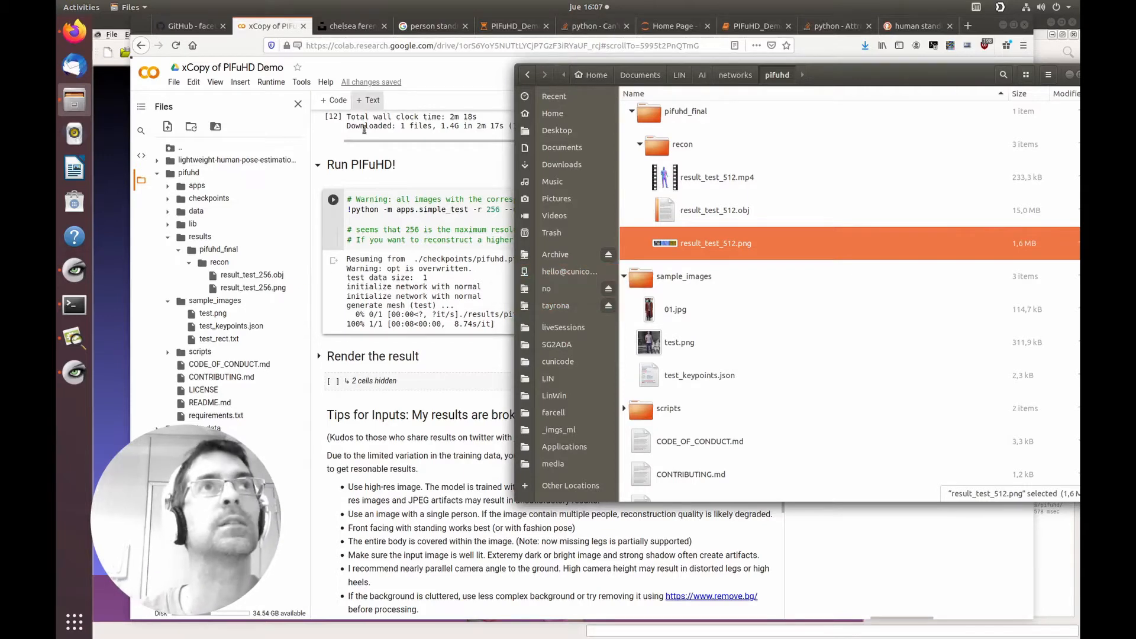
click(437, 350)
click(379, 330)
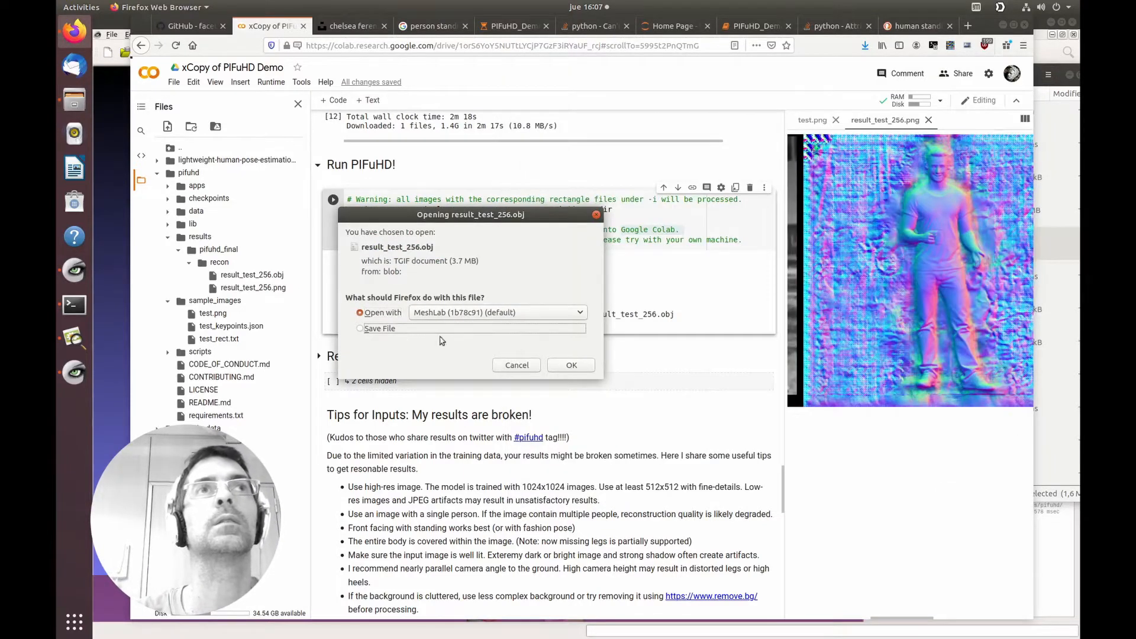
click(565, 366)
Open Downloads in a second Files window and move result_test_256.obj into the local pifuhd results/pifuhd_final/recon folder.
click(74, 99)
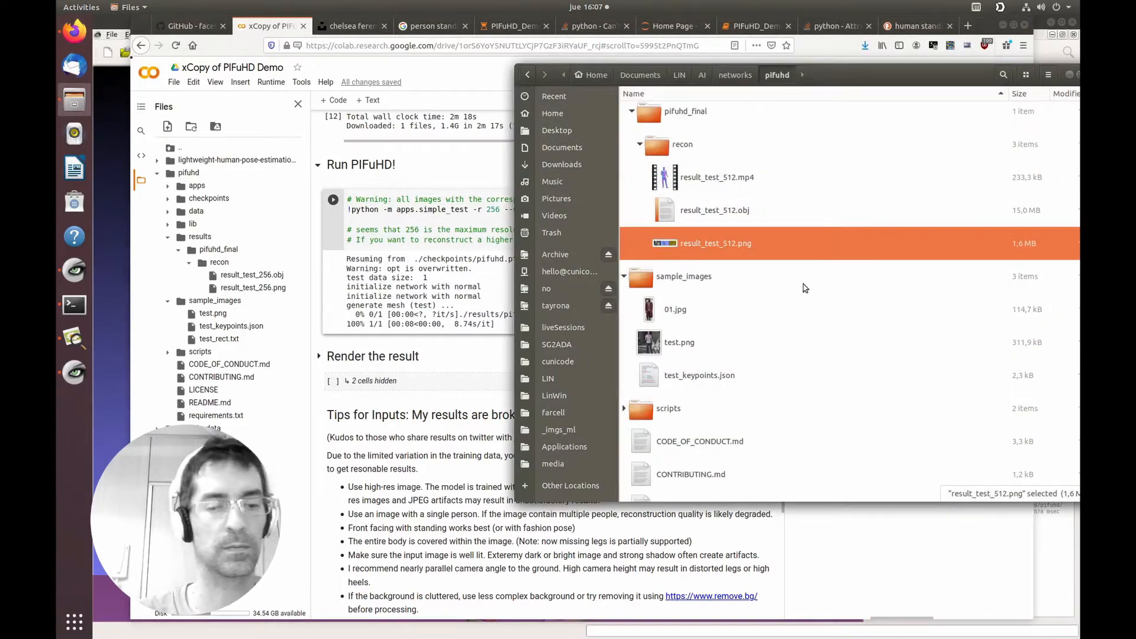
key(ctrl+n)
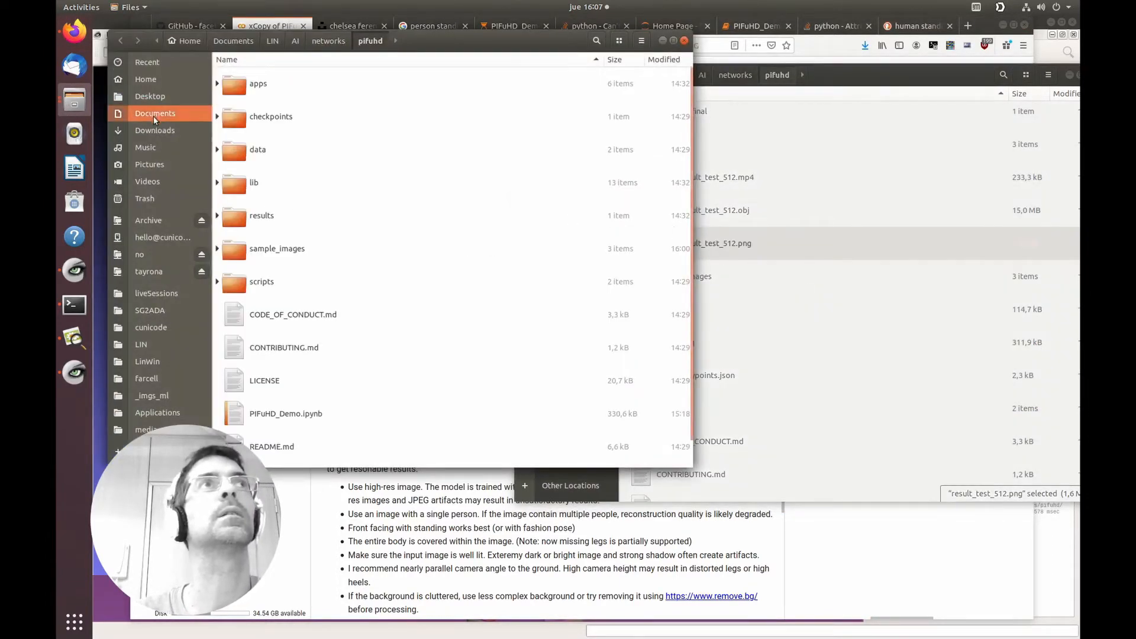
click(154, 130)
scroll(332, 367, down, 10)
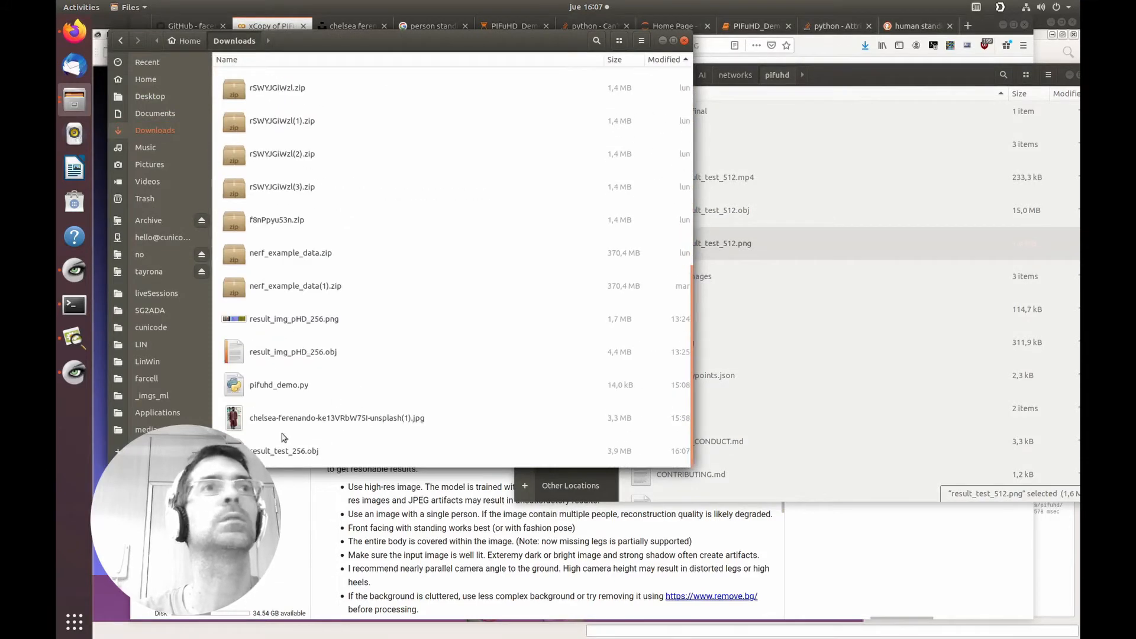
drag(268, 456, 725, 163)
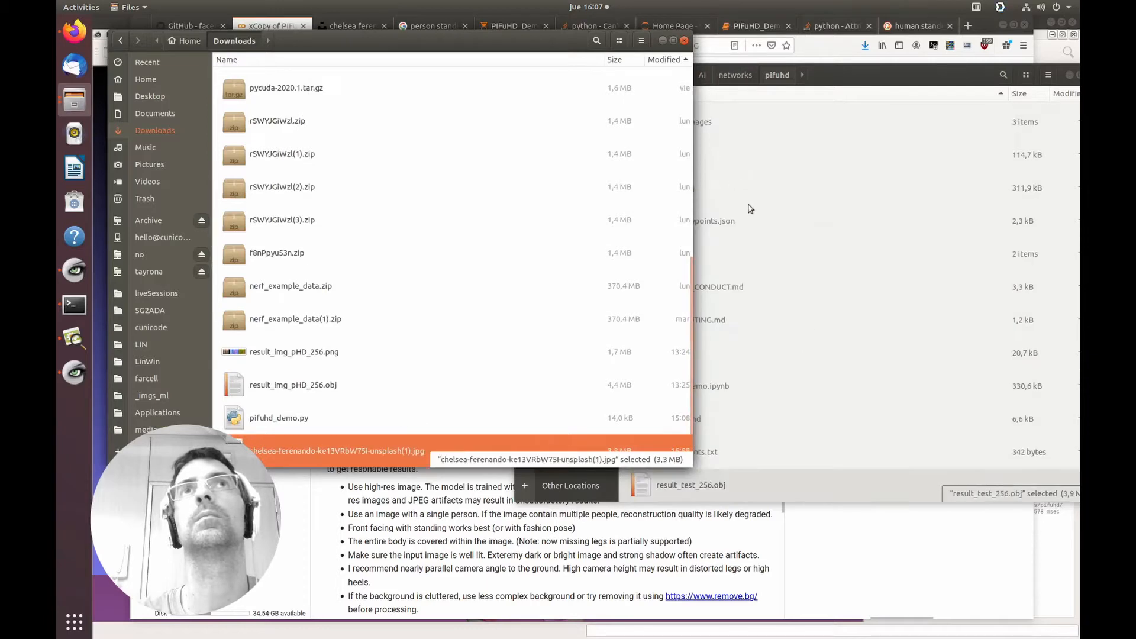
click(731, 476)
drag(648, 494, 695, 242)
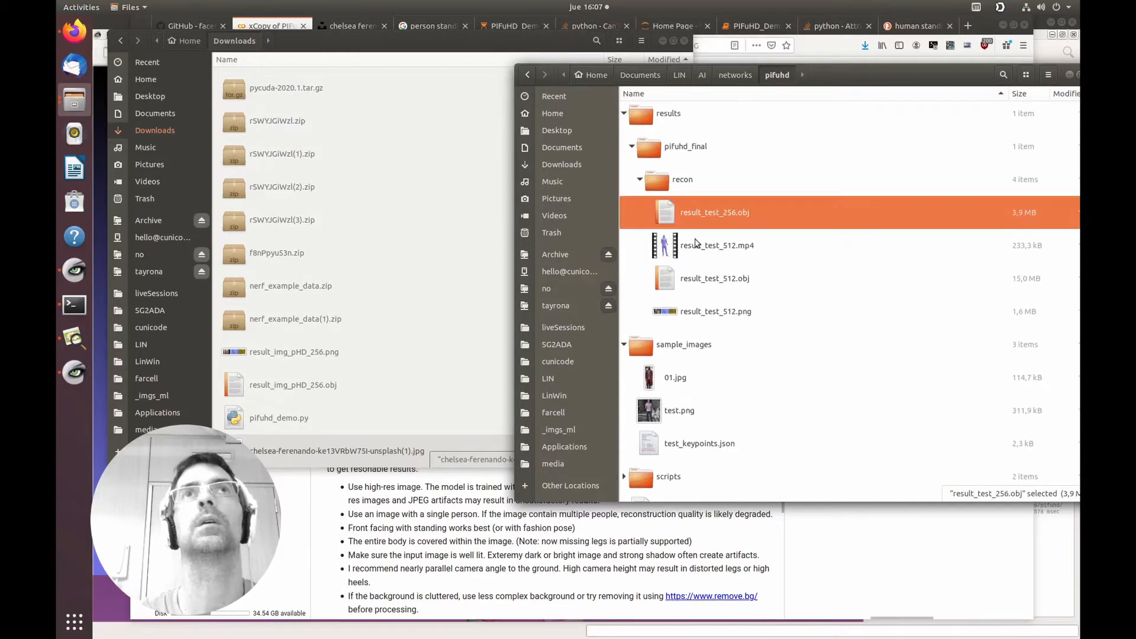
Add result_test_256.obj to the MeshLab project that already holds result_test_512, closing the extra MeshLab window opened for it.
double_click(683, 217)
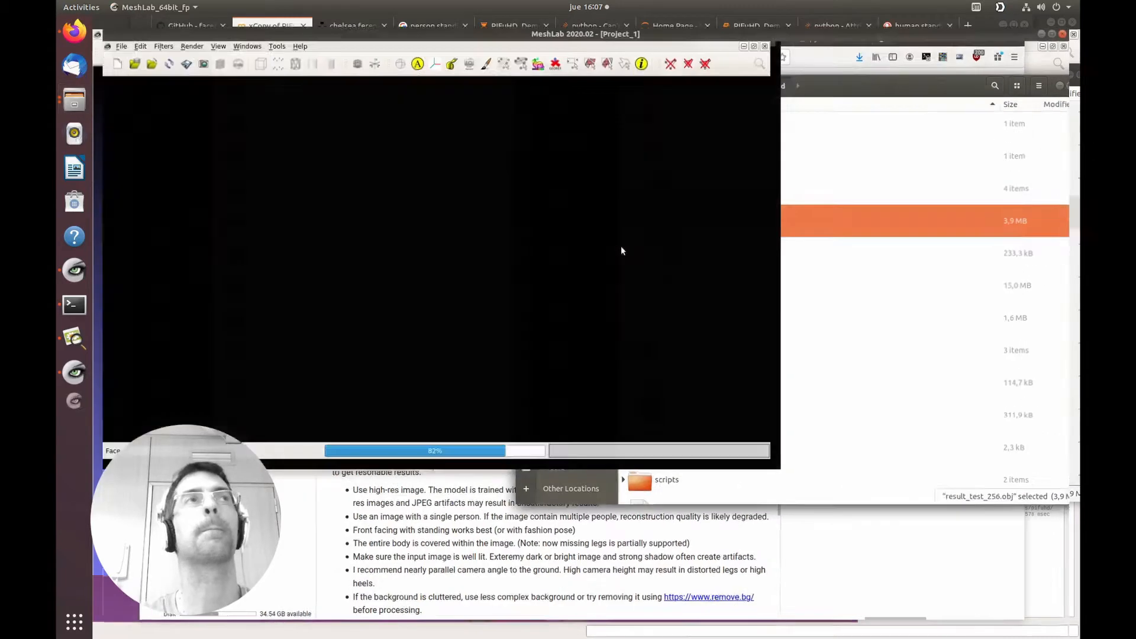
click(1073, 22)
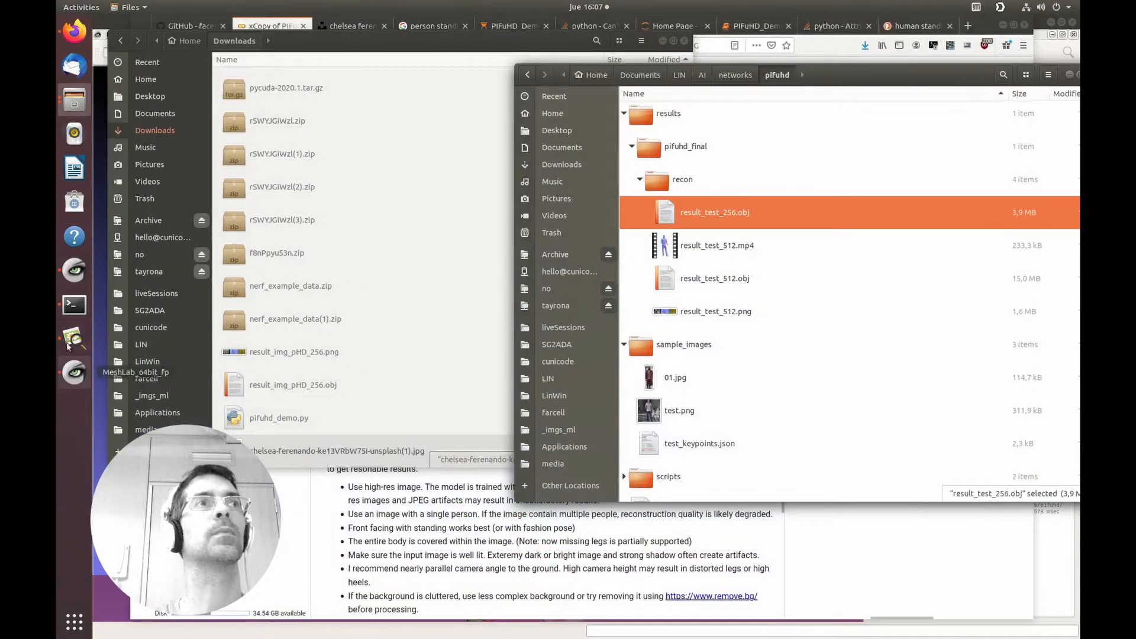
click(69, 371)
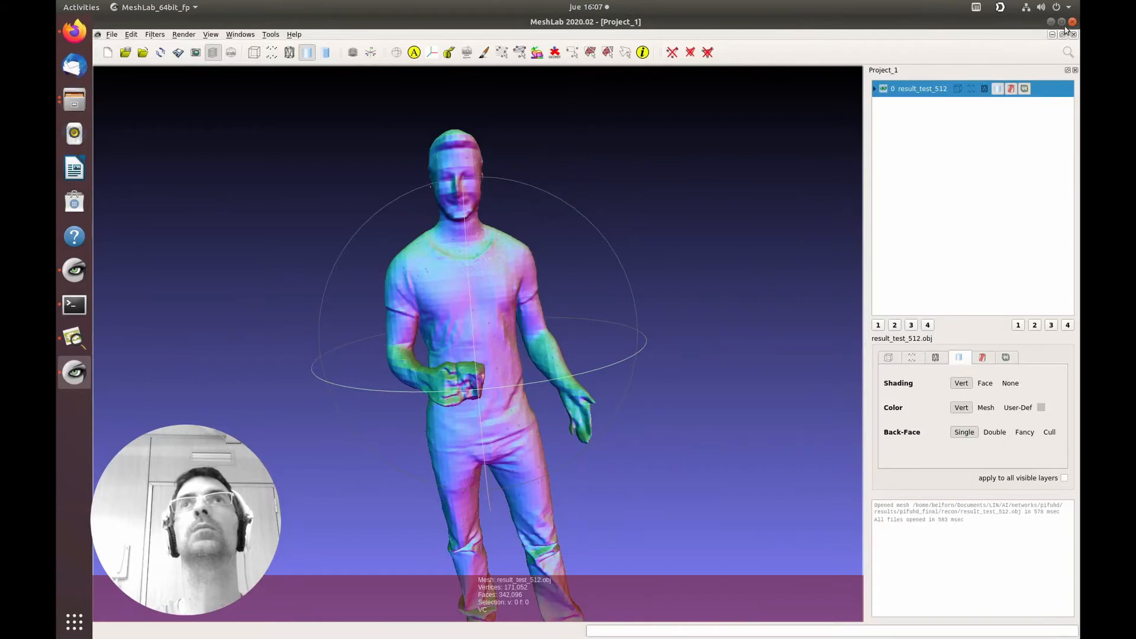
double_click(780, 22)
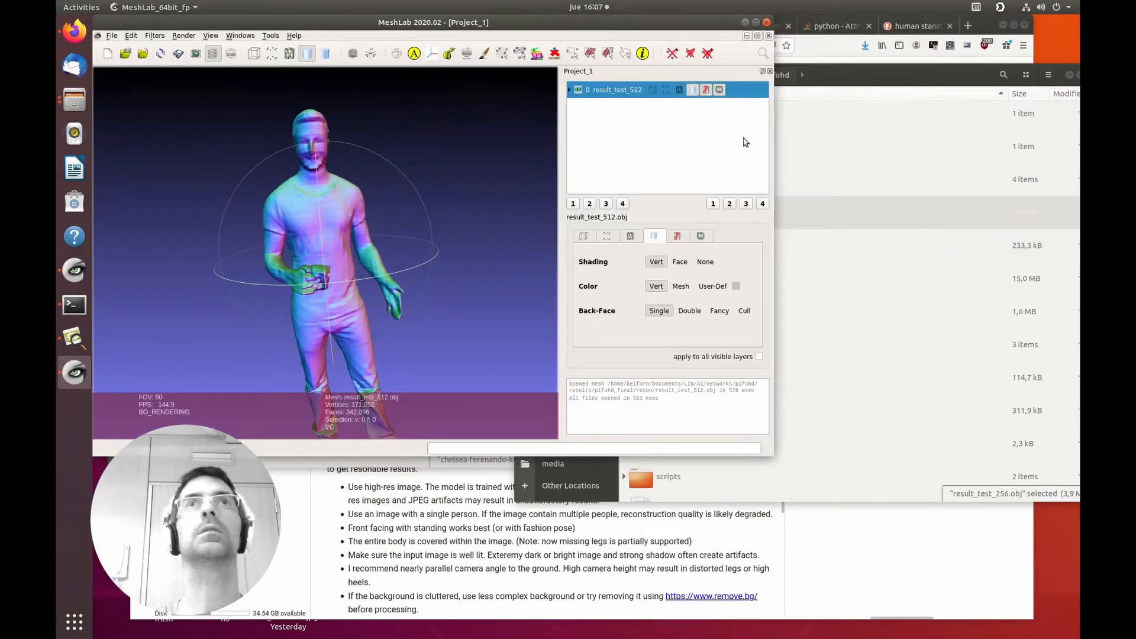
click(811, 219)
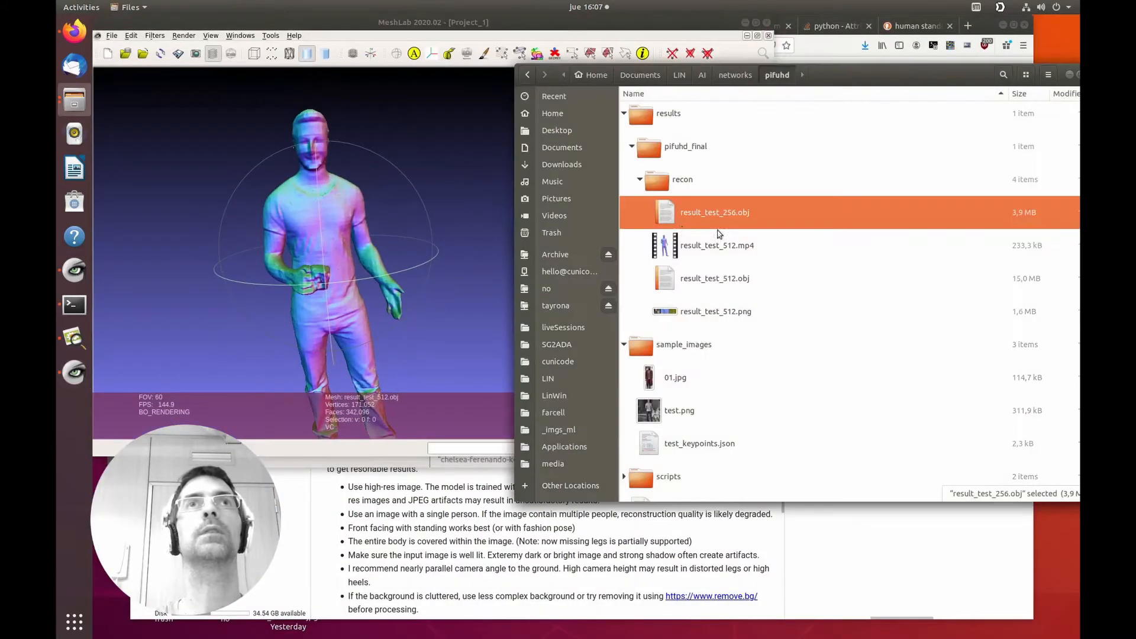
click(440, 239)
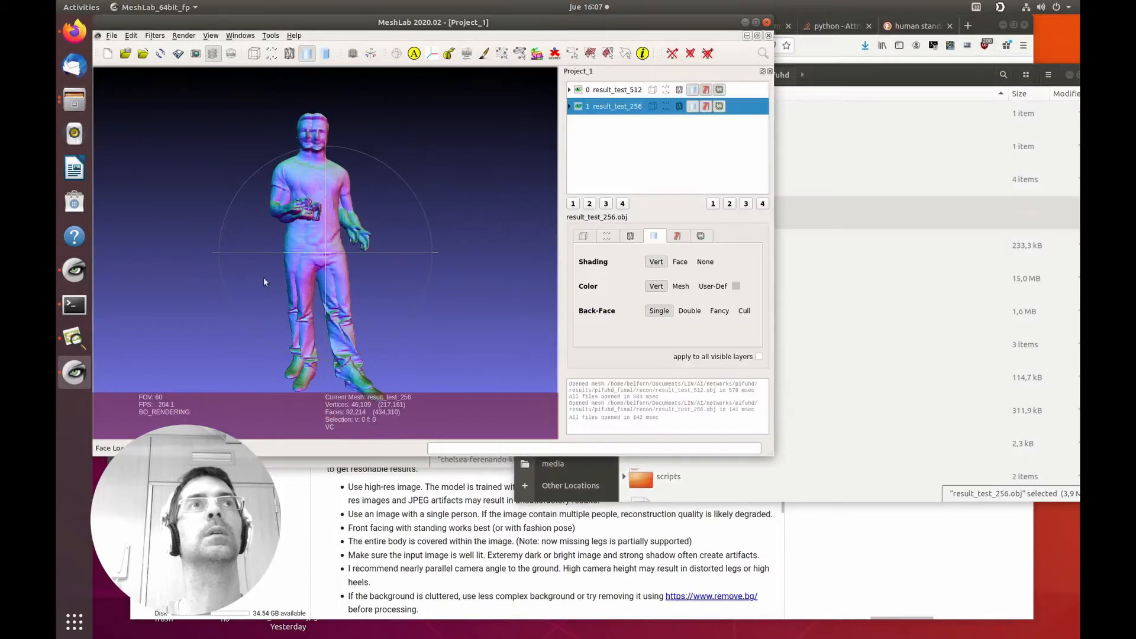
Examine the overlaid result_test_512 and result_test_256 meshes close up around the torso and hands.
drag(264, 279, 326, 200)
scroll(331, 225, down, 5)
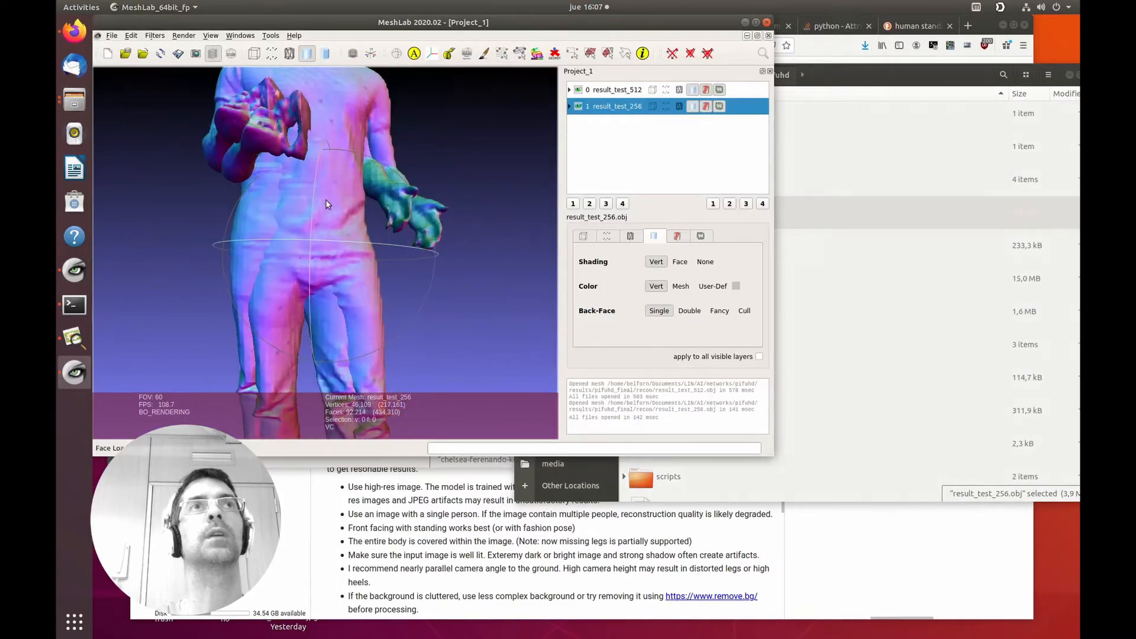
drag(324, 244, 326, 273)
middle_drag(343, 203, 349, 290)
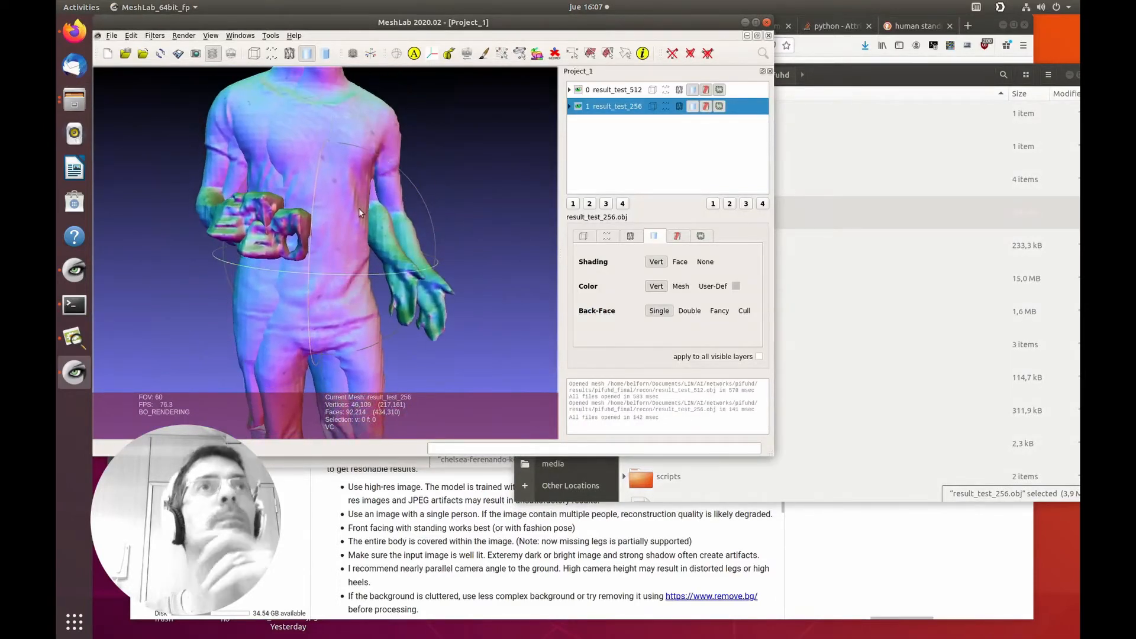
scroll(360, 197, up, 2)
scroll(360, 193, down, 3)
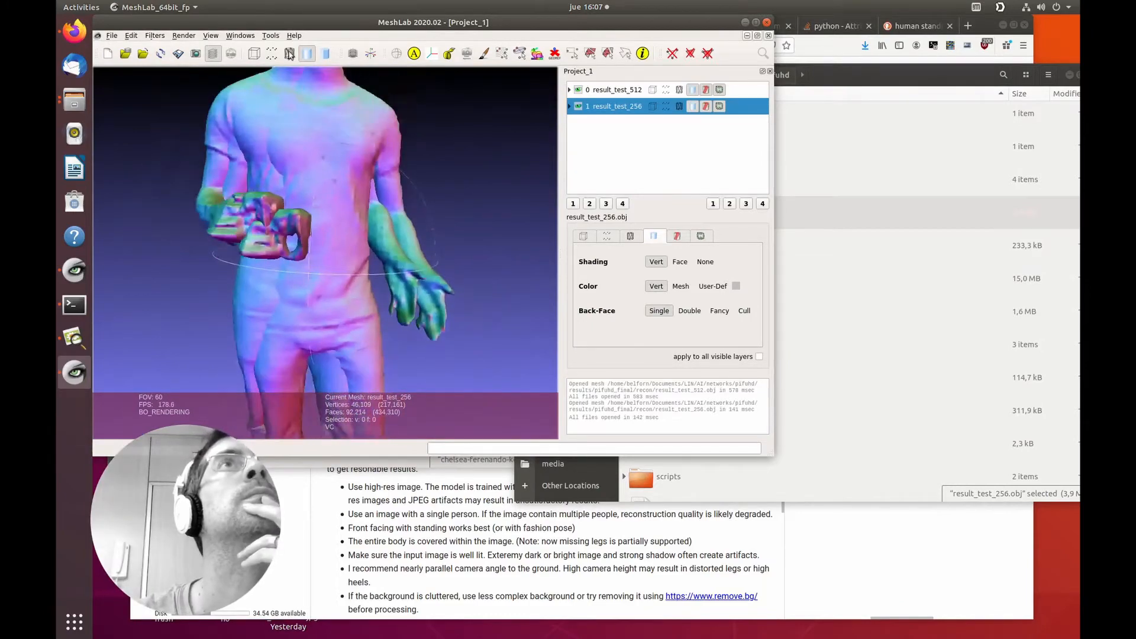
Inspect both meshes as wireframes around the torso, hide result_test_256, and return to the smooth-shaded display.
click(289, 54)
drag(254, 308, 160, 252)
drag(263, 231, 295, 300)
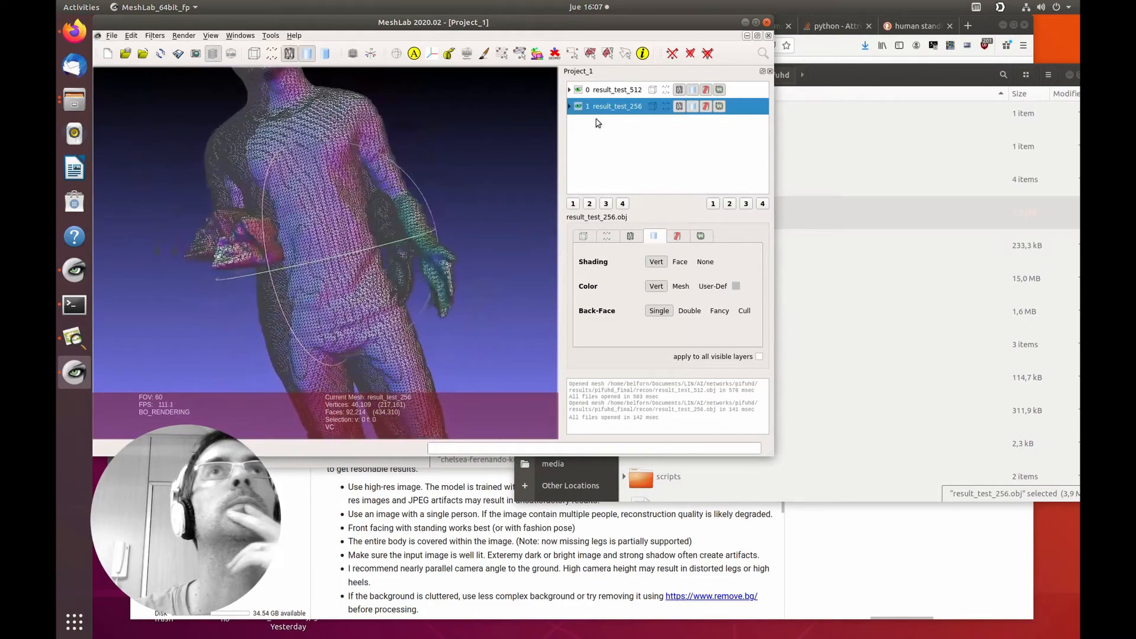
click(578, 107)
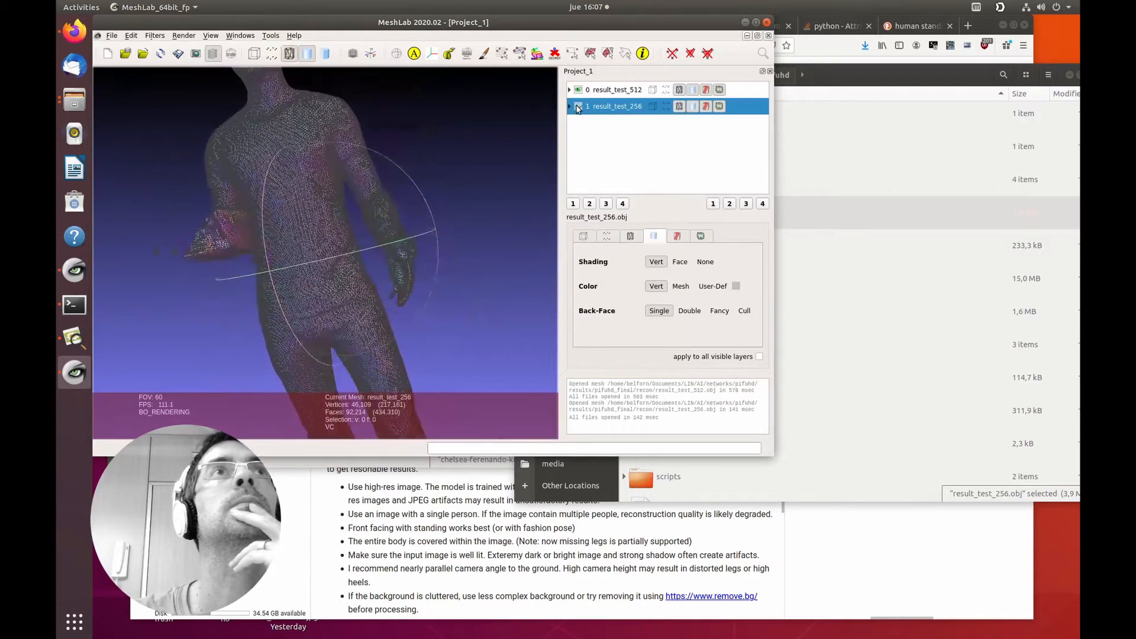
click(306, 55)
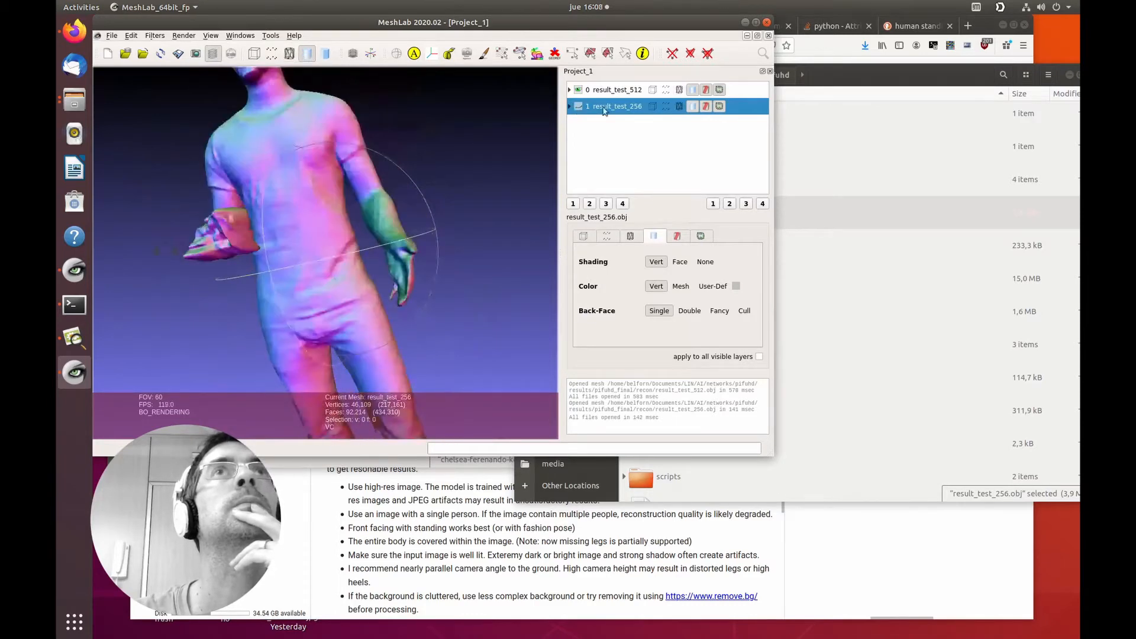
Toggle the visibility of result_test_256 and result_test_512 to compare them, leaving only result_test_512 shown.
click(579, 107)
click(580, 89)
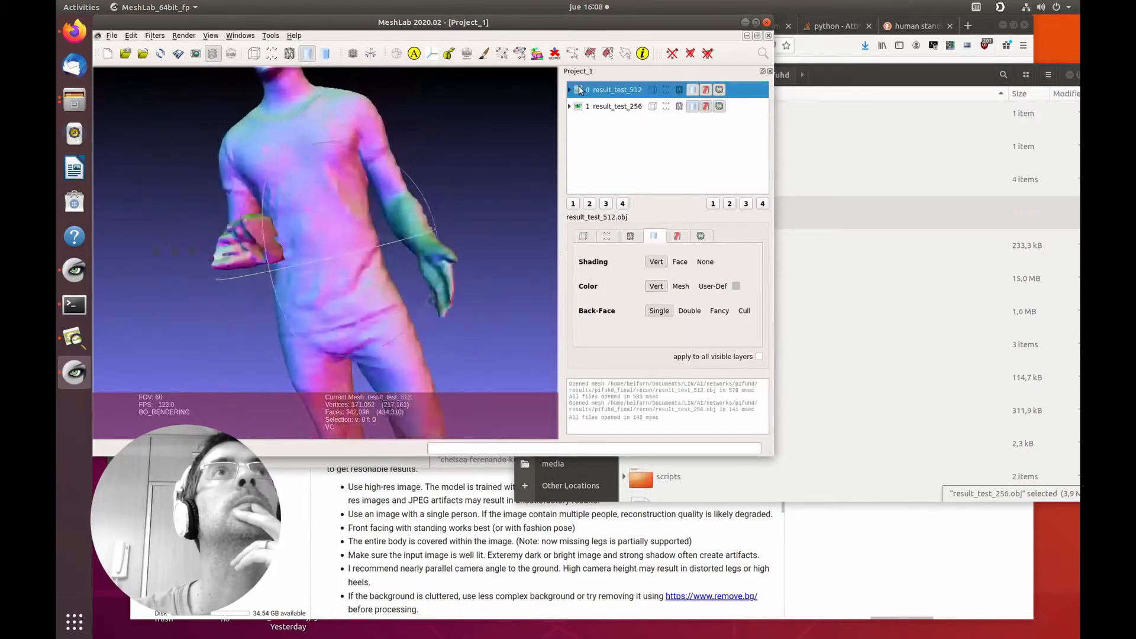
click(580, 90)
click(578, 106)
click(578, 93)
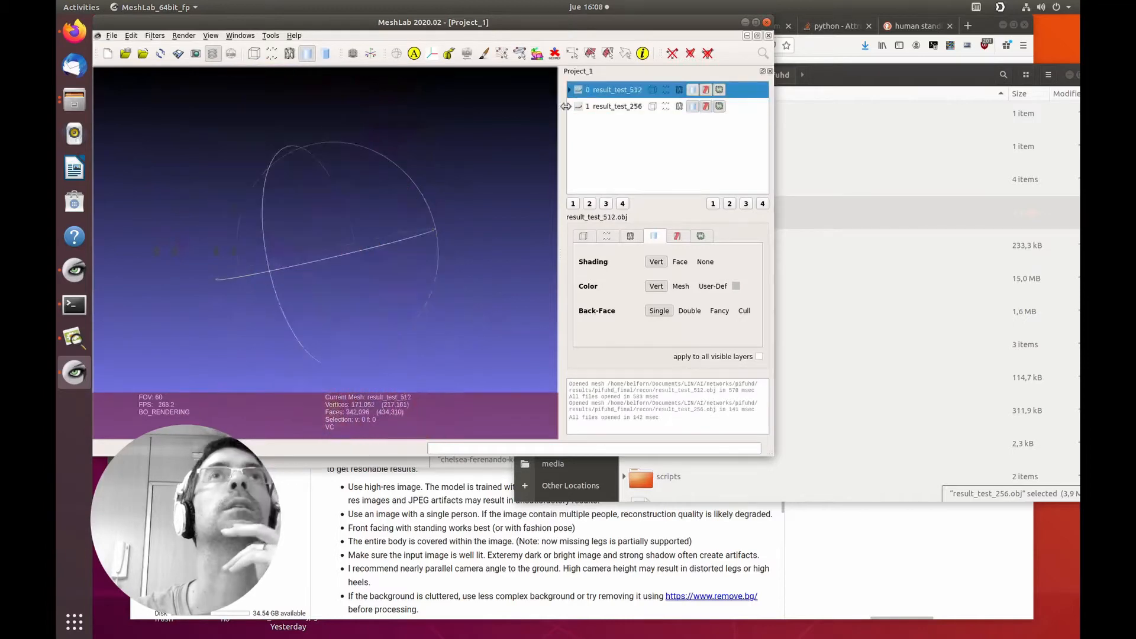
click(579, 90)
Compare the chest and shoulder detail of result_test_512 with that of result_test_256, showing one mesh at a time, and close MeshLab.
drag(354, 232, 386, 195)
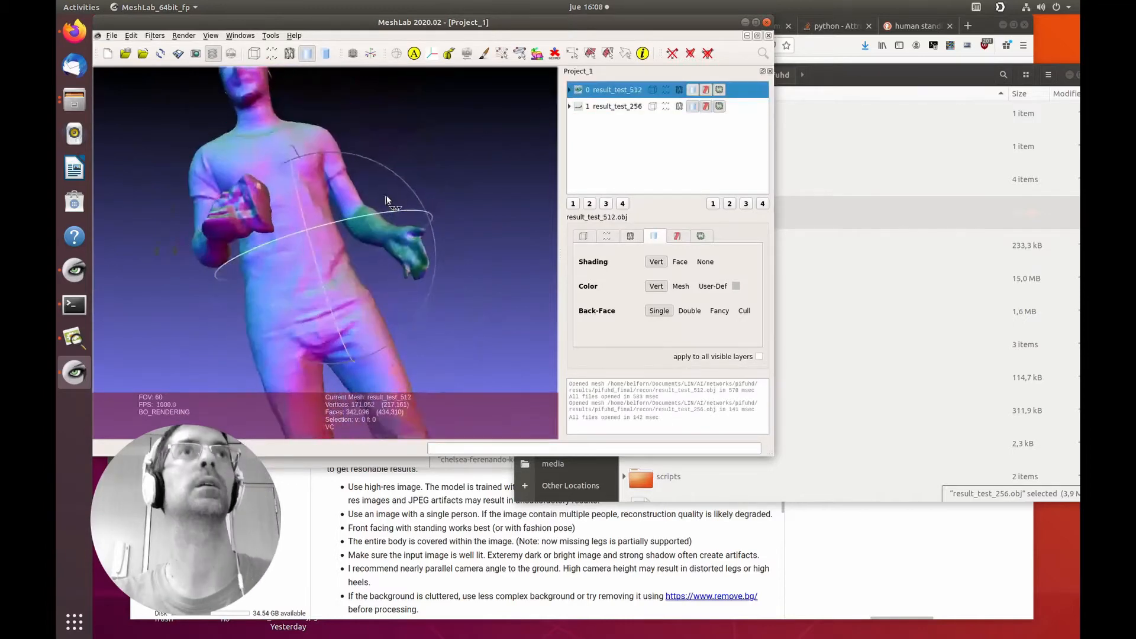
drag(405, 246, 275, 224)
scroll(358, 257, up, 8)
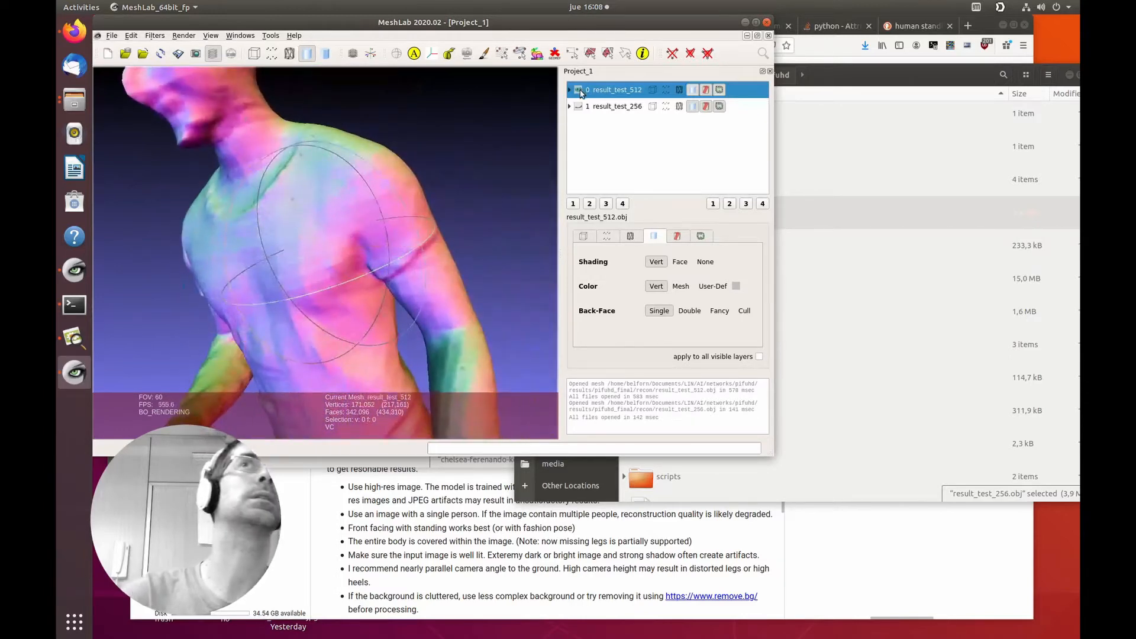
click(579, 90)
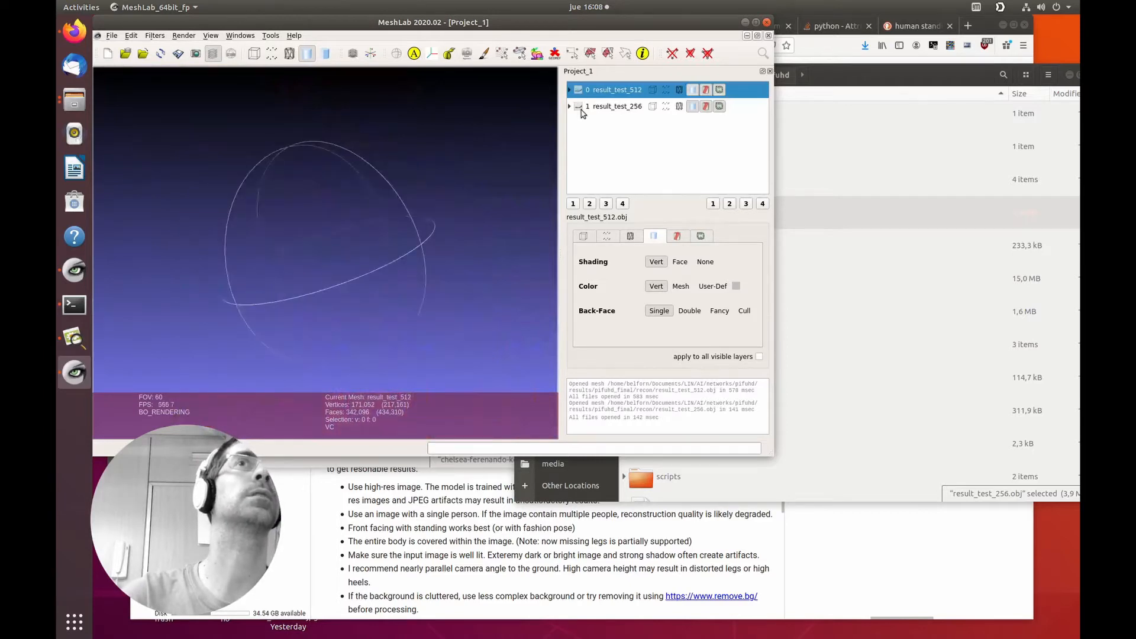
click(579, 107)
drag(367, 282, 402, 257)
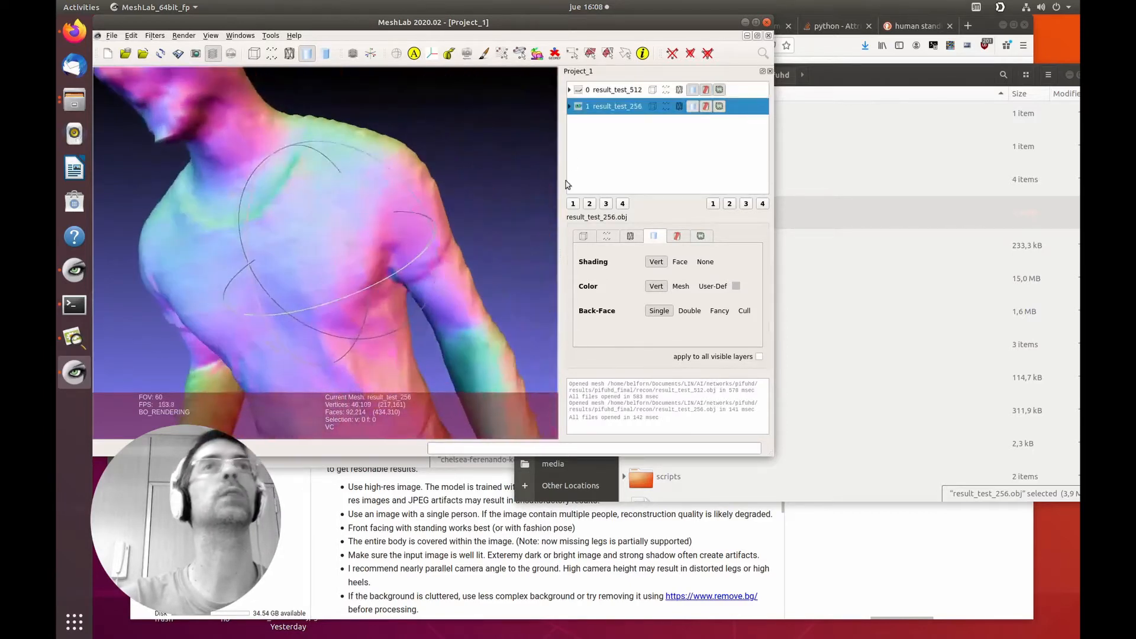
click(768, 23)
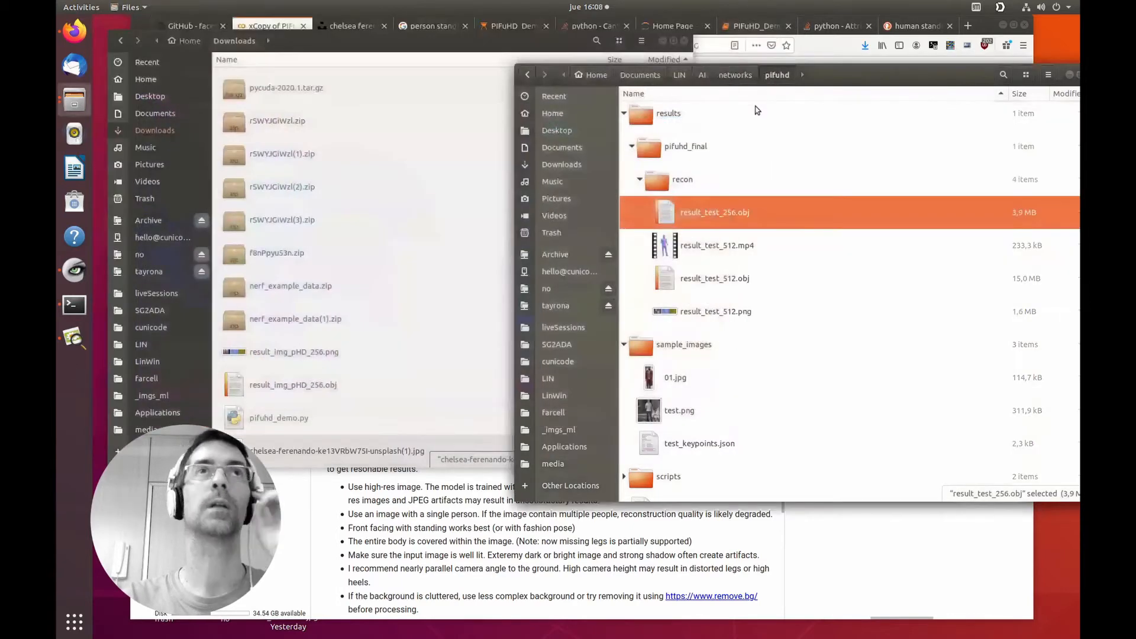
Bring up the Terminal, select the sample_images folder in Files, and narrow the Files window to clear the Terminal.
click(74, 305)
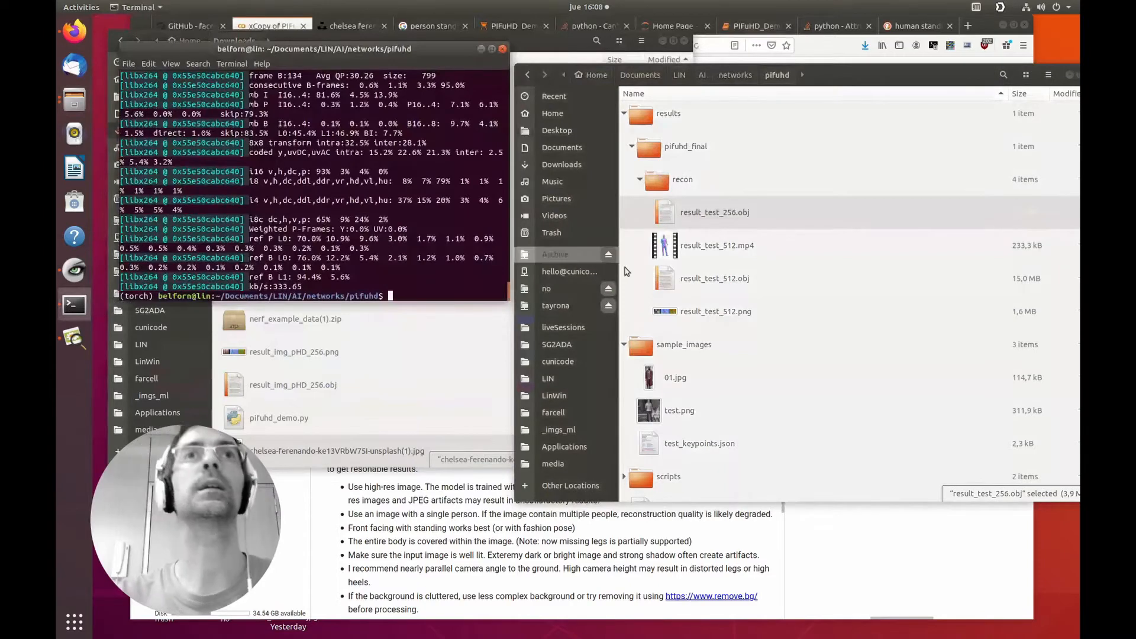
click(663, 378)
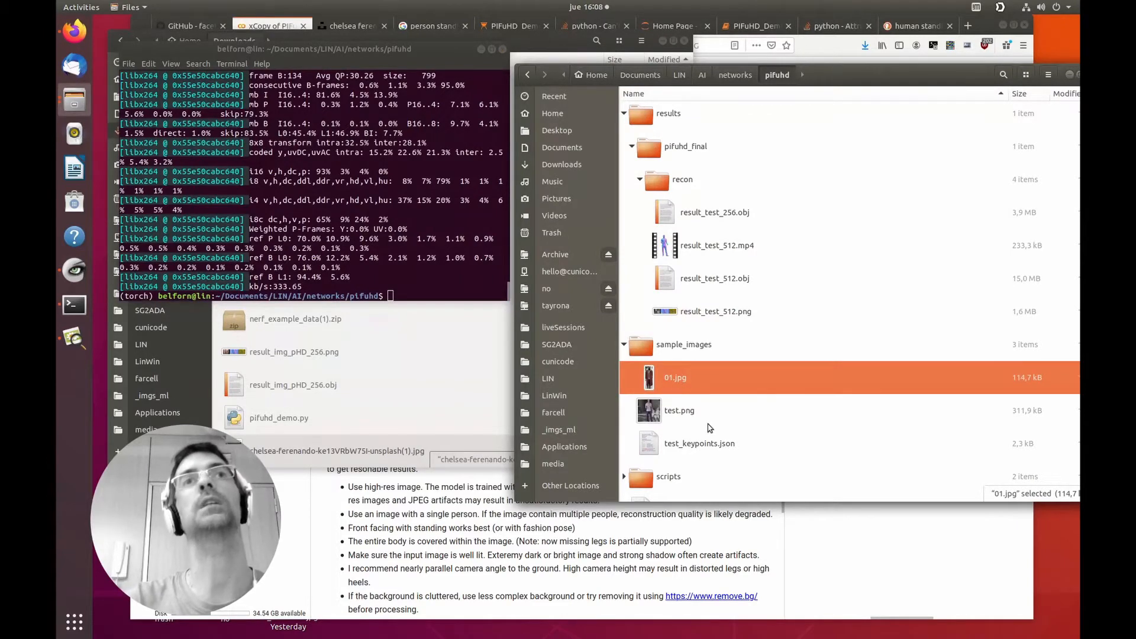
scroll(716, 402, down, 1)
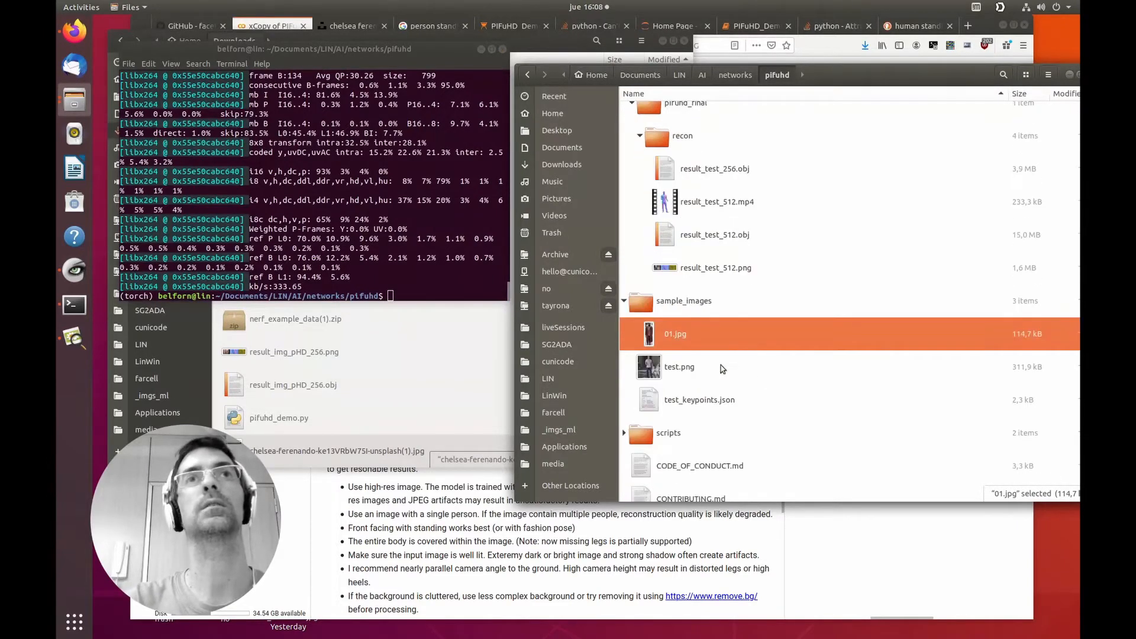
click(689, 303)
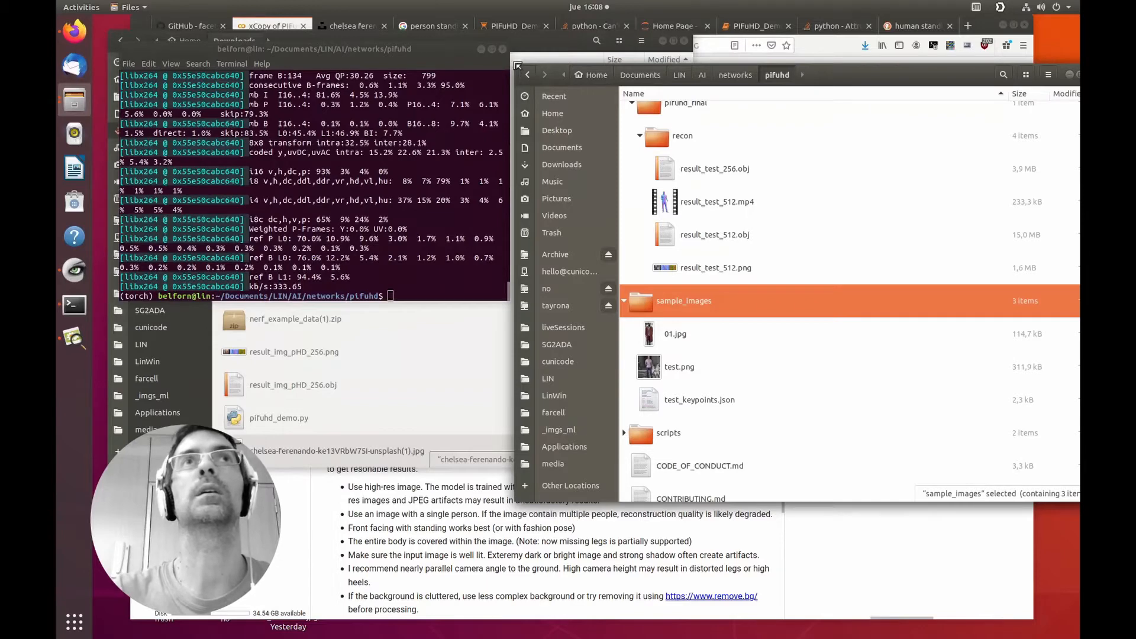
drag(518, 65, 665, 55)
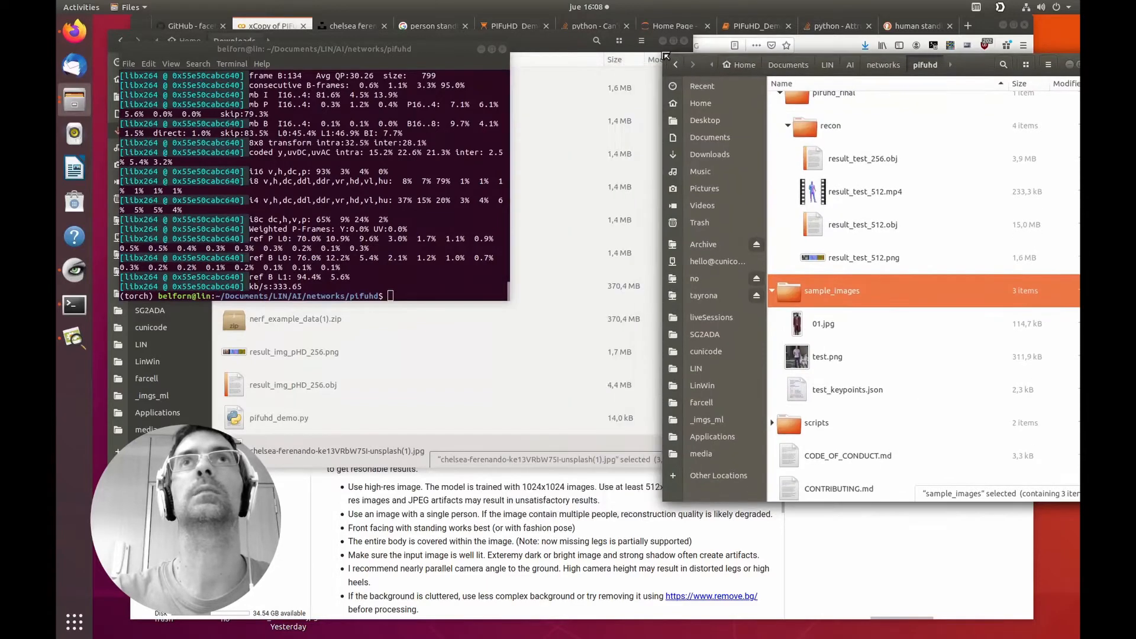
click(390, 251)
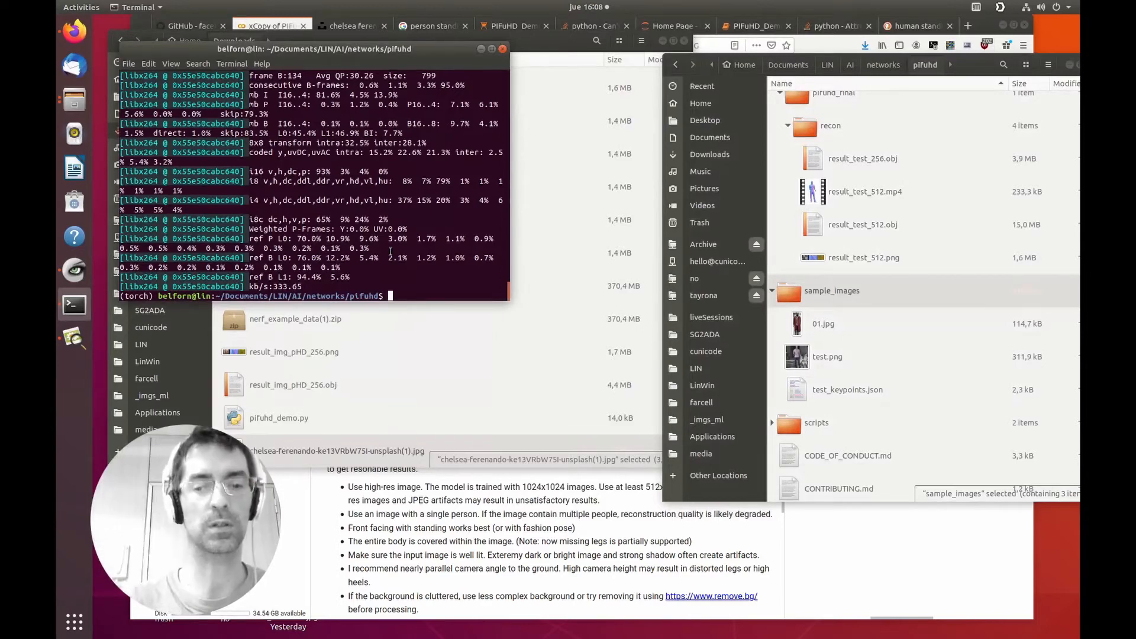
text(sh ./scripts/demo.sh)
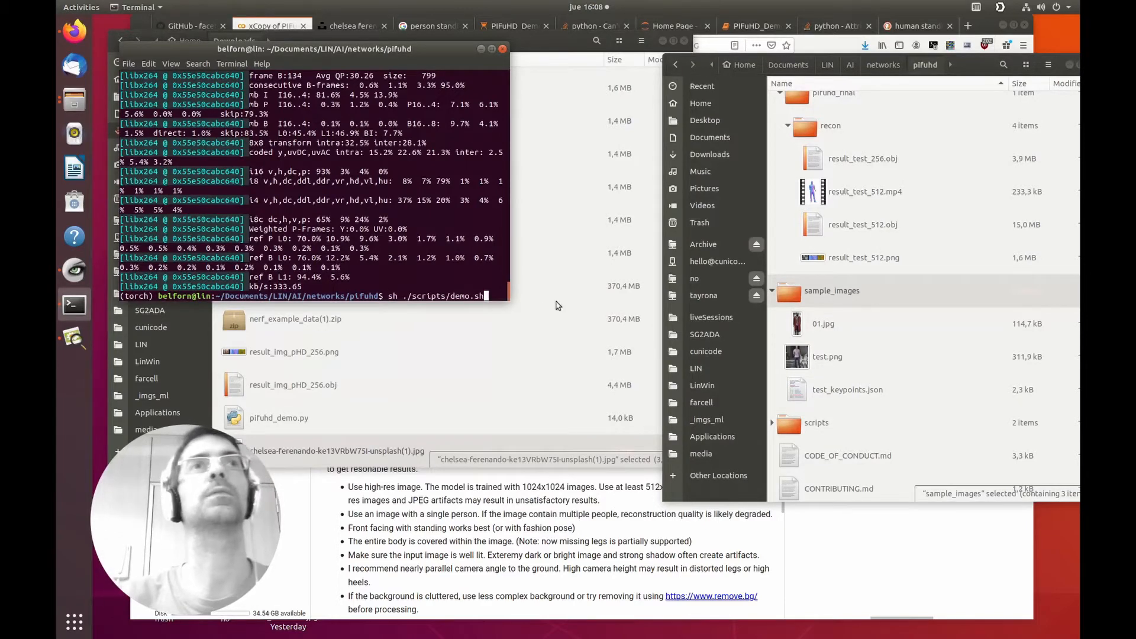
key(ctrl+u)
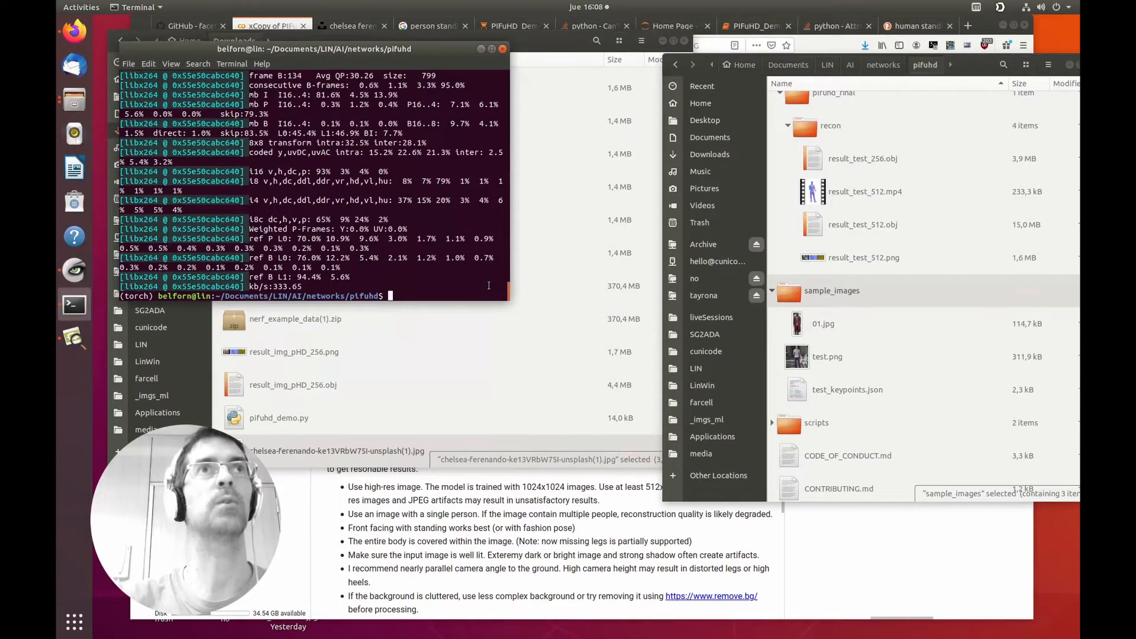
Launch Sublime Text, show the demo.sh script, and select apps.simple_test in its first python command.
click(75, 622)
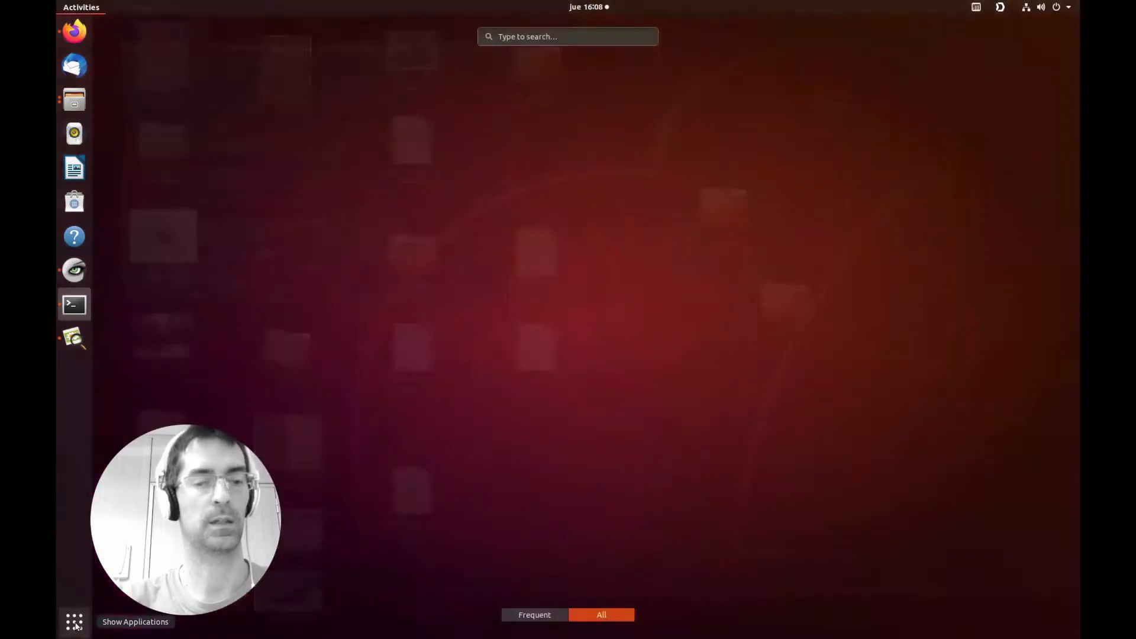
text(subl)
key(Return)
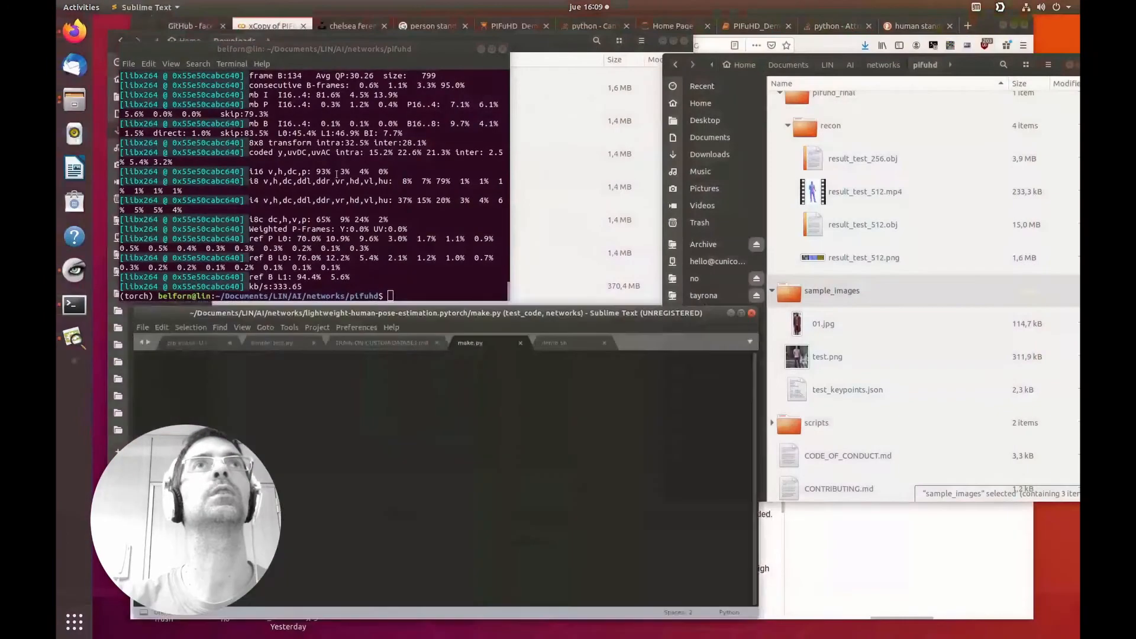
click(563, 333)
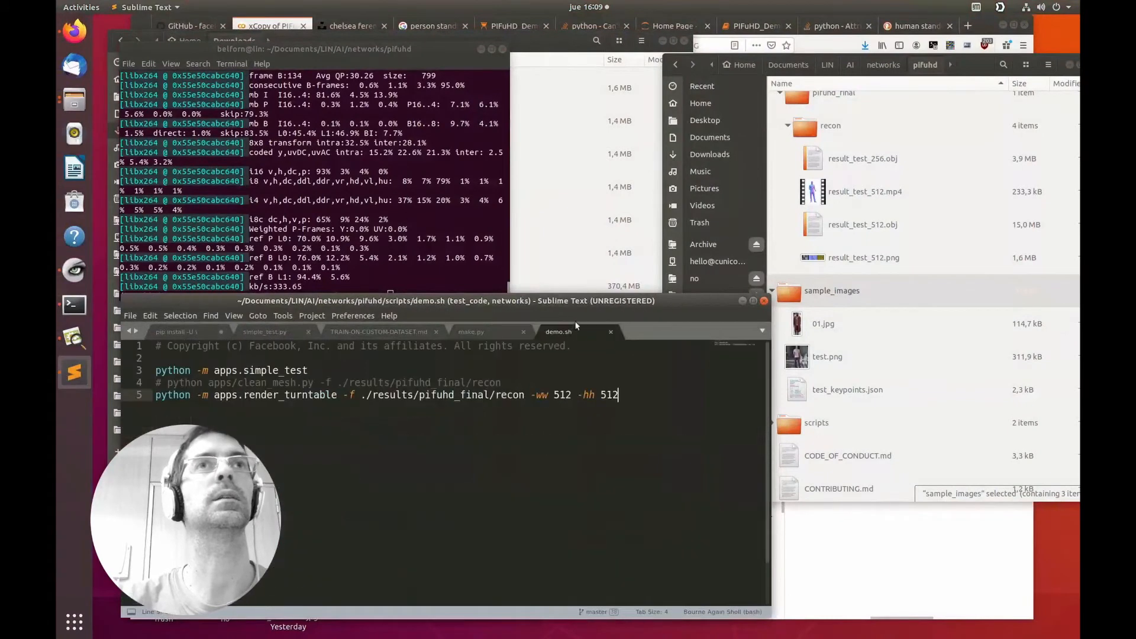
click(207, 361)
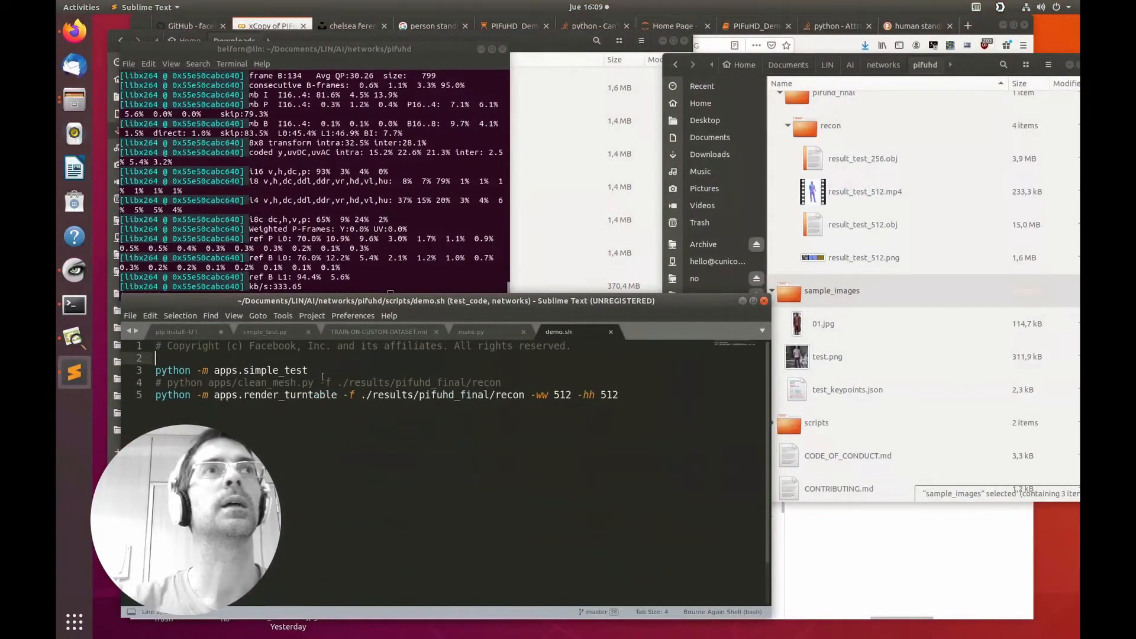
drag(308, 371, 214, 371)
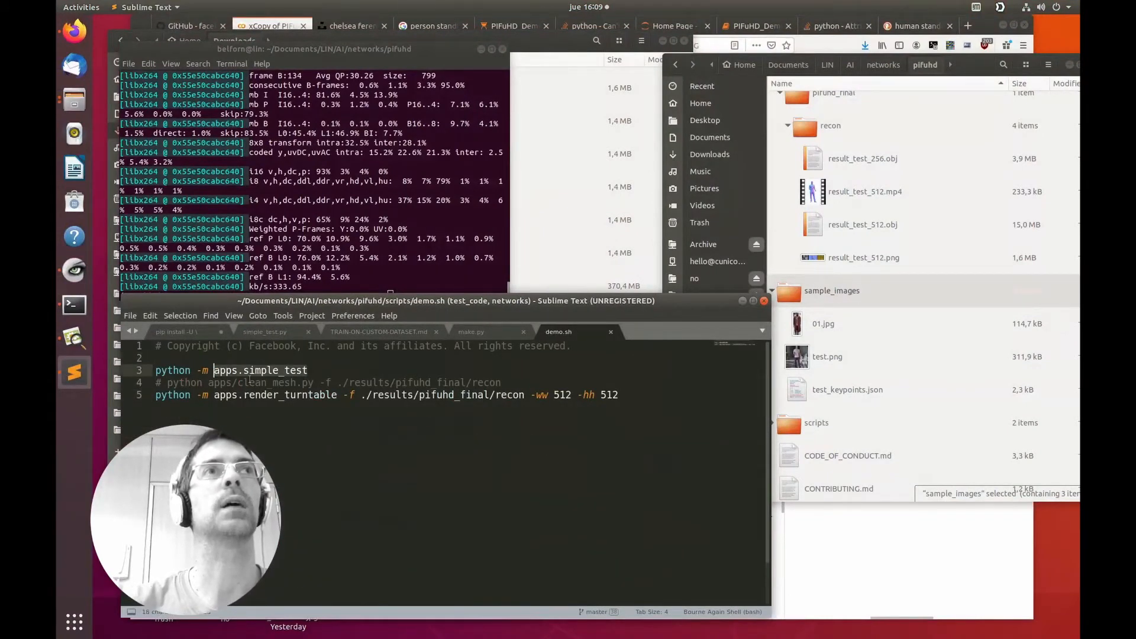
Expand the apps folder of pifuhd in Files and open simple_test.py in Sublime Text.
click(882, 141)
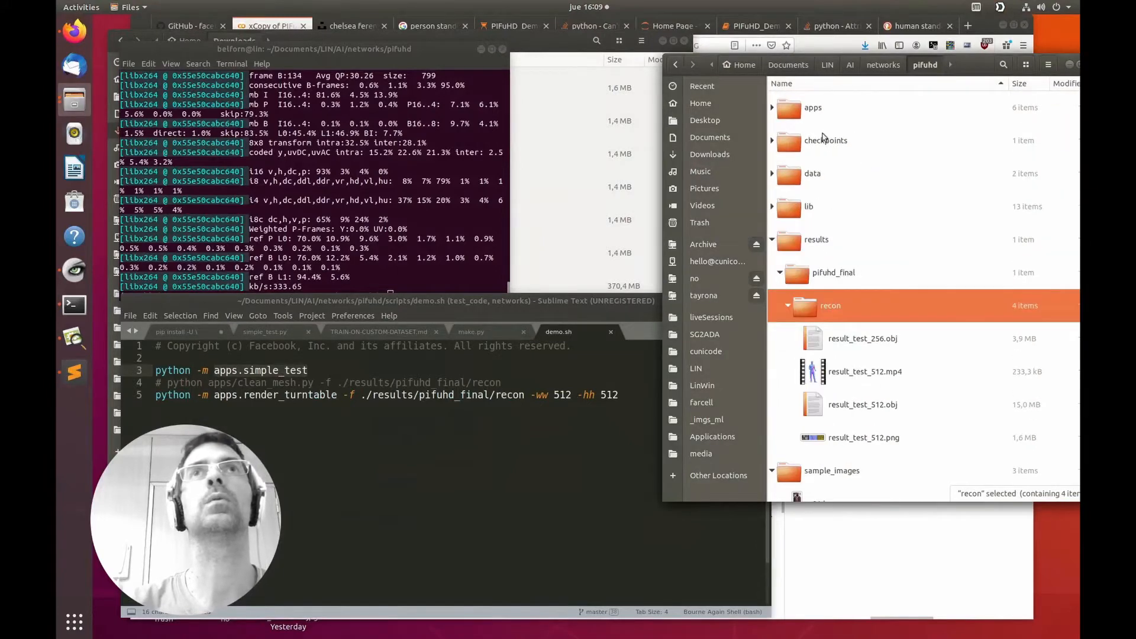
click(773, 107)
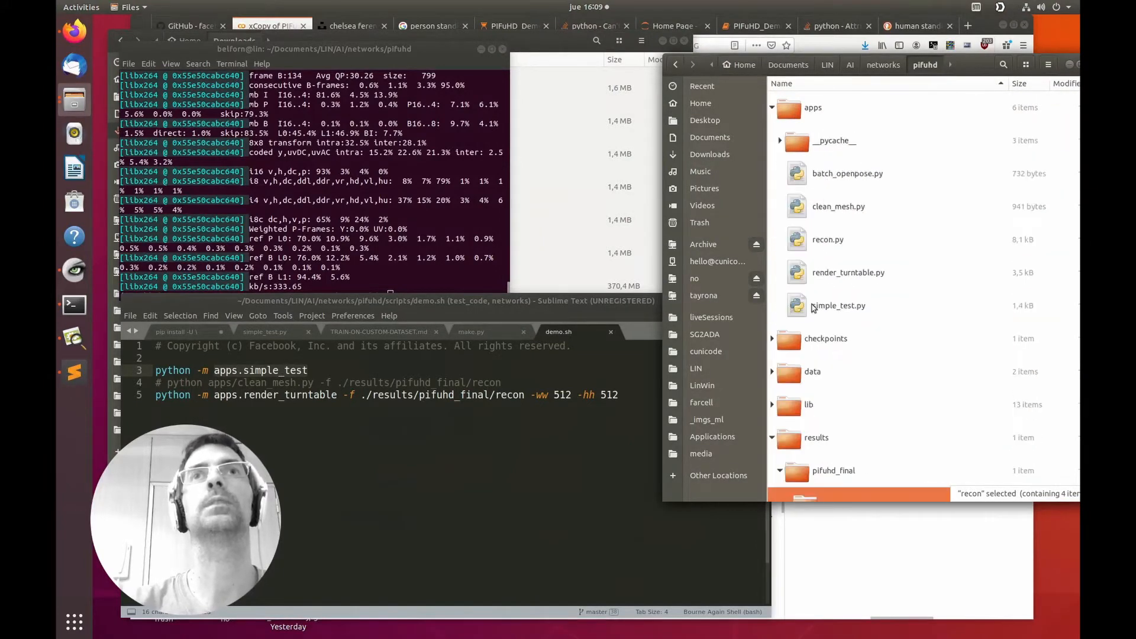
drag(814, 308, 420, 460)
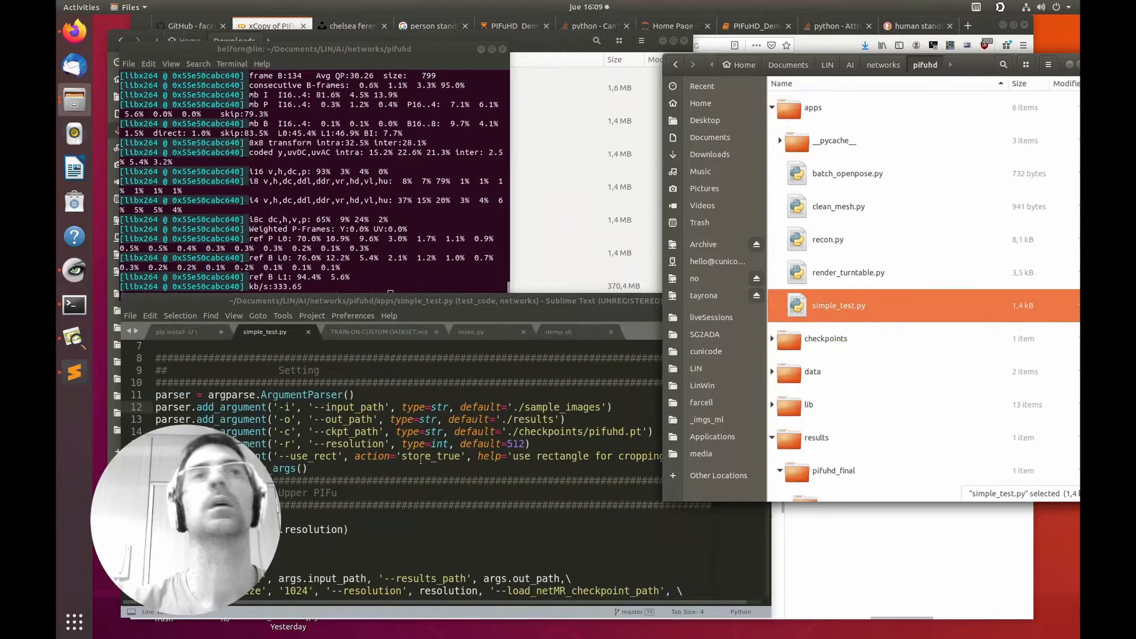
Review the argument defaults in simple_test.py, especially --resolution, and look at demo.sh and TRAIN-ON-CUSTOM-DATASET.md.
click(381, 463)
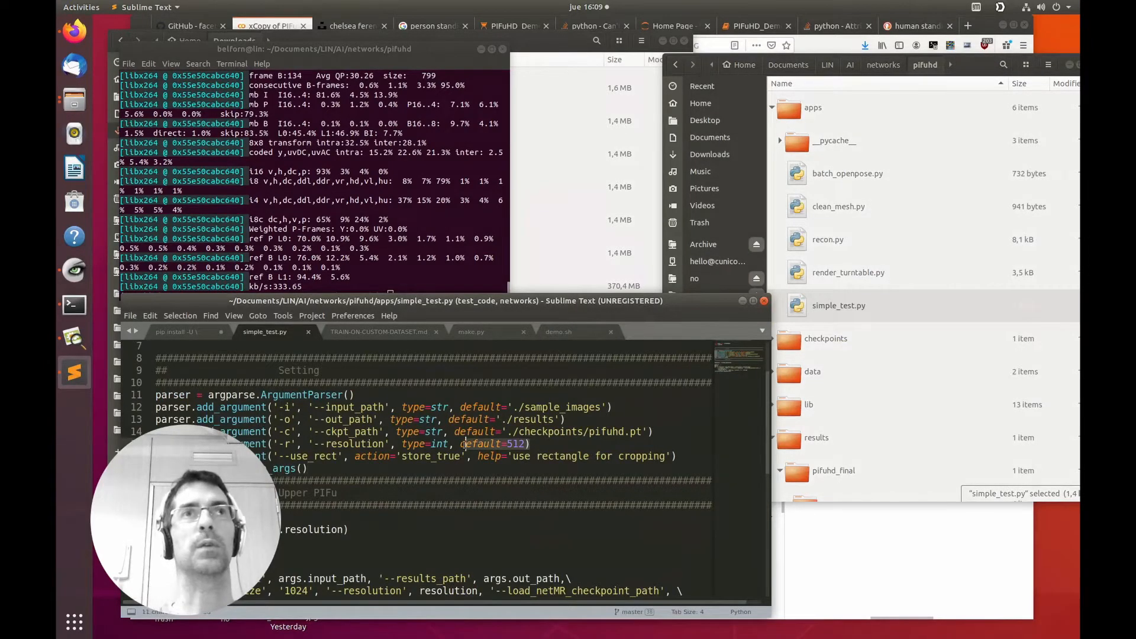
click(379, 444)
scroll(407, 445, down, 2)
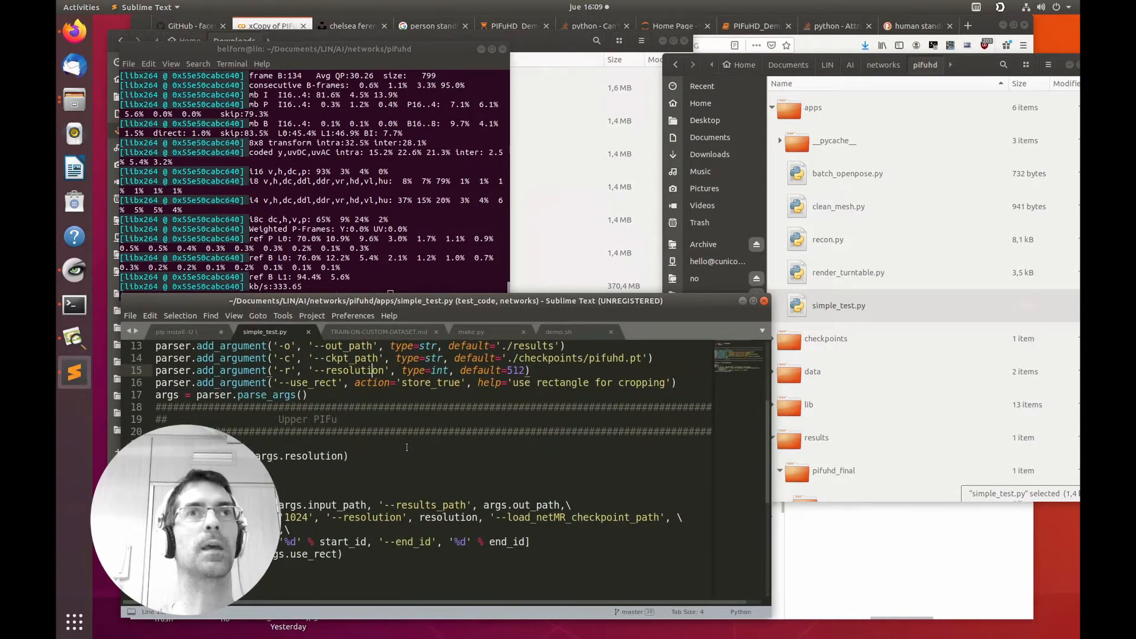
scroll(407, 447, down, 2)
scroll(285, 482, up, 6)
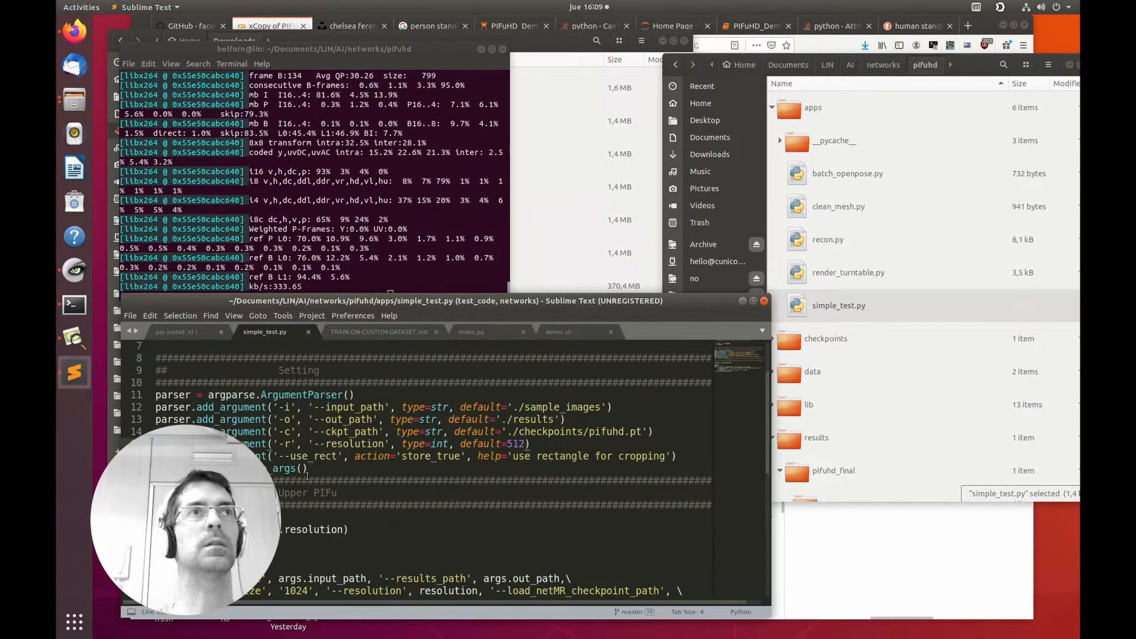
scroll(308, 477, down, 3)
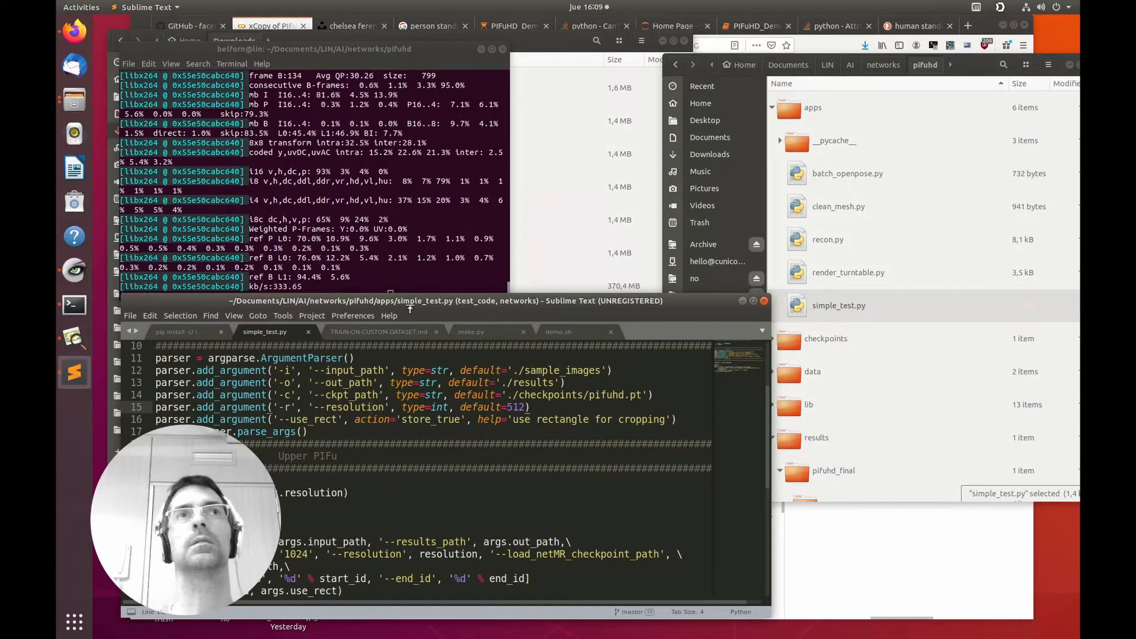
click(559, 332)
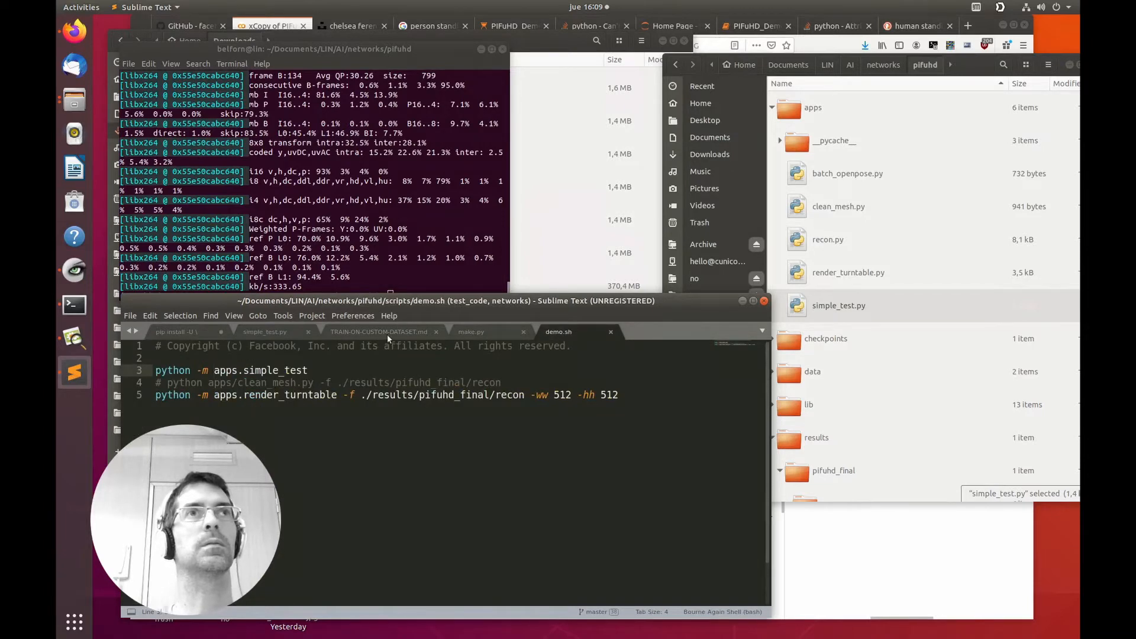
click(370, 330)
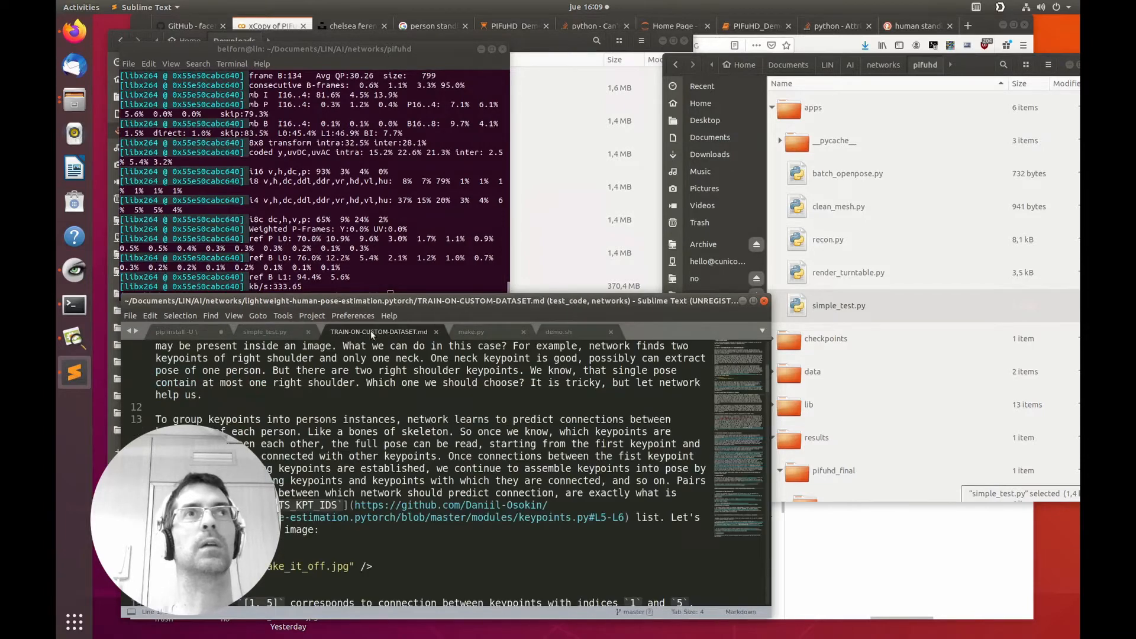
Show demo.sh in Sublime Text, then switch to Colab in Firefox and open test_keypoints.json from the sample_images folder.
click(556, 331)
click(851, 306)
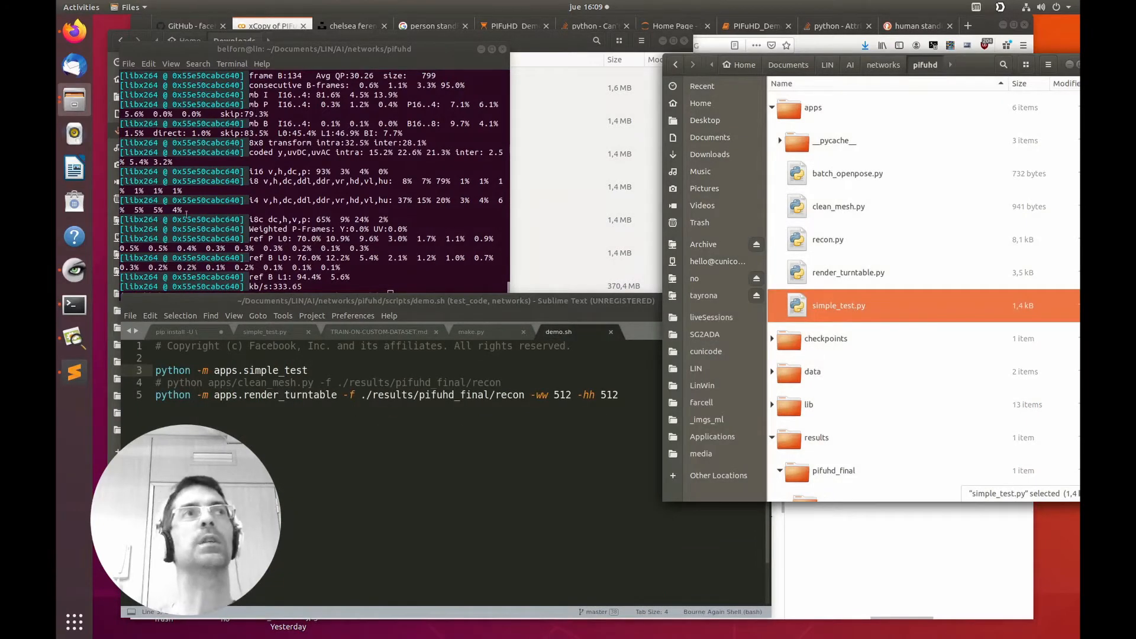
click(79, 38)
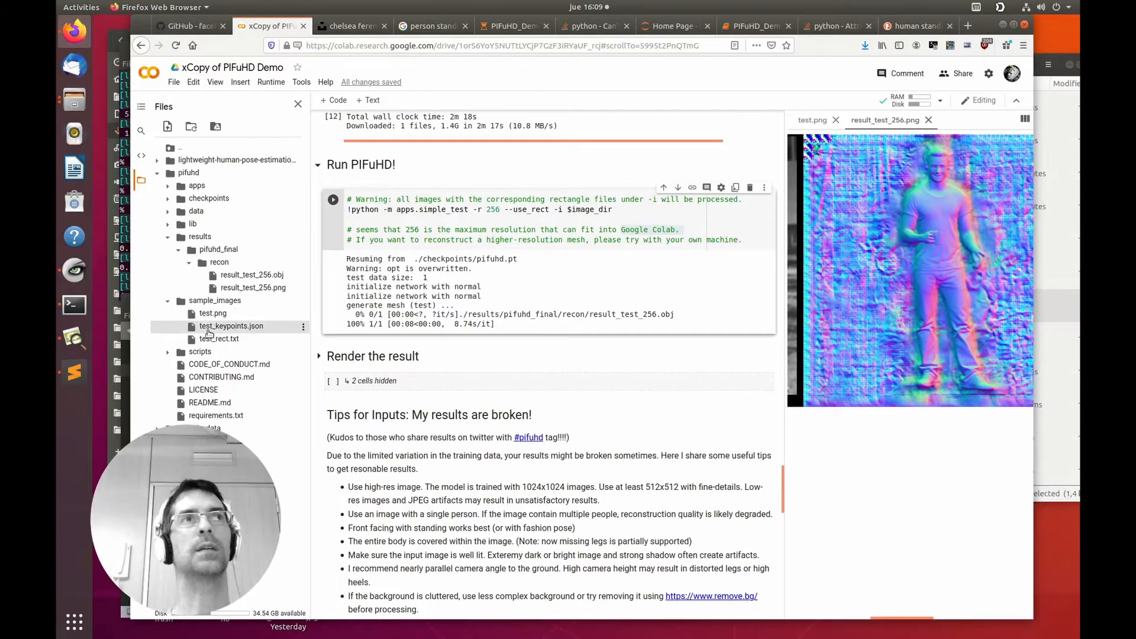
double_click(238, 332)
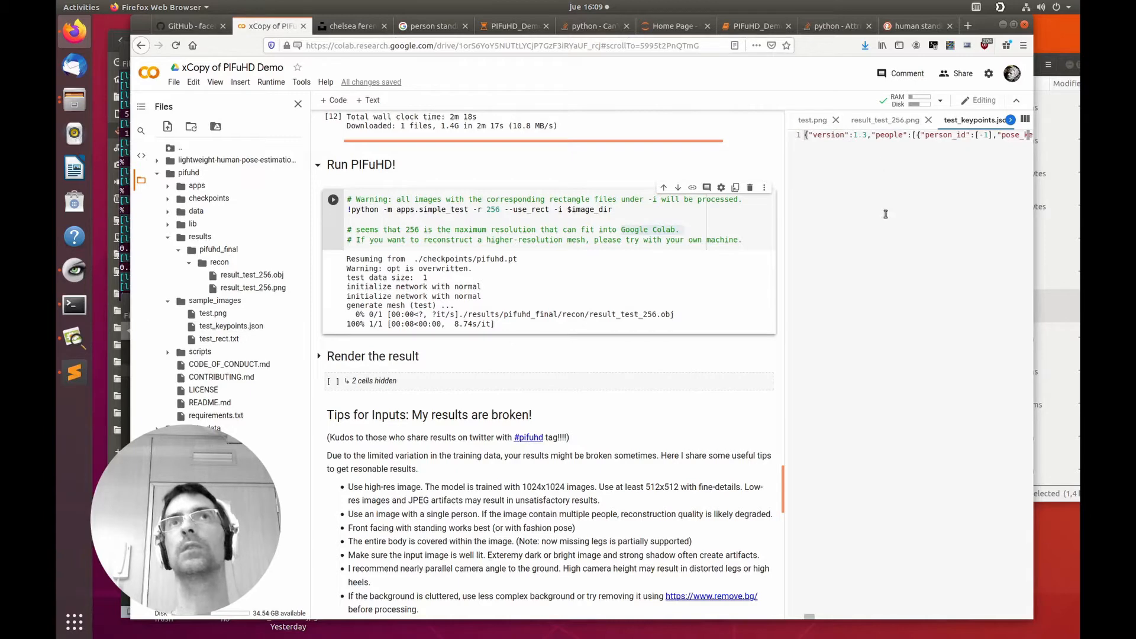
click(875, 135)
shift+click(1000, 135)
Open the local test_keypoints.json from pifuhd's sample_images folder in Files, highlight its keypoint data, and close it.
click(1059, 231)
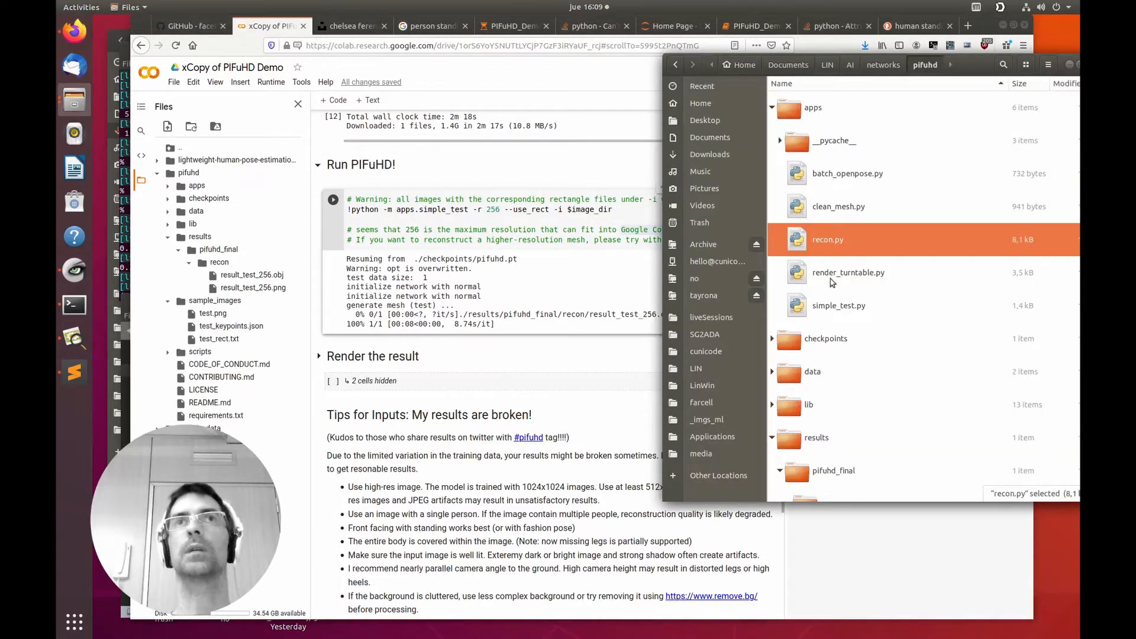
click(828, 285)
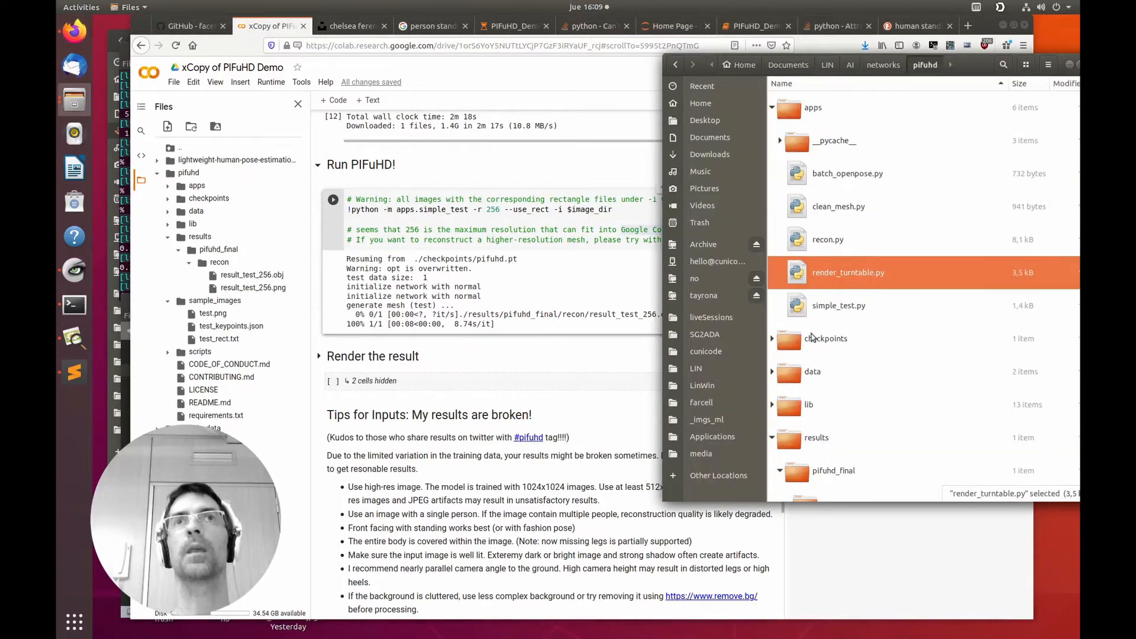
scroll(814, 349, down, 10)
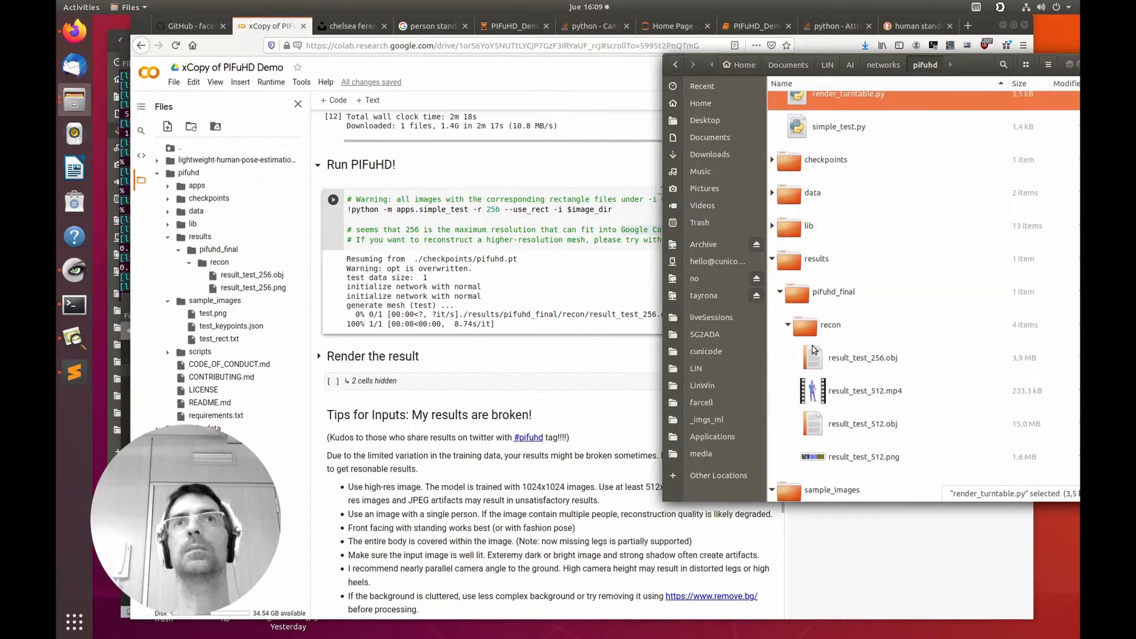
click(841, 410)
double_click(841, 410)
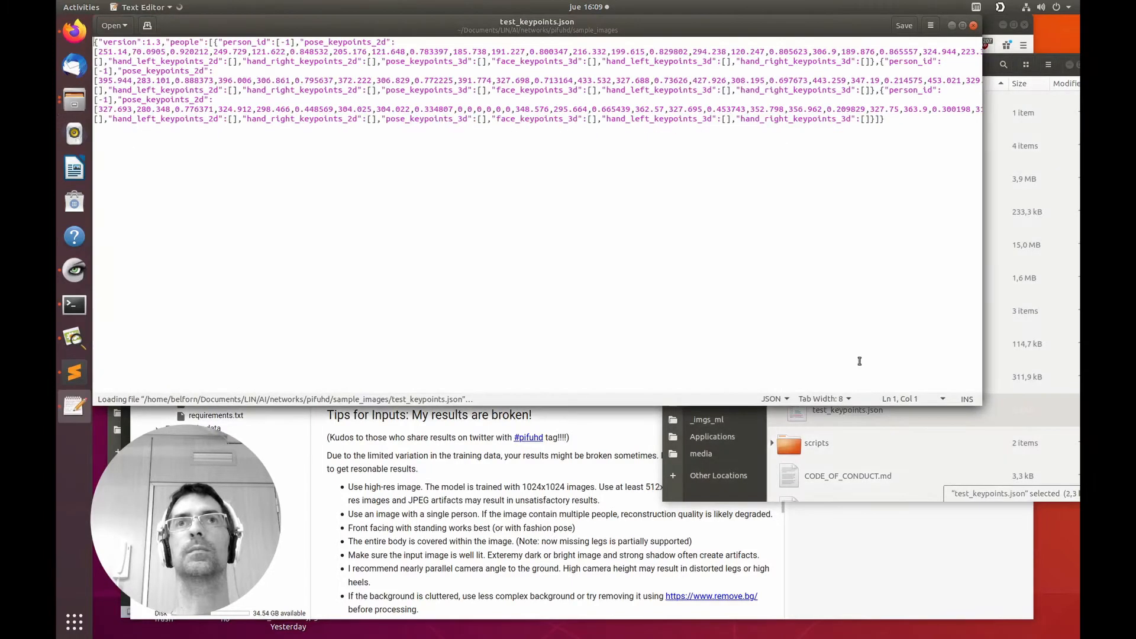
drag(695, 152, 353, 42)
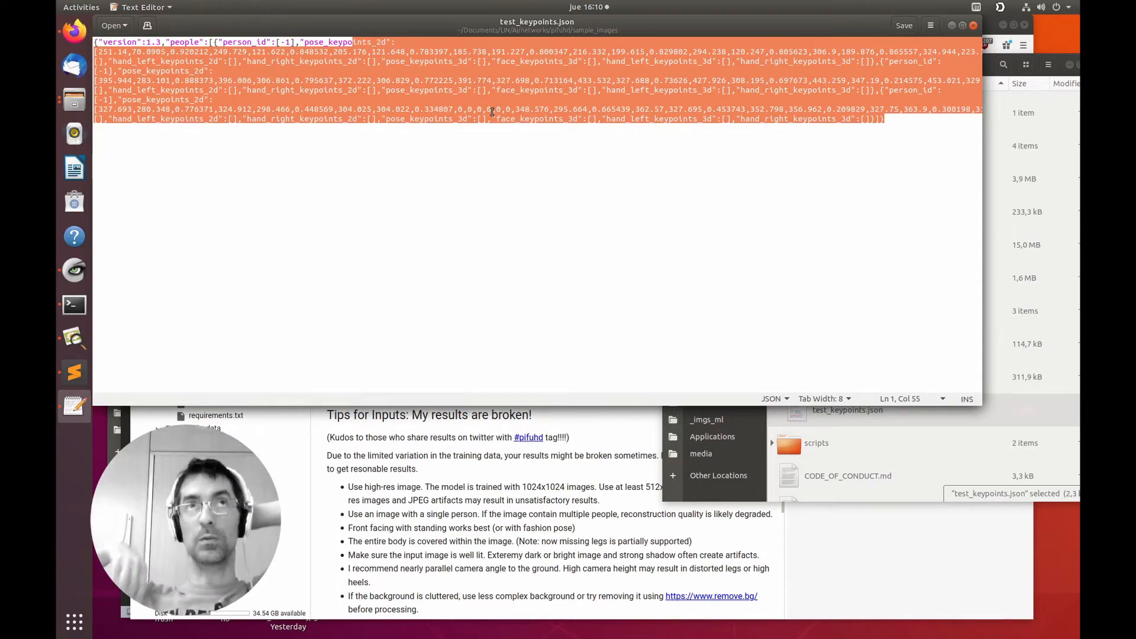
click(974, 26)
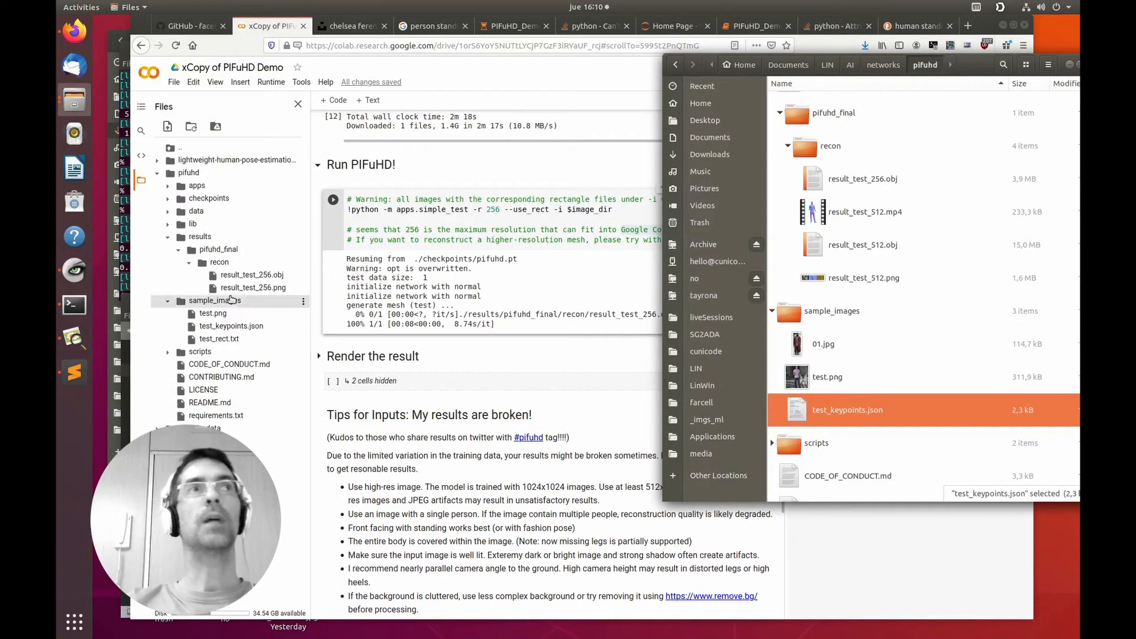
Open test_rect.txt from sample_images in Colab and select the local 01.jpg in Files for comparison.
click(231, 343)
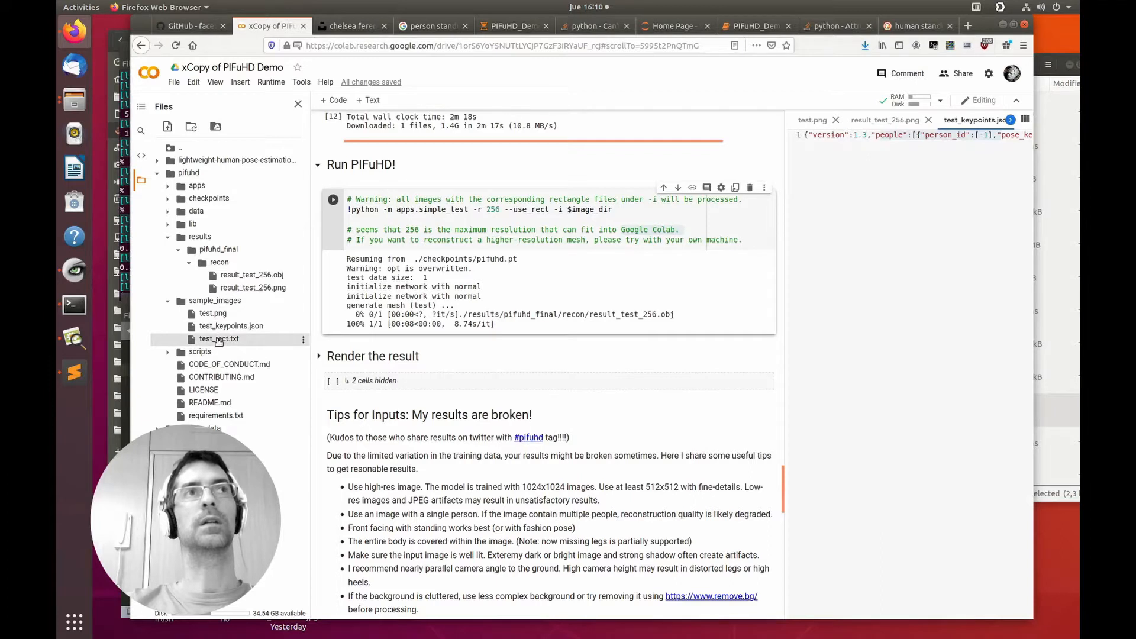
double_click(219, 340)
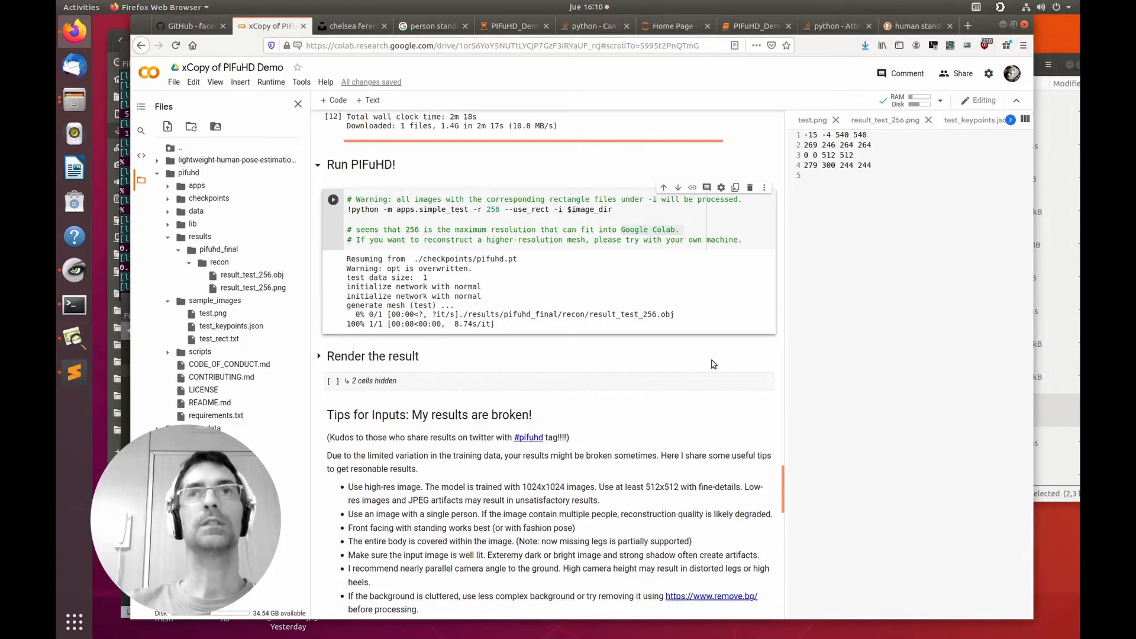
click(1067, 352)
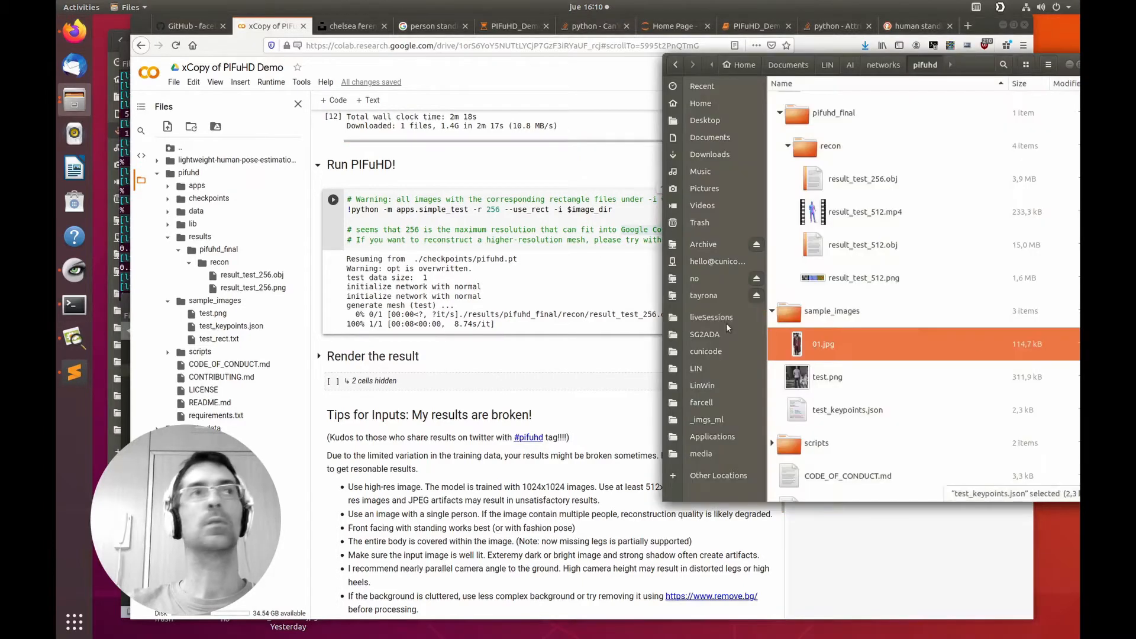
Bring up the Terminal and Sublime Text, and look through simple_test.py, TRAIN-ON-CUSTOM-DATASET.md and make.py.
click(74, 305)
click(74, 373)
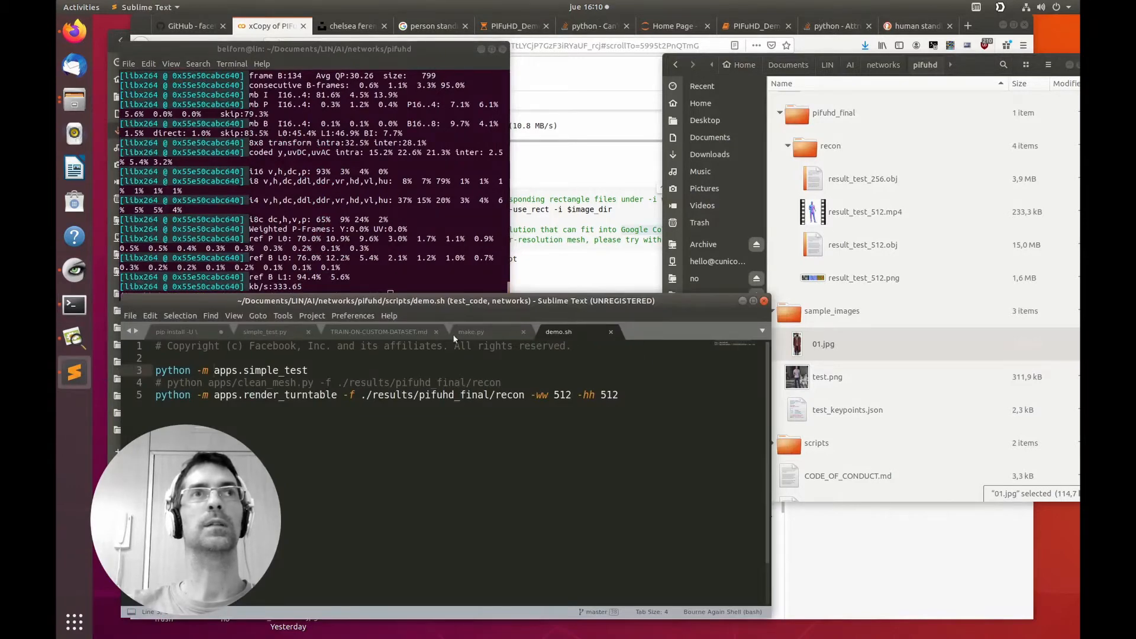
click(265, 332)
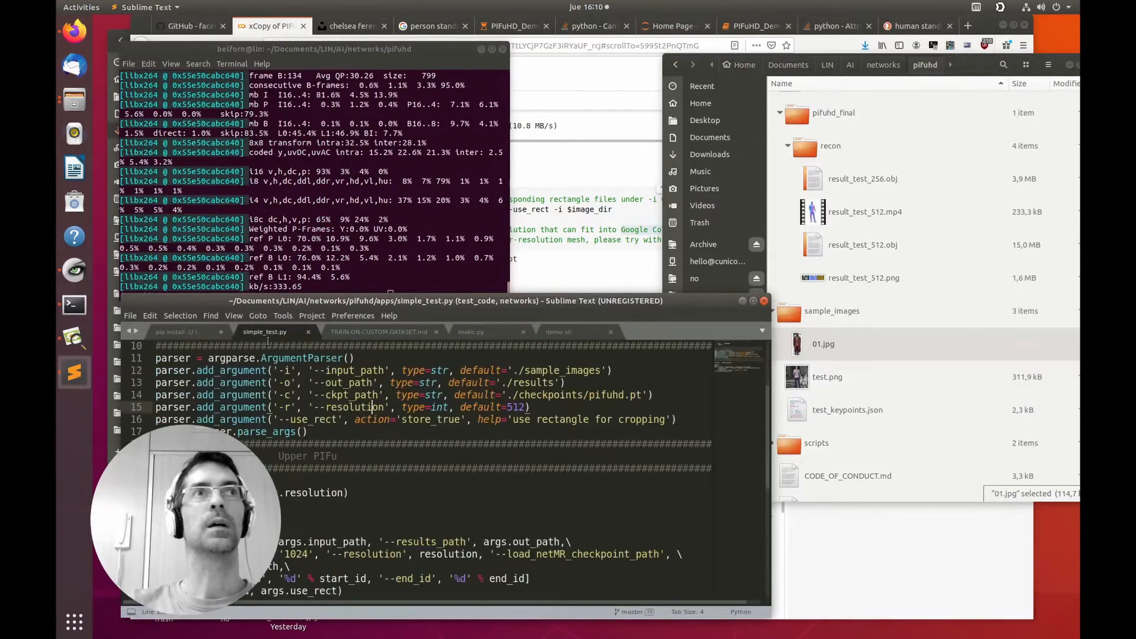
click(352, 332)
click(482, 331)
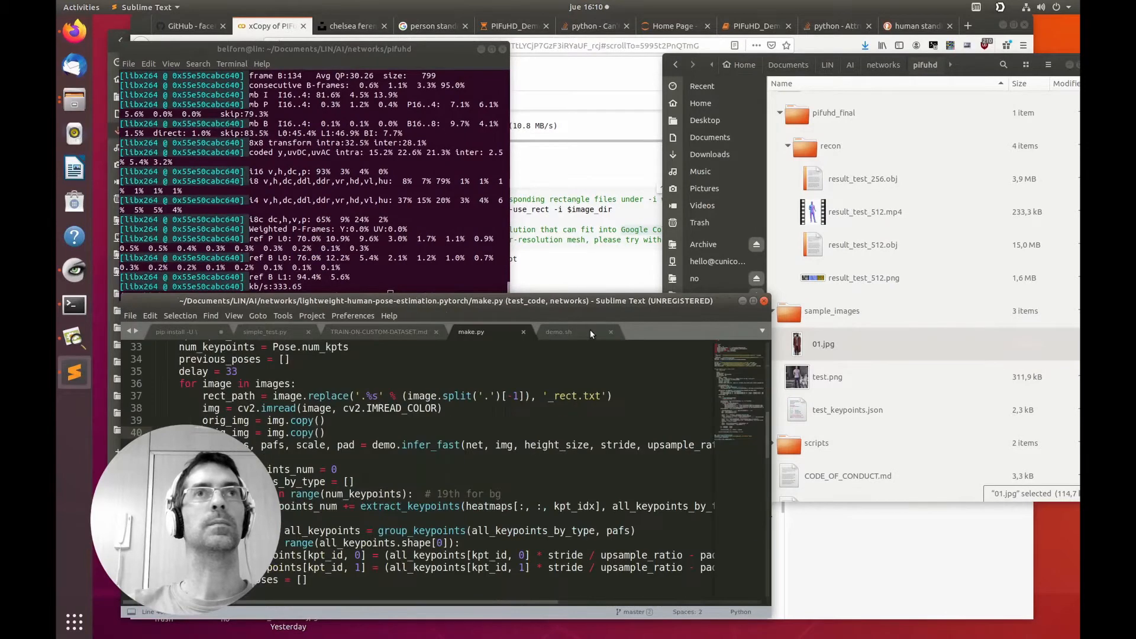
click(591, 334)
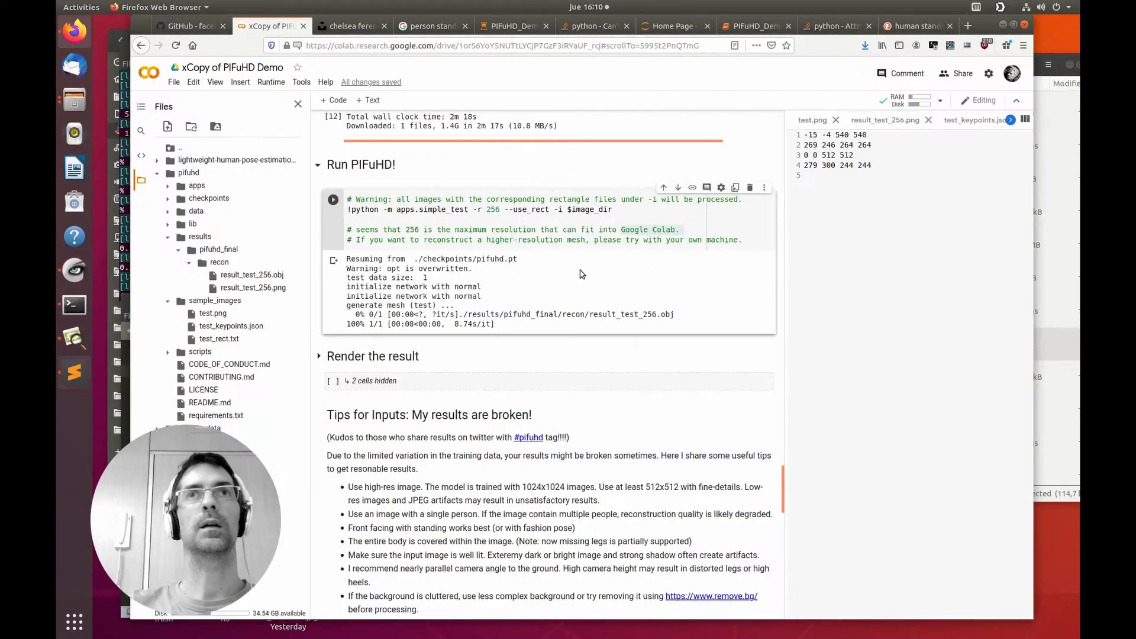
Return to the Colab notebook and review its input tips, Cool Applications, and Download the Pretrained Model sections.
click(582, 275)
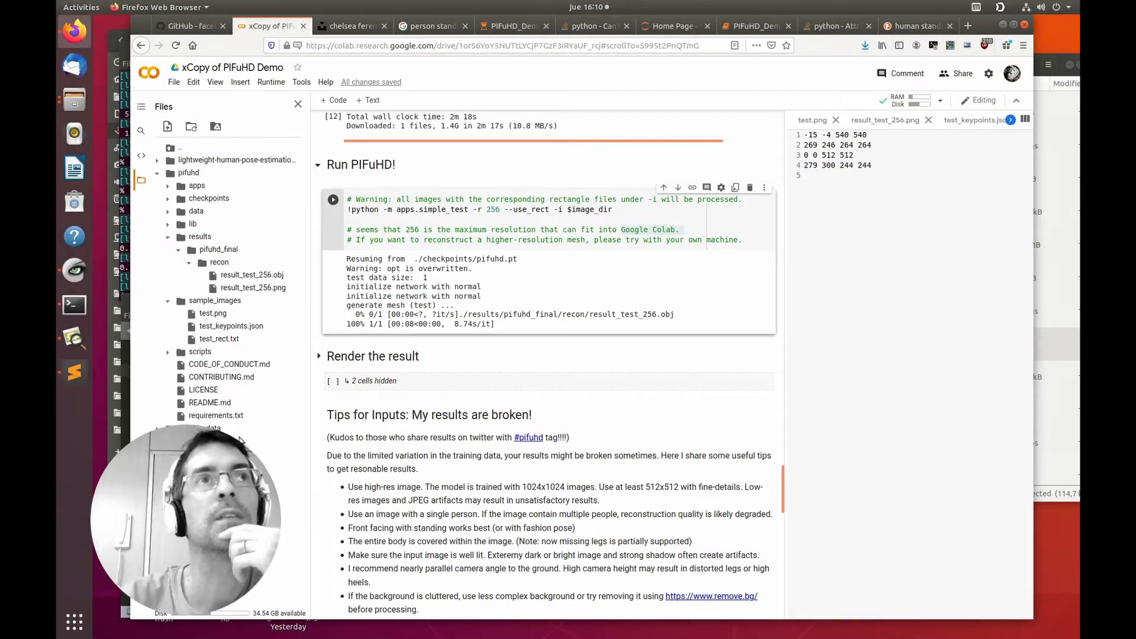
scroll(440, 496, down, 5)
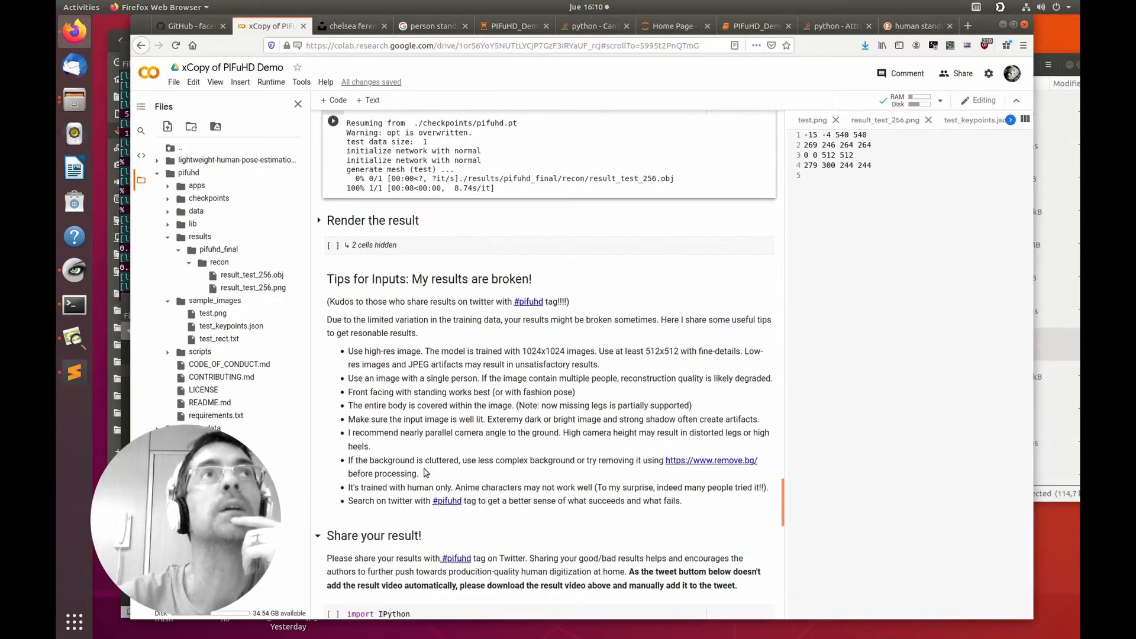
scroll(490, 346, down, 3)
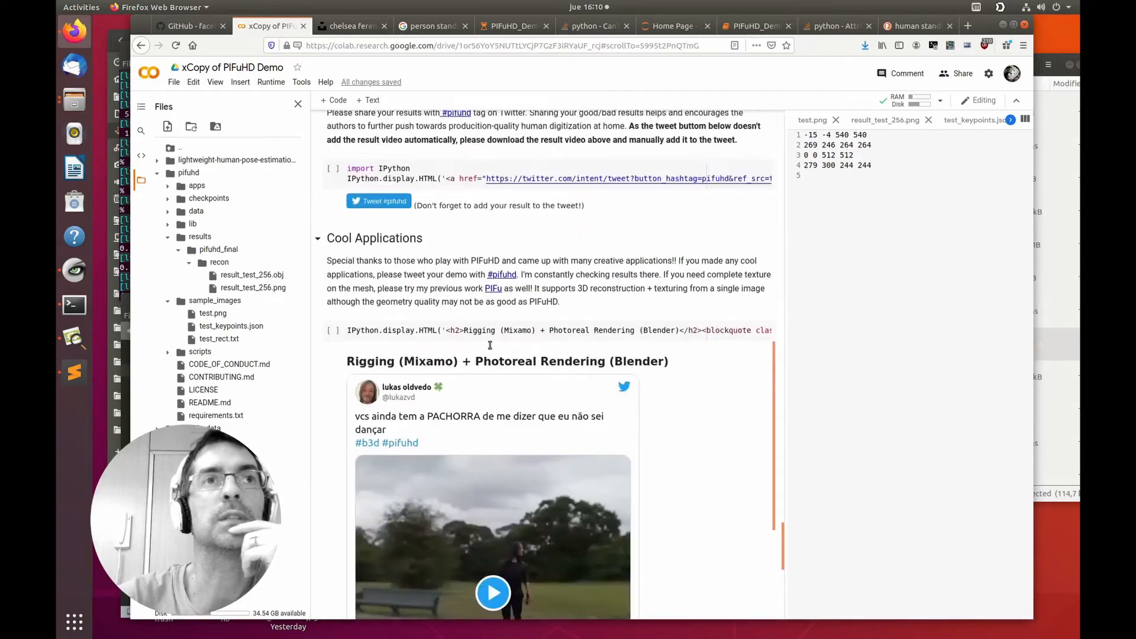
scroll(380, 91, up, 2)
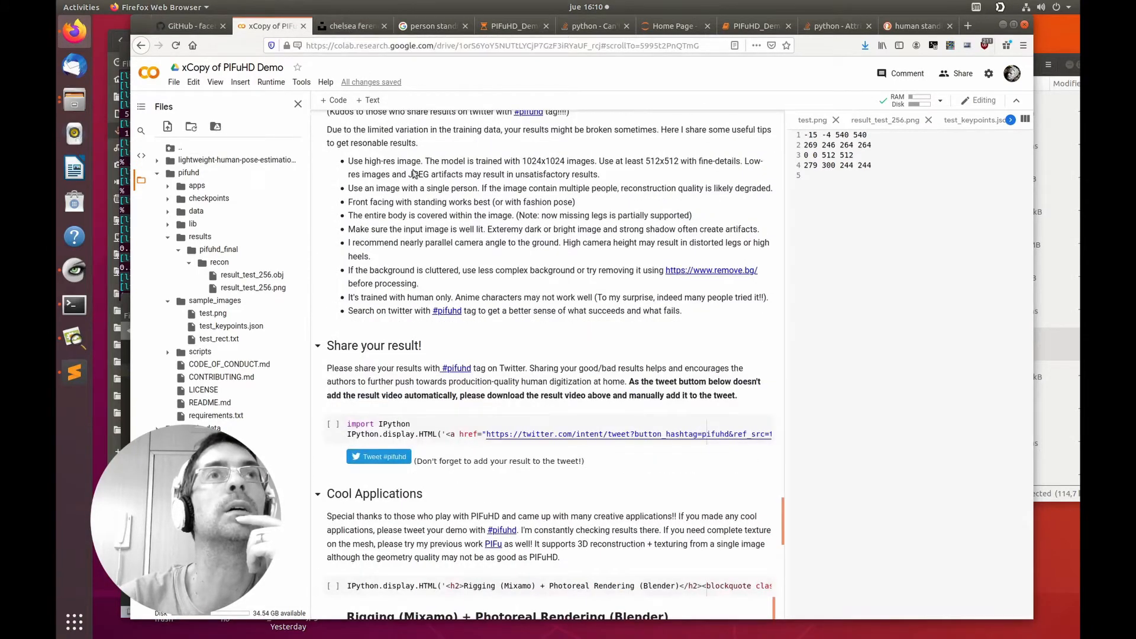
scroll(489, 303, up, 10)
scroll(489, 303, up, 5)
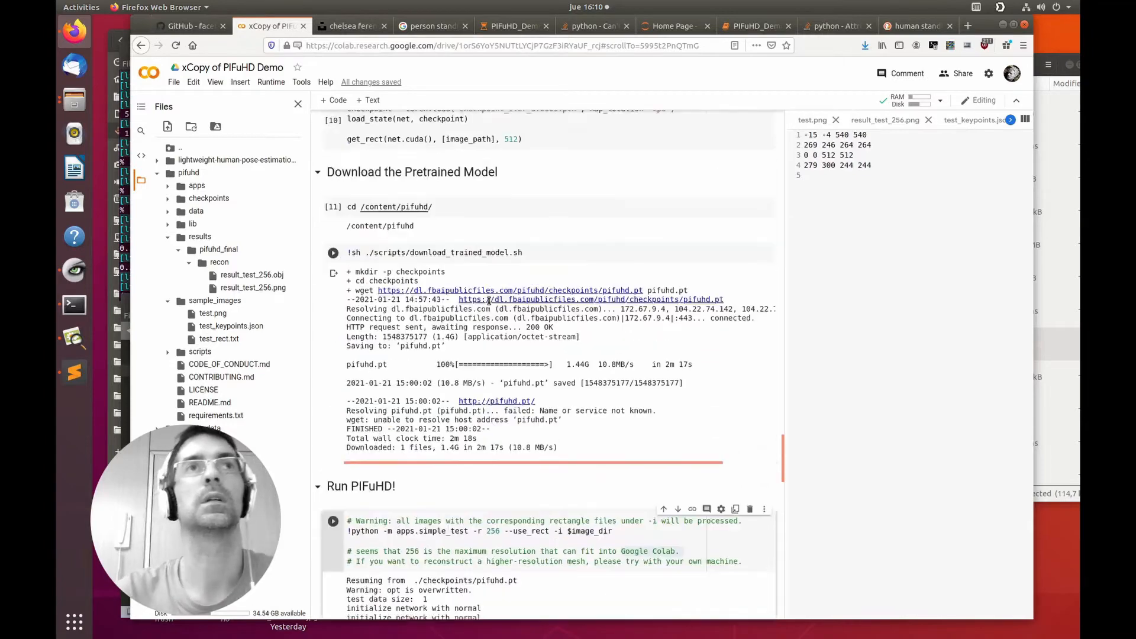
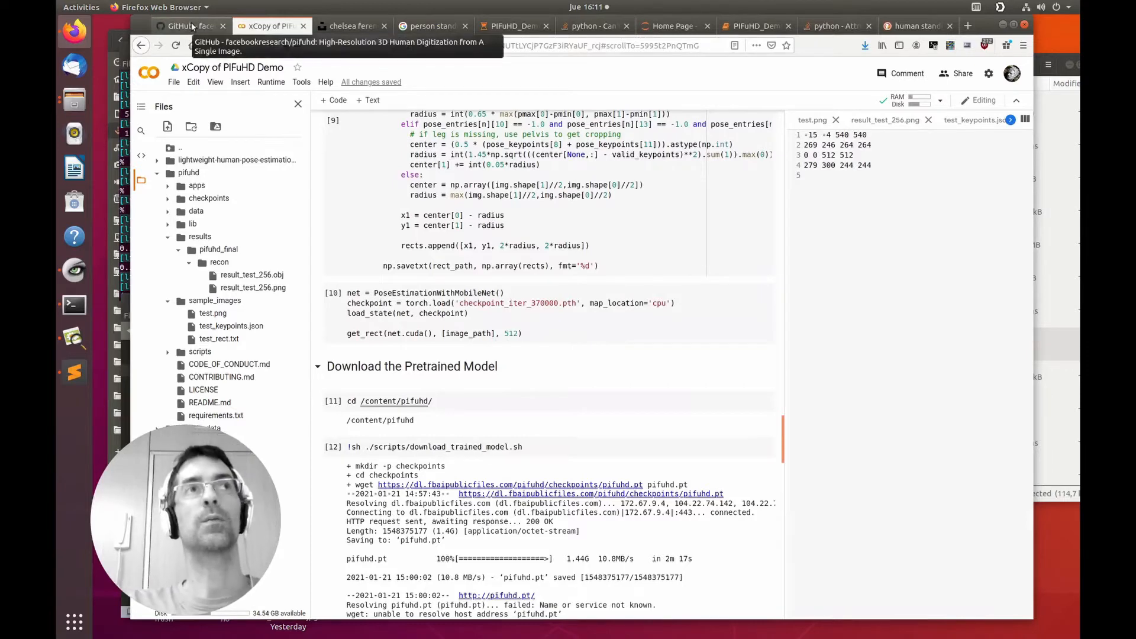
View the 01.jpg photo from the local sample_images folder in Image Viewer and close it.
click(1064, 299)
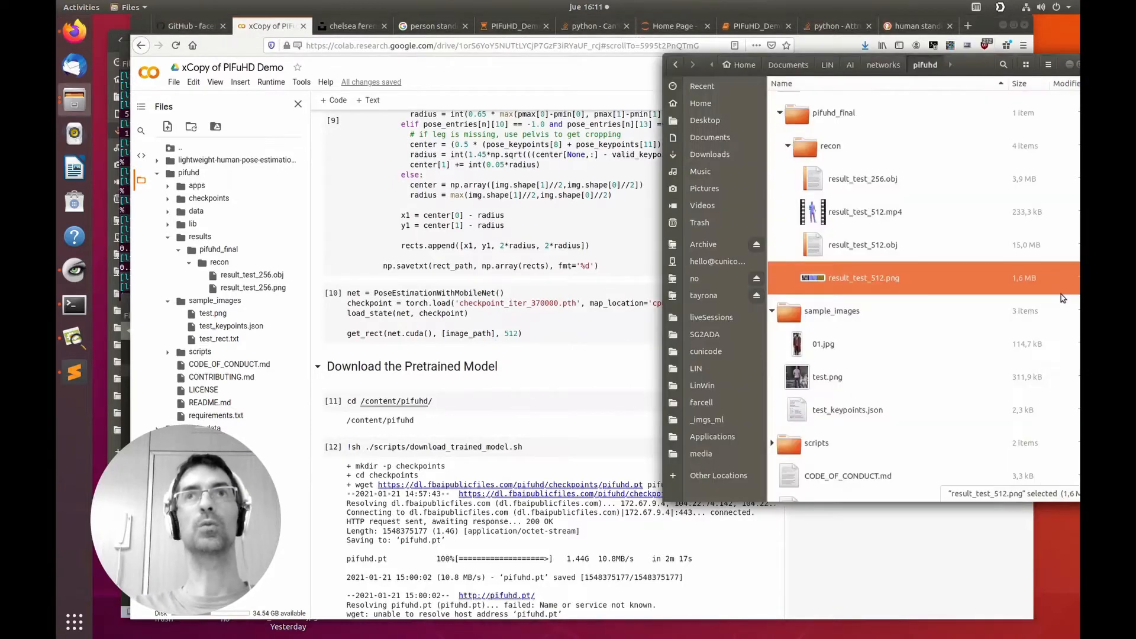
click(818, 347)
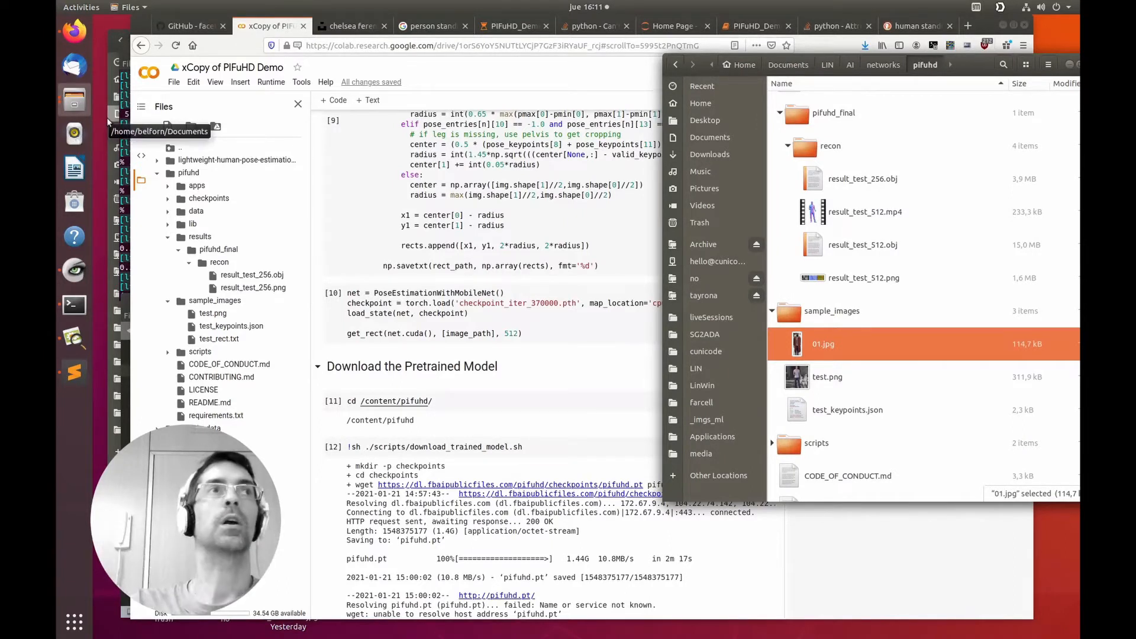
double_click(800, 351)
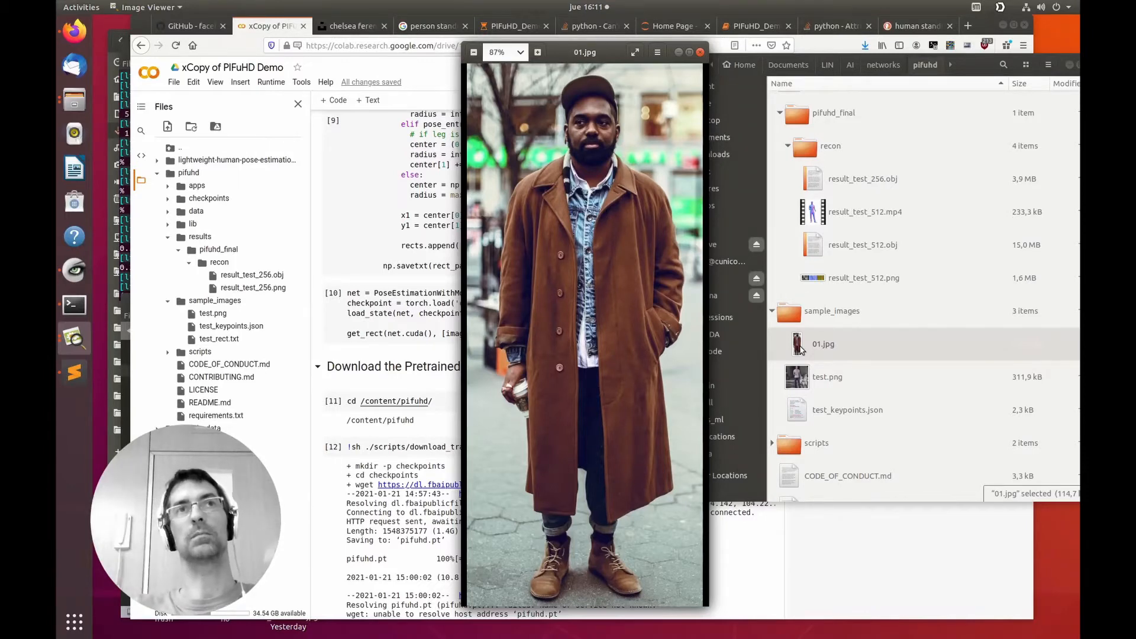
click(700, 53)
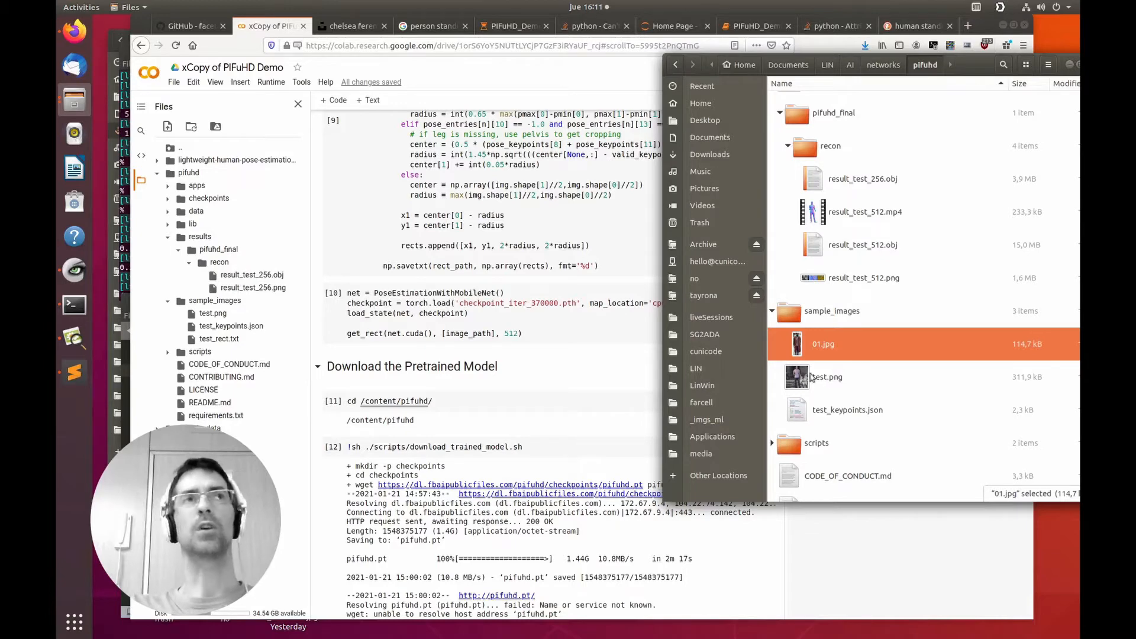
Bring the Downloads window of Files into view while keeping the pifuhd window active in front.
click(70, 107)
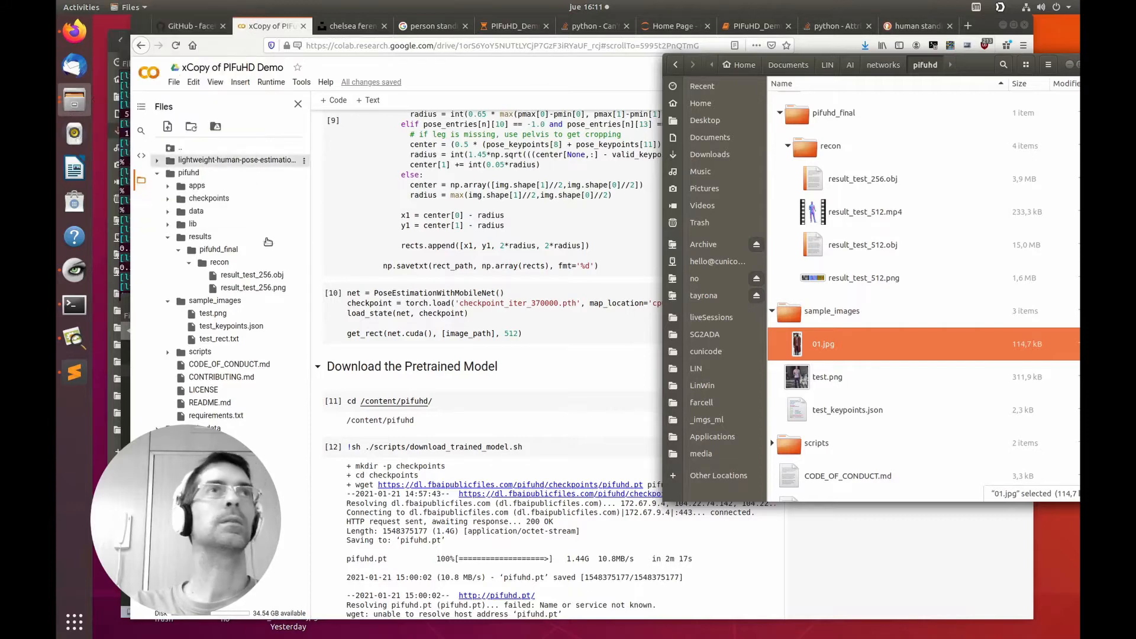
click(74, 103)
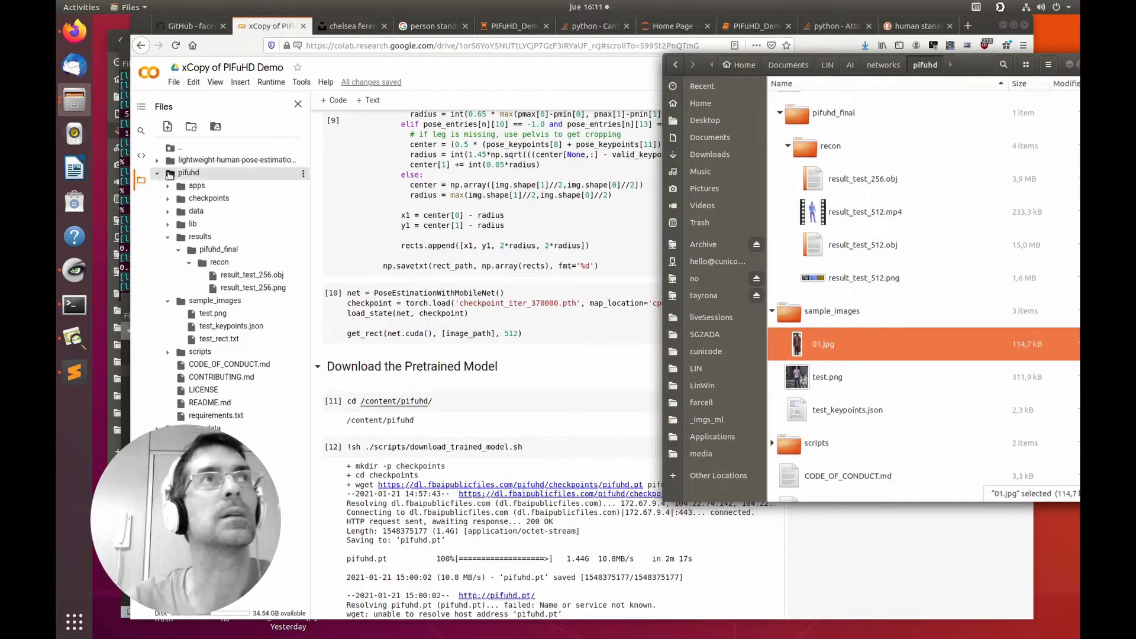
click(76, 108)
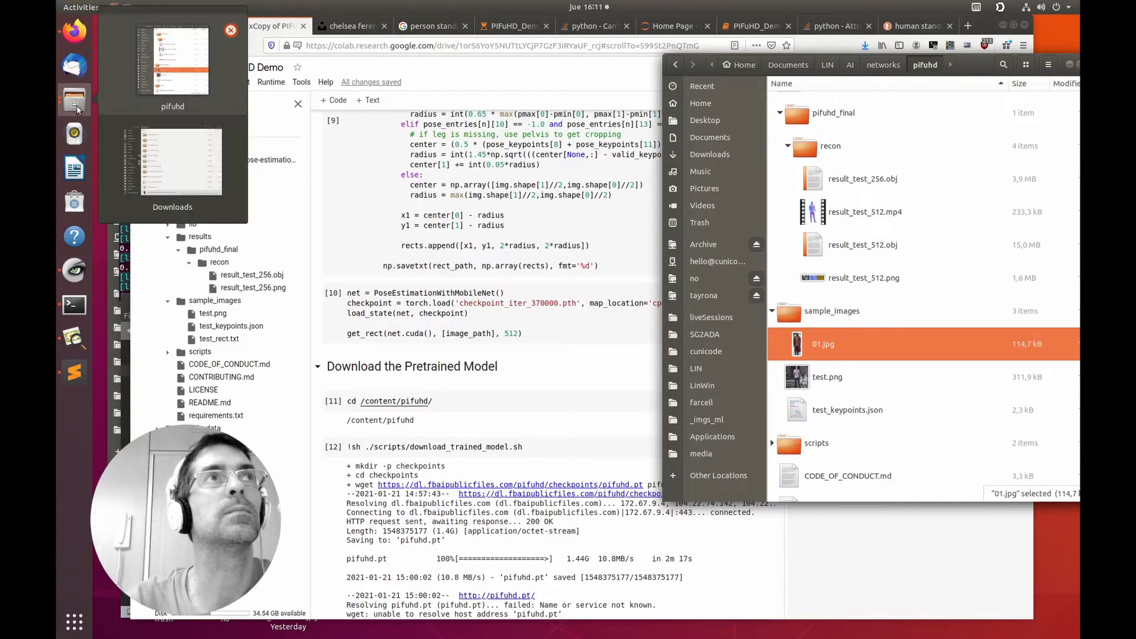
click(176, 176)
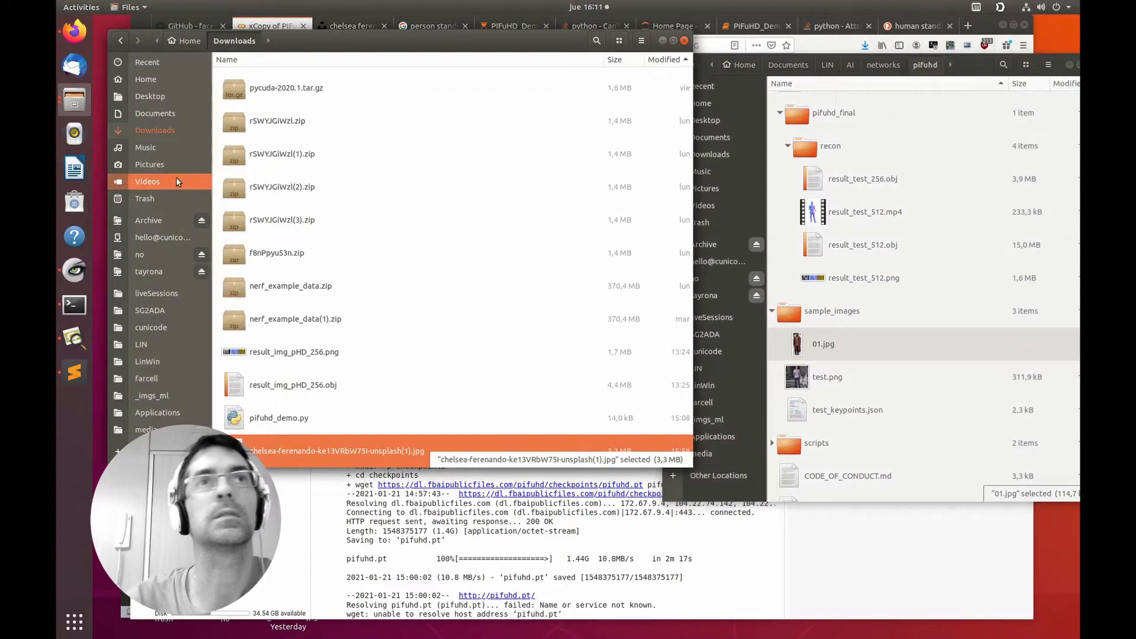
click(69, 102)
click(172, 82)
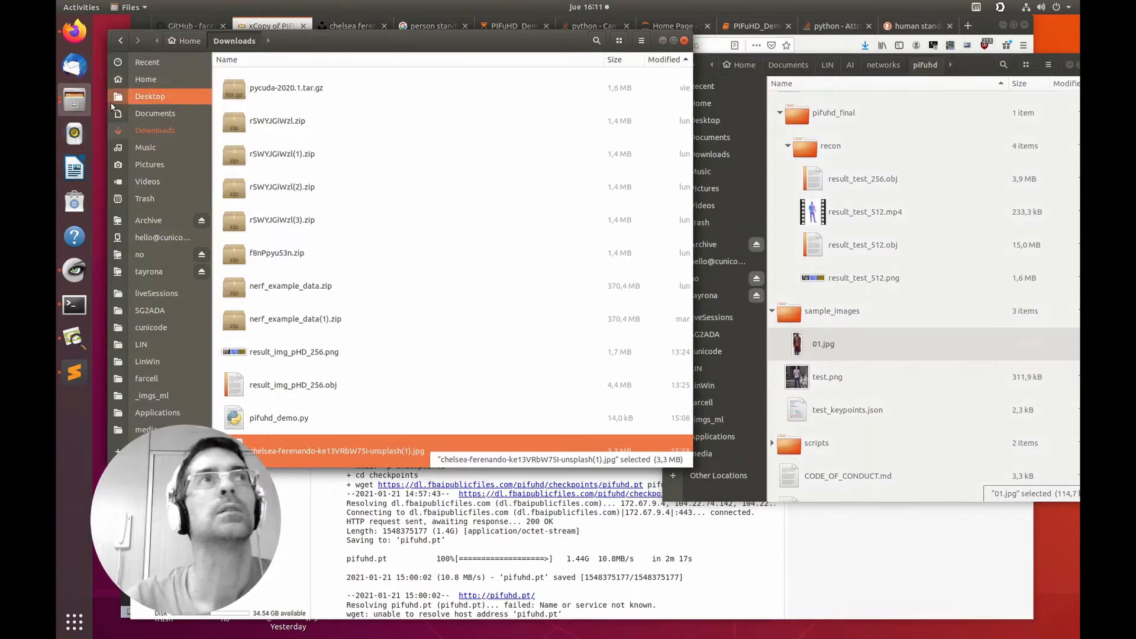
click(74, 102)
click(171, 181)
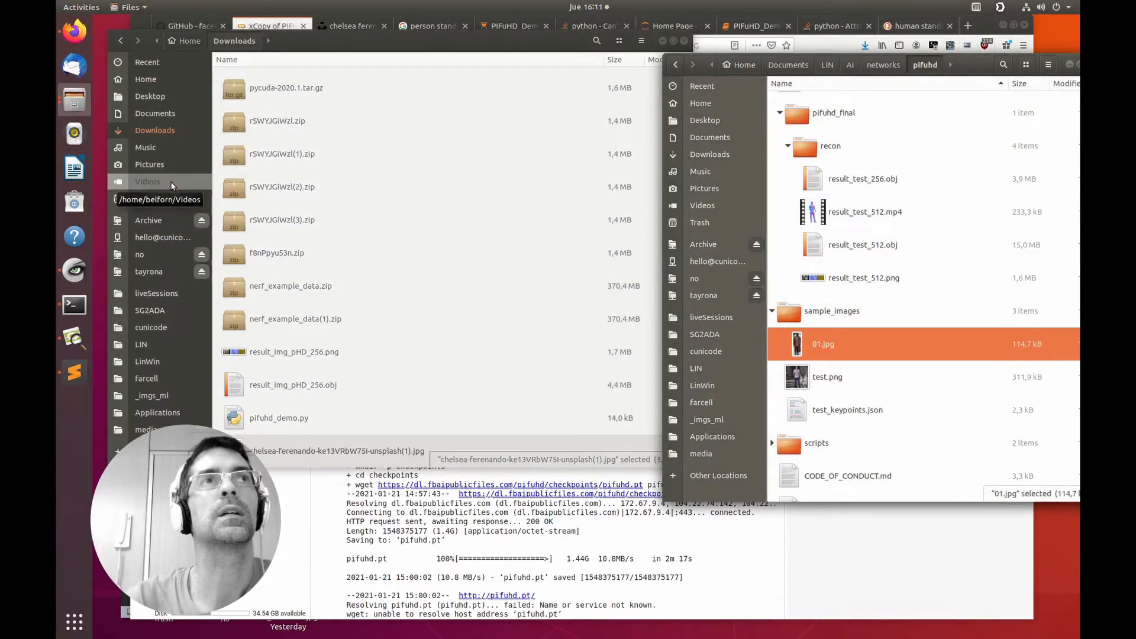
Open the properties of 01.jpg and move the dialog with its pifuhd window over the notebook.
right_click(821, 350)
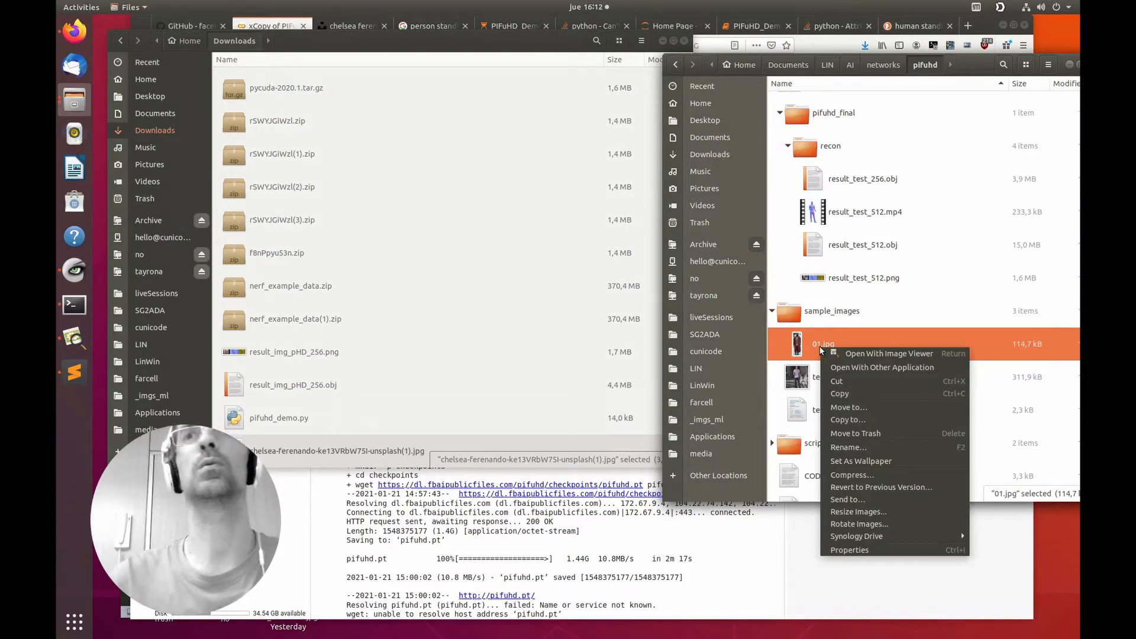
click(846, 550)
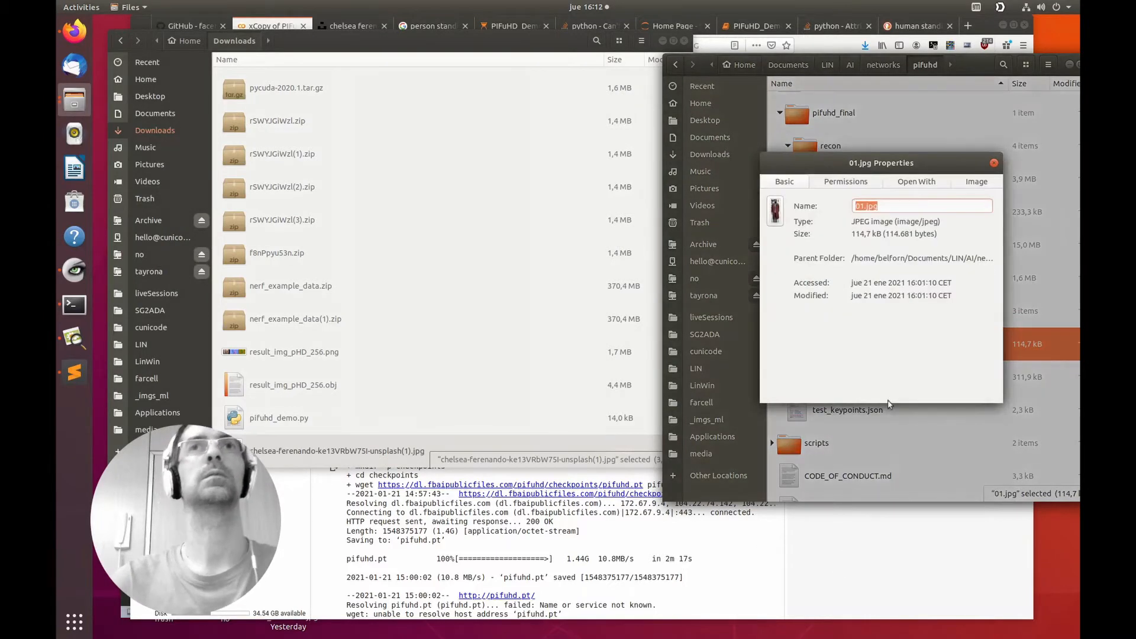
drag(896, 165, 546, 166)
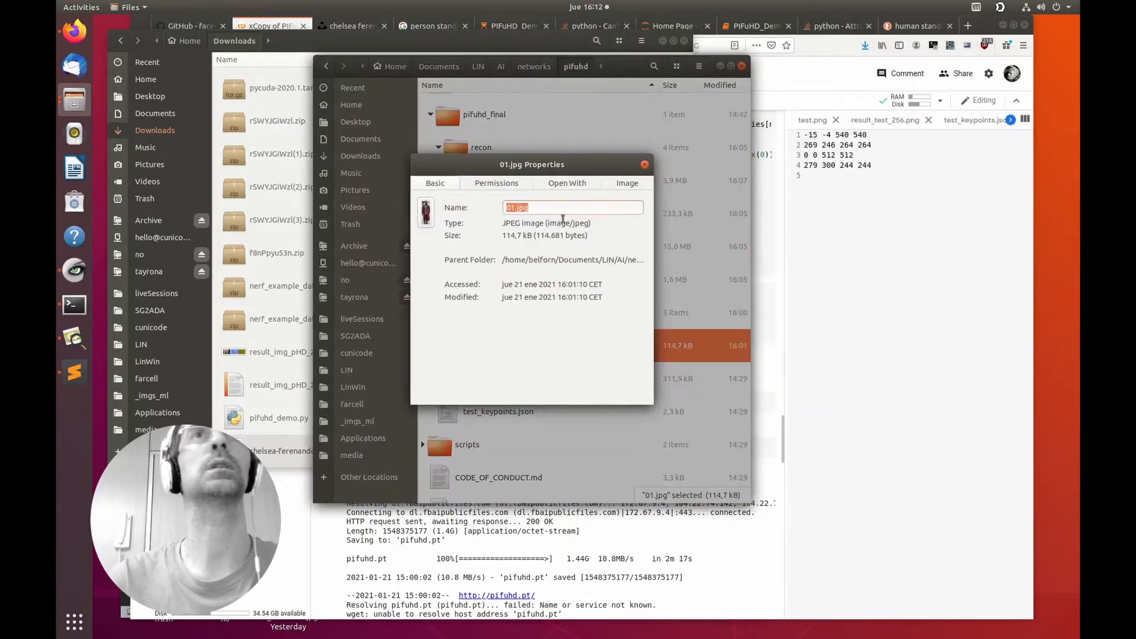
Check the pixel dimensions of 01.jpg, move its properties dialog with the pifuhd window aside, and close the dialog.
click(626, 184)
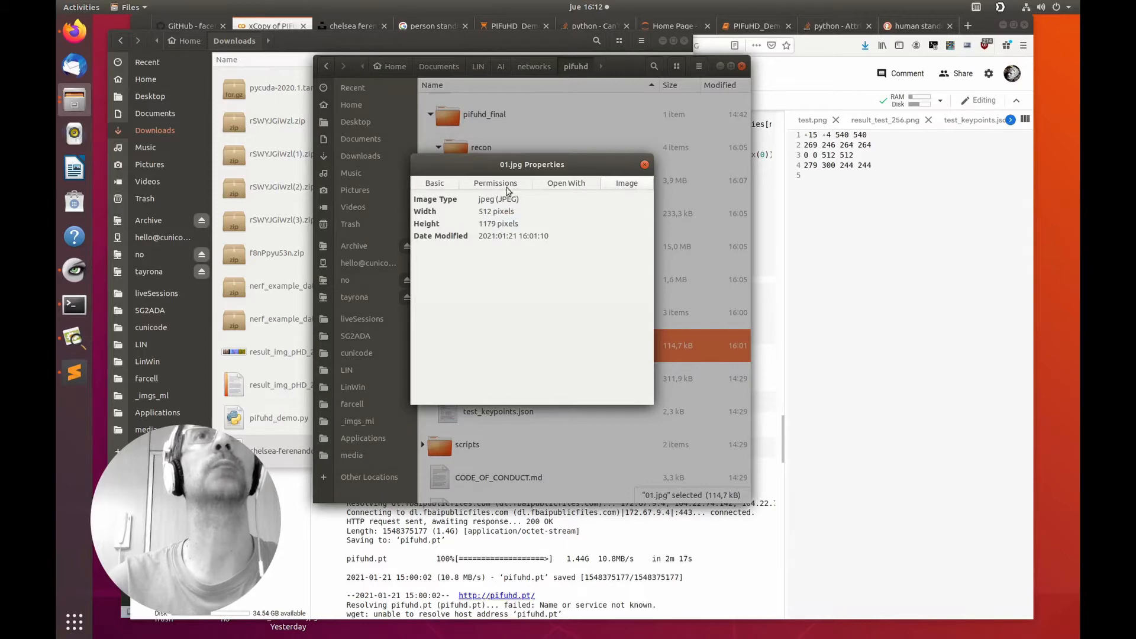
drag(467, 169, 795, 167)
click(974, 165)
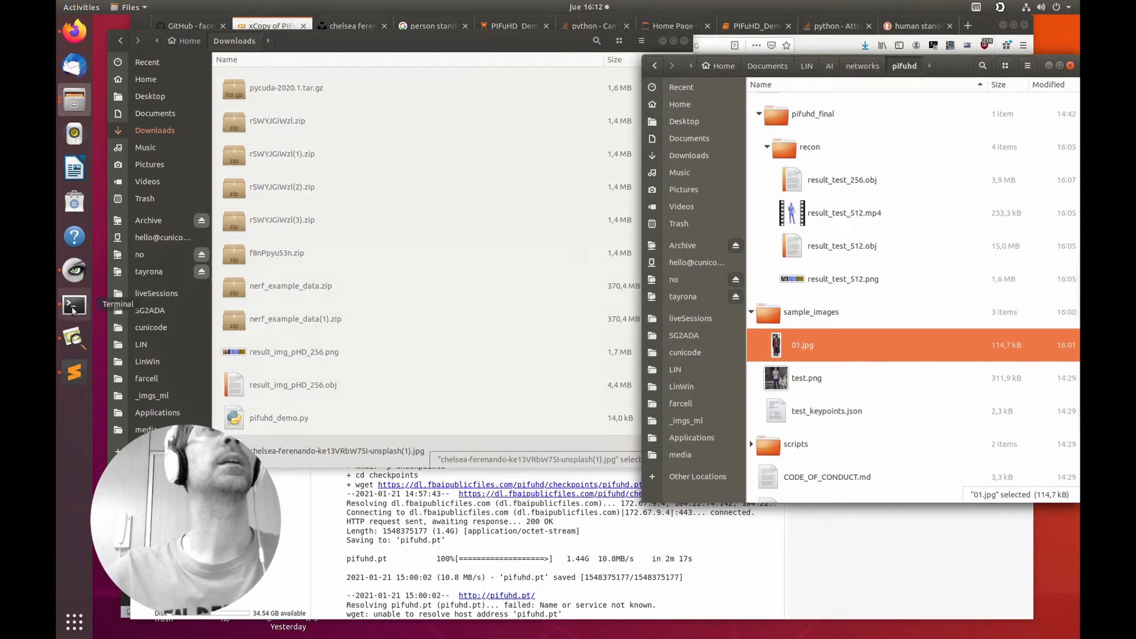
Open simple_test.py from the local apps folder in Sublime Text and place its tab after demo.sh.
click(73, 373)
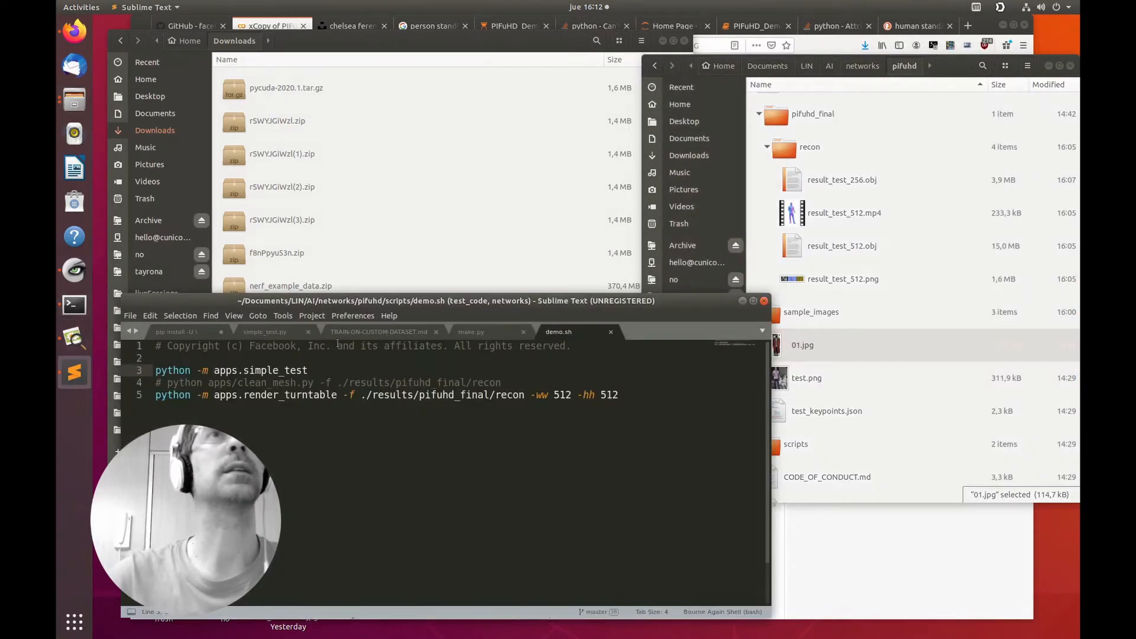
click(846, 215)
scroll(849, 227, up, 5)
scroll(849, 227, up, 3)
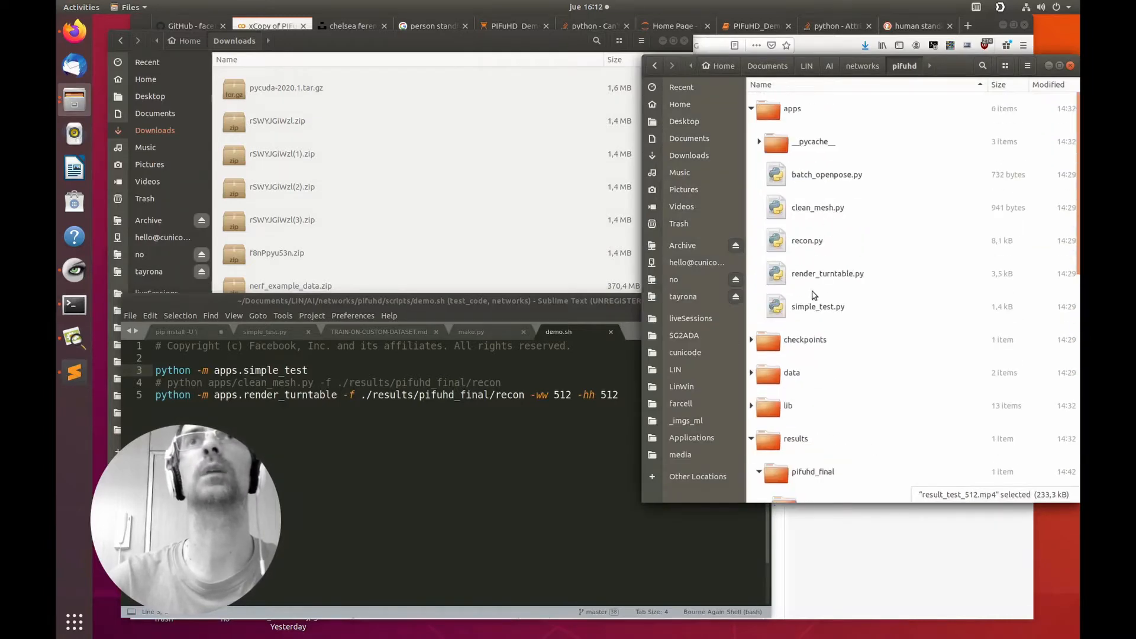
drag(806, 306, 536, 459)
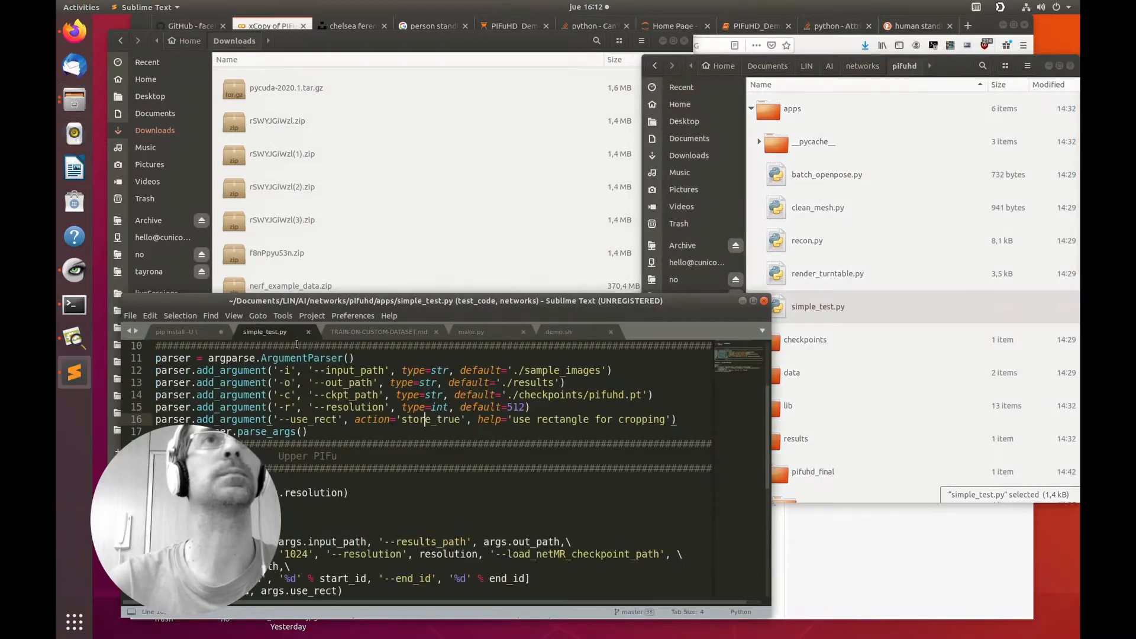
drag(265, 332, 559, 336)
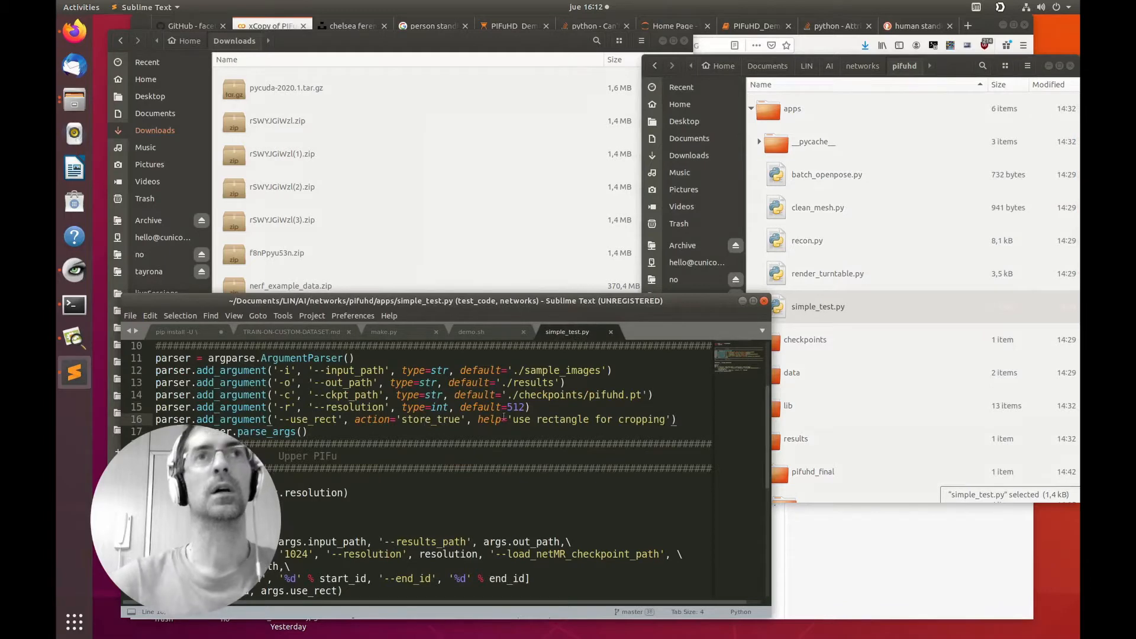
Examine the parser arguments in simple_test.py, from --input_path to the cropping option, and copy the --use_rect flag.
click(349, 407)
drag(266, 371, 419, 371)
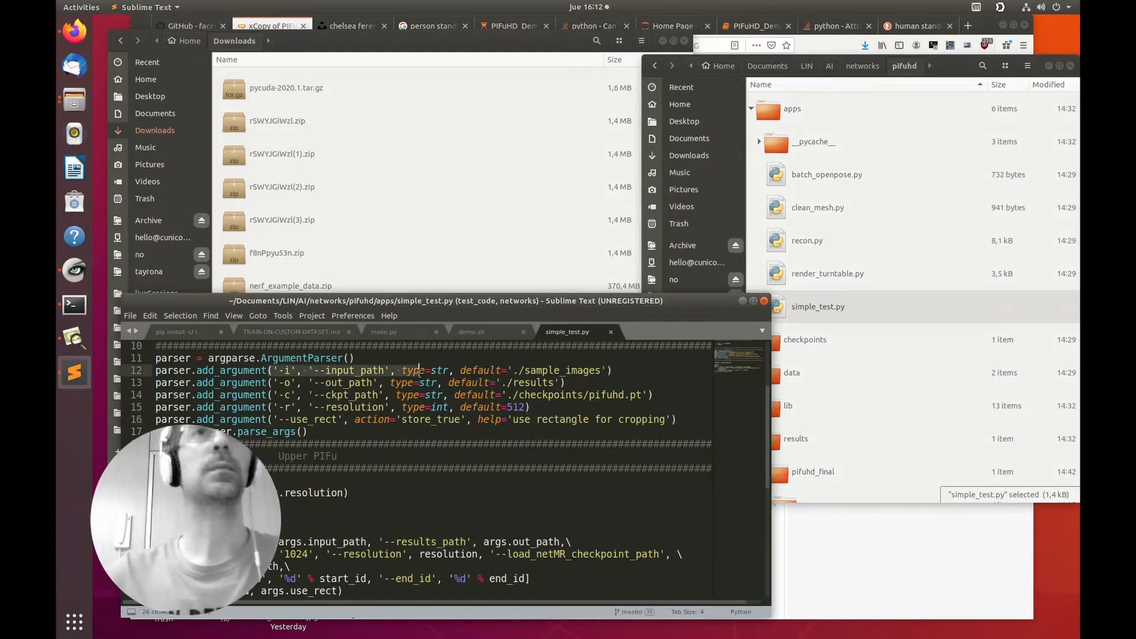
drag(303, 382, 350, 371)
drag(273, 395, 277, 424)
click(285, 407)
click(296, 420)
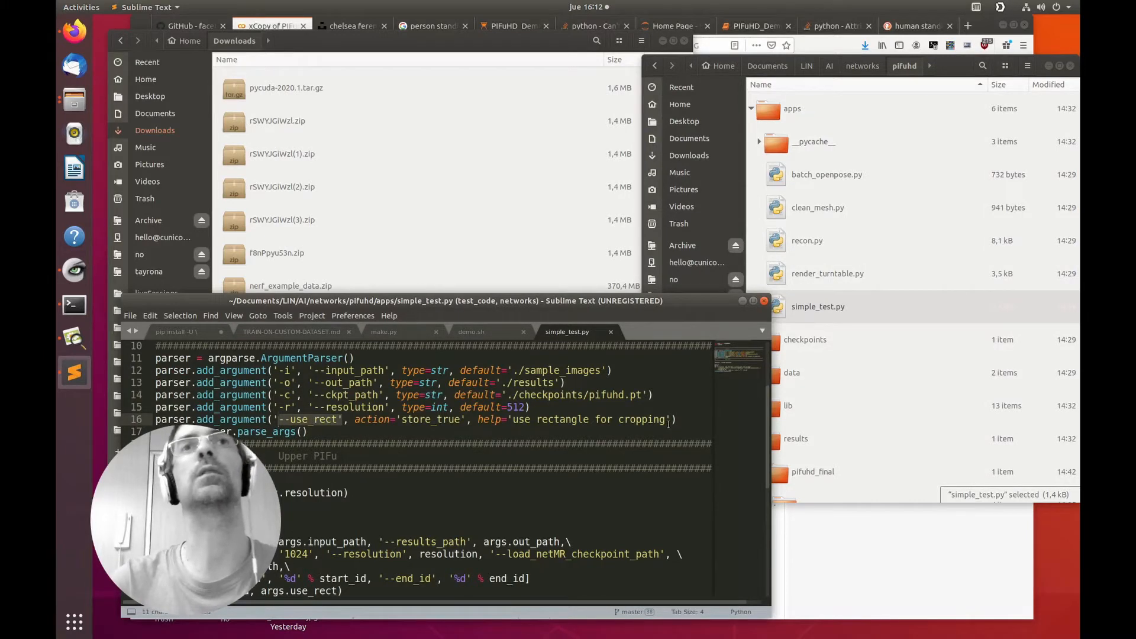
click(460, 427)
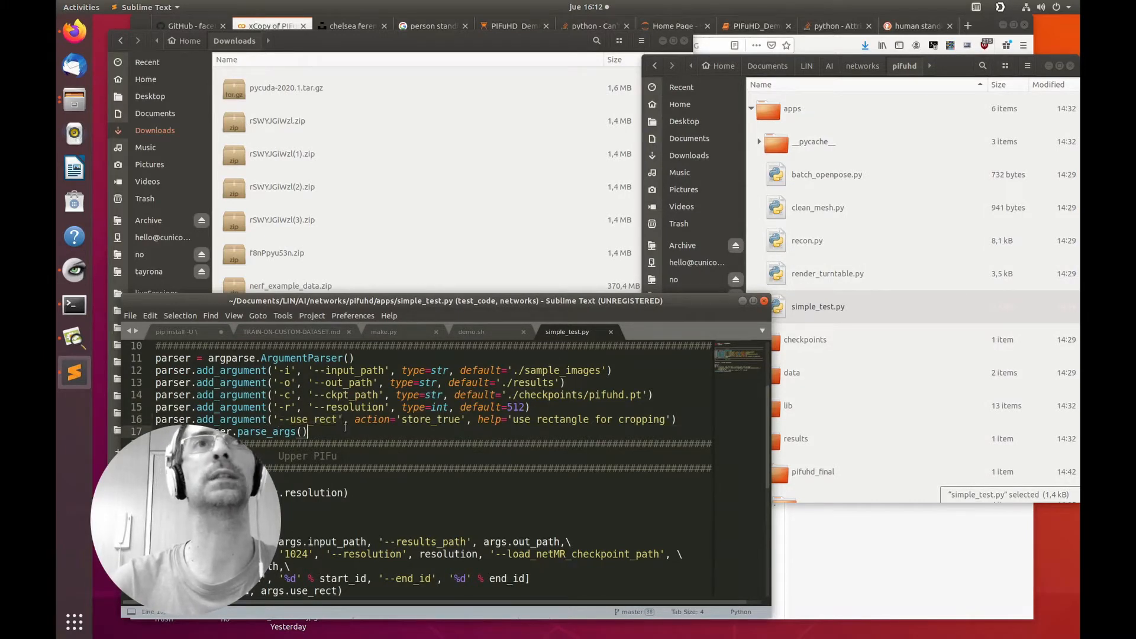
drag(338, 420, 281, 421)
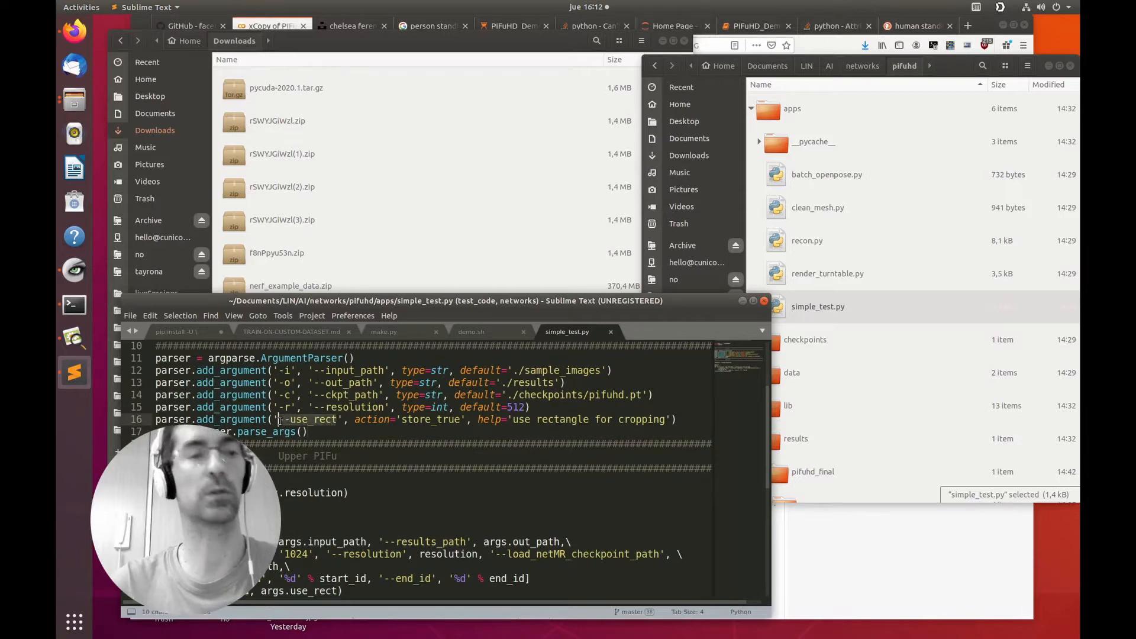
Look over the local sample_images files in the pifuhd window and switch back to the Colab notebook in Firefox.
click(870, 276)
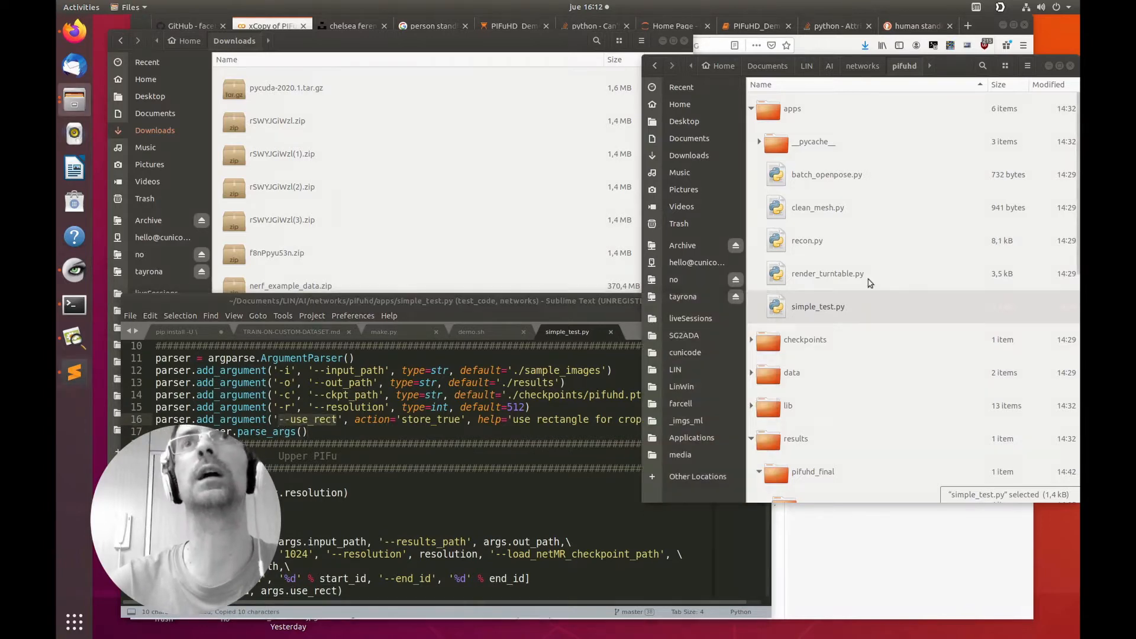
scroll(823, 305, down, 10)
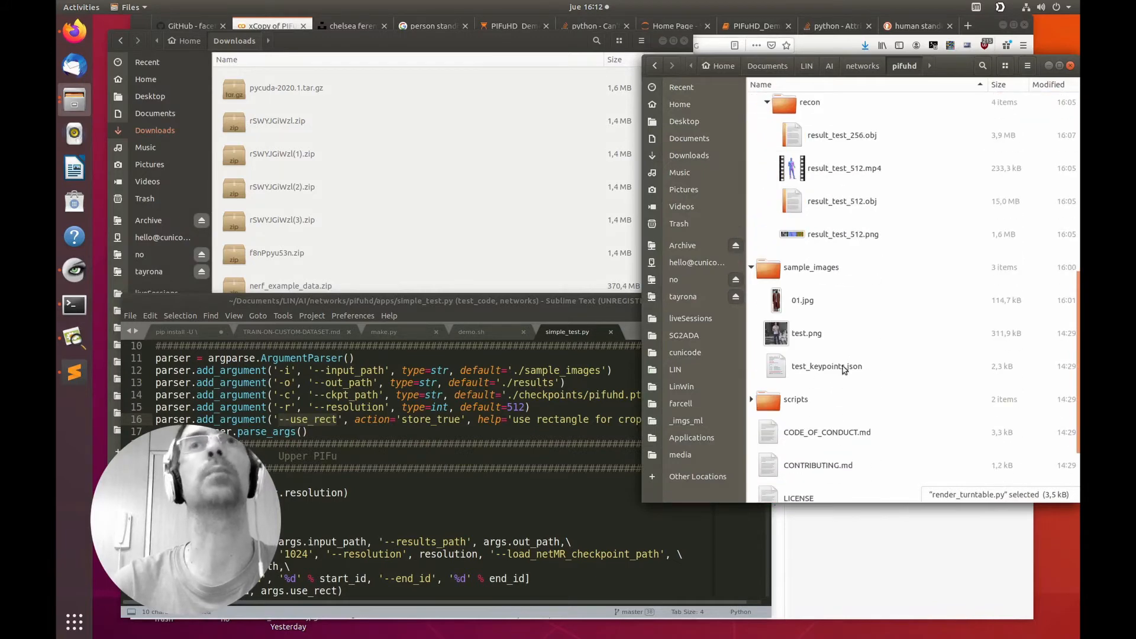
click(74, 30)
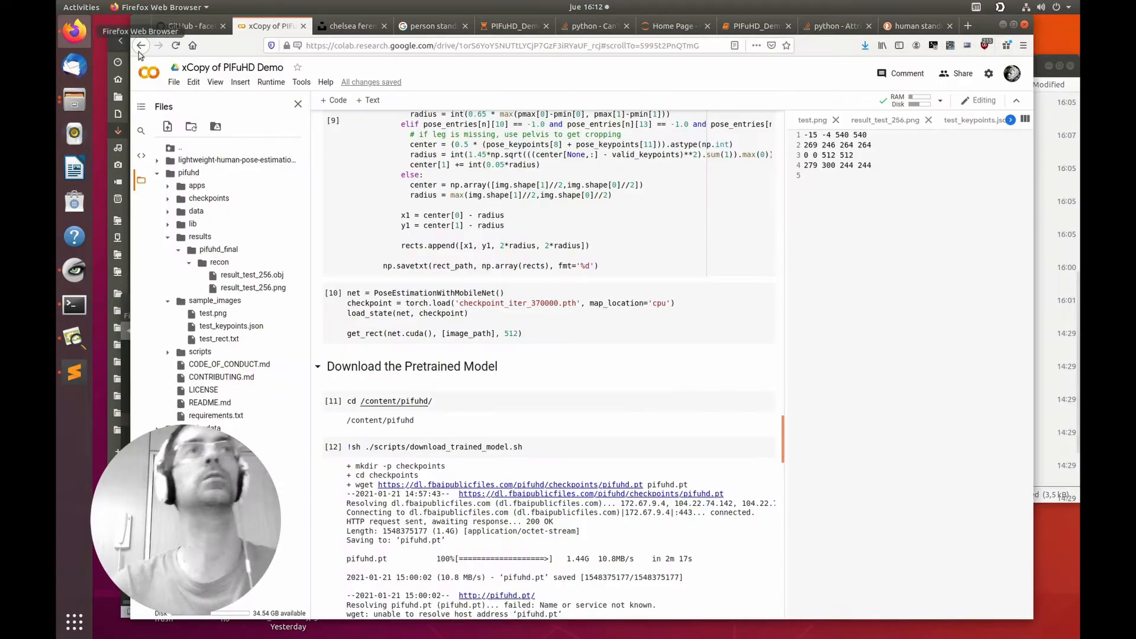
scroll(550, 388, down, 2)
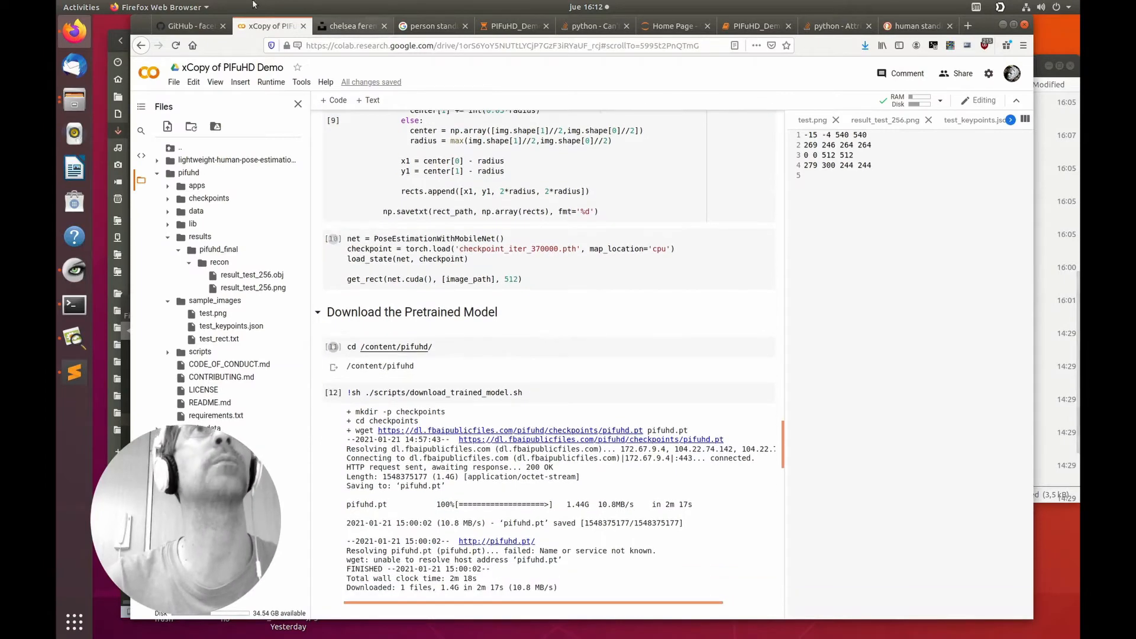
Read the Testing section of the PIFuHD GitHub page, highlight batch_openpose in its command, and return to the Colab notebook.
click(190, 26)
scroll(451, 350, down, 5)
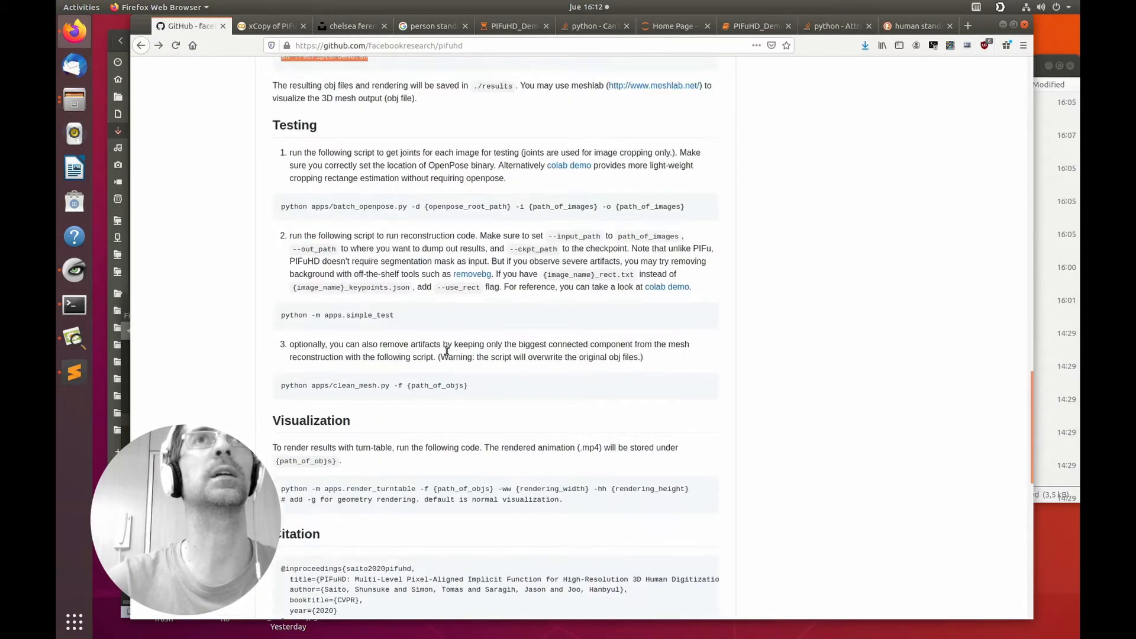
double_click(374, 207)
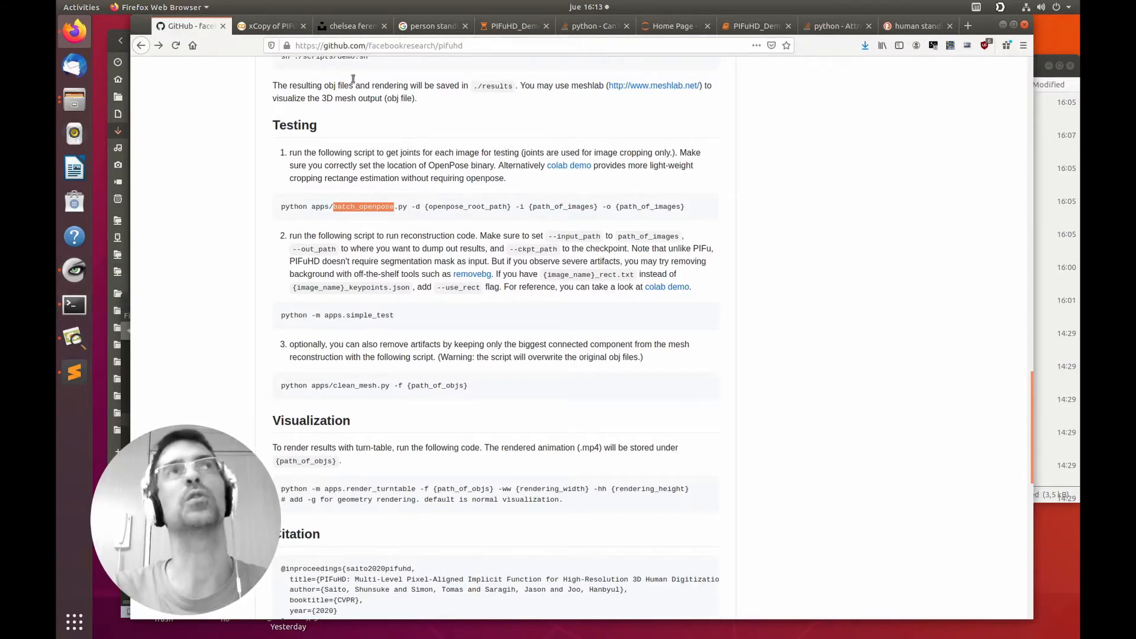
click(269, 26)
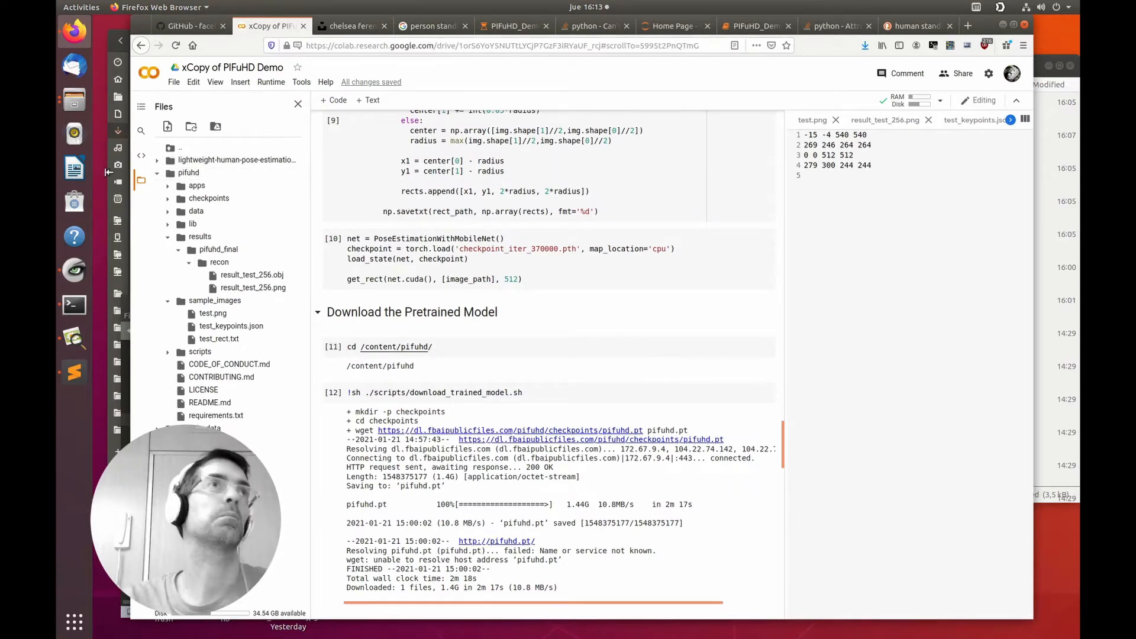
Switch to Terminal and change the working directory to sample_images/ inside pifuhd.
click(74, 304)
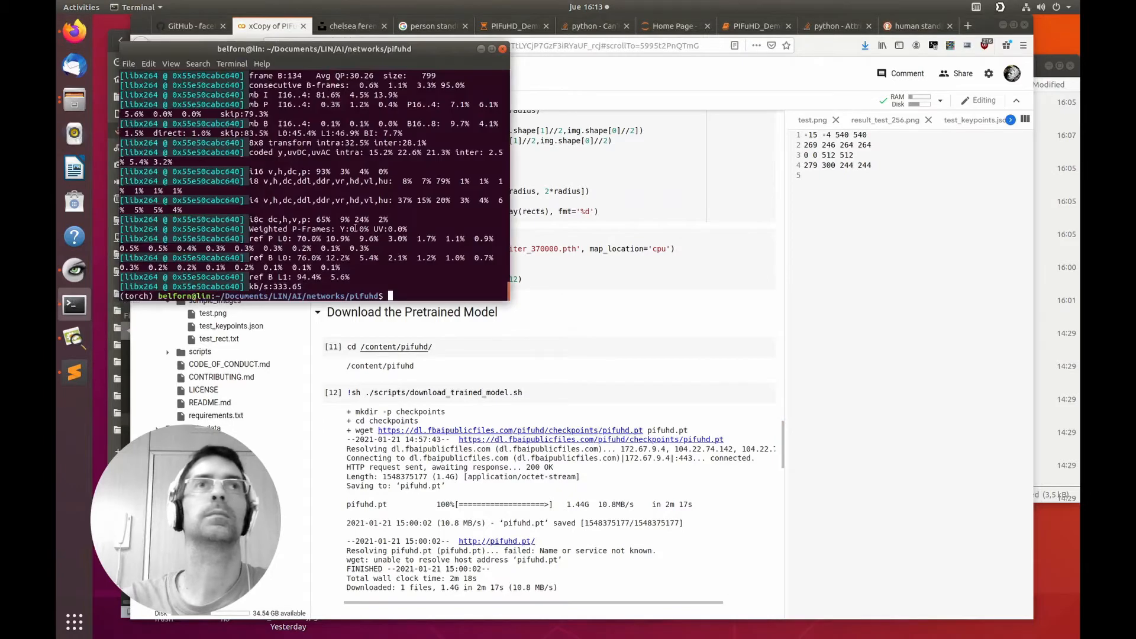
text(c)
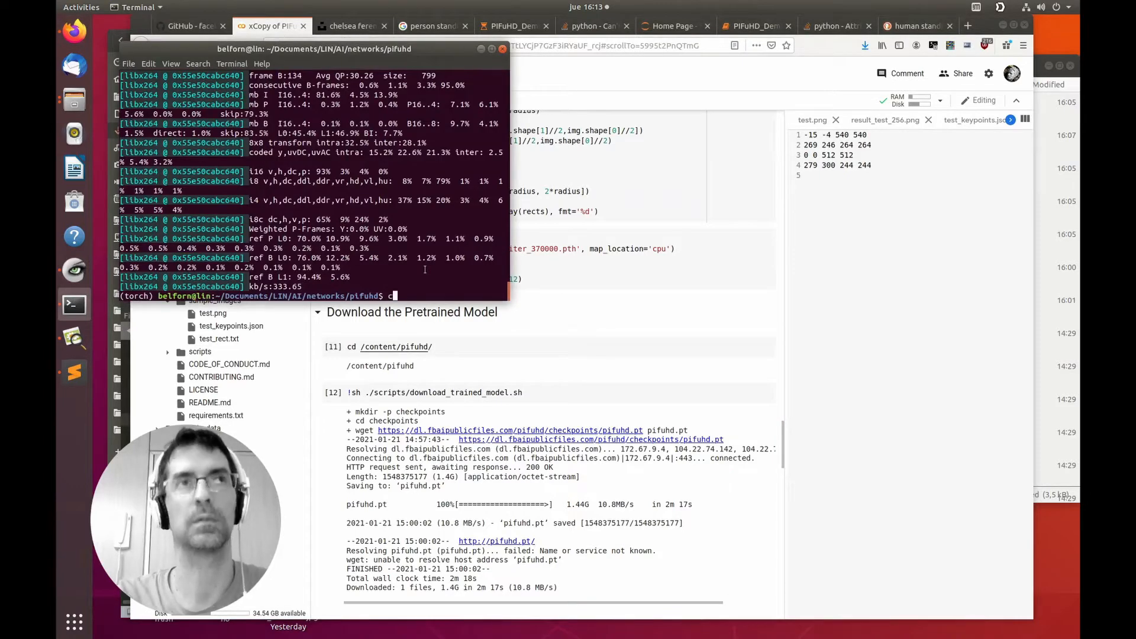
text(d sample_images/)
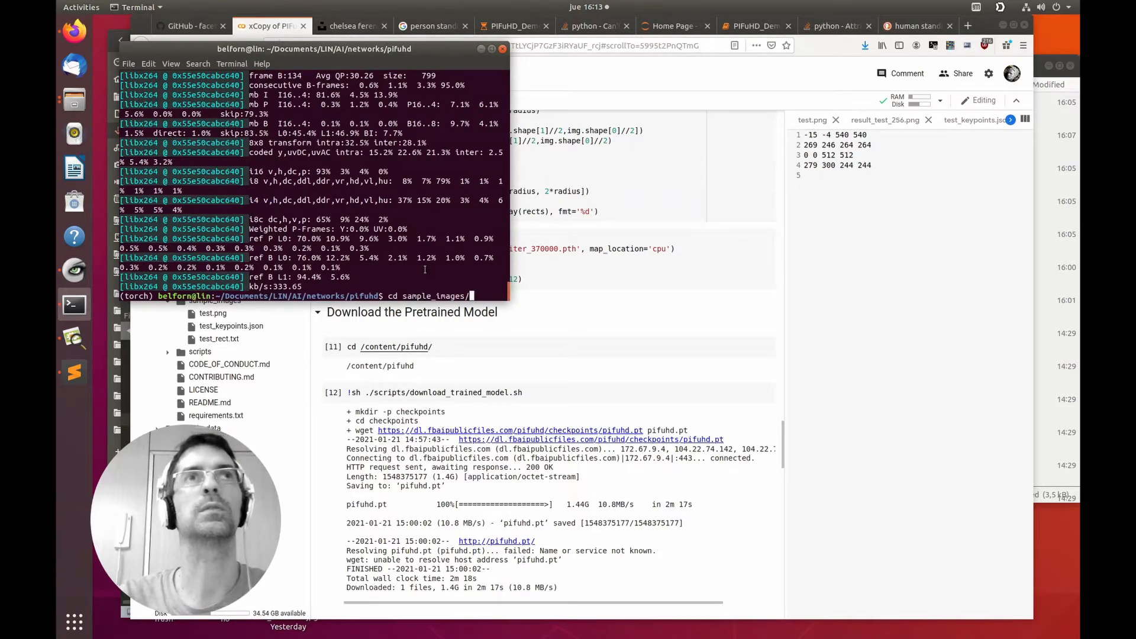
key(Return)
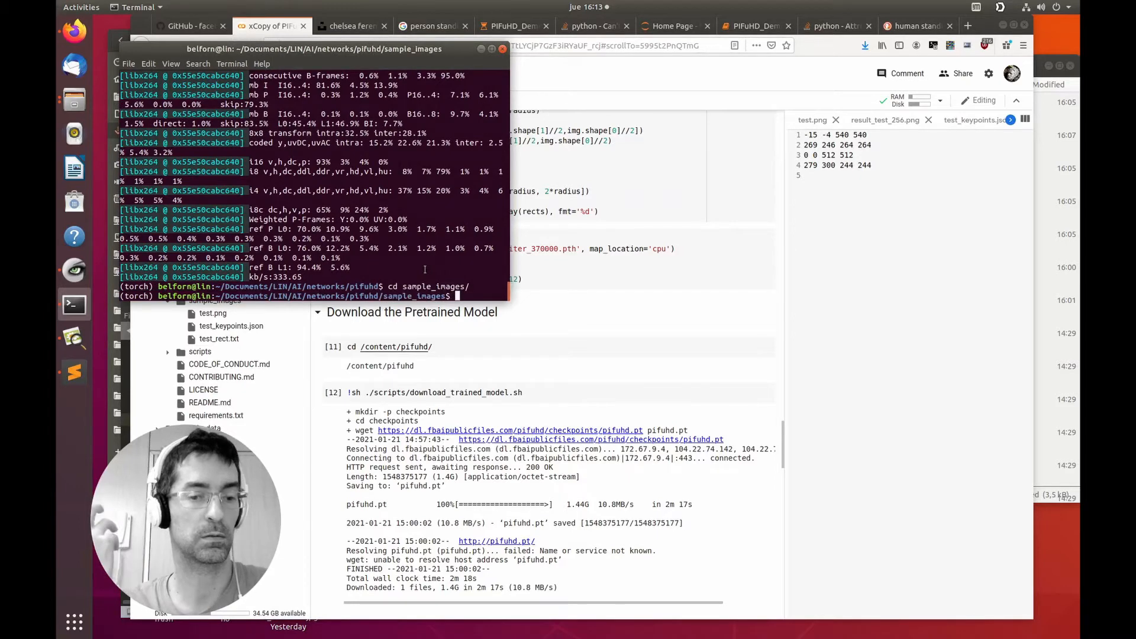
Begin a nano command in the terminal and look up the sample image's file name in the pifuhd folder.
text(nano)
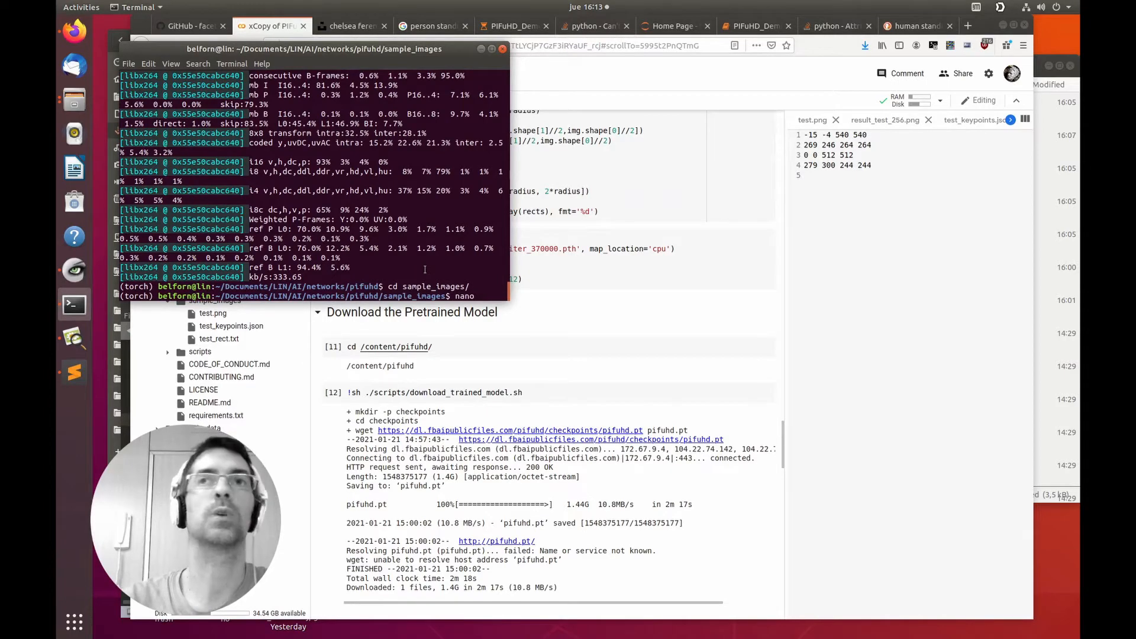
click(1056, 238)
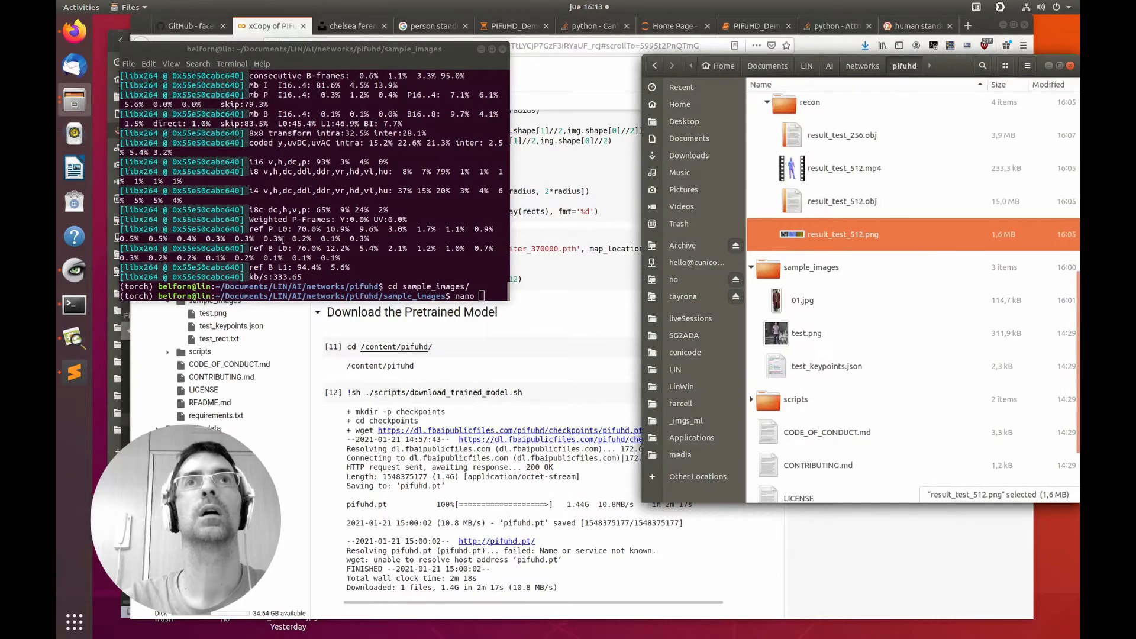
text(0)
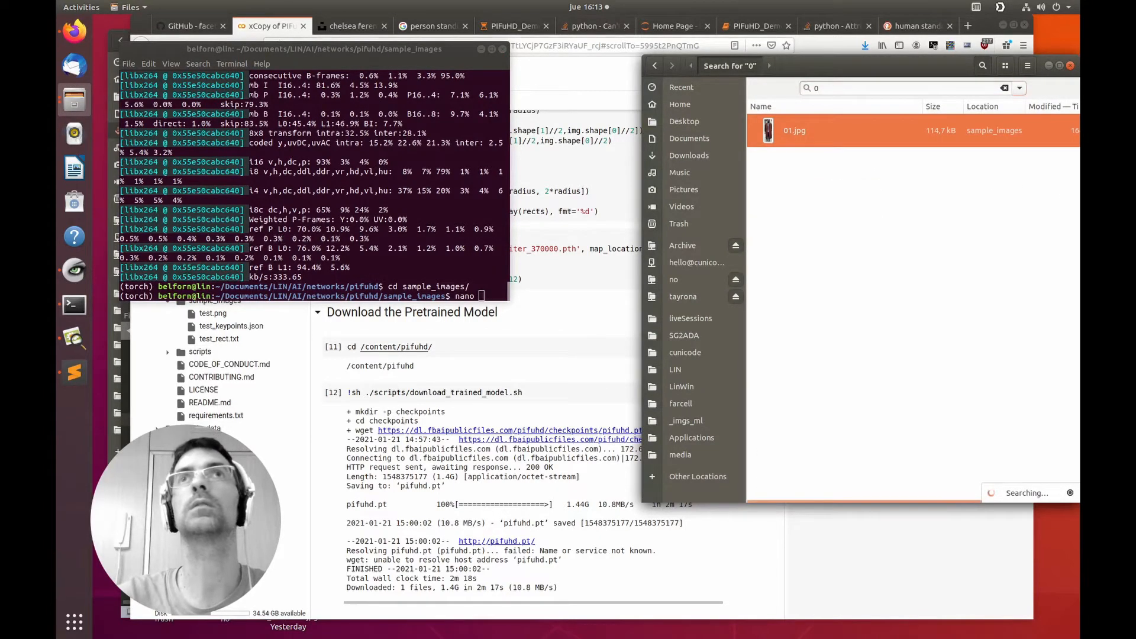
click(1005, 88)
Open a new file named 01_rect.txt in nano from the sample_images directory.
click(388, 218)
text(nano )
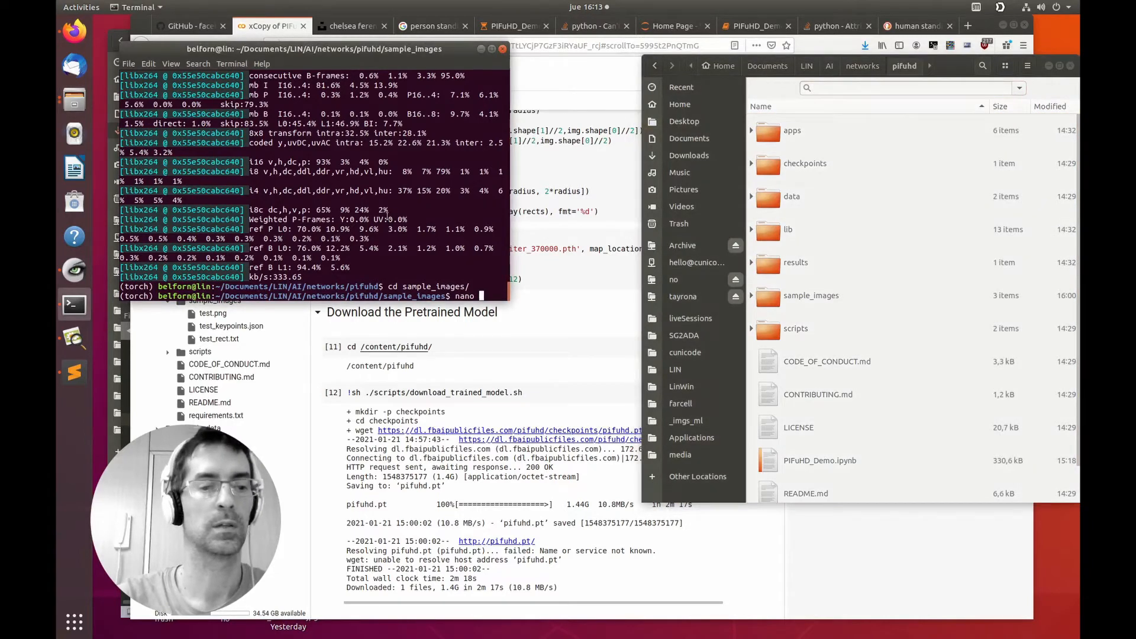
text(01.jpg)
key(BackSpace)
key(BackSpace)
key(BackSpace)
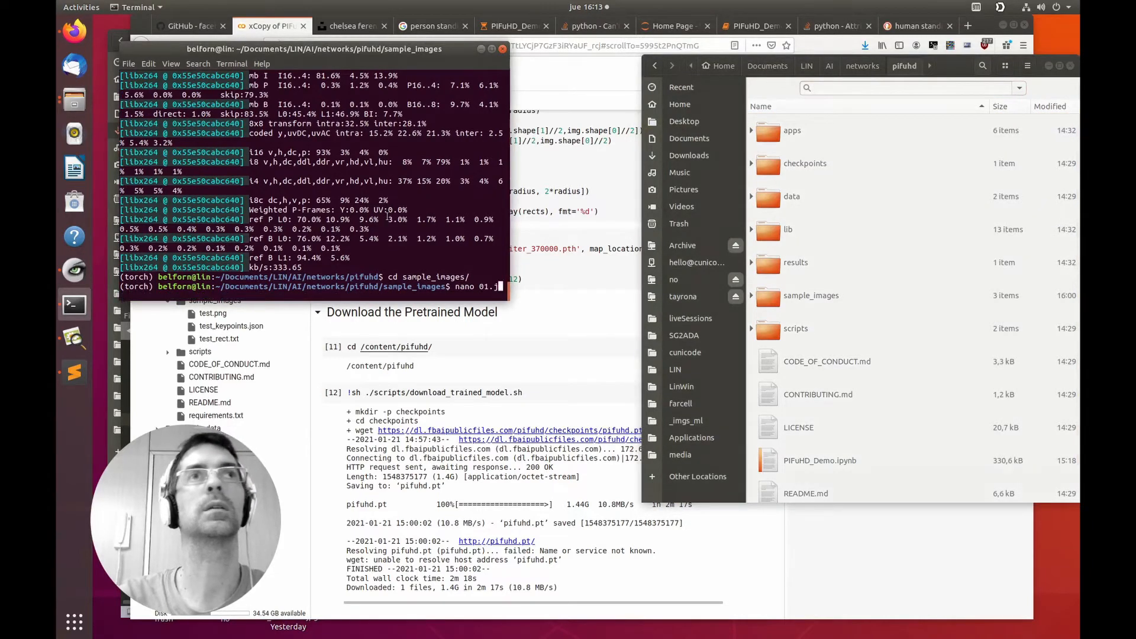
text(t)
key(BackSpace)
key(BackSpace)
key(BackSpace)
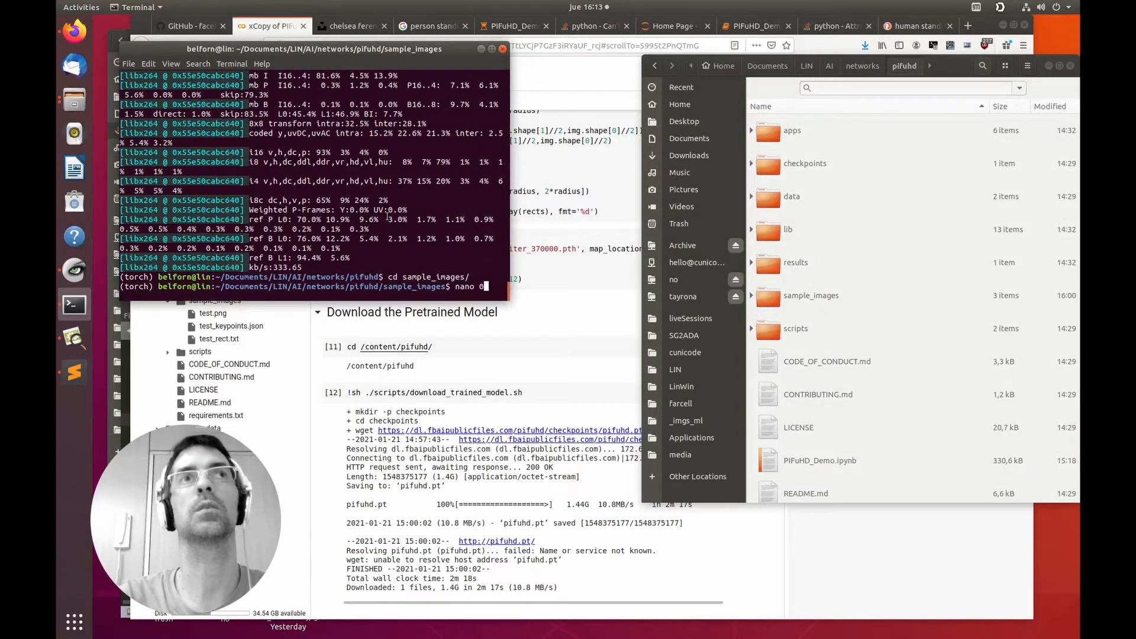
text(1_rect)
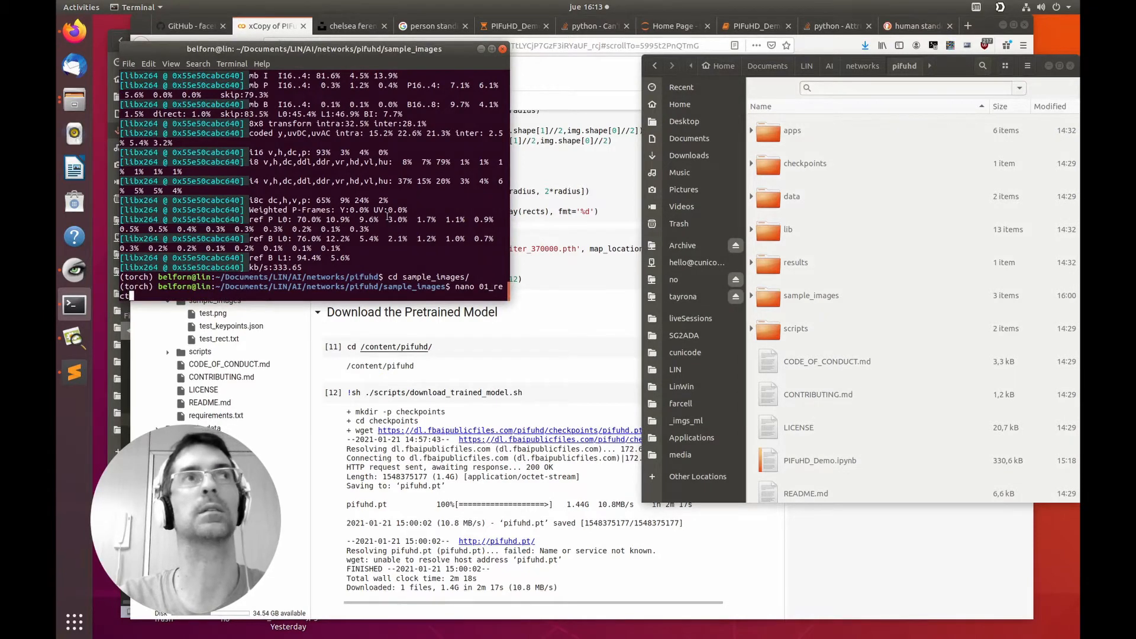
text(.txt)
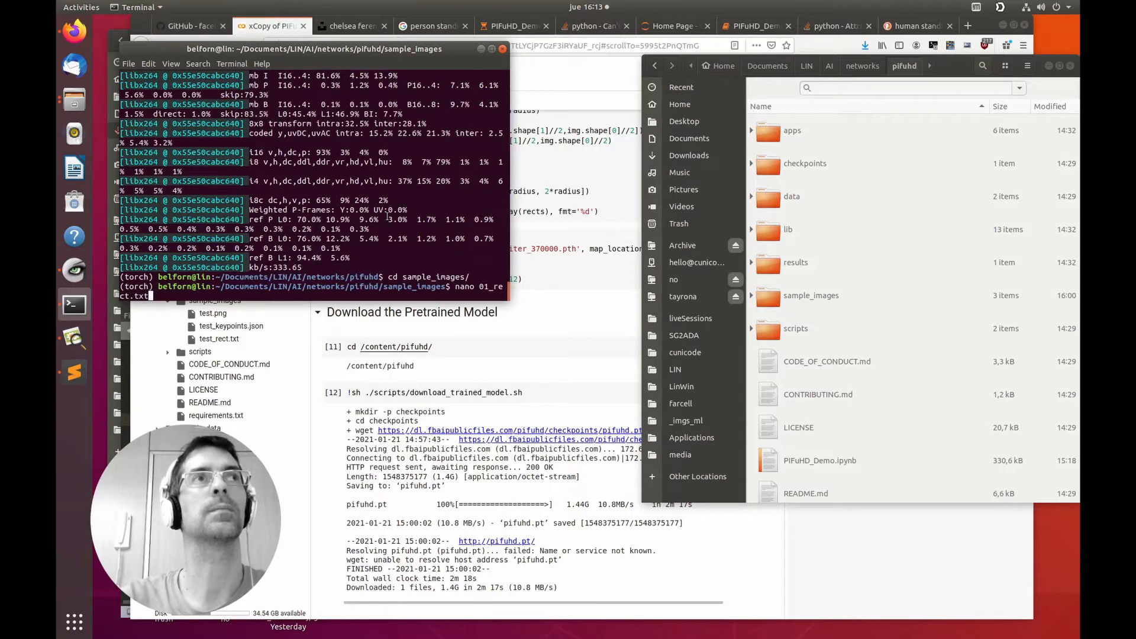
key(Return)
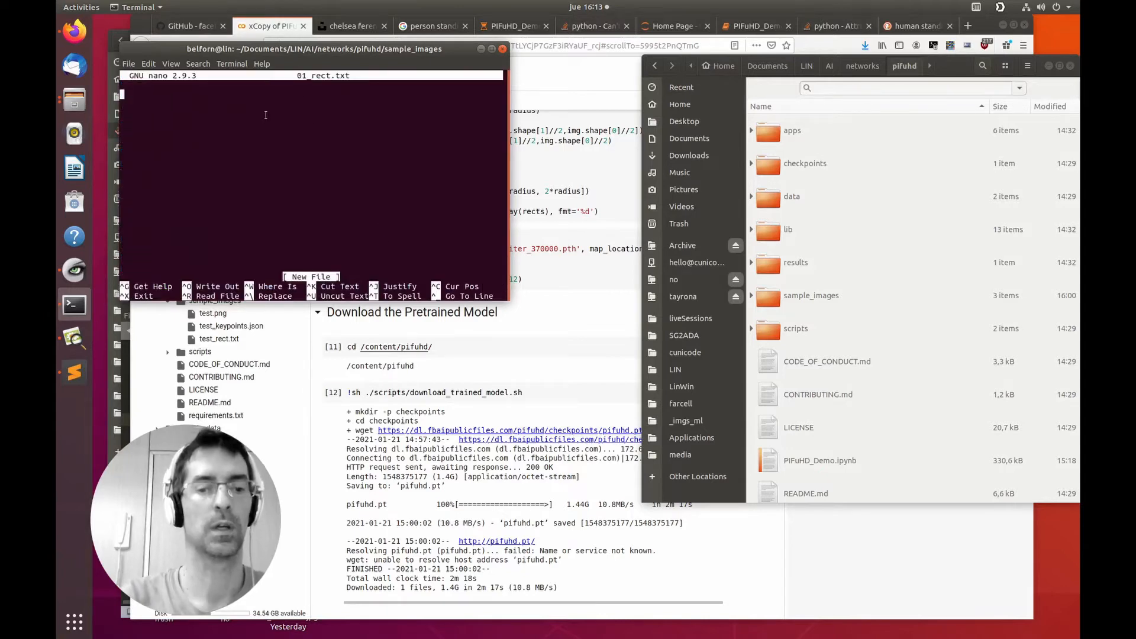
Enter the crop rectangle 0 0 512 1179 as the first line of 01_rect.txt.
text(0 0 1)
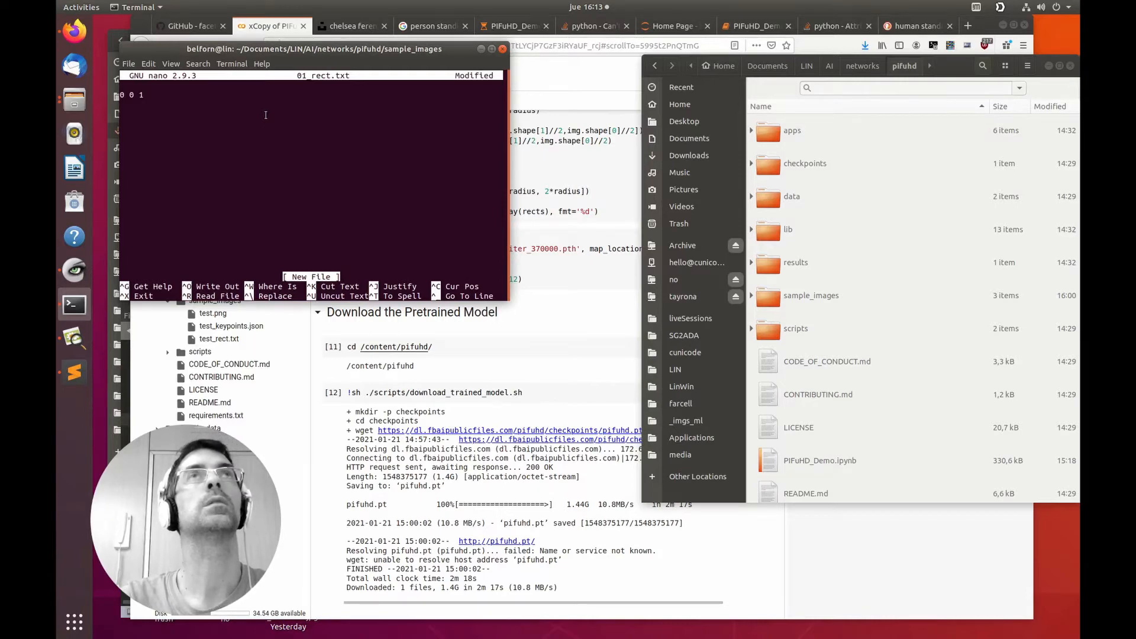
key(BackSpace)
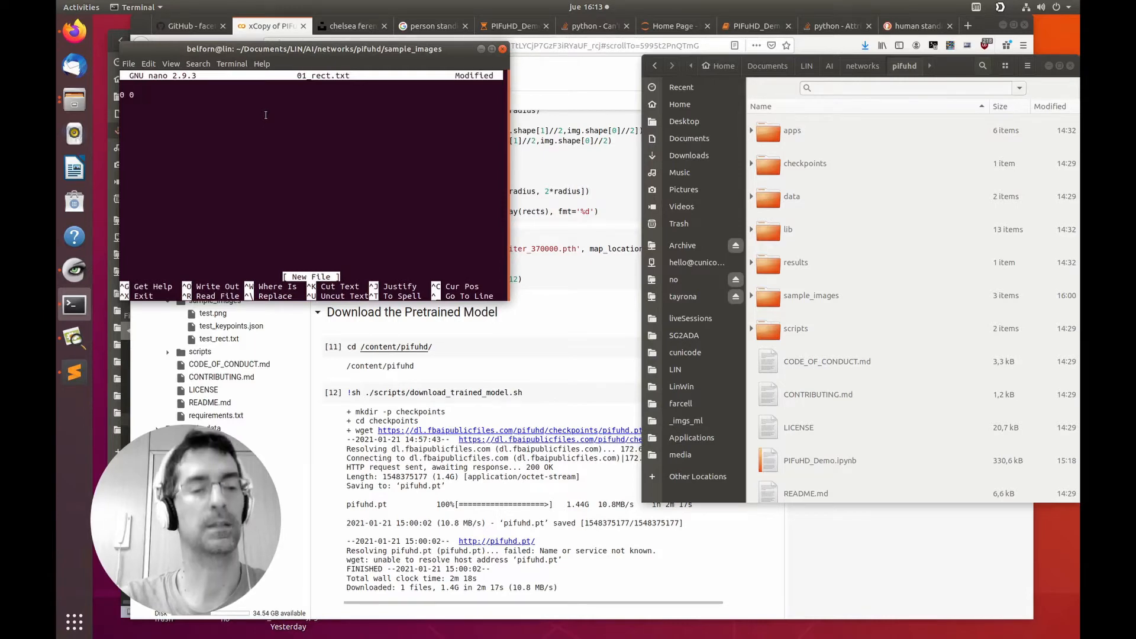
text(1179)
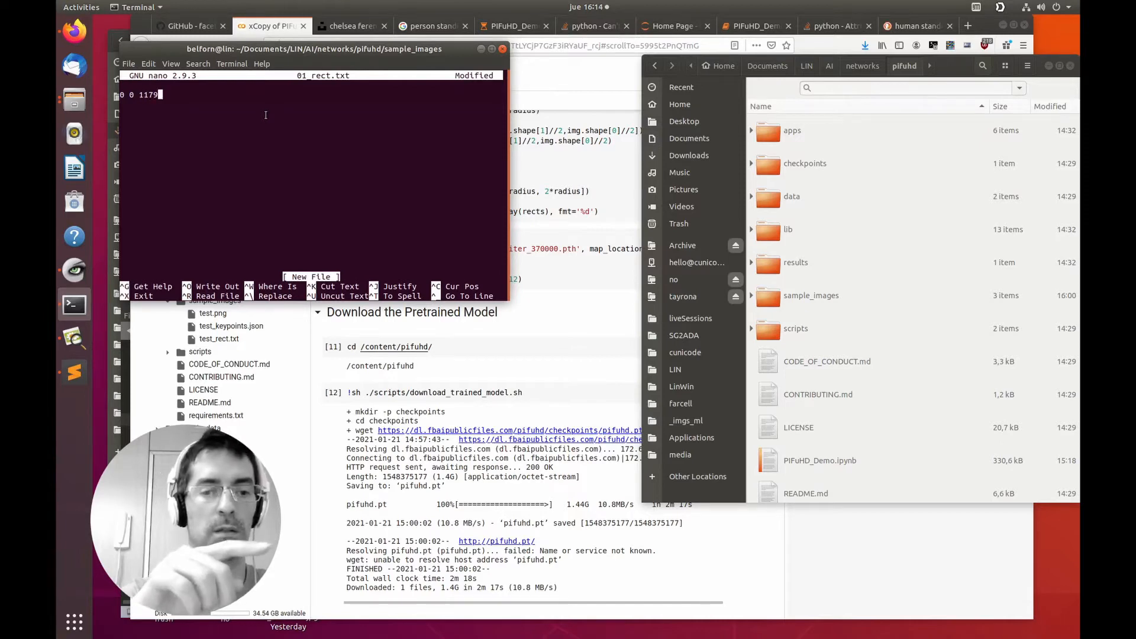
key(Left)
key(Left)
key(Left)
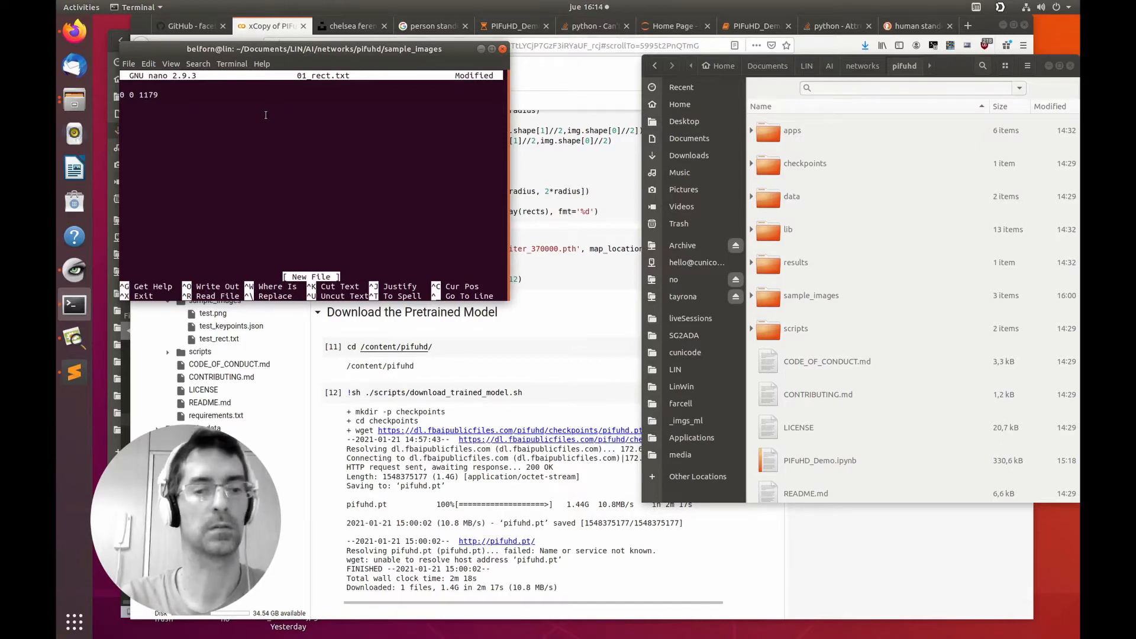
text(512)
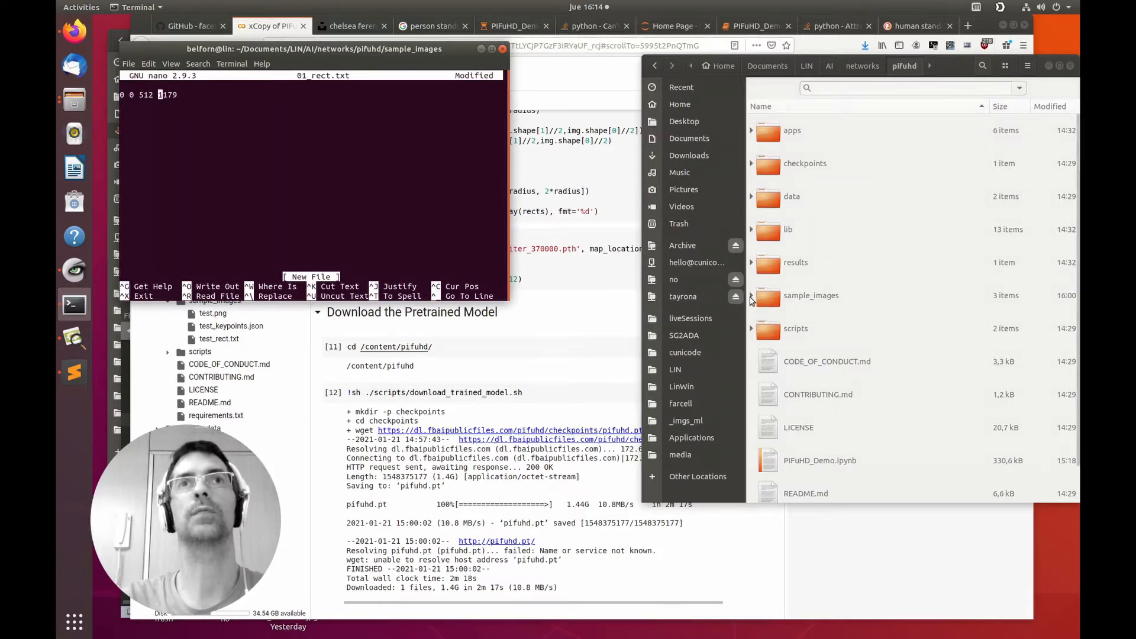
Check the pixel width and height of 01.jpg in its image properties, then return to the terminal.
click(752, 296)
right_click(796, 333)
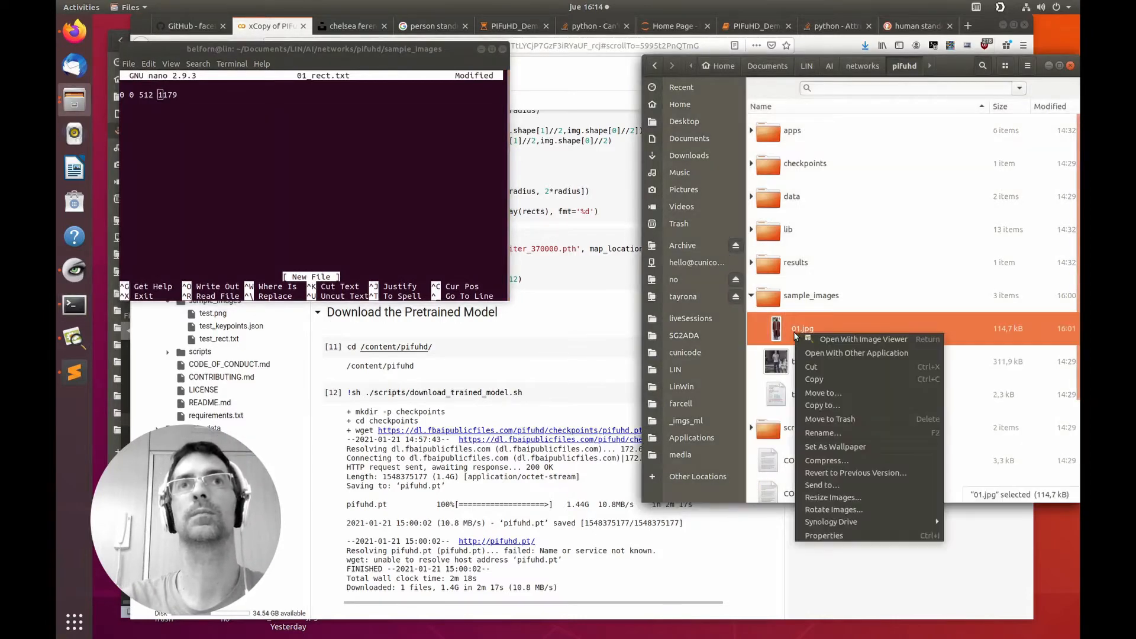
click(850, 535)
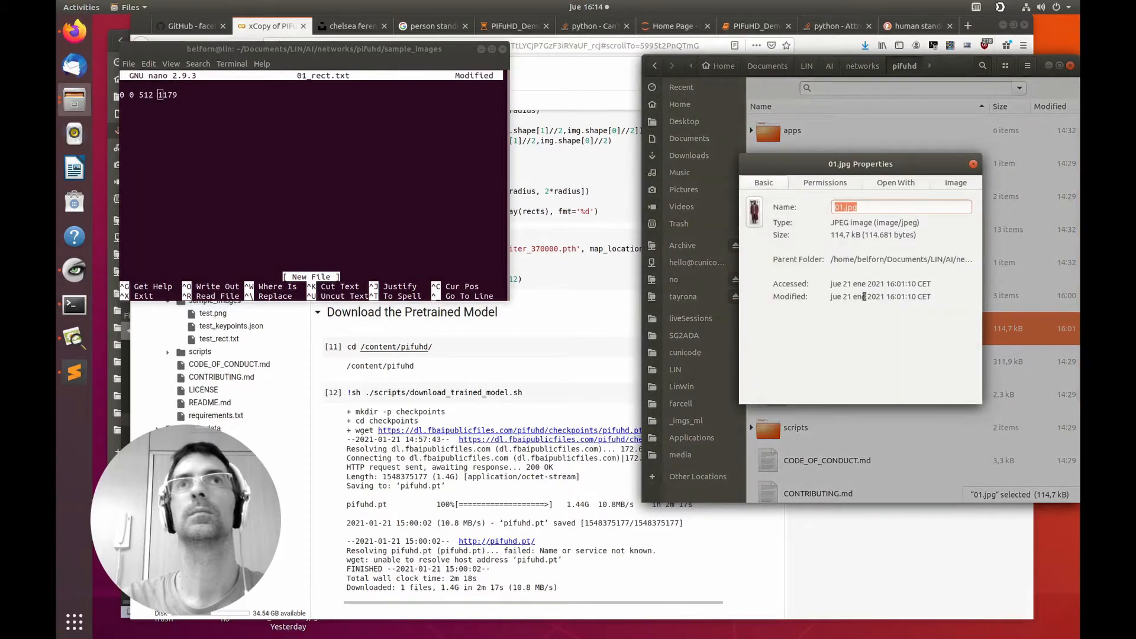
click(946, 185)
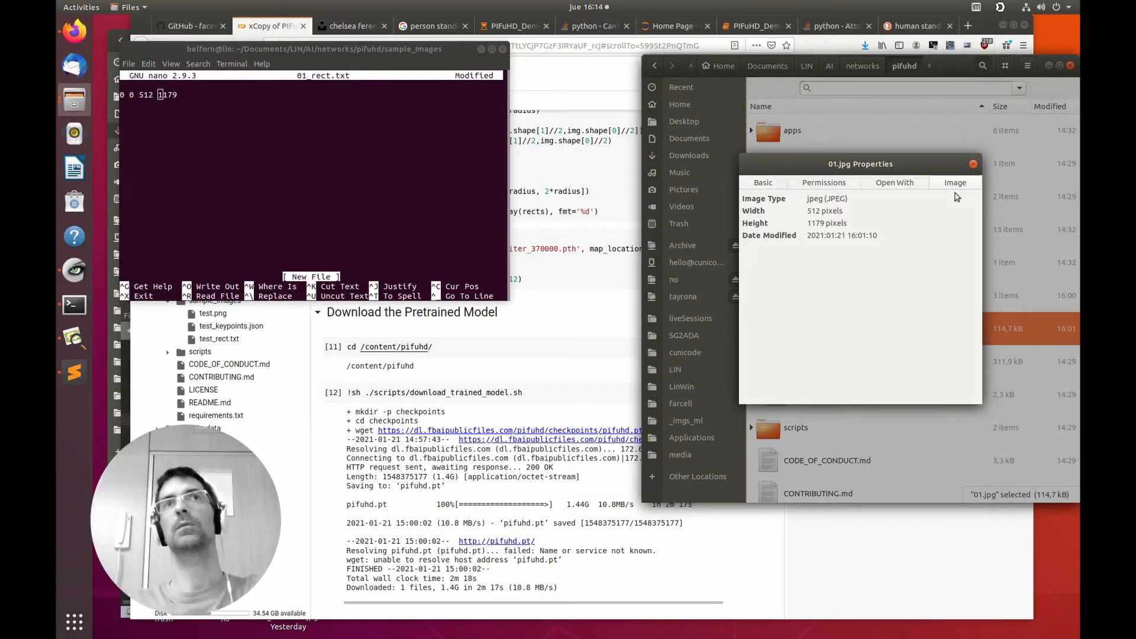
click(311, 141)
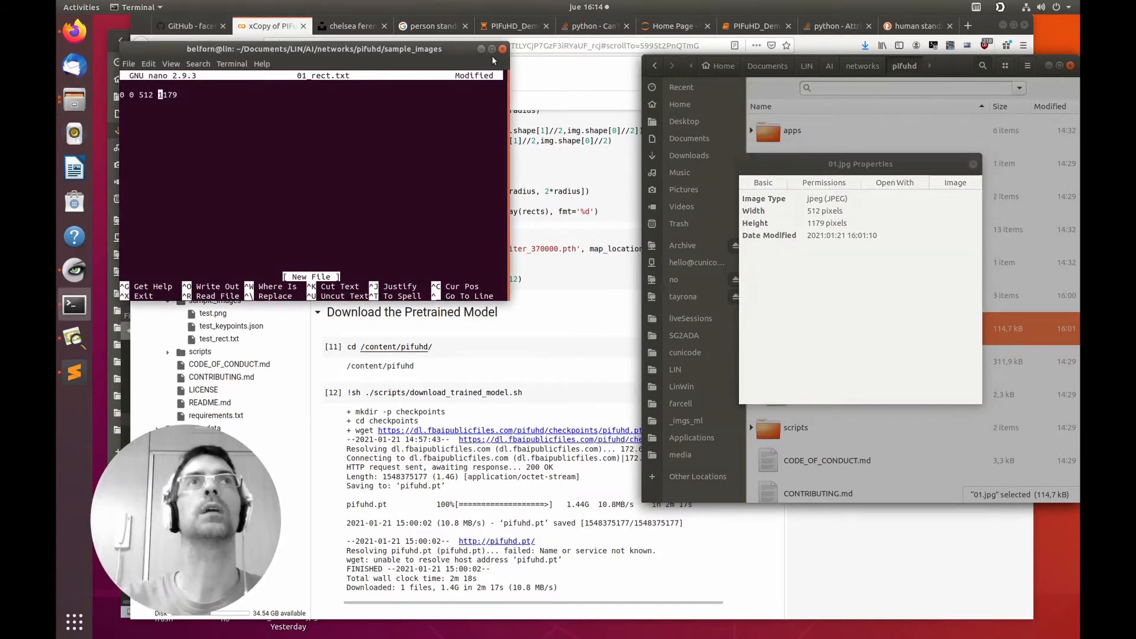
Save 01_rect.txt and exit nano, keeping the terminal open.
click(503, 49)
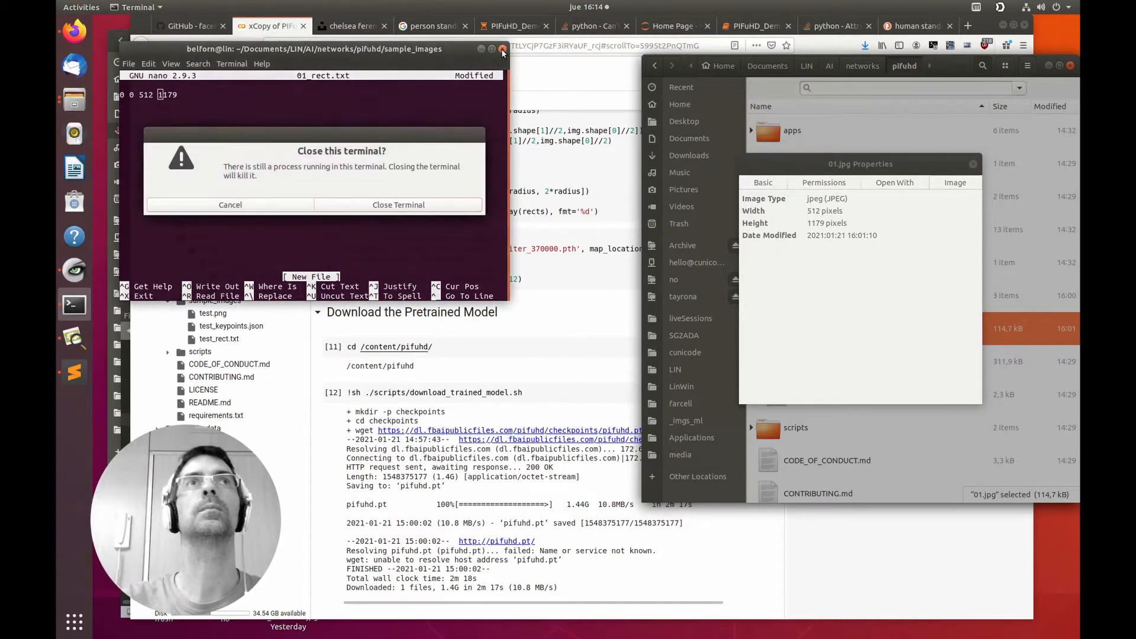
click(286, 207)
key(ctrl+x)
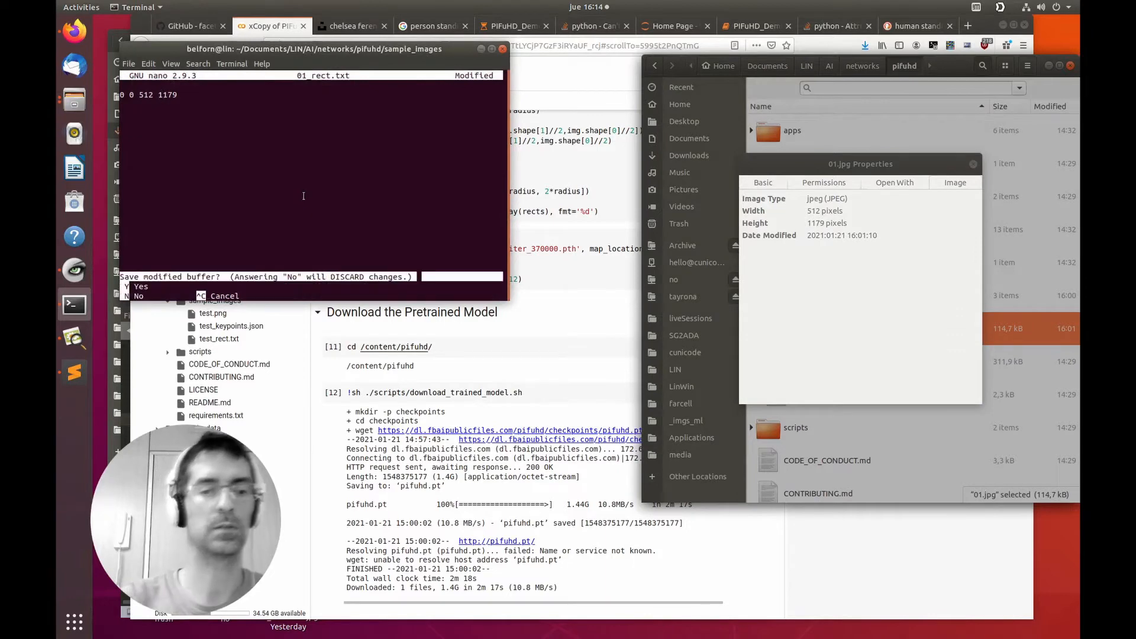
key(y)
key(Return)
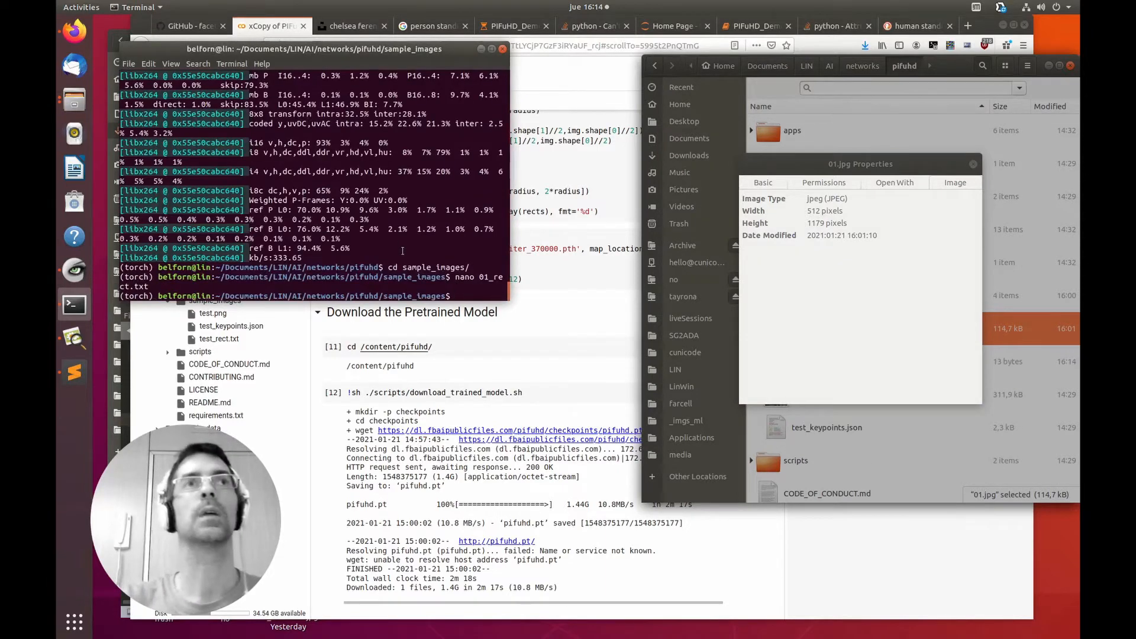
Move the terminal up from sample_images to the pifuhd directory and close the 01.jpg properties window.
text(cd ..)
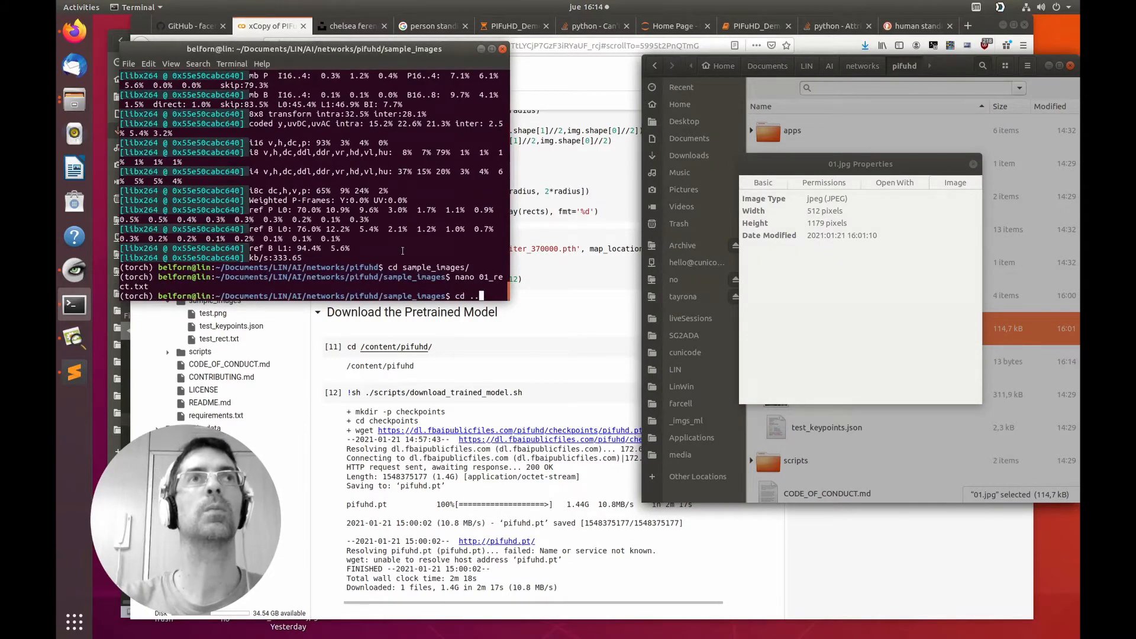
key(Return)
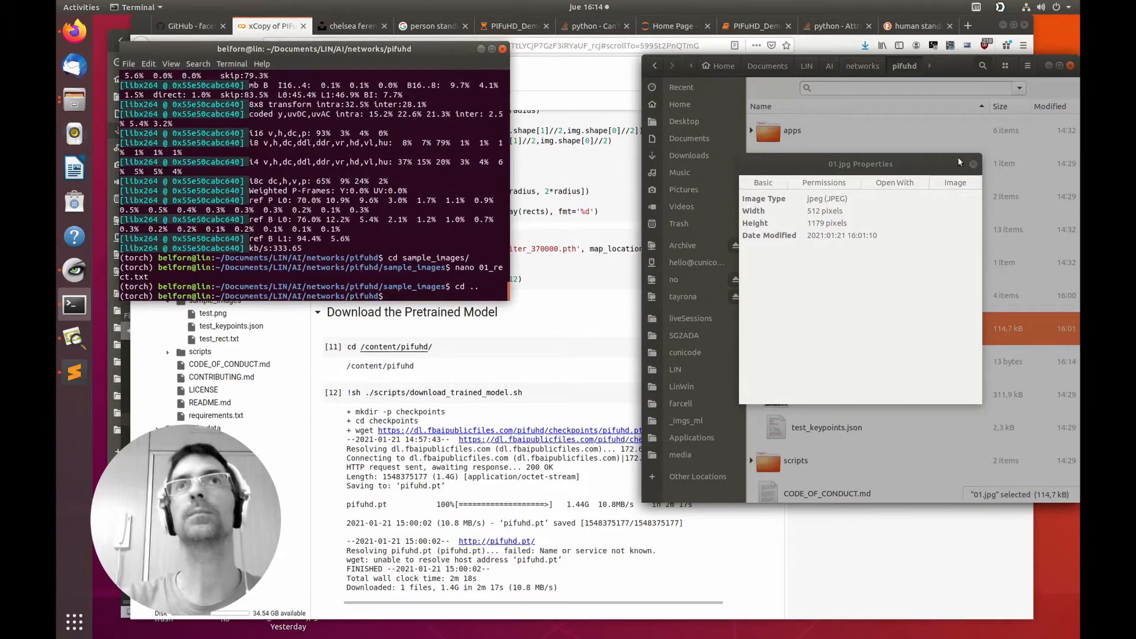
click(973, 164)
Rename test.png in the sample_images folder to test_off.png, and select 01.jpg.
scroll(803, 339, down, 1)
scroll(803, 339, down, 2)
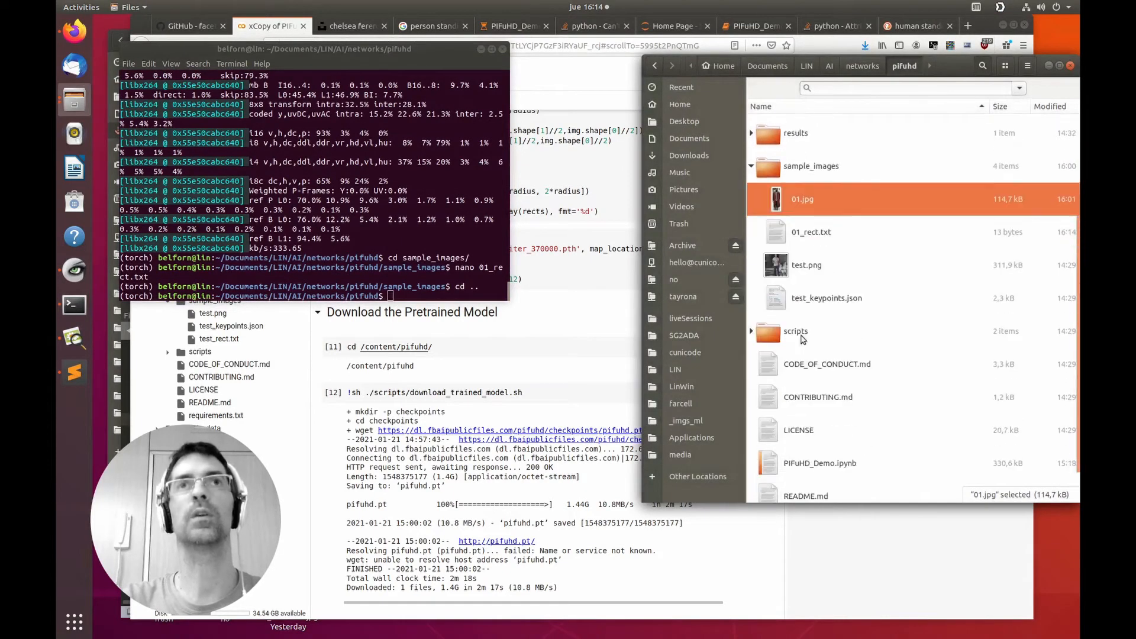
click(804, 265)
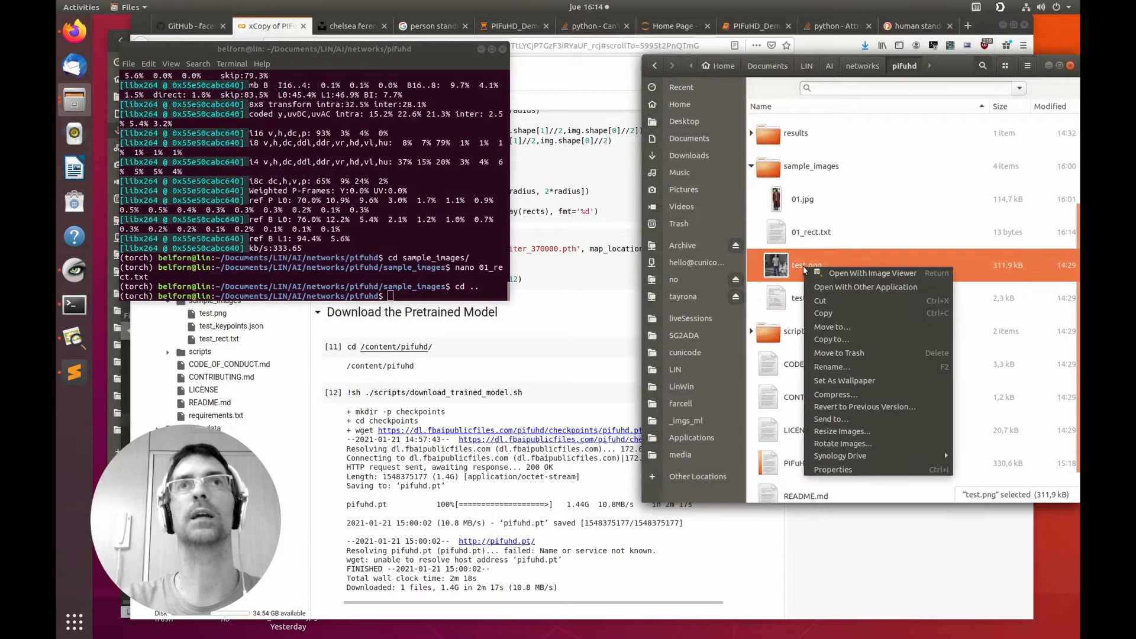
click(844, 370)
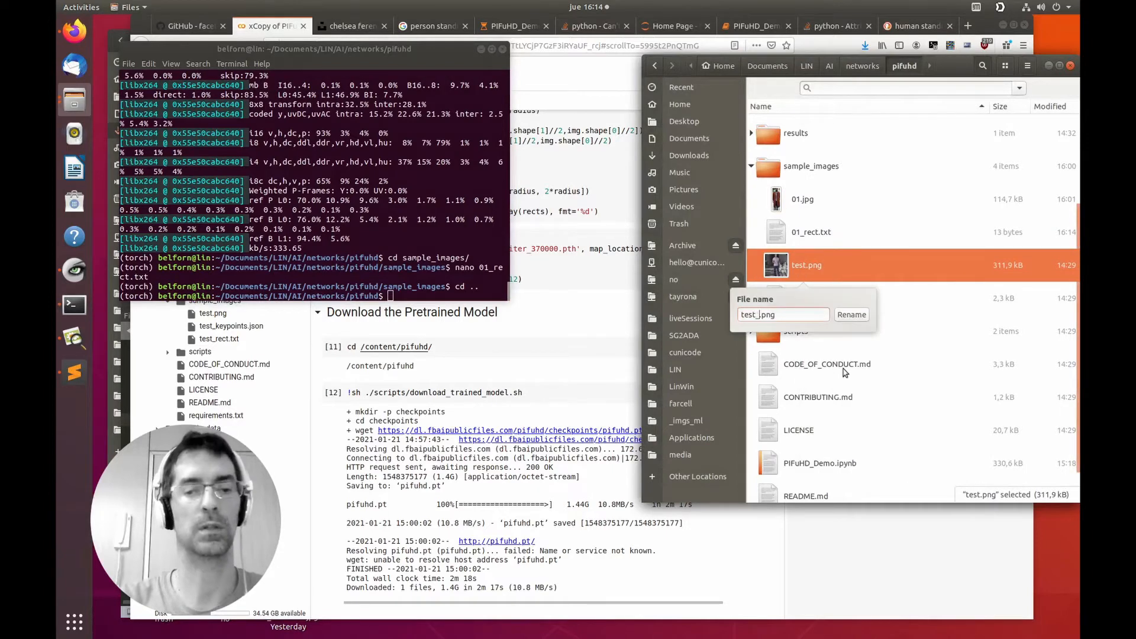
text(_off)
key(Return)
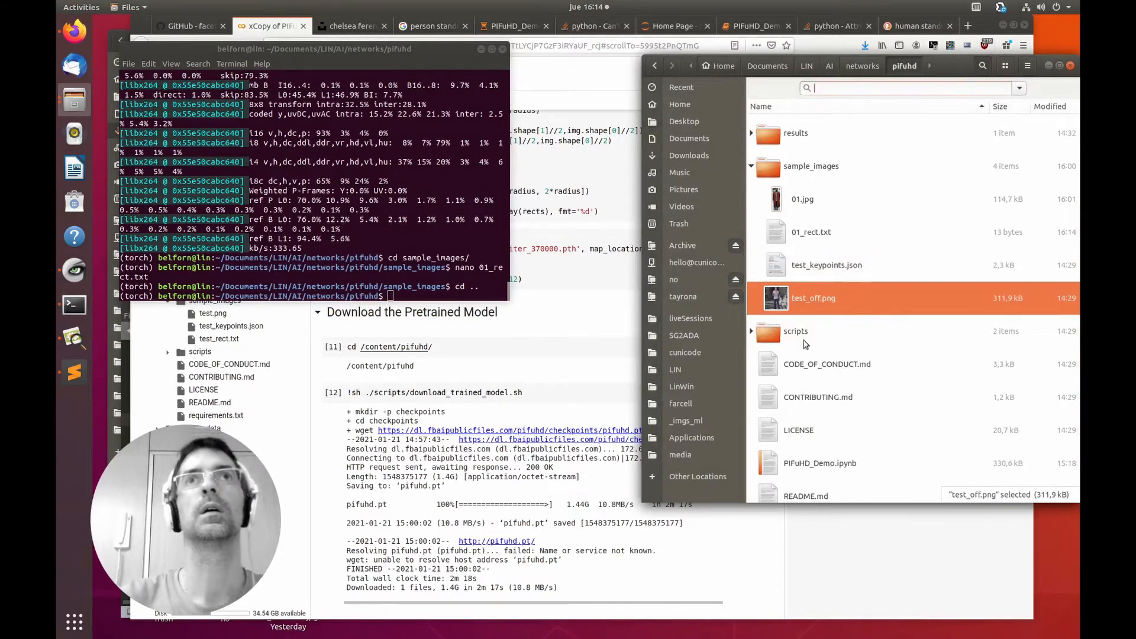
click(829, 235)
click(817, 204)
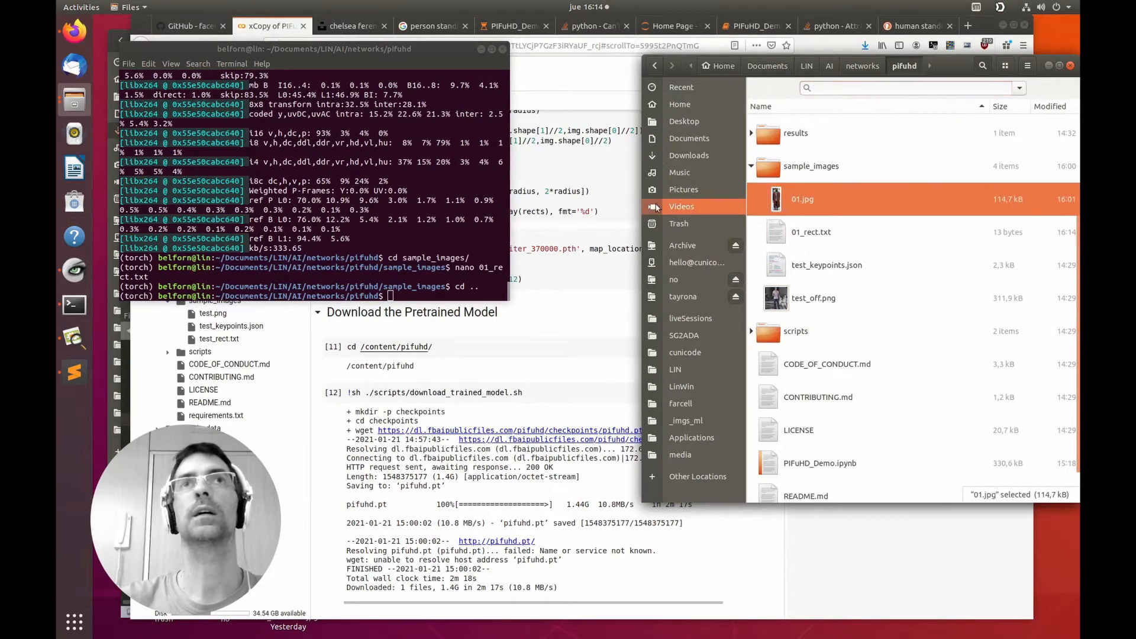
Copy the command python -m apps.simple_test from demo.sh in Sublime Text to the terminal prompt and begin an option with --.
click(379, 219)
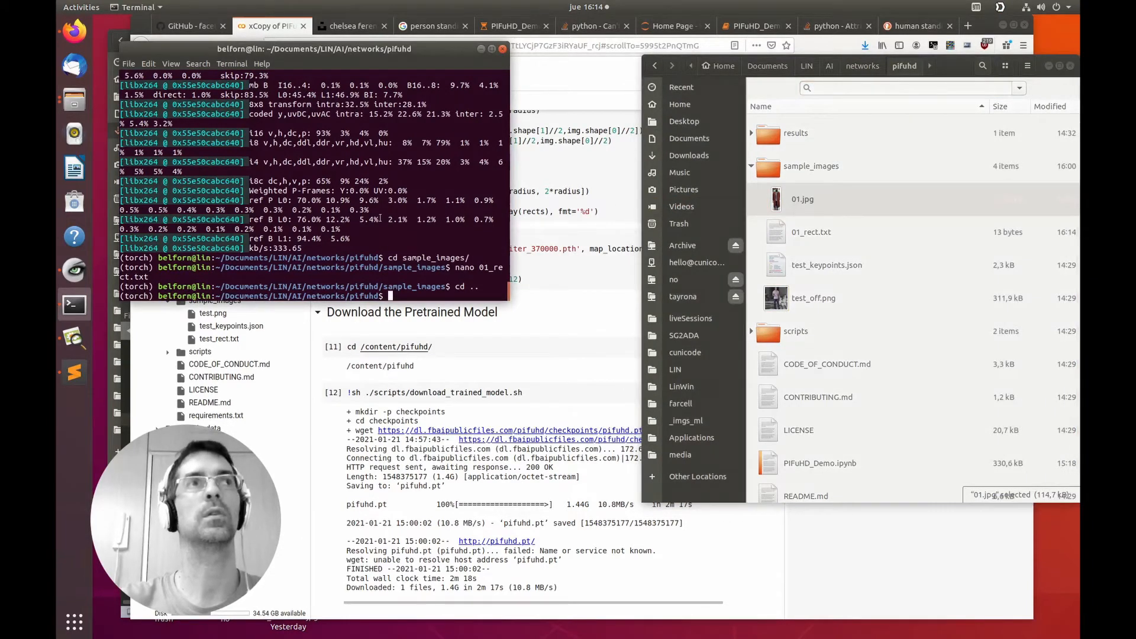
click(74, 372)
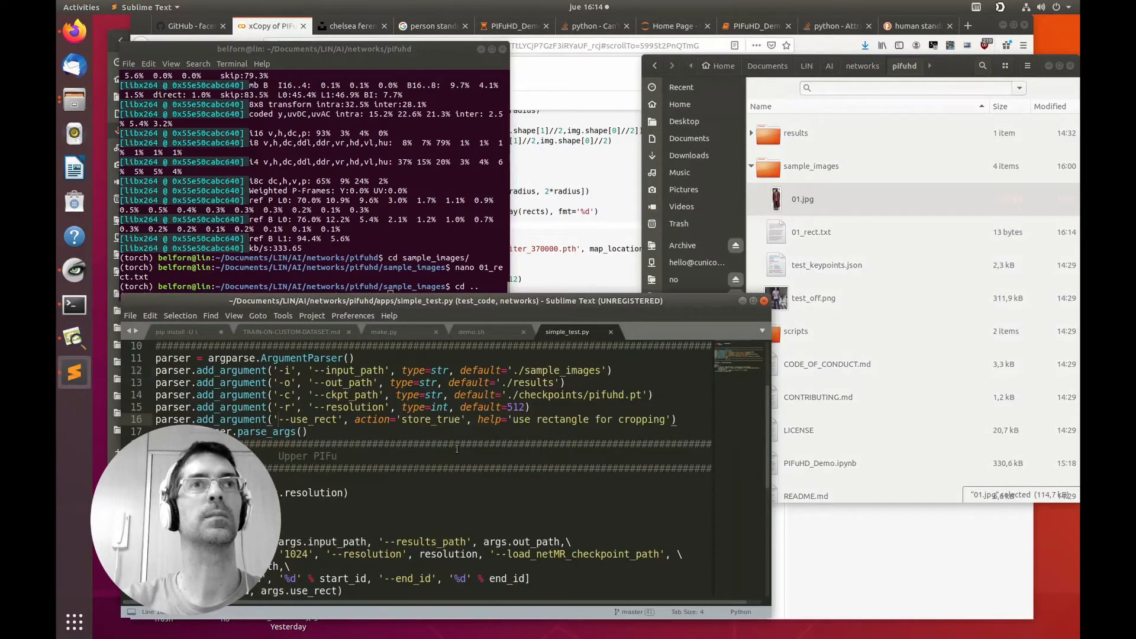
click(479, 331)
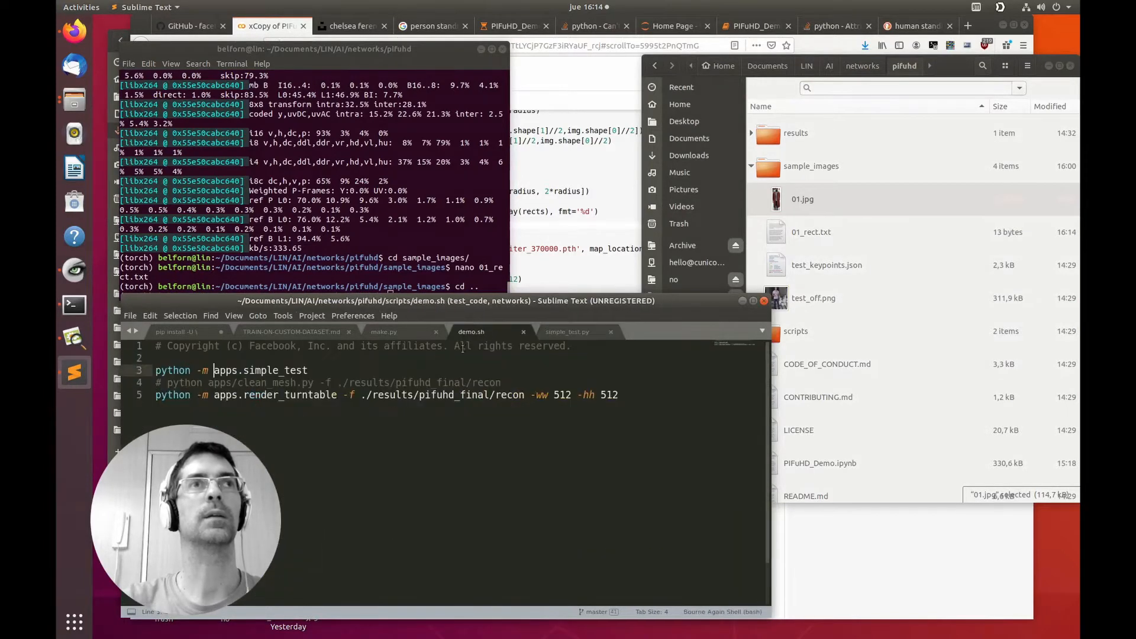
drag(310, 369, 162, 372)
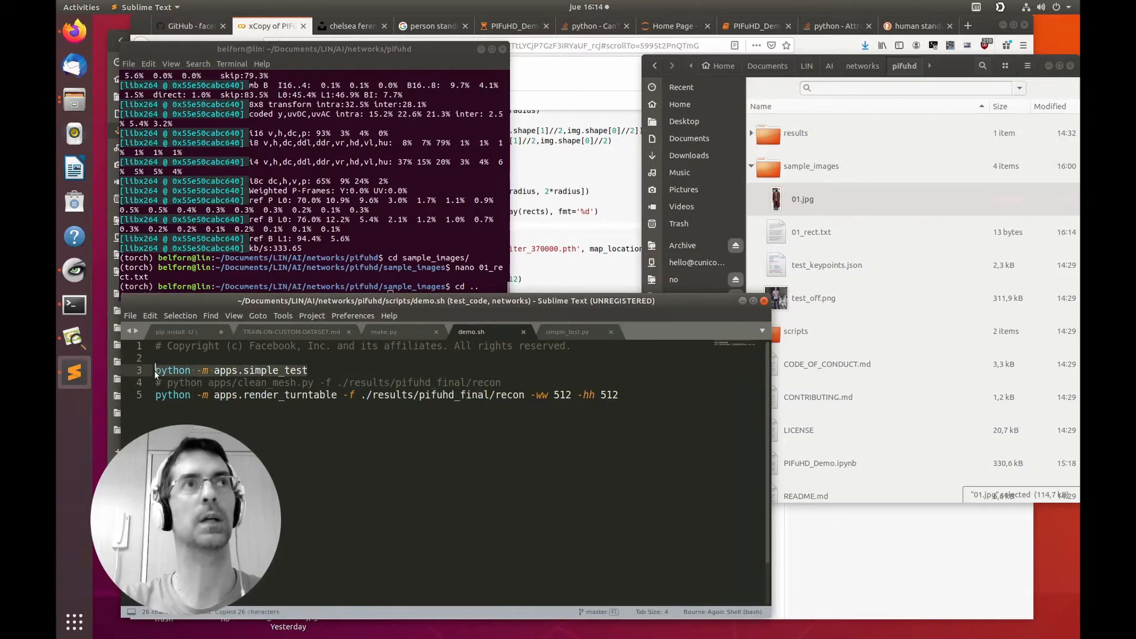
click(390, 291)
key(ctrl+shift+v)
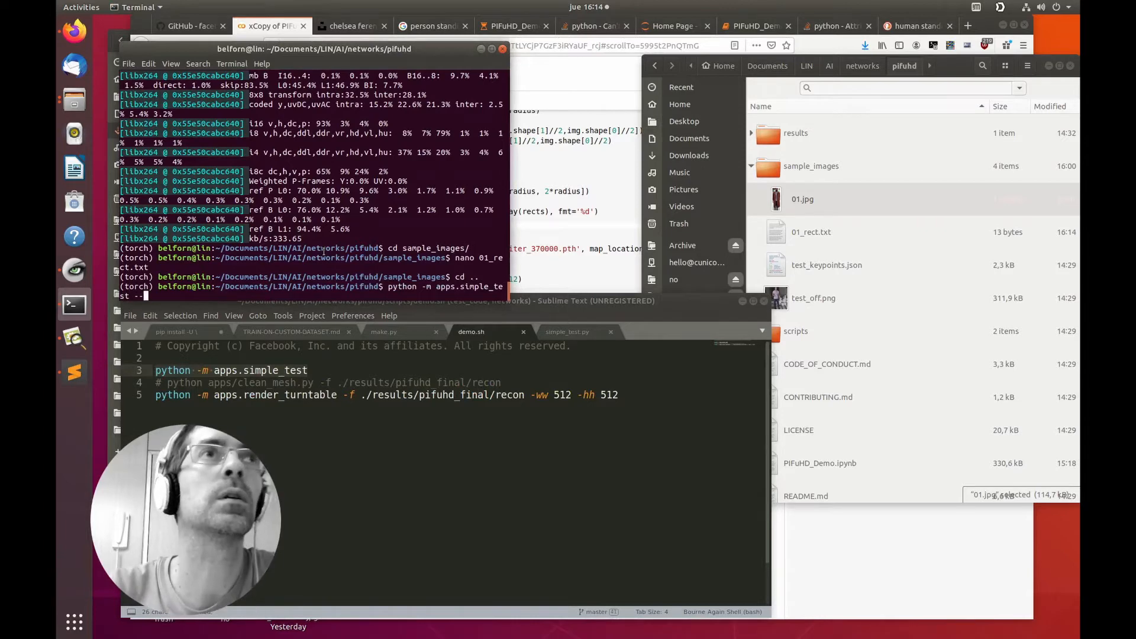
Complete the simple_test command with --use_rect -r 512, run it, and move the Sublime Text window clear of the terminal output.
click(590, 332)
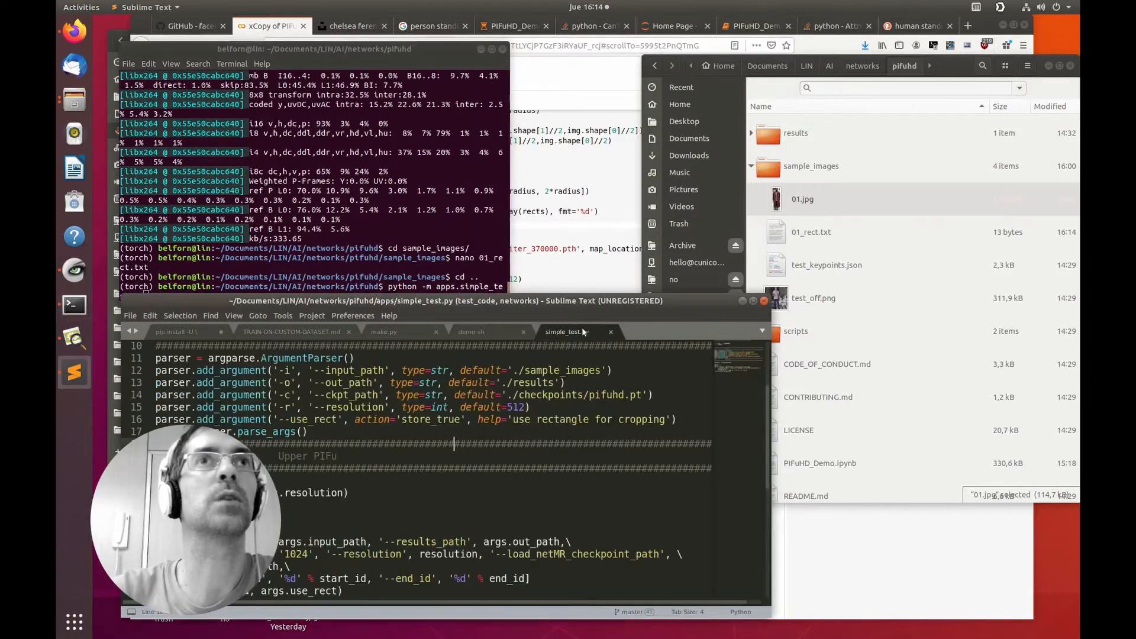
drag(341, 419, 276, 419)
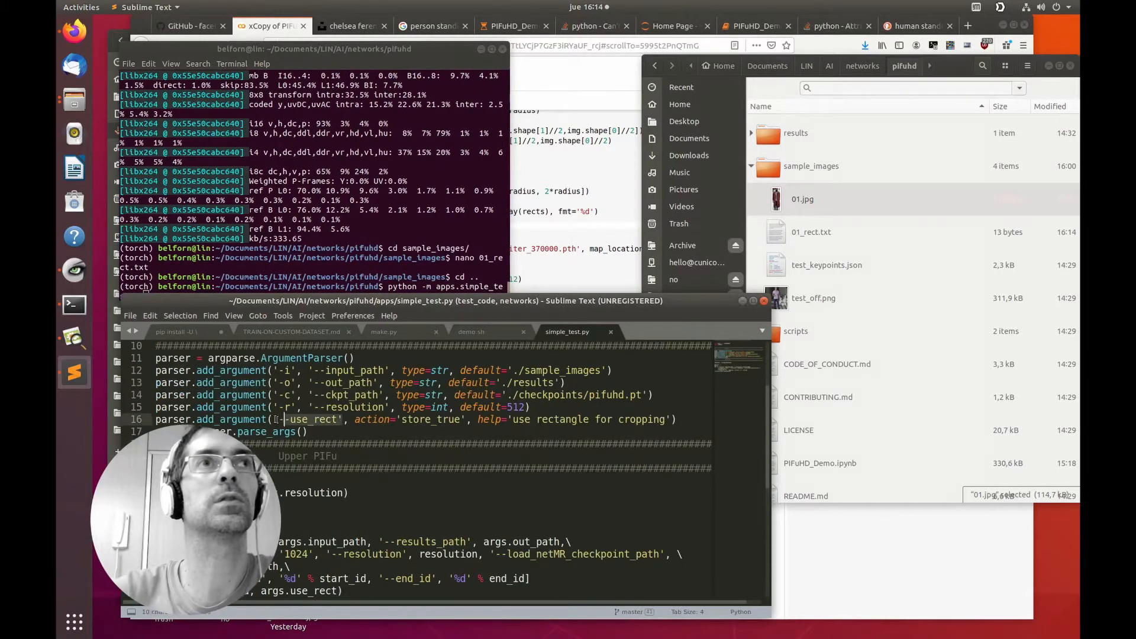
click(280, 283)
text(--)
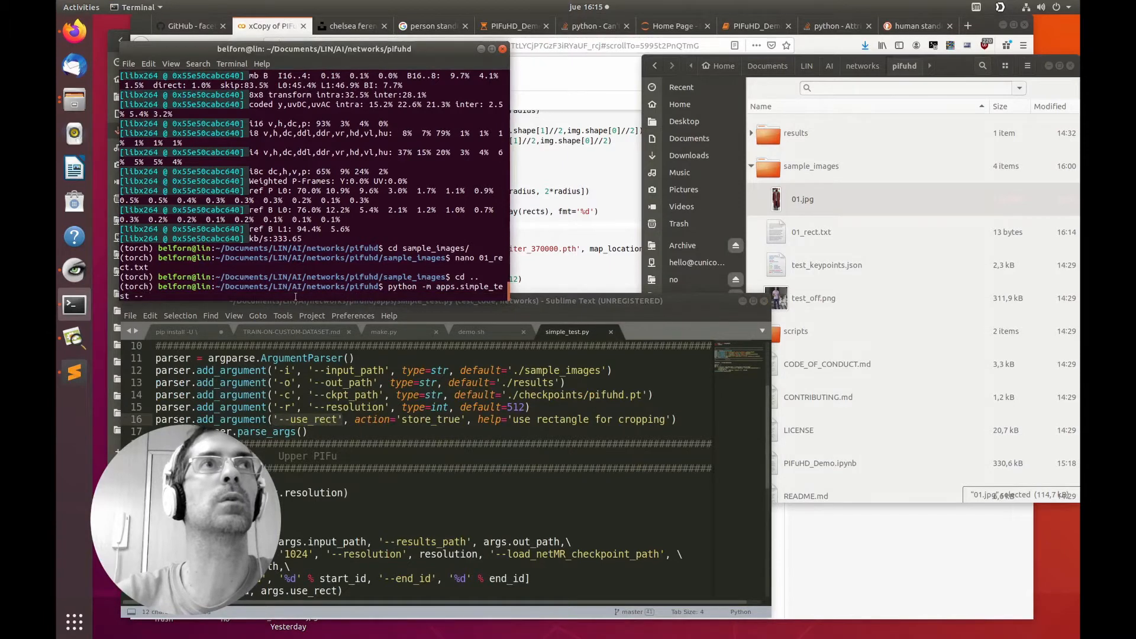
text(use)
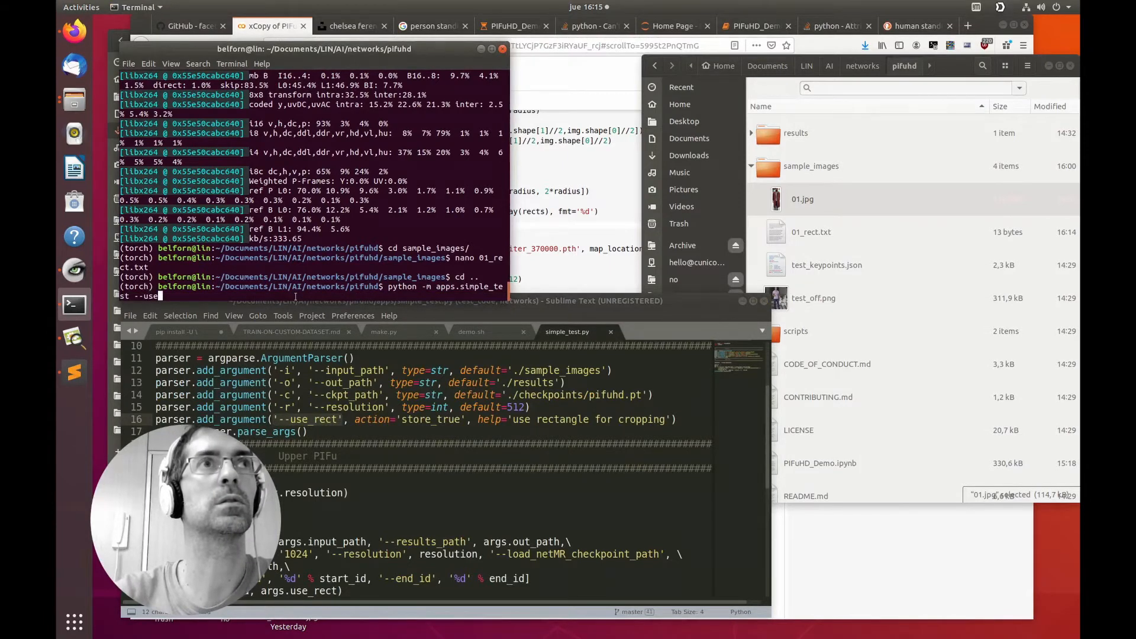
text(_rect -r 512)
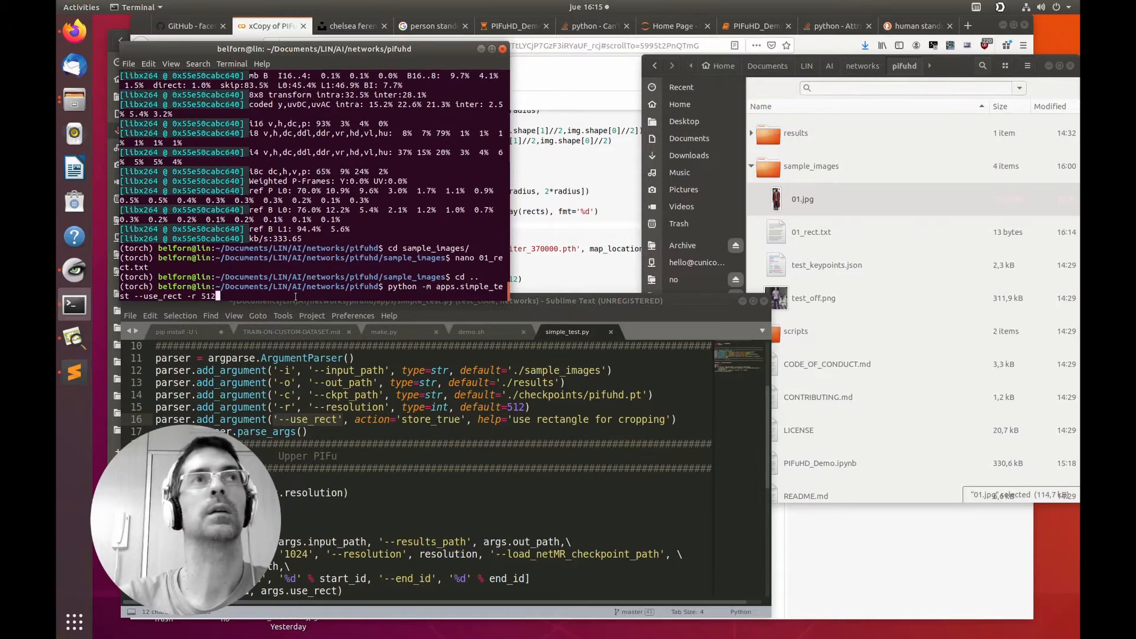
key(Return)
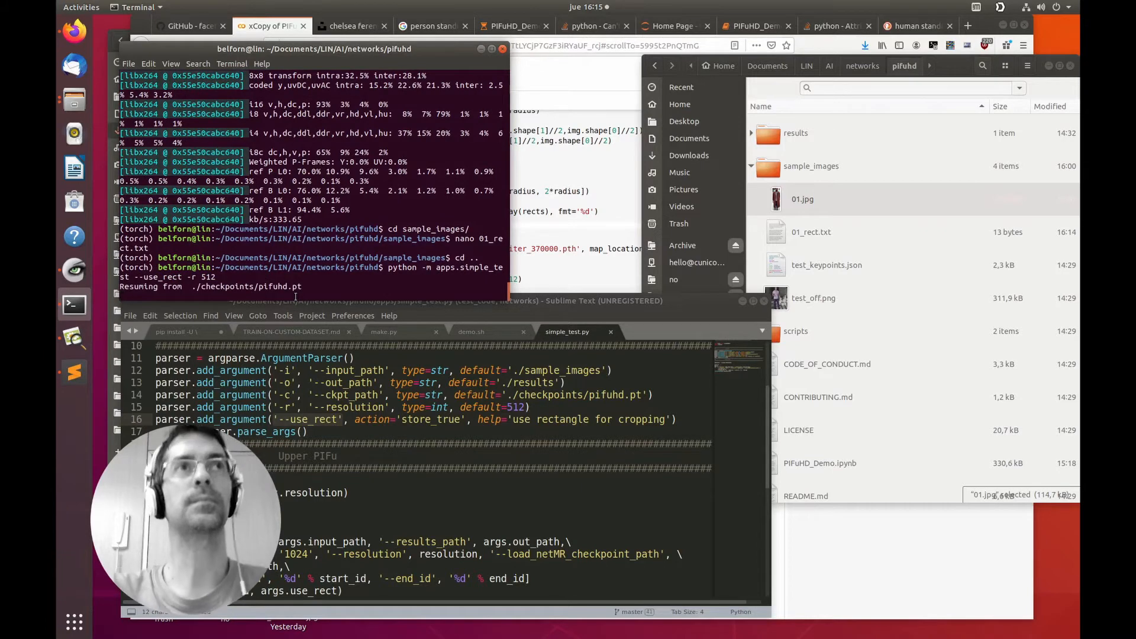
drag(612, 312, 611, 318)
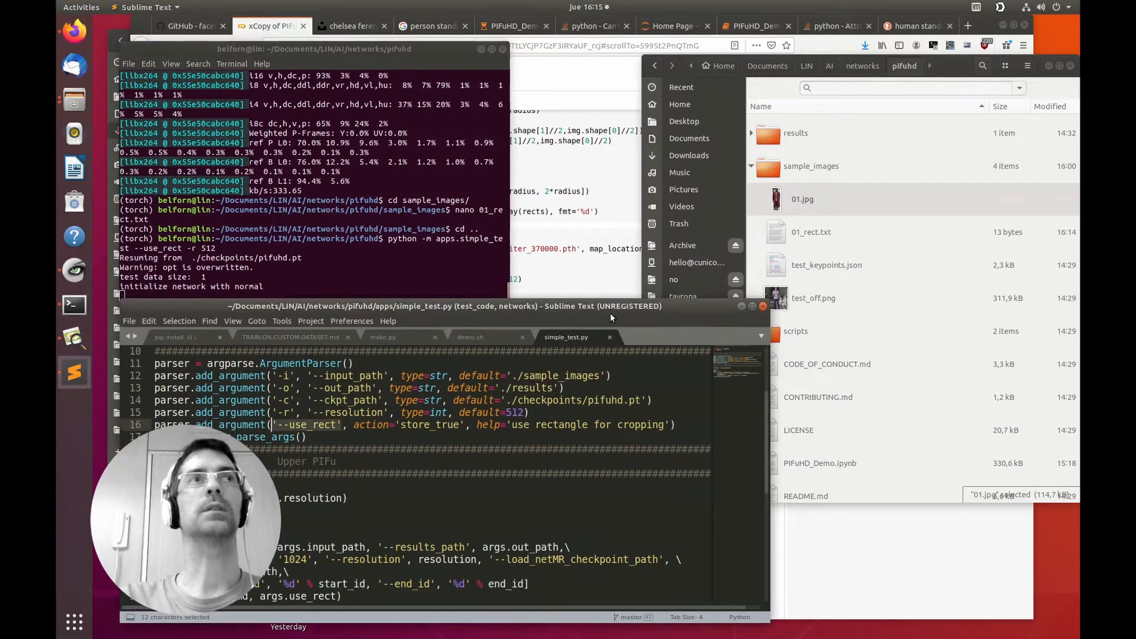
drag(380, 312, 374, 328)
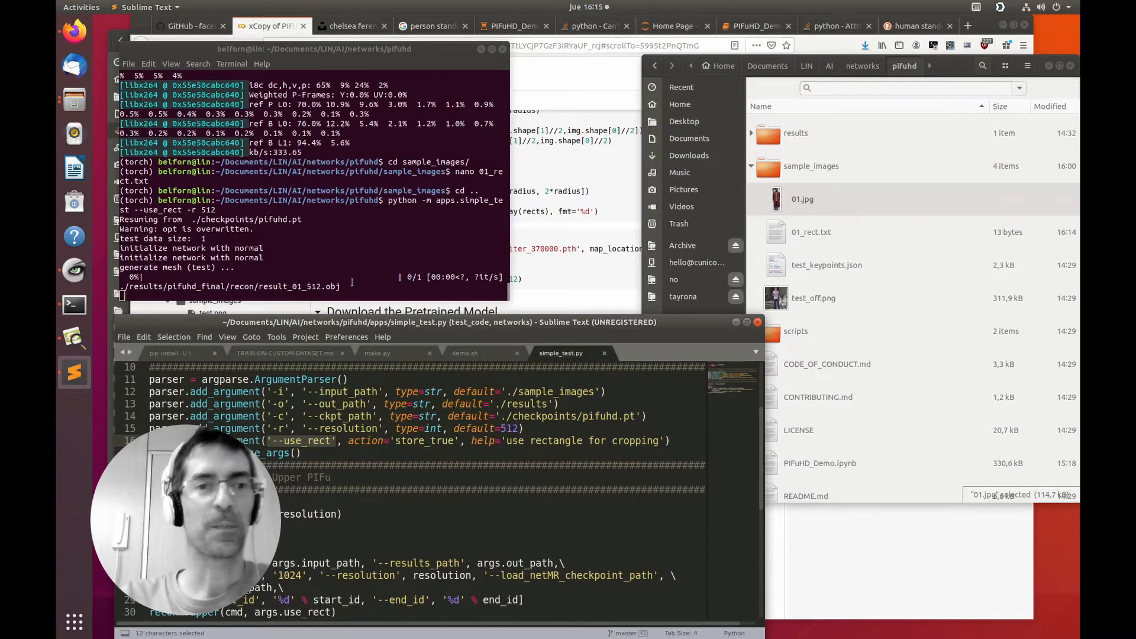
Expand results, pifuhd_final and recon in the pifuhd folder to check the generated output files.
click(820, 196)
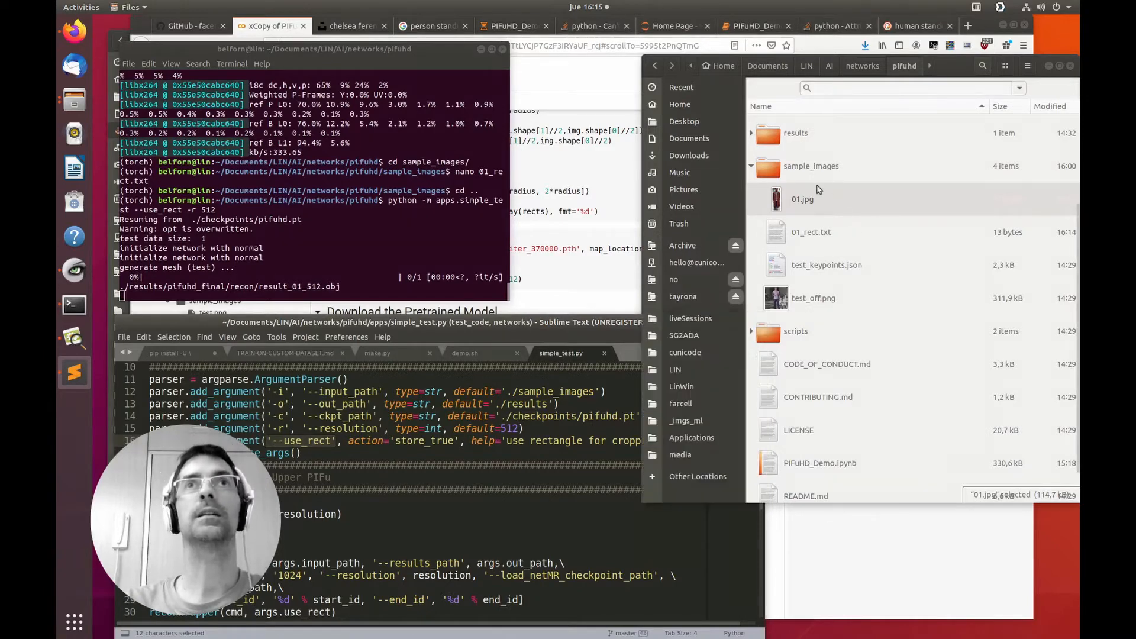
scroll(812, 296, up, 3)
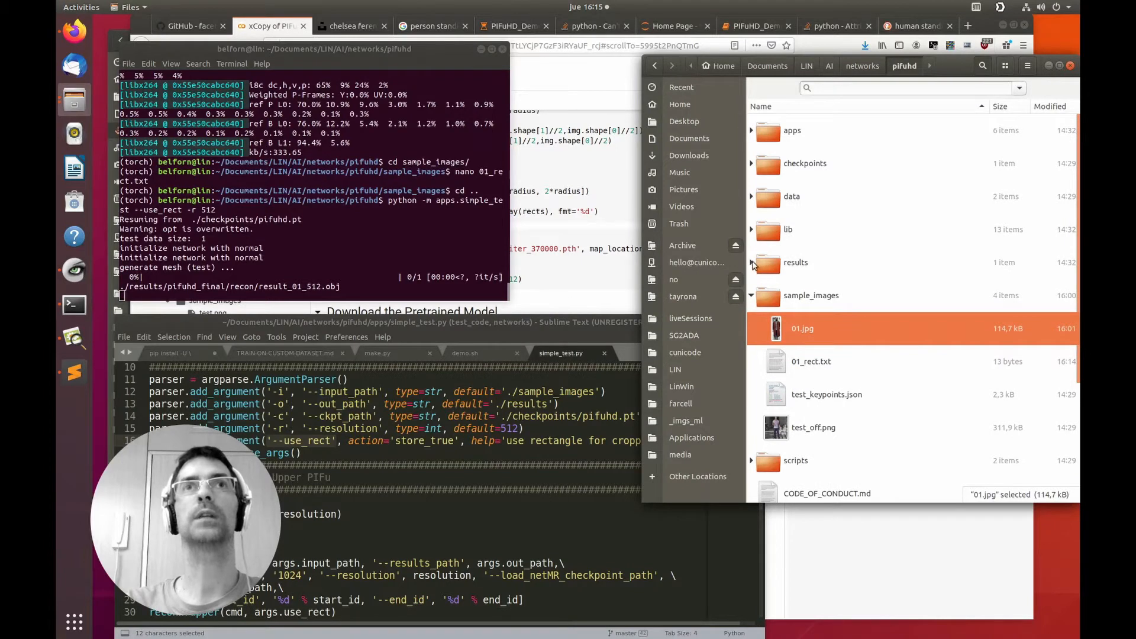
click(752, 262)
scroll(771, 237, down, 3)
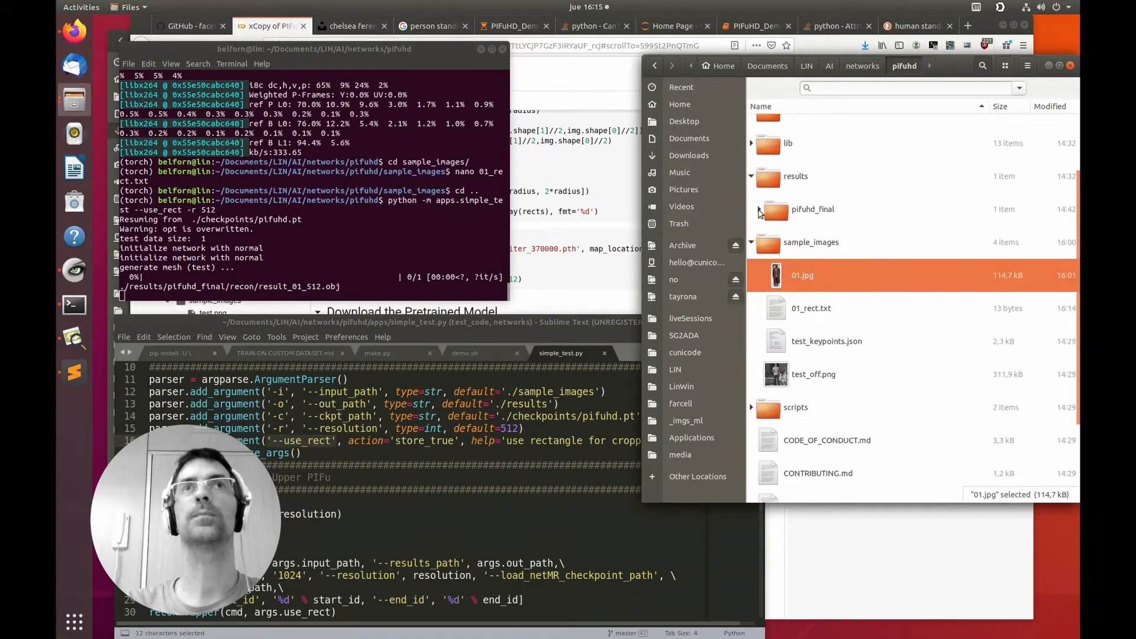
click(760, 211)
click(767, 242)
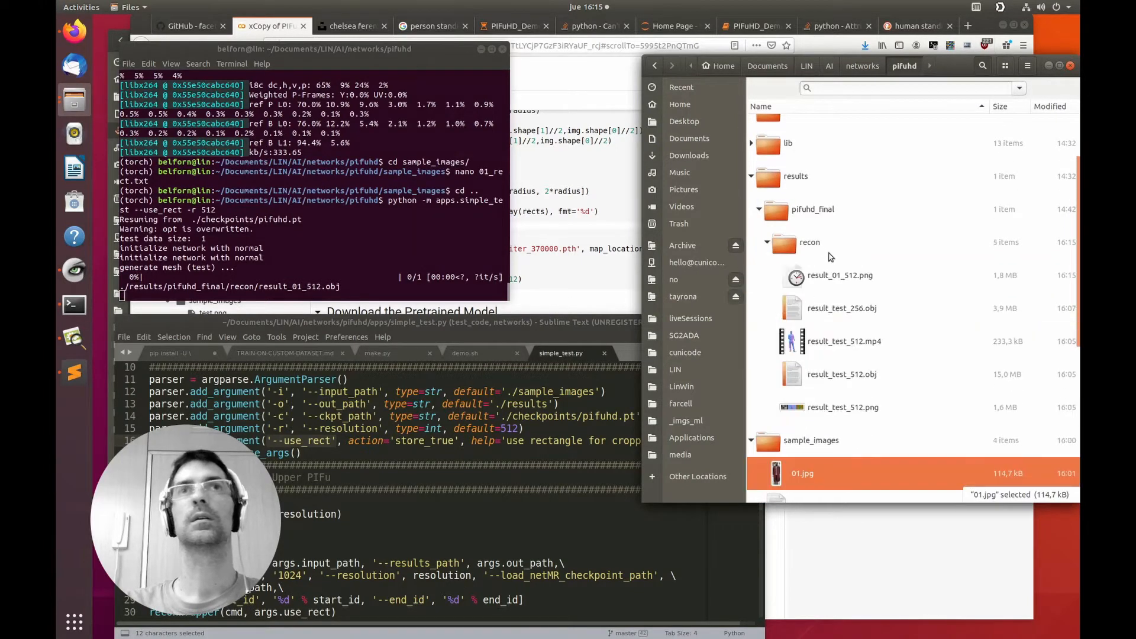
scroll(831, 257, down, 5)
scroll(832, 258, up, 3)
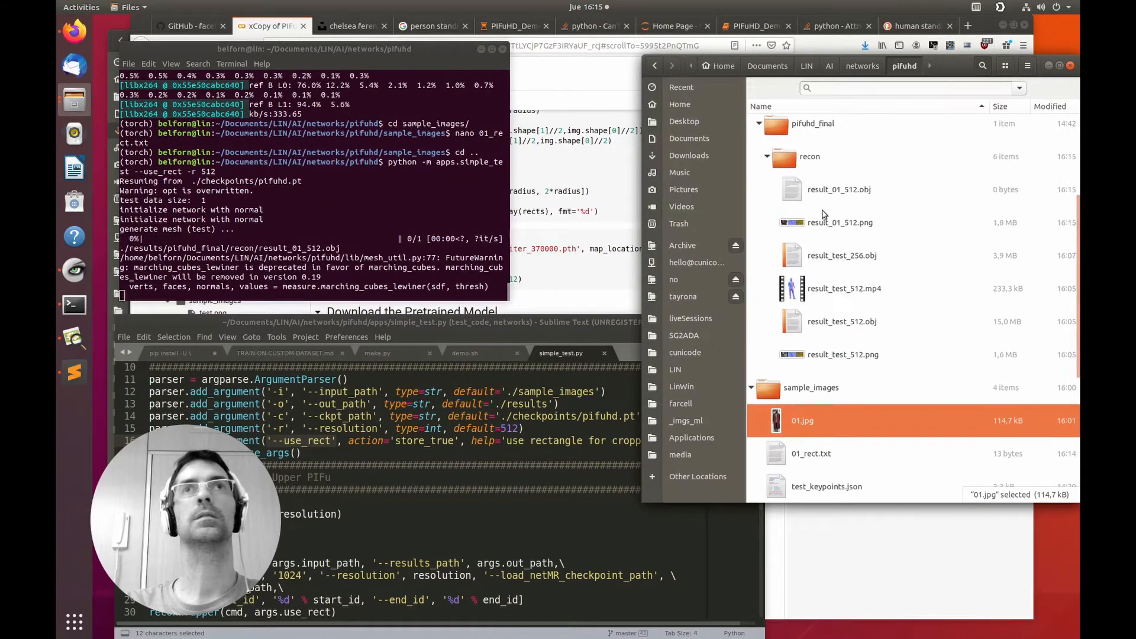
View result_01_512.png from the recon folder, close it, and select result_test_512.png.
click(829, 228)
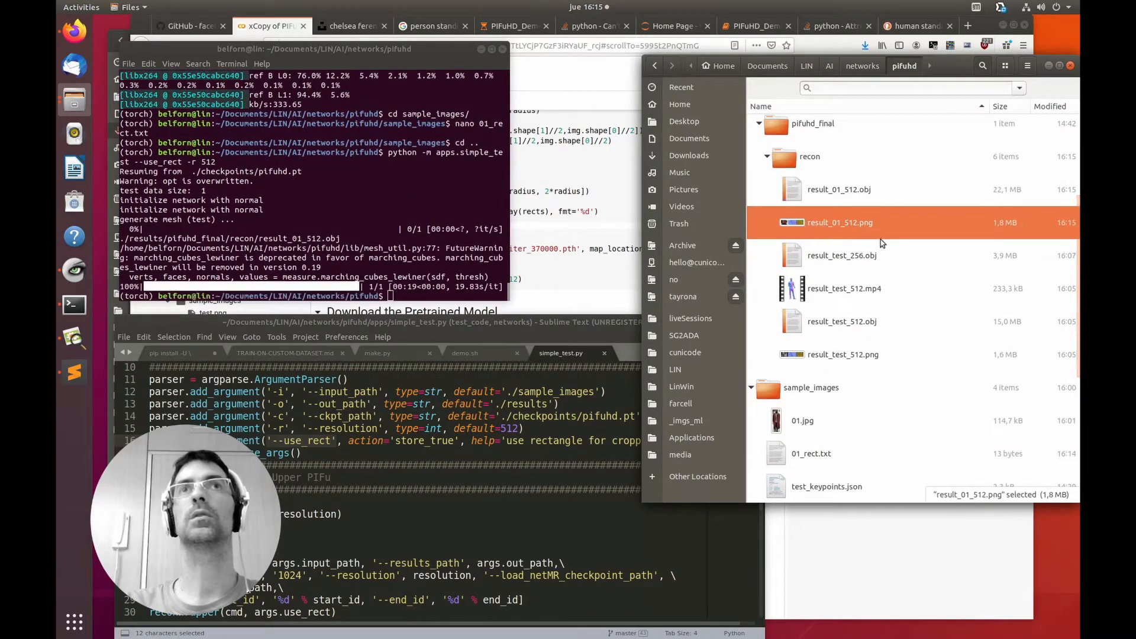
double_click(830, 225)
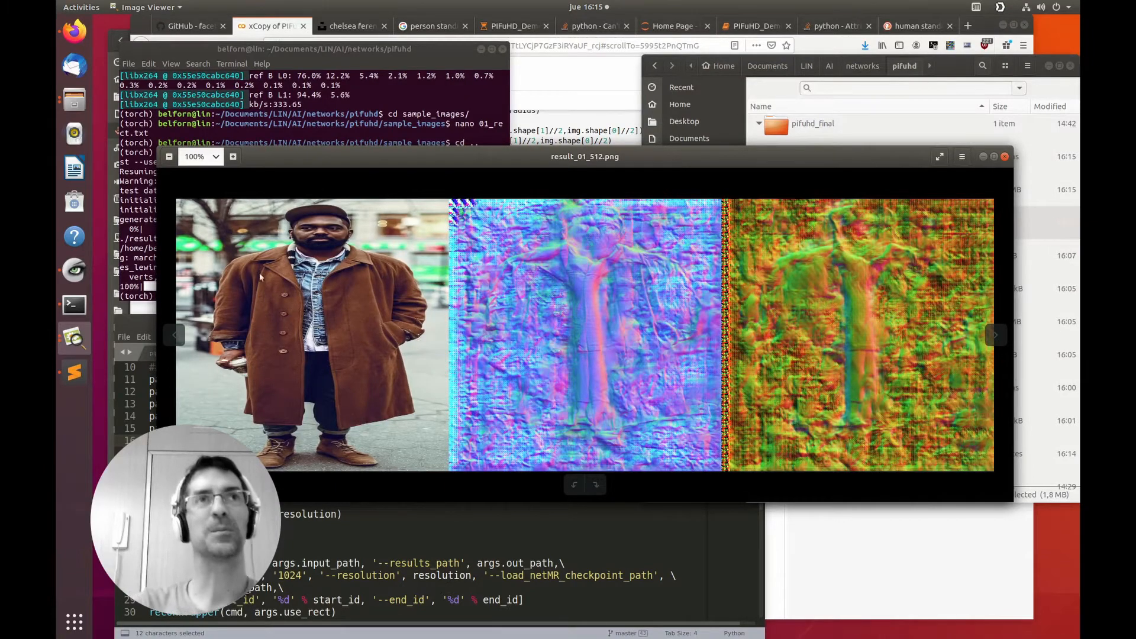
click(1005, 157)
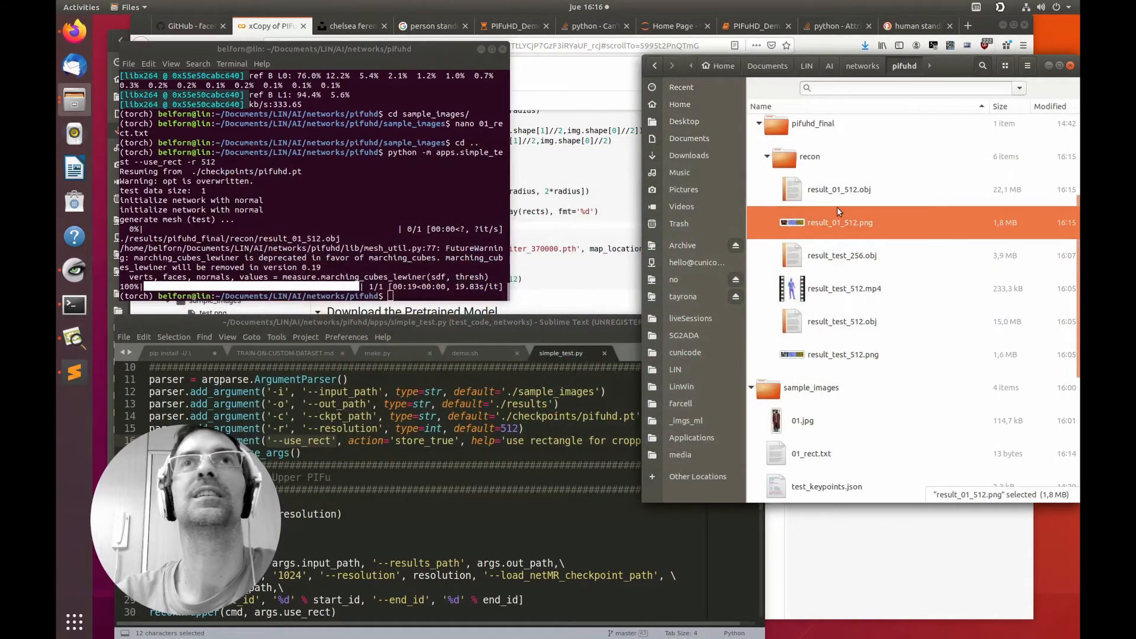
click(822, 357)
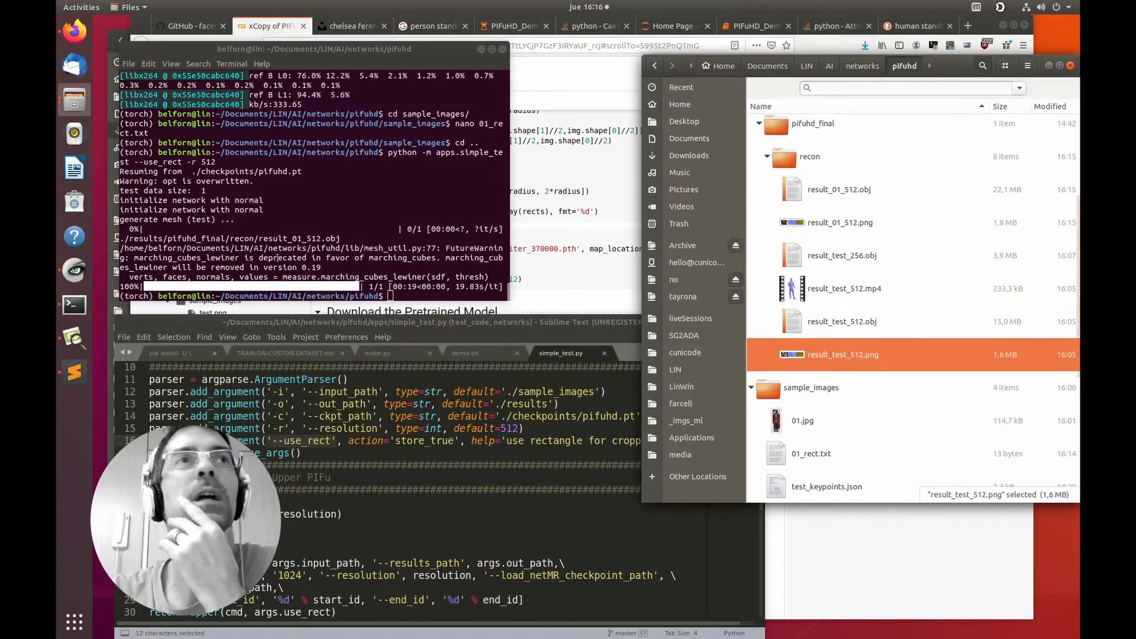
click(814, 454)
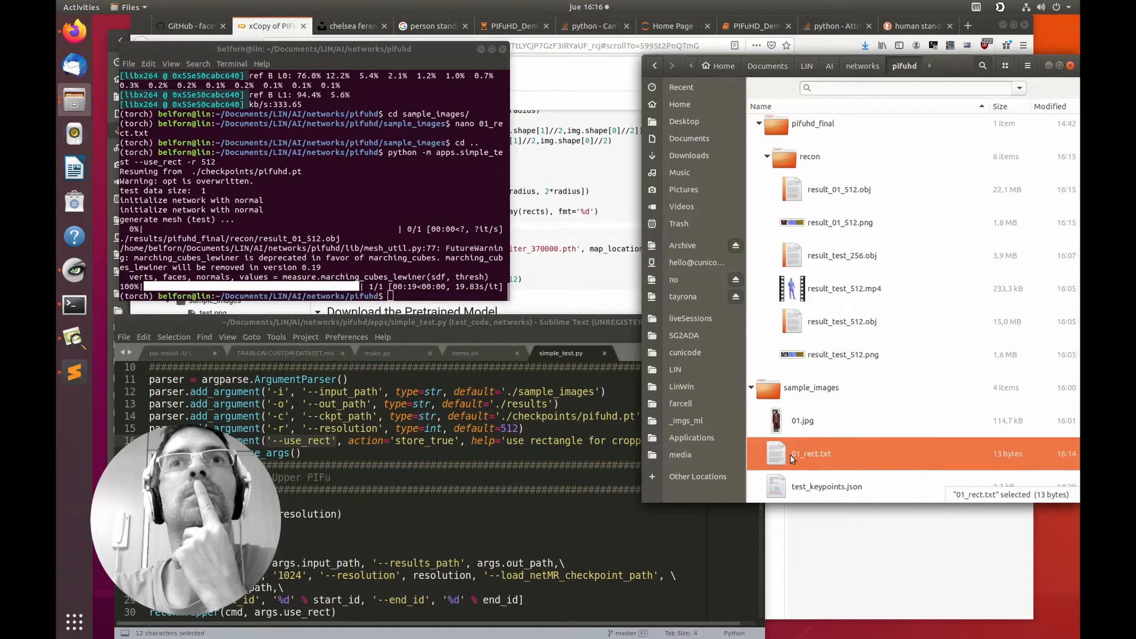
double_click(790, 455)
double_click(119, 42)
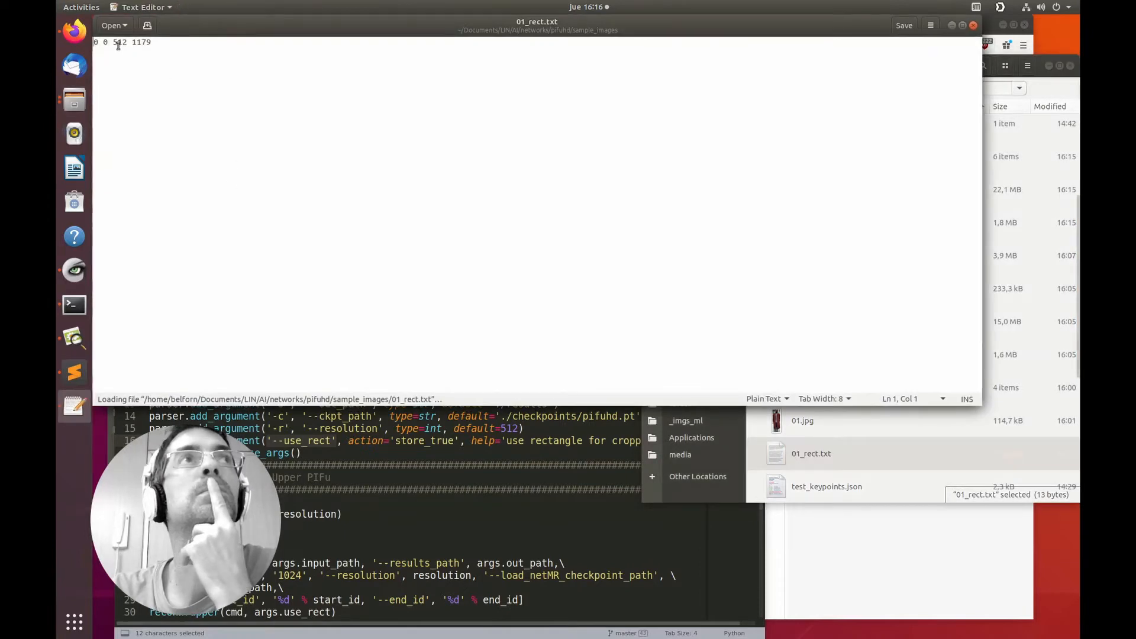
text(1179)
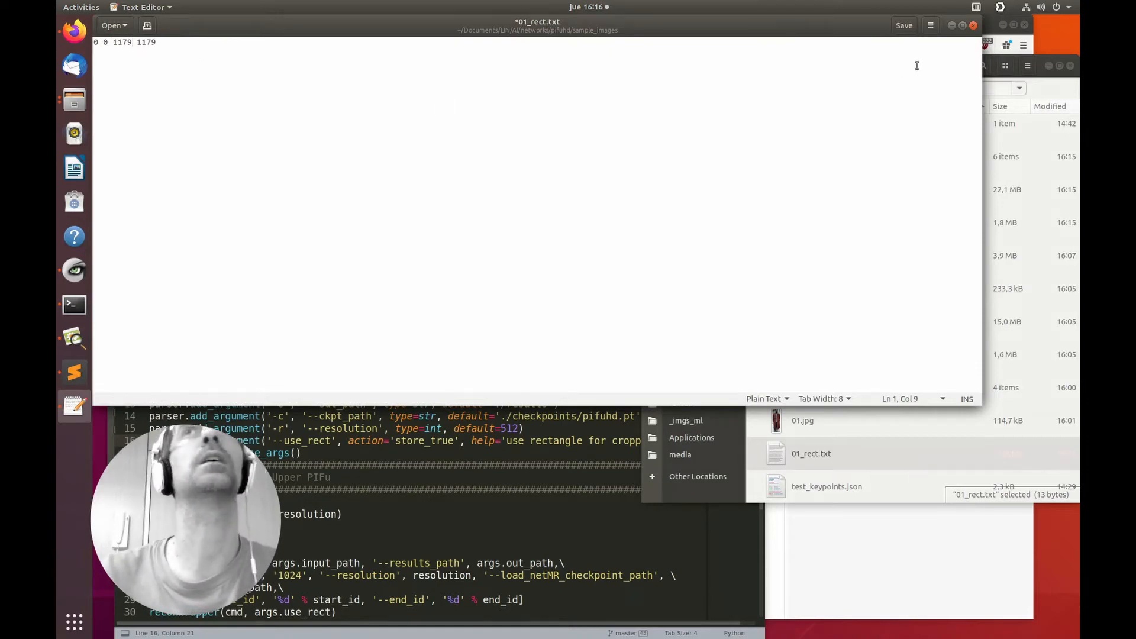
click(974, 26)
click(680, 247)
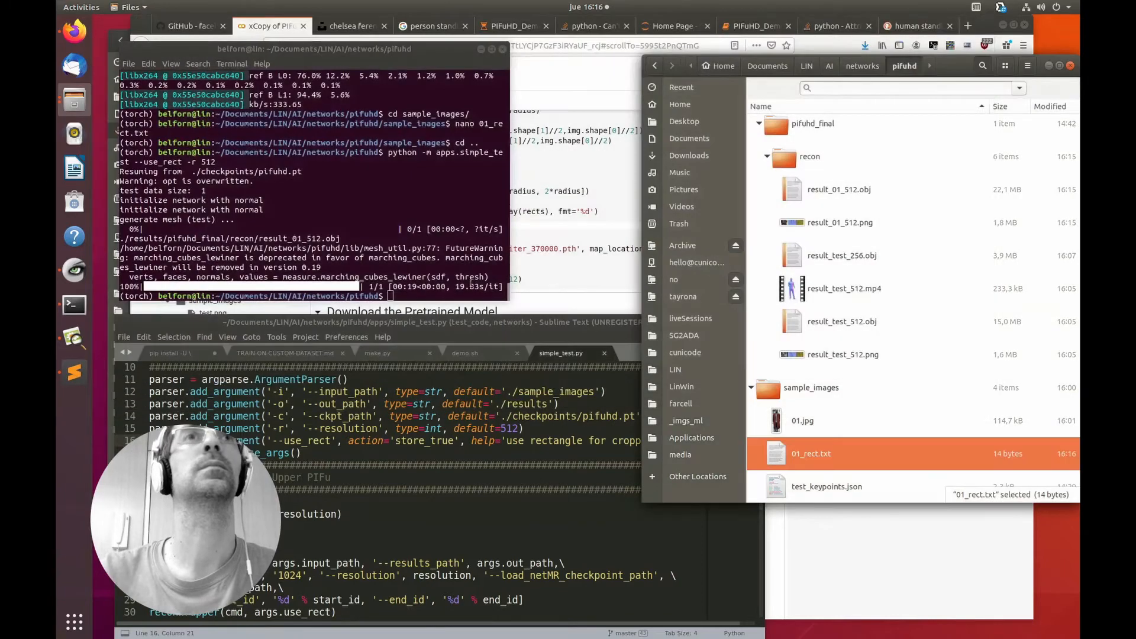
Rerun python -m apps.simple_test --use_rect -r 512 in the terminal.
click(471, 284)
key(Up)
key(Return)
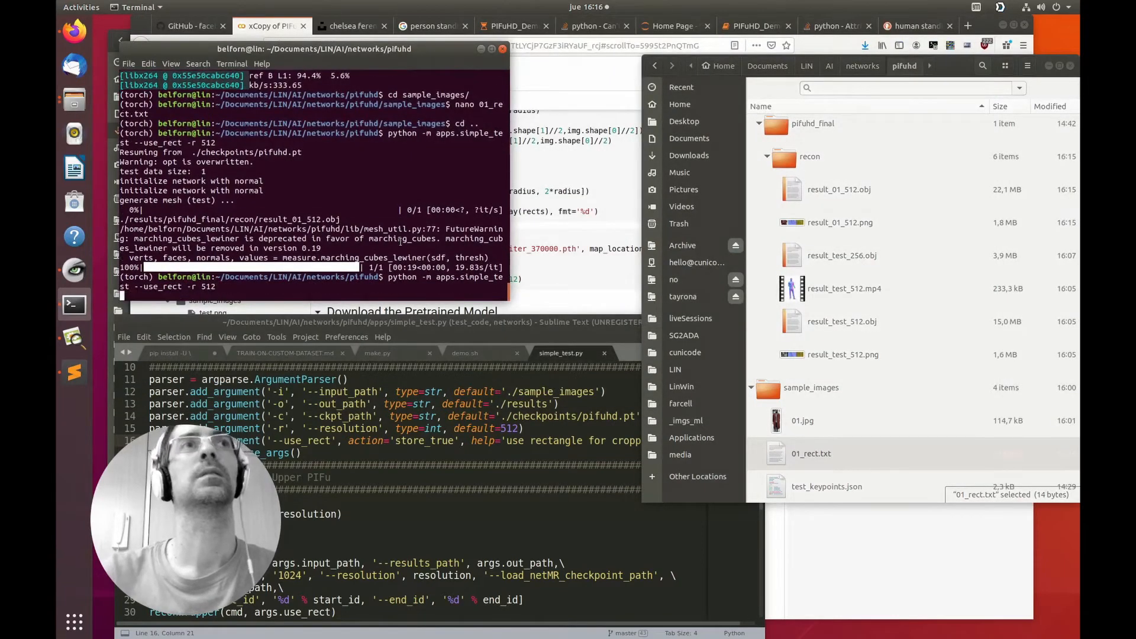
Open result_01_512.obj in MeshLab, inspect the mesh from the side, and close the program.
click(837, 190)
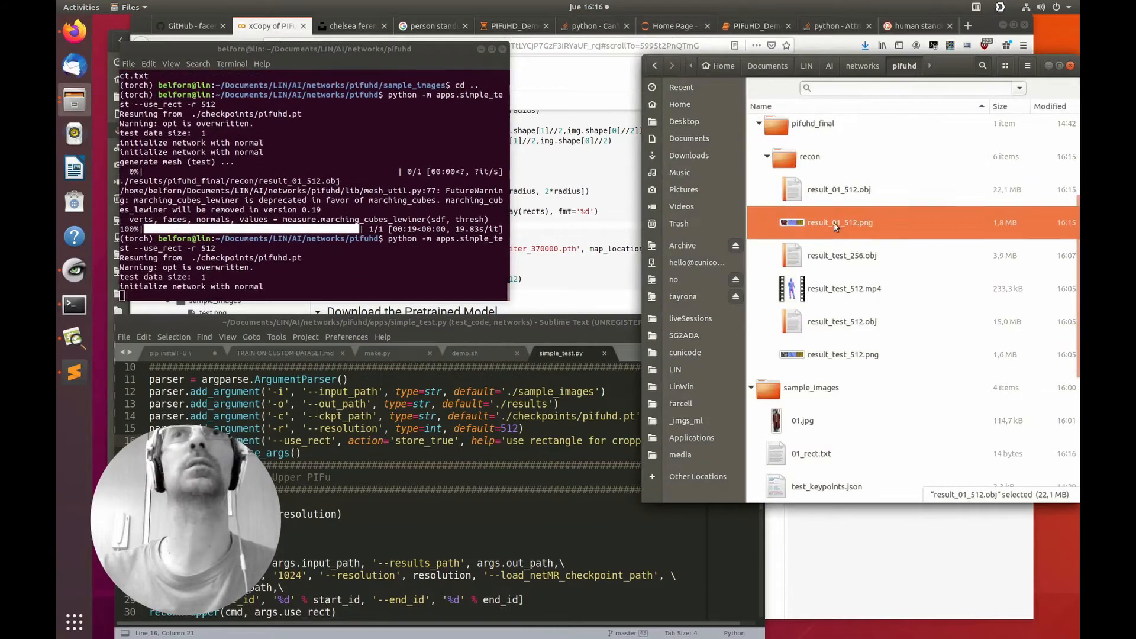
click(833, 222)
double_click(833, 194)
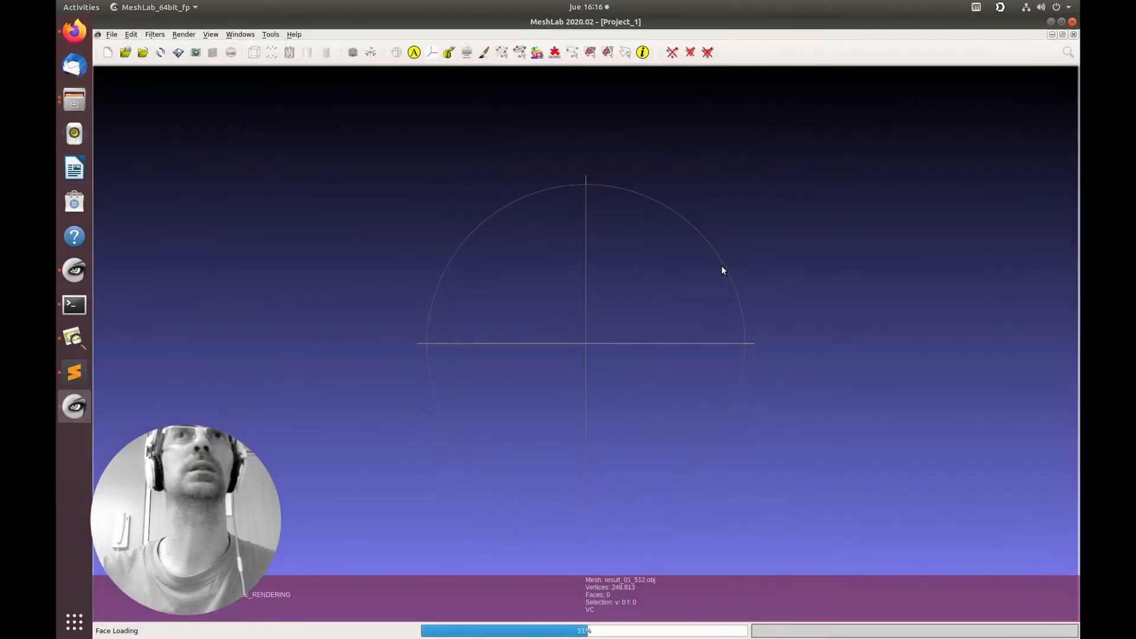
drag(298, 396, 533, 296)
scroll(462, 334, up, 5)
scroll(461, 333, down, 5)
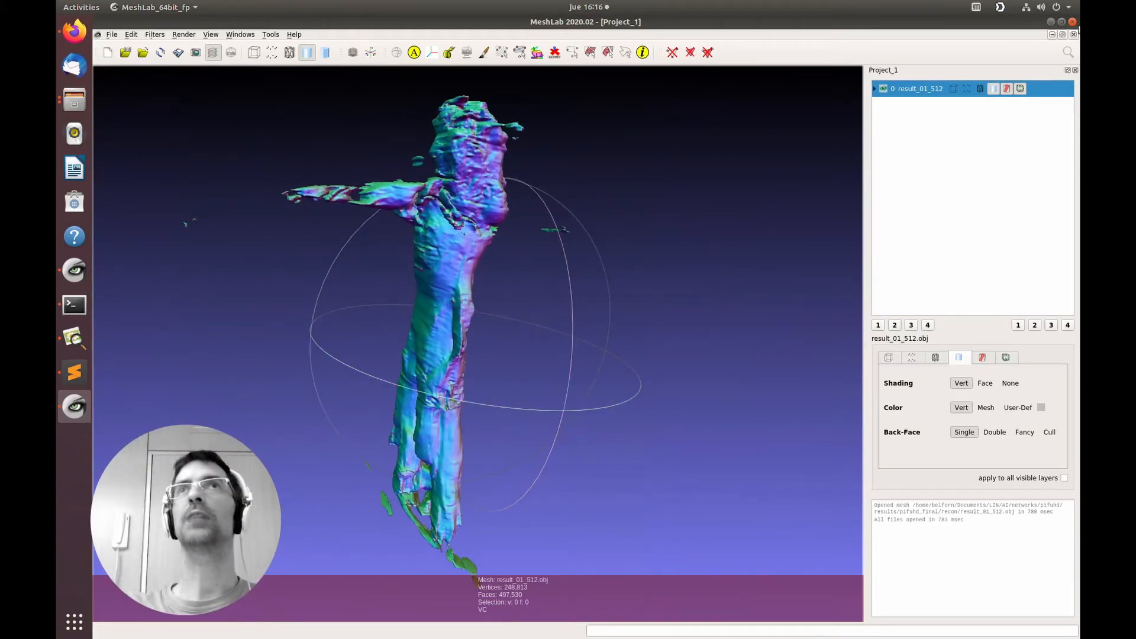
click(1073, 22)
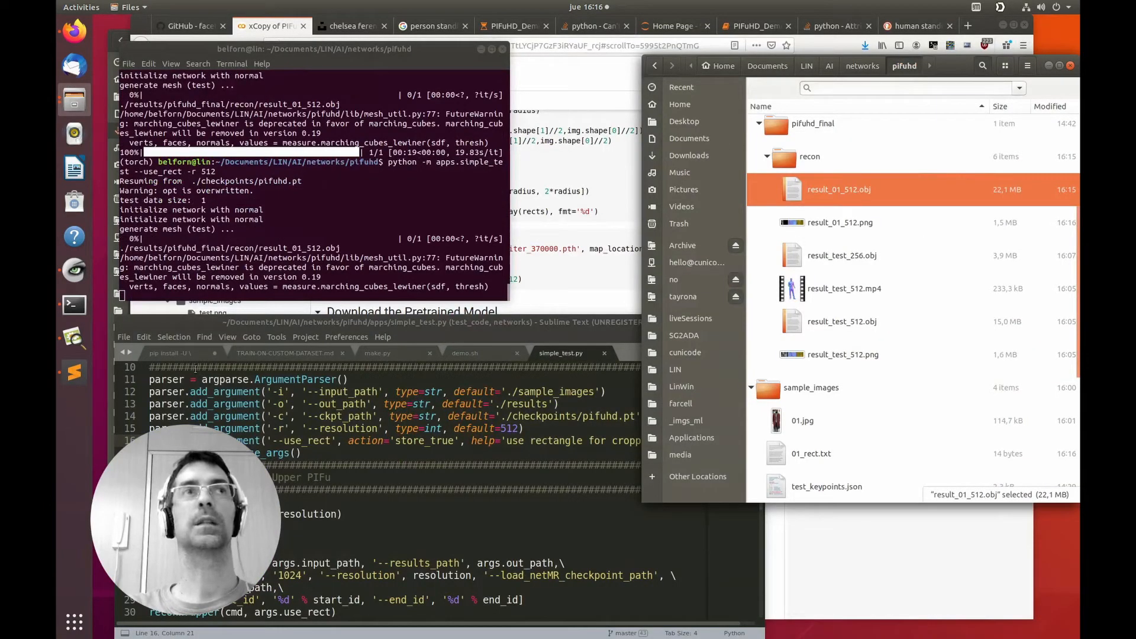
Switch to Firefox and review the Testing instructions on the facebookresearch/pifuhd GitHub page.
click(83, 39)
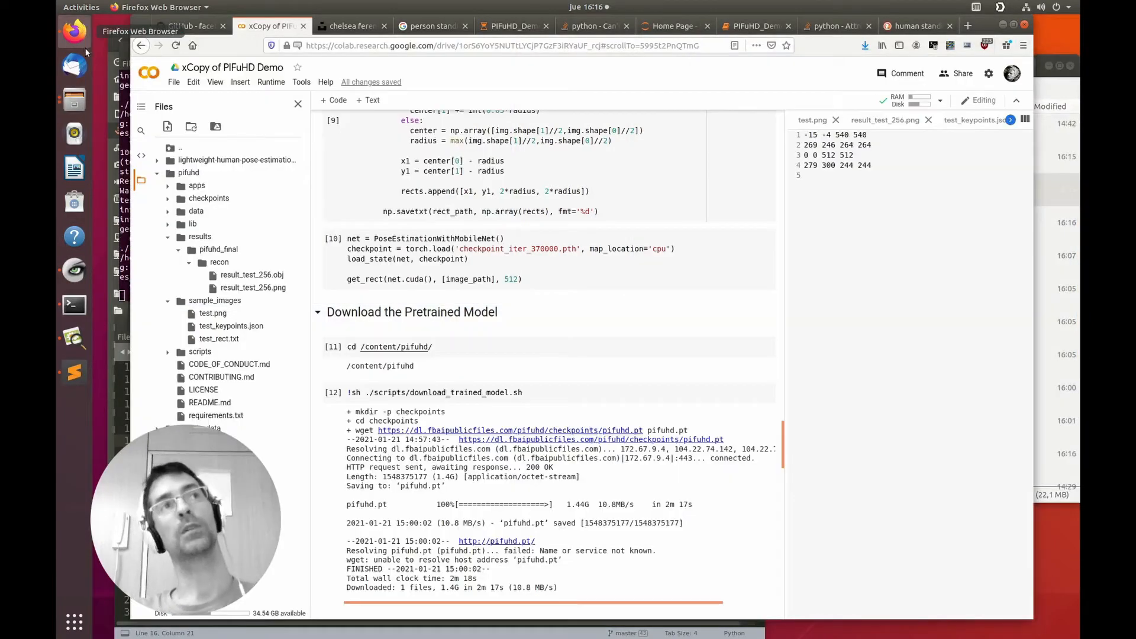
click(189, 26)
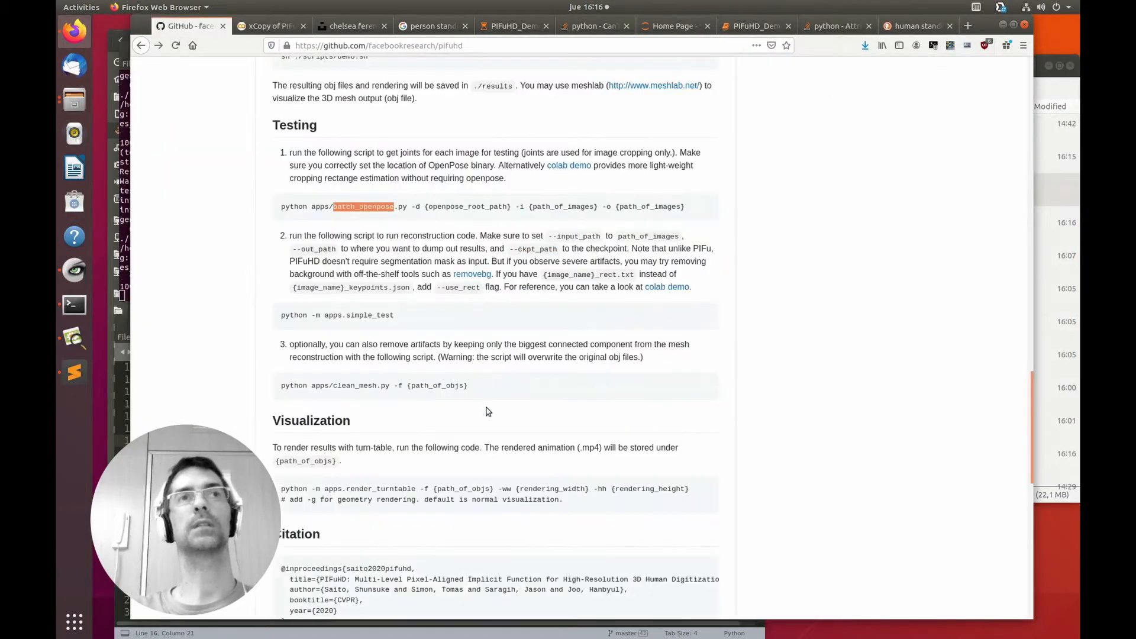
scroll(489, 411, down, 5)
scroll(484, 432, up, 6)
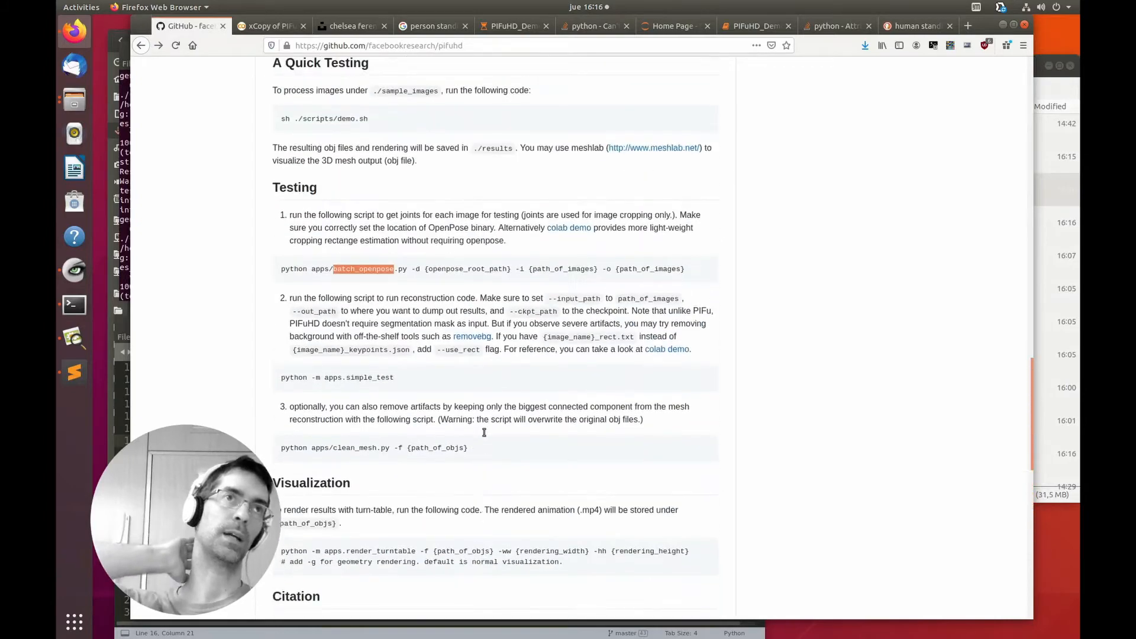
scroll(484, 433, up, 5)
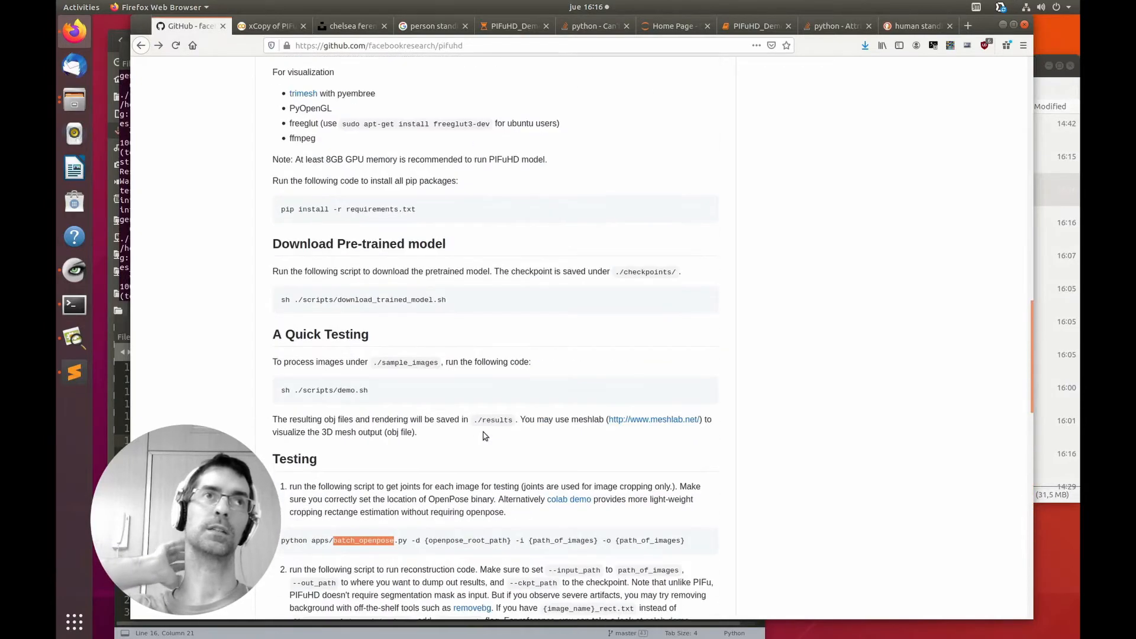
scroll(485, 436, down, 4)
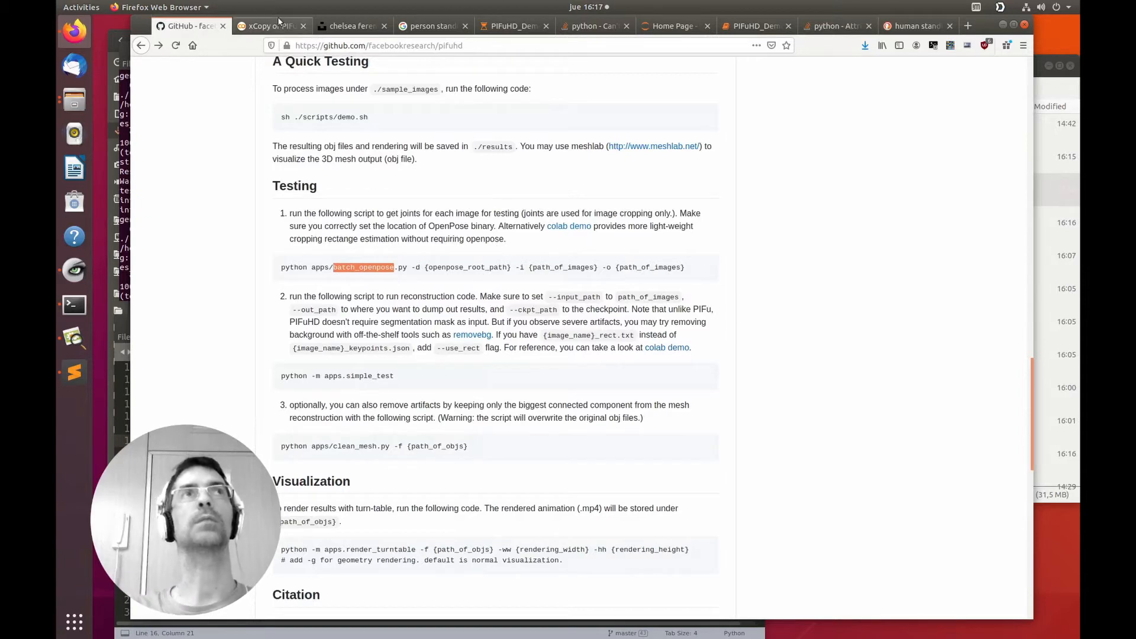
Browse the Google image results for person standing and open the photo of the woman with her hands on her hips.
click(350, 26)
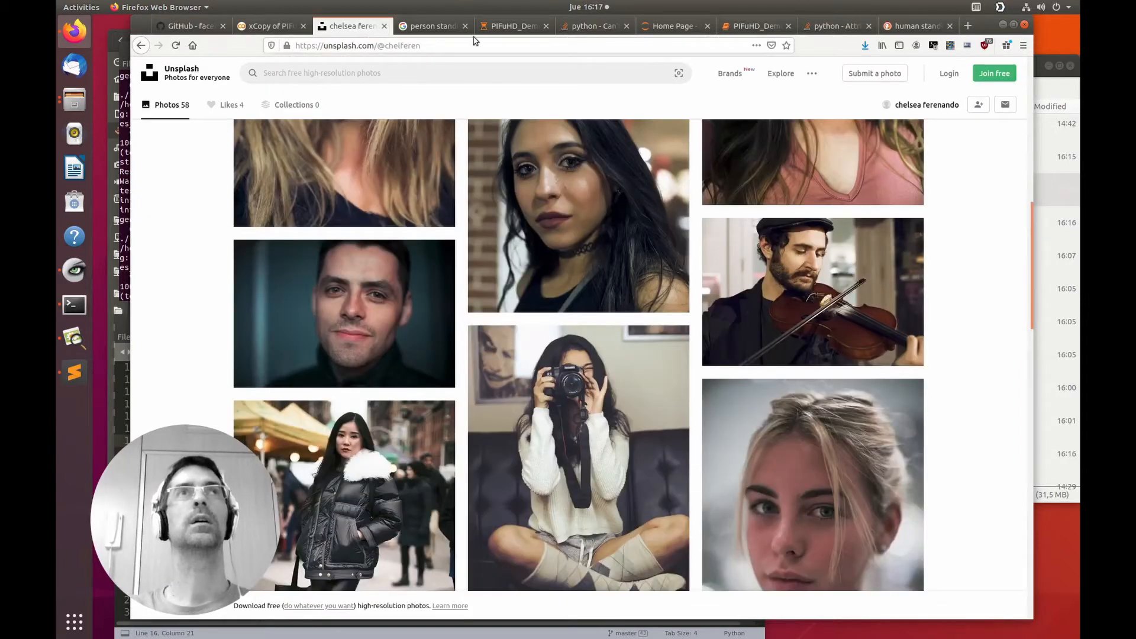
click(435, 26)
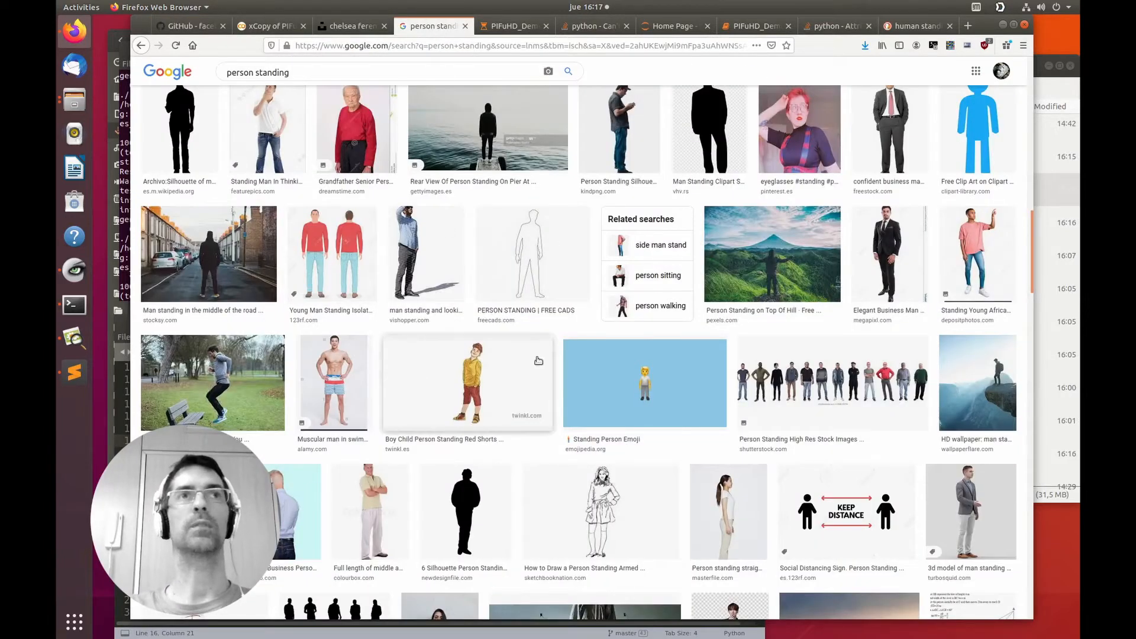
scroll(507, 343, up, 4)
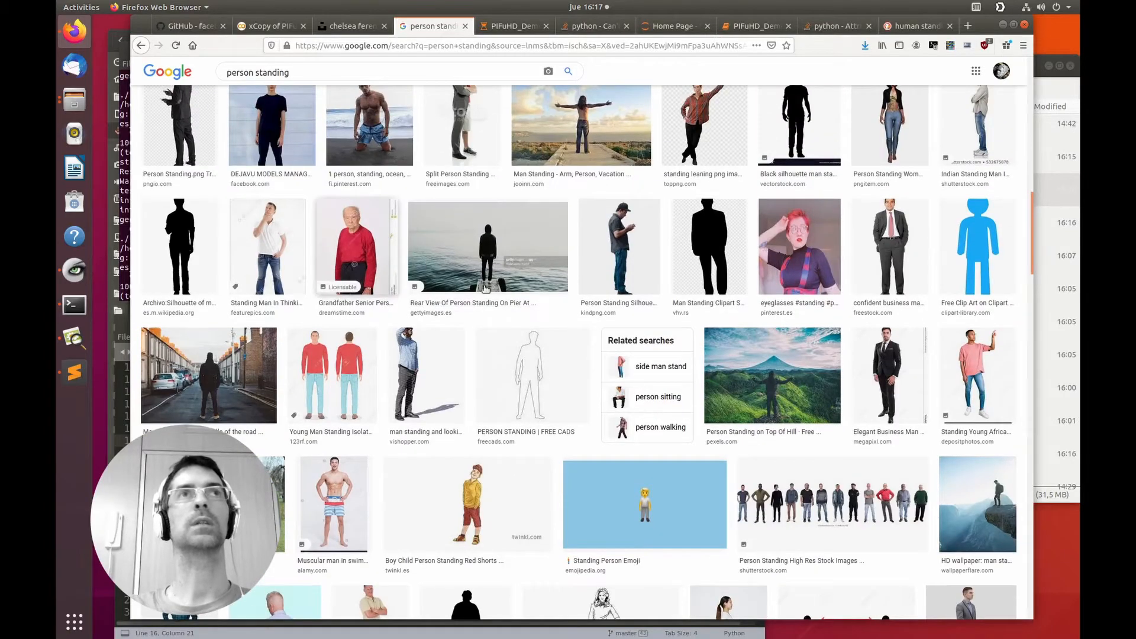
scroll(486, 288, up, 3)
scroll(719, 254, up, 10)
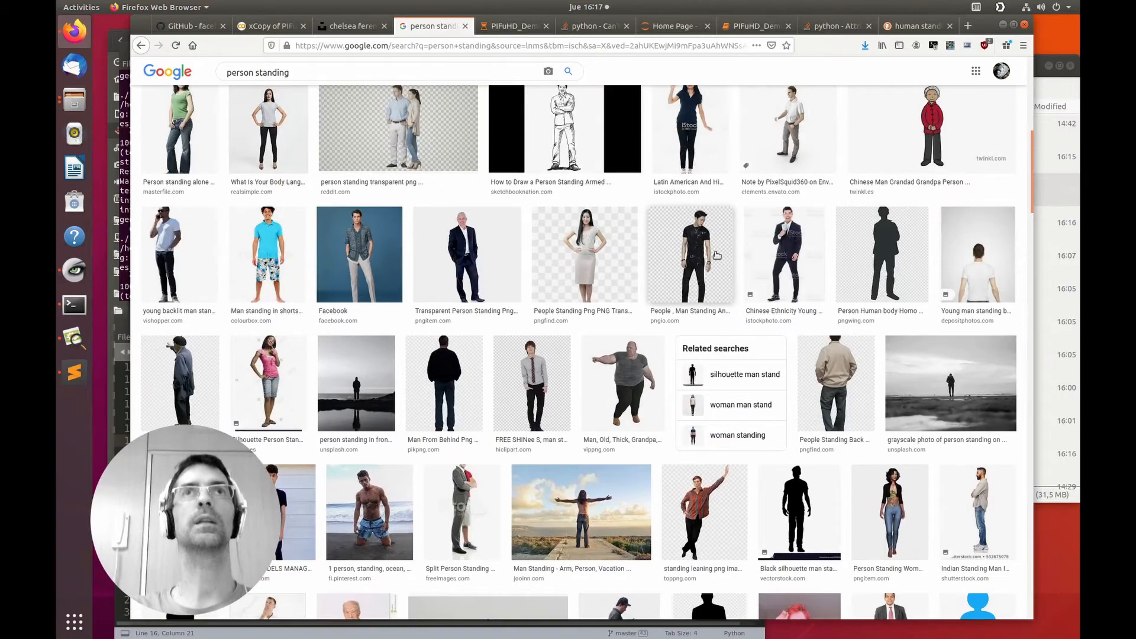
scroll(716, 256, up, 3)
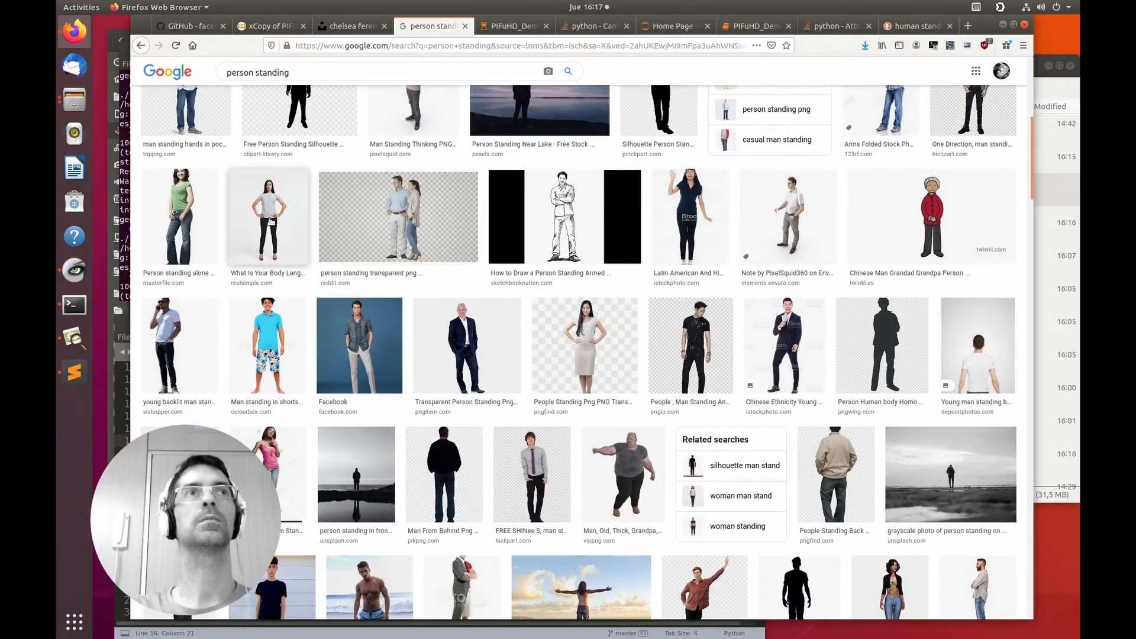
click(275, 215)
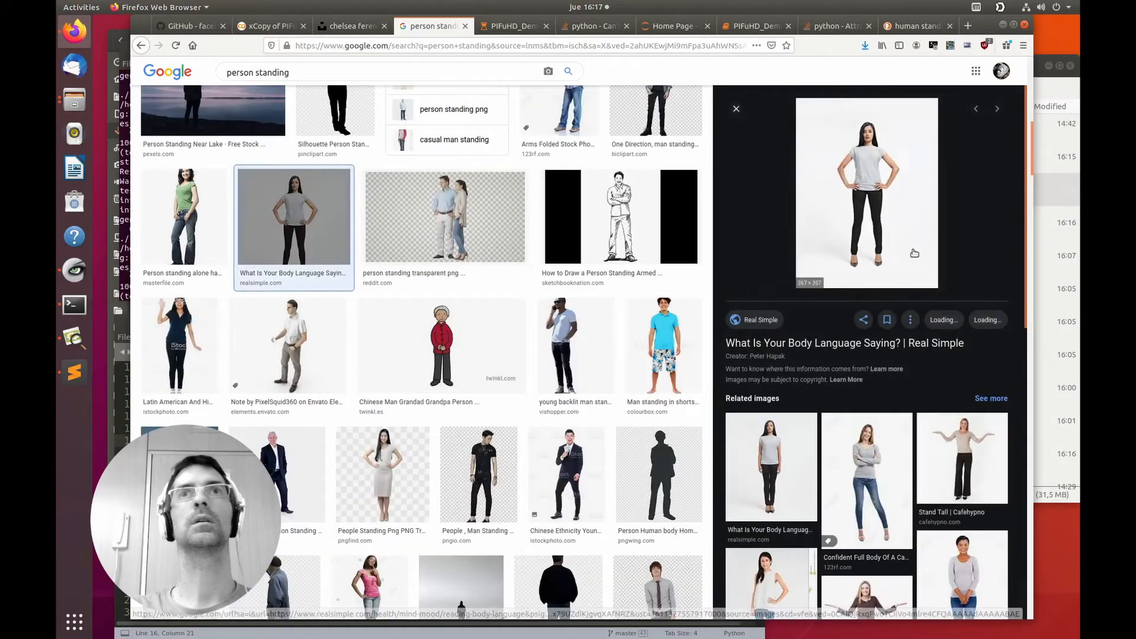
Try to copy the previewed photo from the browser into the sample_images folder.
drag(914, 254, 860, 266)
drag(976, 29, 701, 91)
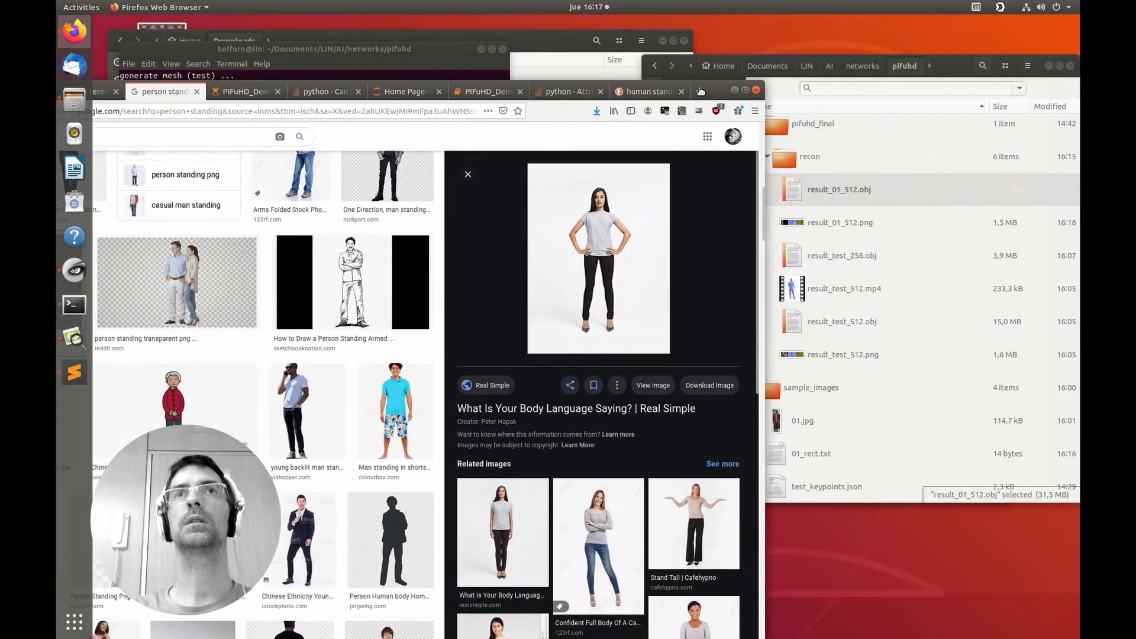
click(1057, 337)
click(800, 391)
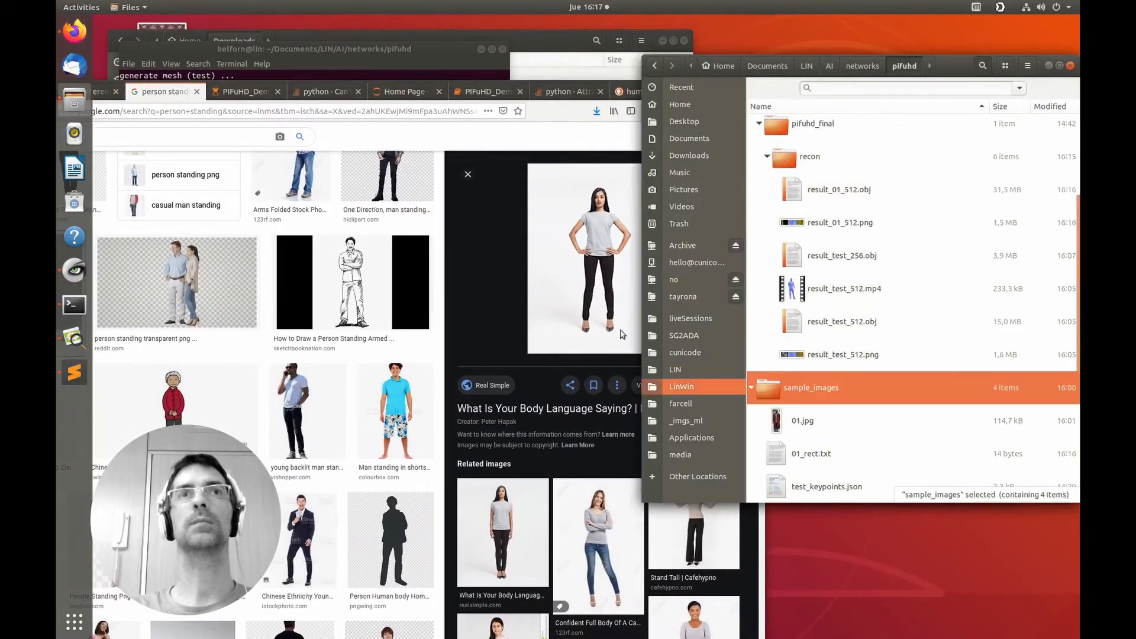
drag(622, 334, 814, 394)
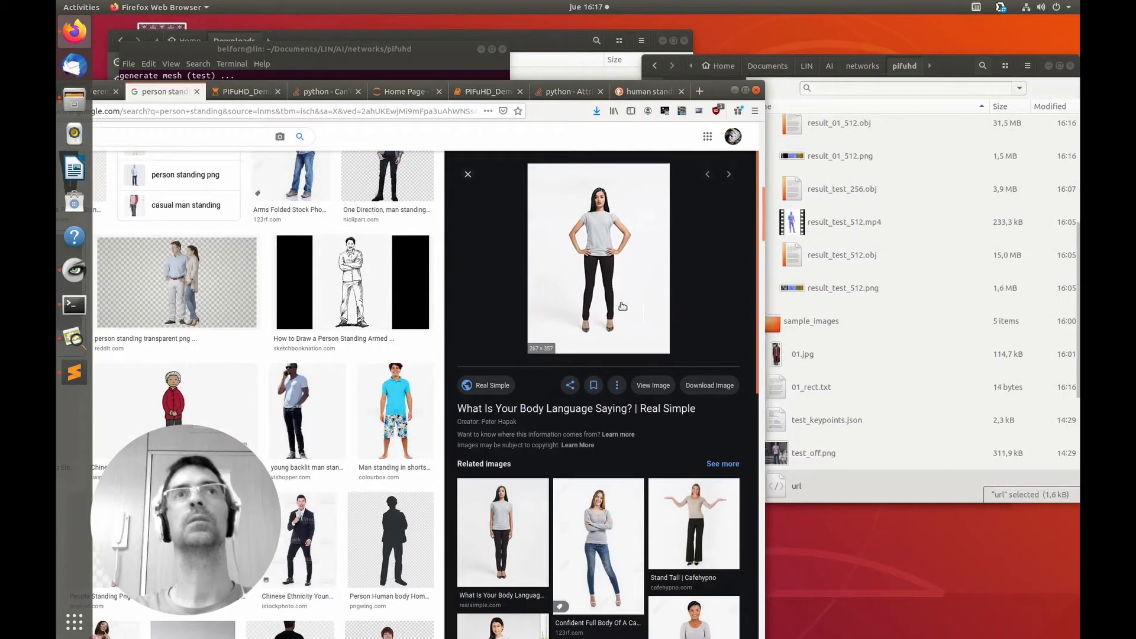
Open the photo's source article on Real Simple and look through the page for the image.
click(599, 304)
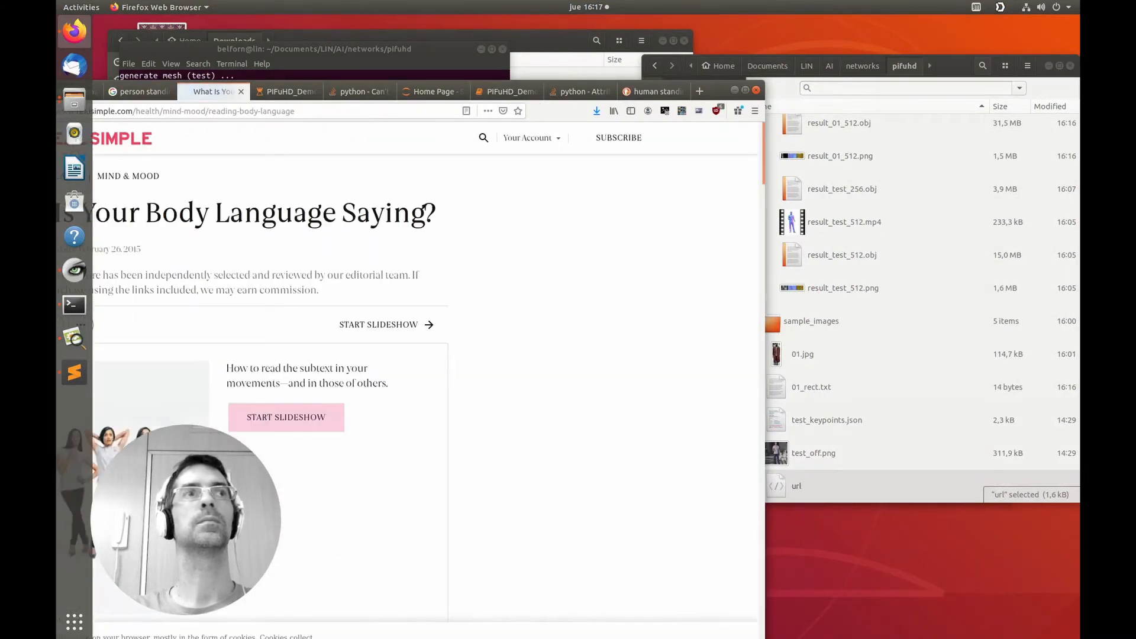
scroll(347, 444, down, 5)
scroll(346, 444, down, 3)
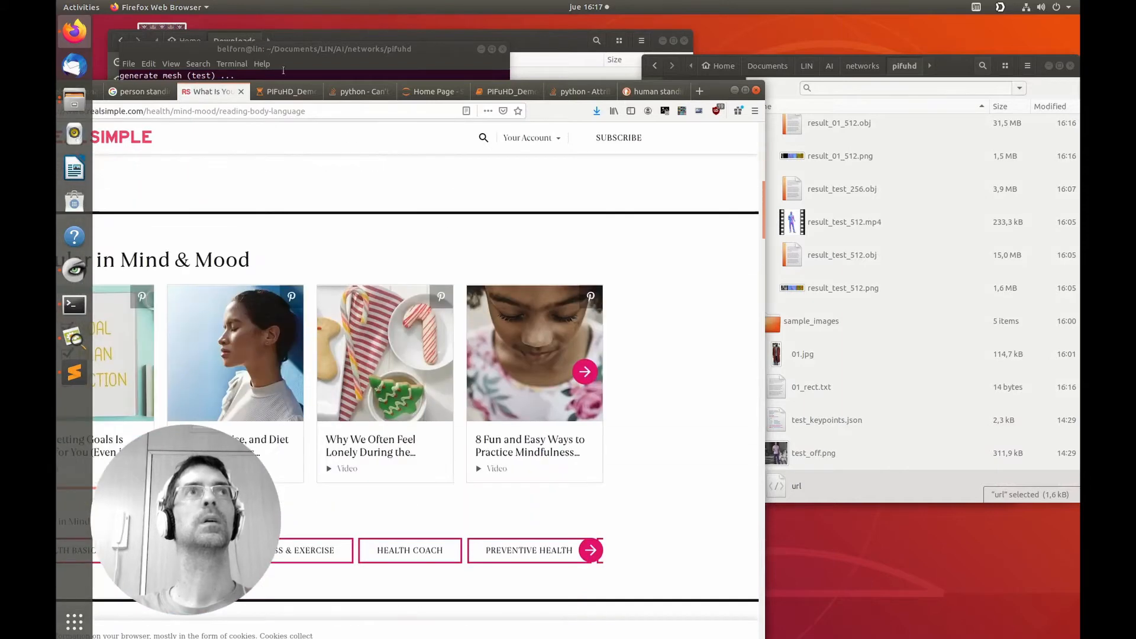
drag(724, 85, 810, 60)
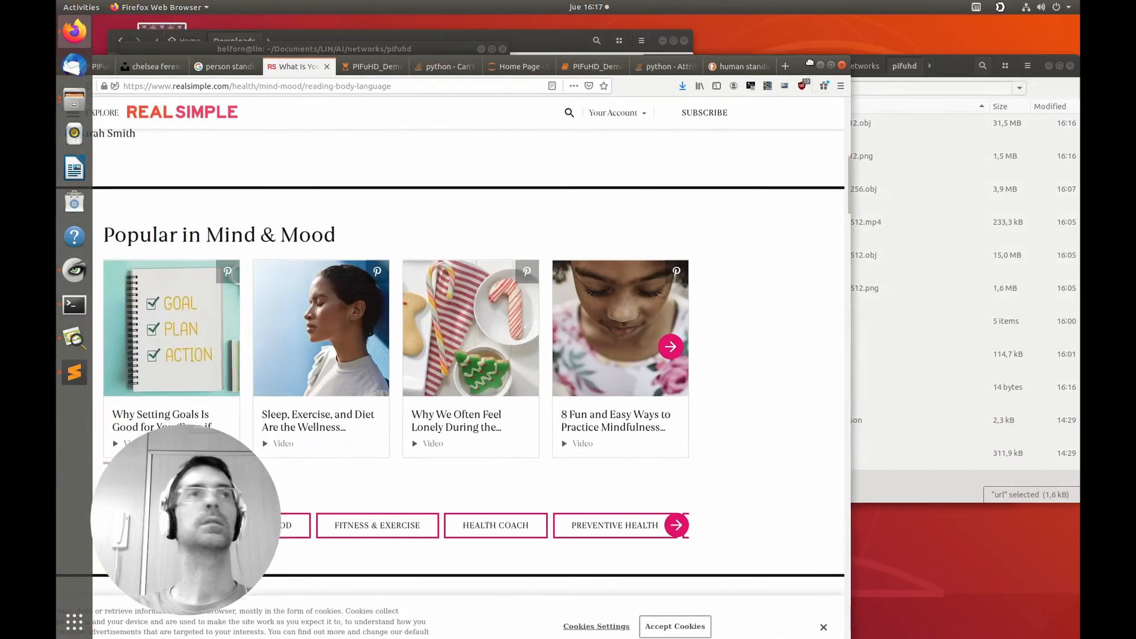
click(217, 65)
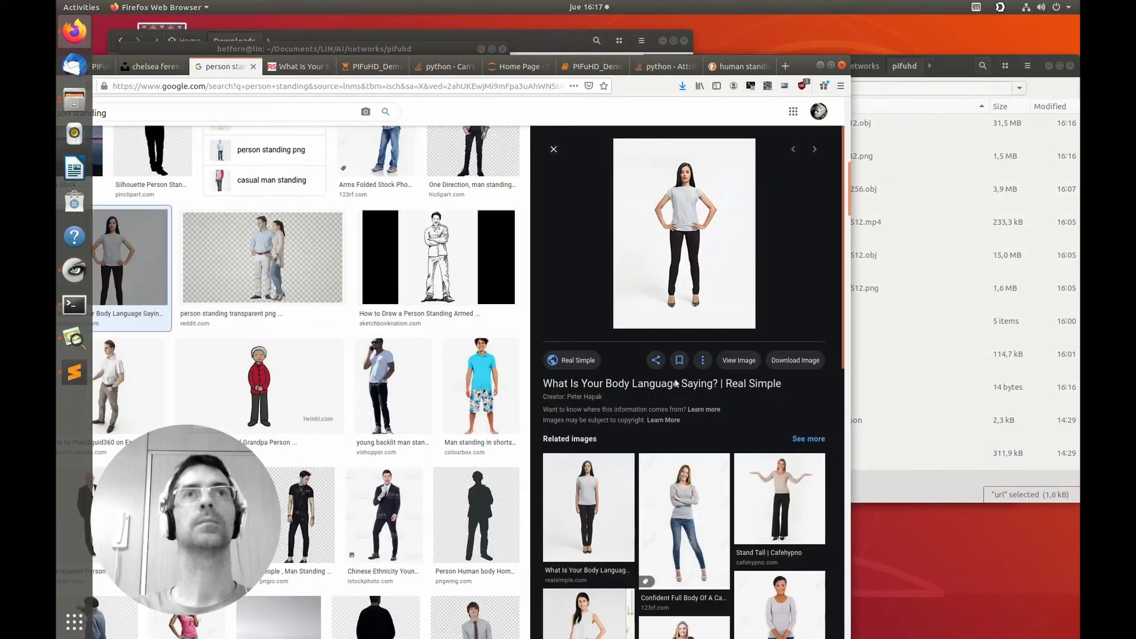
right_click(644, 303)
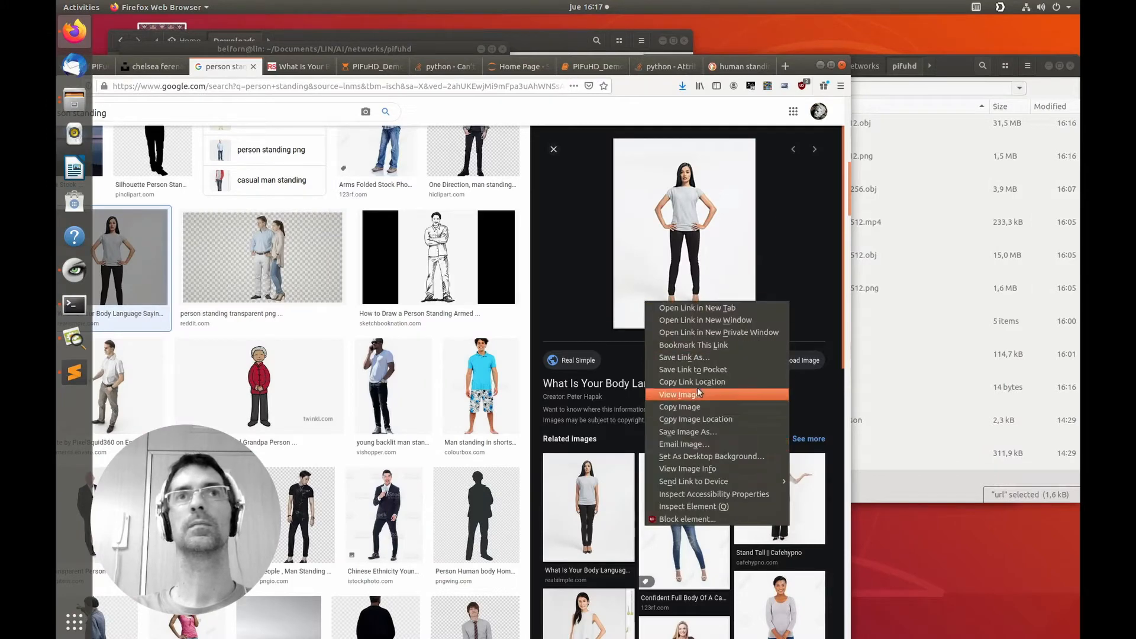
click(702, 431)
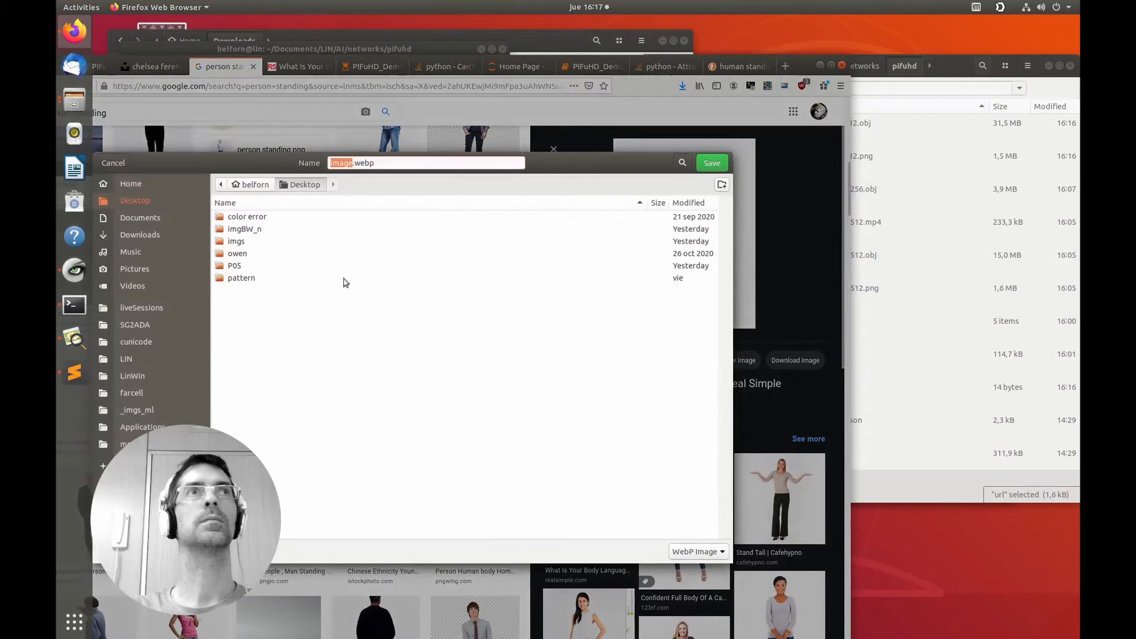
click(113, 163)
click(717, 316)
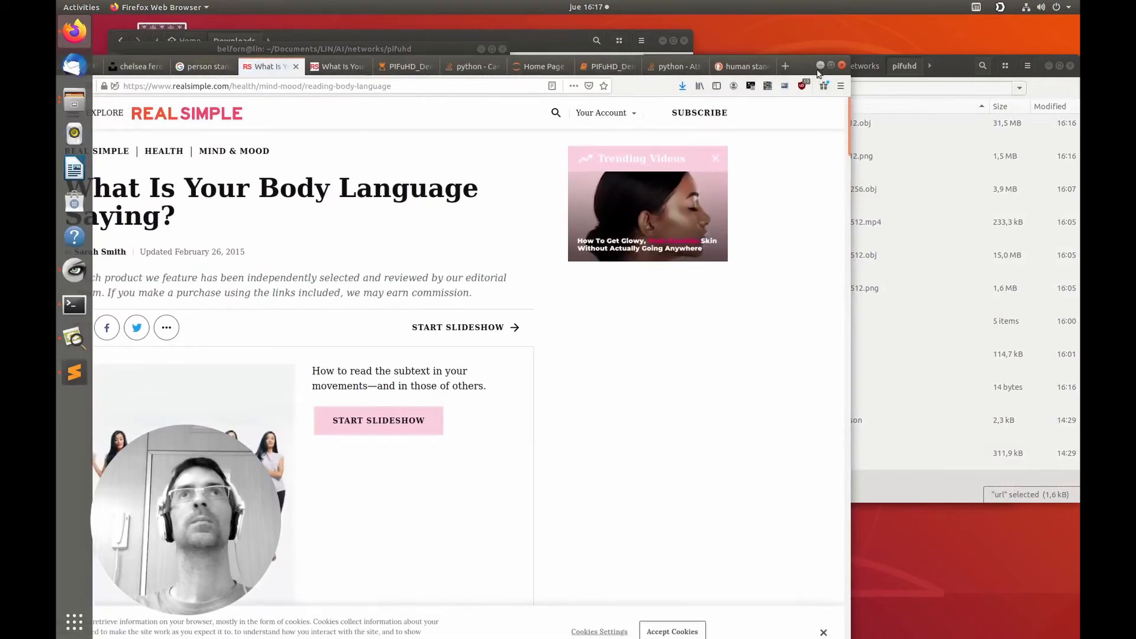
Move the browser window back fully into view and load remove.bg in the current tab.
drag(822, 58, 926, 23)
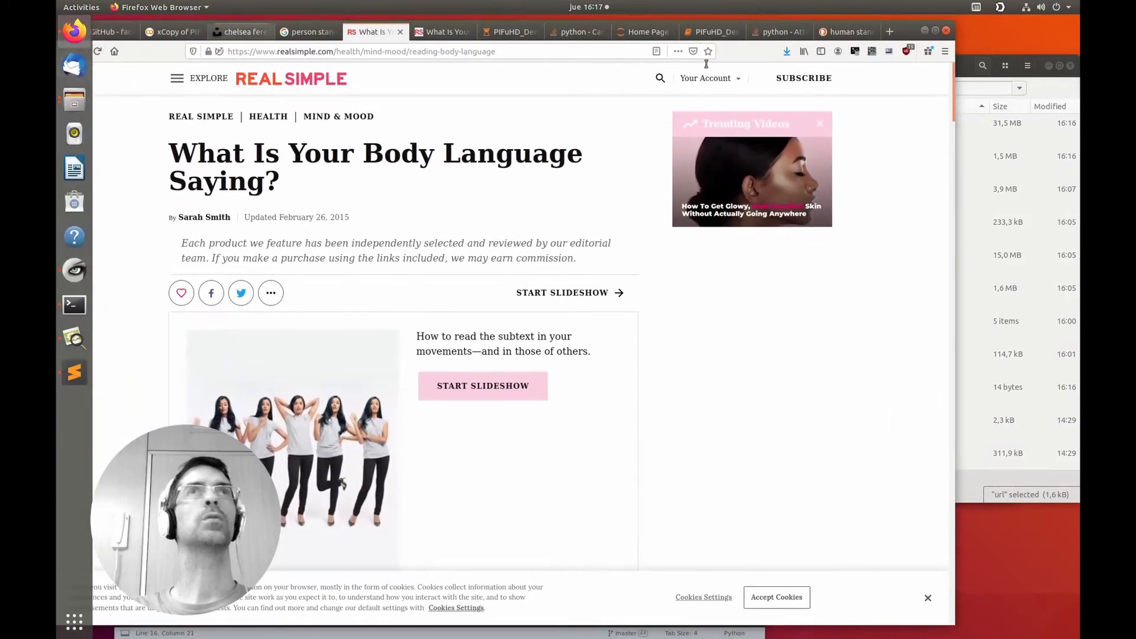
drag(899, 35, 998, 43)
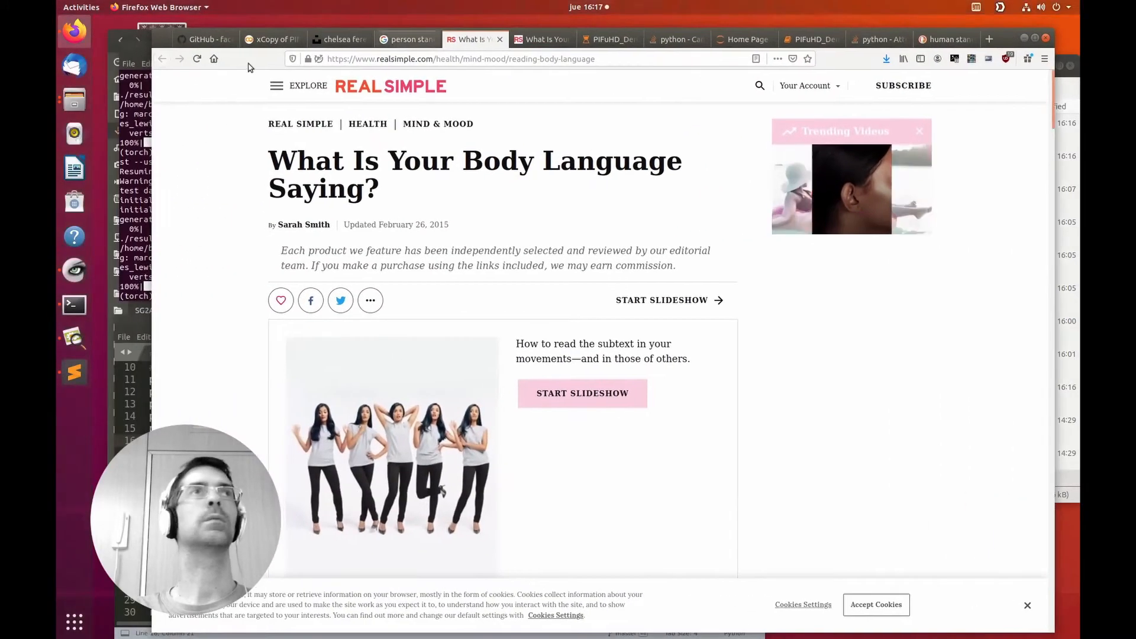
click(411, 55)
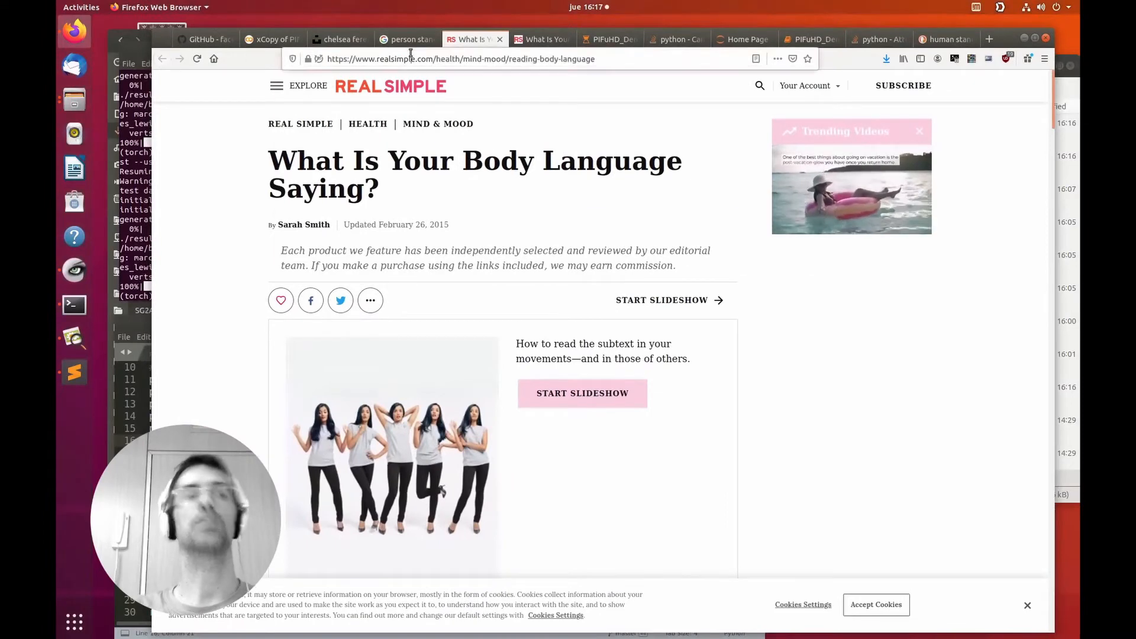
text(remove)
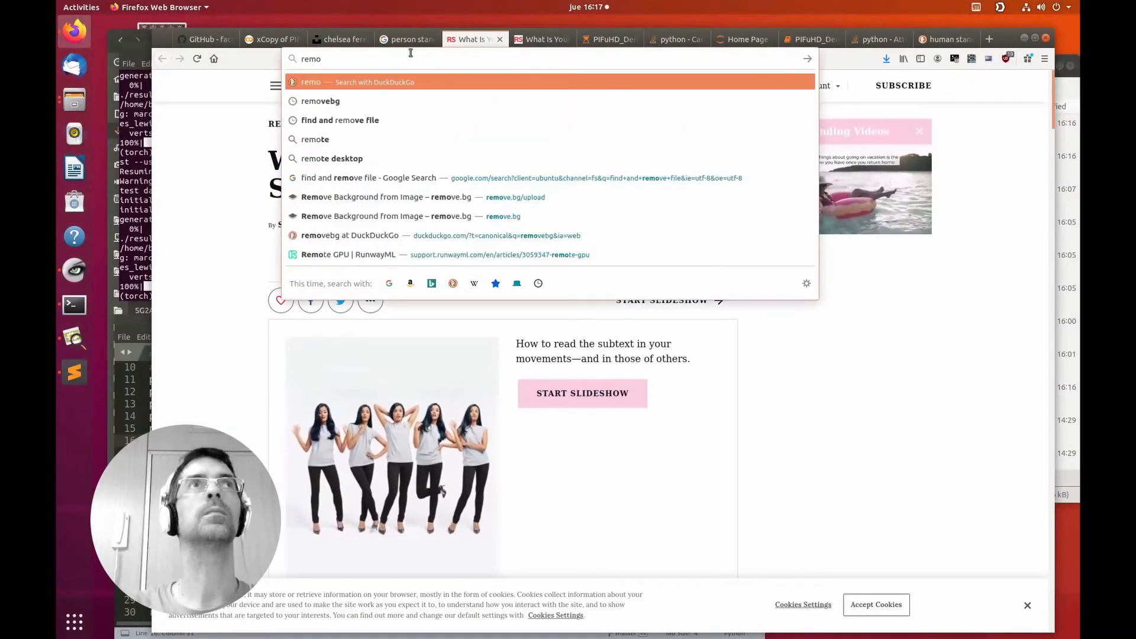
text(.bg)
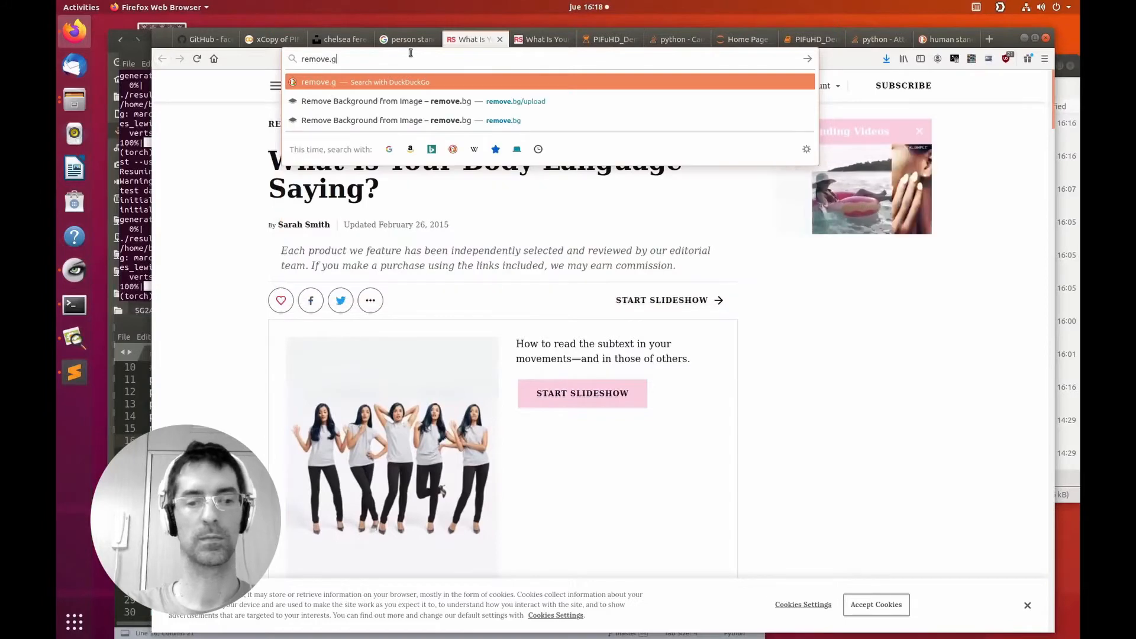
key(Return)
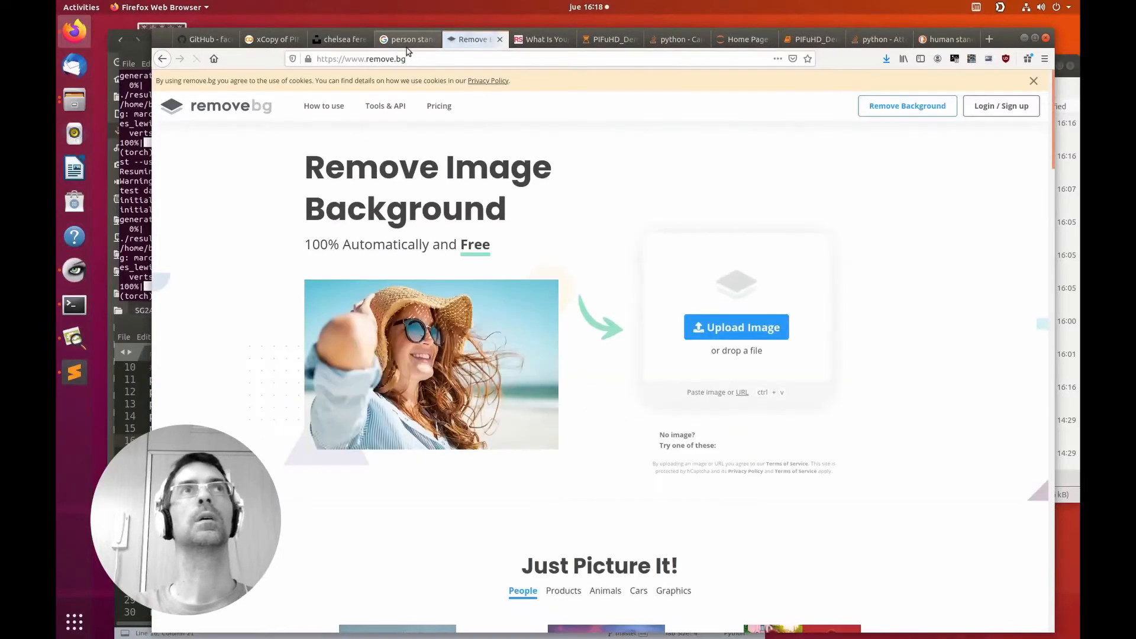
Bring up the pifuhd folder and upload 01.jpg from sample_images to remove.bg for background removal.
click(74, 99)
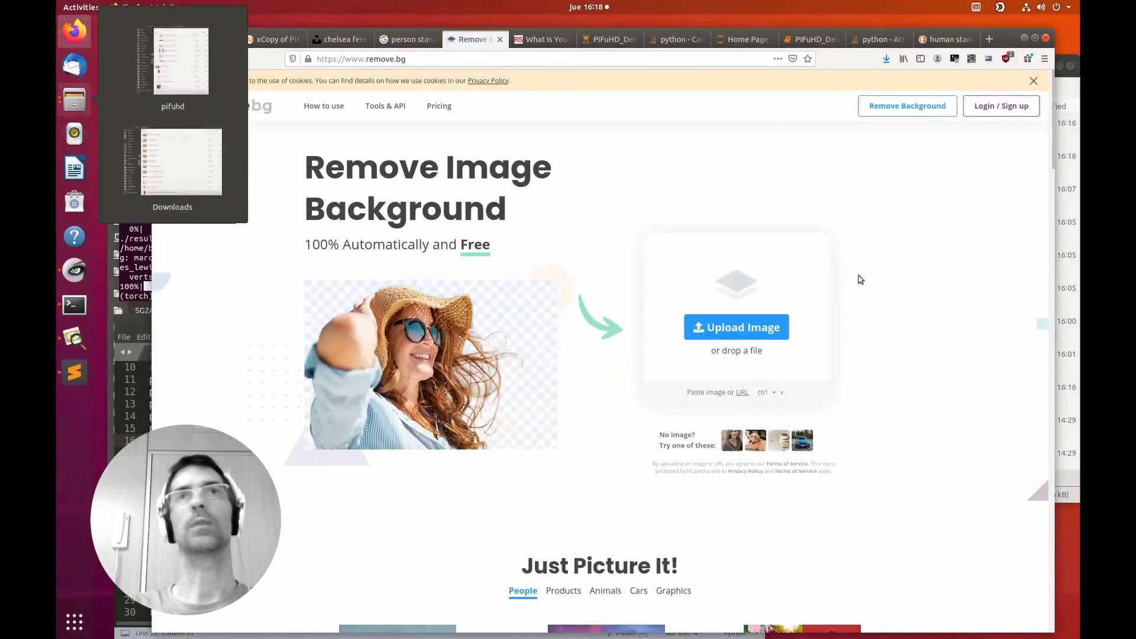
click(188, 72)
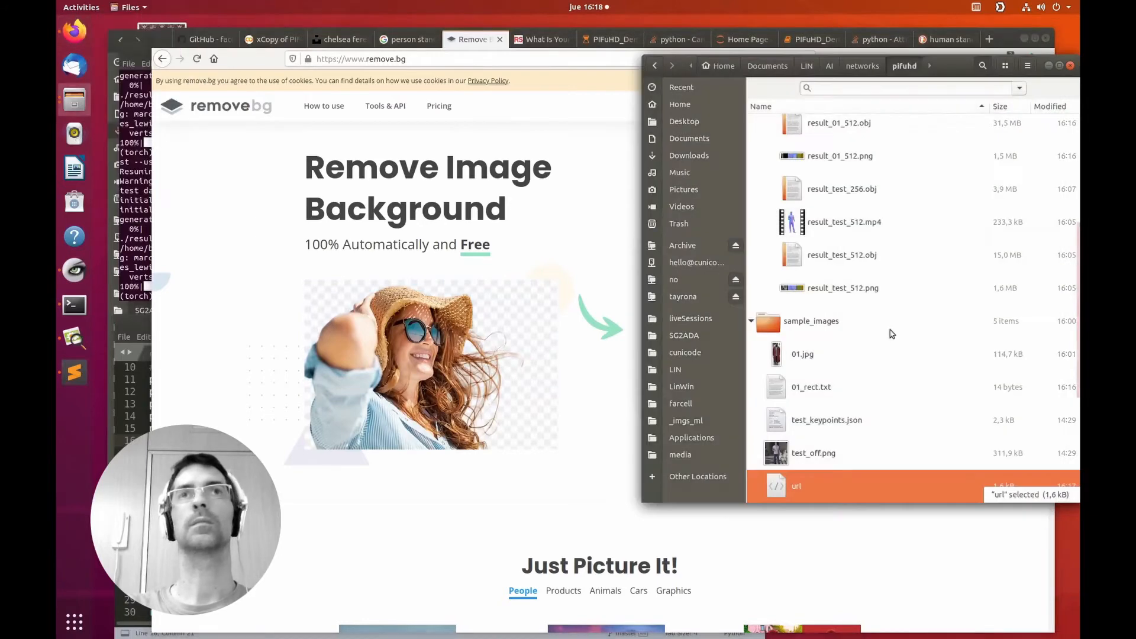
scroll(805, 355, down, 4)
click(791, 326)
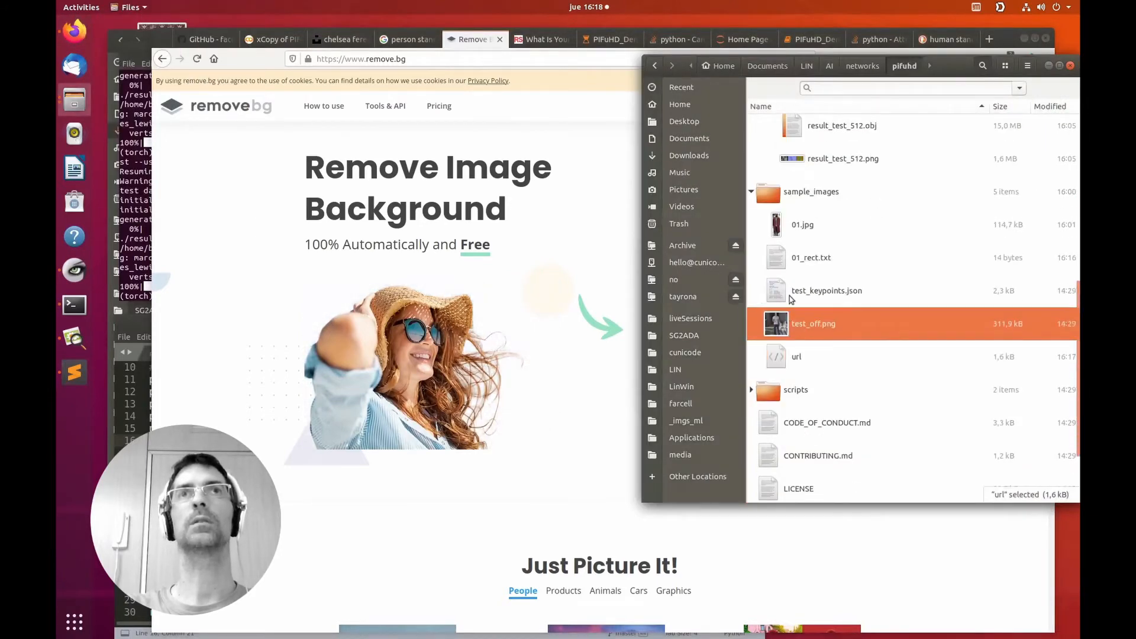
click(779, 226)
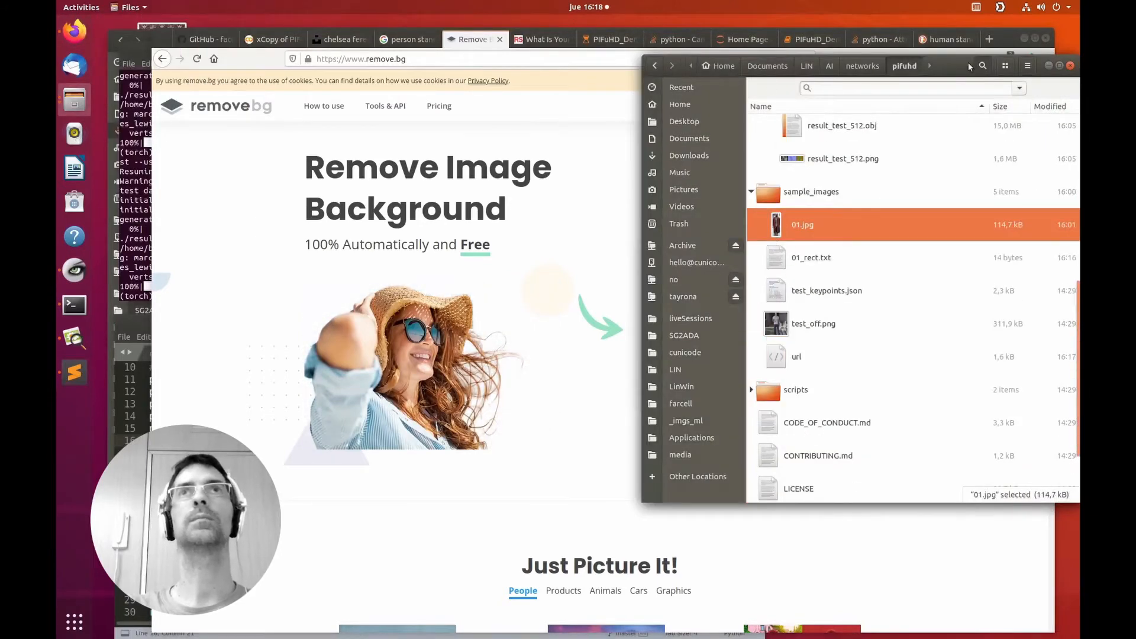
drag(1069, 104, 1078, 136)
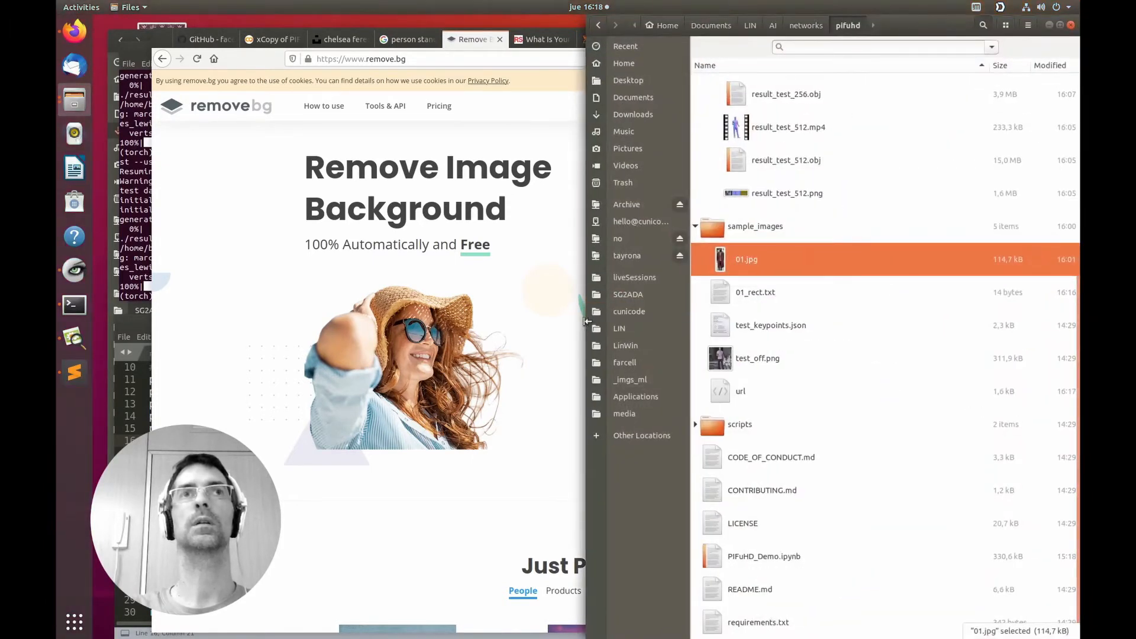
drag(586, 322, 840, 321)
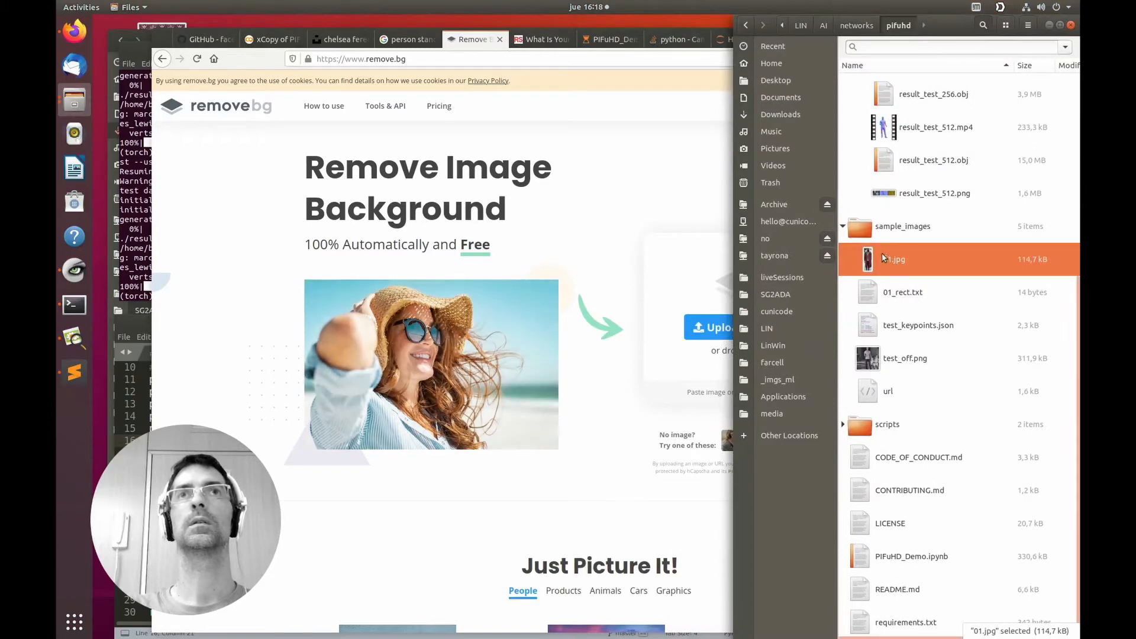
drag(886, 258, 696, 327)
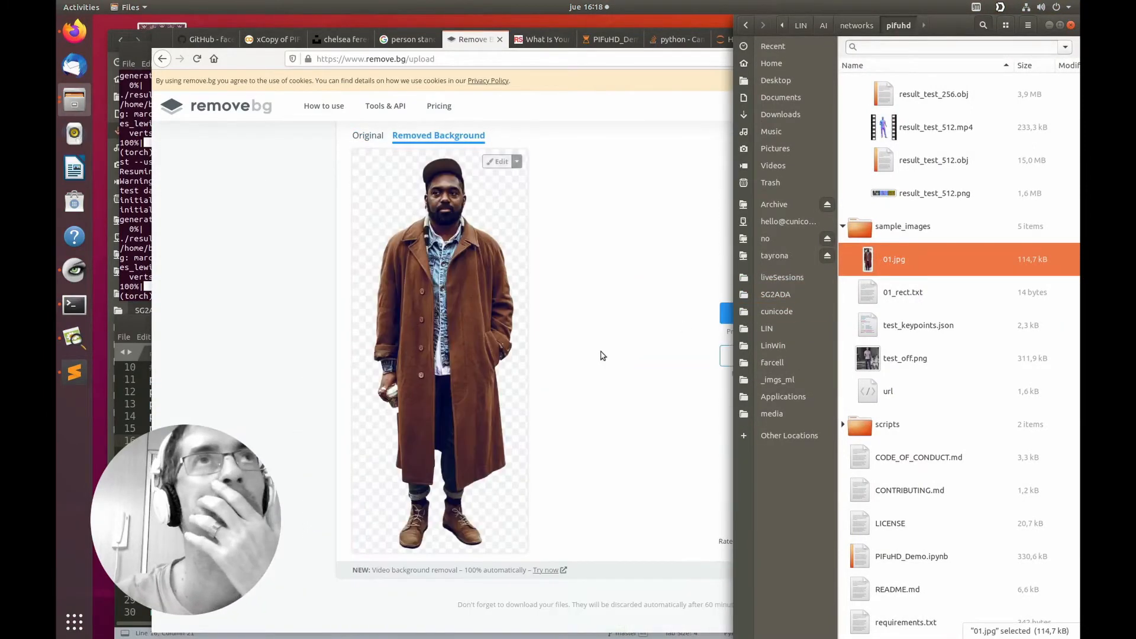
Download the preview-size cutout from remove.bg and save it as 01-removebg-preview.png.
click(599, 368)
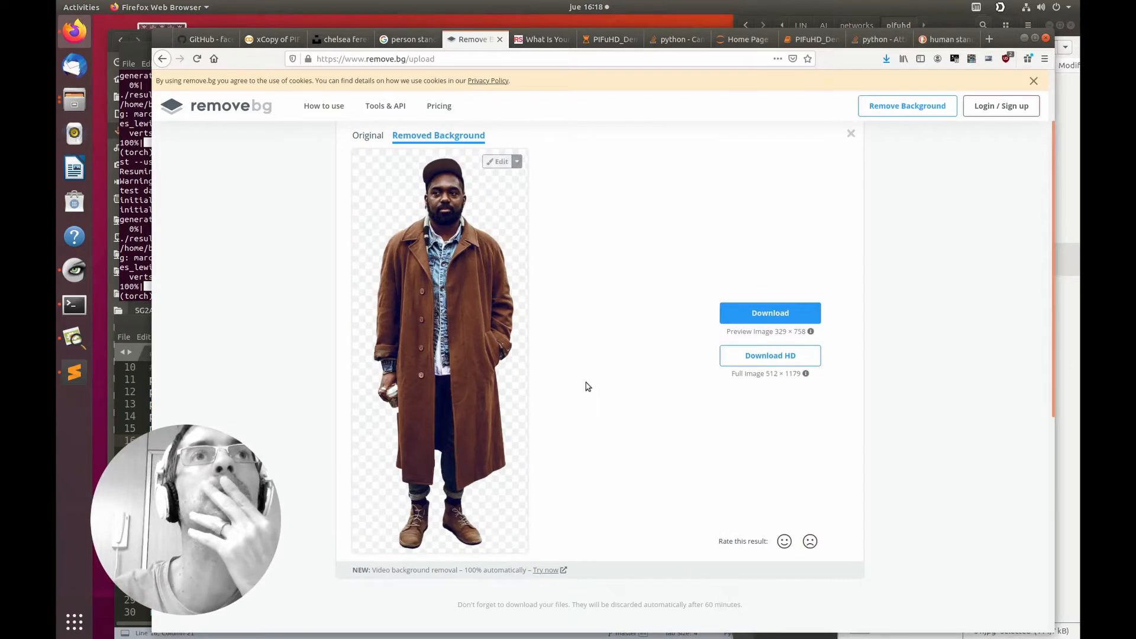
click(779, 322)
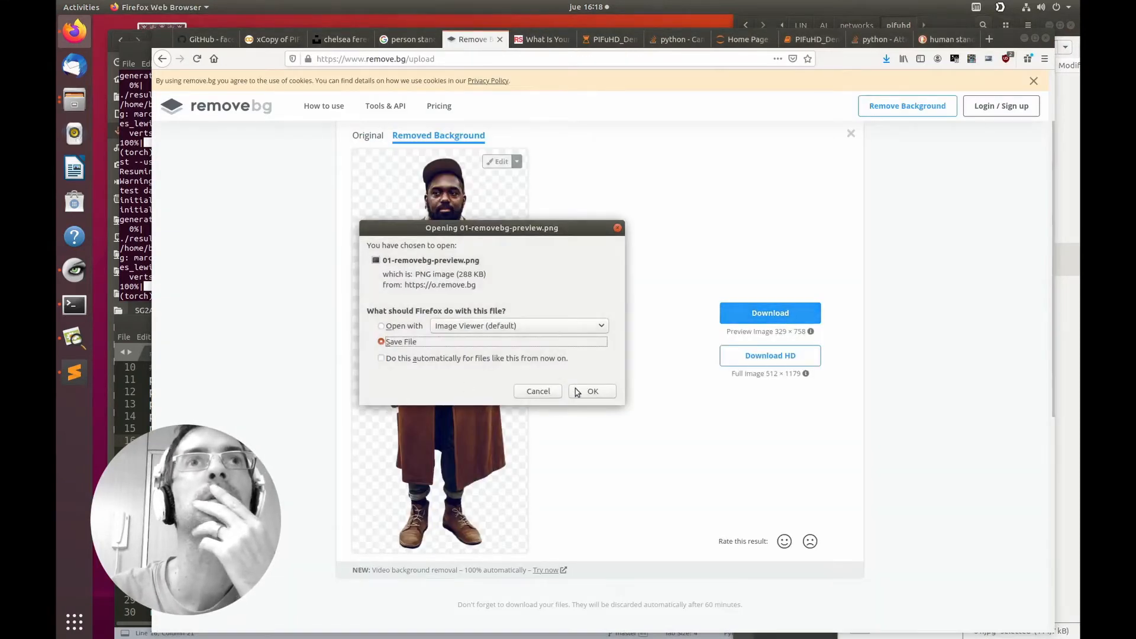
click(592, 392)
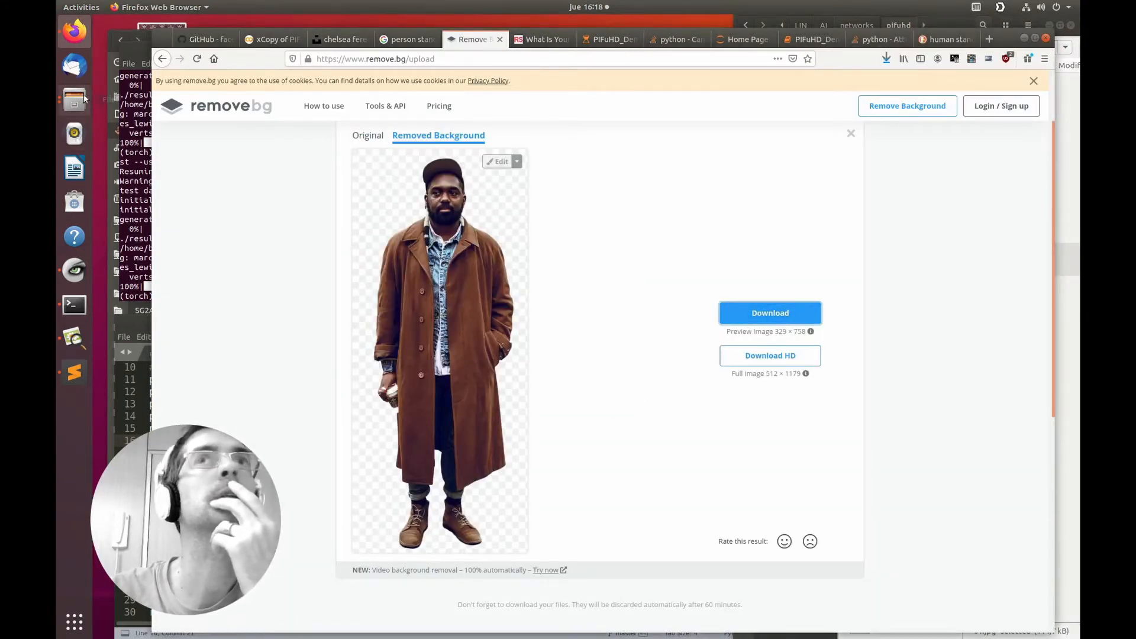
Bring up the pifuhd and Downloads folders and move 01-removebg-preview.png from Downloads into pifuhd's sample_images folder.
key(super+3)
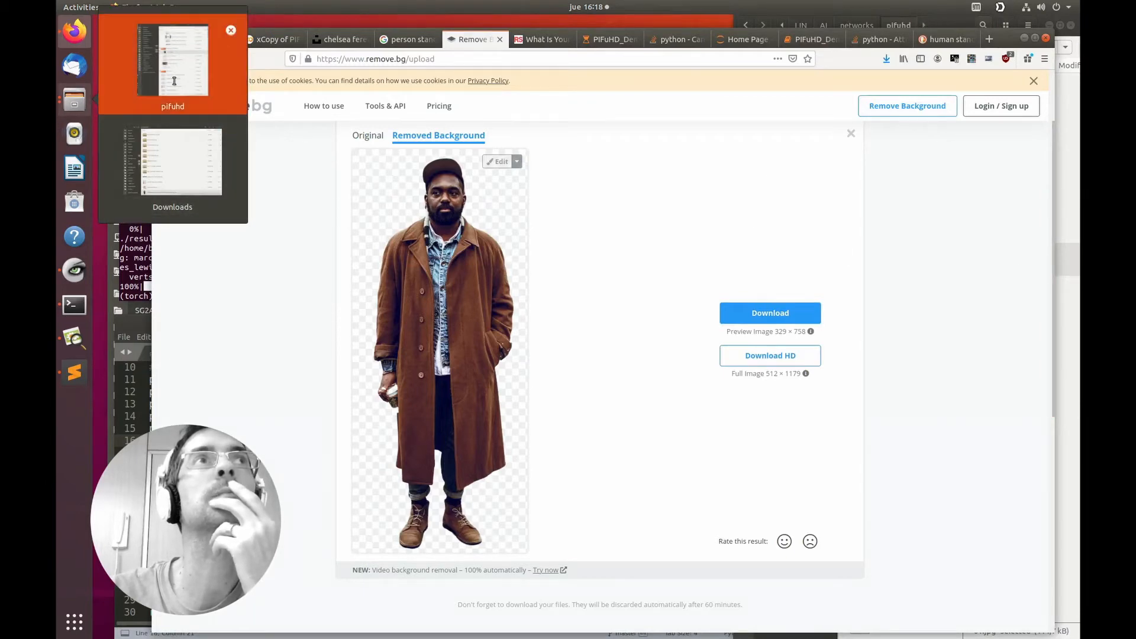
click(183, 59)
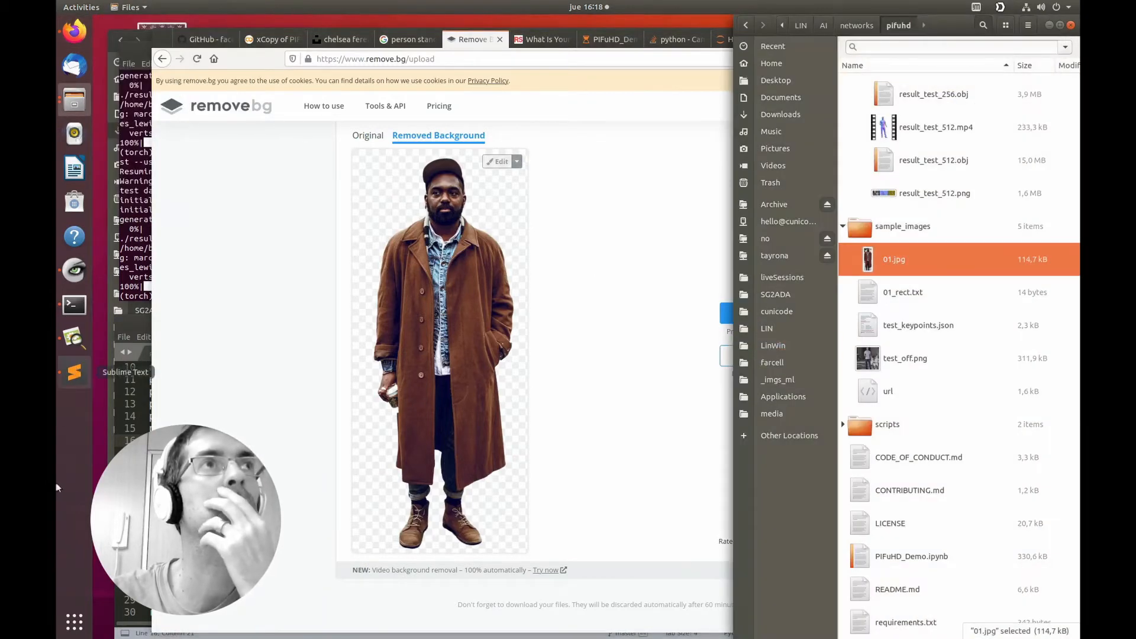
click(74, 621)
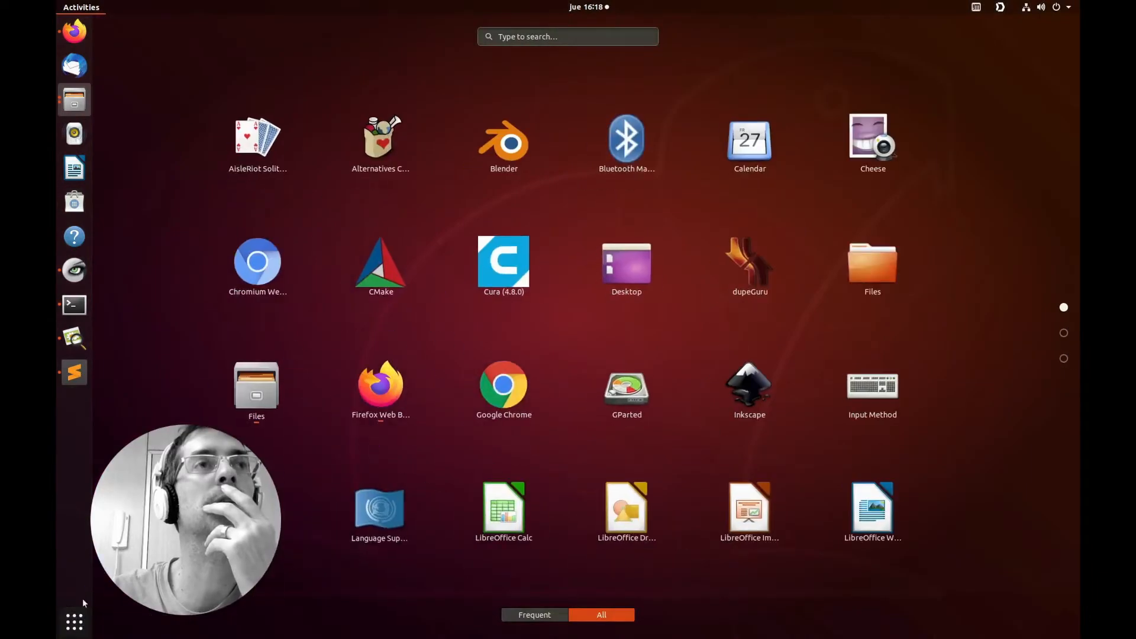
click(74, 99)
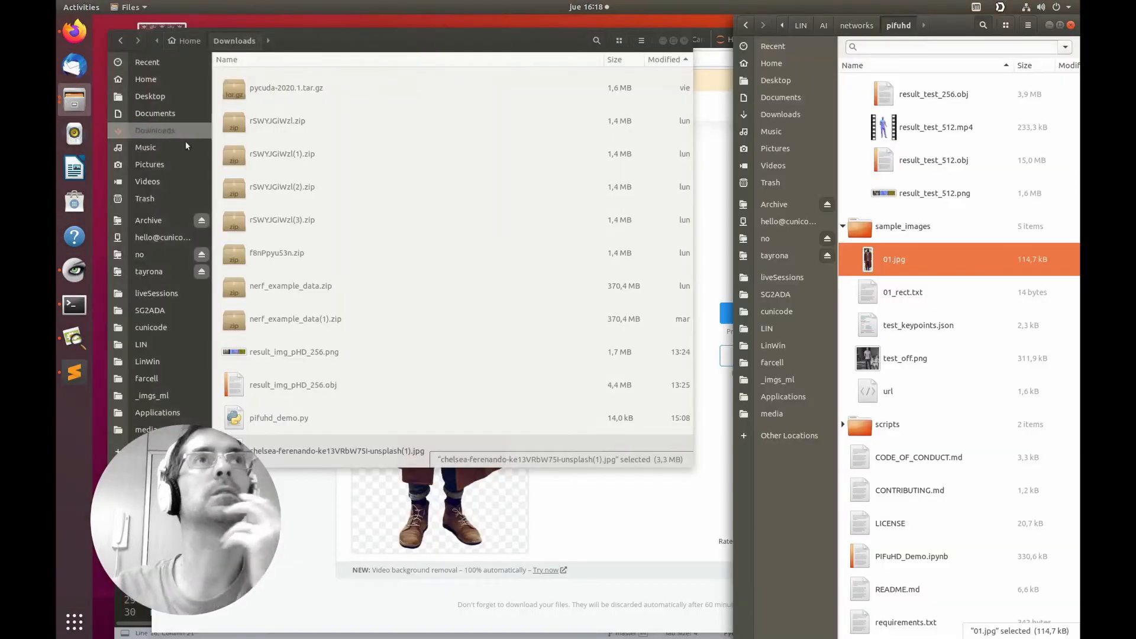
scroll(340, 342, down, 1)
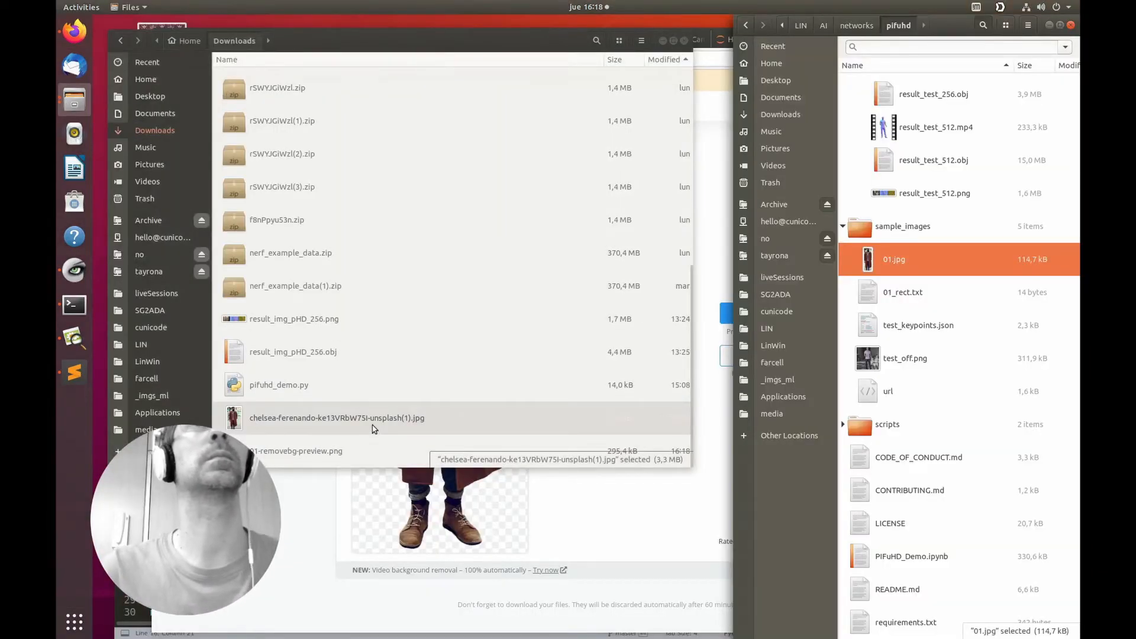
drag(290, 448, 922, 232)
click(915, 326)
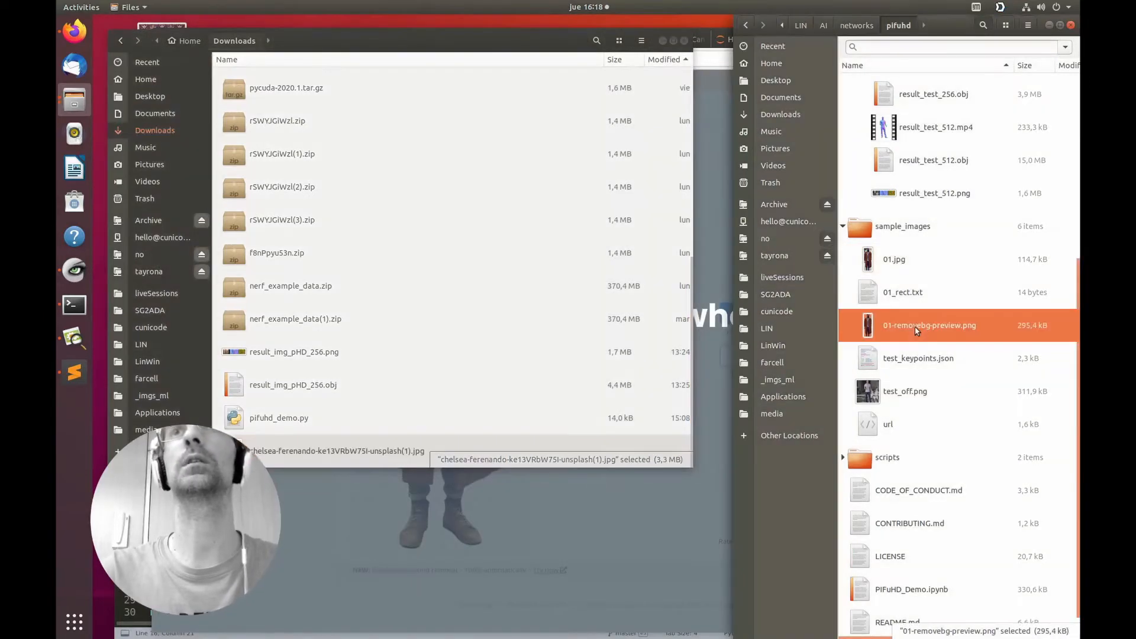
Check the image width and height of 01-removebg-preview.png in its file properties and close them.
right_click(886, 328)
click(906, 515)
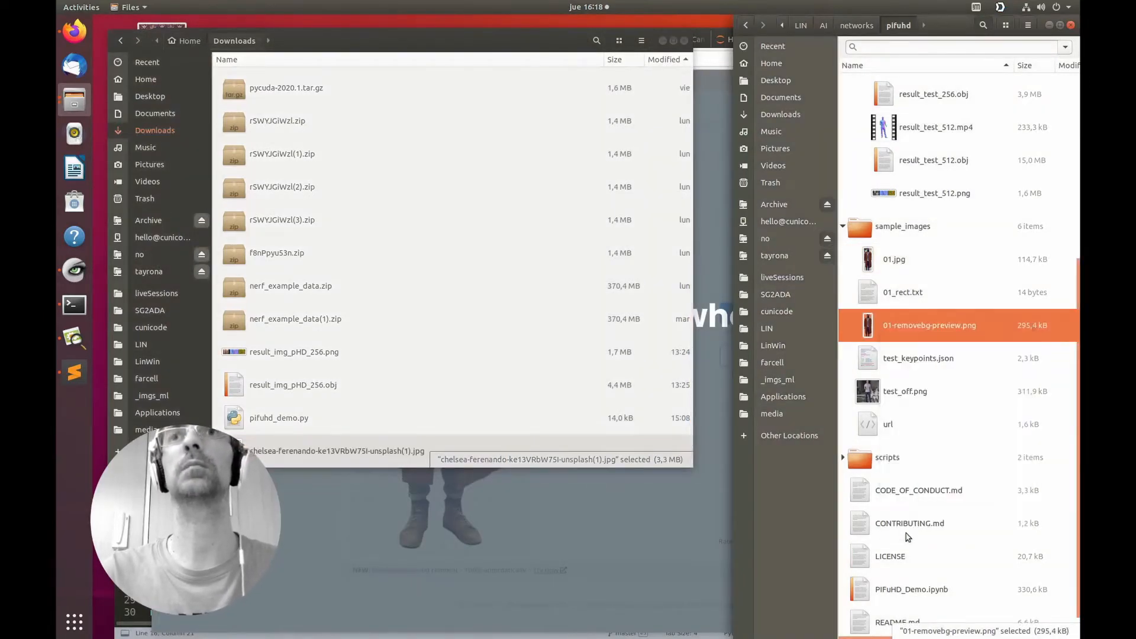
click(1006, 230)
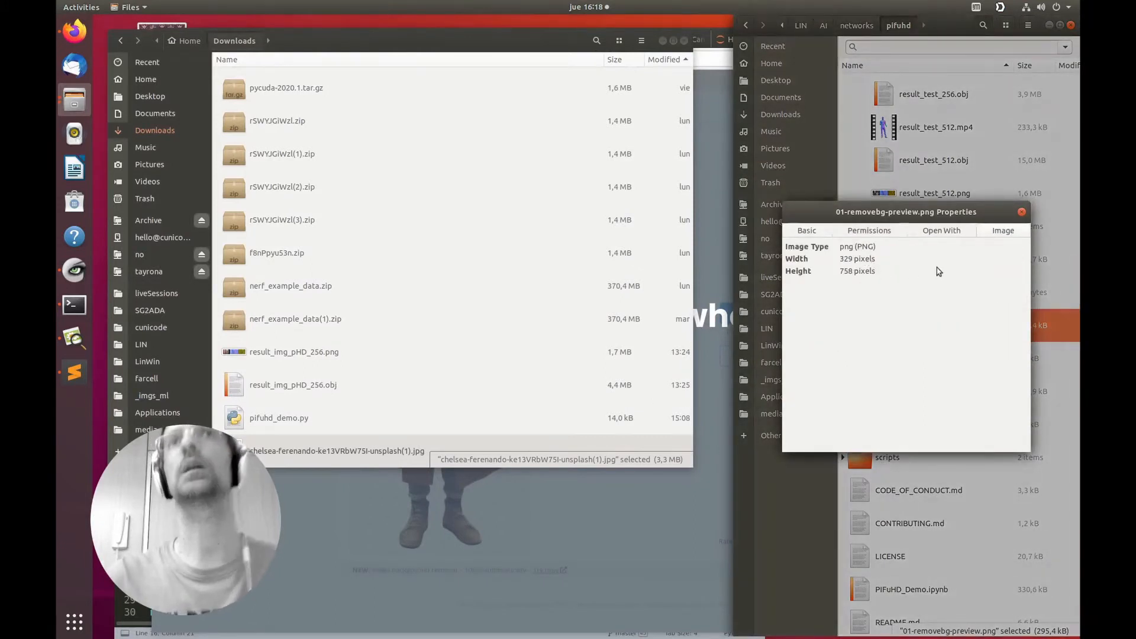
click(1022, 212)
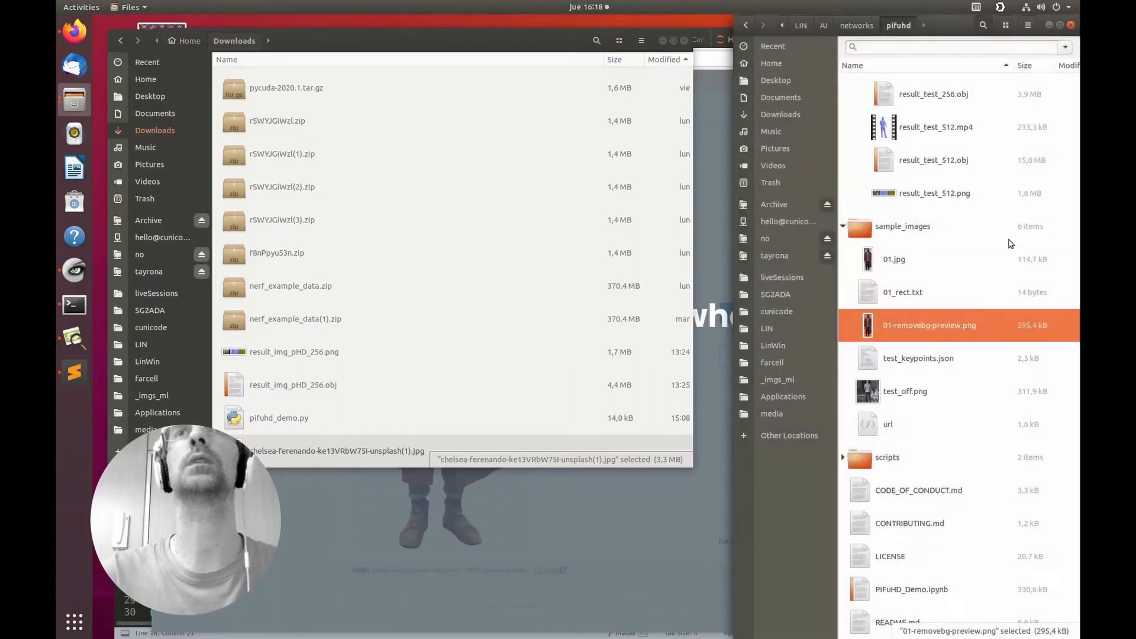
Rename 01-removebg-preview.png in sample_images as 01_nbg.png.
click(900, 293)
click(903, 328)
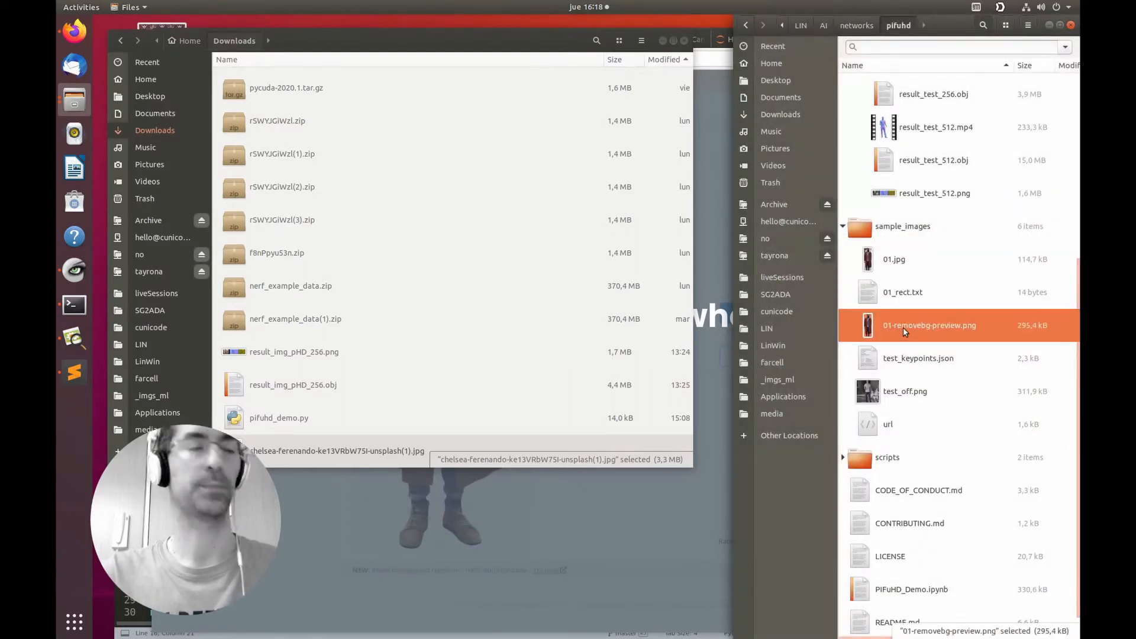
right_click(904, 329)
click(924, 428)
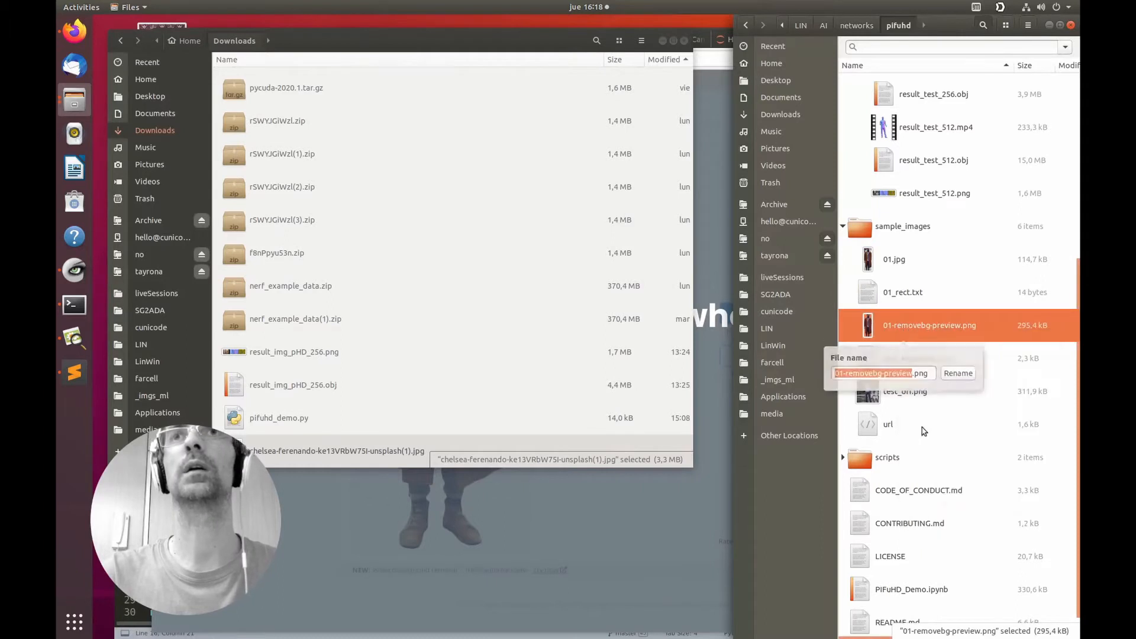
key(Right)
key(BackSpace)
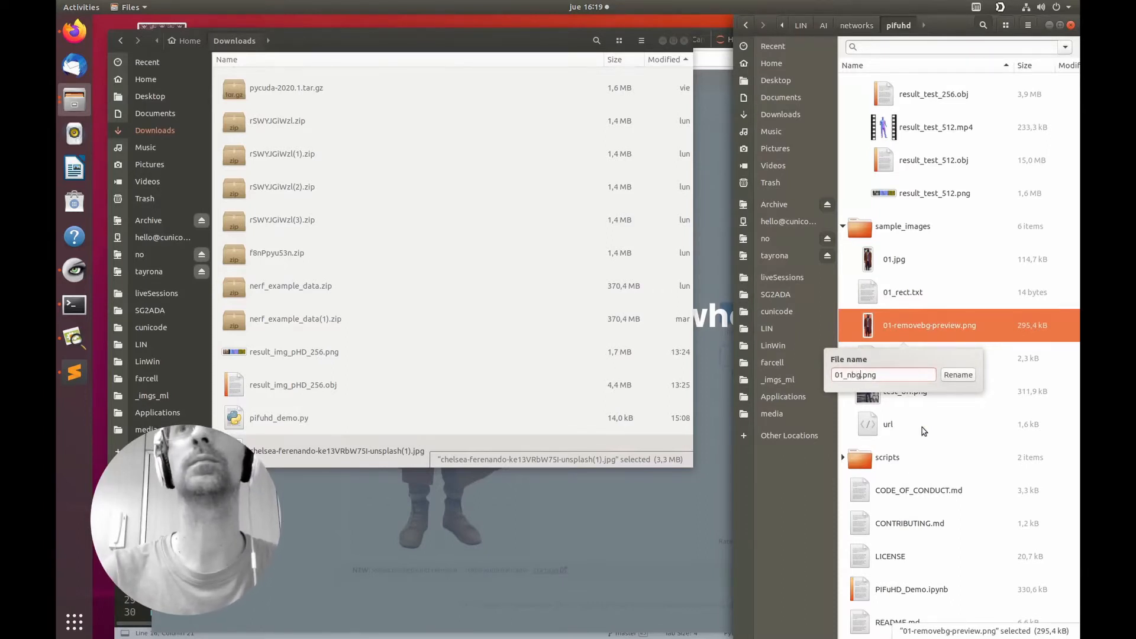
key(Return)
Duplicate 01_rect.txt in sample_images and rename the copy as 01_nbg_rect.txt.
click(868, 330)
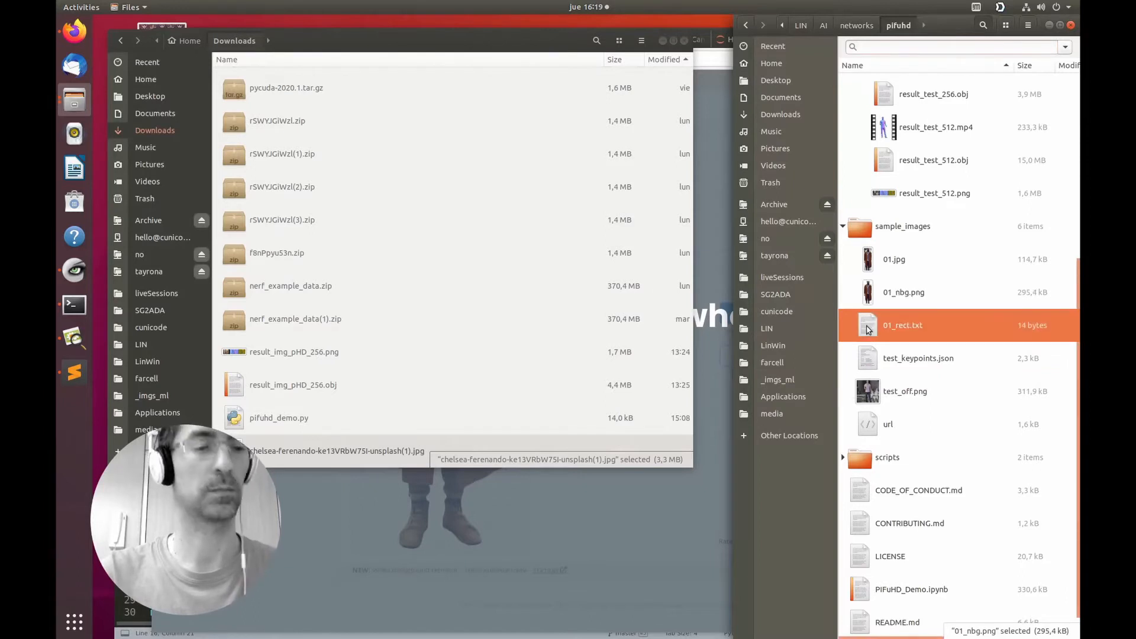
key(ctrl+c)
key(ctrl+v)
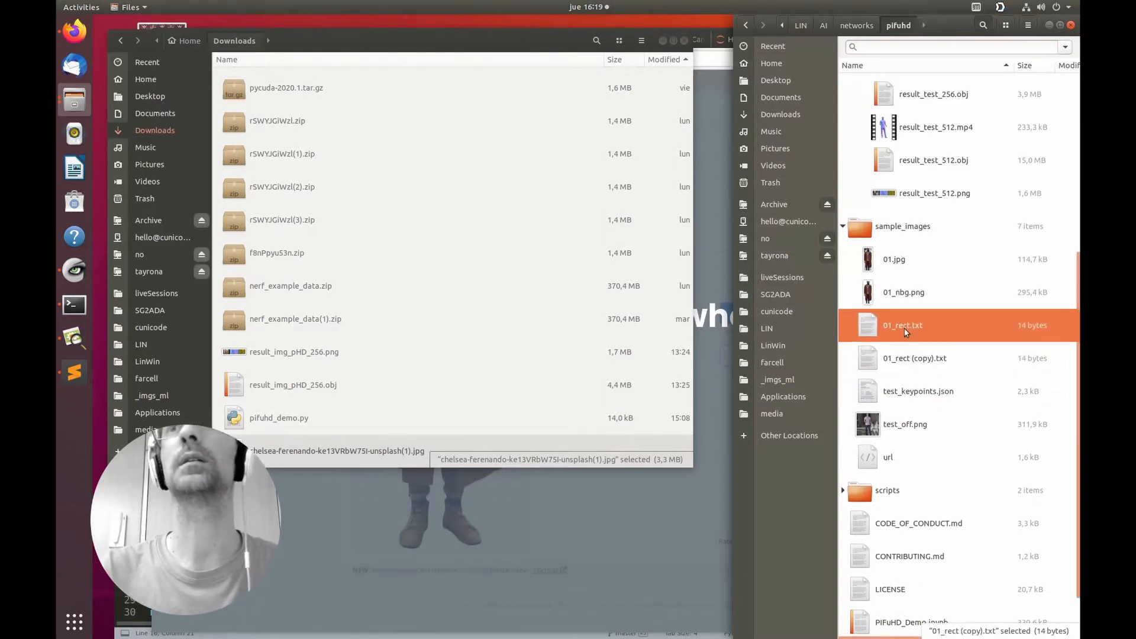
right_click(906, 358)
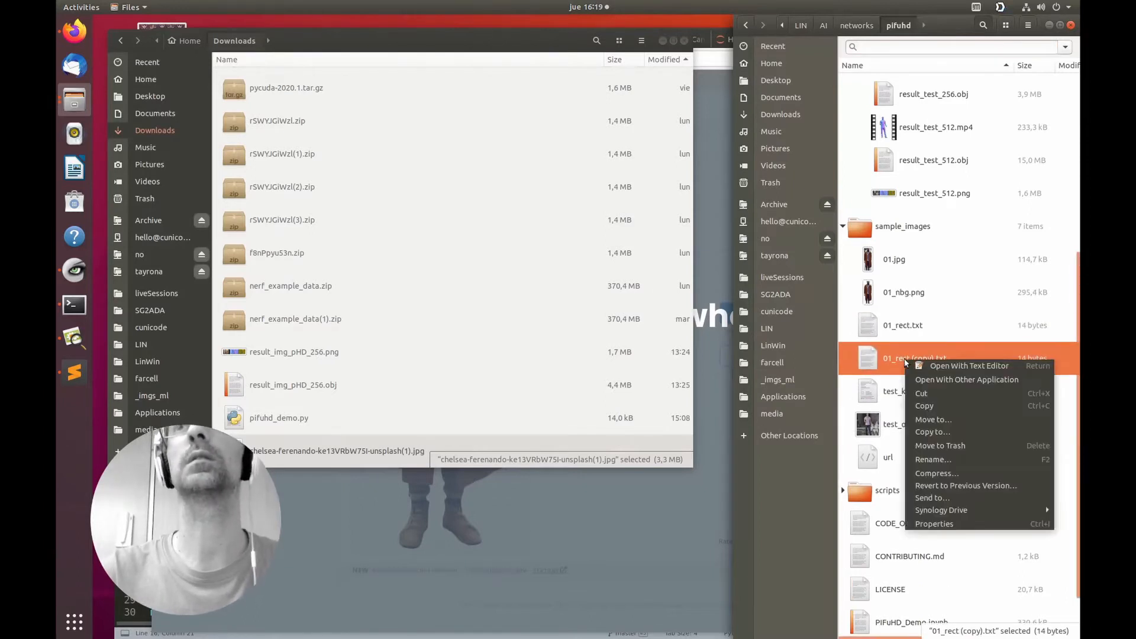
click(938, 456)
key(Right)
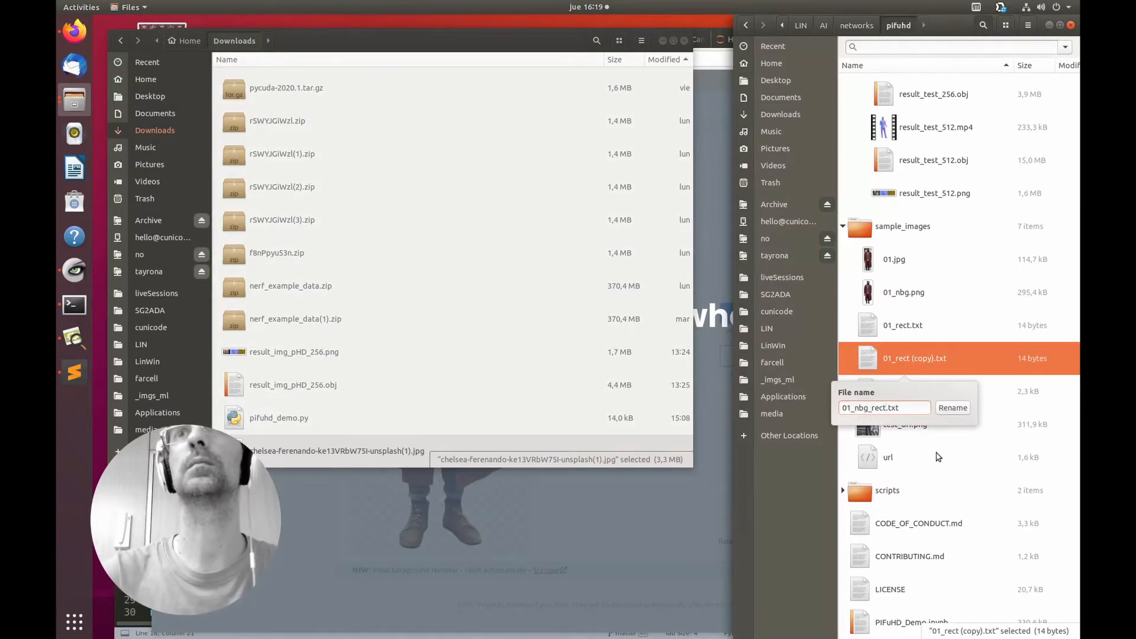
key(Return)
Open 01_nbg_rect.txt for editing and show the pixel dimensions of 01_nbg.png beside it.
double_click(873, 327)
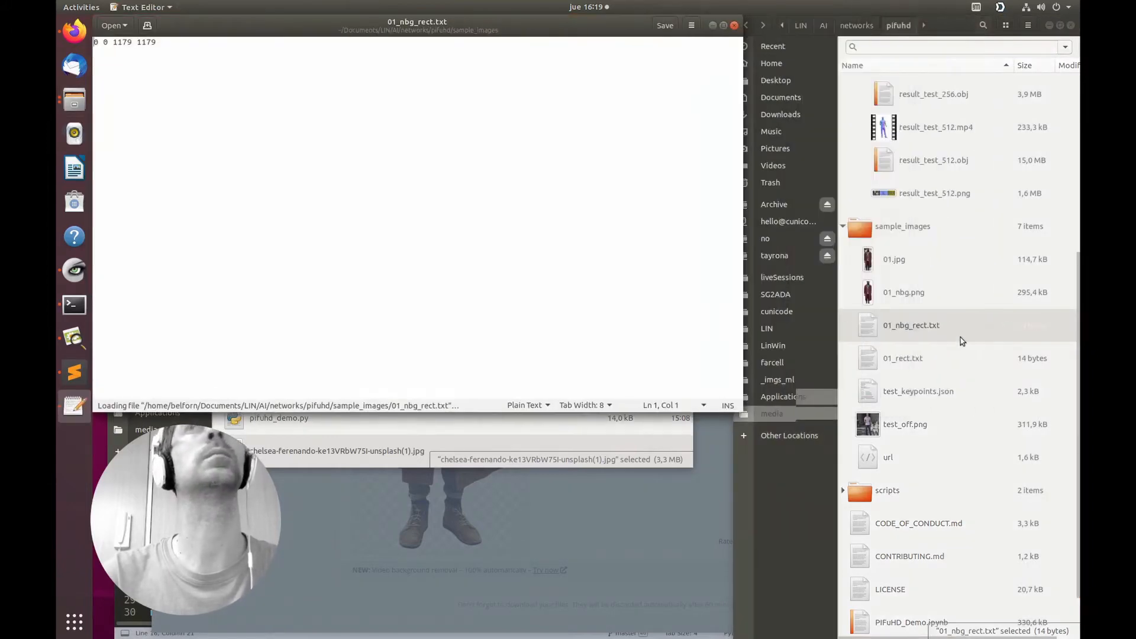
right_click(906, 297)
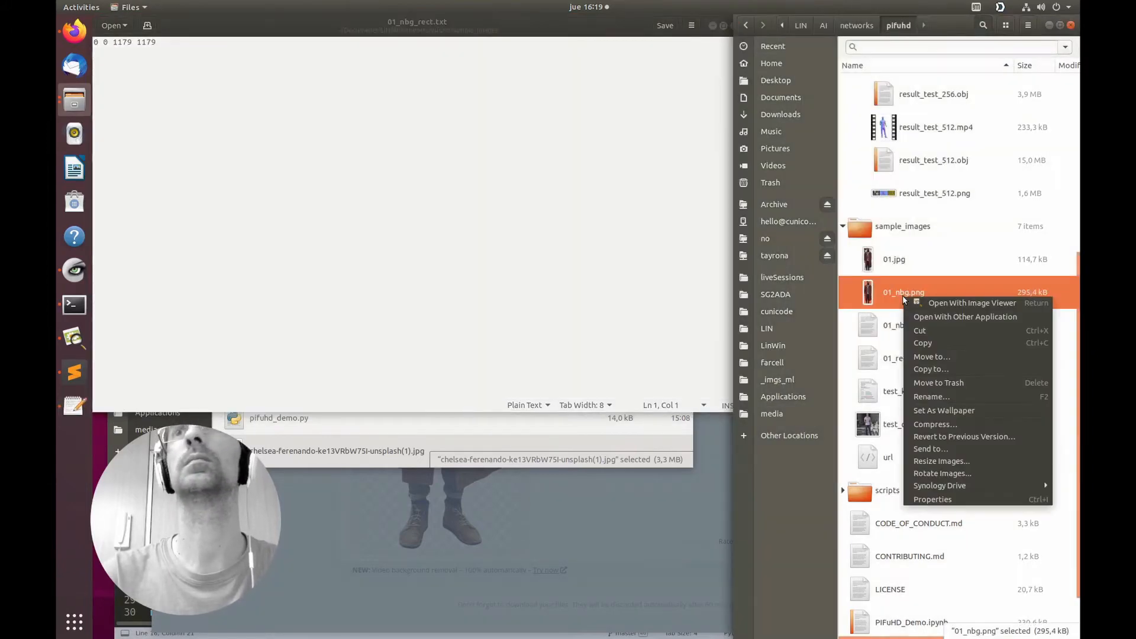
click(949, 500)
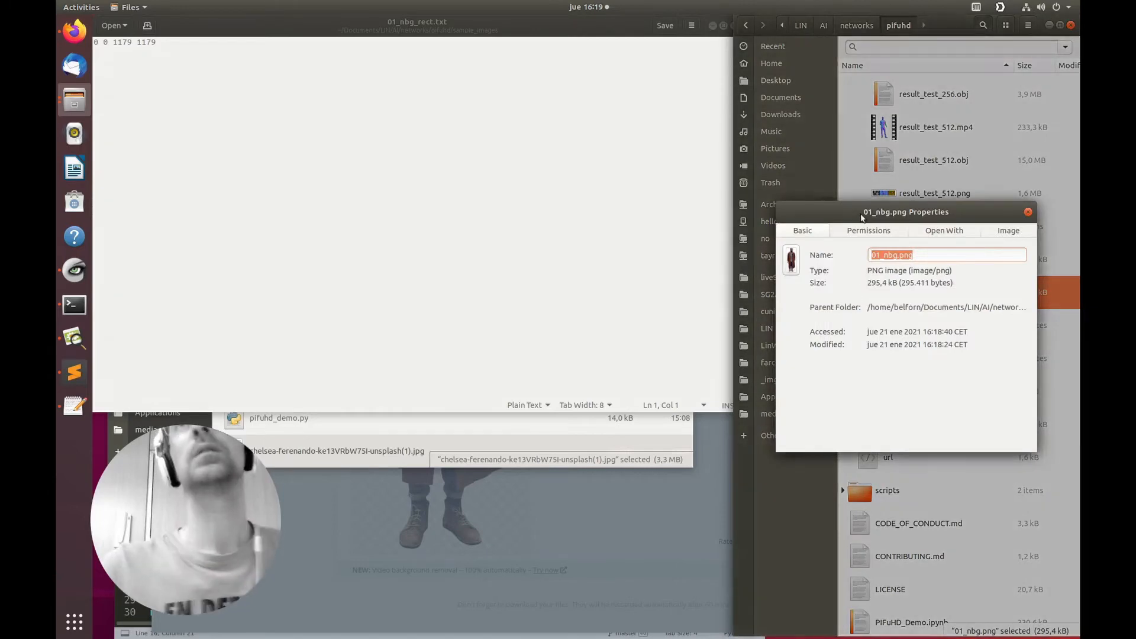
drag(861, 215, 740, 211)
click(331, 137)
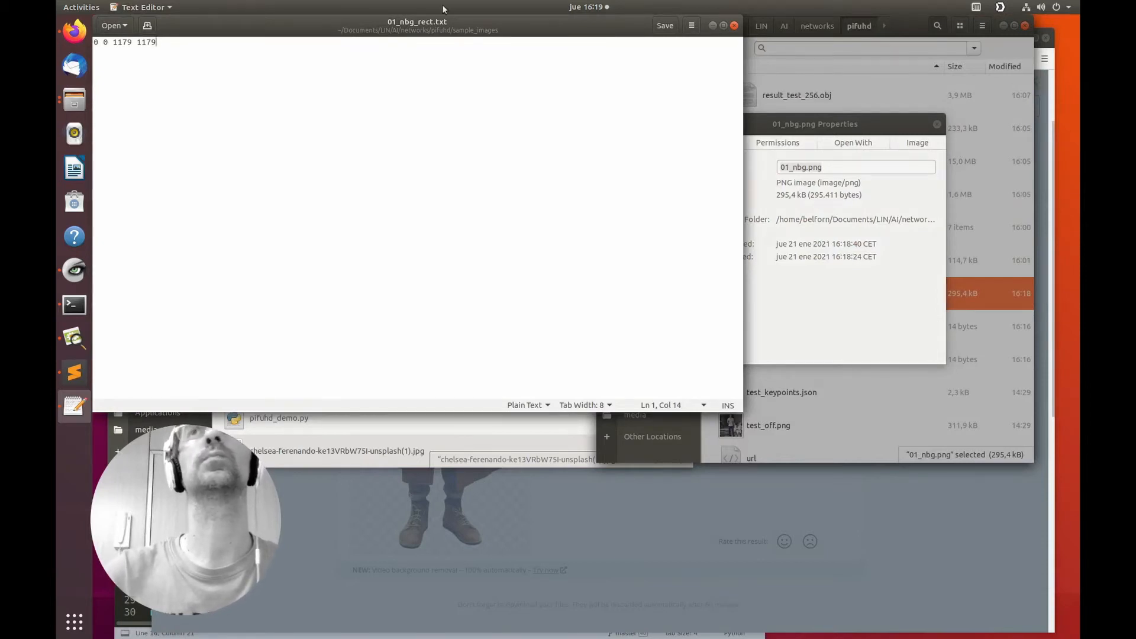
click(909, 146)
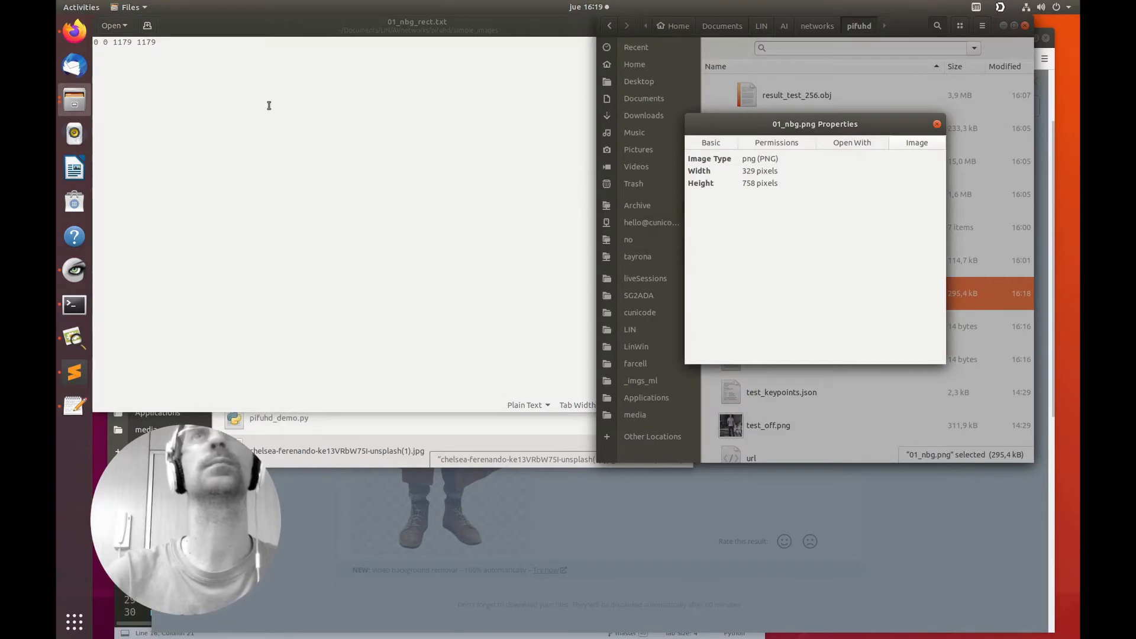
Change the rectangle in 01_nbg_rect.txt to 0 0 758 758, save and close the file, and close the image properties.
double_click(123, 42)
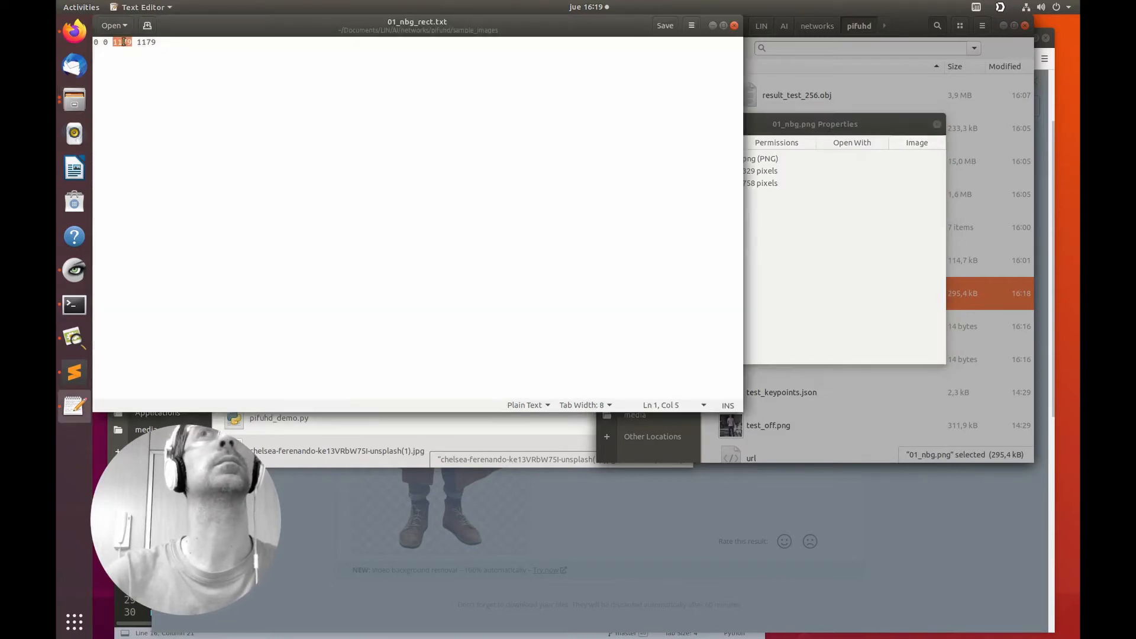
click(772, 207)
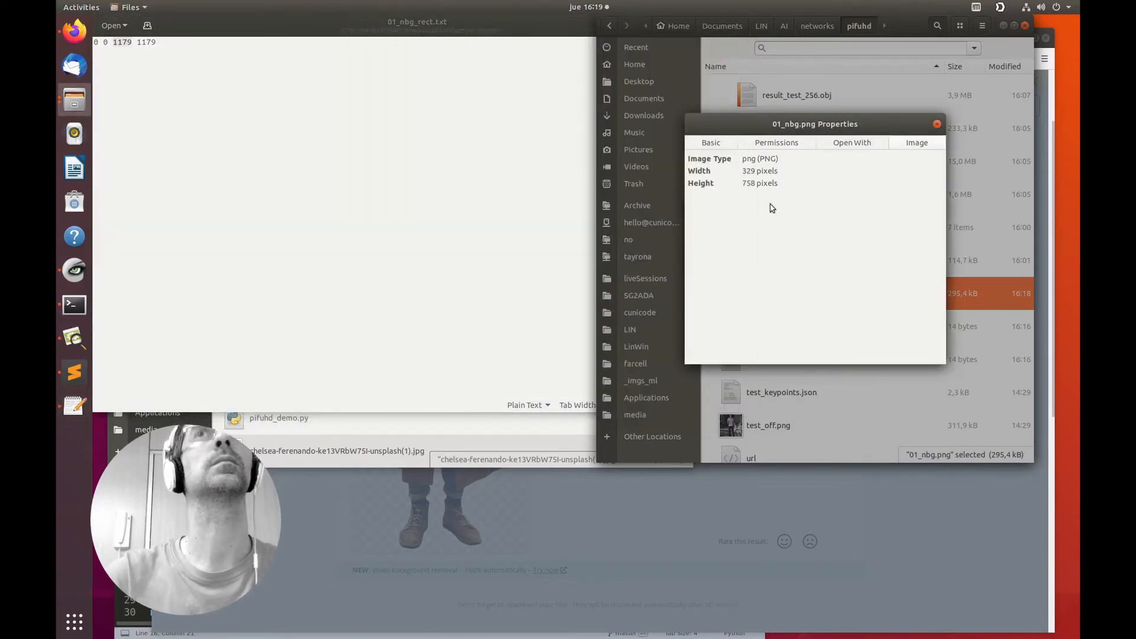
click(123, 42)
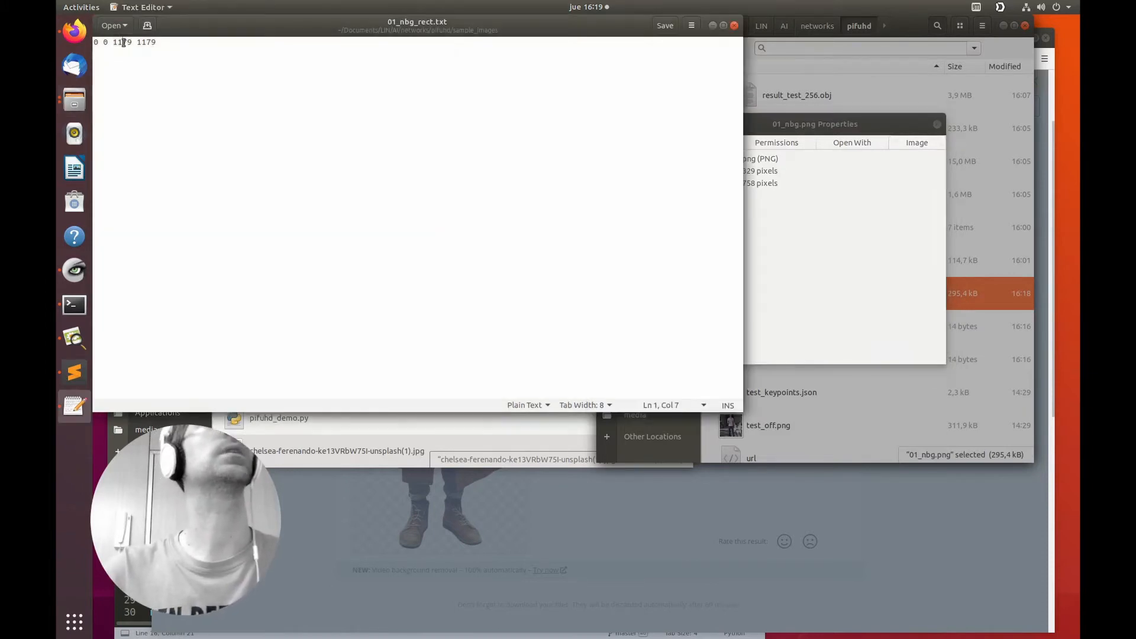
text(758)
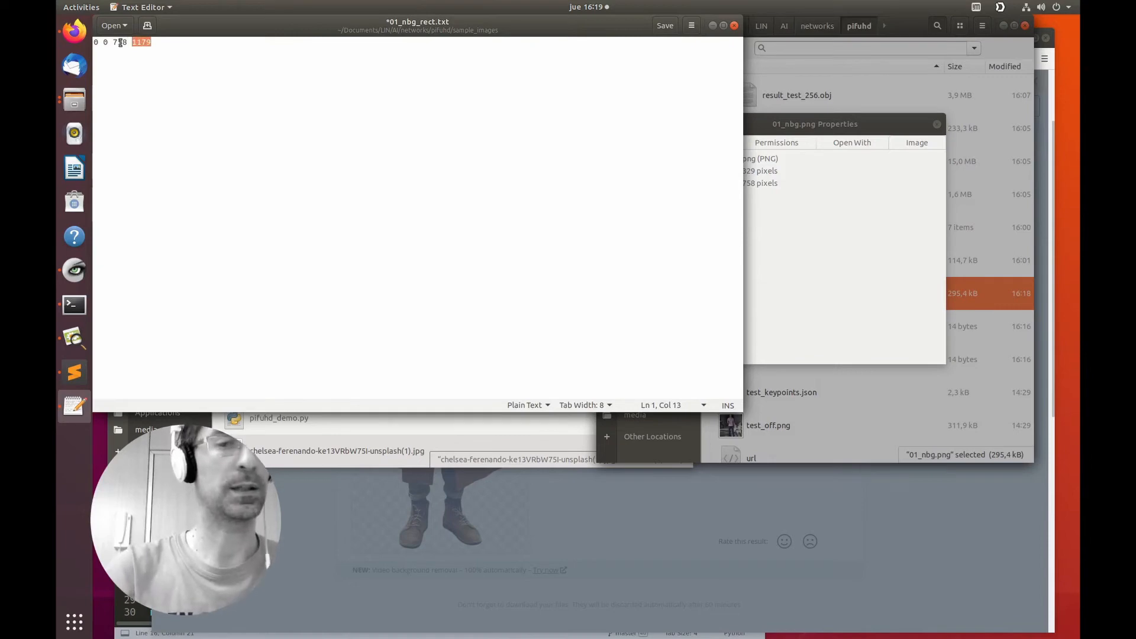
text(7)
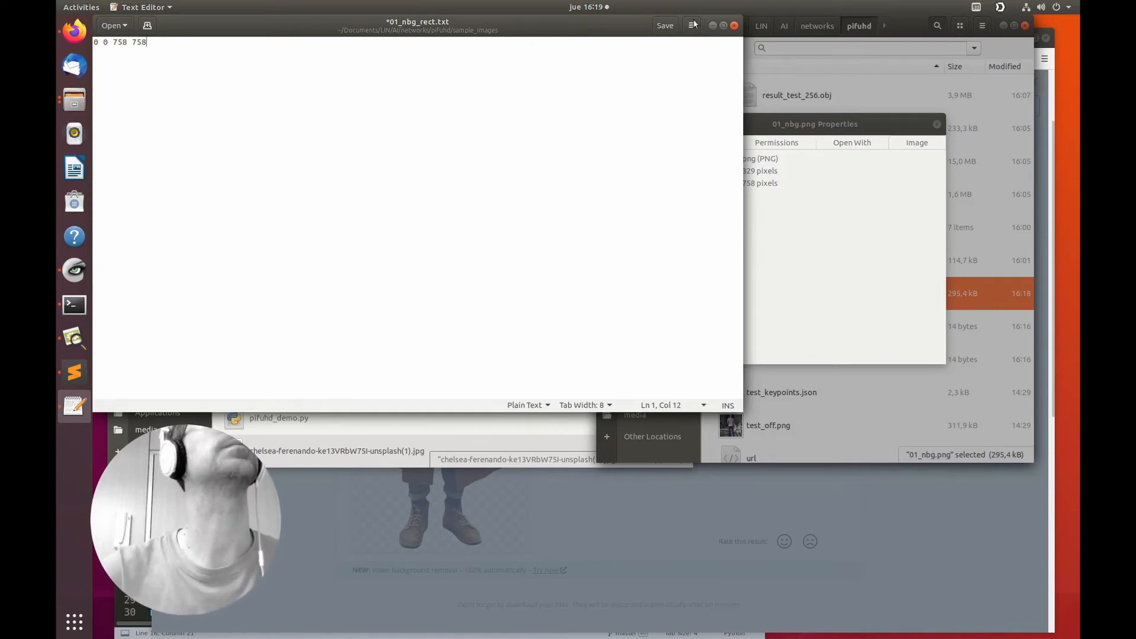
click(734, 27)
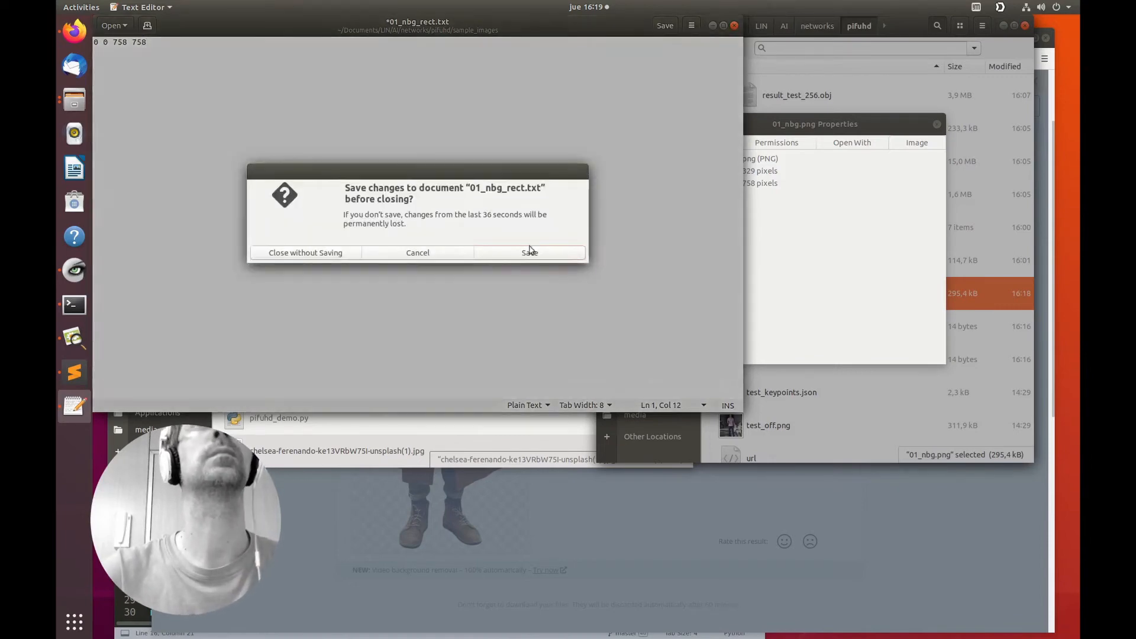
click(528, 251)
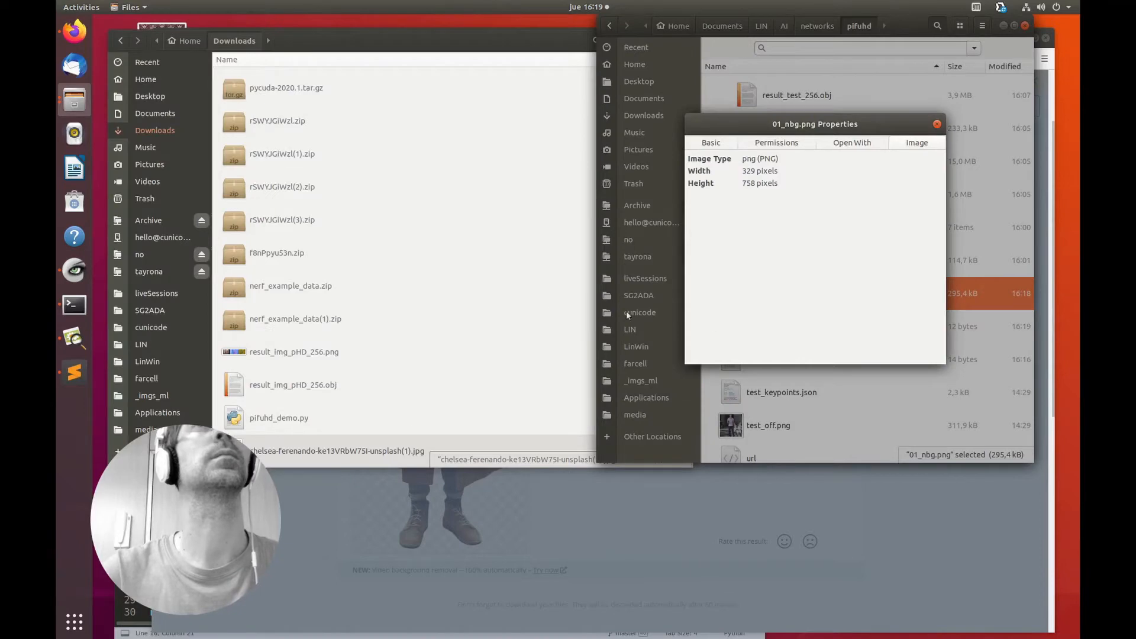
click(937, 125)
Inspect the earlier reconstruction result_01_512.png in the recon folder close up around the face, close it and return to the sample_images files.
scroll(831, 204, up, 2)
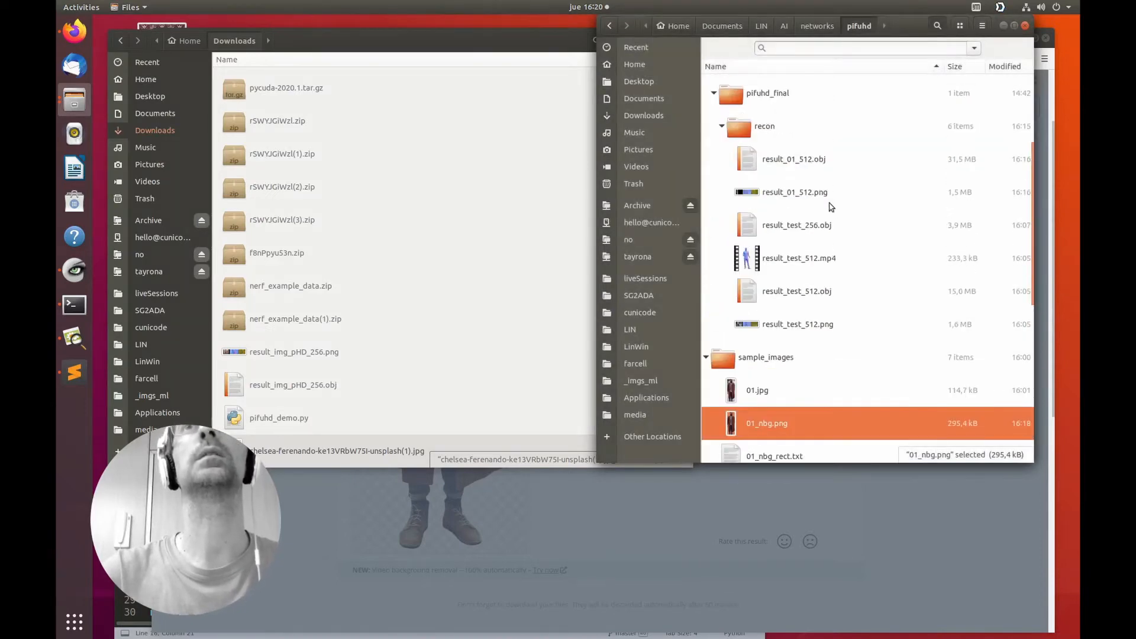
double_click(774, 195)
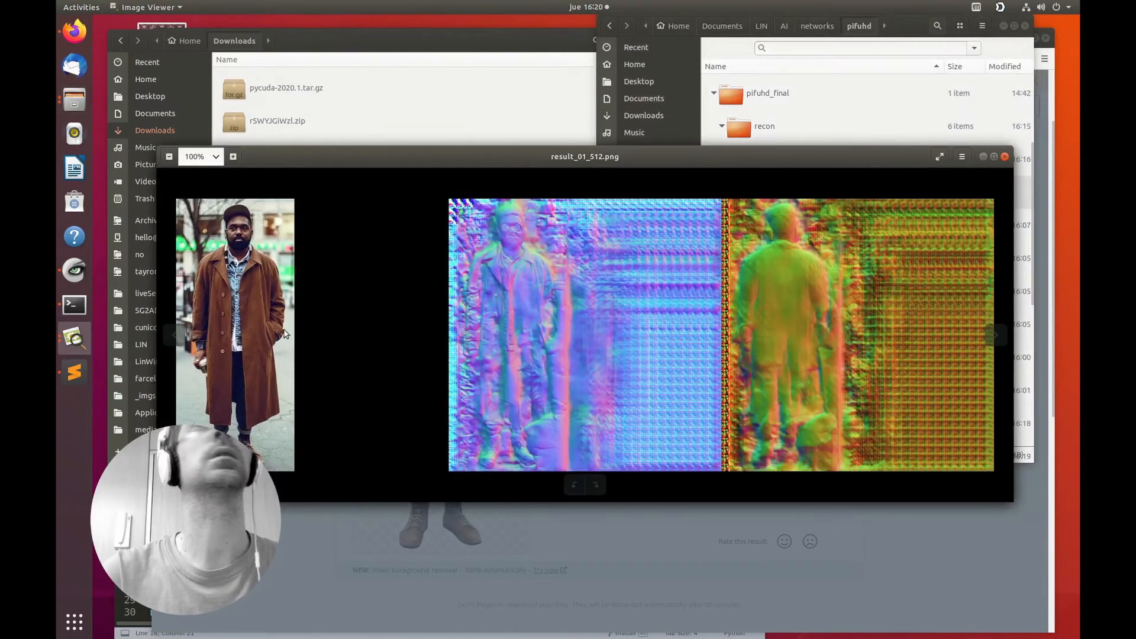
scroll(332, 344, down, 3)
scroll(538, 340, up, 6)
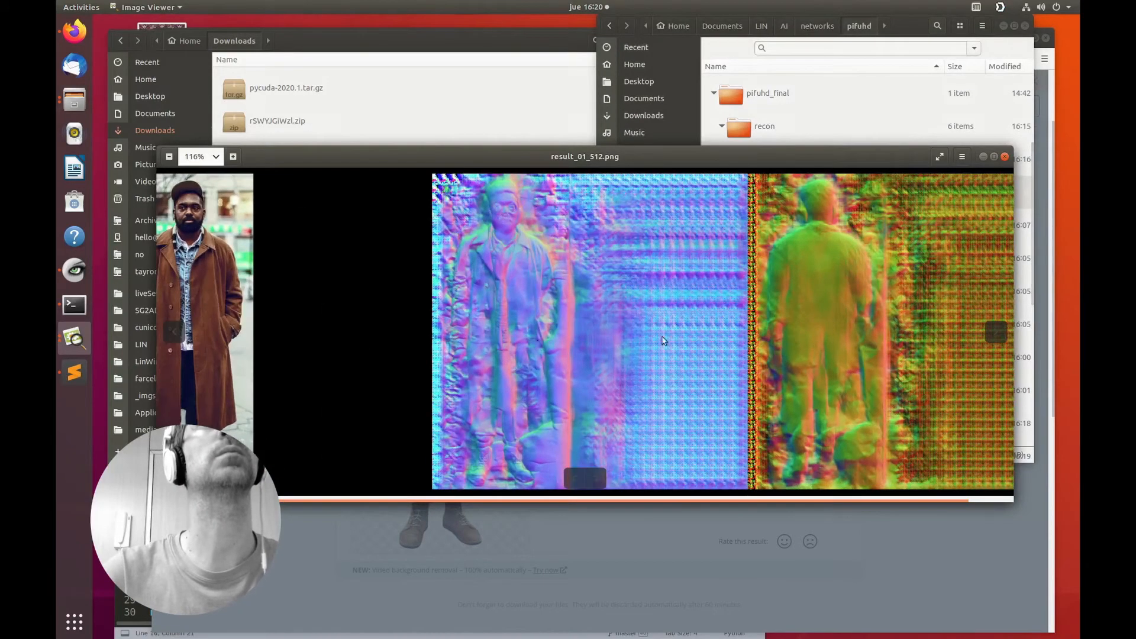
scroll(484, 286, up, 5)
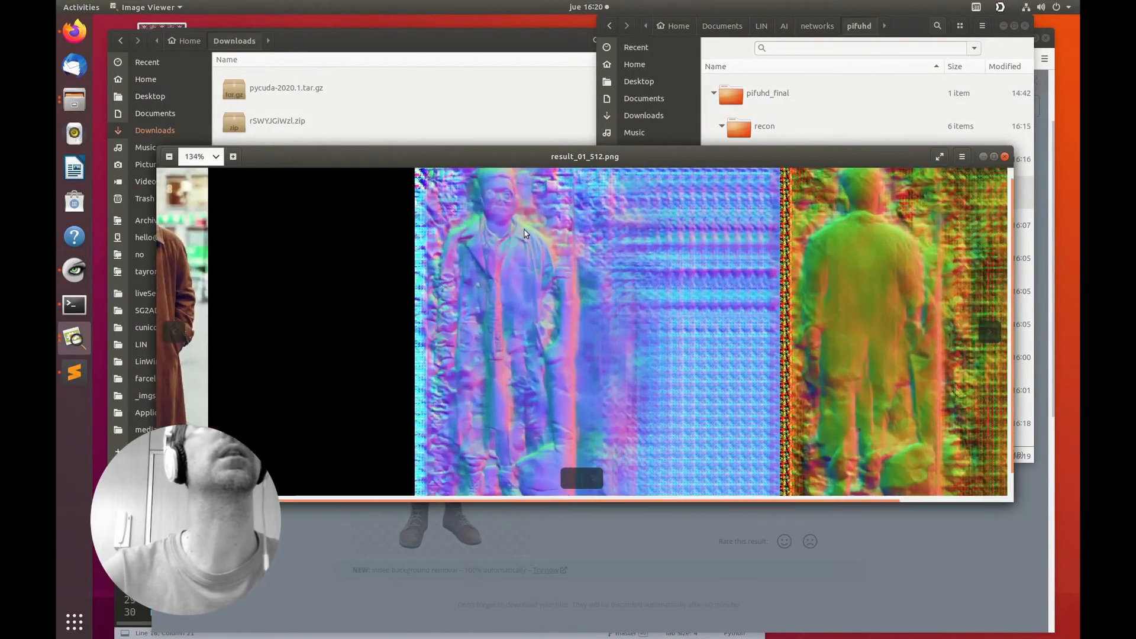
scroll(500, 242, up, 8)
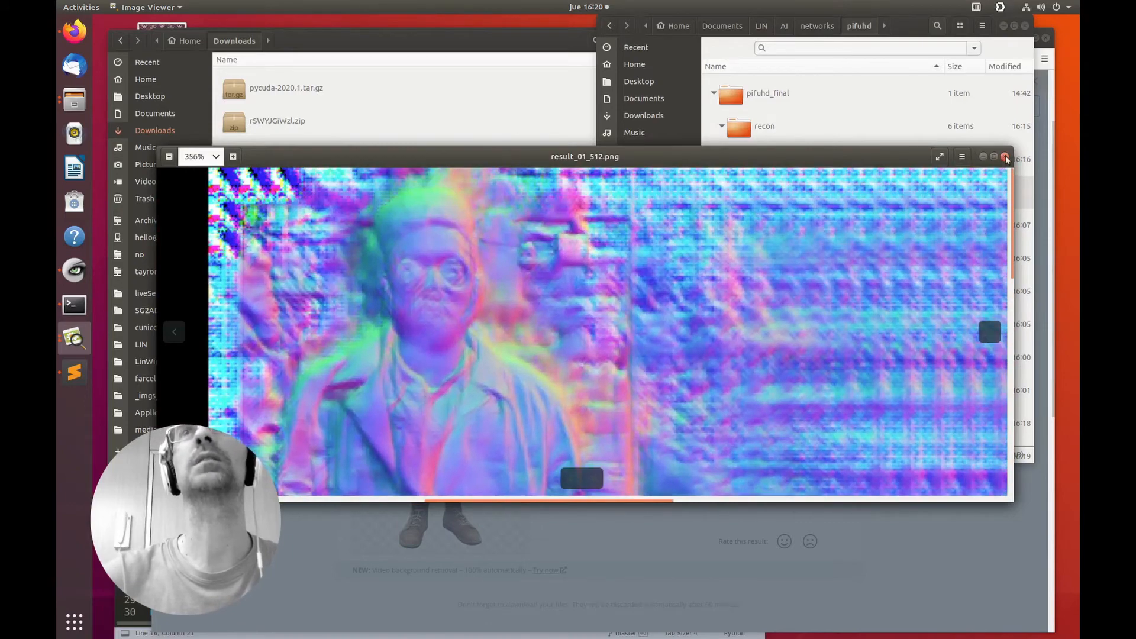
click(1005, 157)
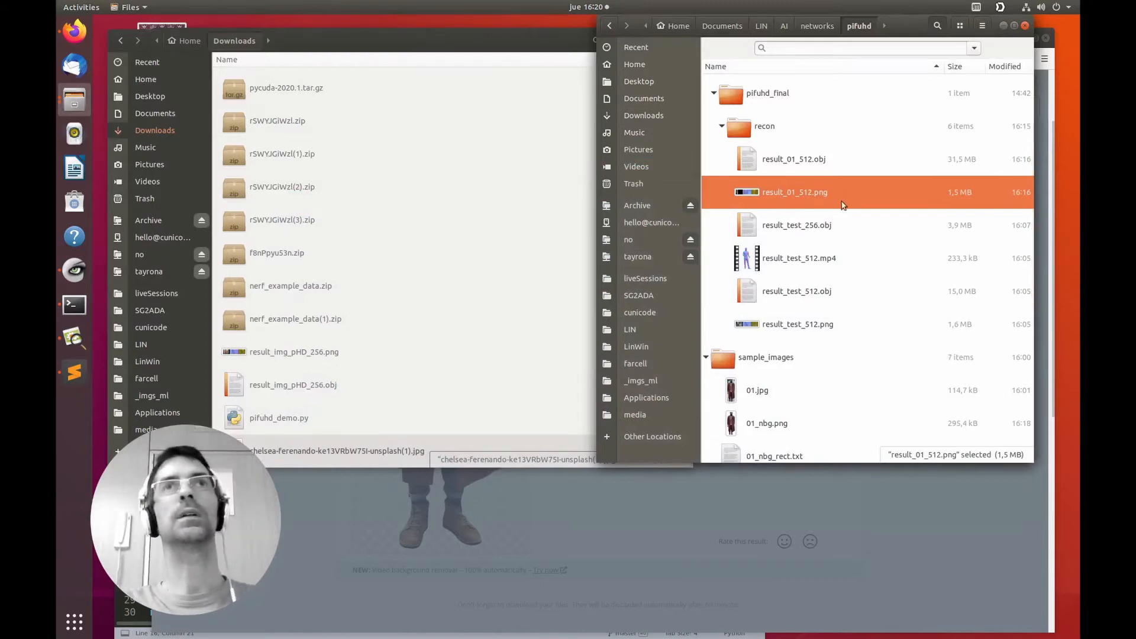
scroll(772, 369, down, 3)
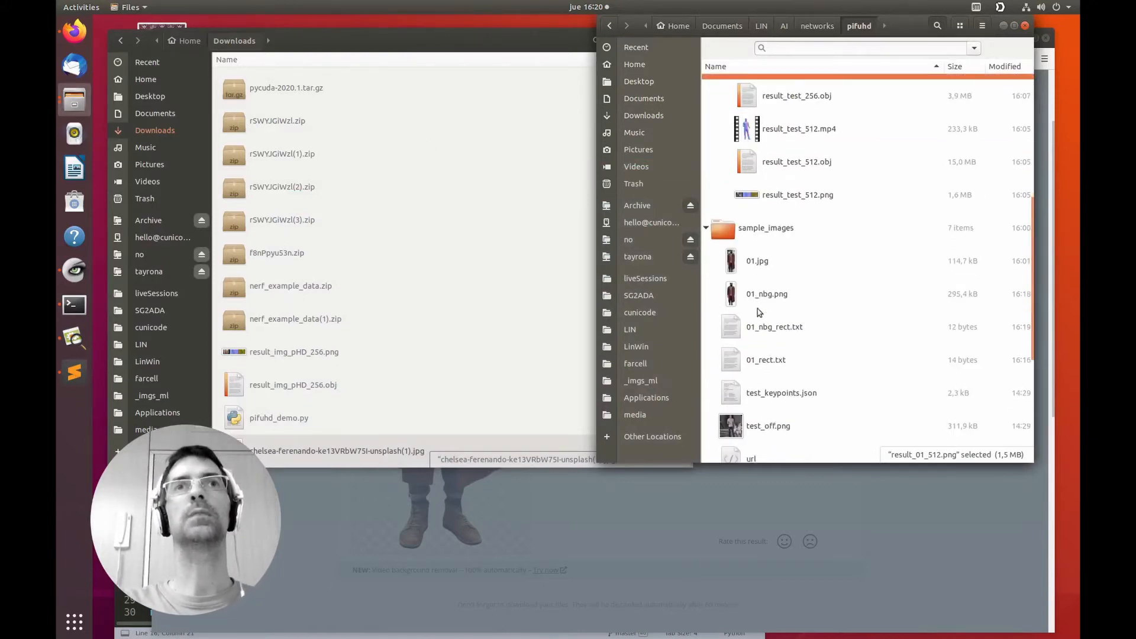
Rename 01.jpg in sample_images as 01_off.jpg.
click(751, 261)
right_click(750, 260)
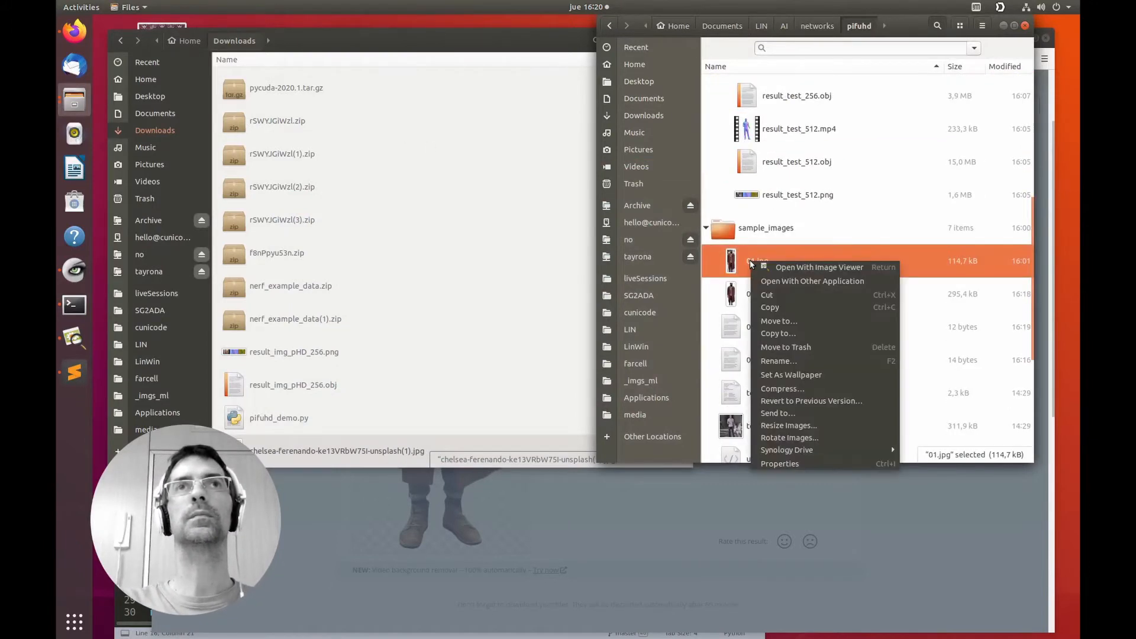
click(782, 362)
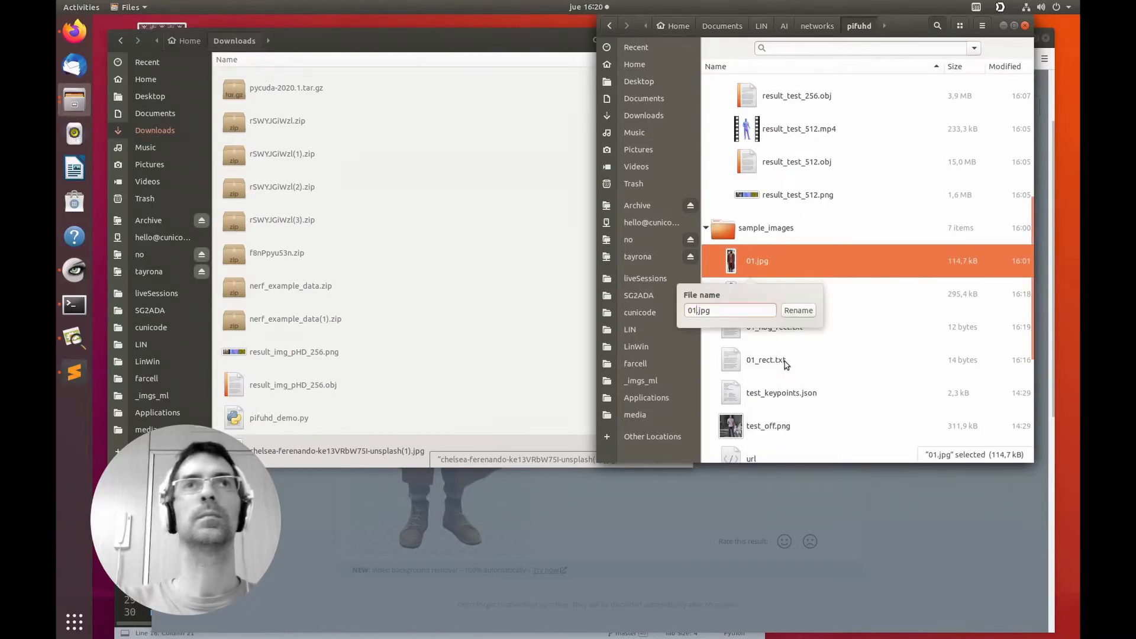
text(_off)
key(Return)
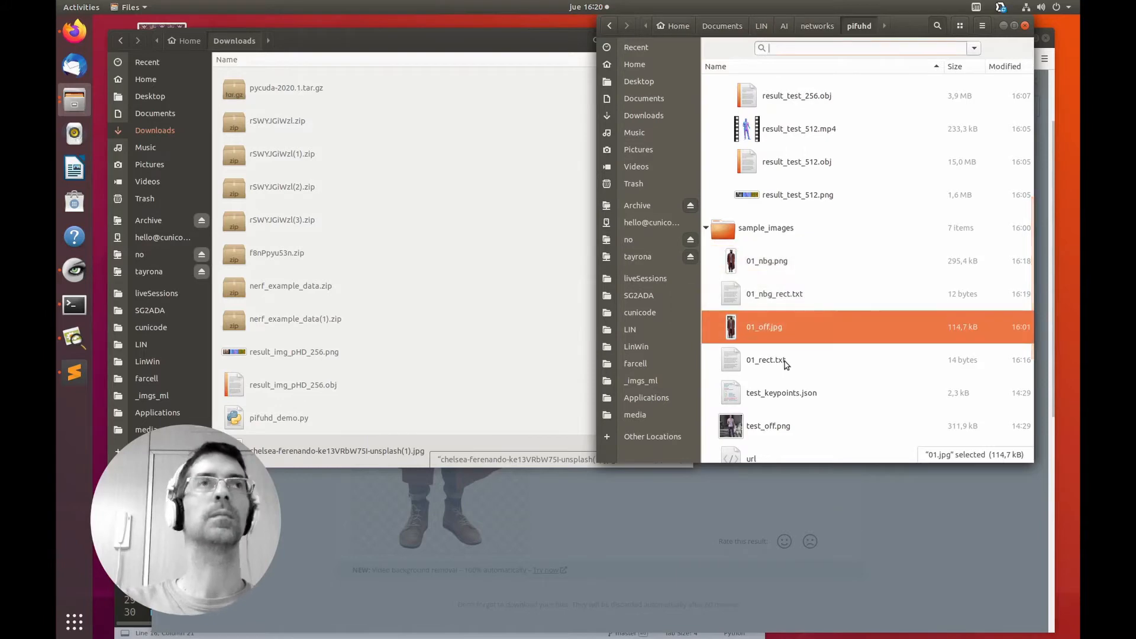
Switch to the terminal and rerun python -m apps.simple_test --use_rect -r 512 on the background-removed image.
click(74, 305)
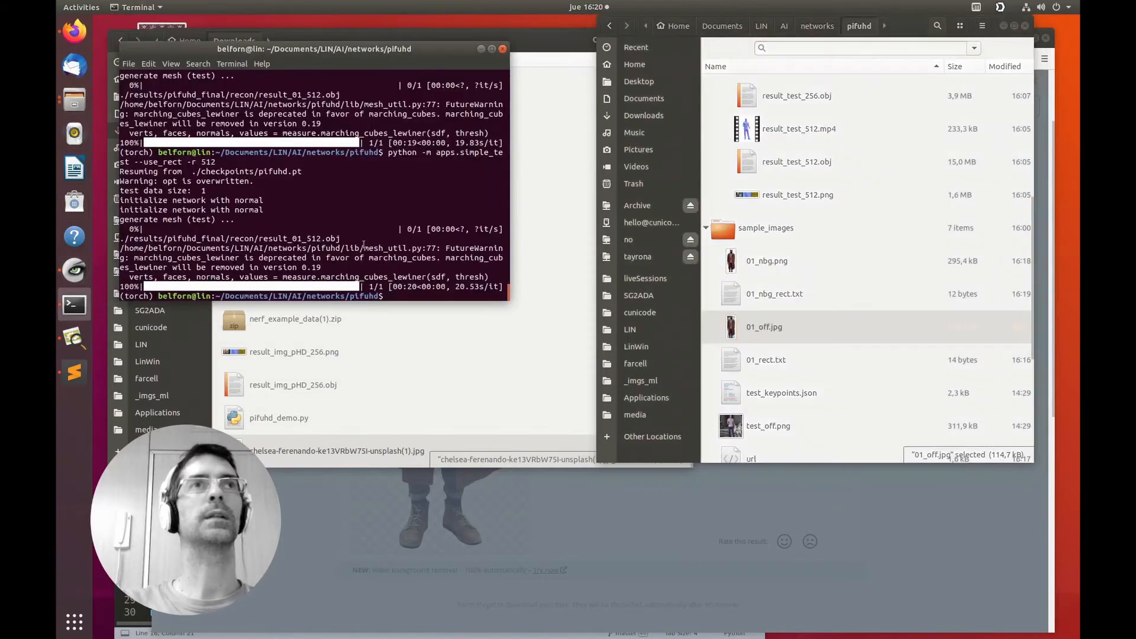
key(Up)
key(Return)
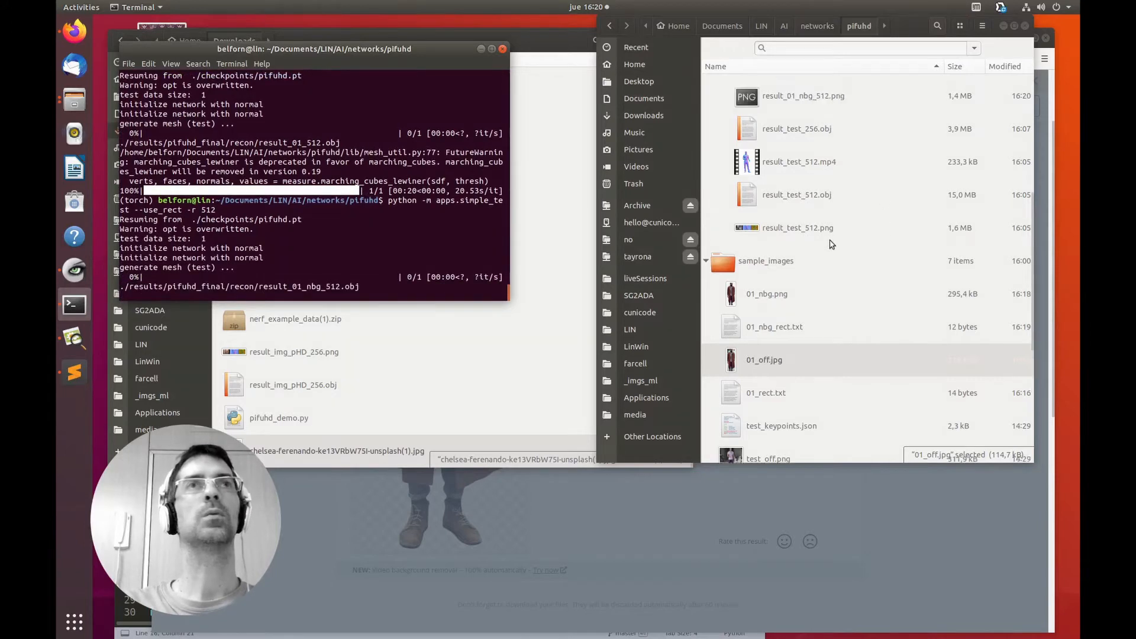
Inspect result_01_nbg_512.png from the recon folder close up around the front normal map, and close it.
scroll(824, 265, up, 3)
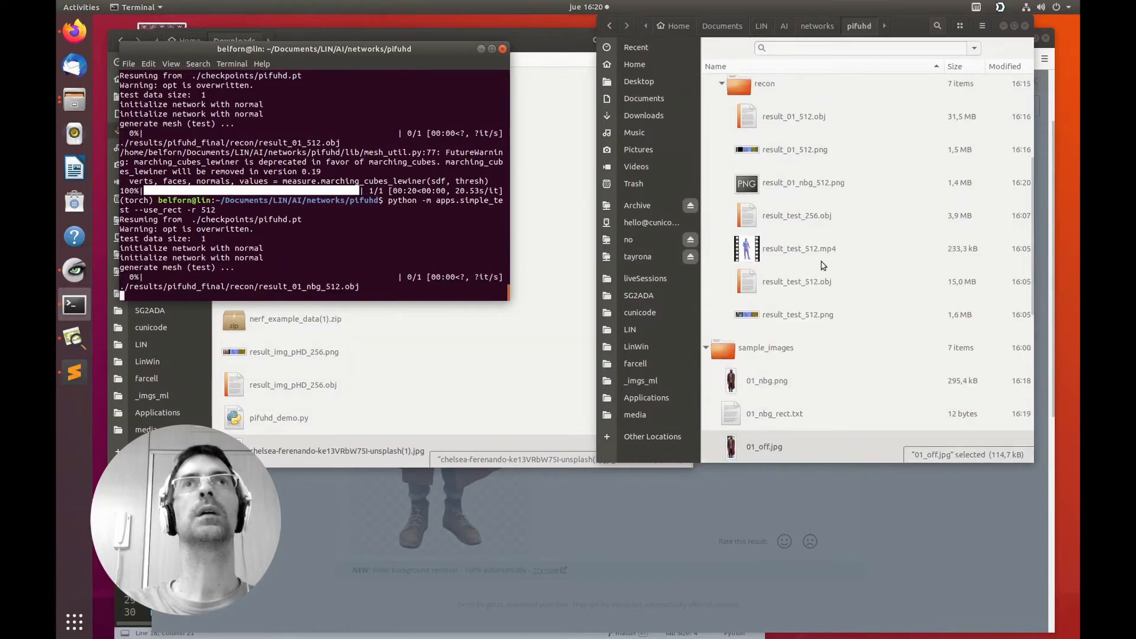
double_click(805, 183)
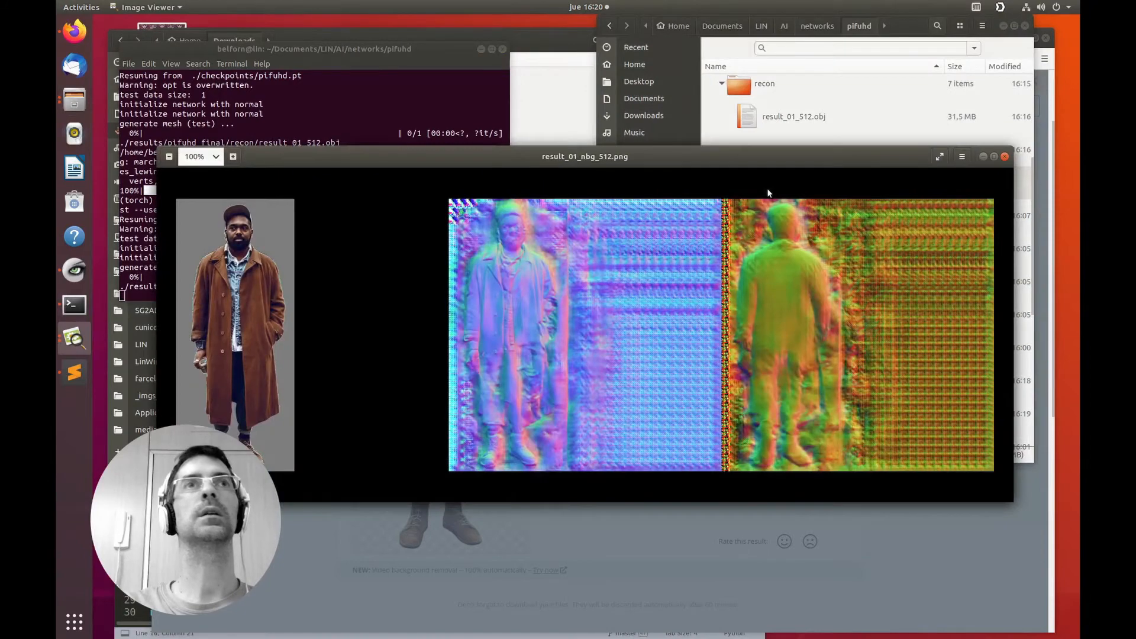
scroll(514, 362, up, 4)
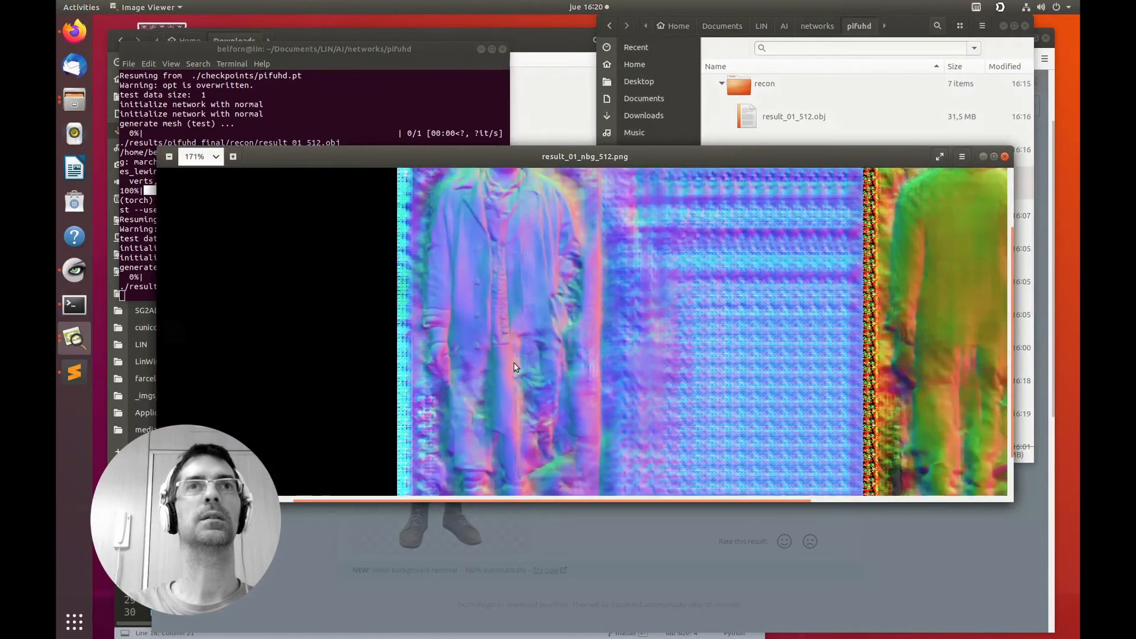
scroll(514, 362, down, 3)
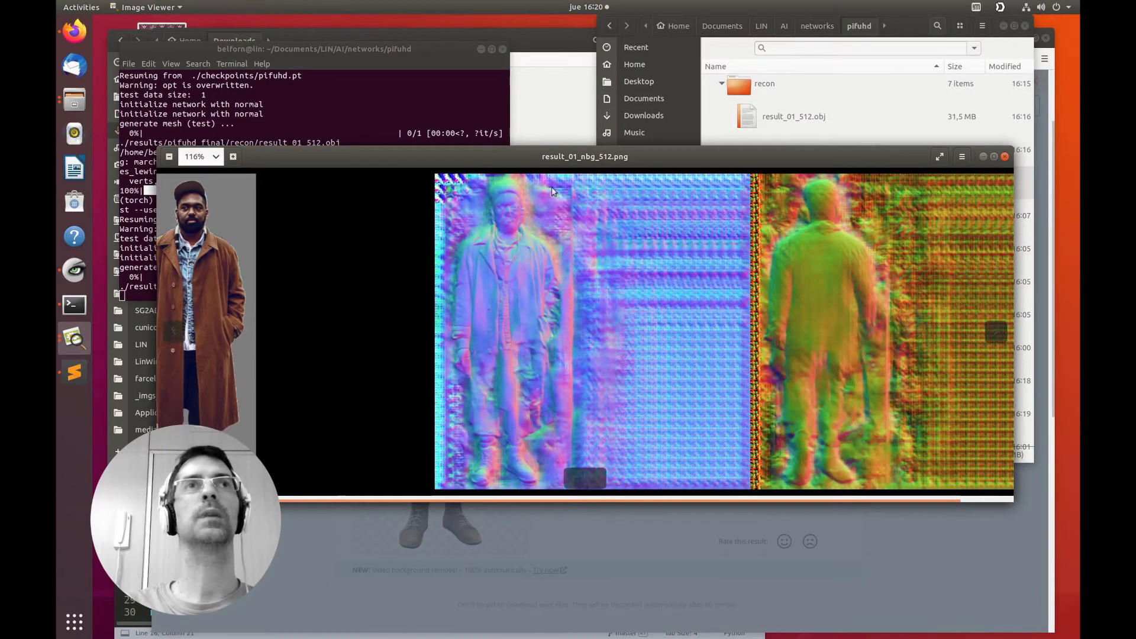
click(1005, 158)
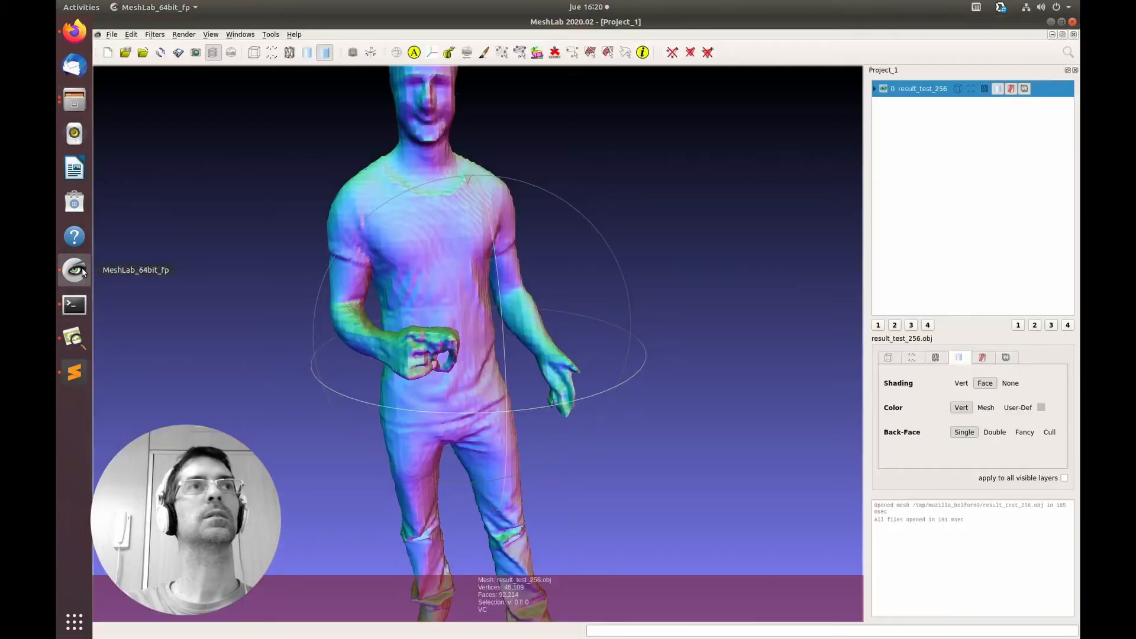
Import result_01_nbg_512.obj from the recon folder into the open MeshLab project.
click(74, 270)
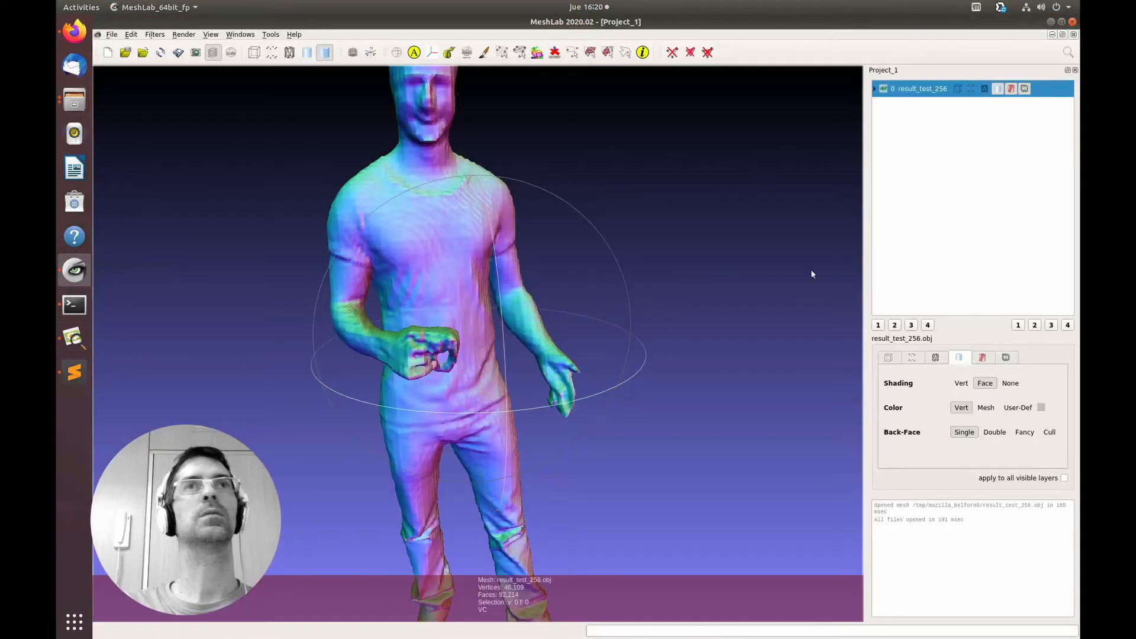
click(74, 101)
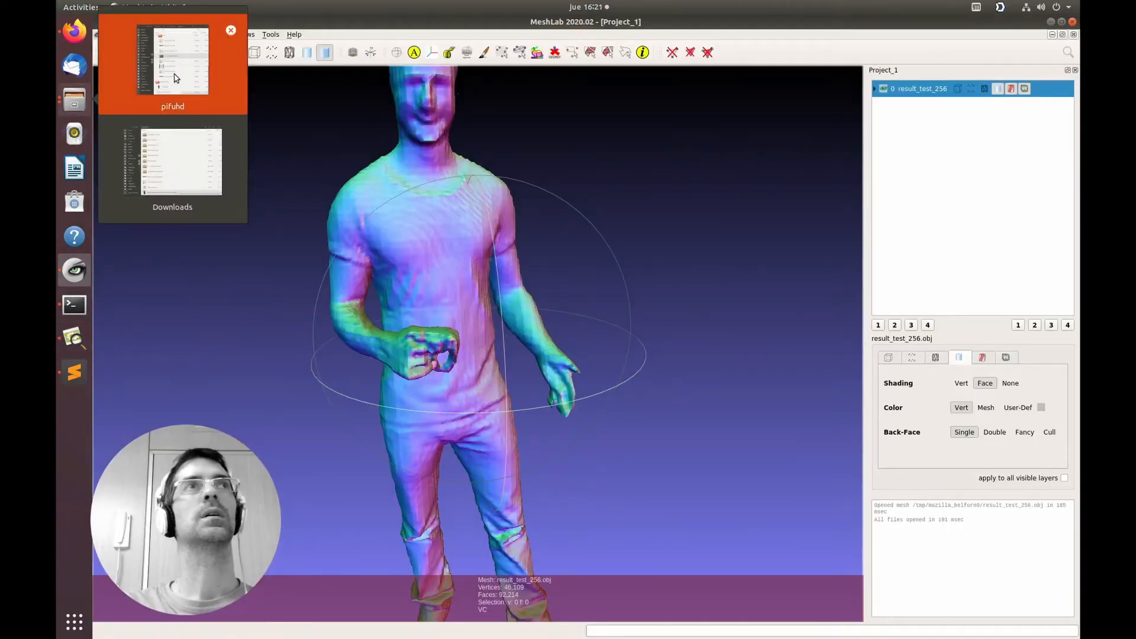
click(172, 81)
click(788, 193)
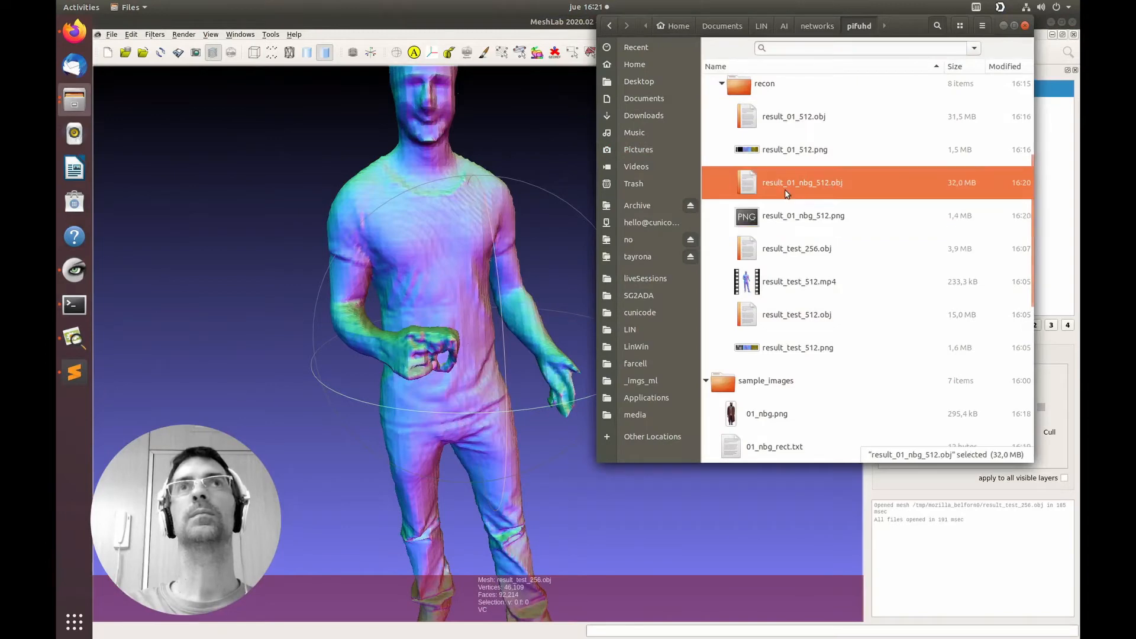
drag(759, 181, 467, 300)
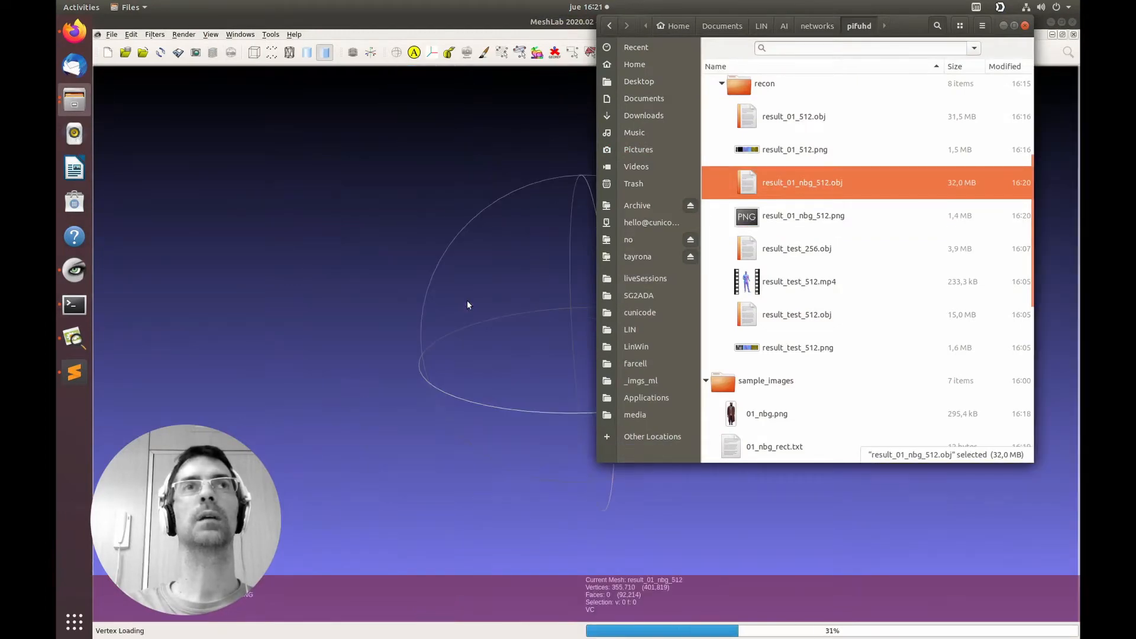
click(487, 310)
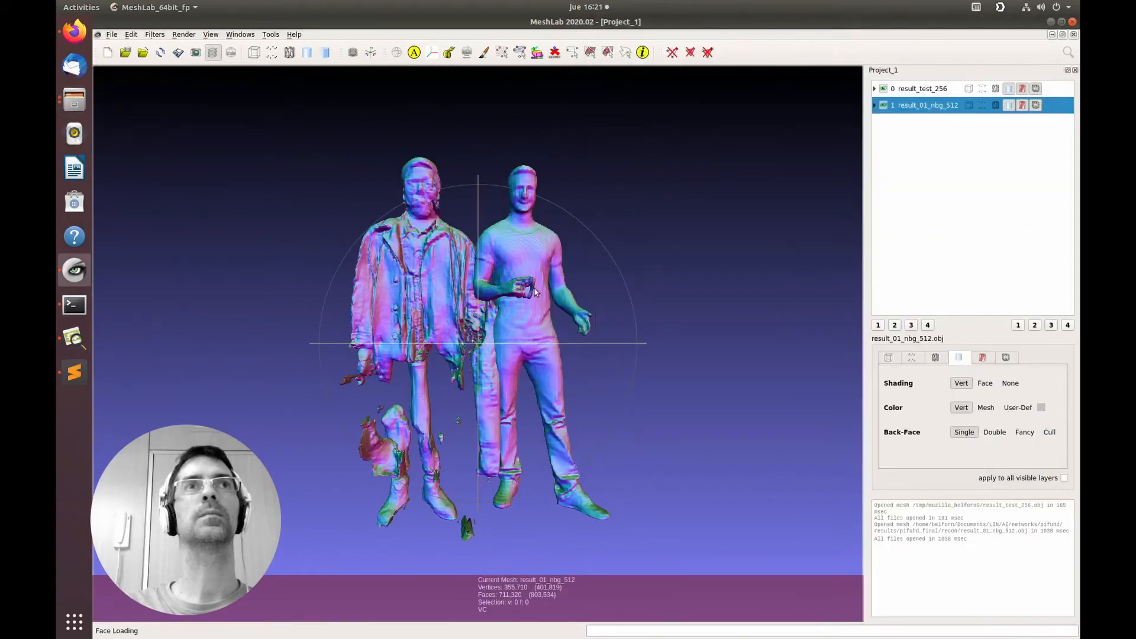
Hide the result_test_256 mesh and examine the result_01_nbg_512 reconstruction from several angles.
drag(533, 289, 507, 412)
click(883, 90)
mouse_move(587, 330)
mouse_down()
mouse_move(649, 425)
mouse_move(572, 325)
mouse_move(590, 296)
mouse_move(573, 290)
mouse_move(562, 325)
mouse_move(713, 348)
mouse_move(255, 385)
mouse_move(424, 385)
mouse_move(401, 353)
mouse_move(508, 381)
mouse_move(578, 349)
mouse_move(326, 426)
mouse_move(400, 525)
mouse_move(411, 435)
mouse_move(353, 318)
mouse_move(430, 351)
mouse_move(521, 416)
mouse_move(555, 380)
mouse_move(232, 282)
mouse_up()
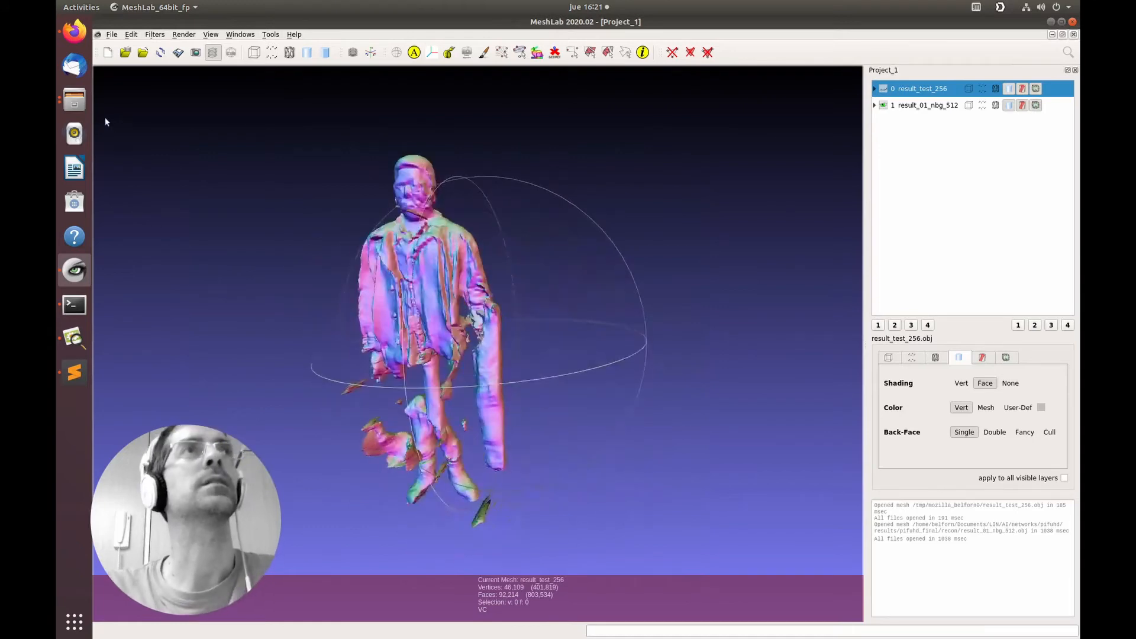
Switch to the xCopy of PIFuHD Demo notebook in Firefox and rerun the cell changing to /content/pifuhd/sample_images.
click(75, 97)
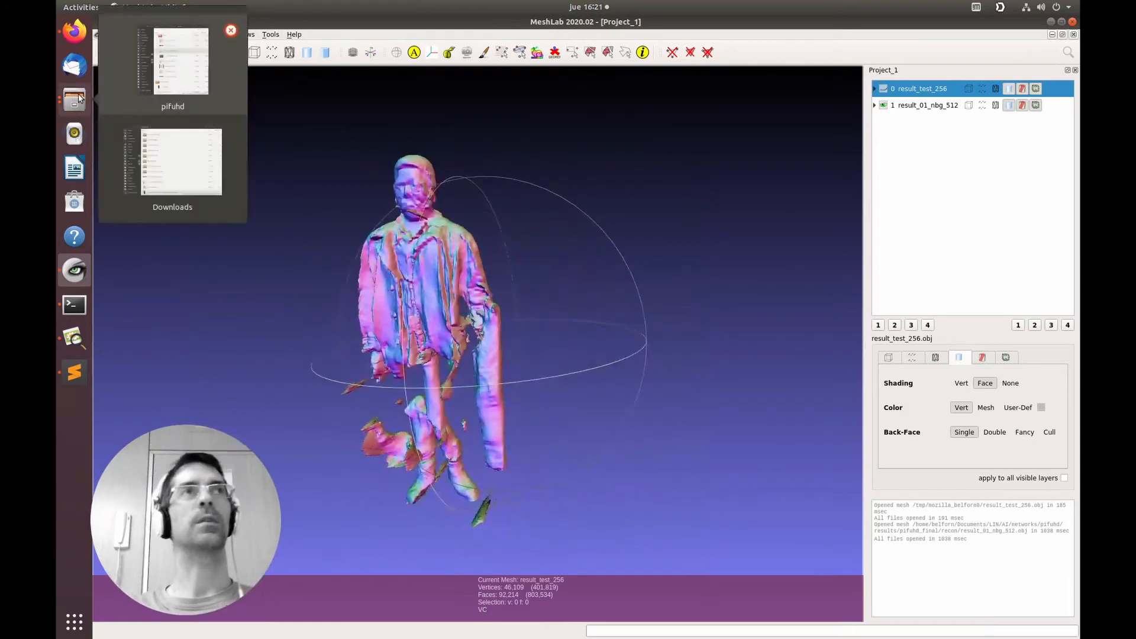
click(190, 77)
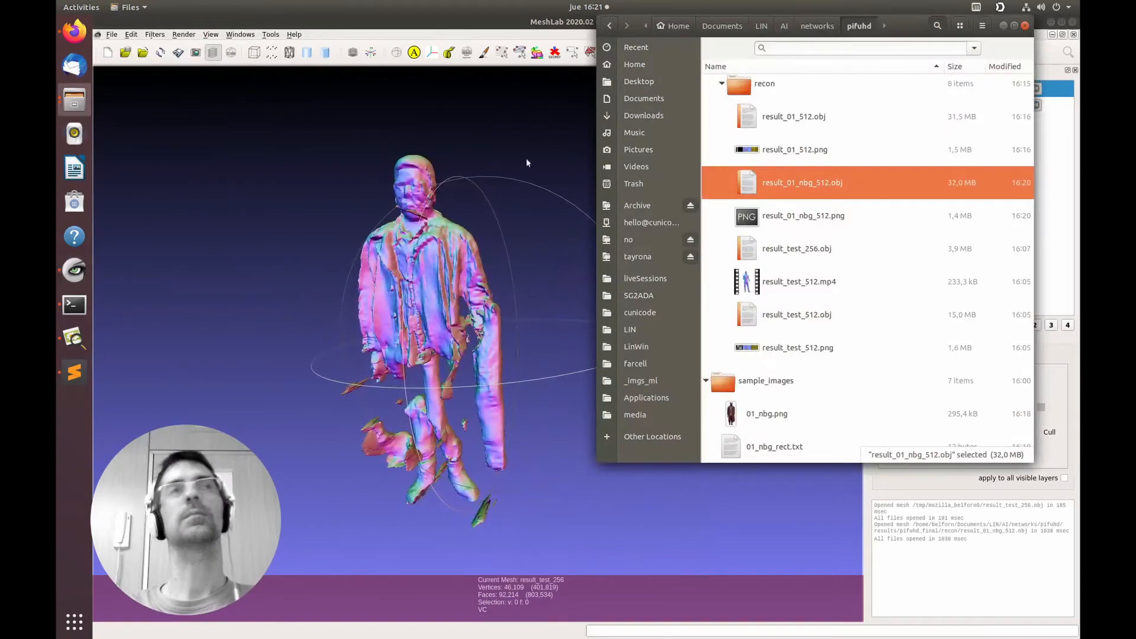
click(74, 31)
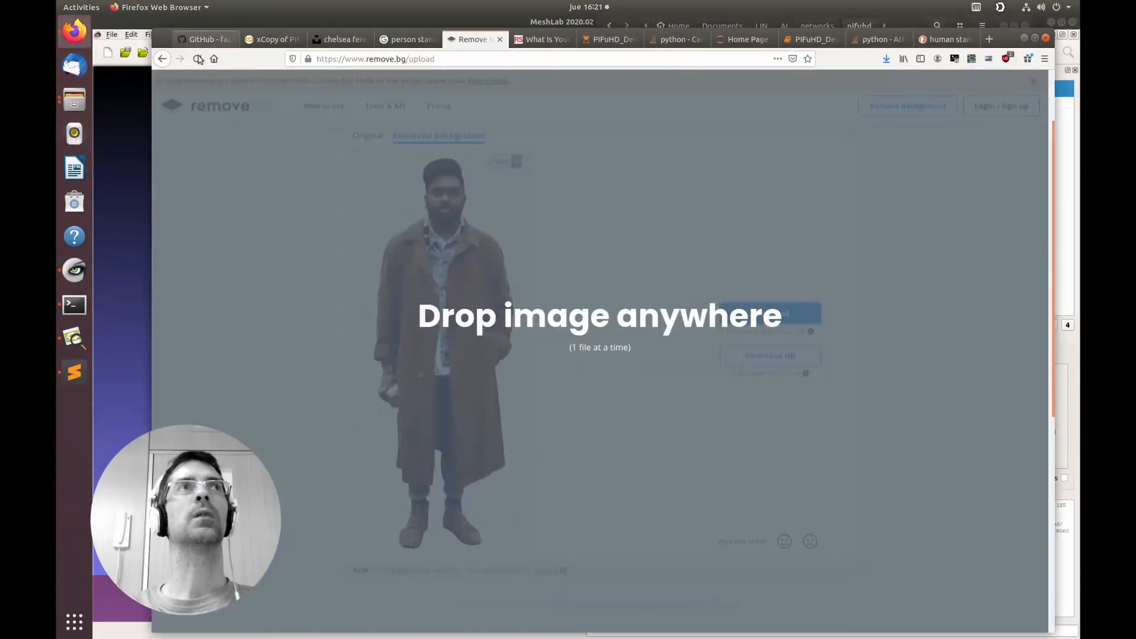
click(253, 41)
scroll(424, 359, up, 15)
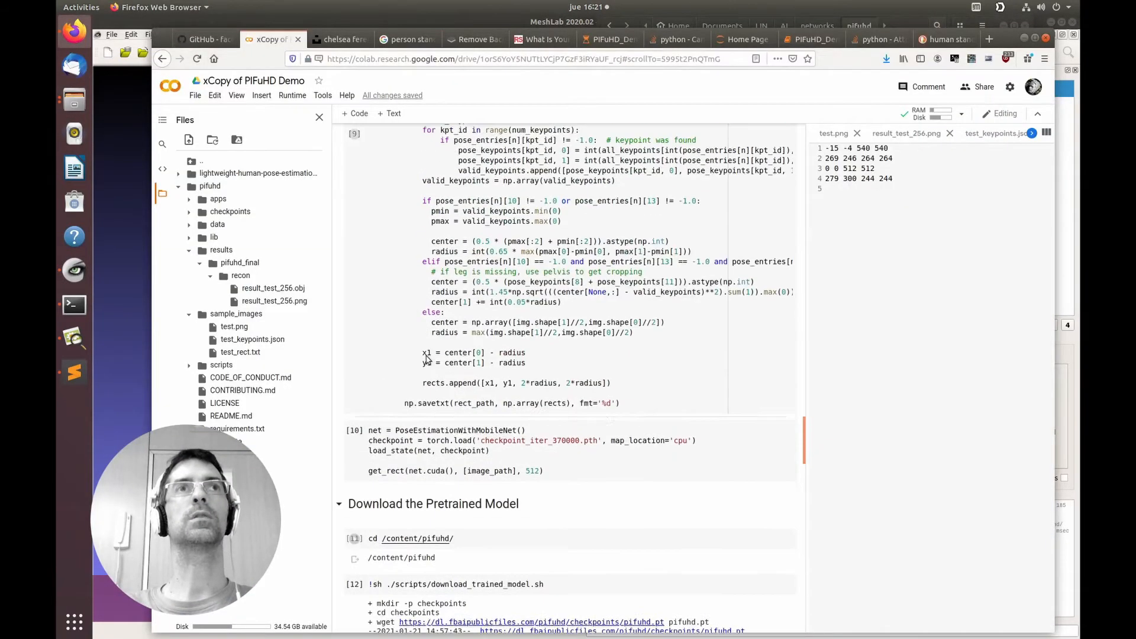
scroll(429, 356, up, 8)
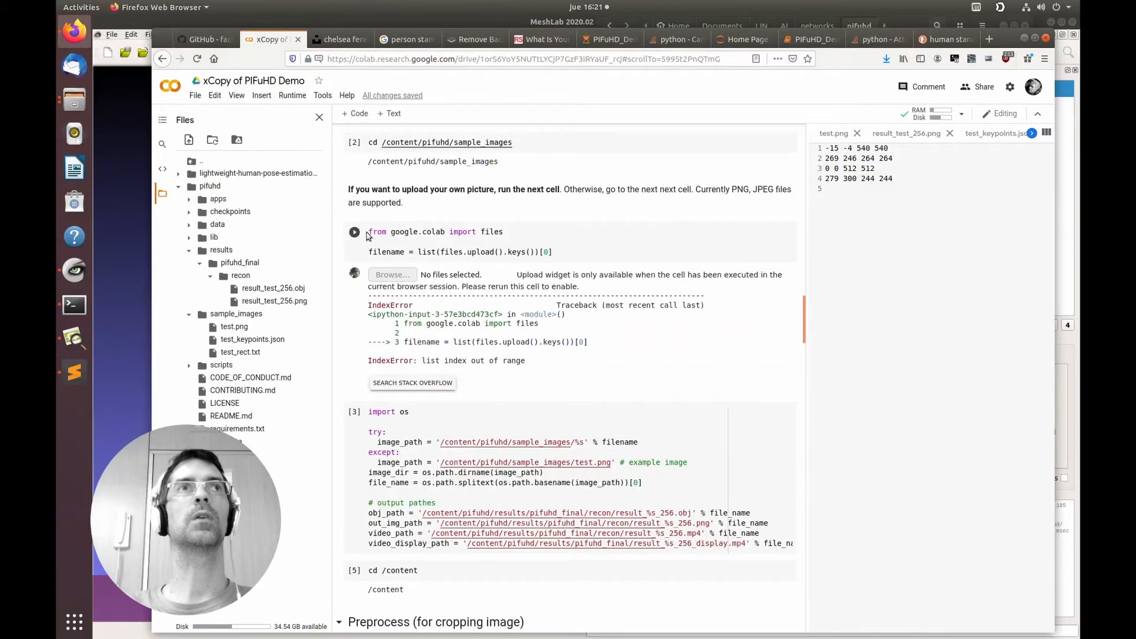
scroll(354, 235, up, 2)
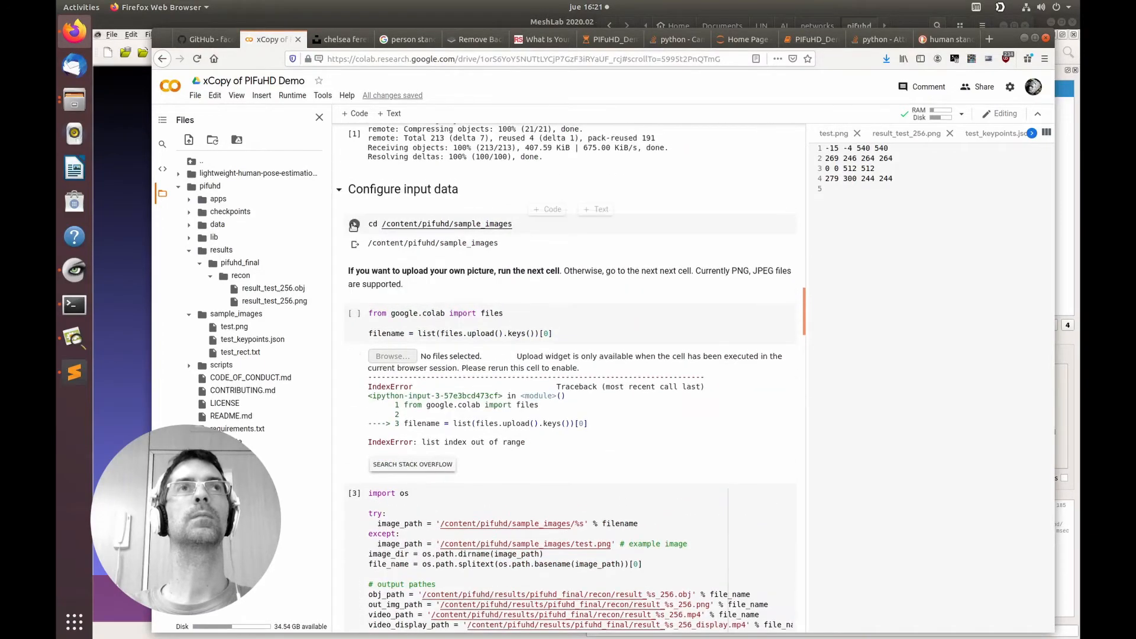
click(354, 224)
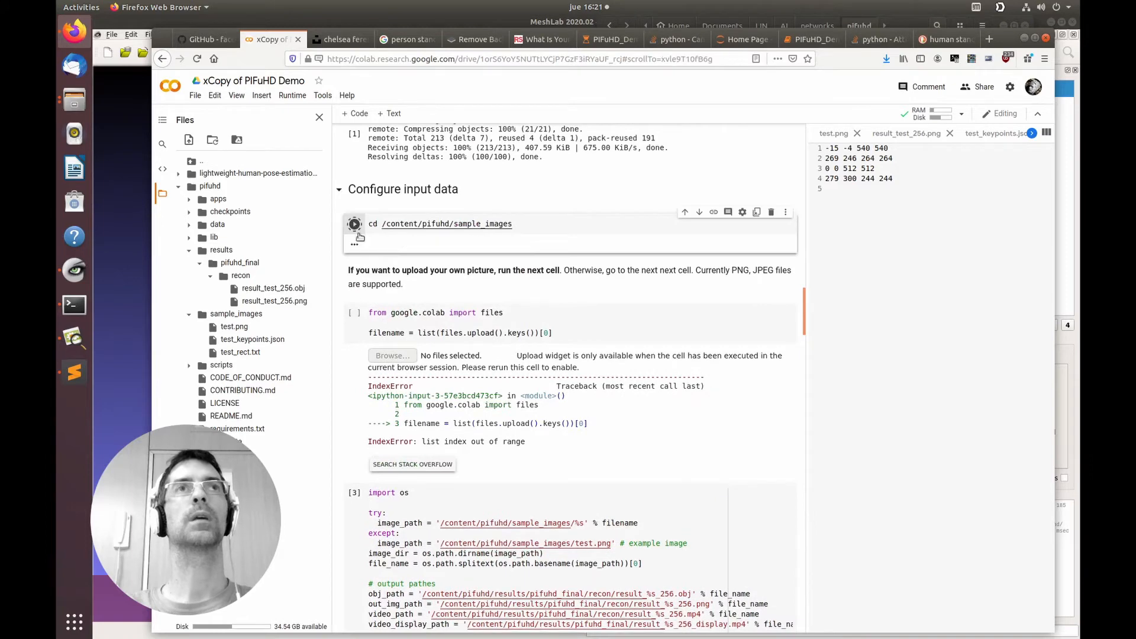
Run the picture upload cell and upload 01_nbg.png from the local pifuhd sample_images folder.
click(354, 314)
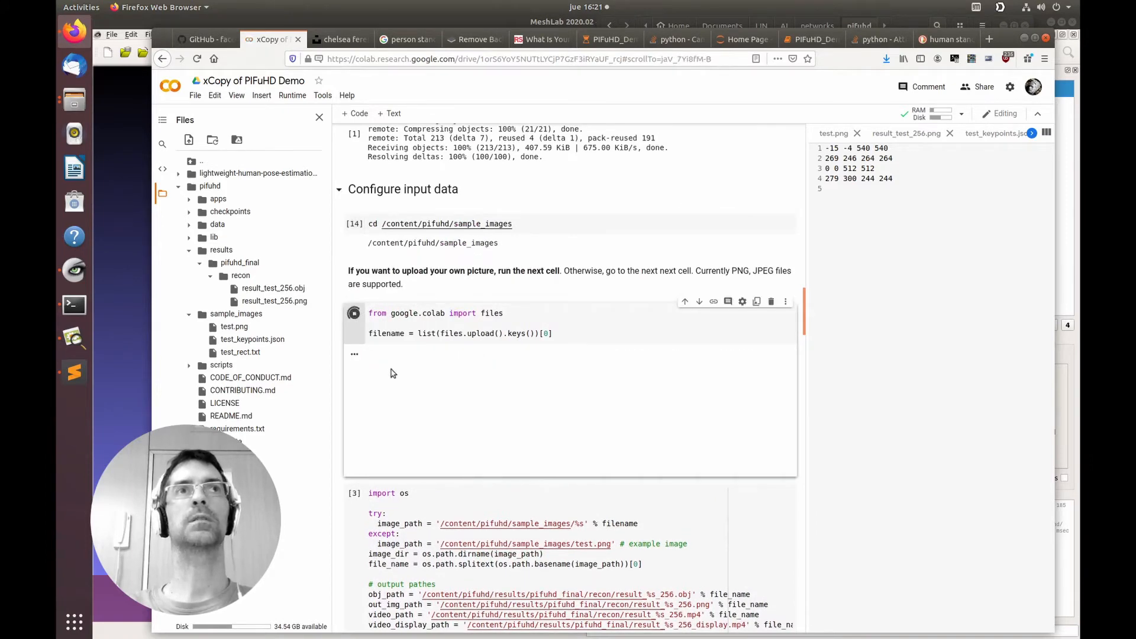
click(392, 356)
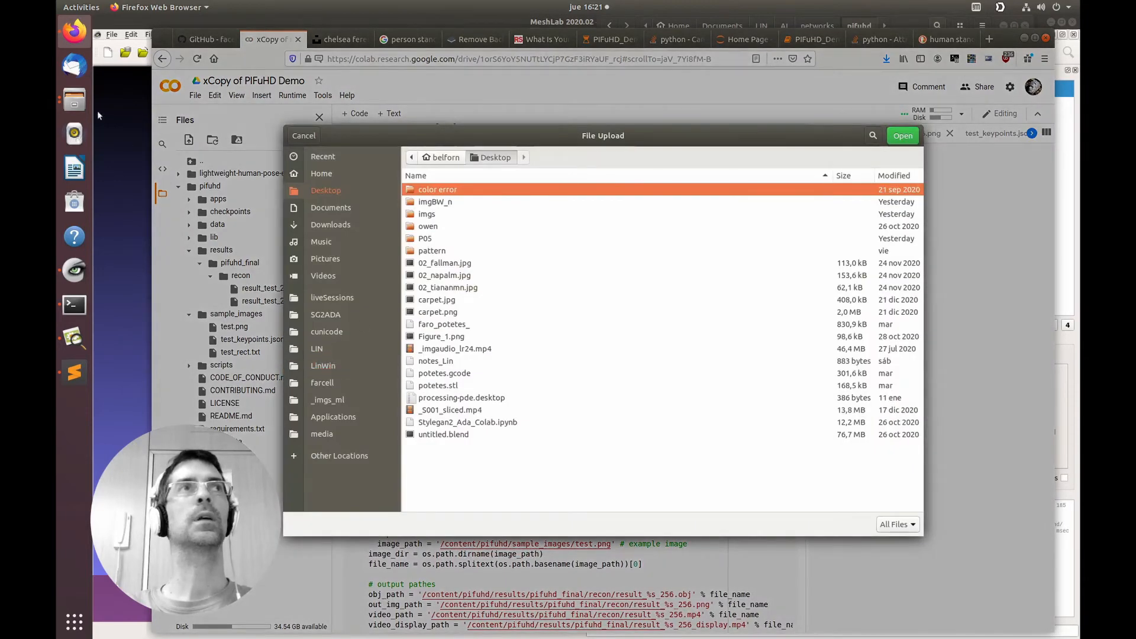
click(74, 100)
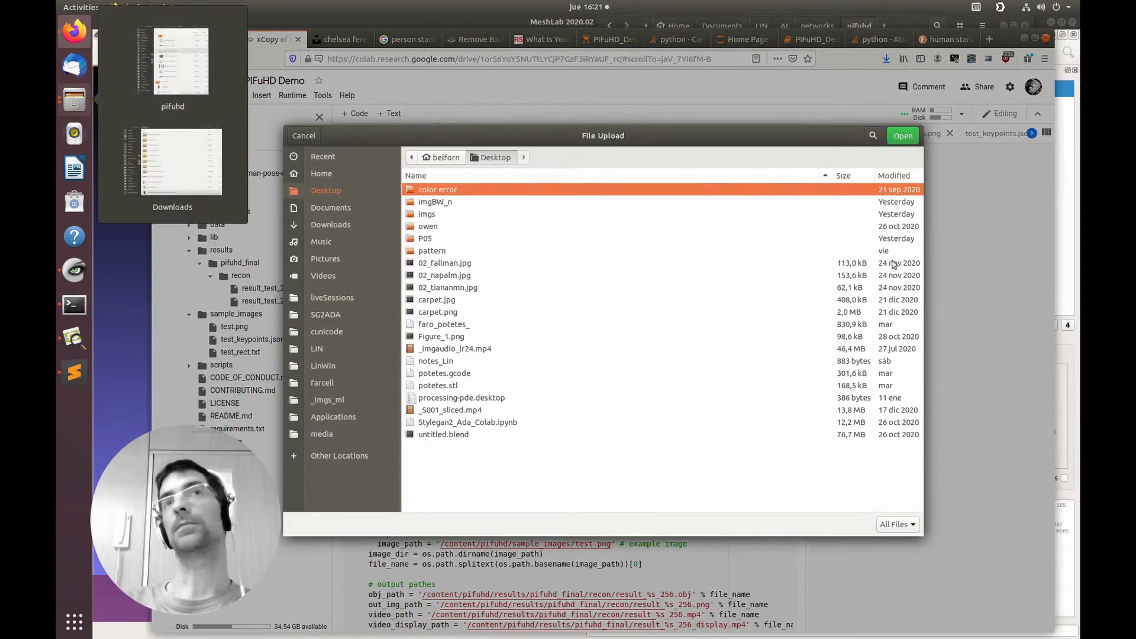
click(201, 94)
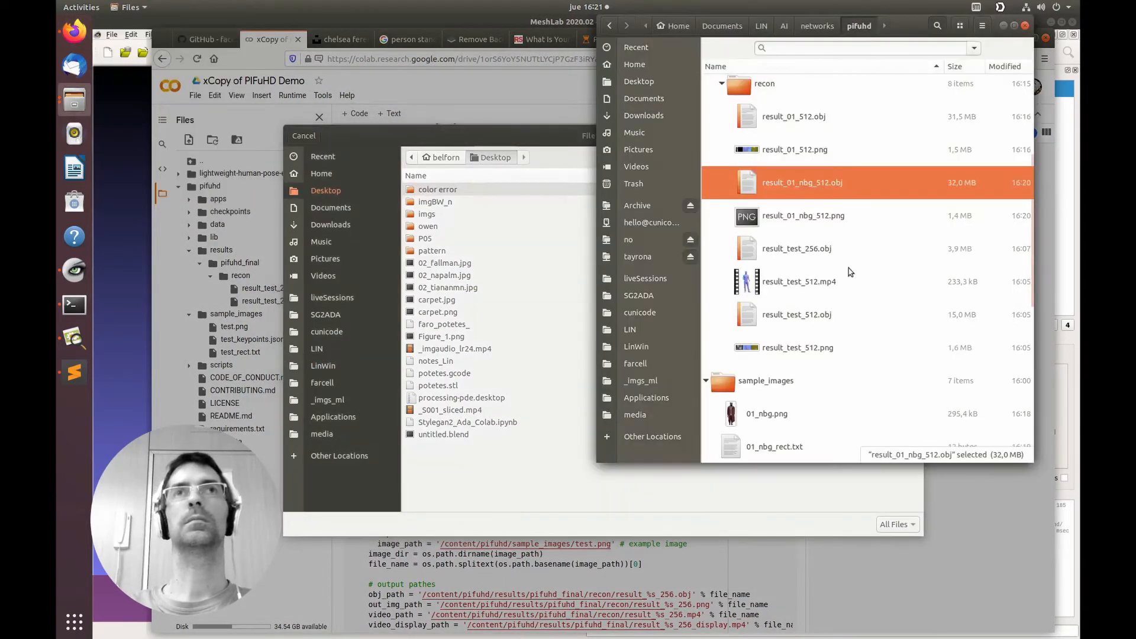
drag(776, 334, 540, 423)
click(525, 465)
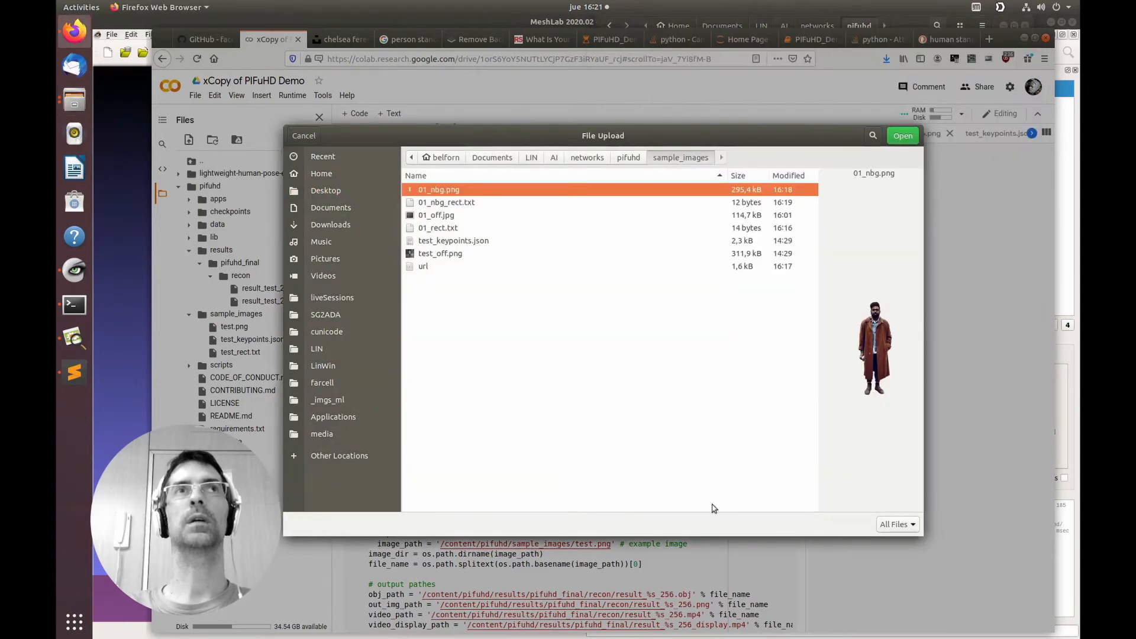
click(901, 137)
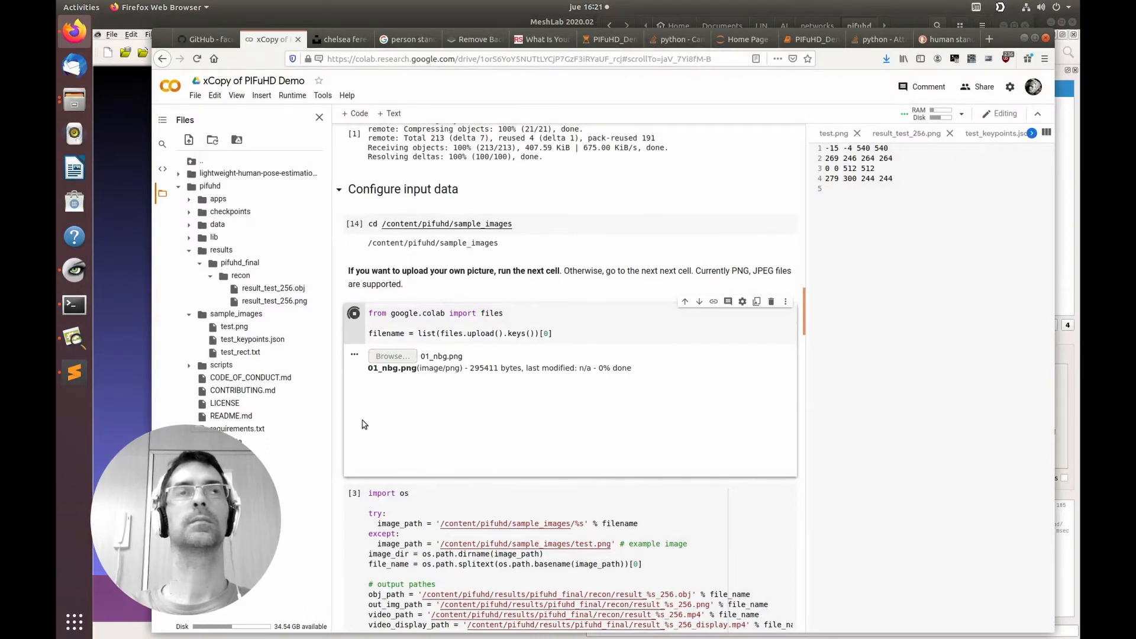
Rerun the import os cell that sets the image and output paths for the uploaded picture.
scroll(364, 425, down, 2)
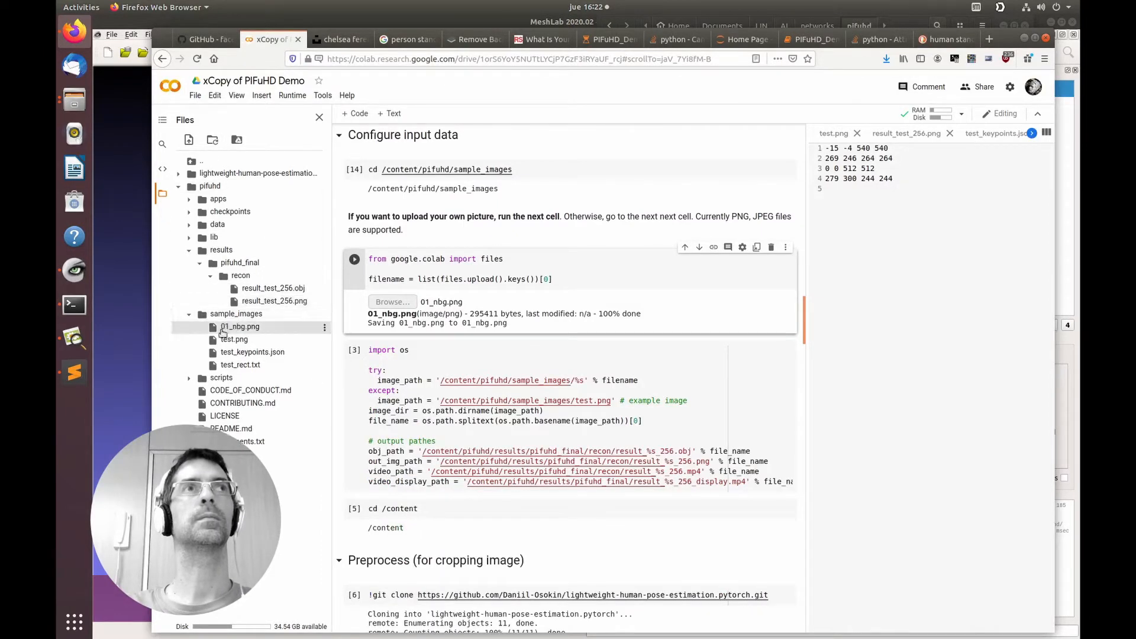
right_click(231, 341)
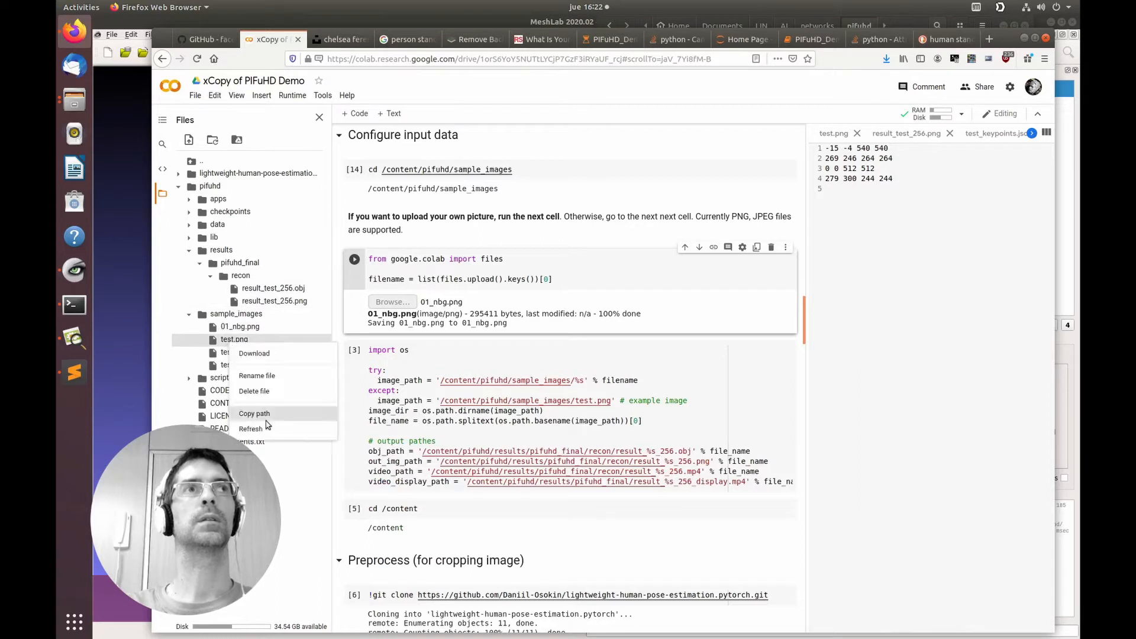
click(357, 376)
click(354, 348)
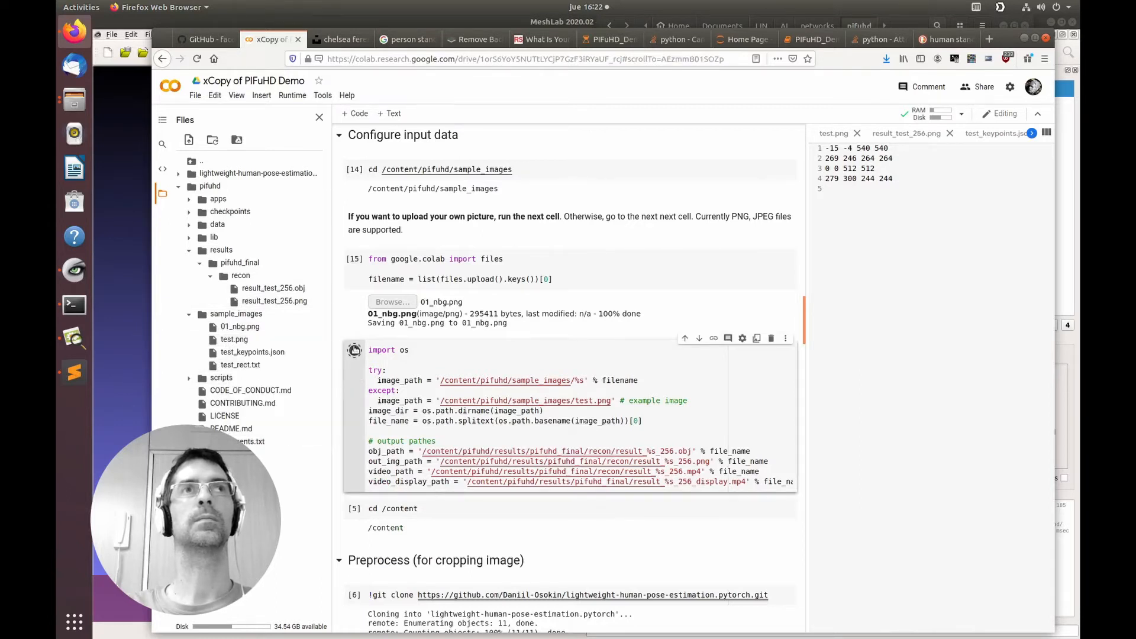
Delete test.png from the notebook's pifuhd sample_images folder and confirm the deletion.
scroll(464, 346, down, 1)
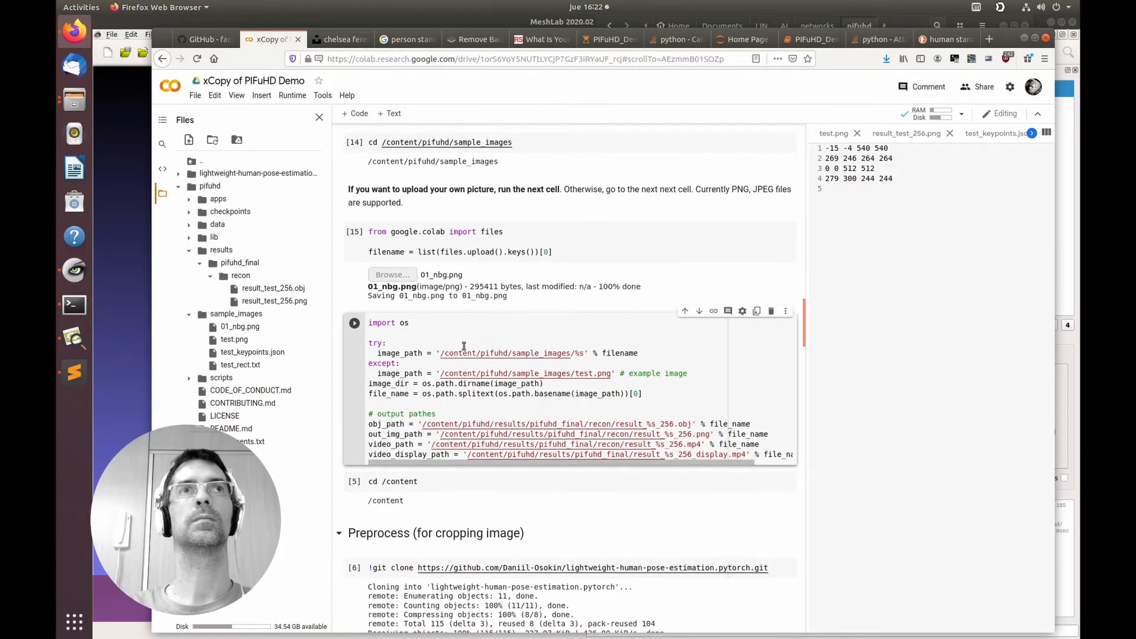
scroll(464, 346, down, 5)
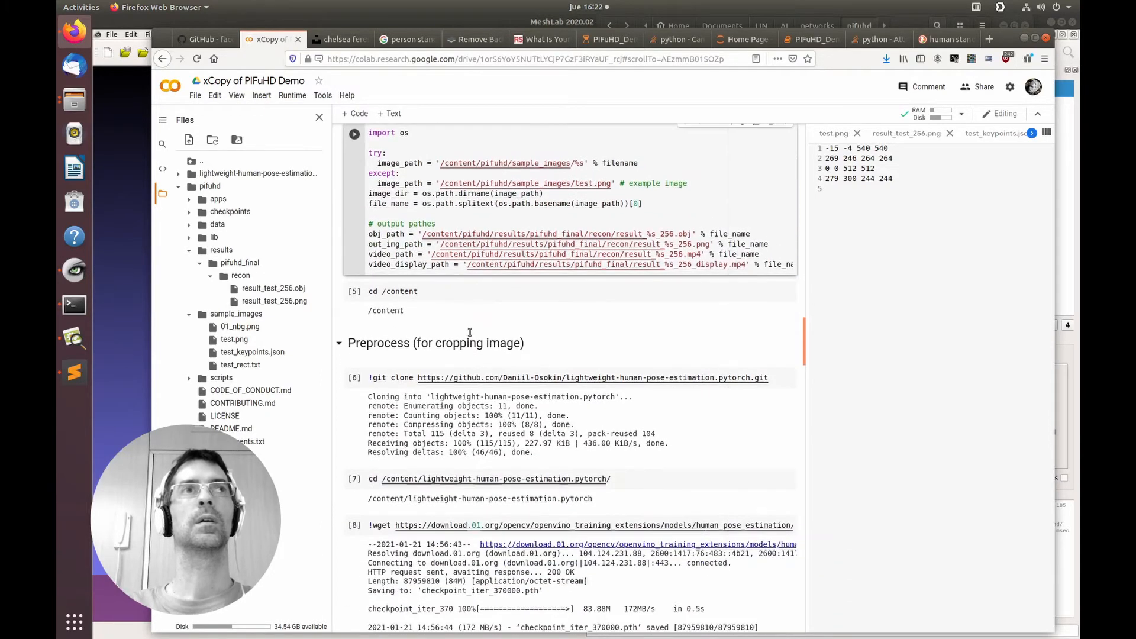
right_click(248, 342)
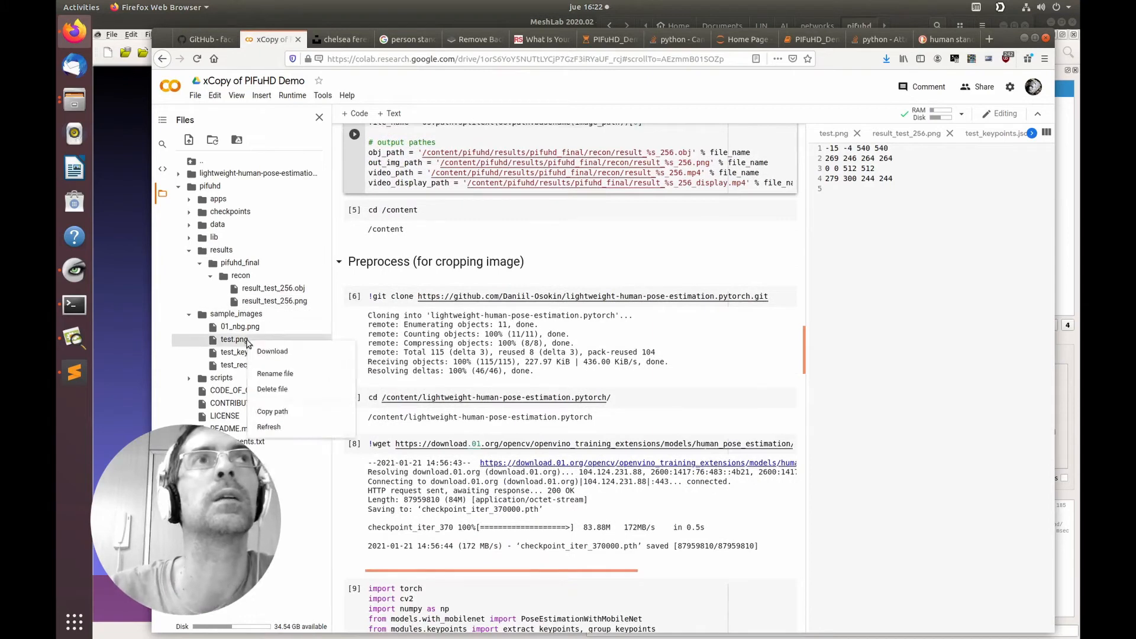
click(288, 389)
click(663, 382)
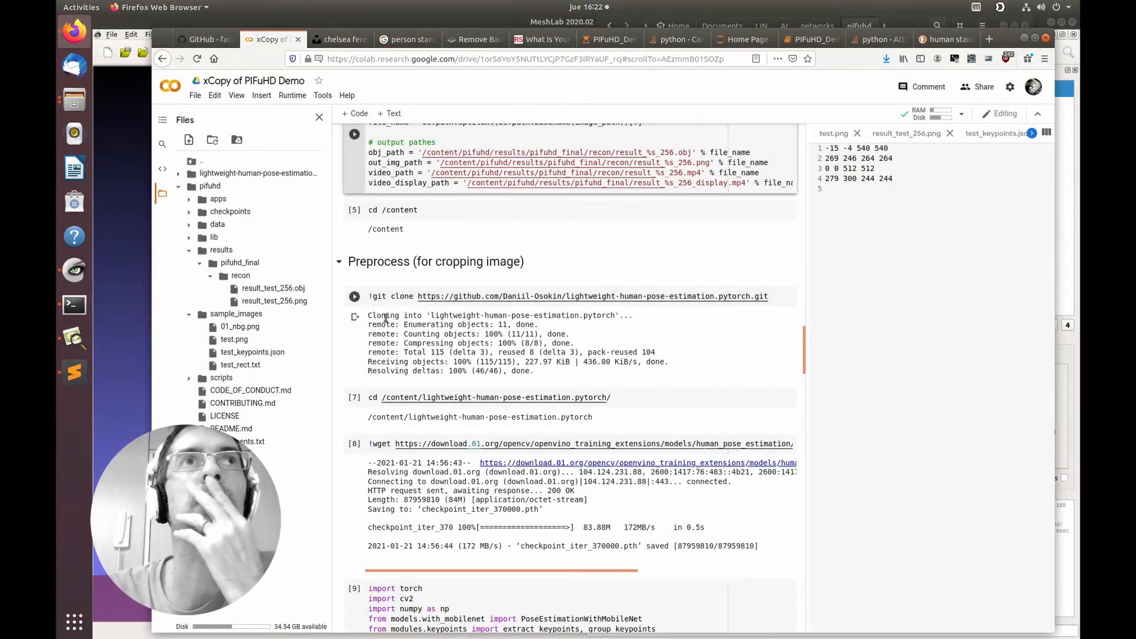
Rerun the preprocessing cells that enter the lightweight-human-pose-estimation.pytorch folder, define get_rect, and compute the crop rectangle for the uploaded image.
click(356, 399)
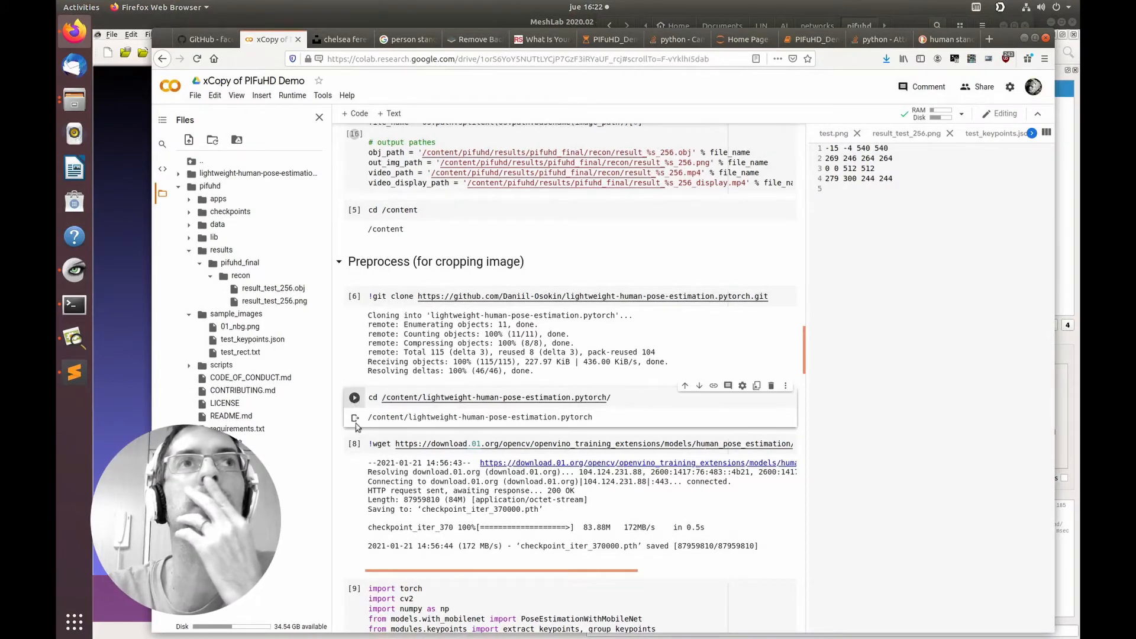
scroll(388, 443, down, 2)
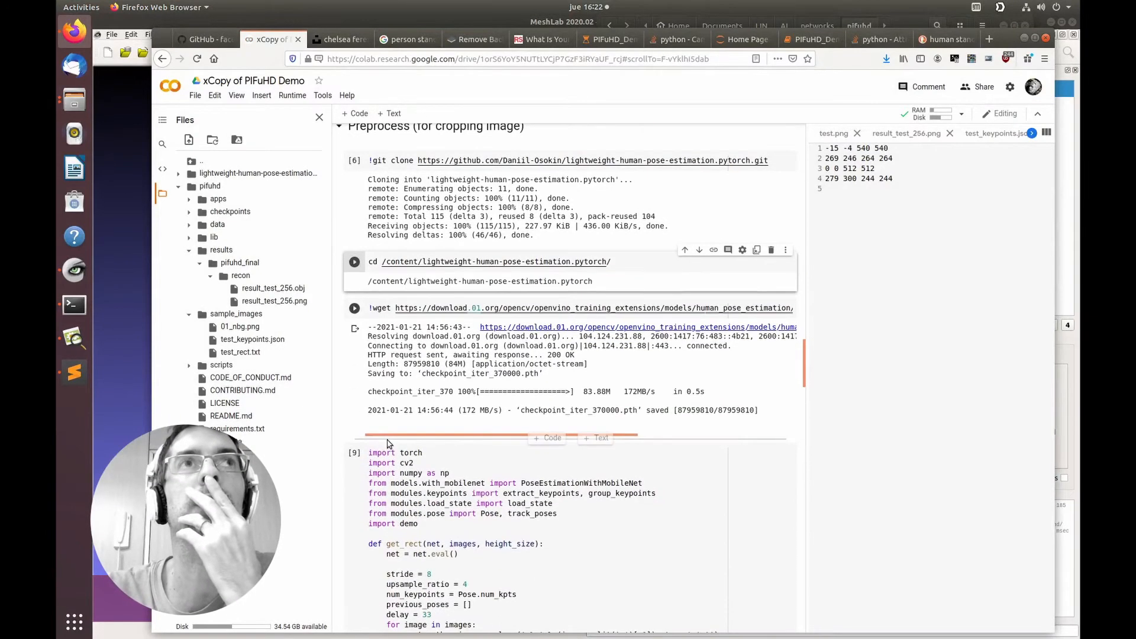
click(355, 453)
scroll(418, 435, down, 3)
scroll(419, 435, down, 15)
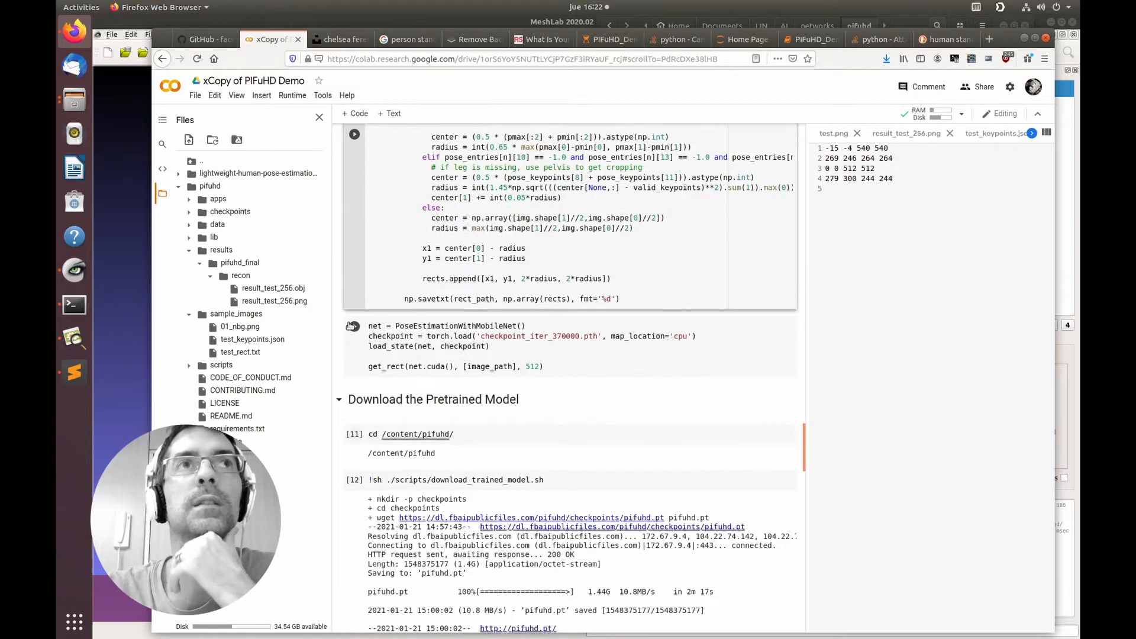
click(355, 327)
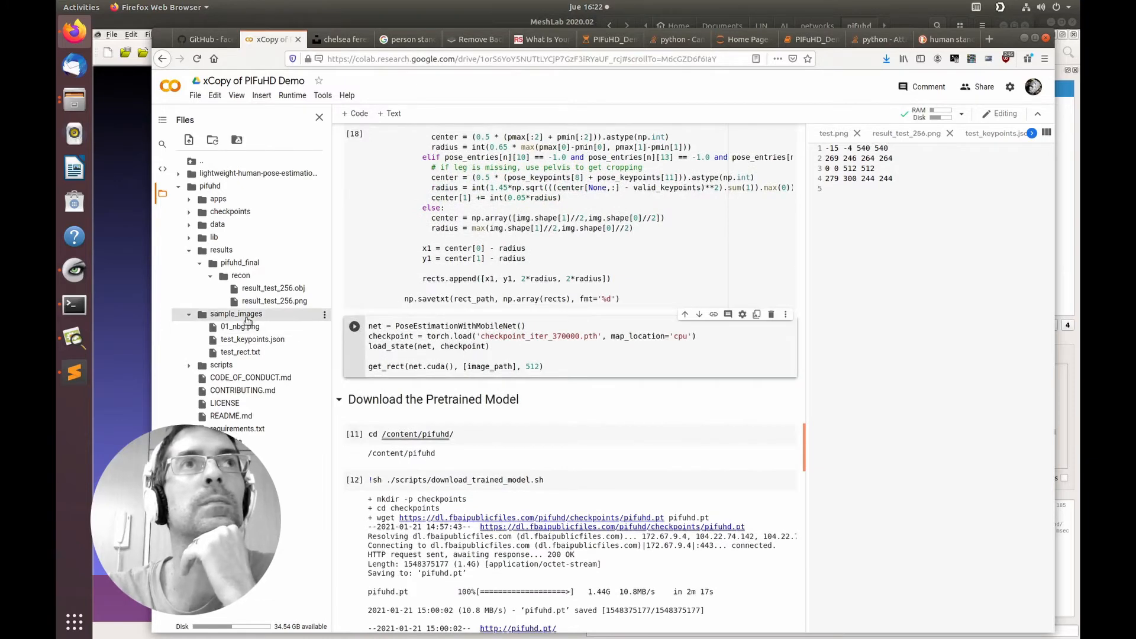
Refresh the notebook's file listing, open 01_nbg_rect.txt from sample_images, and copy both lines of rectangle values.
click(212, 140)
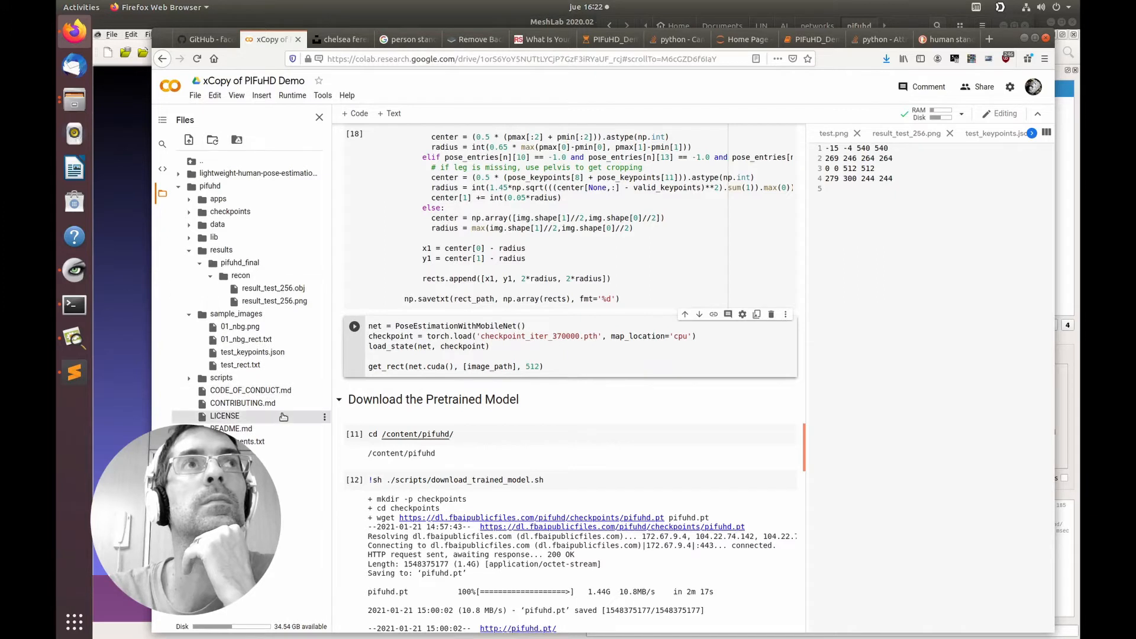
double_click(253, 341)
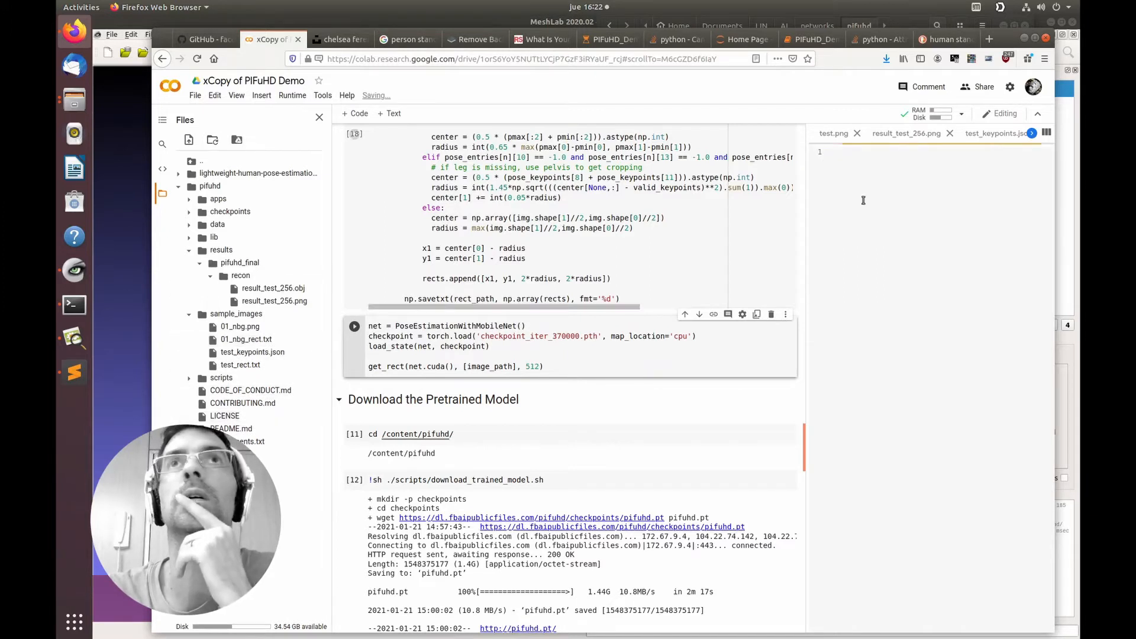
click(904, 187)
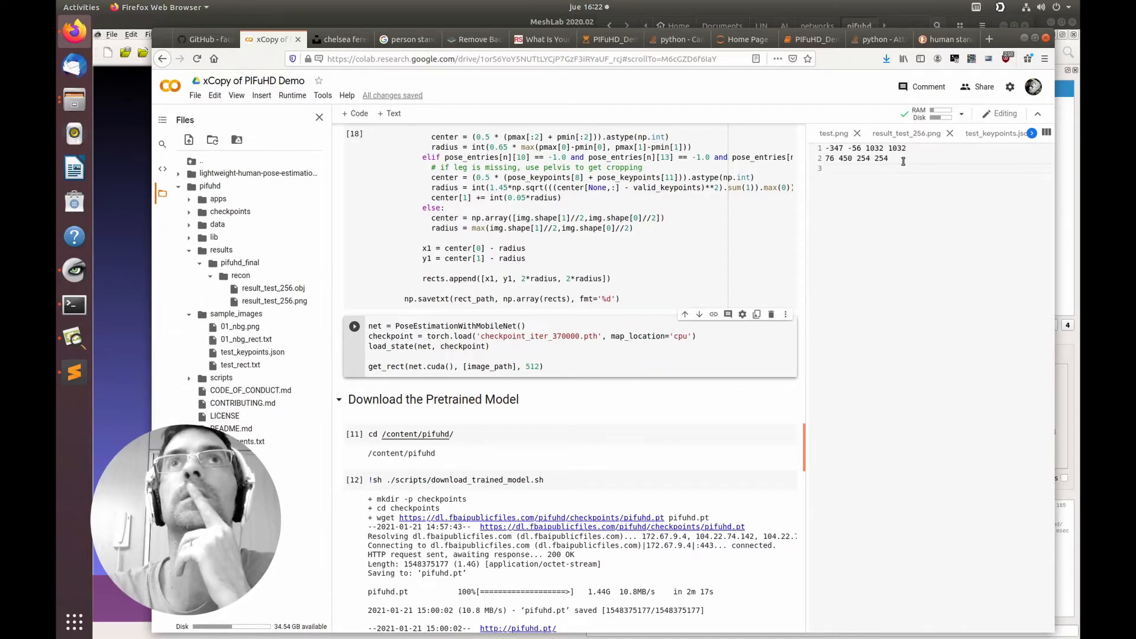
drag(847, 148, 785, 138)
key(ctrl+c)
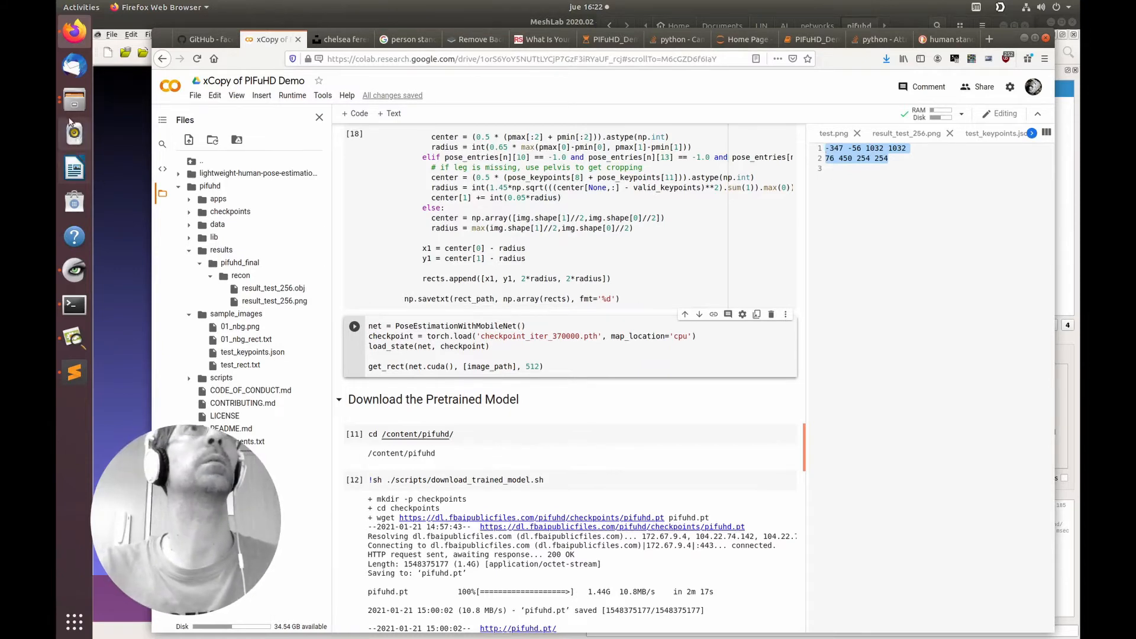
click(74, 101)
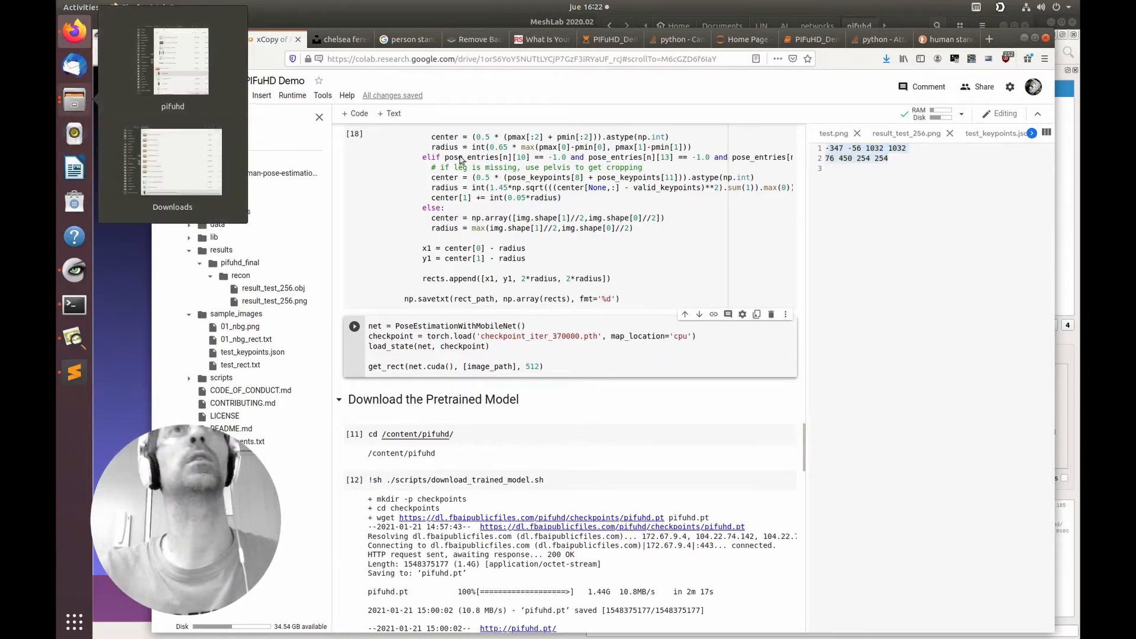
click(188, 88)
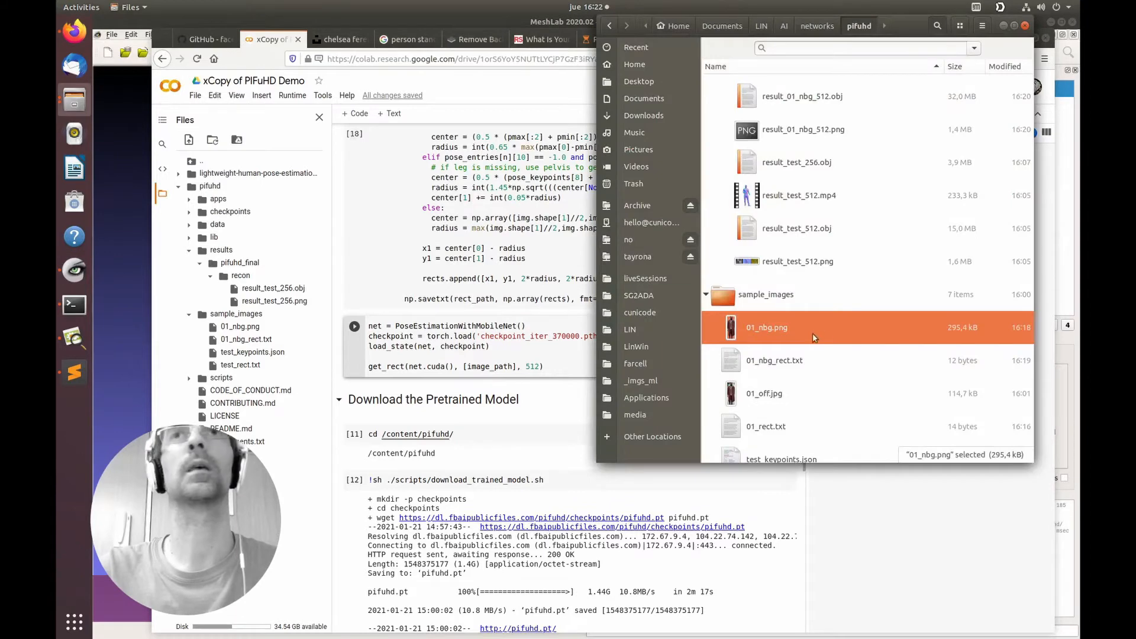
double_click(775, 361)
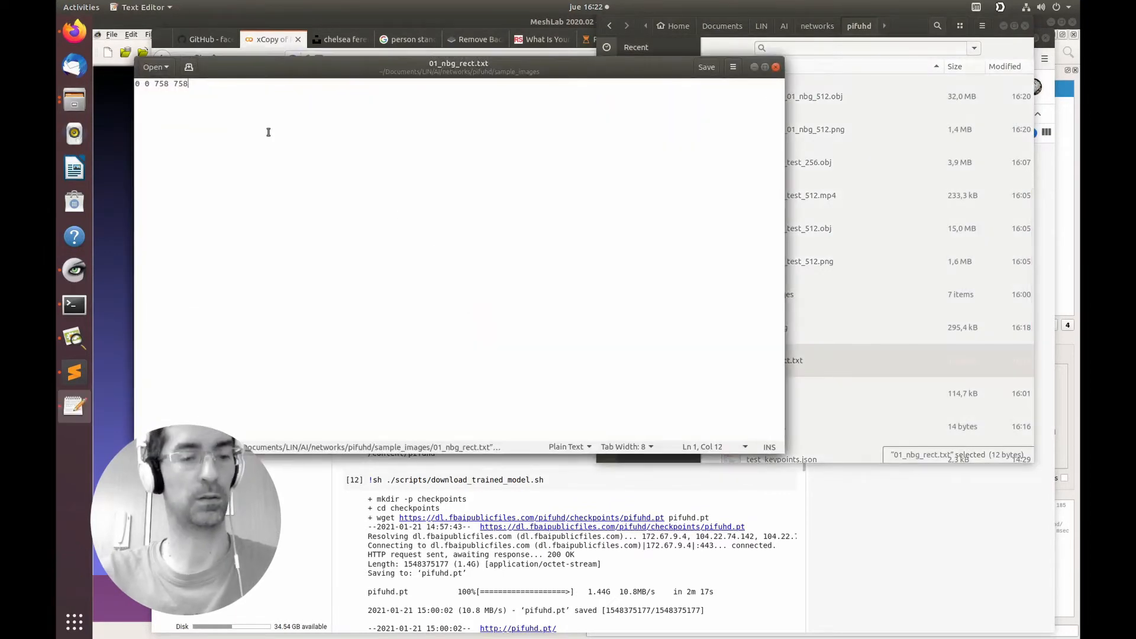
key(ctrl+a)
key(ctrl+v)
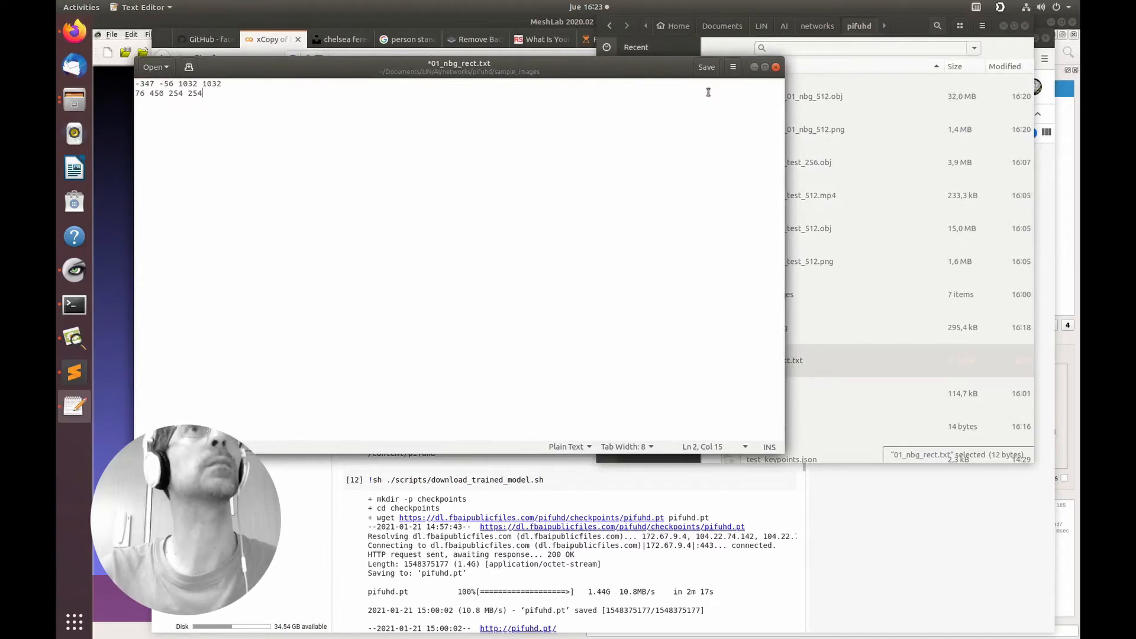
key(ctrl+s)
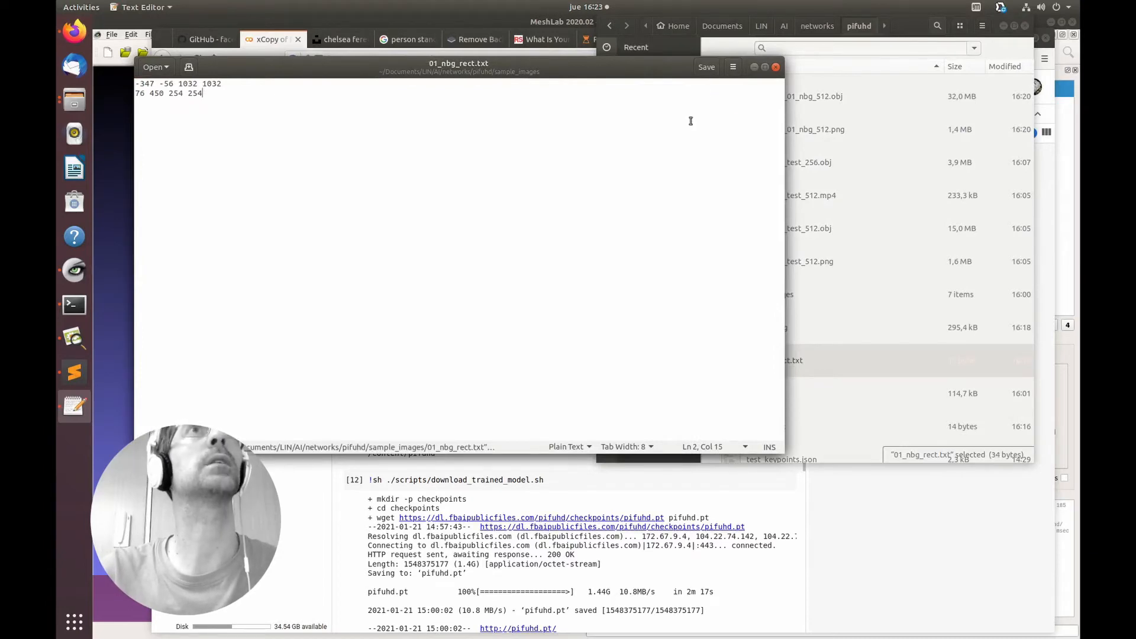
click(776, 68)
Return to the Colab notebook, rerun the cd /content/pifuhd/ cell, and run the PIFuHD reconstruction cell at resolution 256.
click(333, 459)
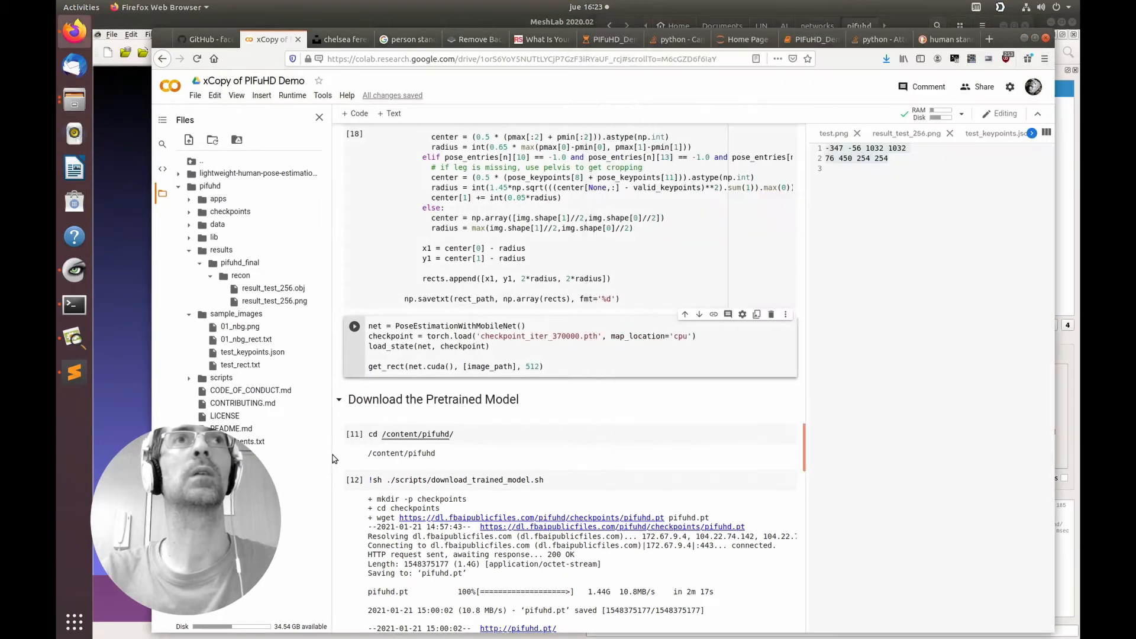
click(354, 435)
scroll(364, 435, down, 7)
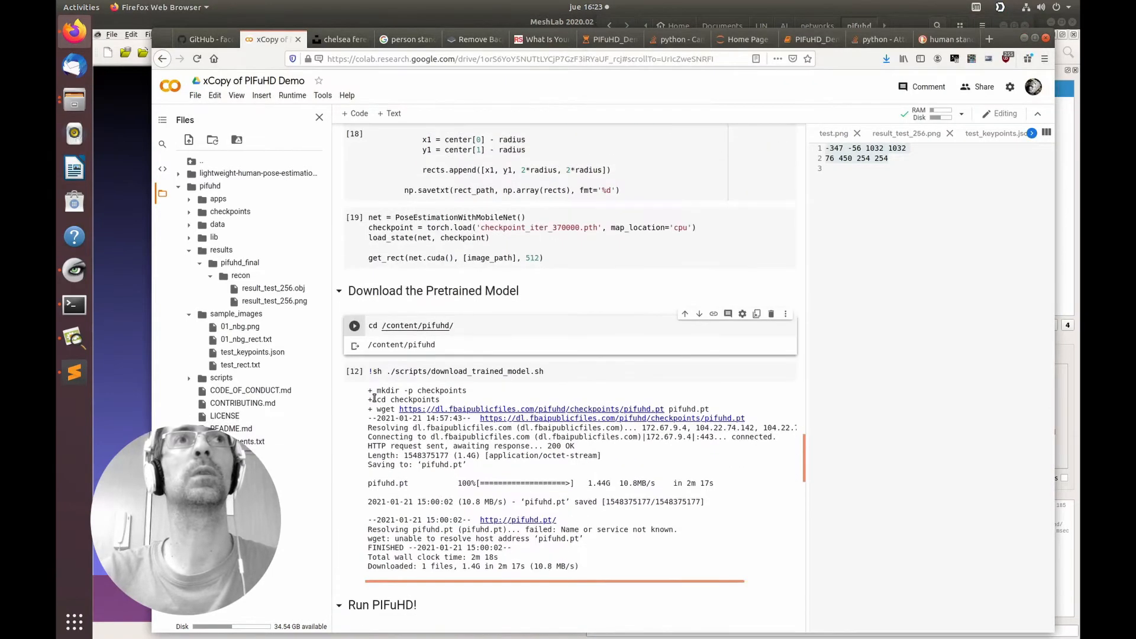
click(353, 340)
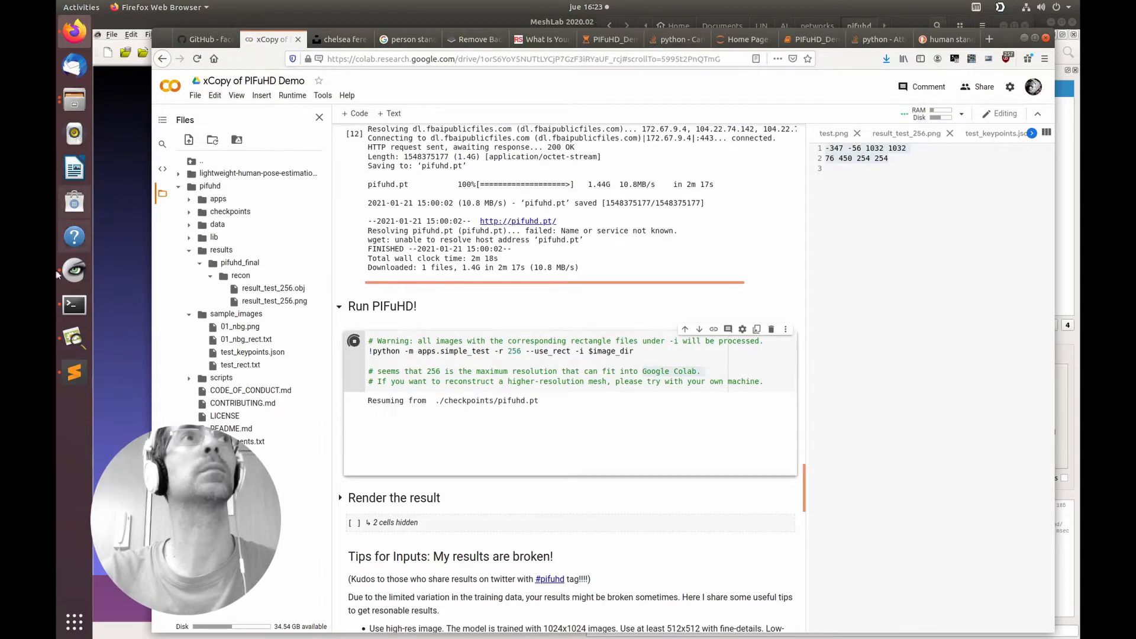
Switch to the terminal and rerun python -m apps.simple_test --use_rect -r 512.
click(74, 304)
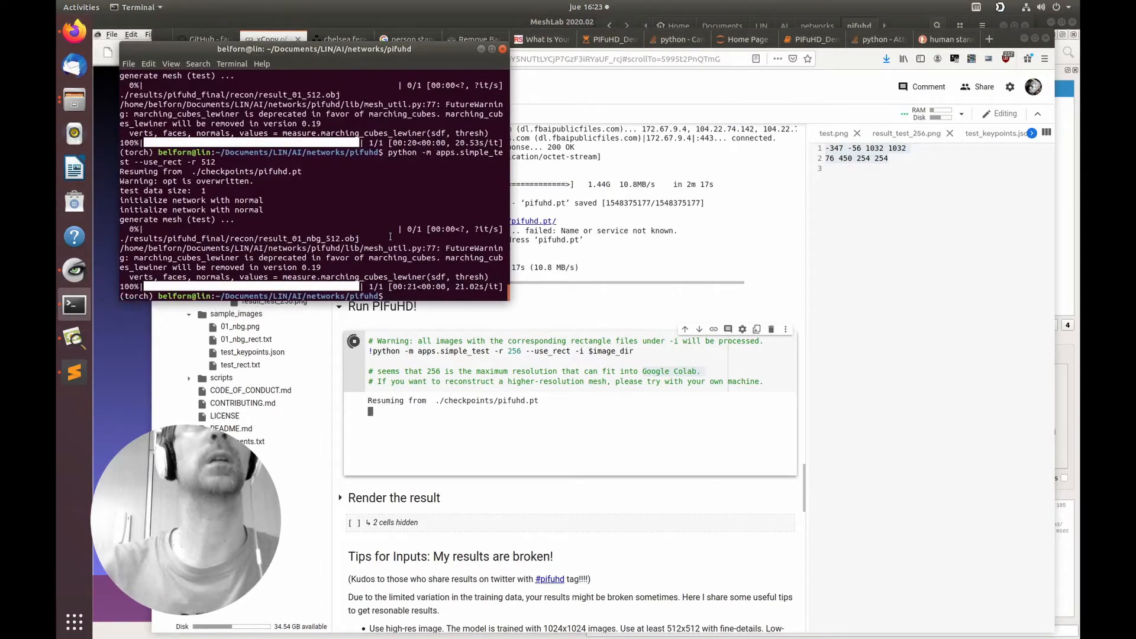
key(Up)
key(Return)
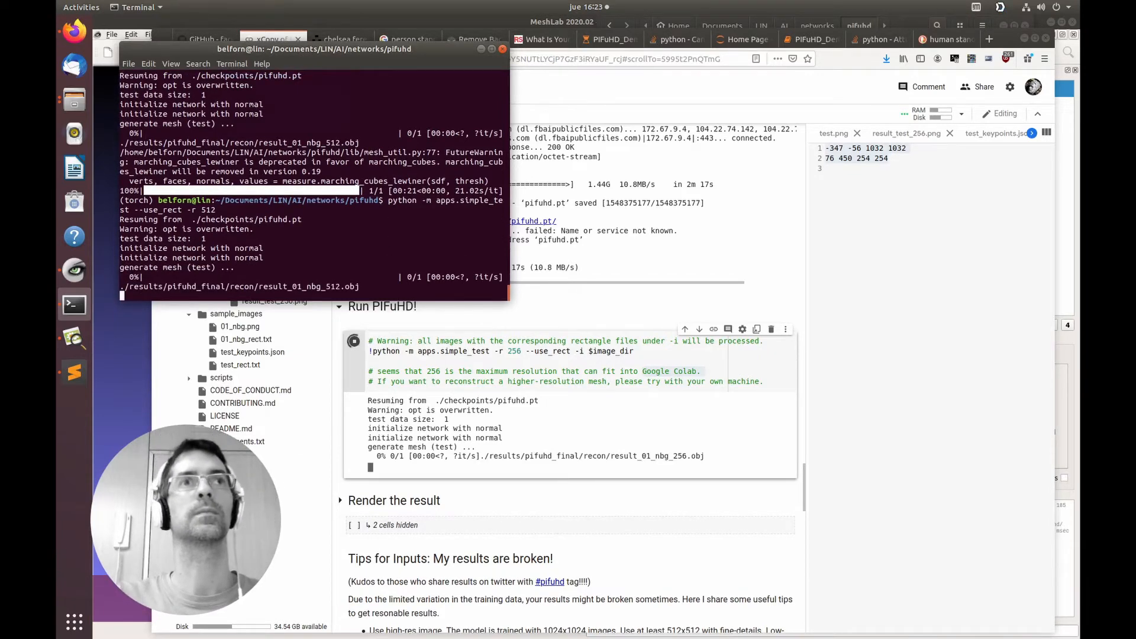
Switch back to the Colab notebook, reload the recon results folder, and open result_01_nbg_256.png.
key(alt+Tab)
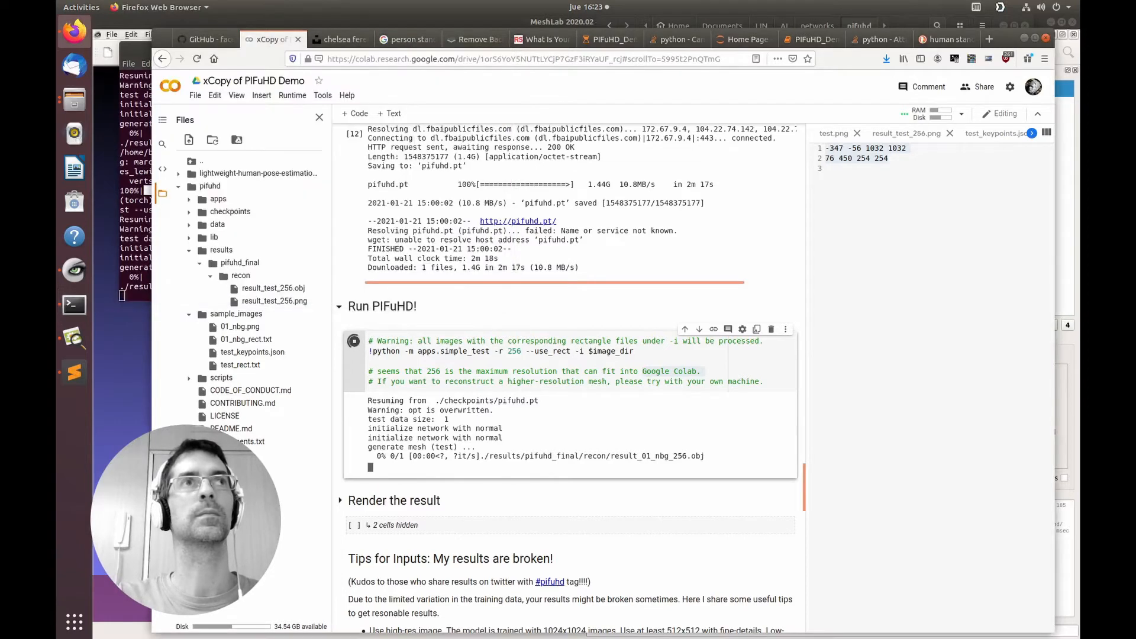
click(240, 276)
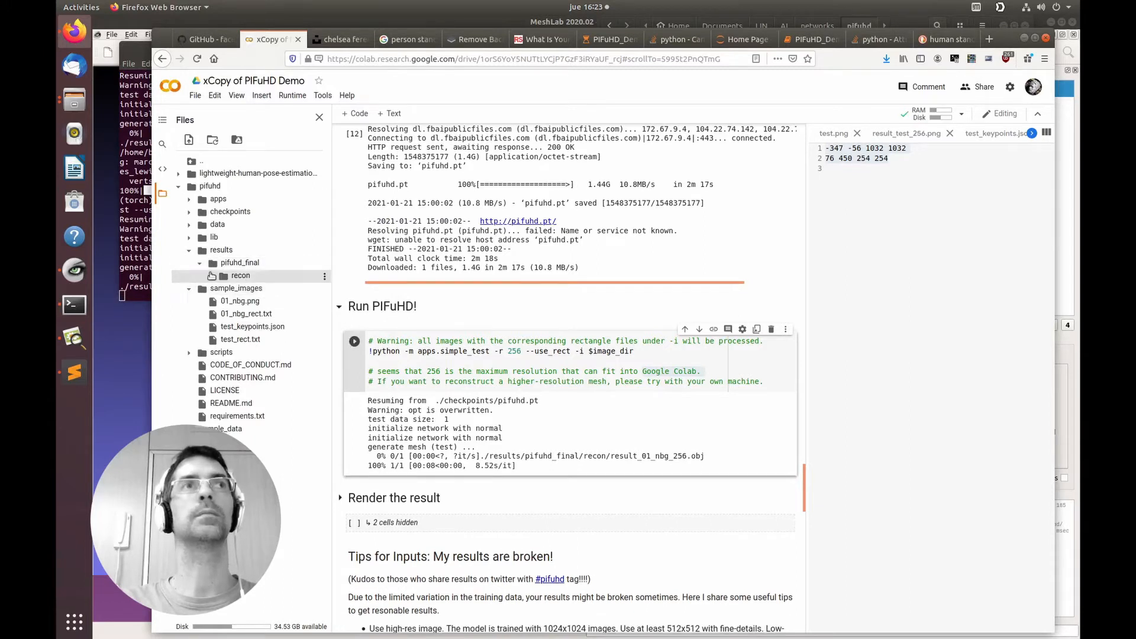
click(209, 276)
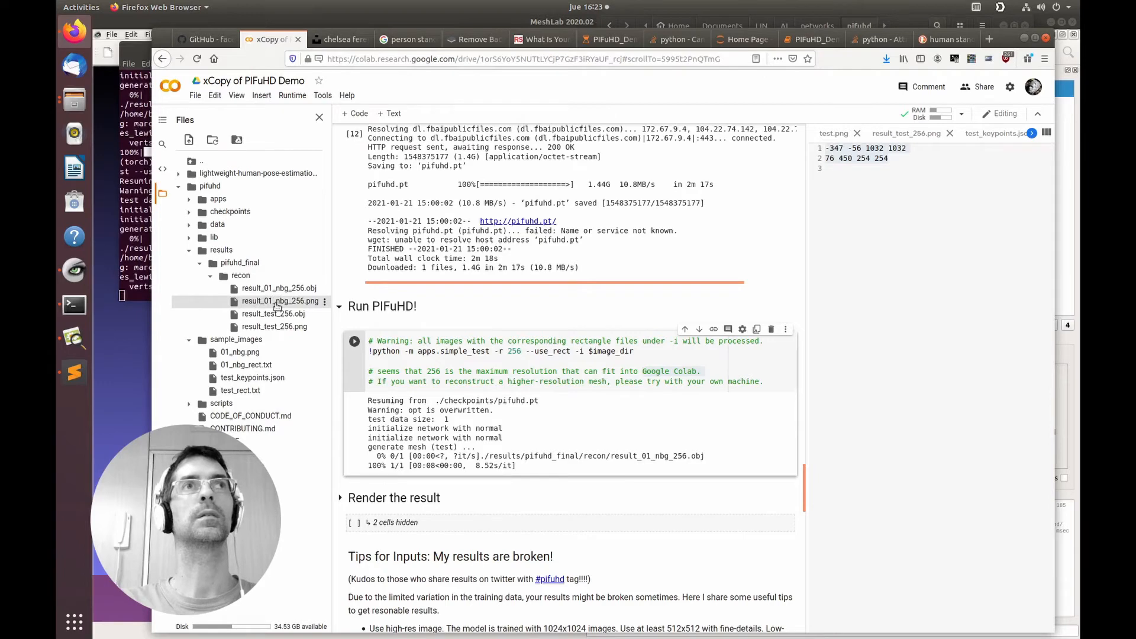
double_click(276, 302)
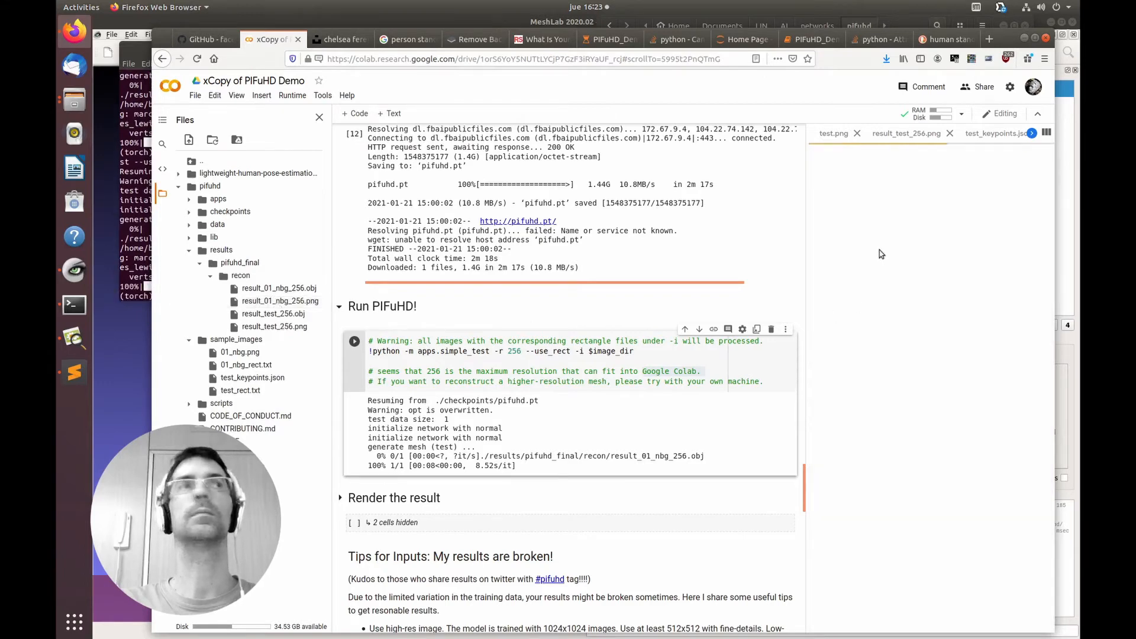
Open result_01_nbg_512.png from the local recon folder, examine its front and back normal maps, and close the image.
click(136, 281)
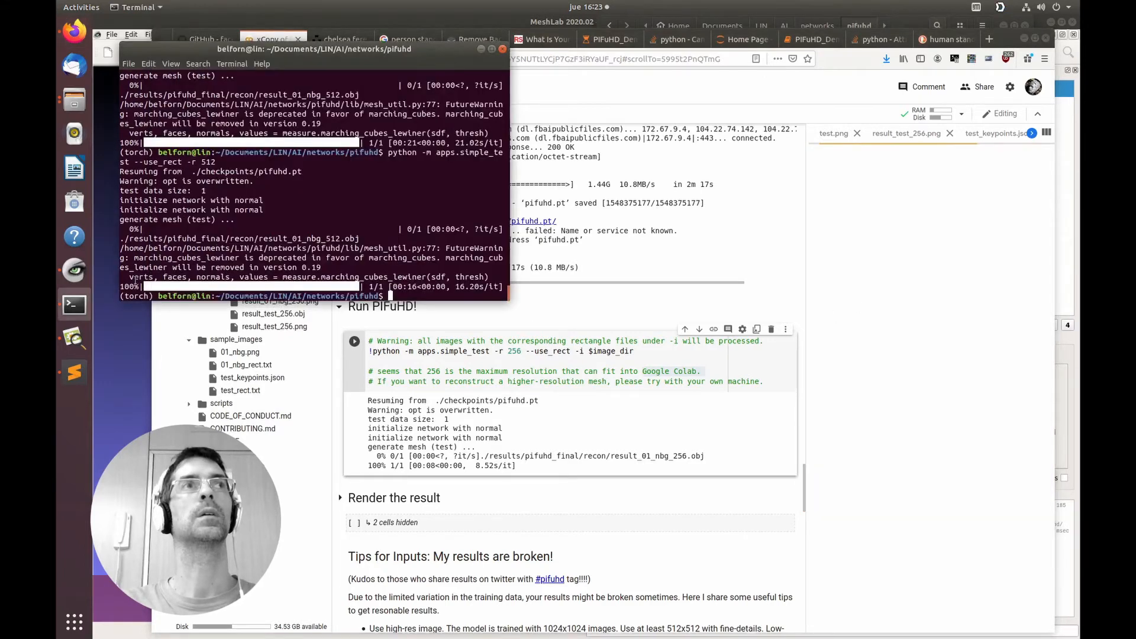
click(74, 99)
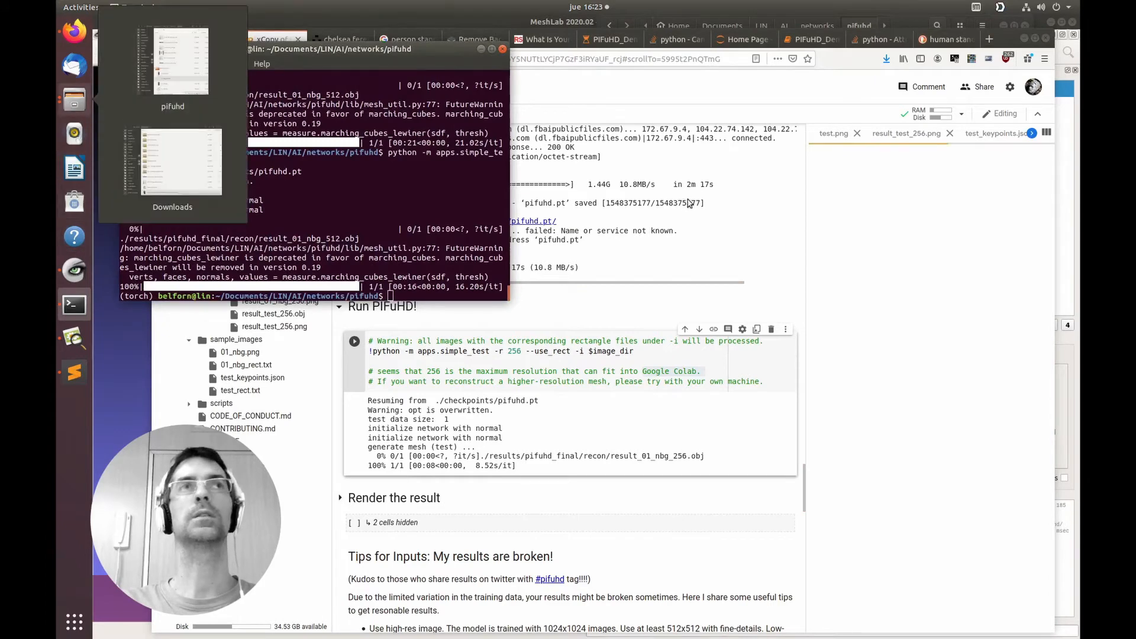
click(179, 64)
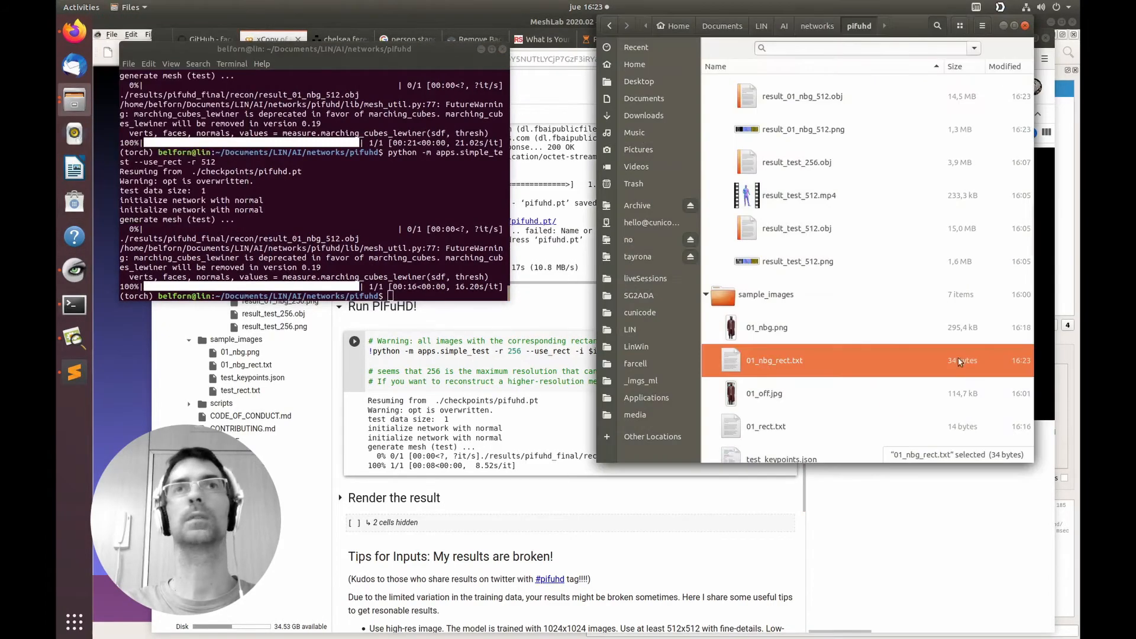
scroll(816, 238, up, 5)
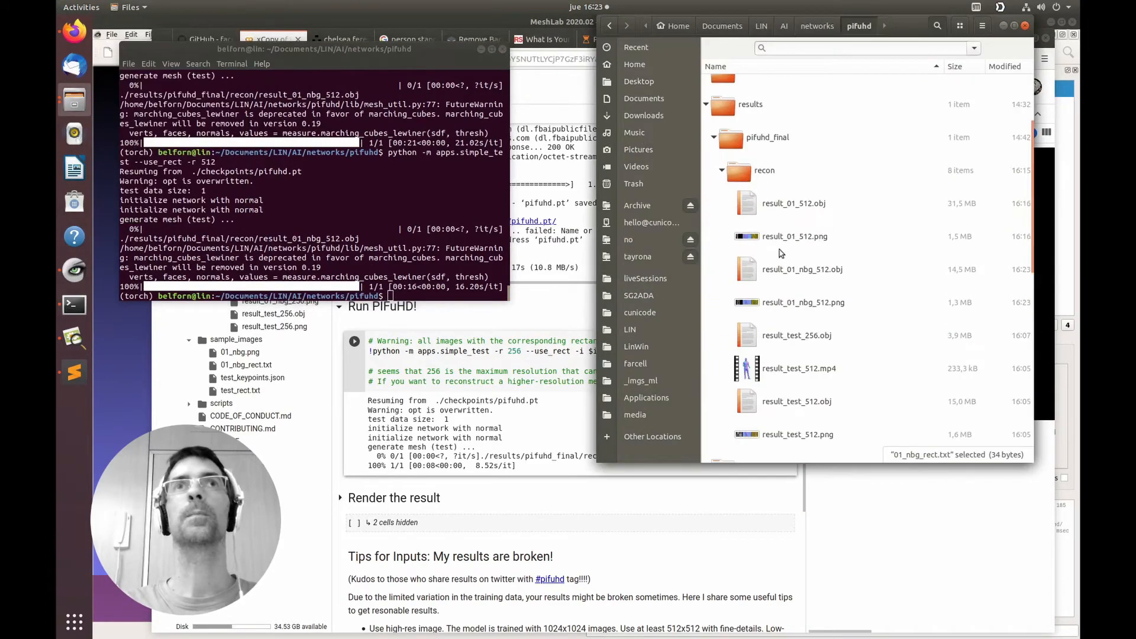
click(784, 244)
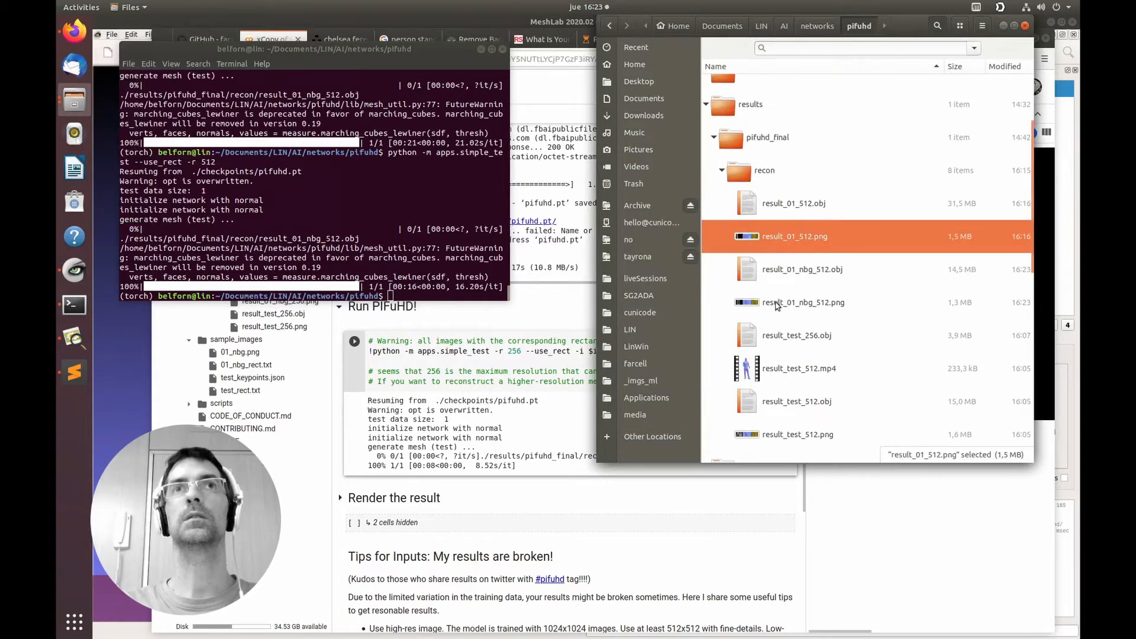
double_click(777, 303)
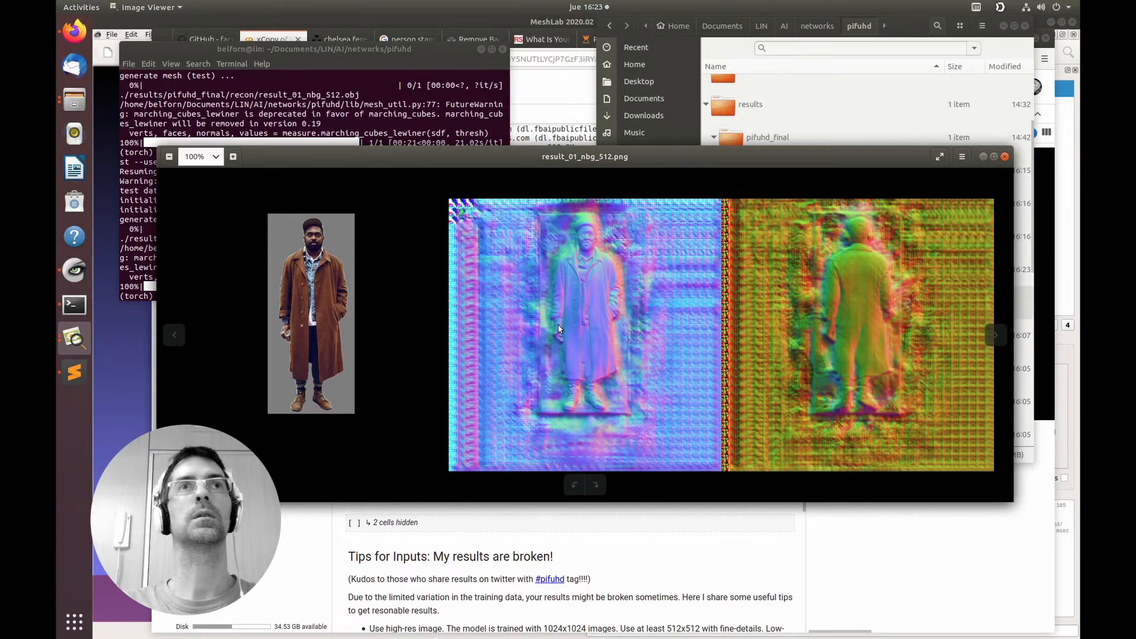
scroll(558, 325, up, 5)
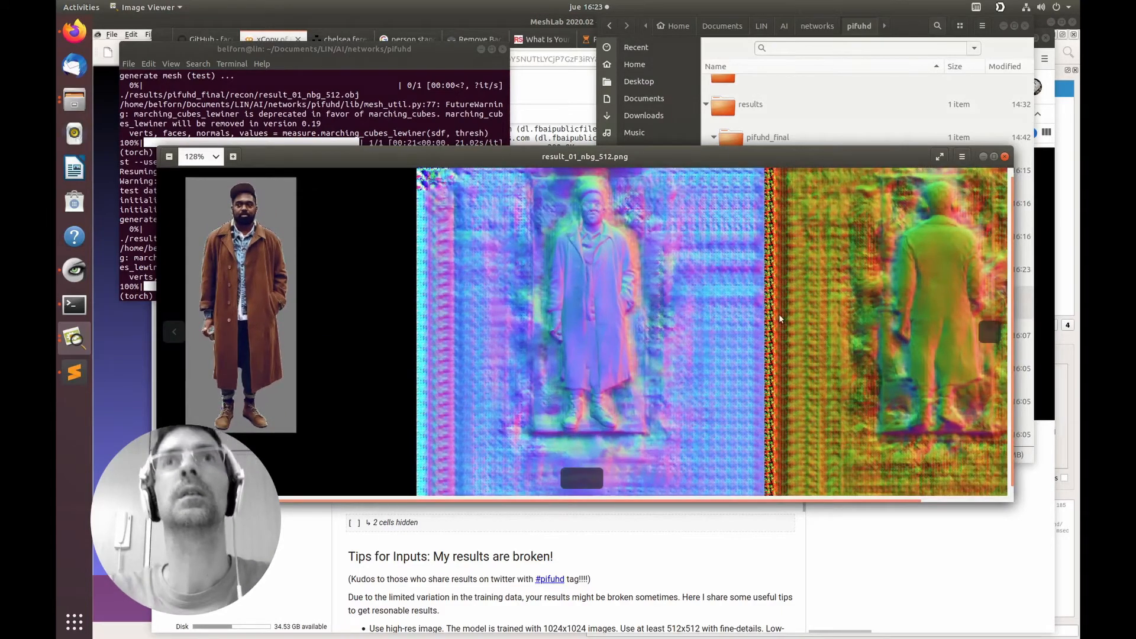
click(1005, 157)
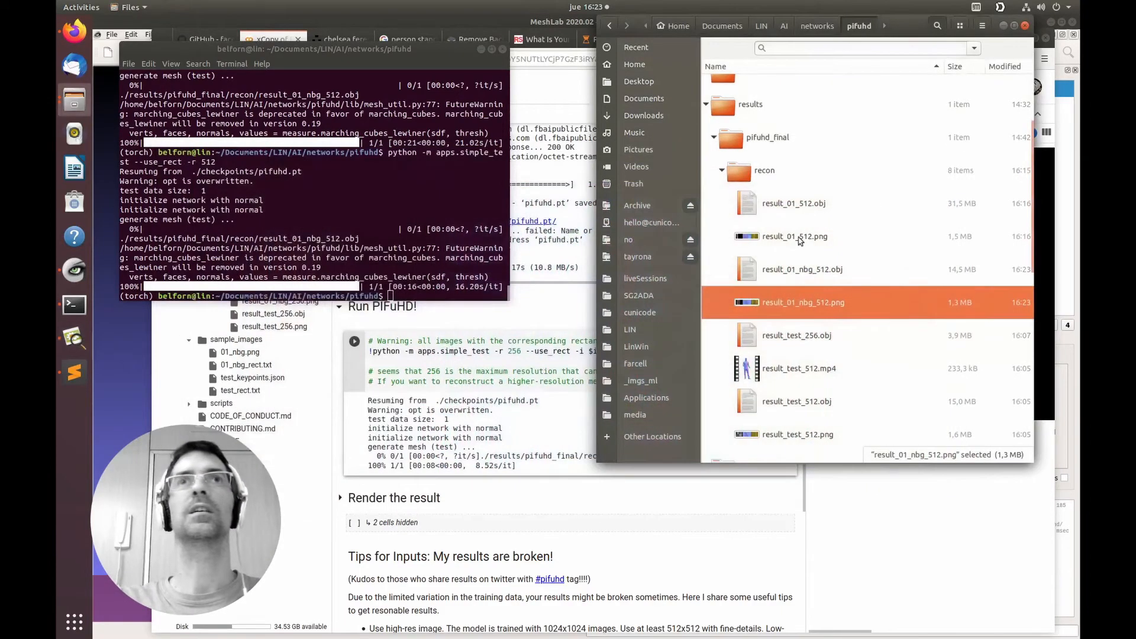
Open the regenerated result_01_nbg_512.obj from the local recon folder in MeshLab.
click(794, 239)
double_click(764, 270)
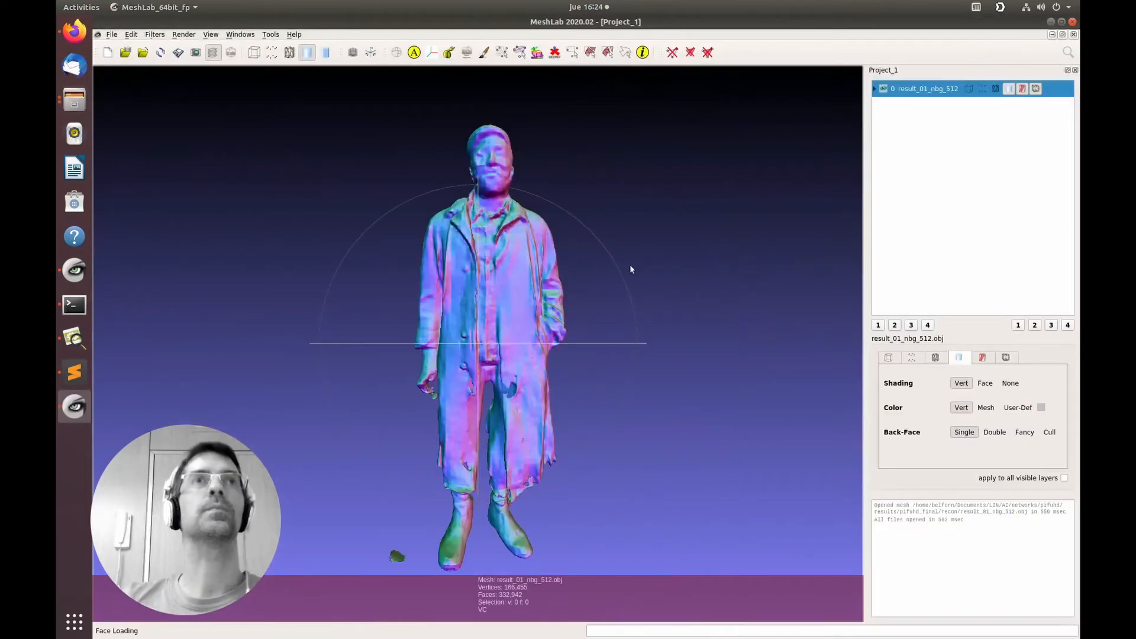
Orbit around the result_01_nbg_512 mesh in MeshLab and examine its front and both sides.
drag(632, 271, 415, 345)
mouse_move(622, 387)
mouse_down()
mouse_move(715, 389)
mouse_move(375, 393)
mouse_move(417, 341)
mouse_move(261, 357)
mouse_move(294, 391)
mouse_move(509, 297)
mouse_move(398, 333)
mouse_move(355, 317)
mouse_move(299, 322)
mouse_move(579, 355)
mouse_move(543, 318)
mouse_move(514, 315)
mouse_move(456, 336)
mouse_move(647, 317)
mouse_move(618, 409)
mouse_up()
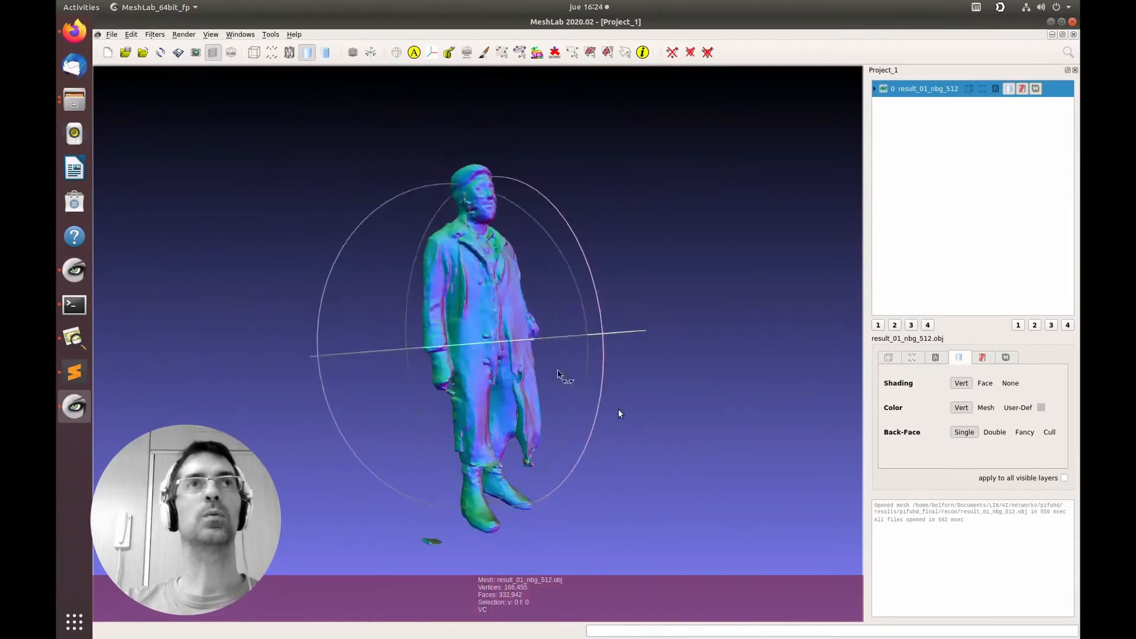
click(66, 104)
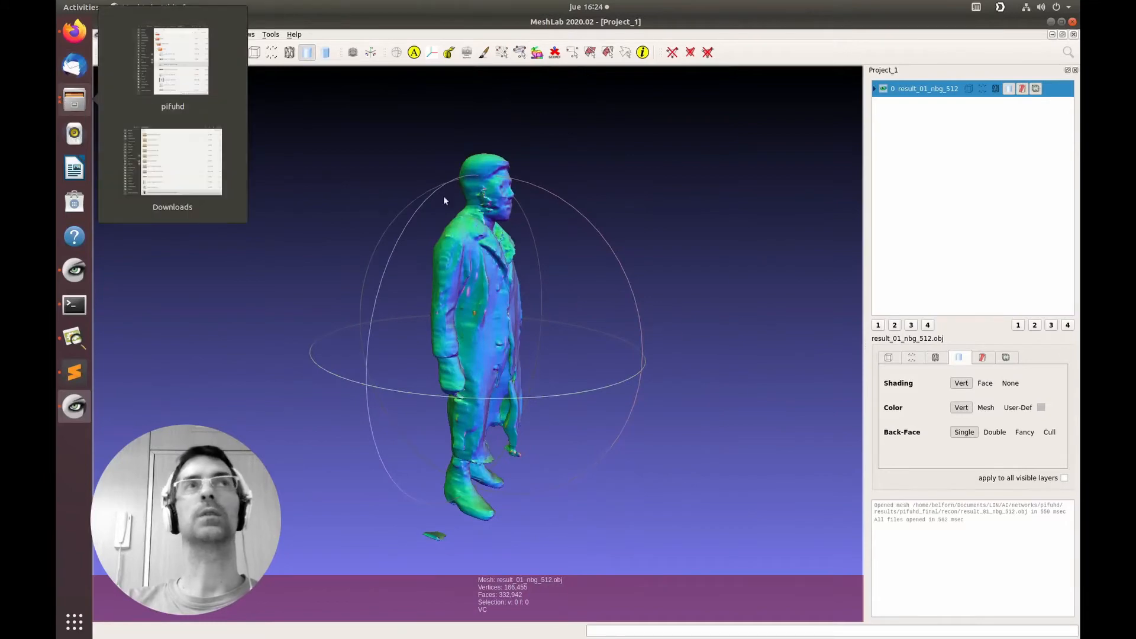
click(210, 89)
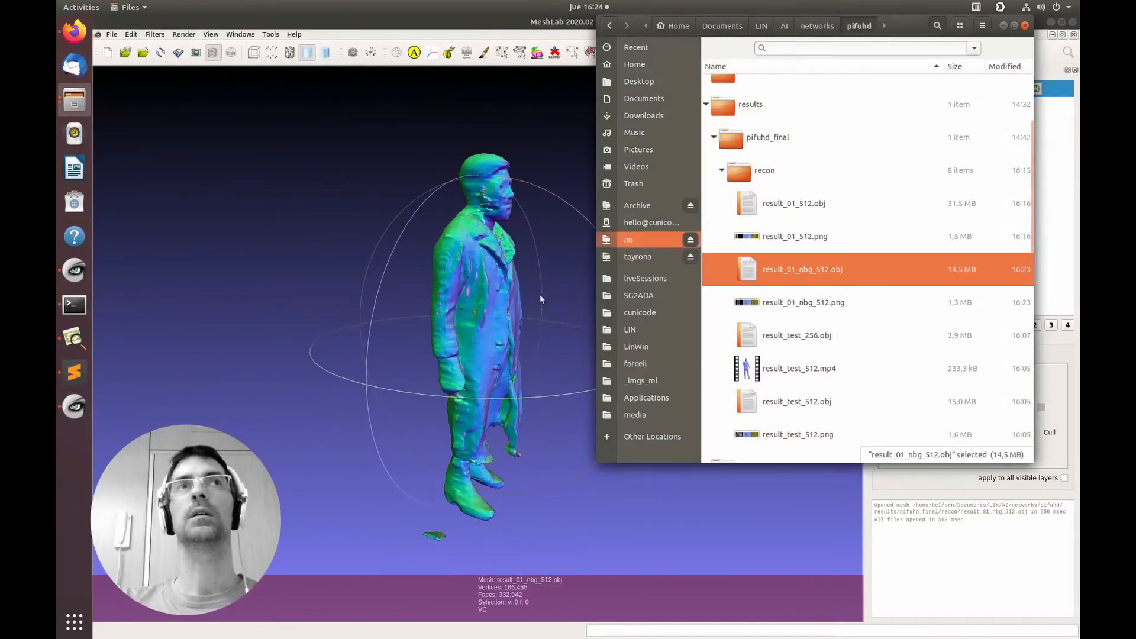
click(484, 308)
drag(484, 308, 476, 375)
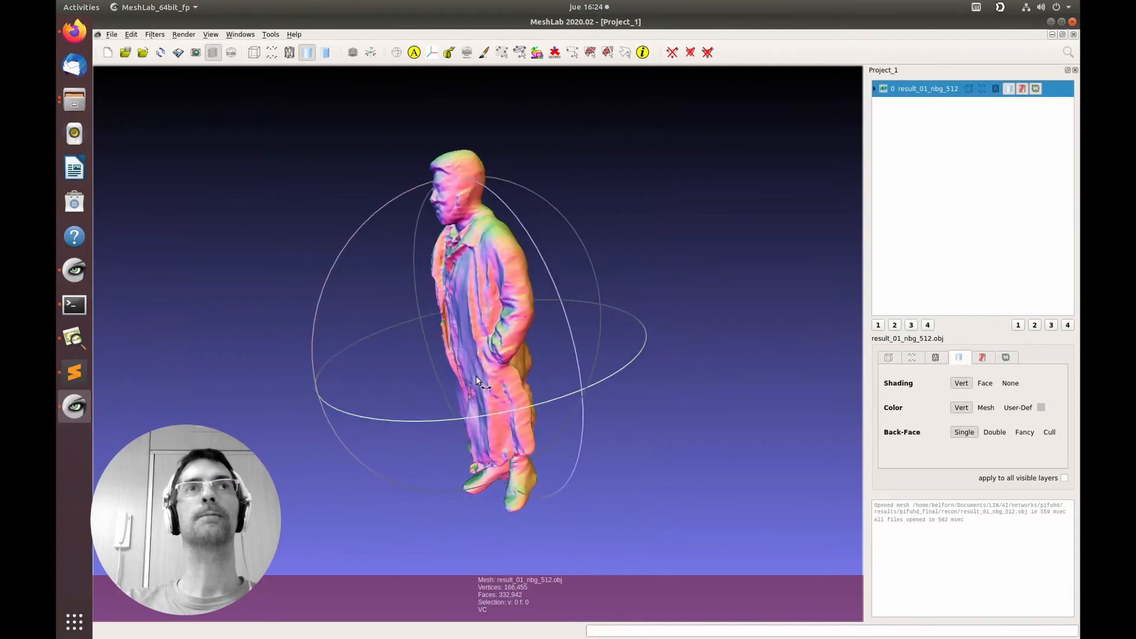
click(75, 103)
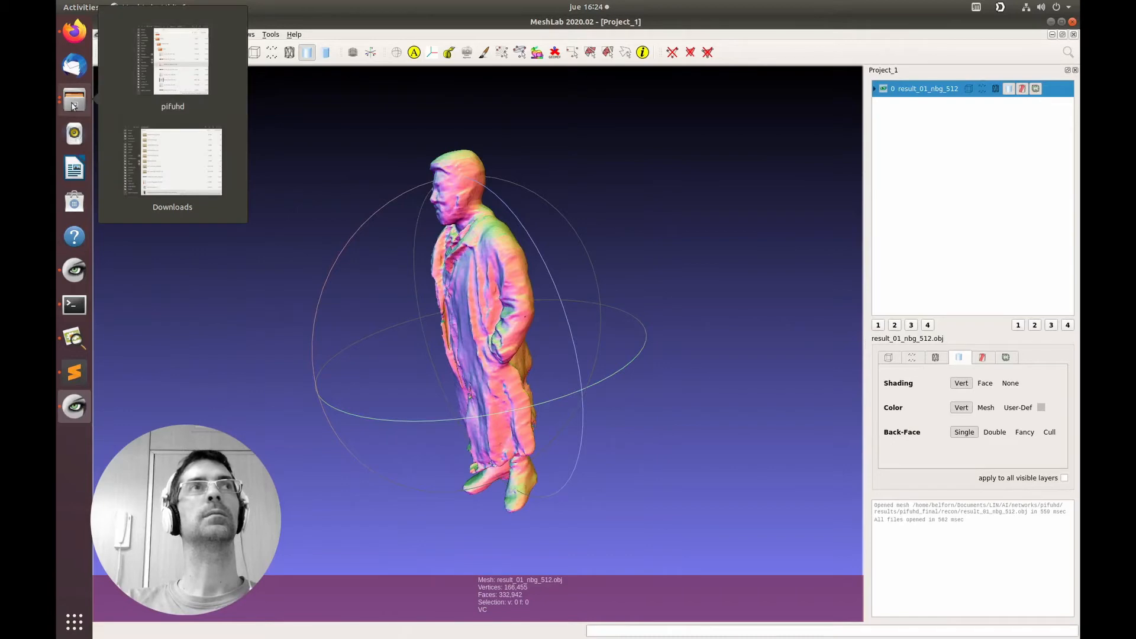
click(74, 103)
drag(747, 289, 448, 353)
mouse_move(518, 308)
mouse_down()
mouse_move(550, 271)
mouse_move(569, 329)
mouse_move(346, 320)
mouse_move(527, 303)
mouse_up()
Bring the local recon folder to the front, launch Blender, and dismiss its splash screen.
click(74, 99)
click(175, 90)
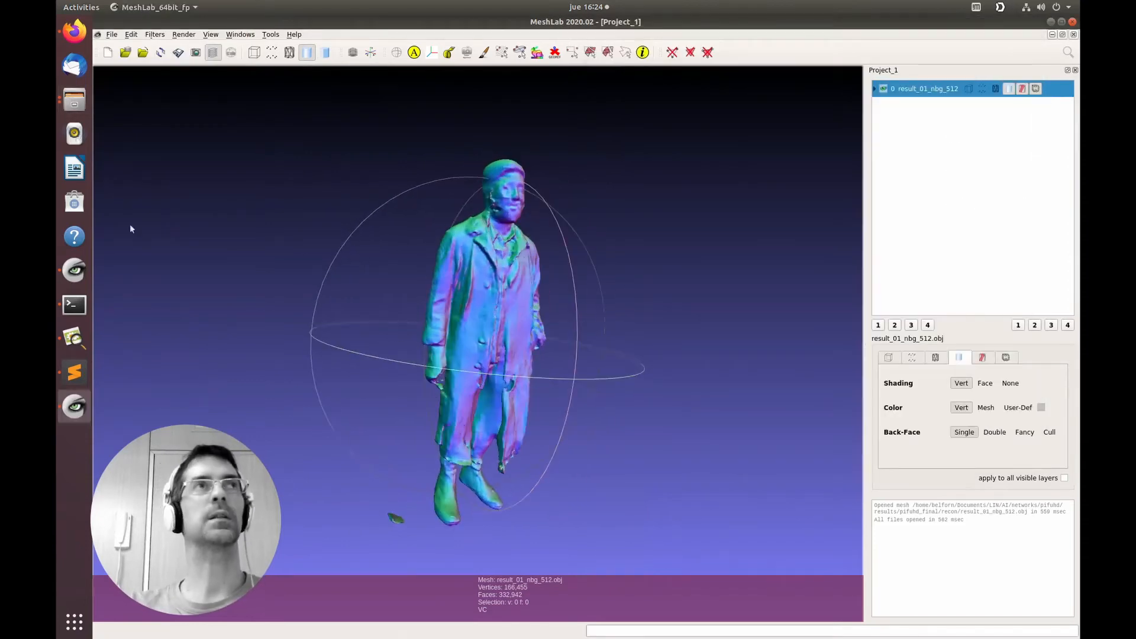
click(74, 99)
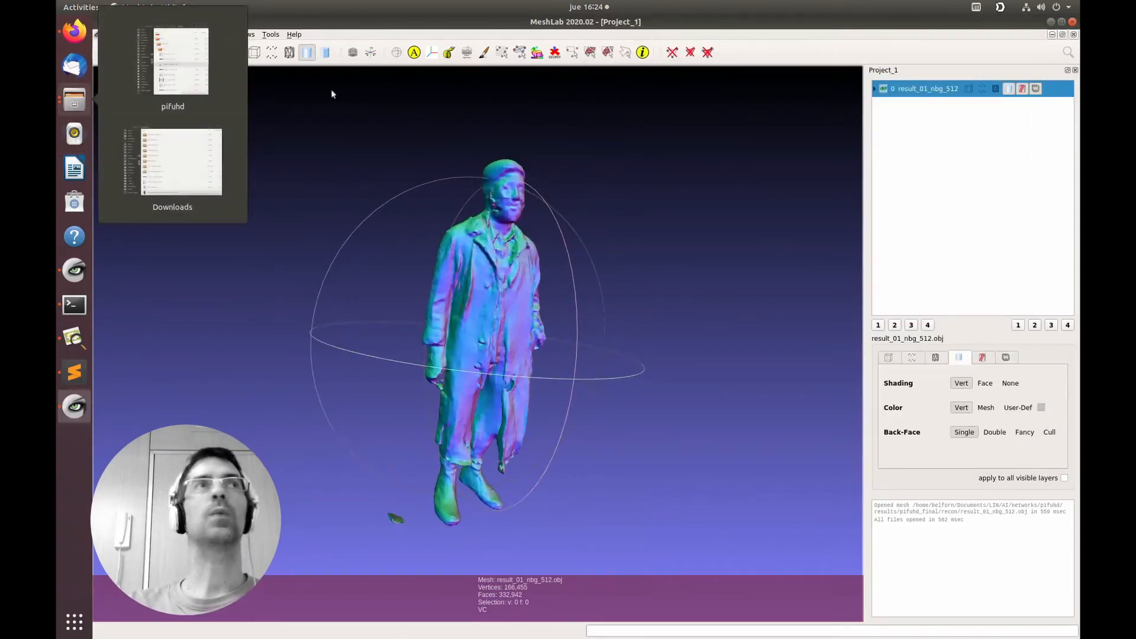
click(183, 81)
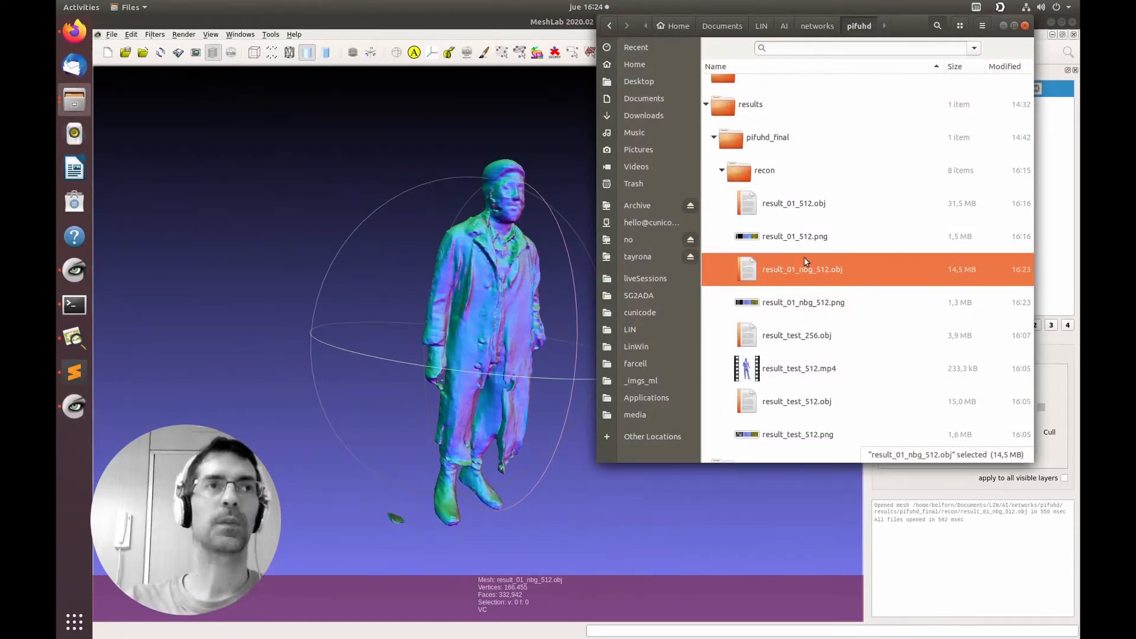
click(74, 622)
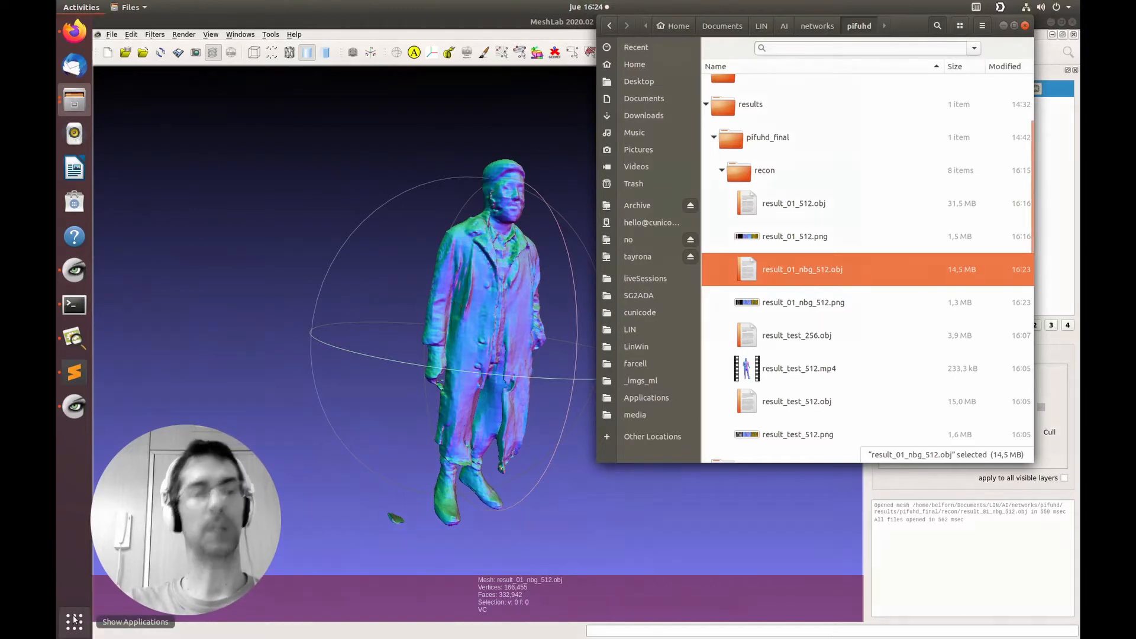
text(blen)
key(Return)
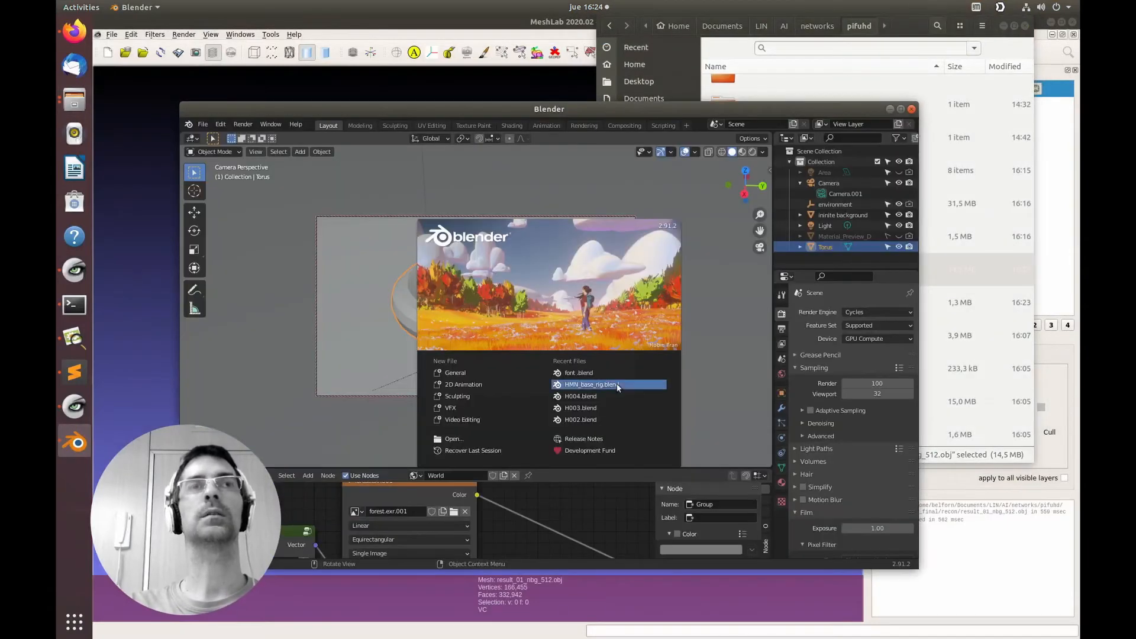
click(591, 338)
click(522, 323)
key(x)
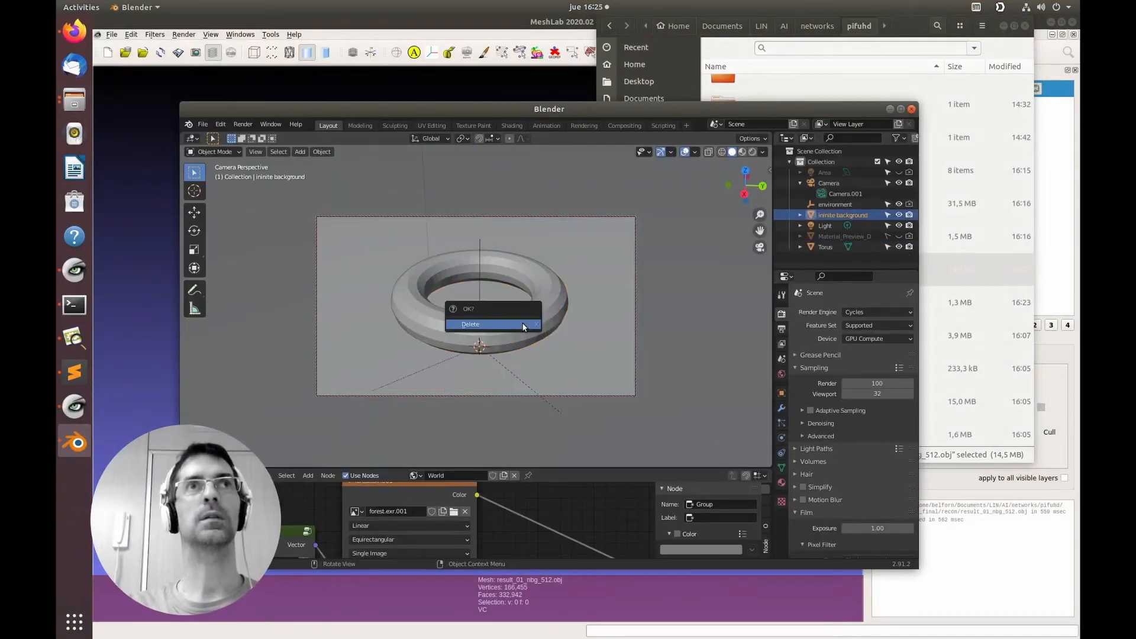
click(522, 327)
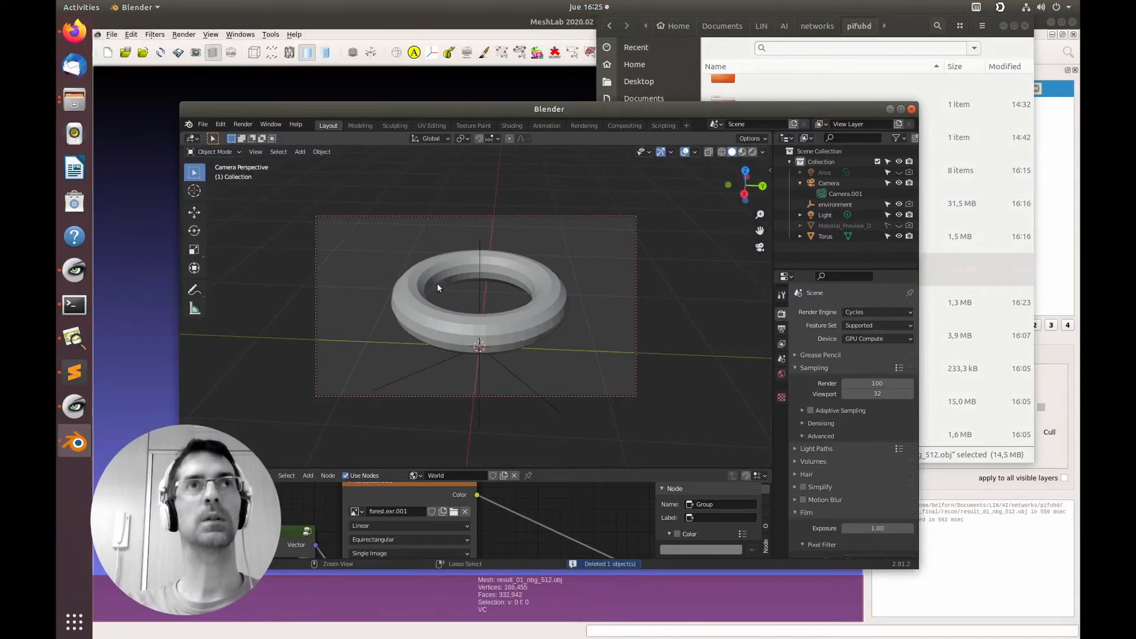
key(ctrl+z)
Delete the Torus from the scene.
click(456, 339)
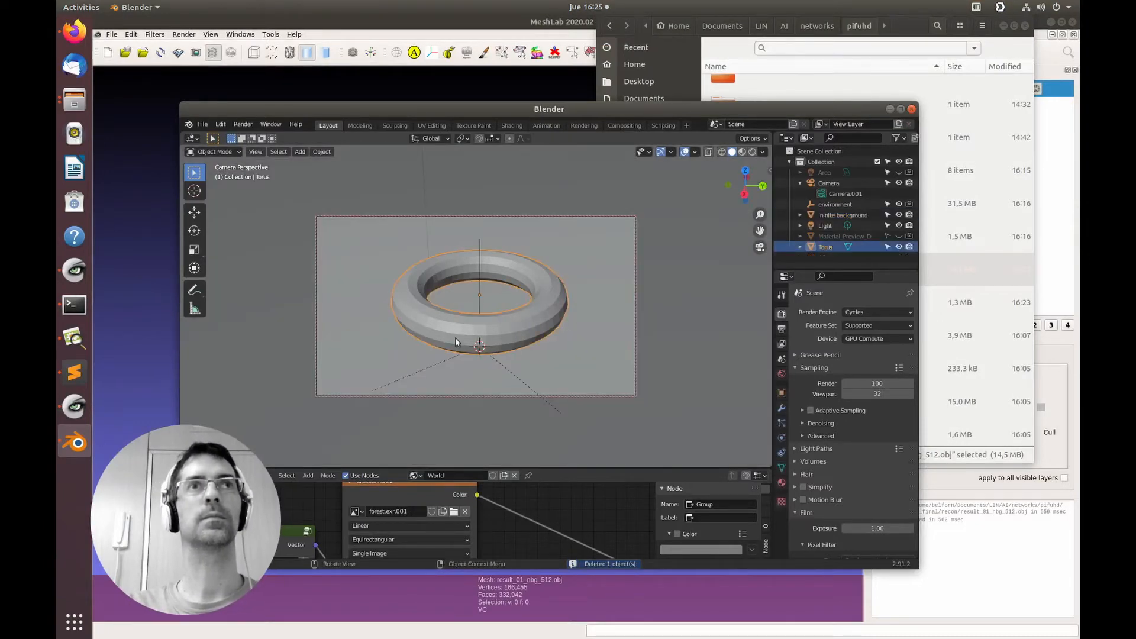
key(x)
click(453, 336)
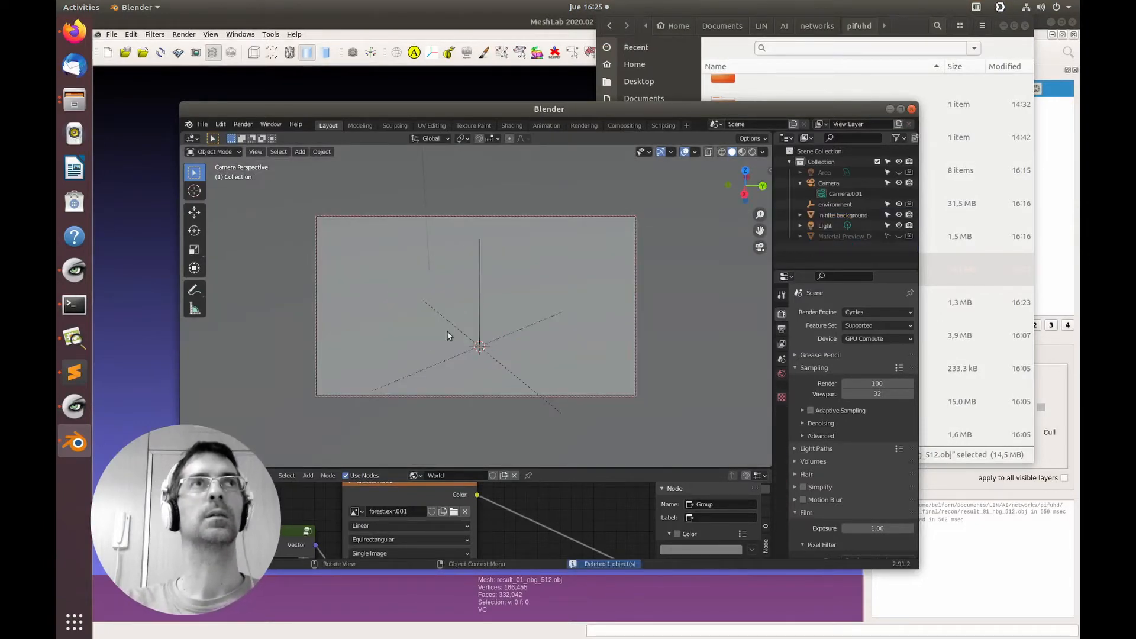
Import result_01_nbg_512.obj from the local recon folder as a Wavefront OBJ, using the file manager to supply its path.
click(203, 124)
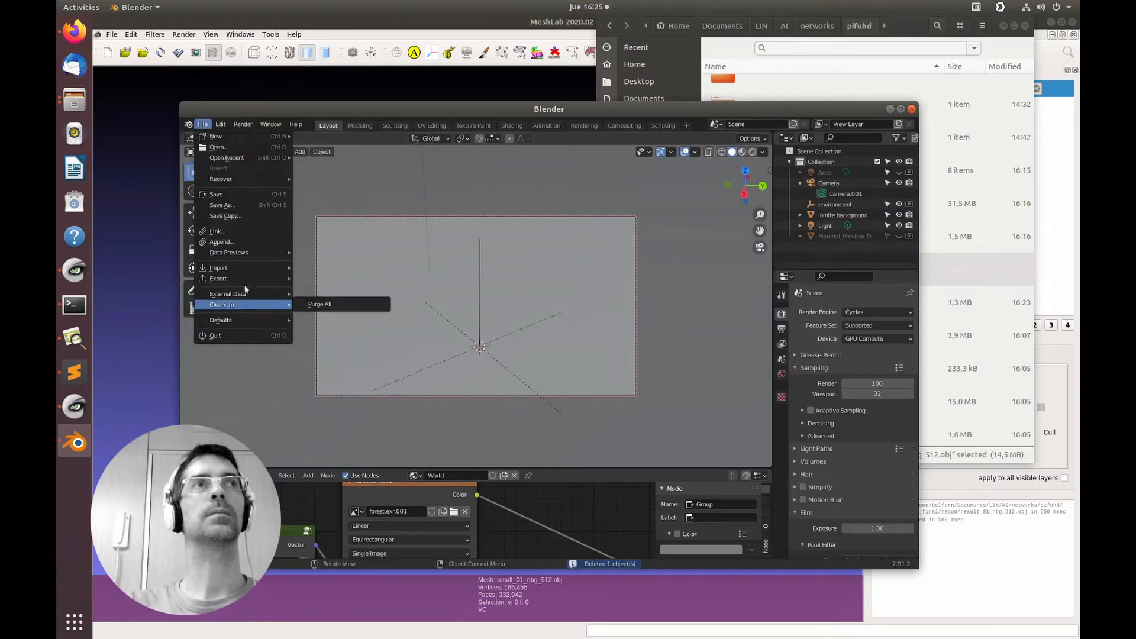
mouse_move(250, 268)
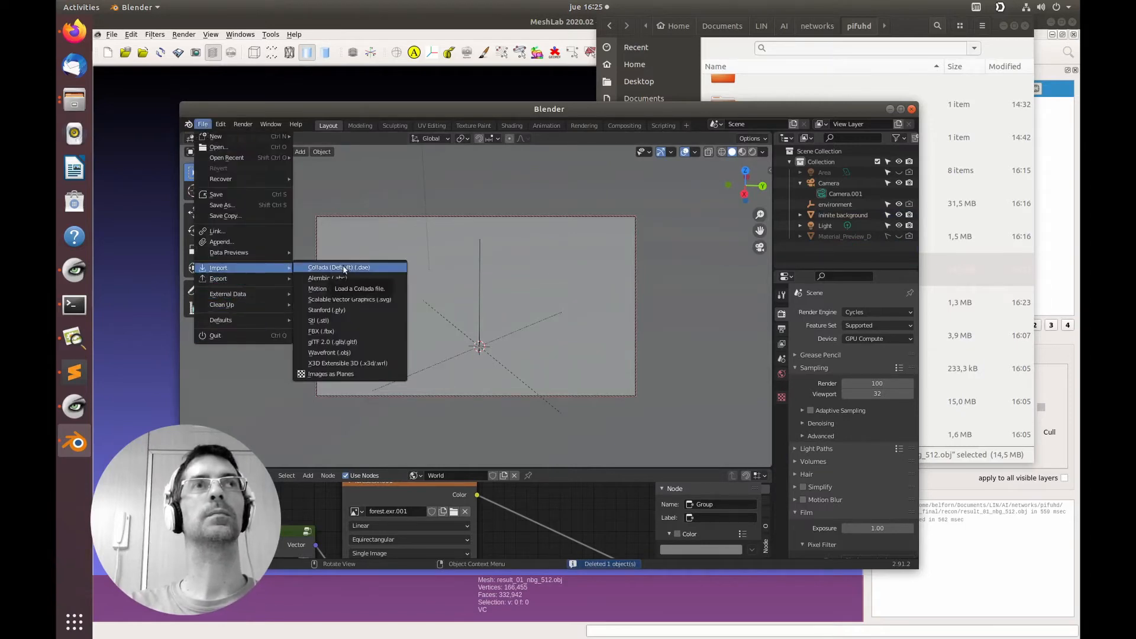
click(361, 352)
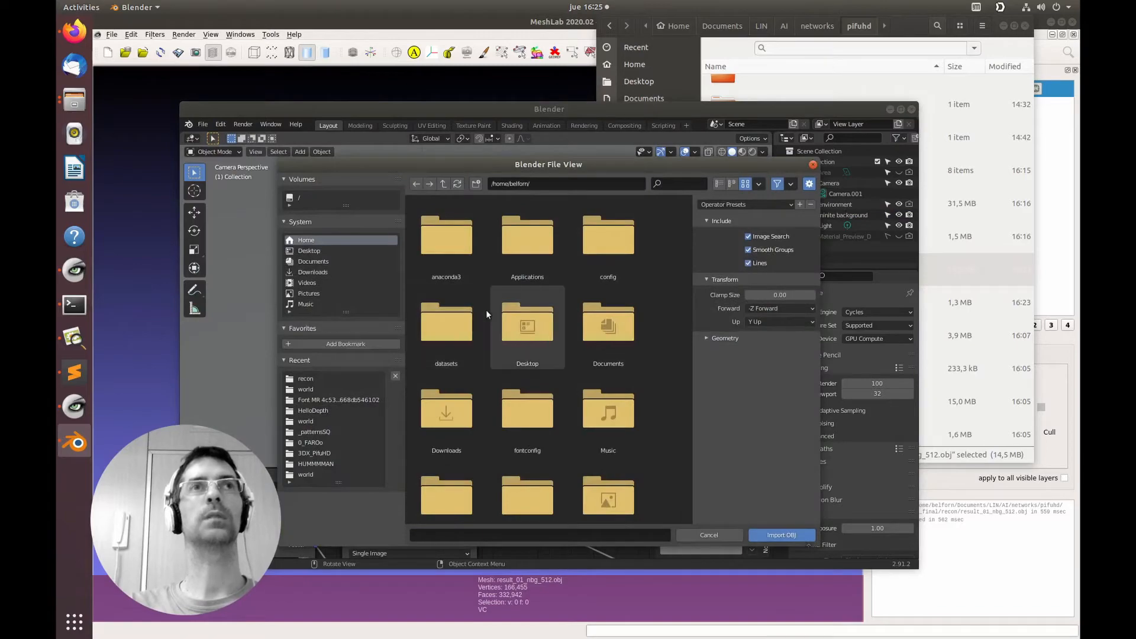
key(super)
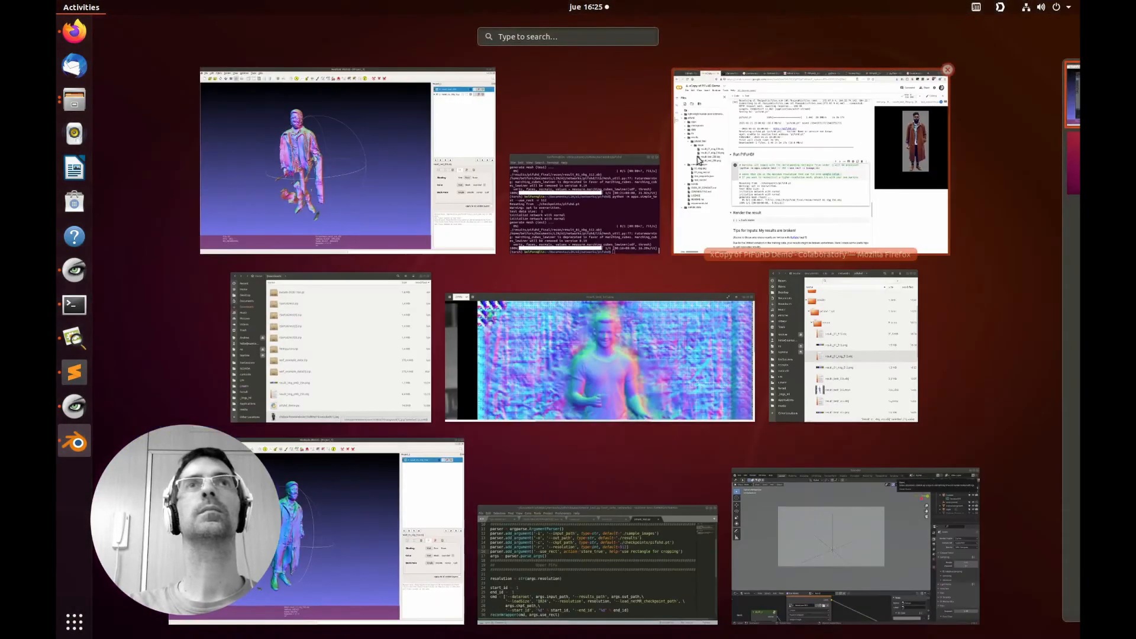
click(887, 355)
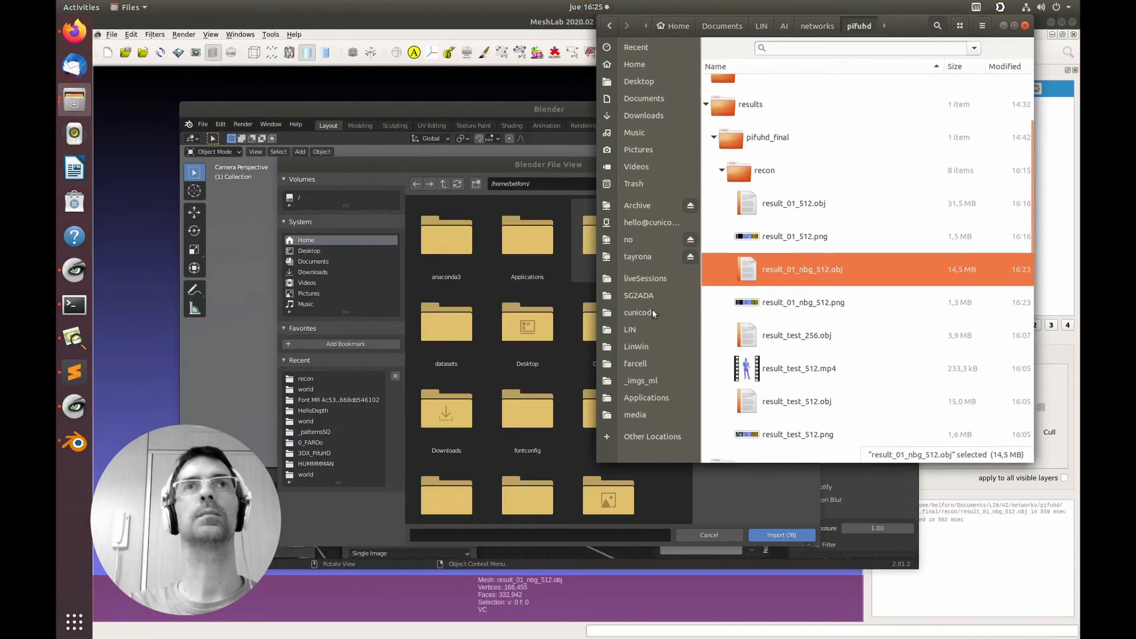
drag(652, 310, 512, 360)
click(513, 360)
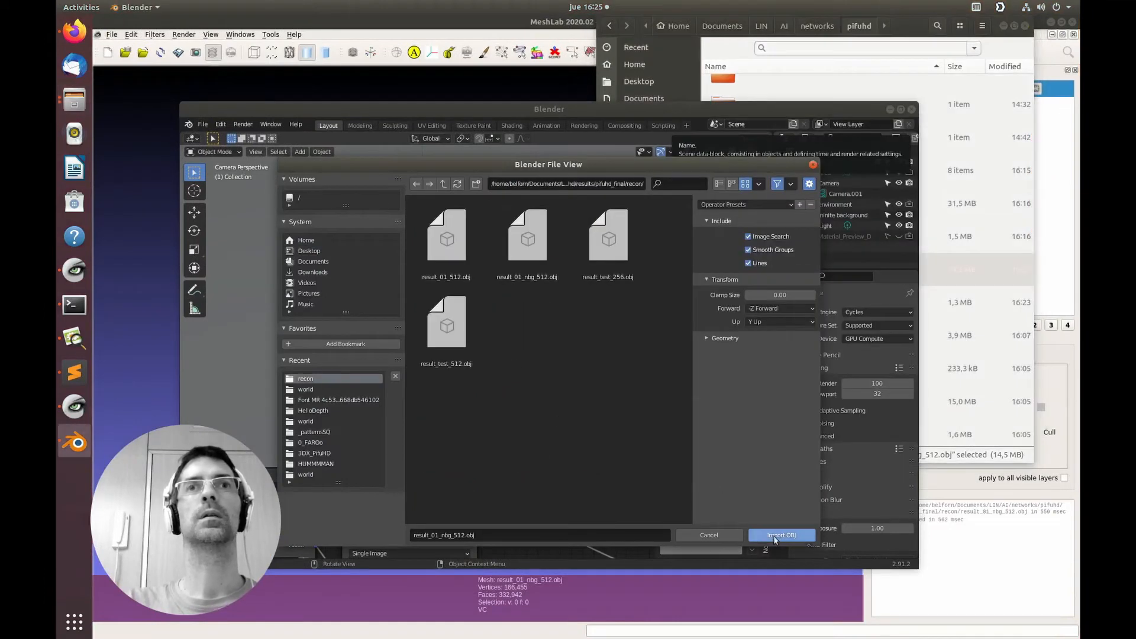
click(776, 536)
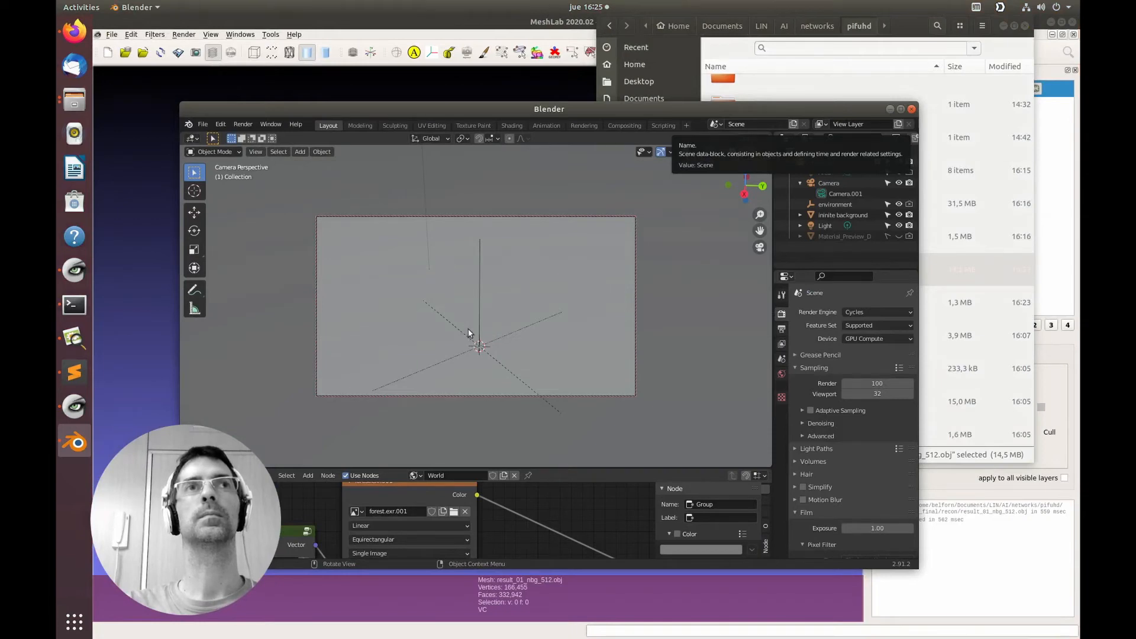
In the right orthographic view, move the imported figure up so its feet stand at ground level.
scroll(467, 332, up, 5)
middle_drag(467, 333, 531, 323)
scroll(530, 324, down, 6)
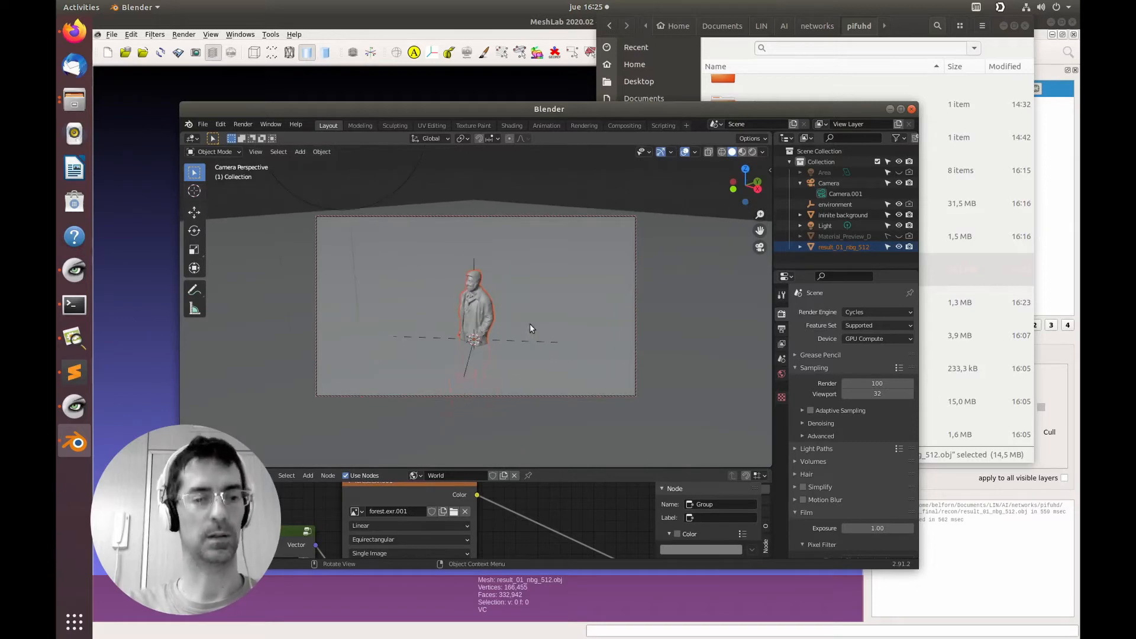
key(KP_3)
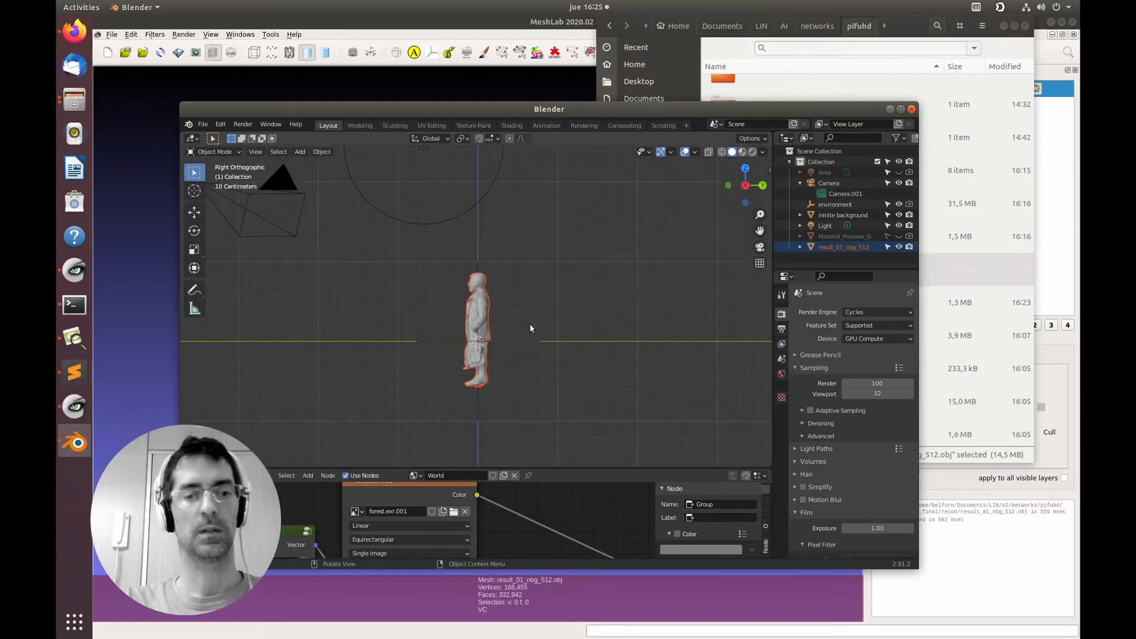
key(g)
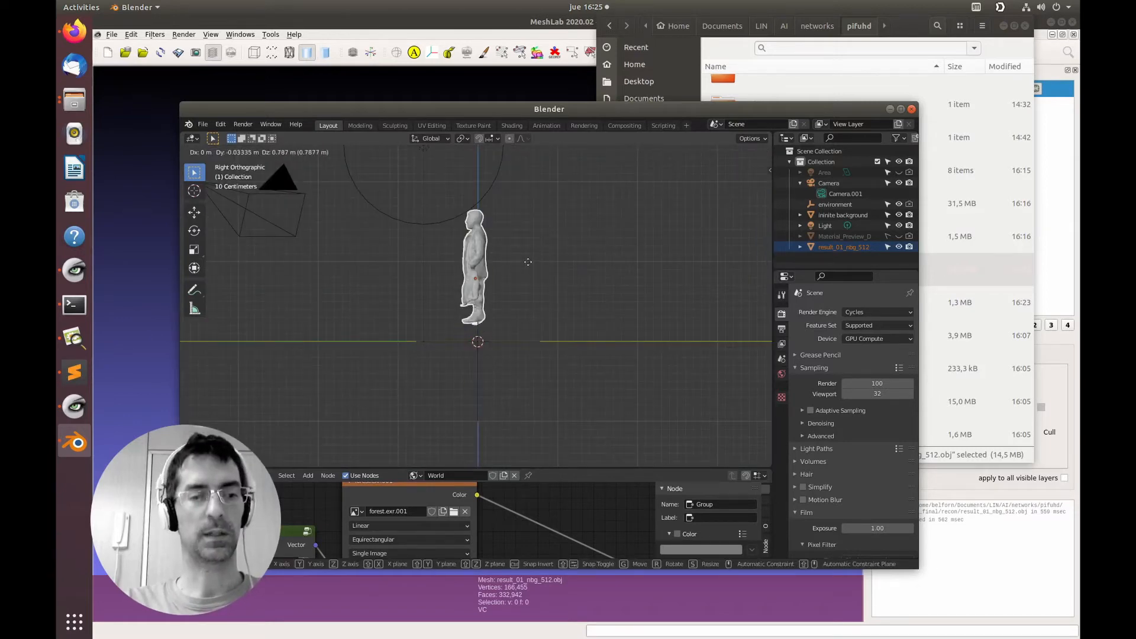
click(485, 361)
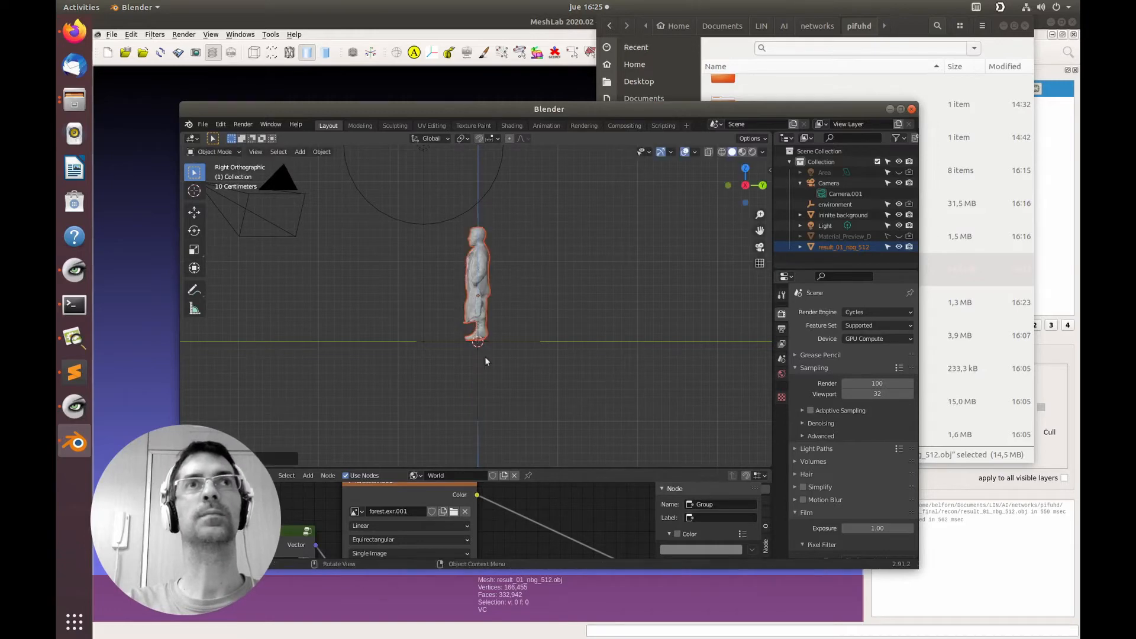
Switch the viewport to rendered shading with the figure framed from the front, and maximize the Blender window.
middle_drag(484, 357, 542, 311)
scroll(490, 287, up, 5)
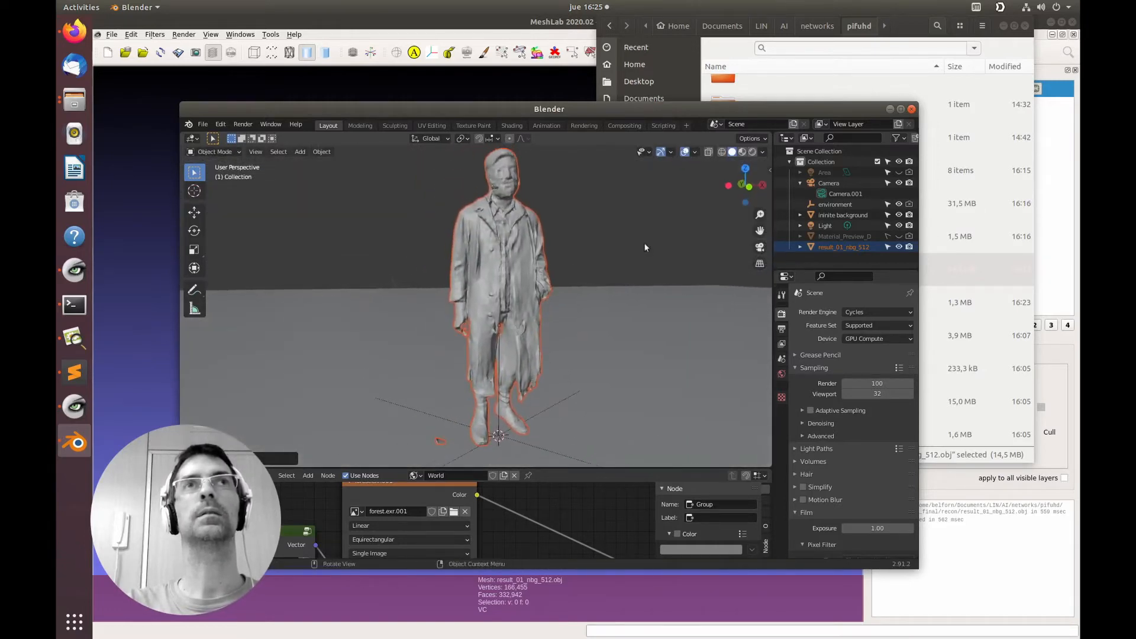
click(754, 152)
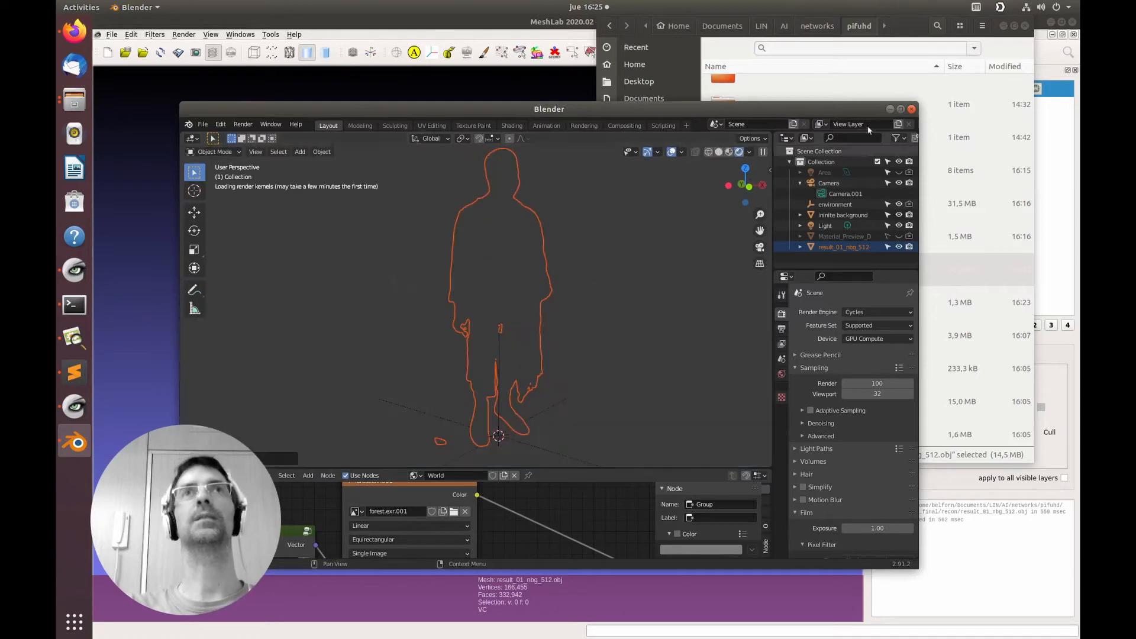
click(901, 109)
scroll(417, 458, down, 2)
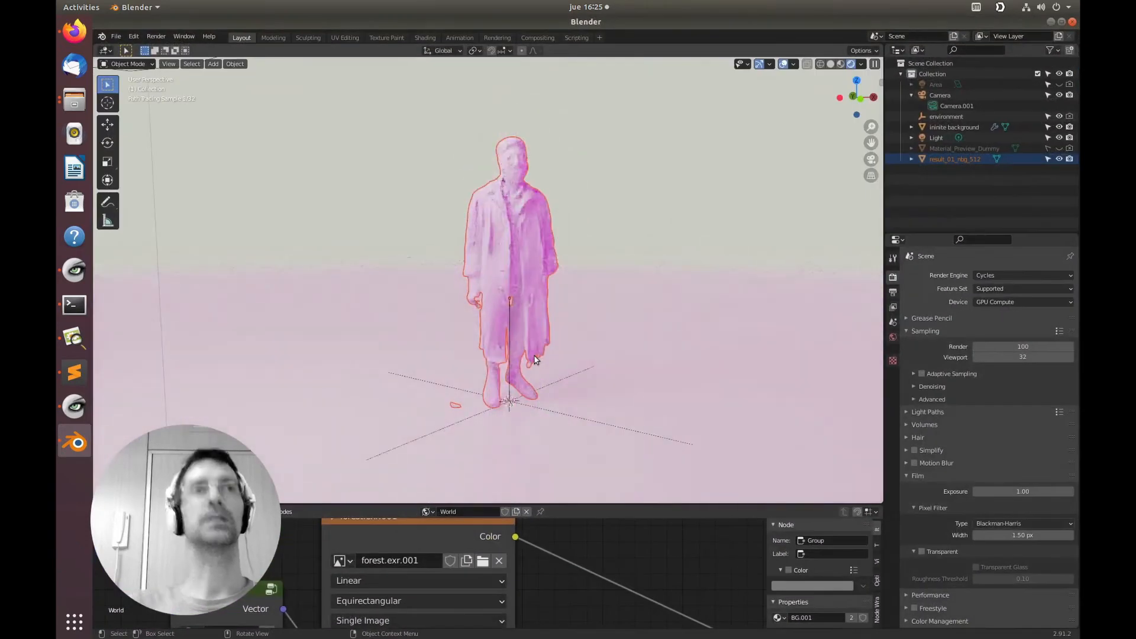
Replace the world's environment texture with sunrise.exr from the world assets folder.
click(482, 561)
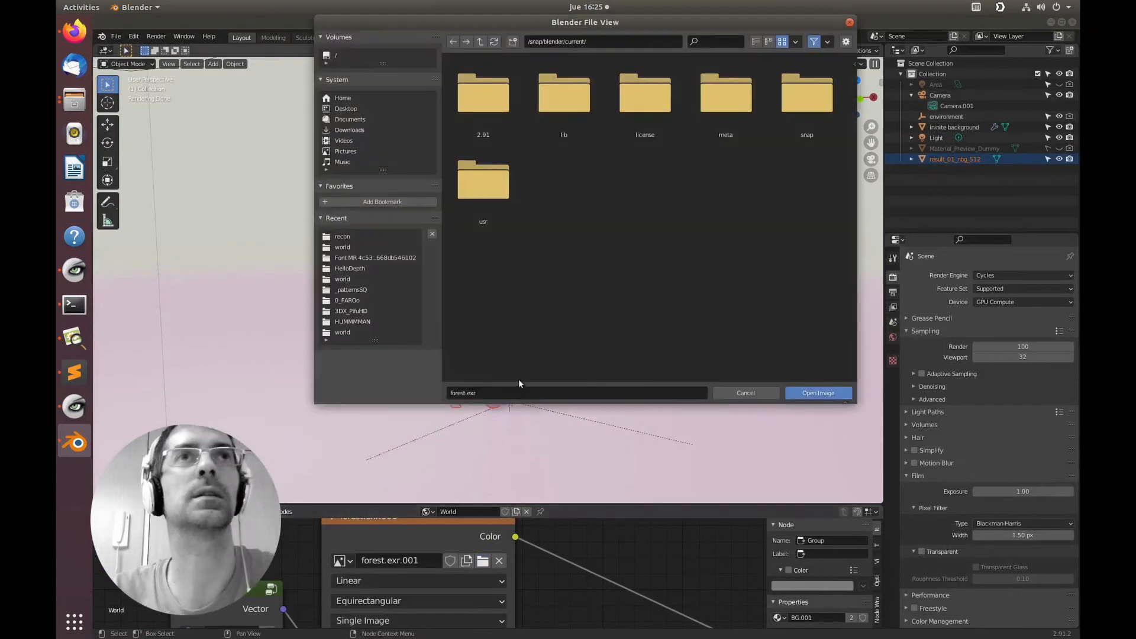
click(342, 280)
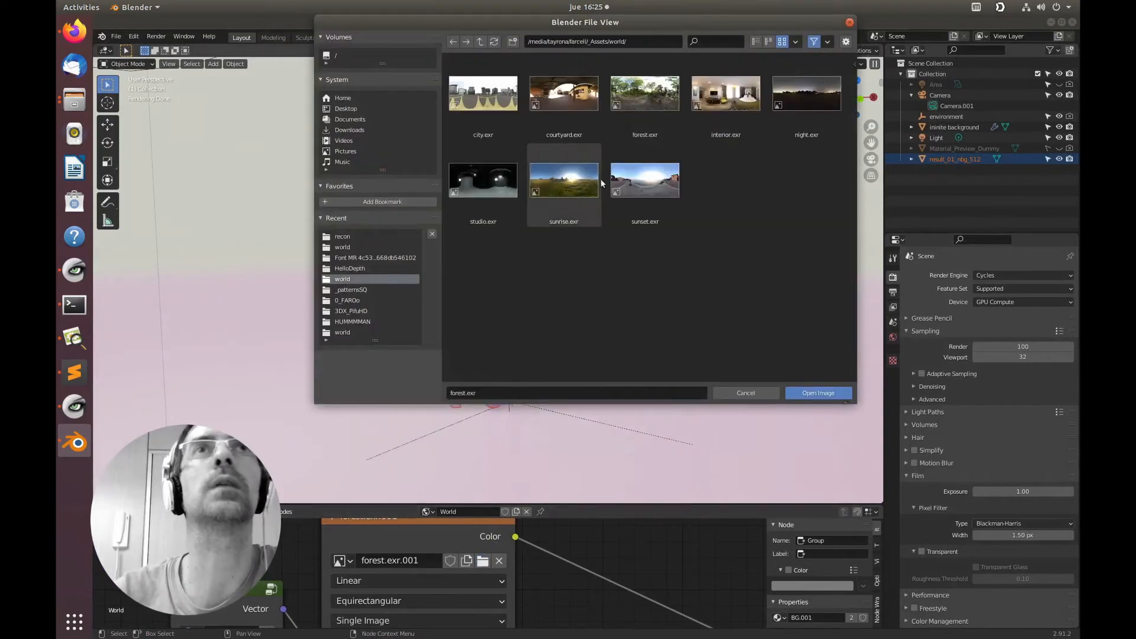
click(564, 180)
click(797, 395)
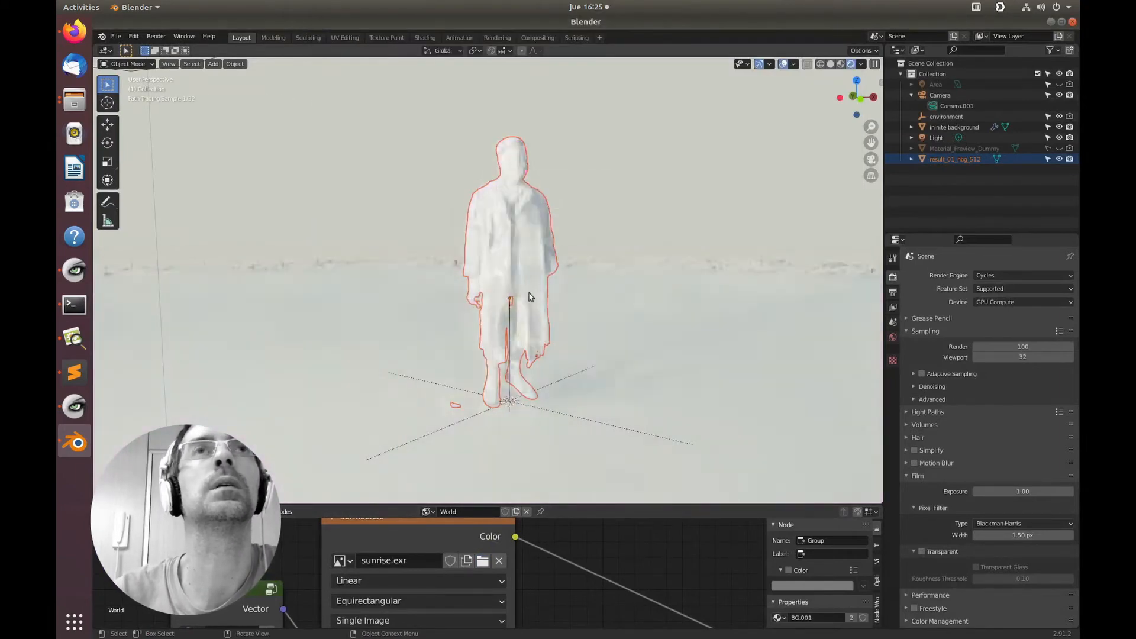
Examine the rendered figure from the front and the side, and make it the active object.
mouse_move(490, 308)
middle_down()
mouse_move(427, 307)
mouse_move(447, 325)
mouse_move(518, 315)
middle_up()
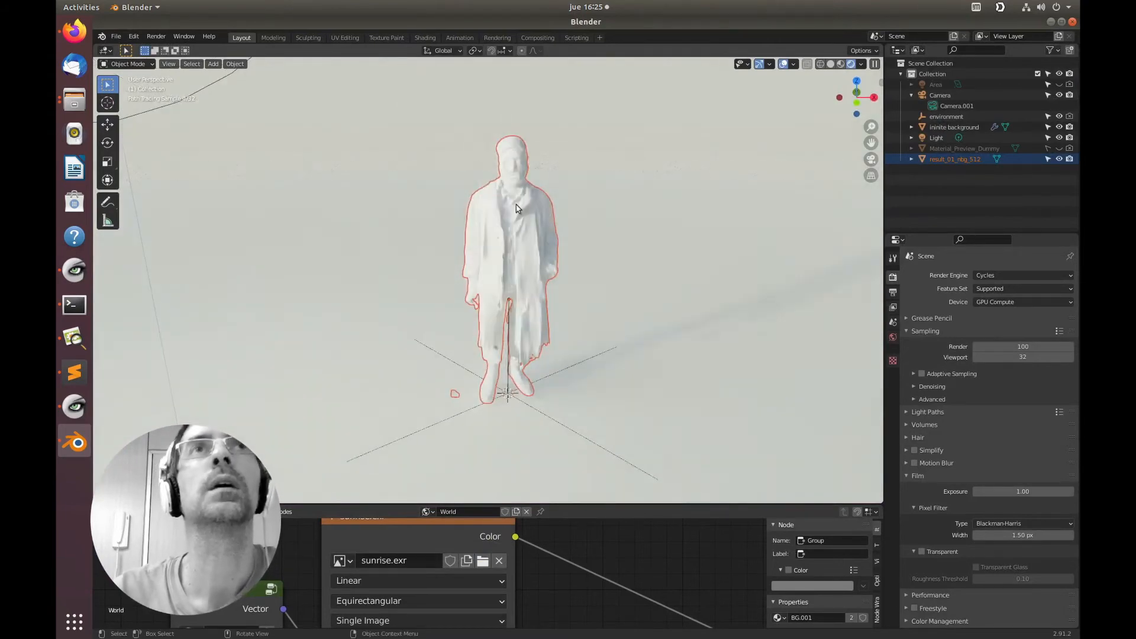
scroll(515, 209, up, 3)
mouse_move(515, 209)
middle_down()
mouse_move(538, 246)
mouse_move(527, 348)
mouse_move(566, 327)
mouse_move(437, 350)
mouse_move(481, 351)
mouse_move(472, 325)
mouse_move(499, 325)
mouse_move(513, 286)
middle_up()
scroll(468, 342, down, 2)
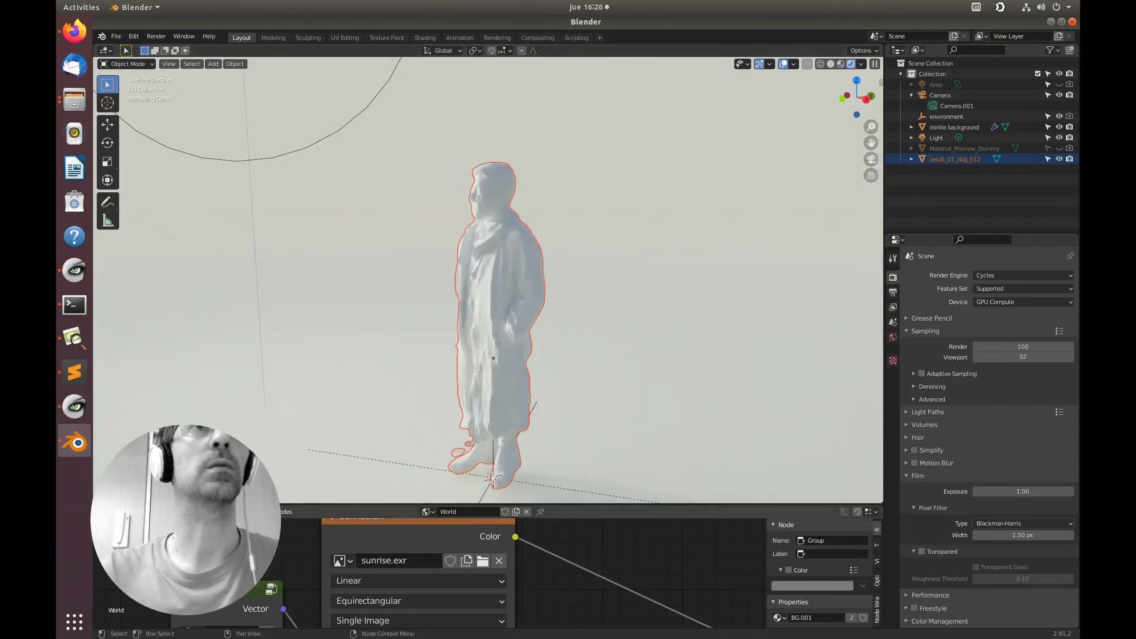
click(105, 512)
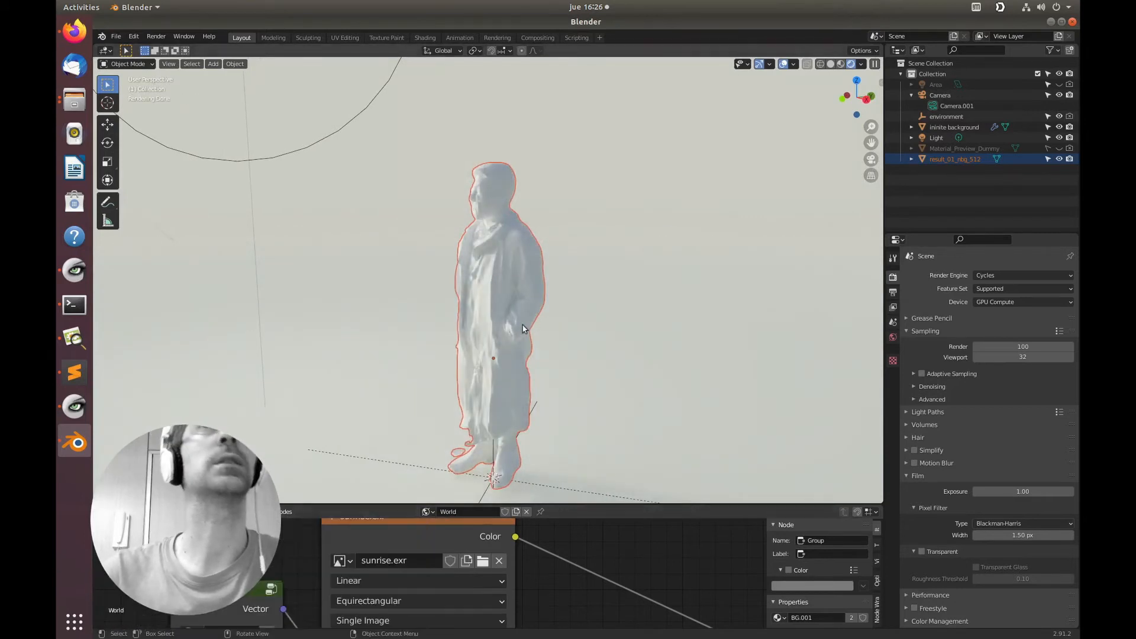
click(576, 310)
click(486, 321)
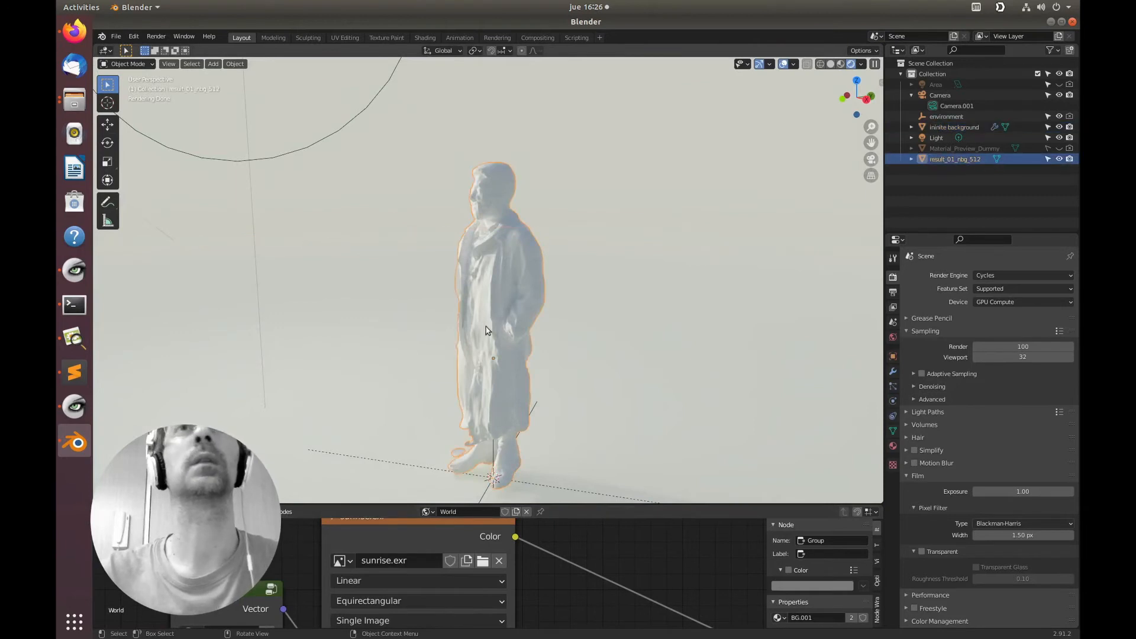
mouse_move(635, 439)
middle_down()
mouse_move(553, 454)
mouse_move(551, 418)
middle_up()
middle_drag(600, 445, 581, 437)
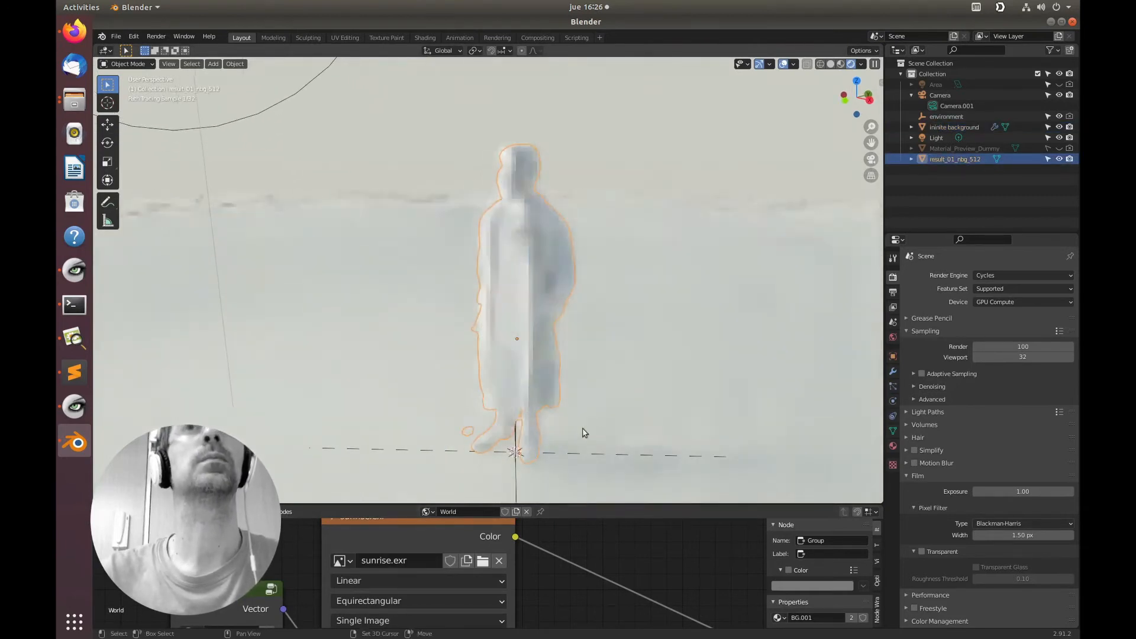
View result_01_nbg_512.png from the recon folder in the image viewer, and close it again.
click(77, 99)
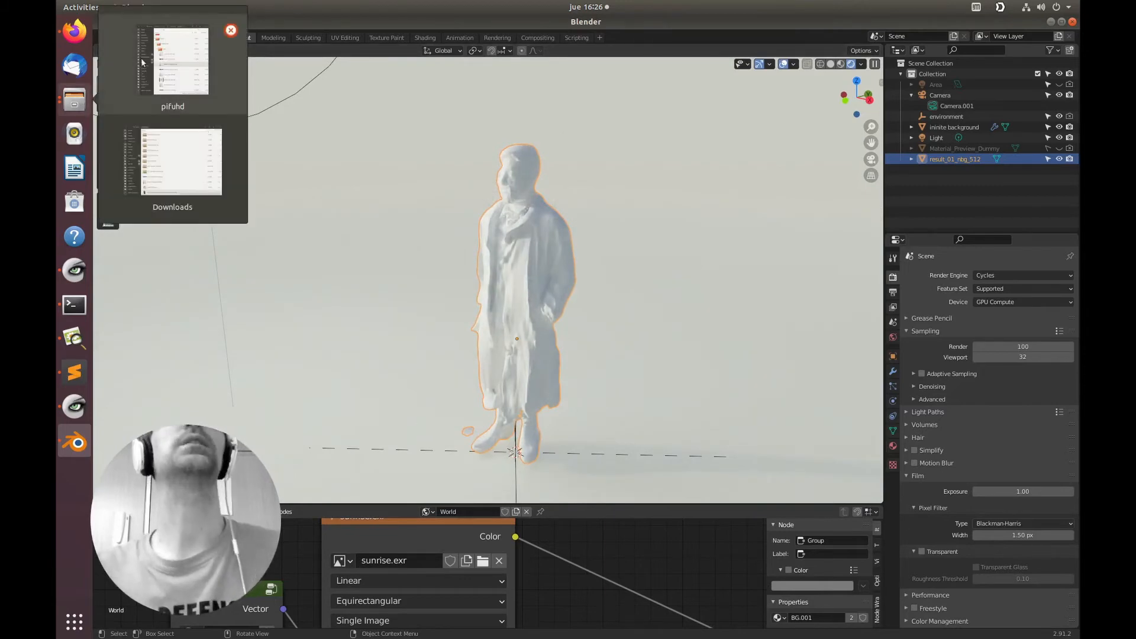
click(173, 65)
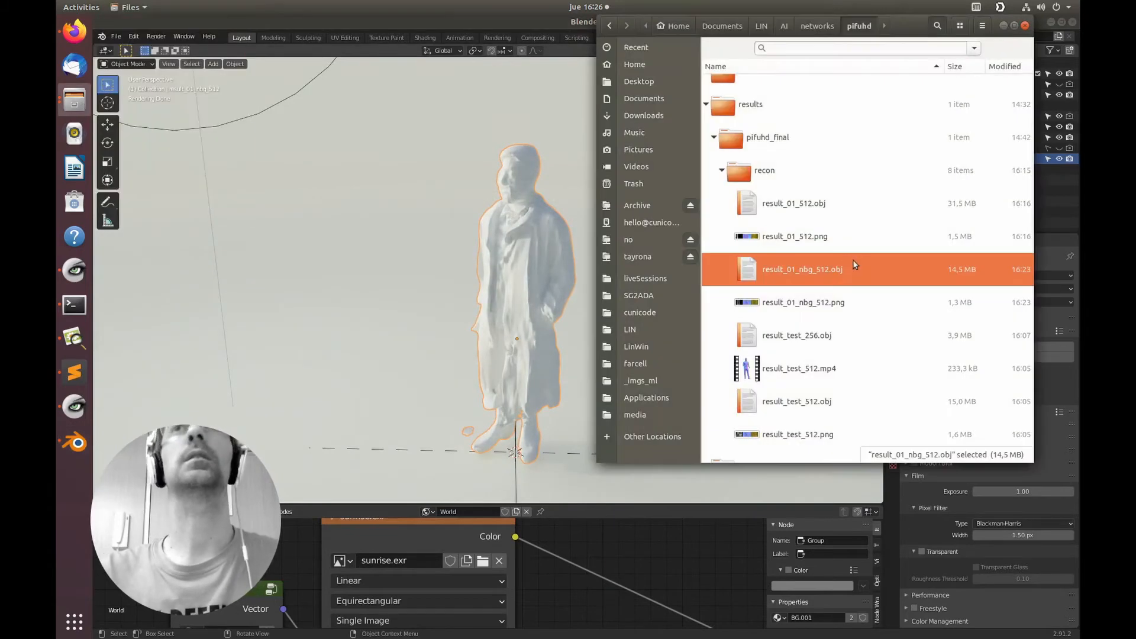
click(797, 236)
double_click(787, 302)
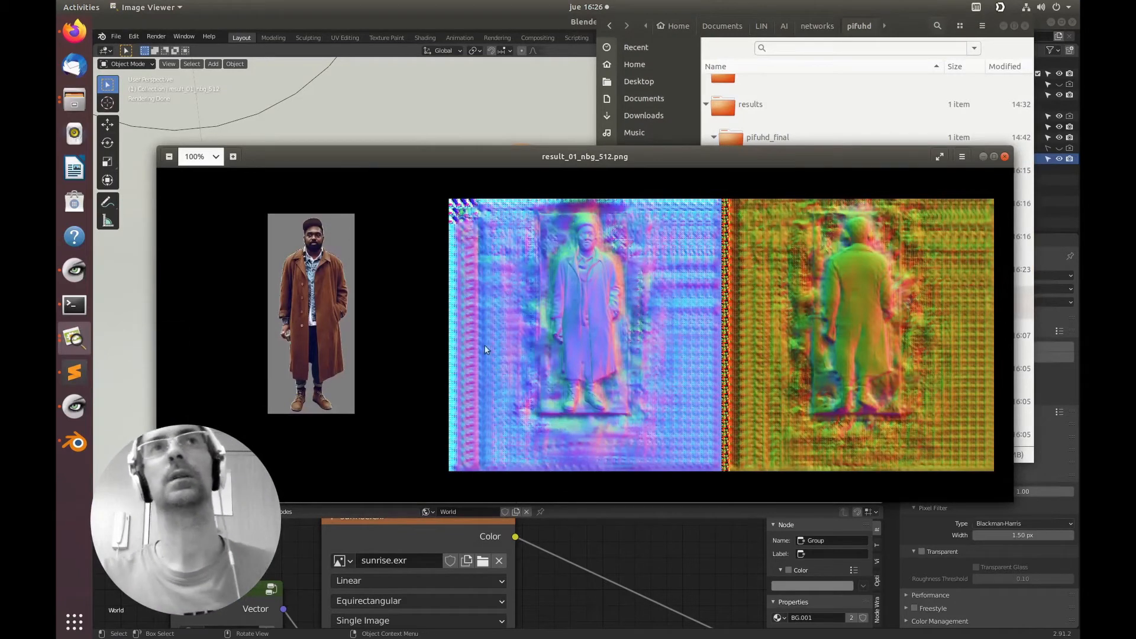
click(1004, 157)
Check the pixel dimensions of result_01_nbg_512.png in its file properties.
right_click(800, 304)
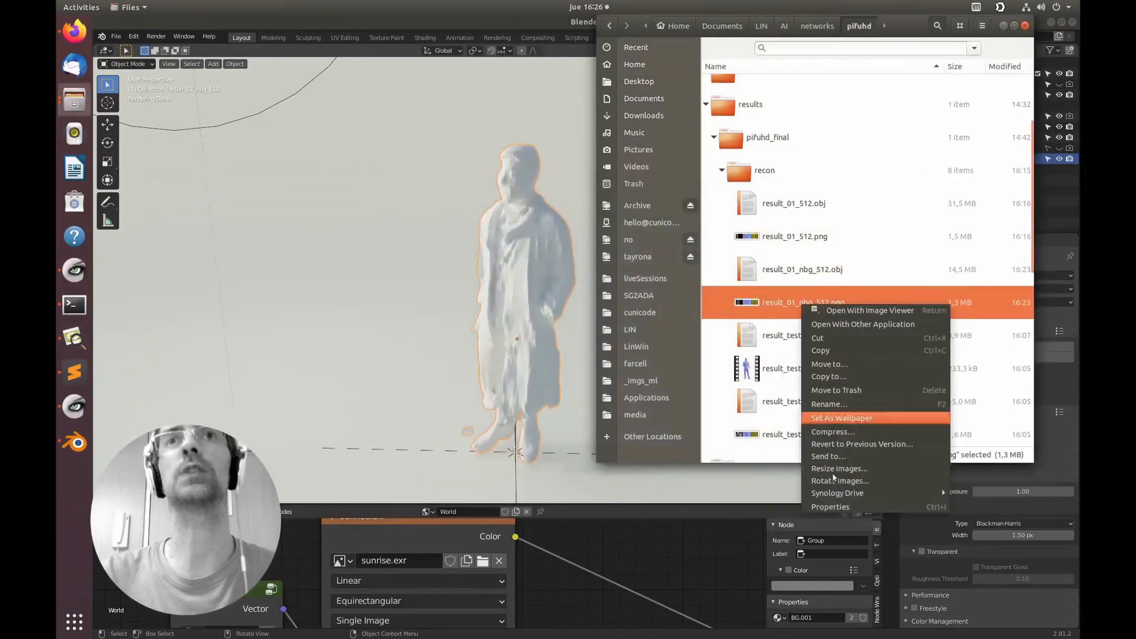
click(838, 507)
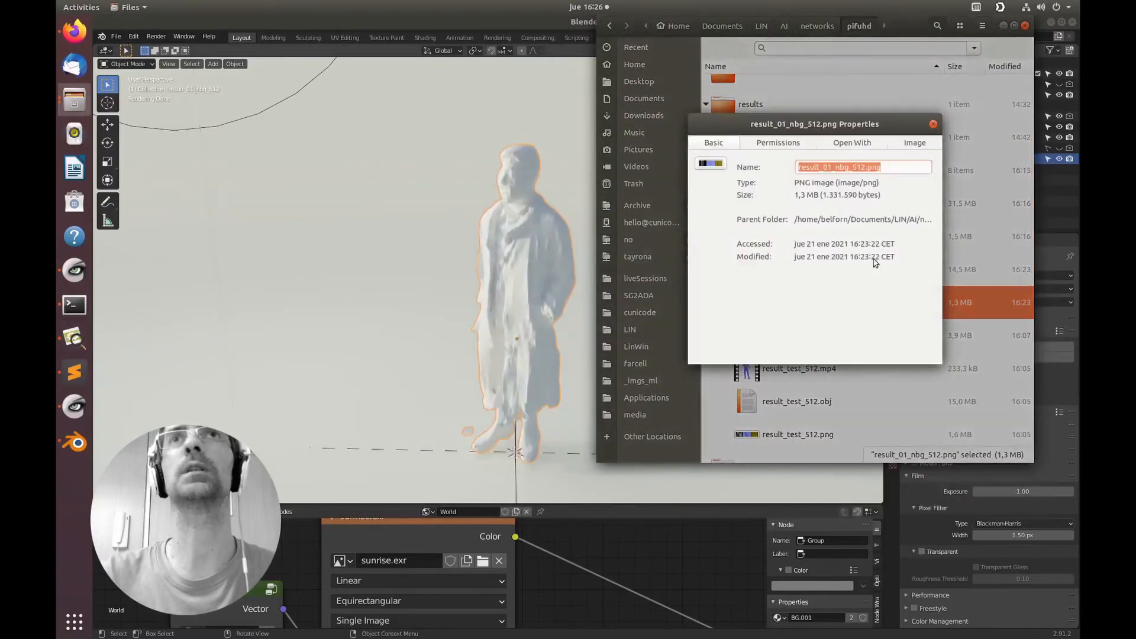
click(909, 145)
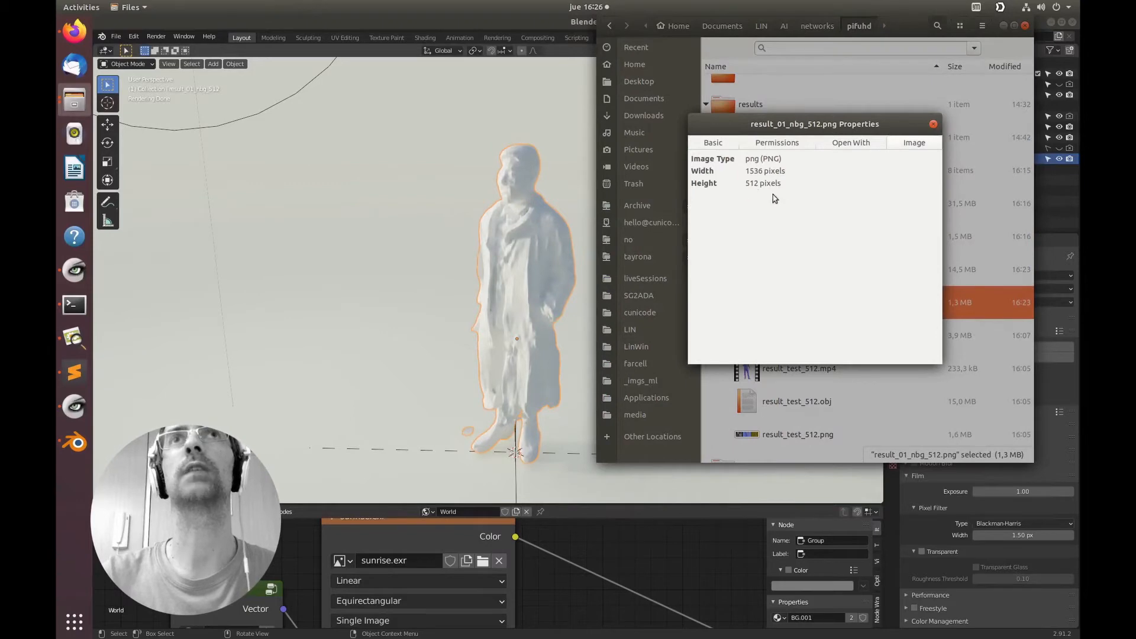
click(933, 124)
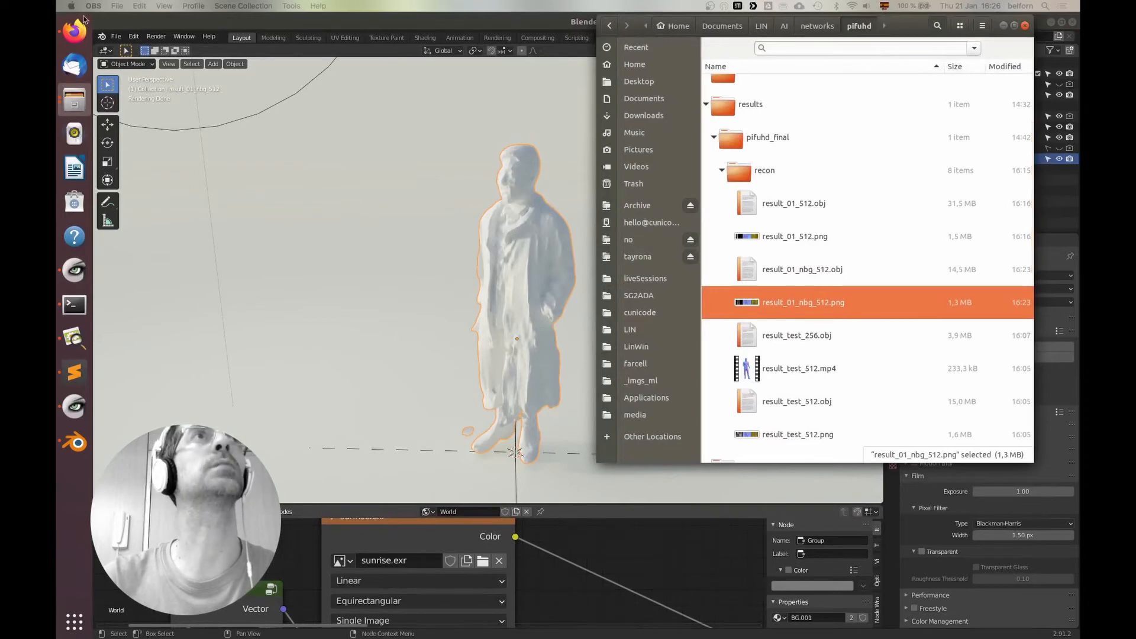
click(78, 41)
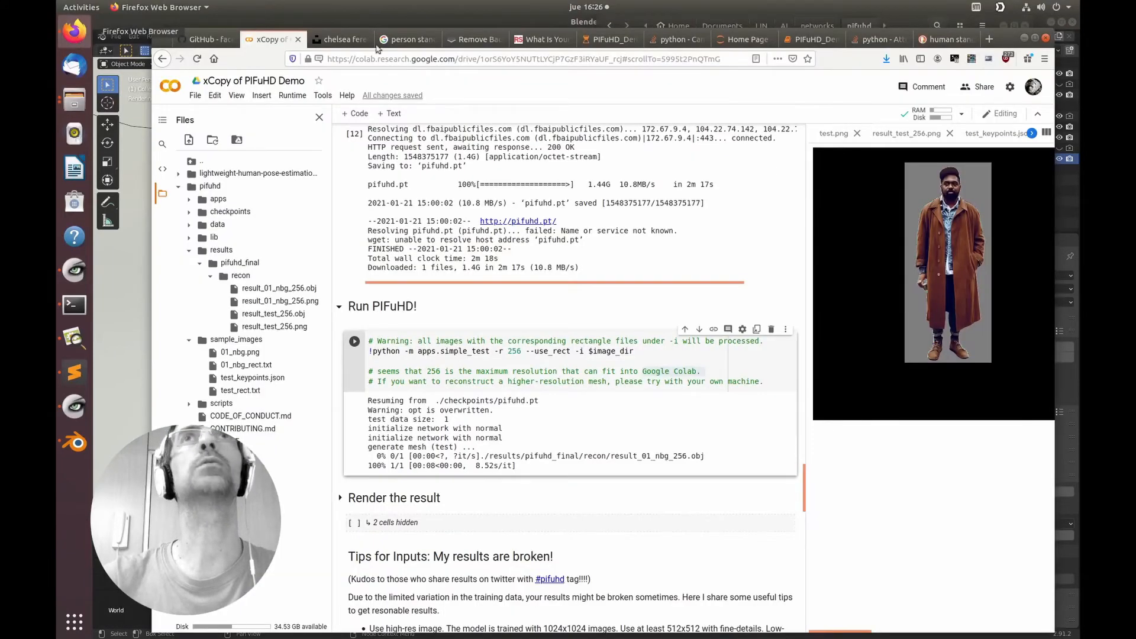
click(535, 41)
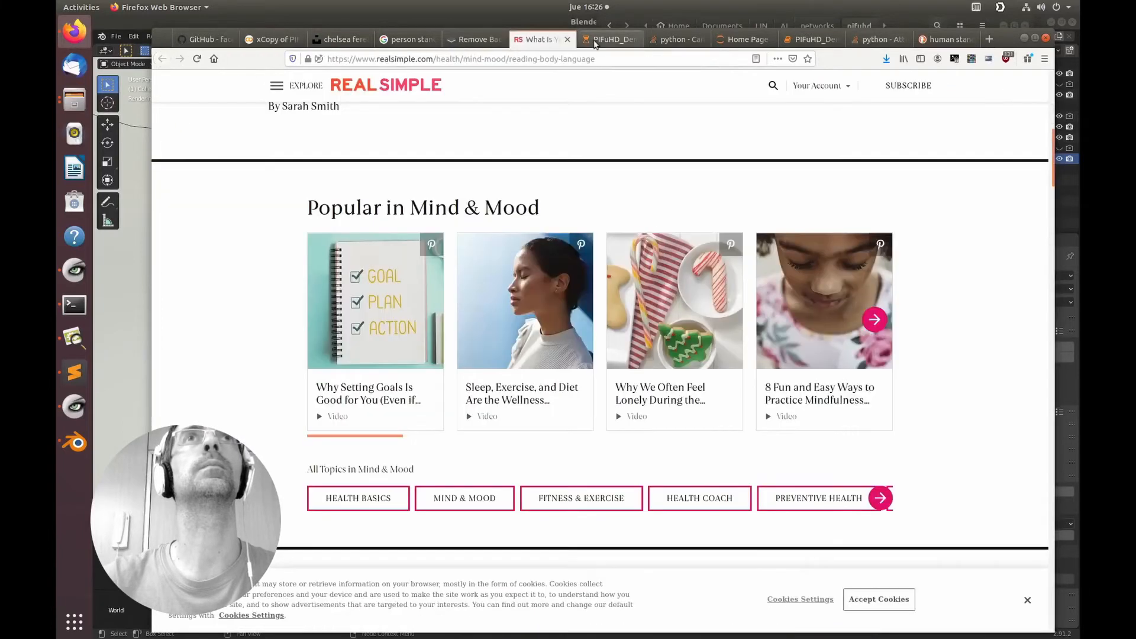
click(605, 42)
click(926, 40)
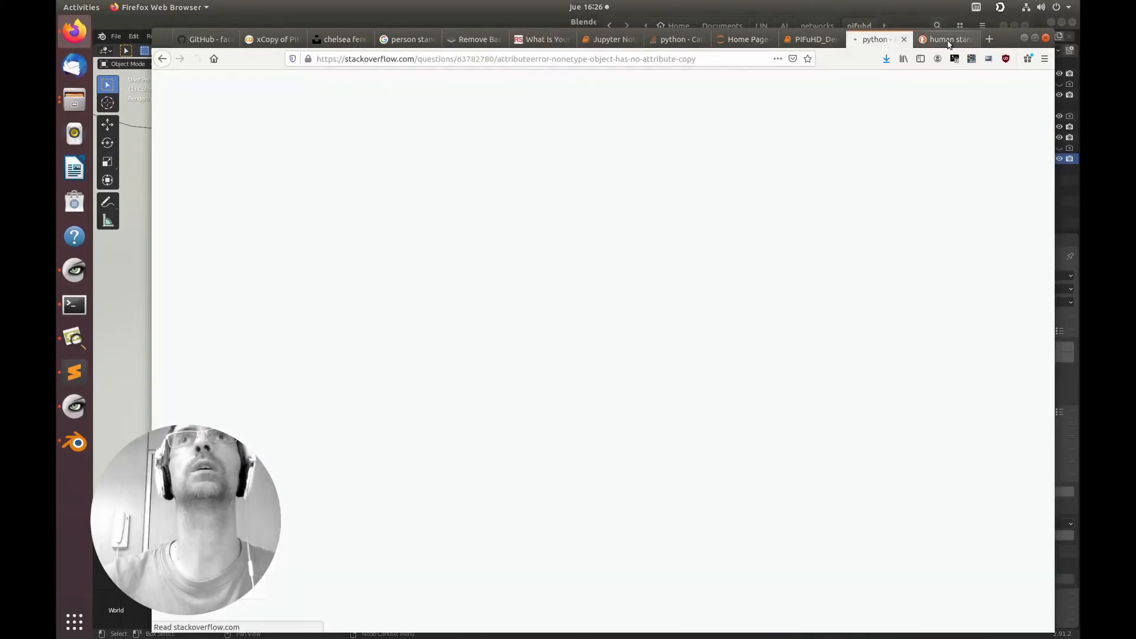
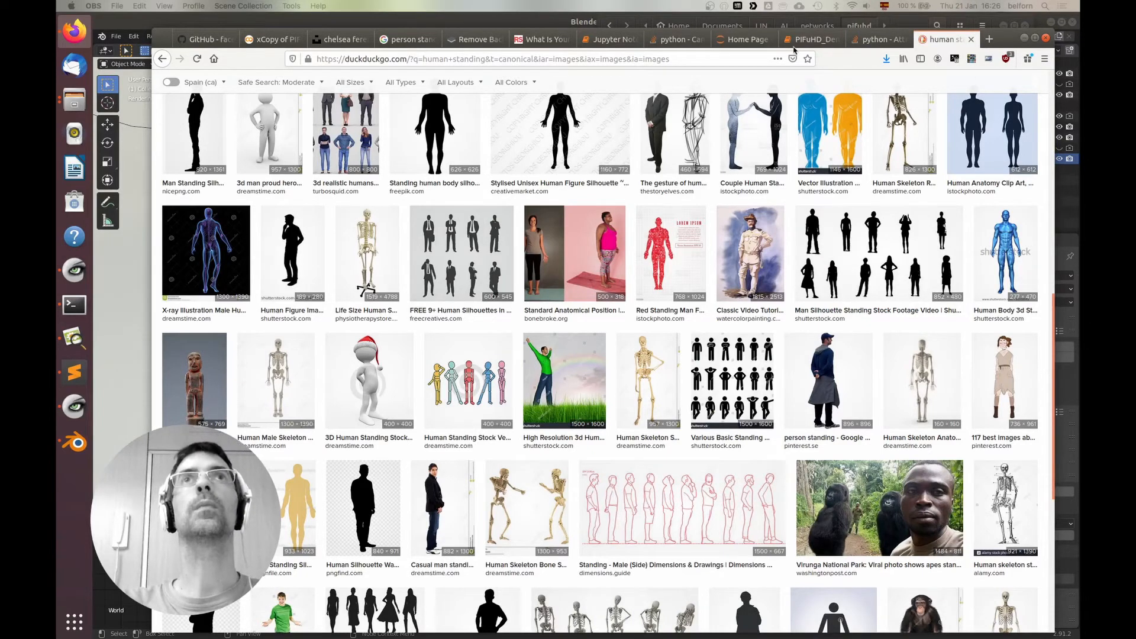
click(755, 67)
key(ctrl+t)
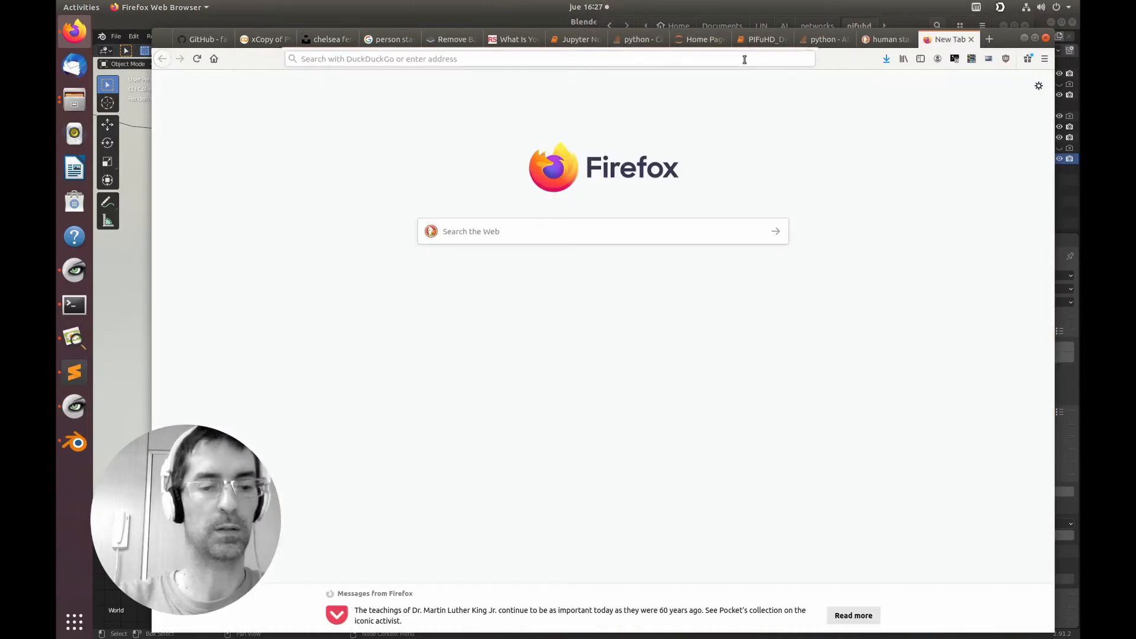
key(super+v)
click(357, 69)
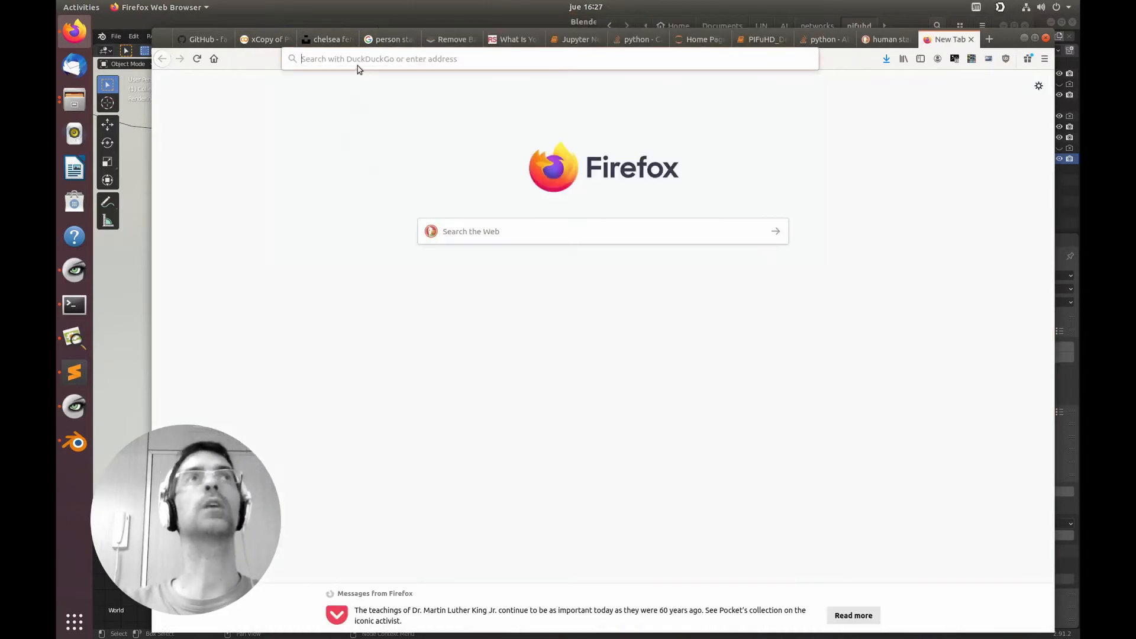
key(super+v)
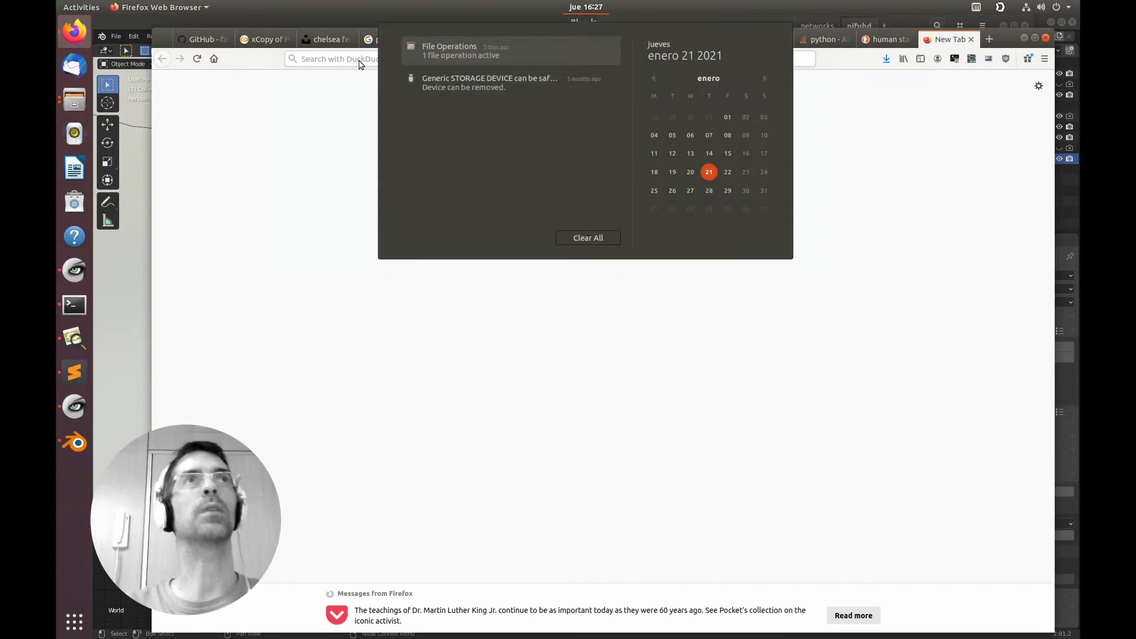
key(super+v)
text(https://www.imgonline.com.ua/eng/cut-photo-into-pieces.php)
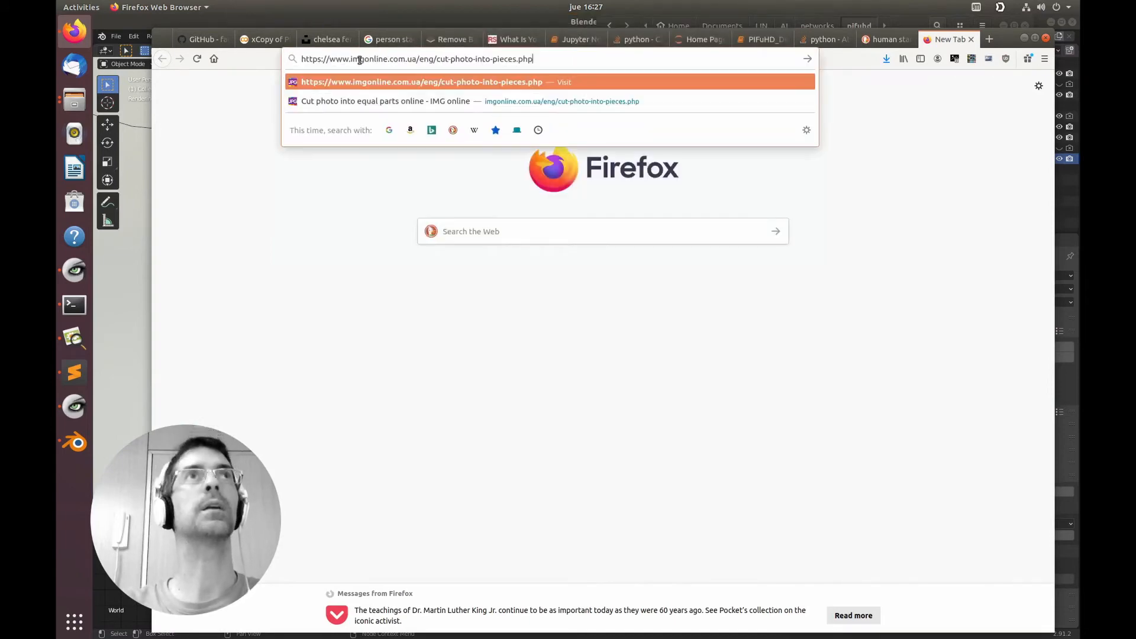
key(Return)
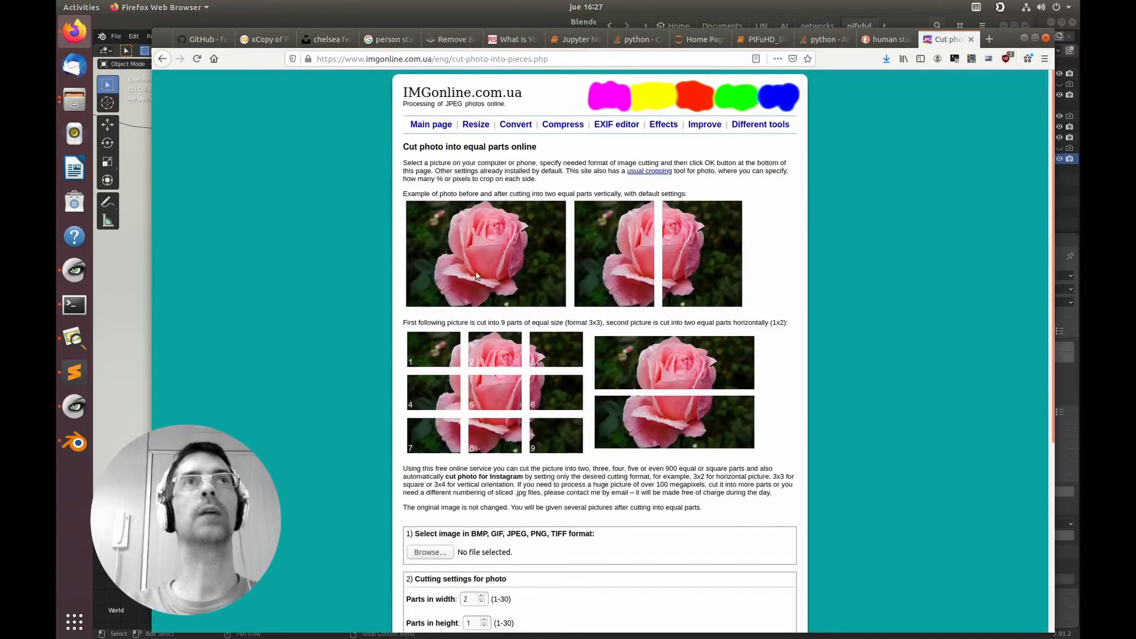
Supply result_01_nbg_512.png from the recon folder as the image to cut on the IMGonline page.
scroll(438, 331, down, 5)
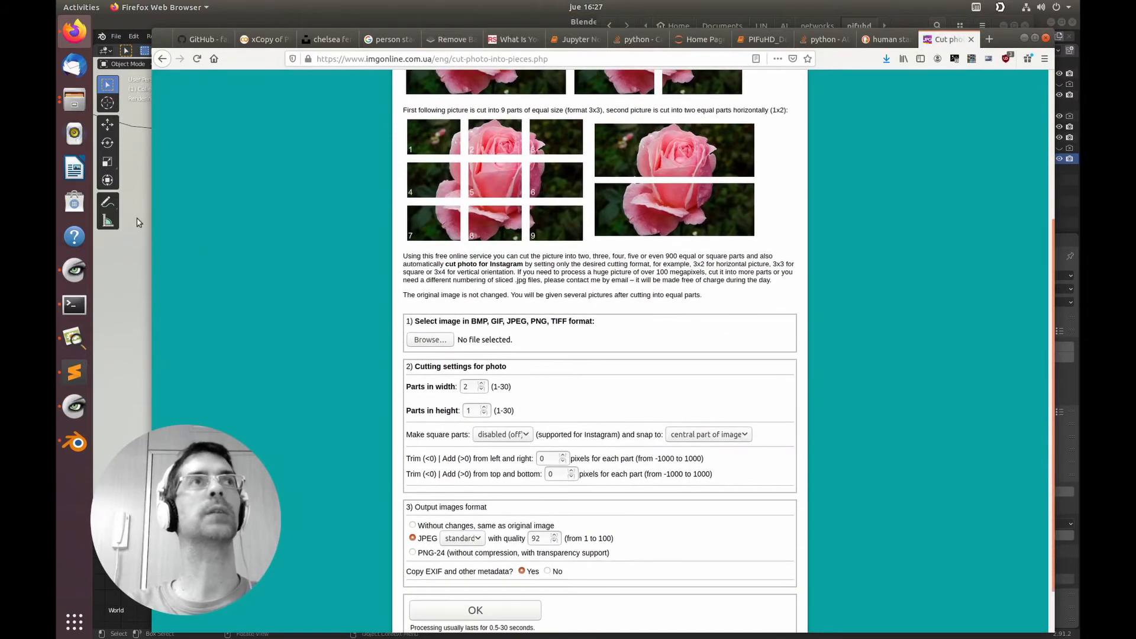
click(72, 102)
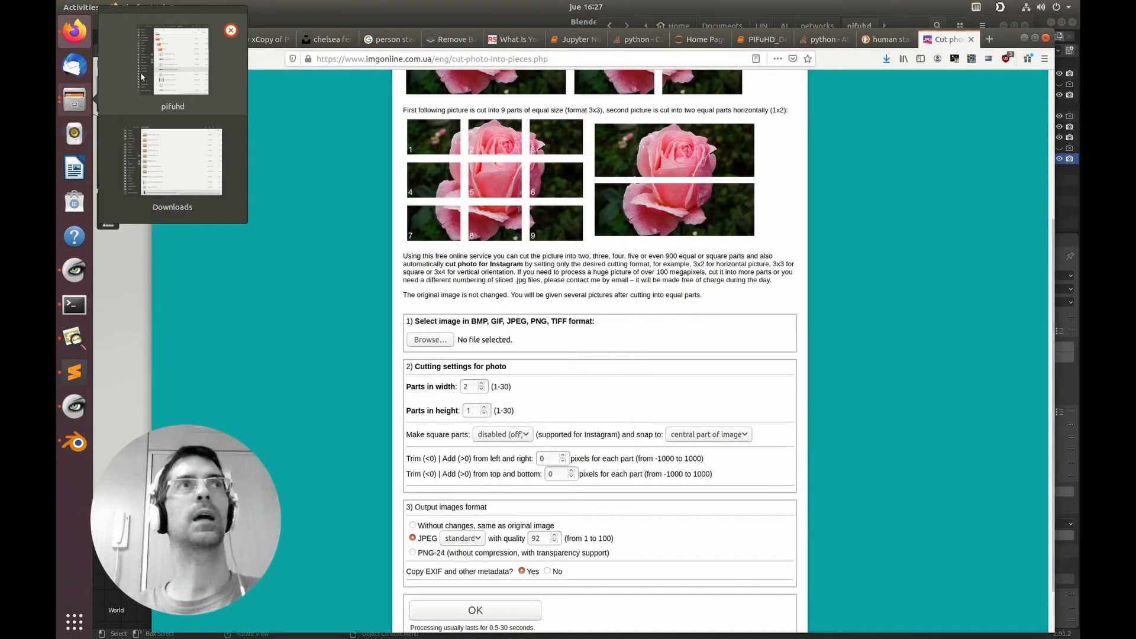
click(175, 71)
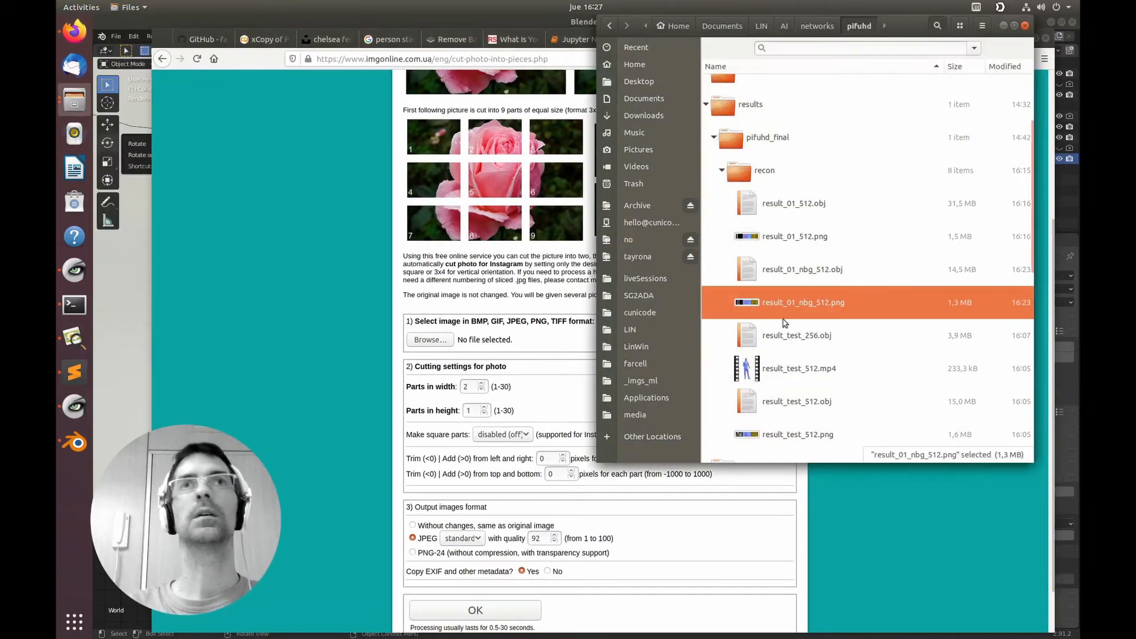
drag(785, 305, 436, 348)
click(363, 365)
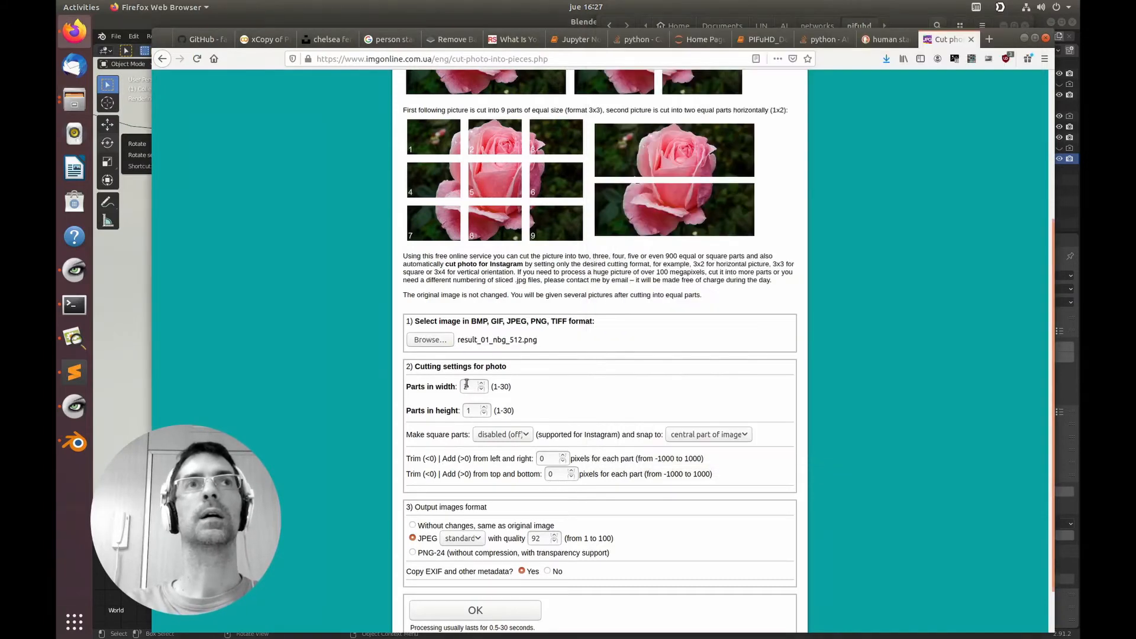
Cut the image into 3 parts in width and 1 in height, with standard JPEG output at quality 92.
text(3)
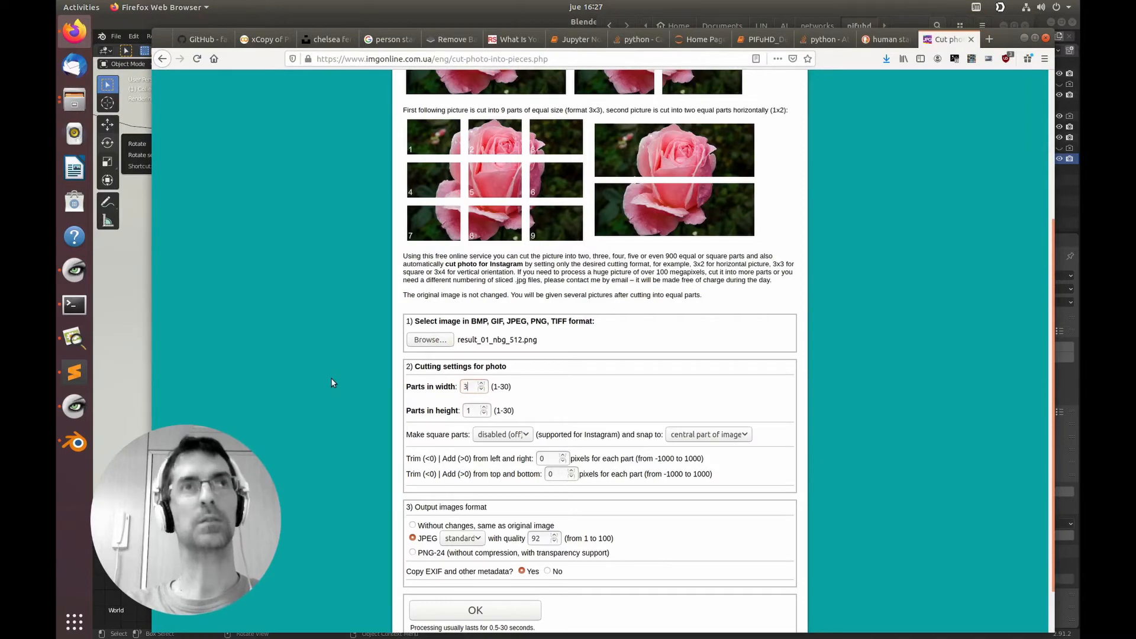
click(472, 410)
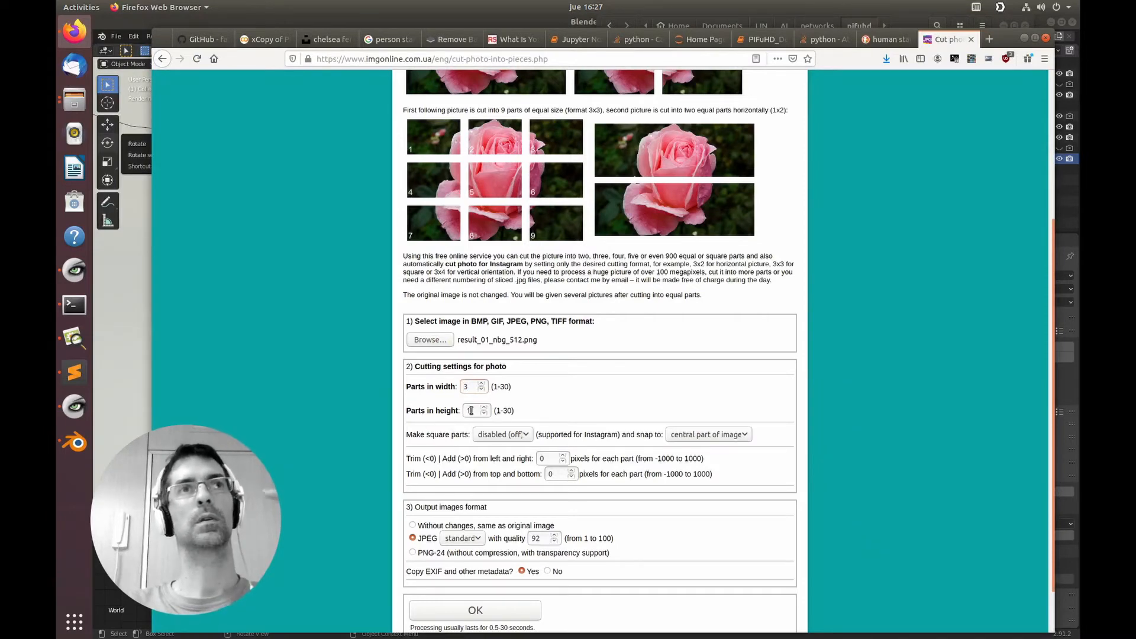
scroll(392, 441, down, 2)
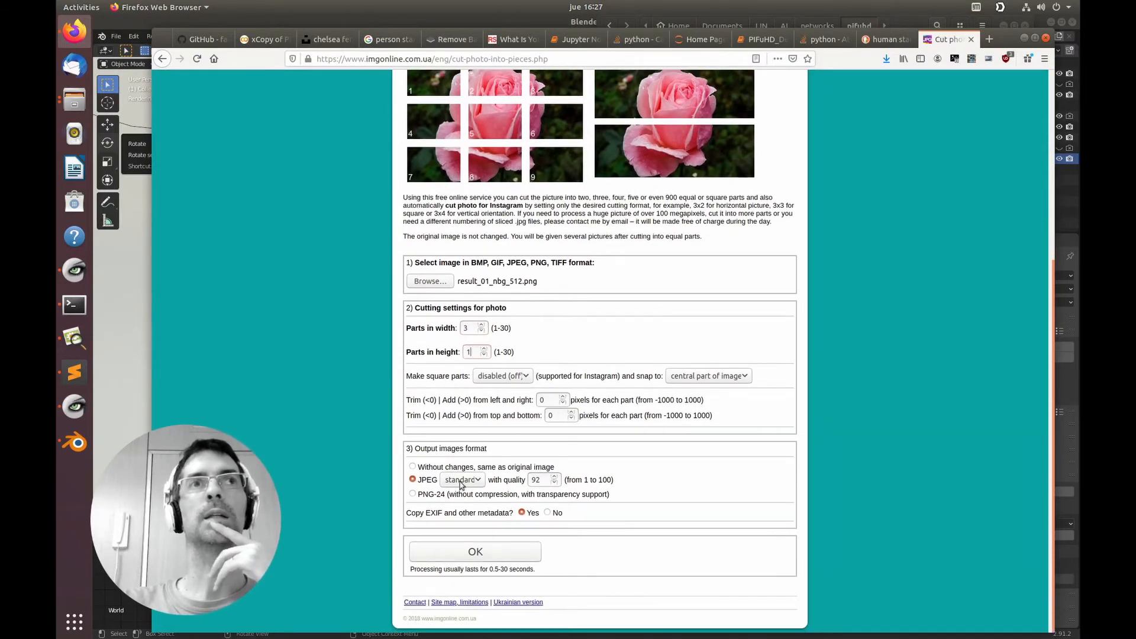
click(483, 553)
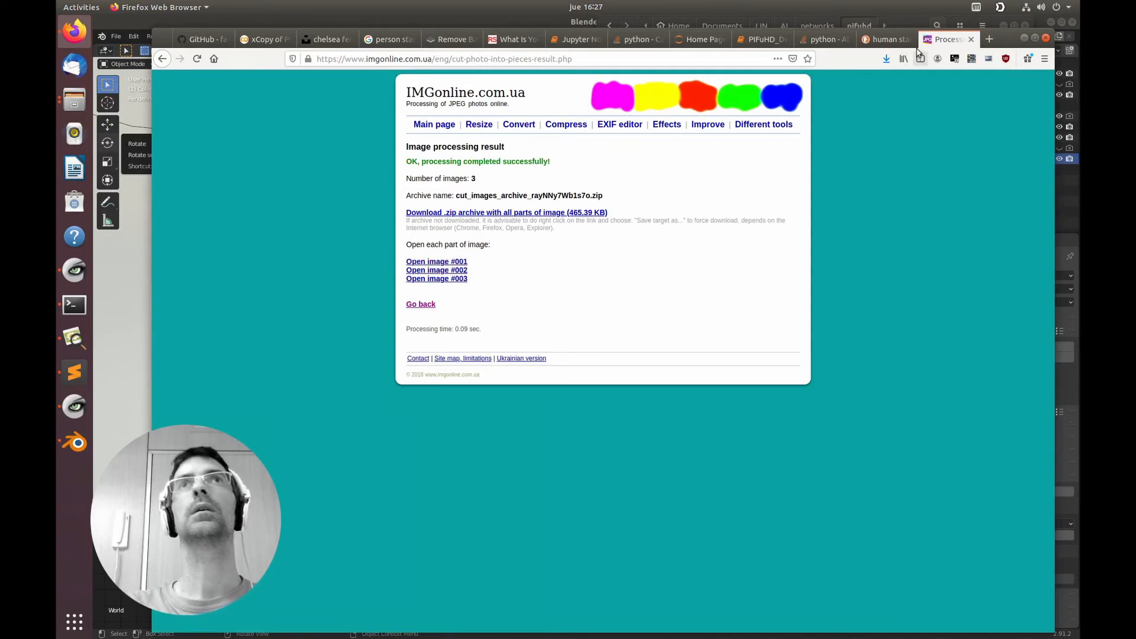
Open the three resulting image parts in separate browser tabs and view each one.
middle_click(441, 261)
middle_click(441, 271)
middle_click(441, 279)
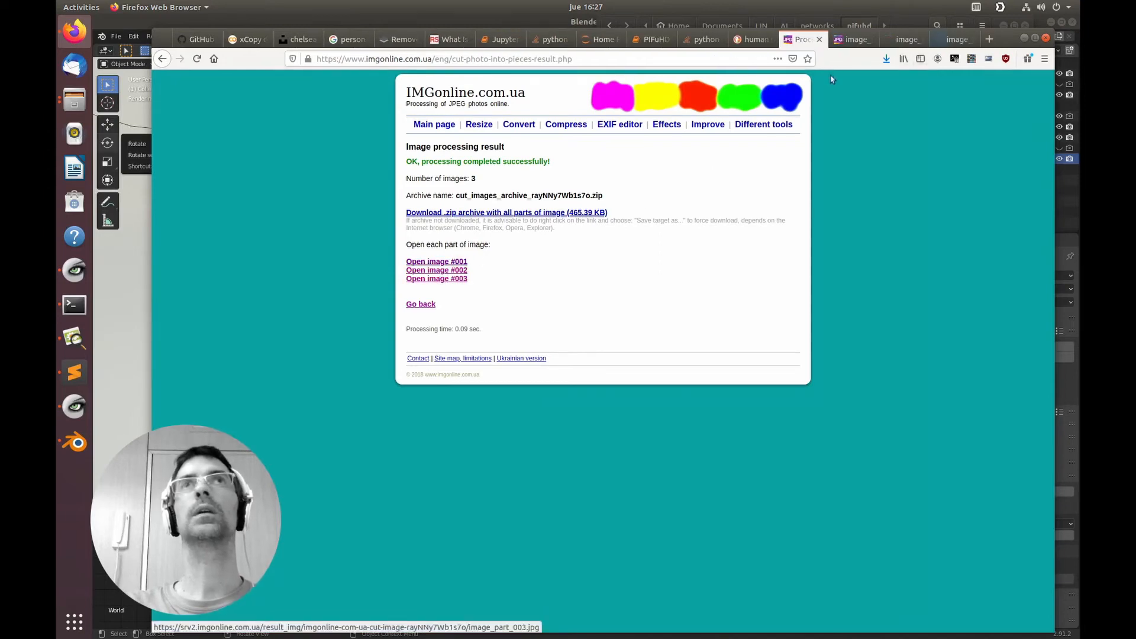
click(852, 39)
click(901, 39)
click(951, 39)
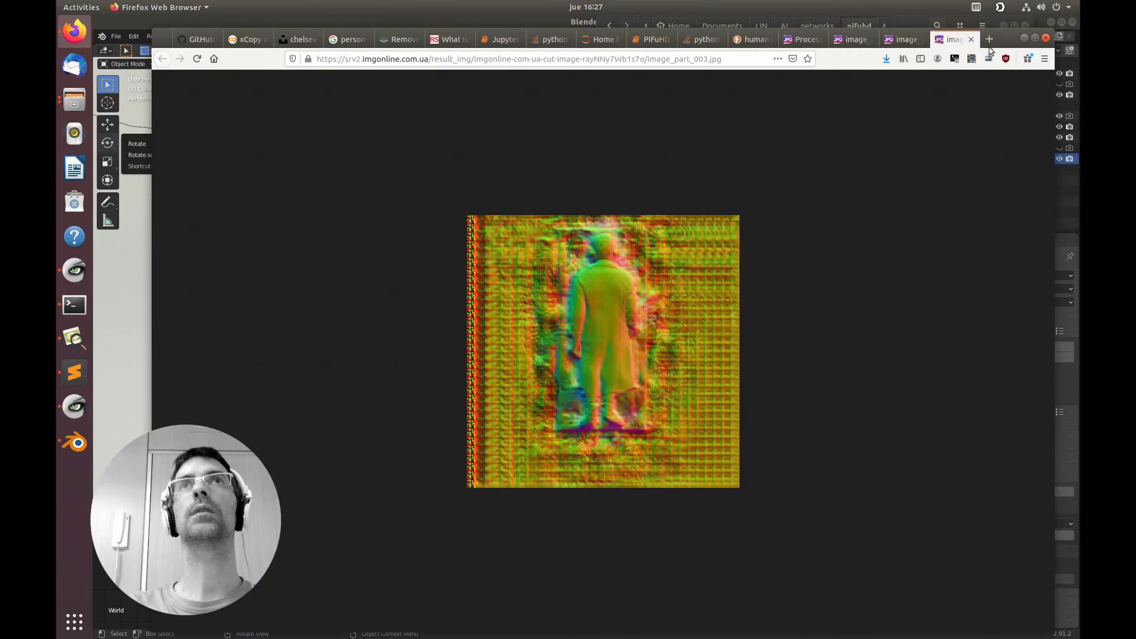
Arrange the browser beside the file manager and save image_part_003.jpg, image_part_002.jpg and image_part_001.jpg into the recon folder.
drag(1011, 43, 750, 43)
drag(876, 203, 503, 335)
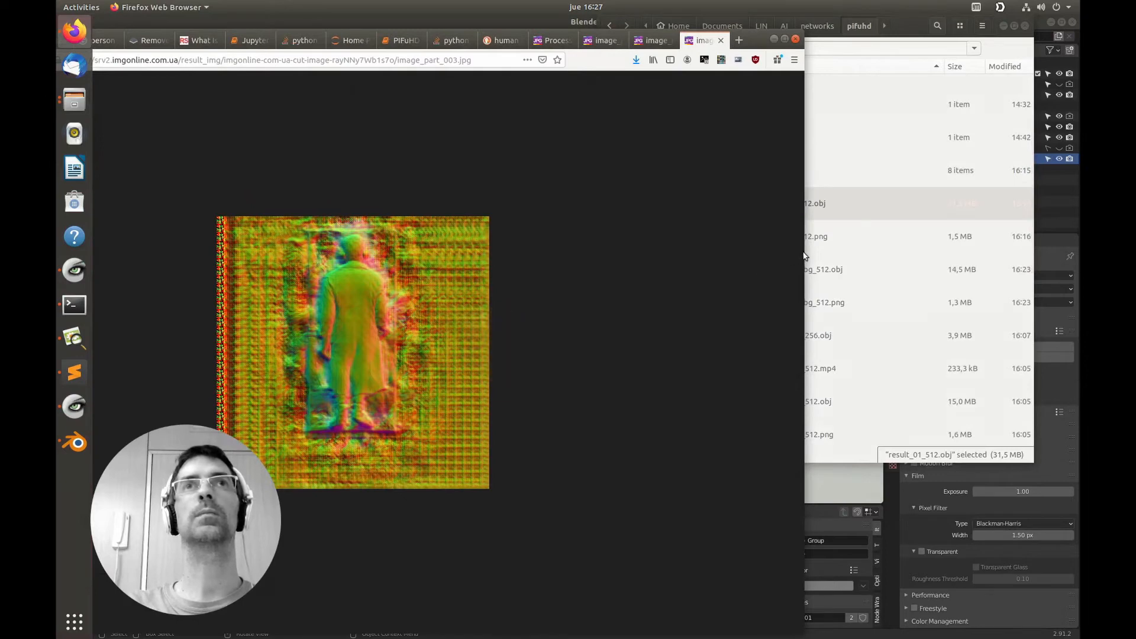
drag(799, 251, 641, 265)
drag(309, 352, 747, 175)
click(504, 43)
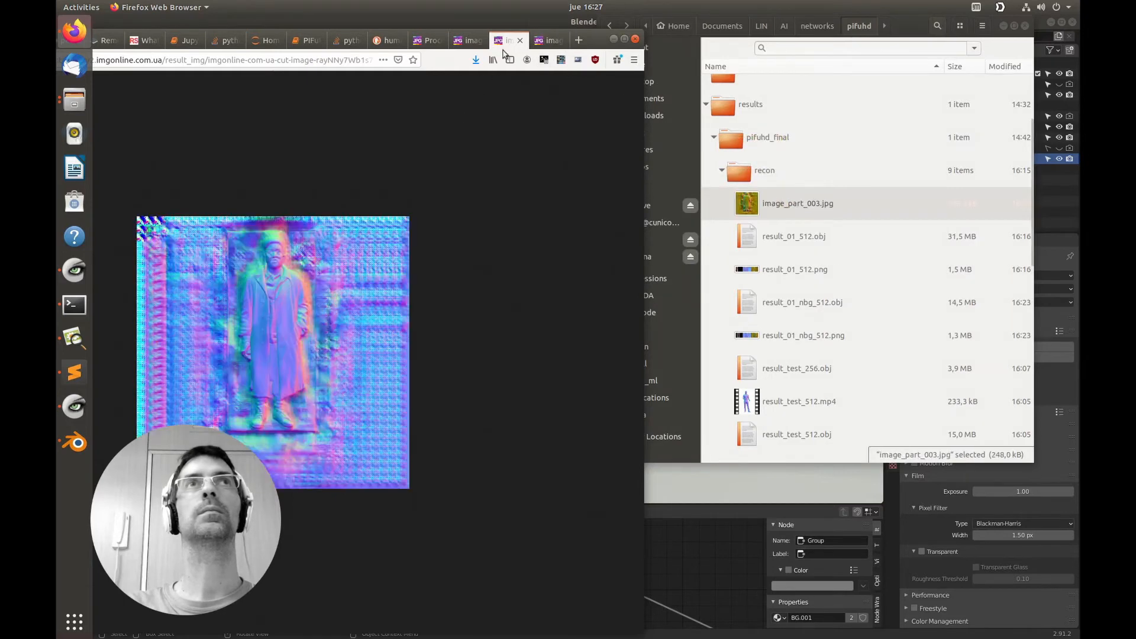
drag(325, 282, 746, 172)
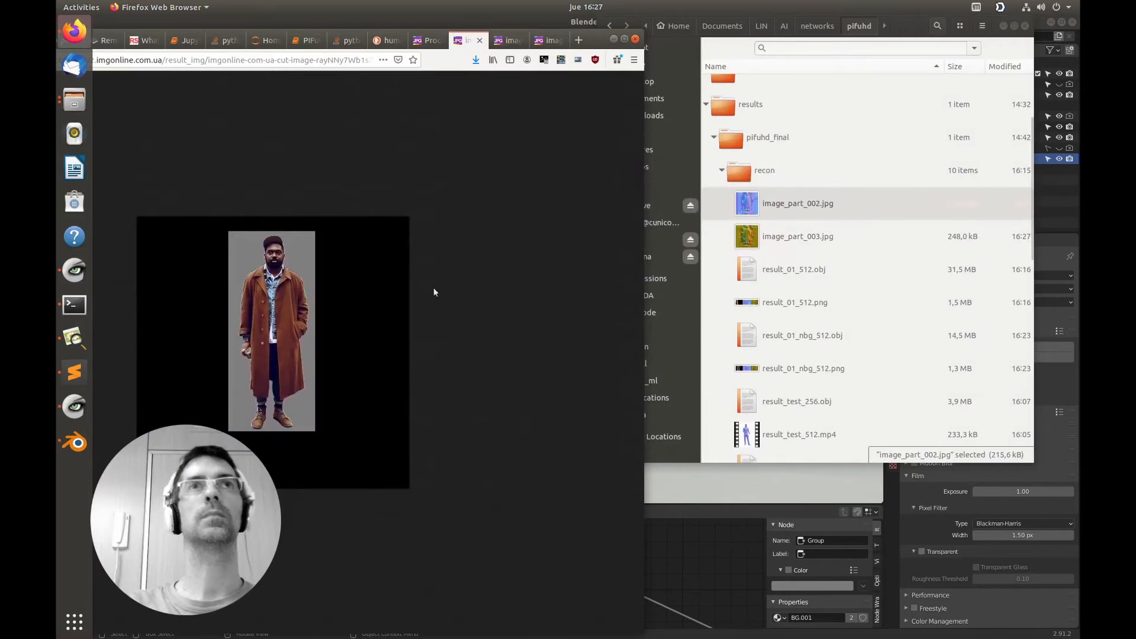
drag(434, 292, 746, 175)
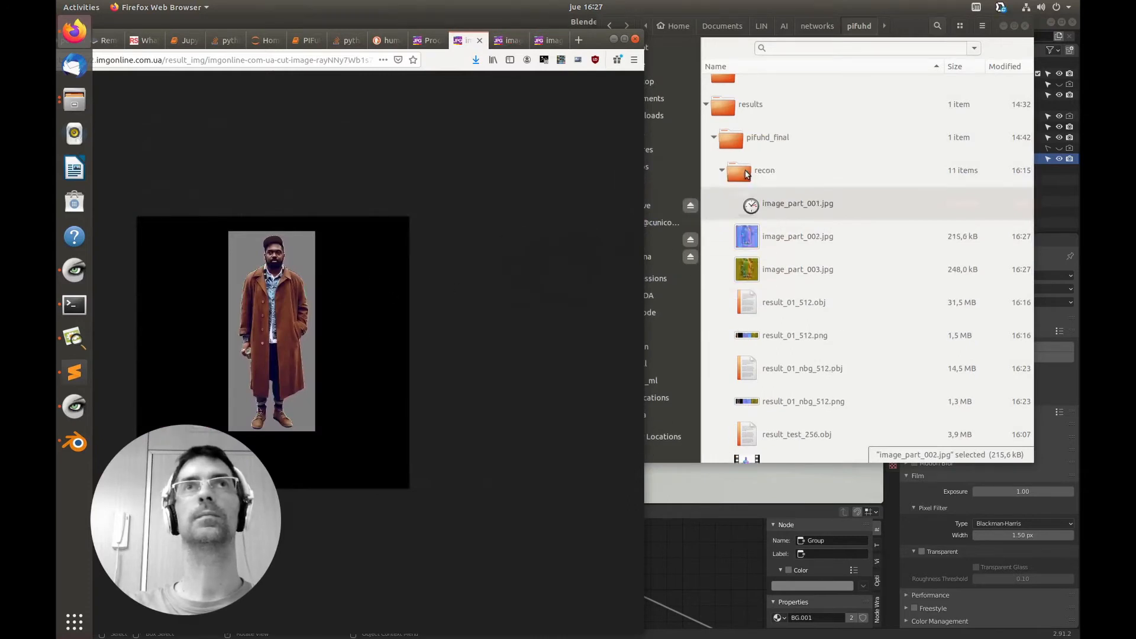
Switch to Blender and bring up the result_01_nbg_512 figure in the UV Editing workspace, seen in front orthographic view.
click(746, 175)
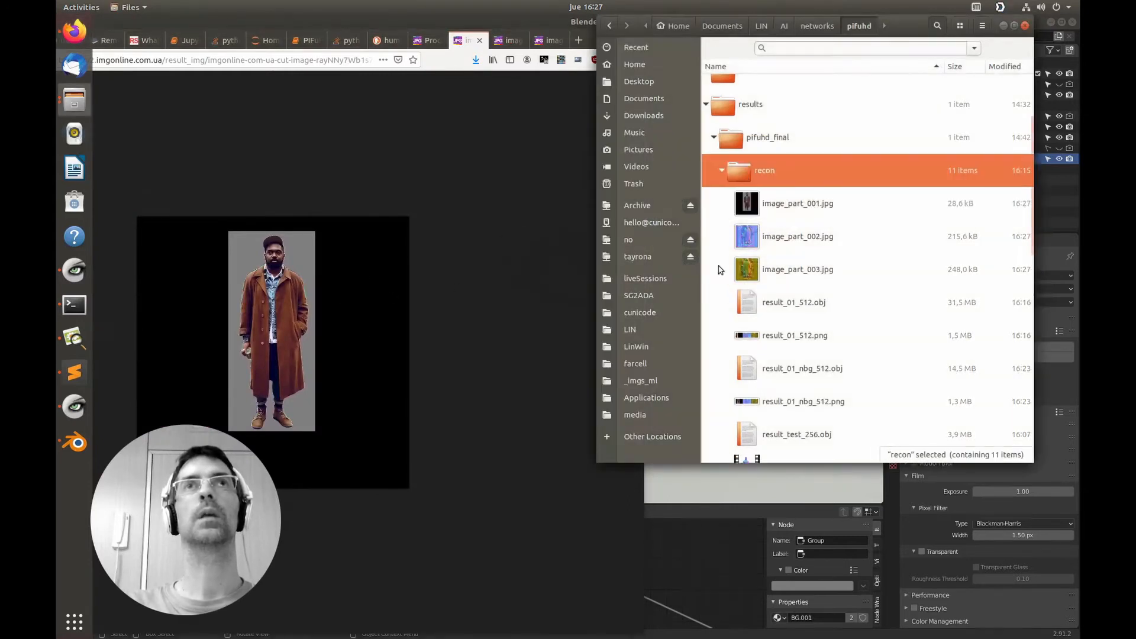
click(465, 127)
click(78, 104)
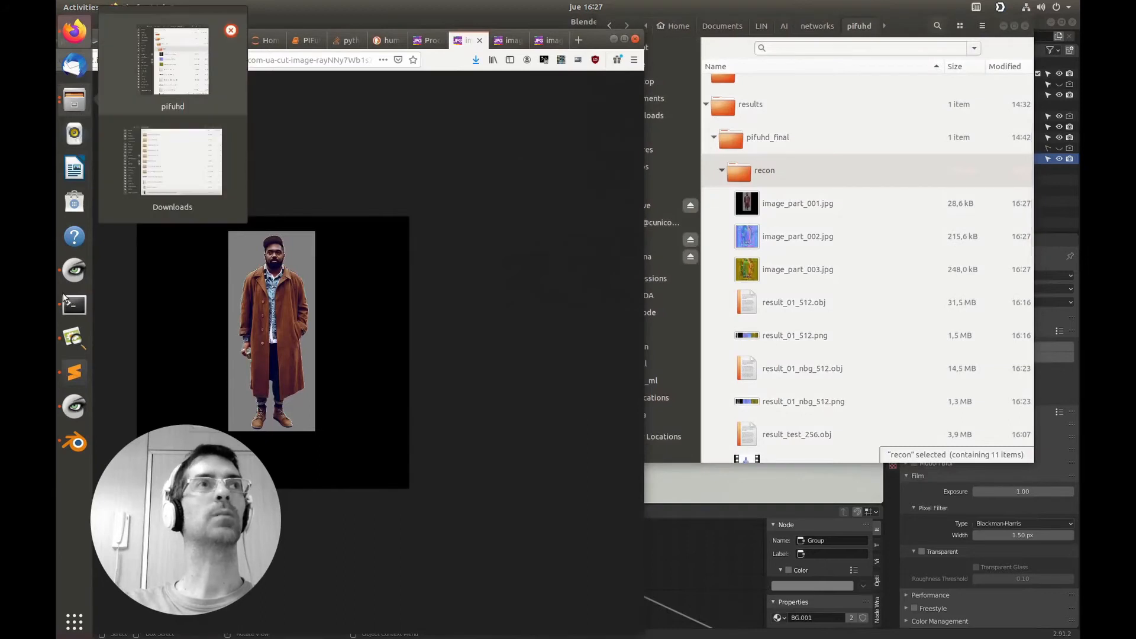
click(74, 443)
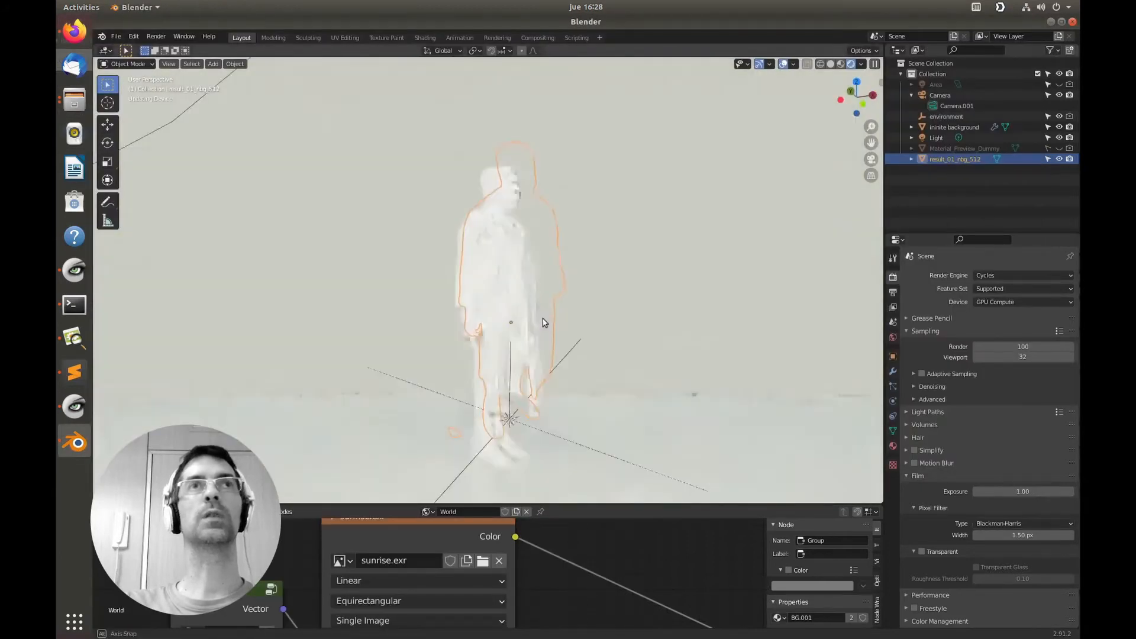
mouse_move(545, 322)
middle_down()
mouse_move(525, 309)
mouse_move(515, 261)
middle_up()
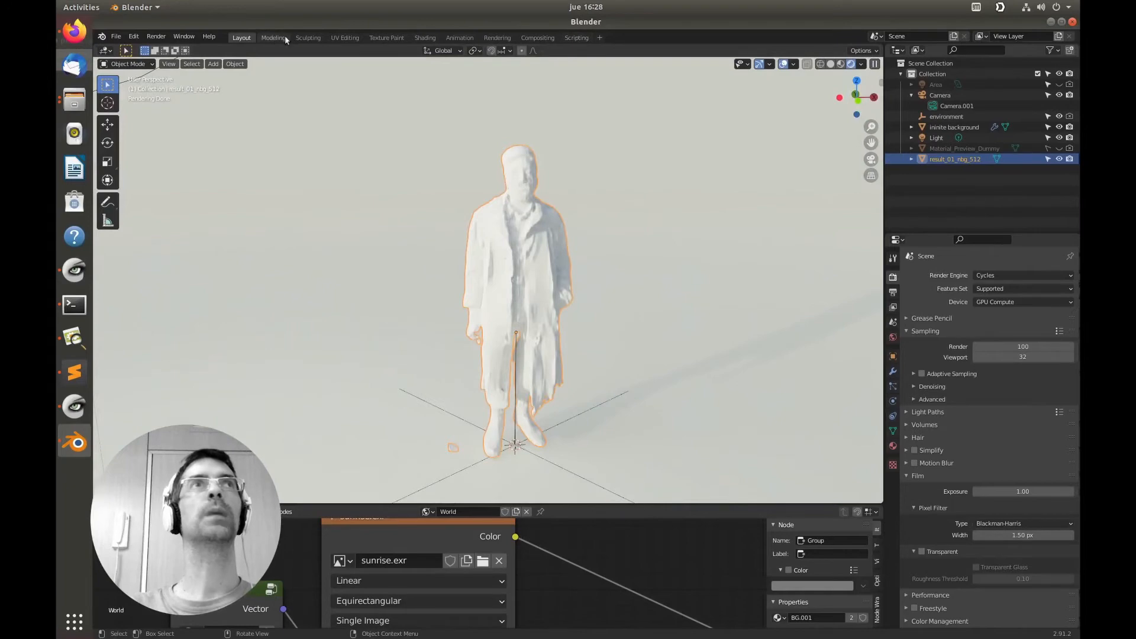
click(345, 37)
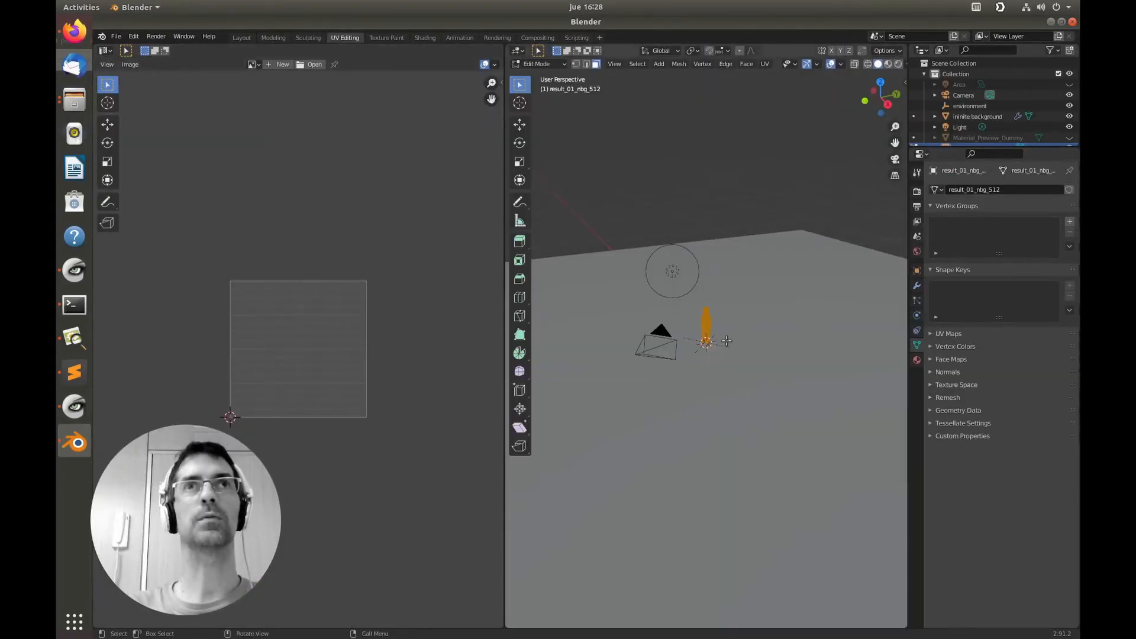
key(KP_1)
scroll(710, 314, up, 10)
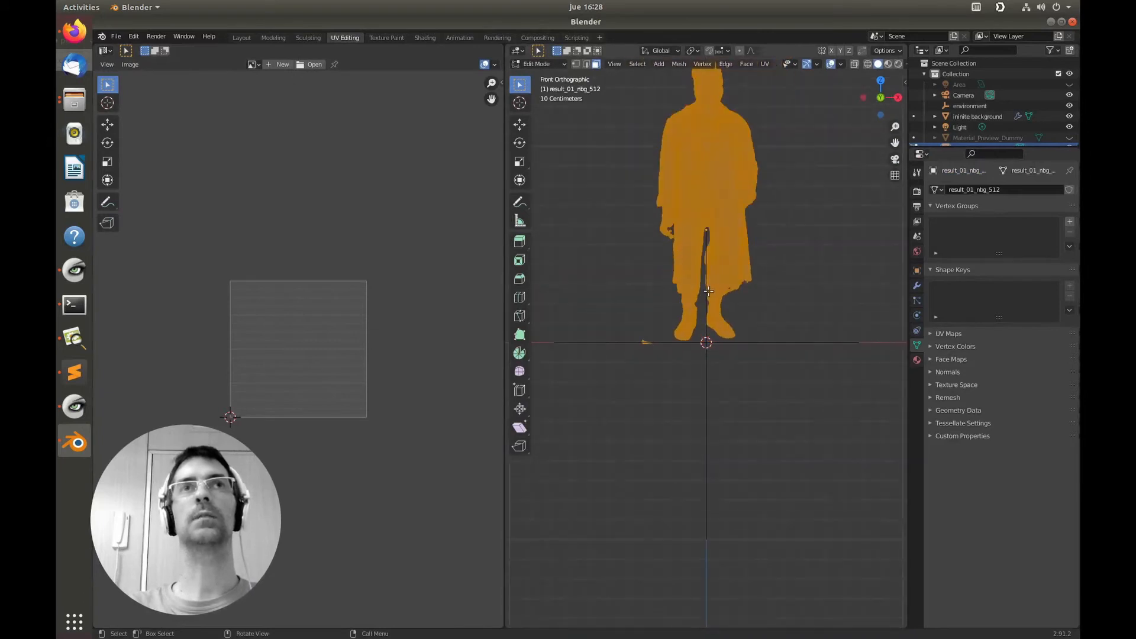
shift+middle_drag(706, 300, 717, 352)
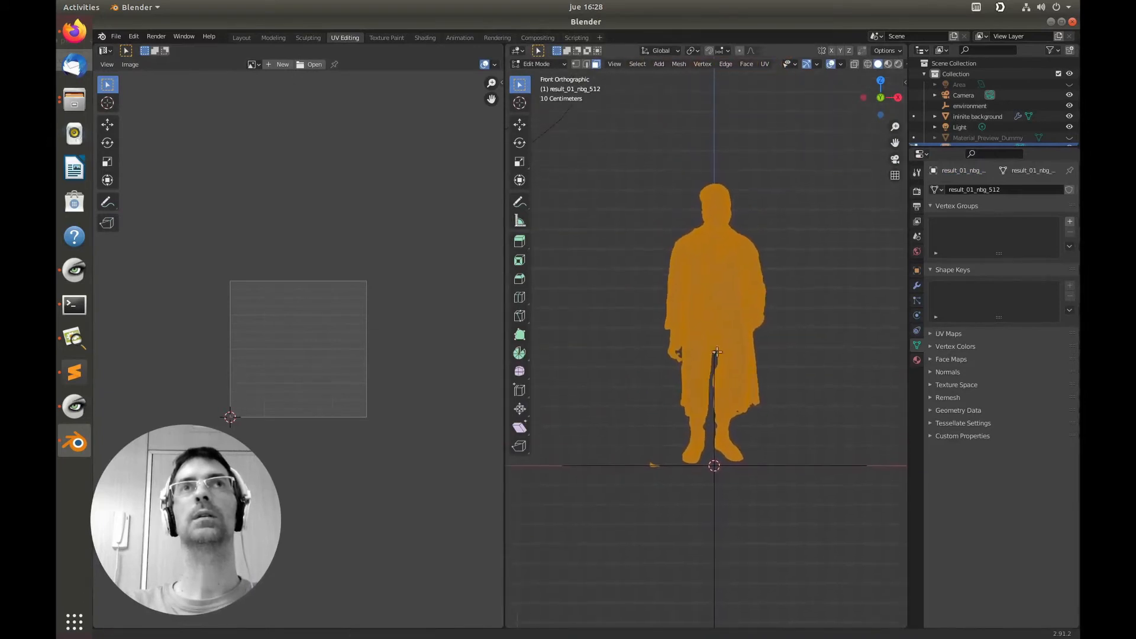
Load image_part_001.jpg from the recon folder as the image shown behind the figure's UVs.
click(305, 65)
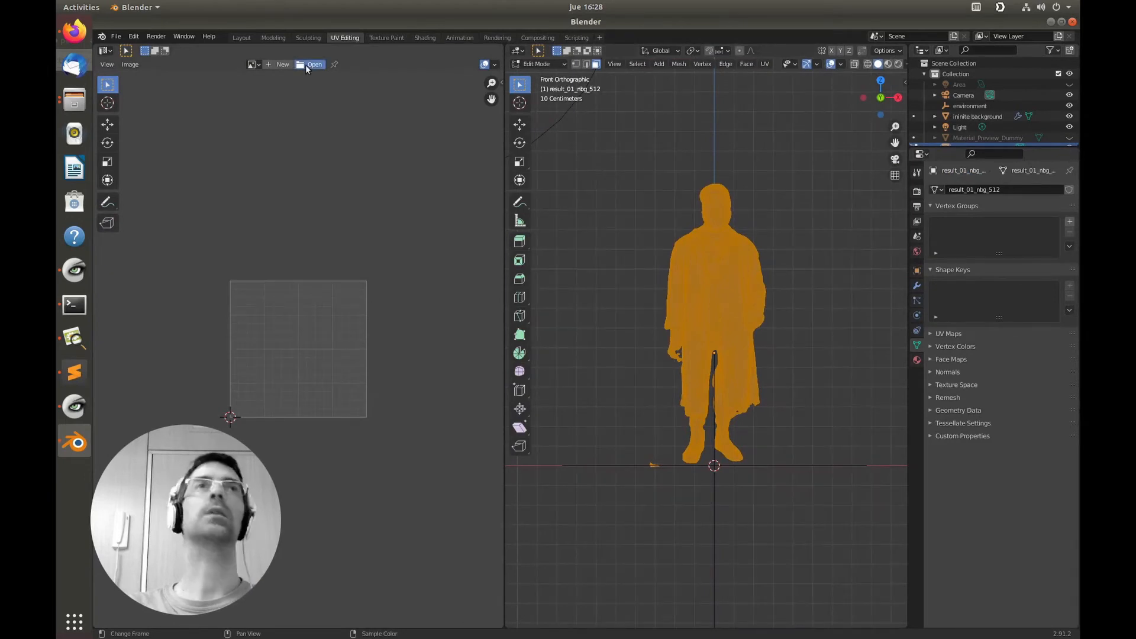
click(74, 99)
click(153, 72)
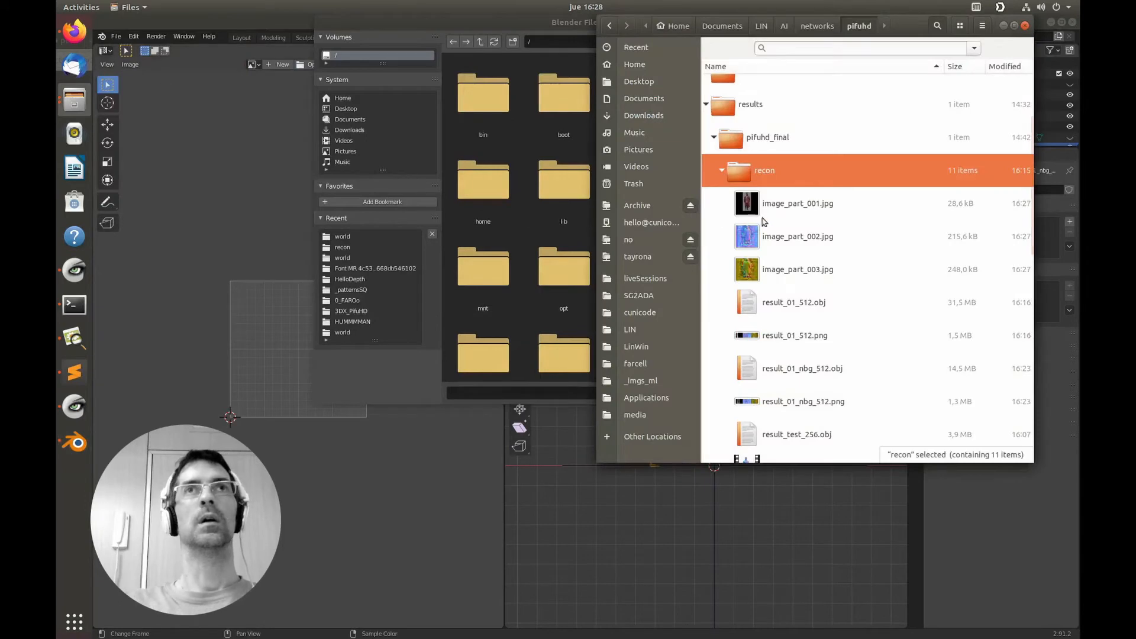
drag(769, 213, 520, 219)
click(511, 359)
click(818, 393)
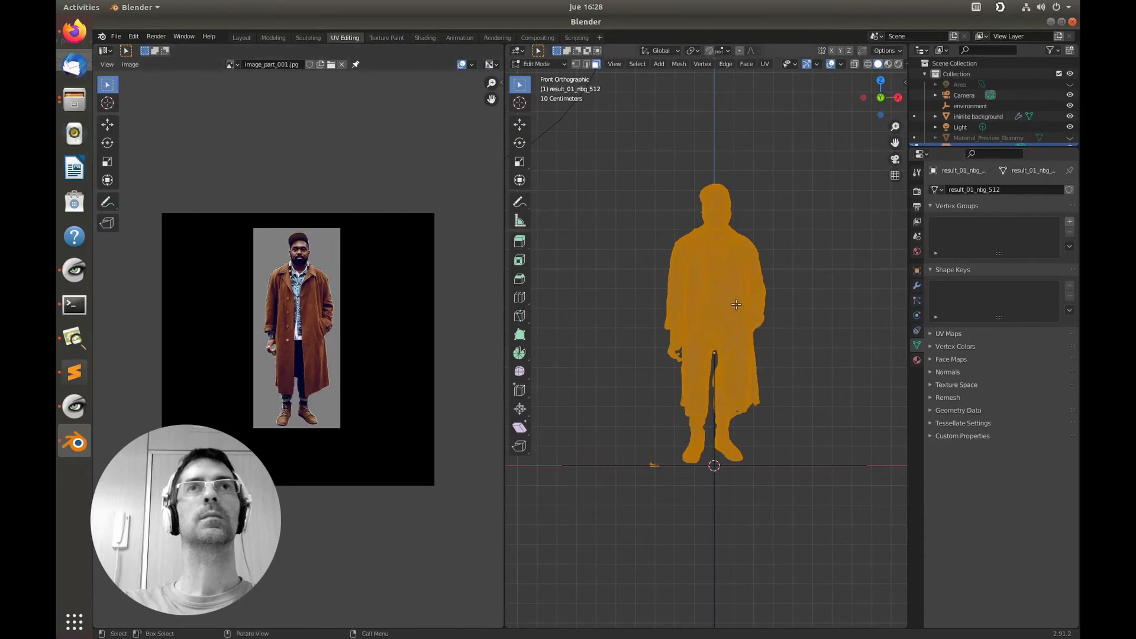
Unwrap the whole figure mesh with Project from View, using the front orthographic view.
scroll(734, 295, up, 1)
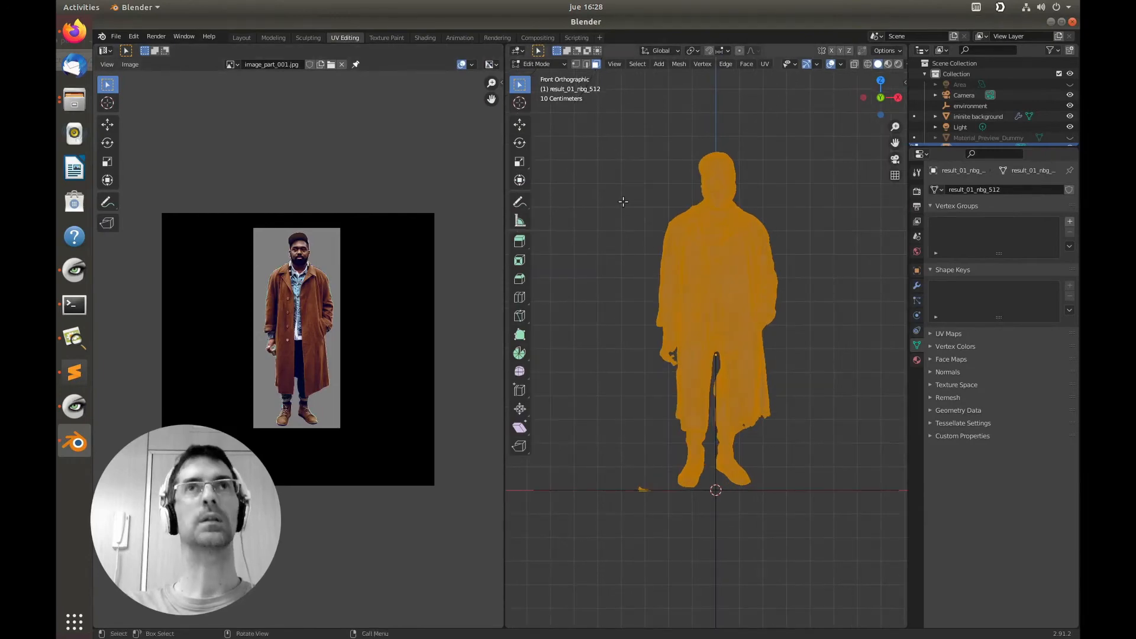
click(765, 63)
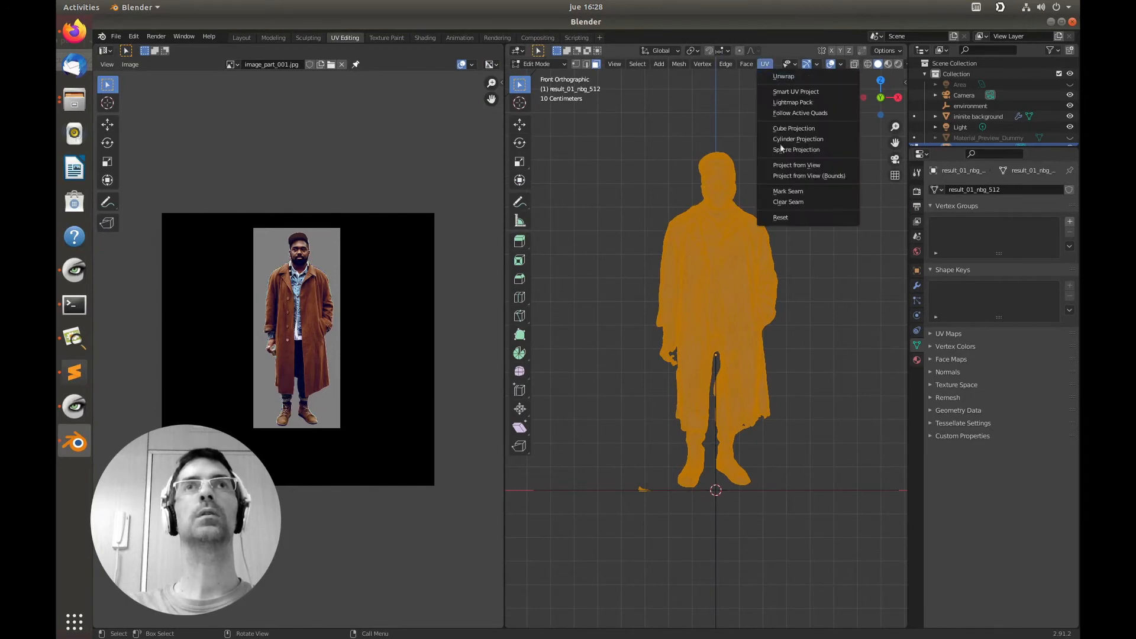
click(827, 166)
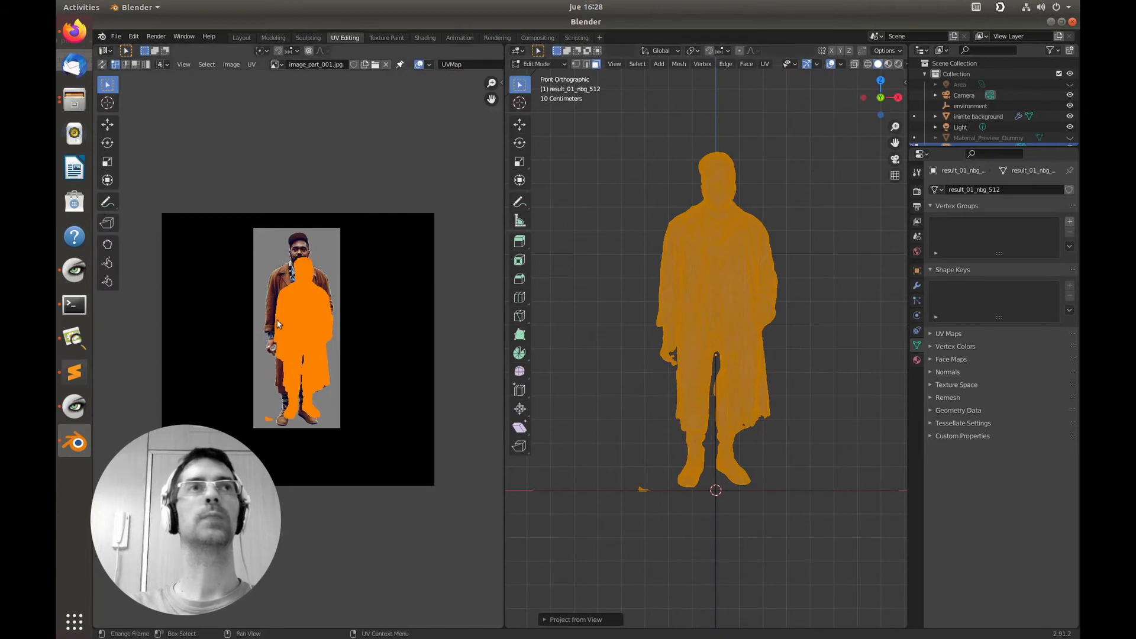
Move the projected UVs onto the man in the photo and scale them up by about 1.22 to match his size.
scroll(287, 314, up, 2)
scroll(287, 315, up, 2)
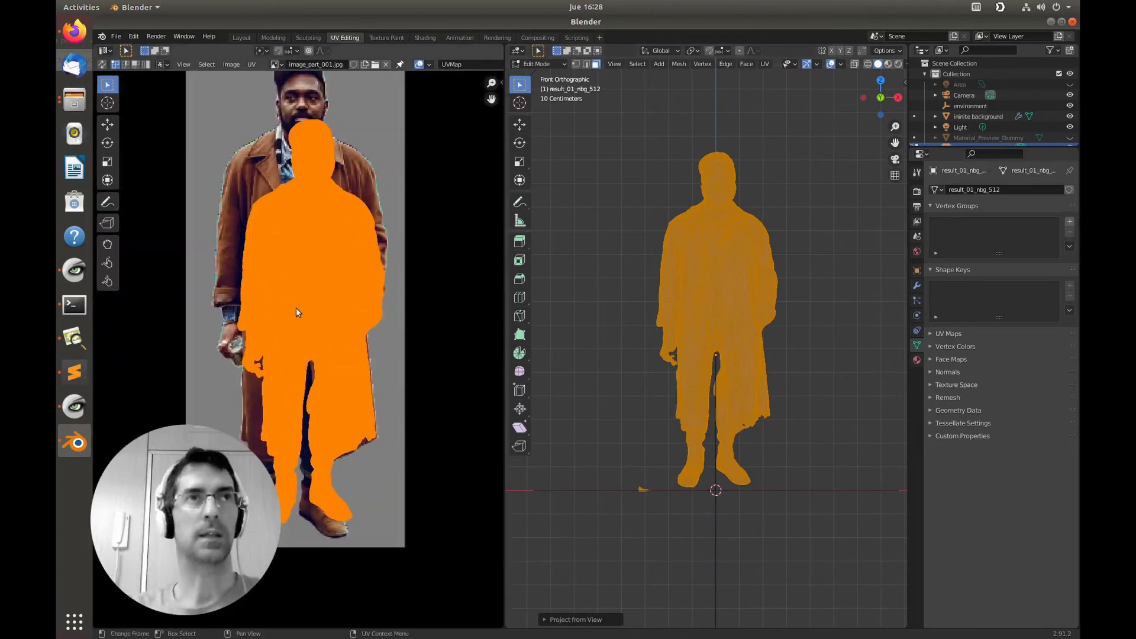
middle_drag(293, 311, 292, 369)
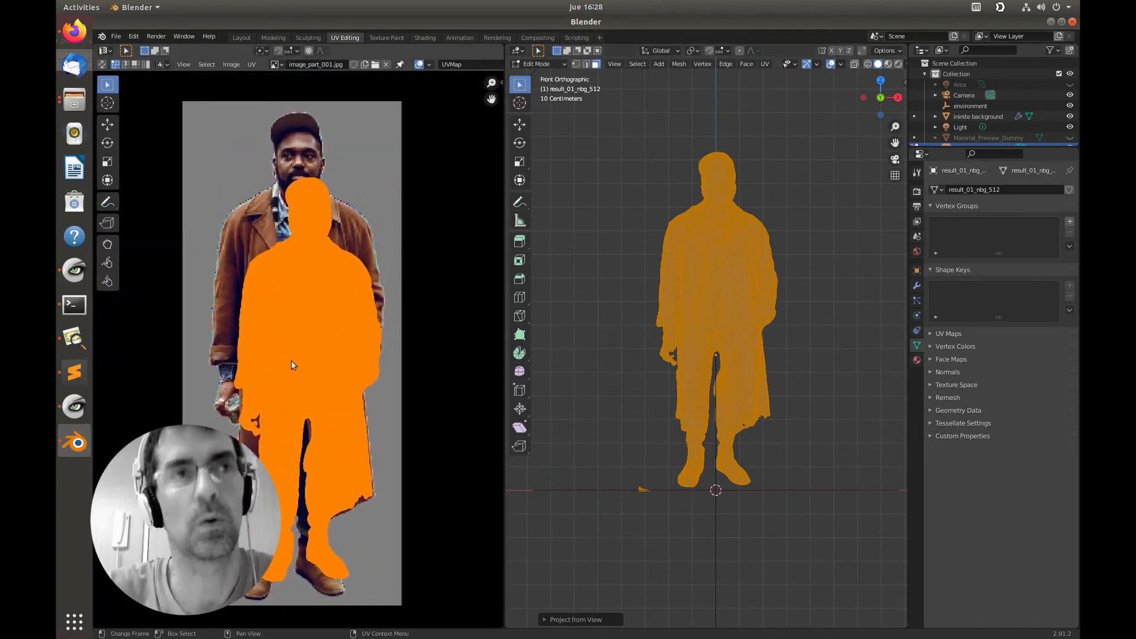
key(g)
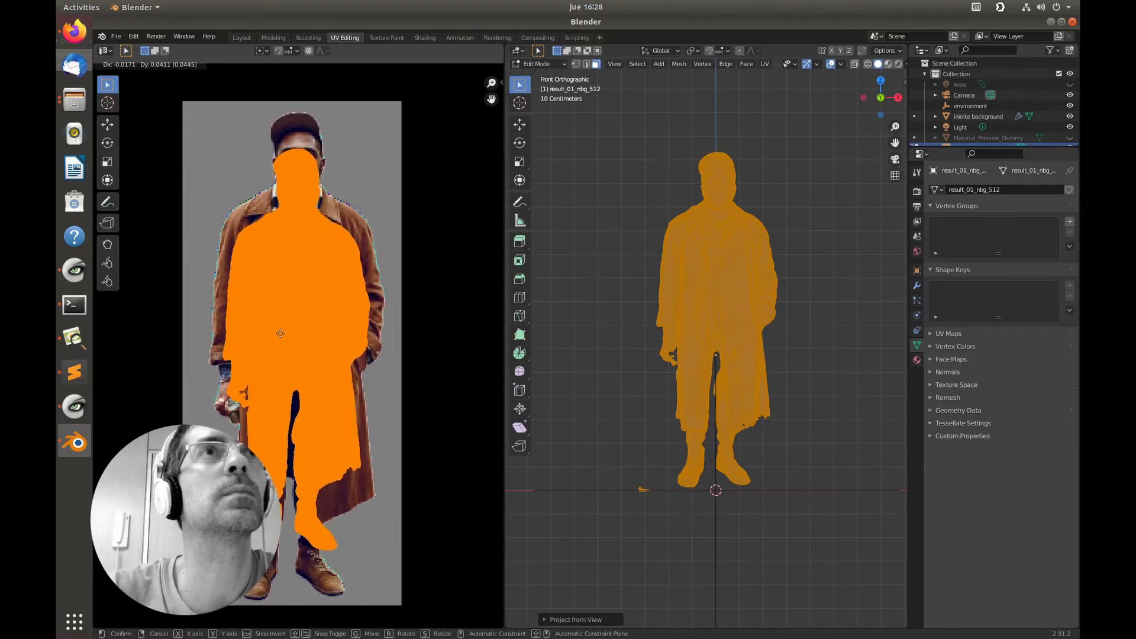
click(286, 329)
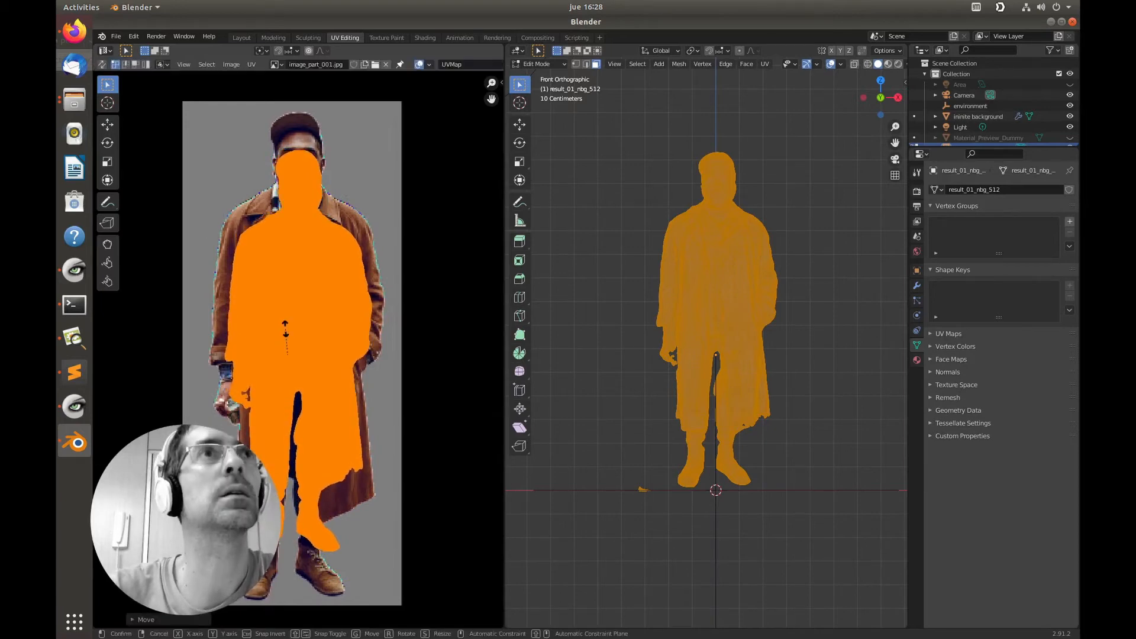
key(s)
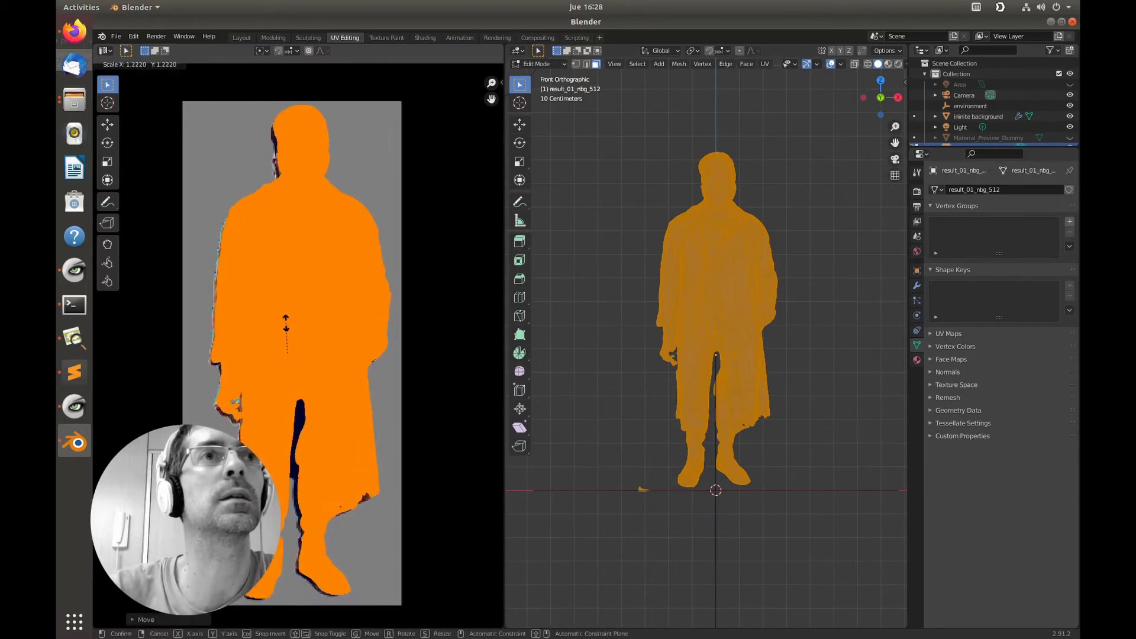
click(286, 325)
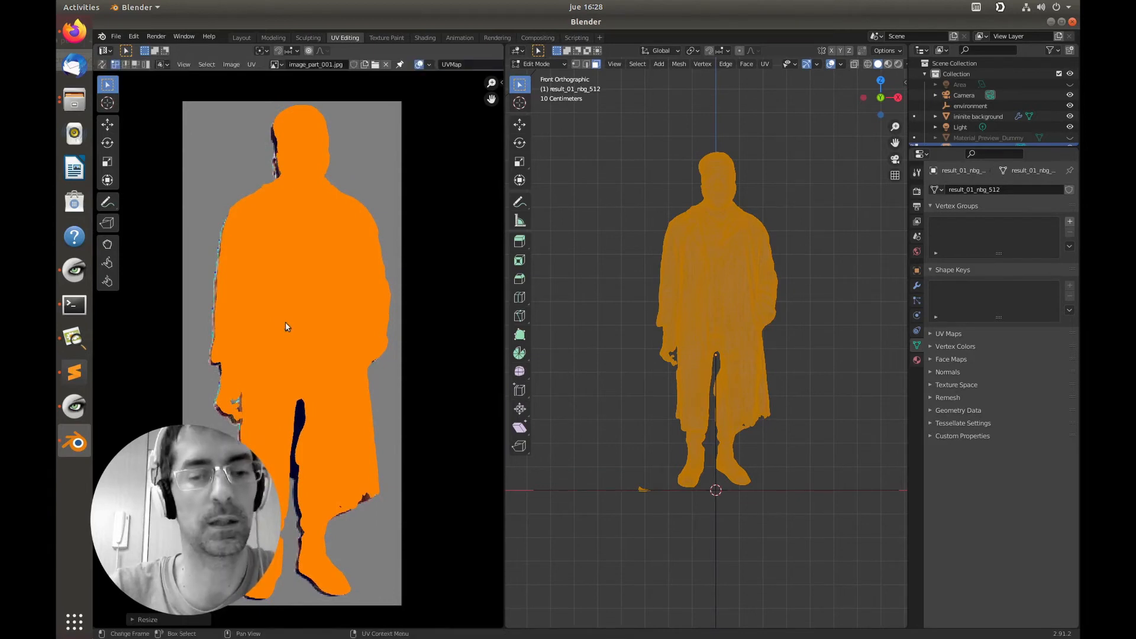
Fine-tune the UV fit by nudging the silhouette slightly and scaling it by about 0.983 to match the photo's outline.
key(g)
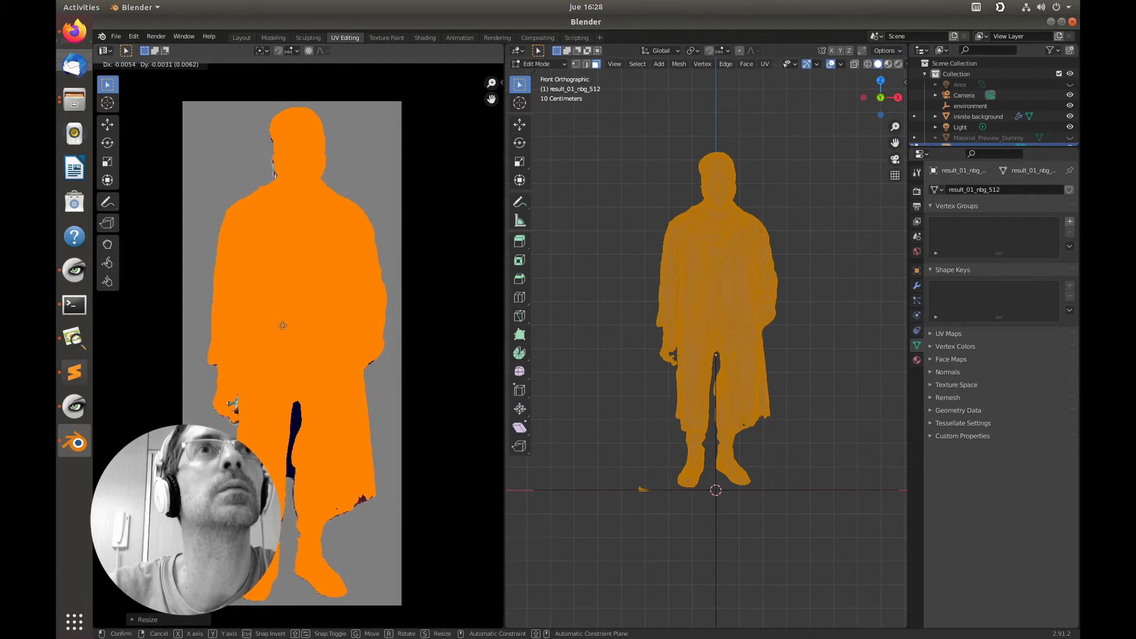
click(282, 327)
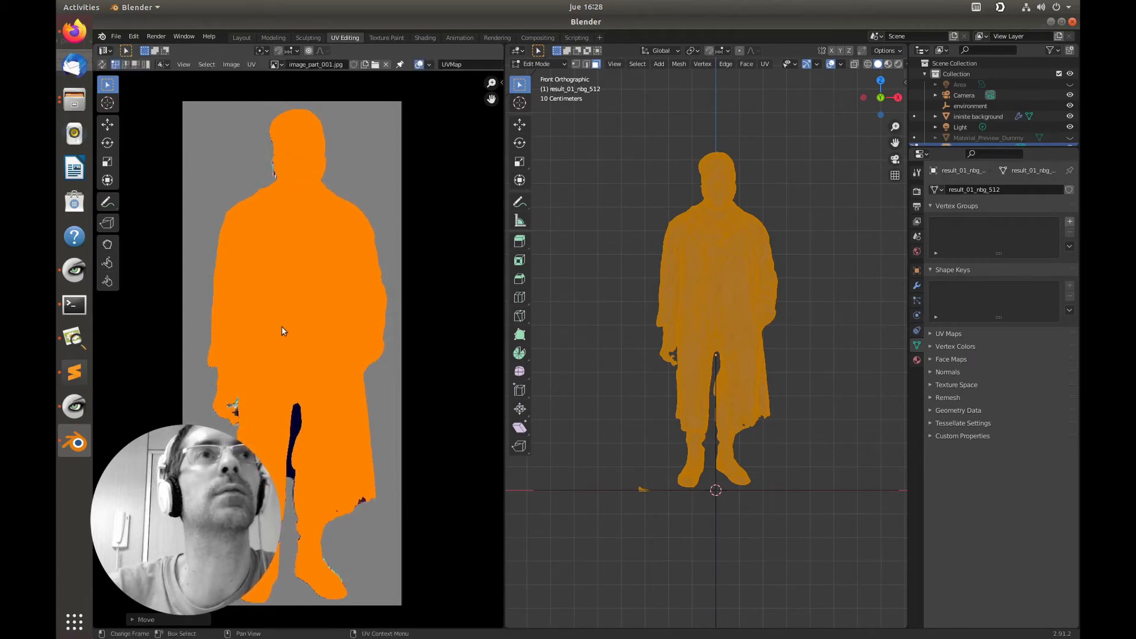
key(s)
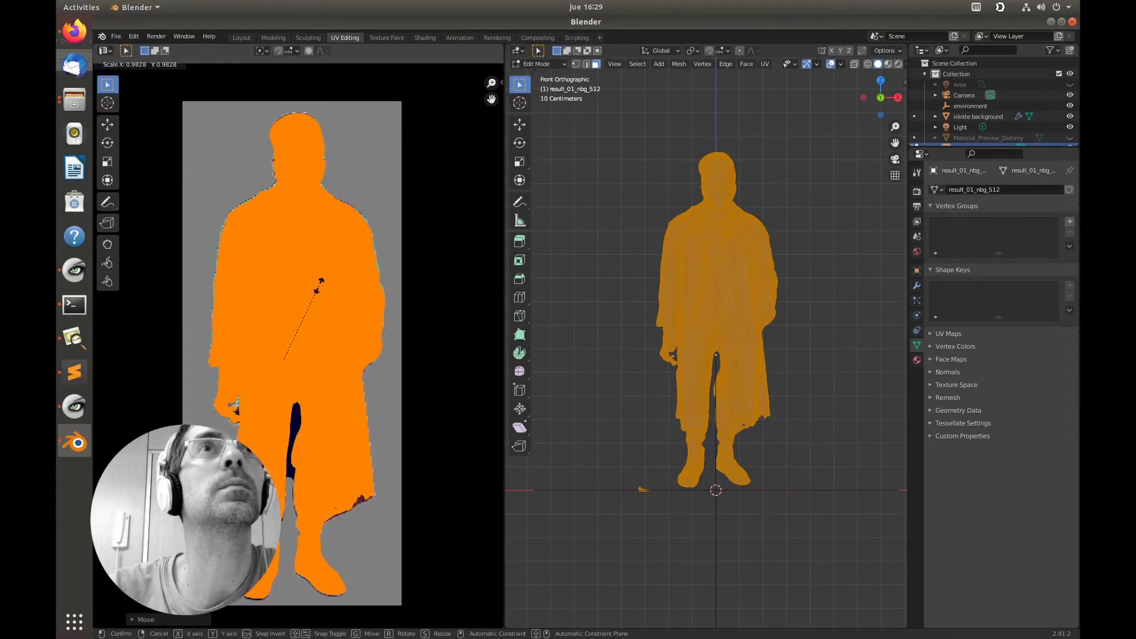
click(319, 285)
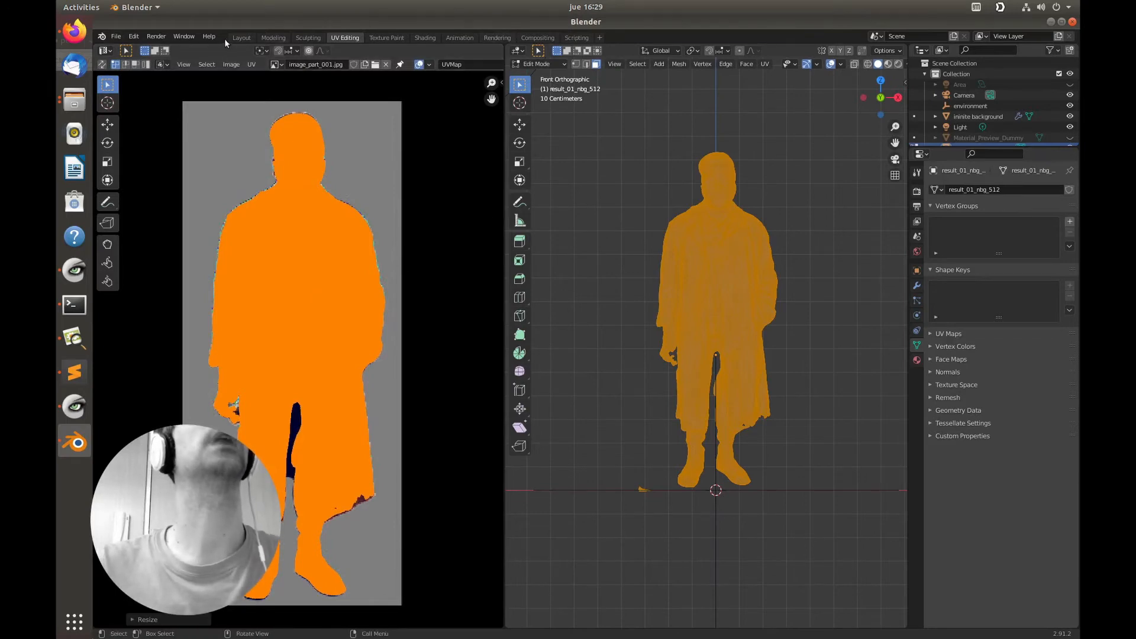
Return to the Layout workspace and enlarge the node editor beneath the 3D view.
click(240, 38)
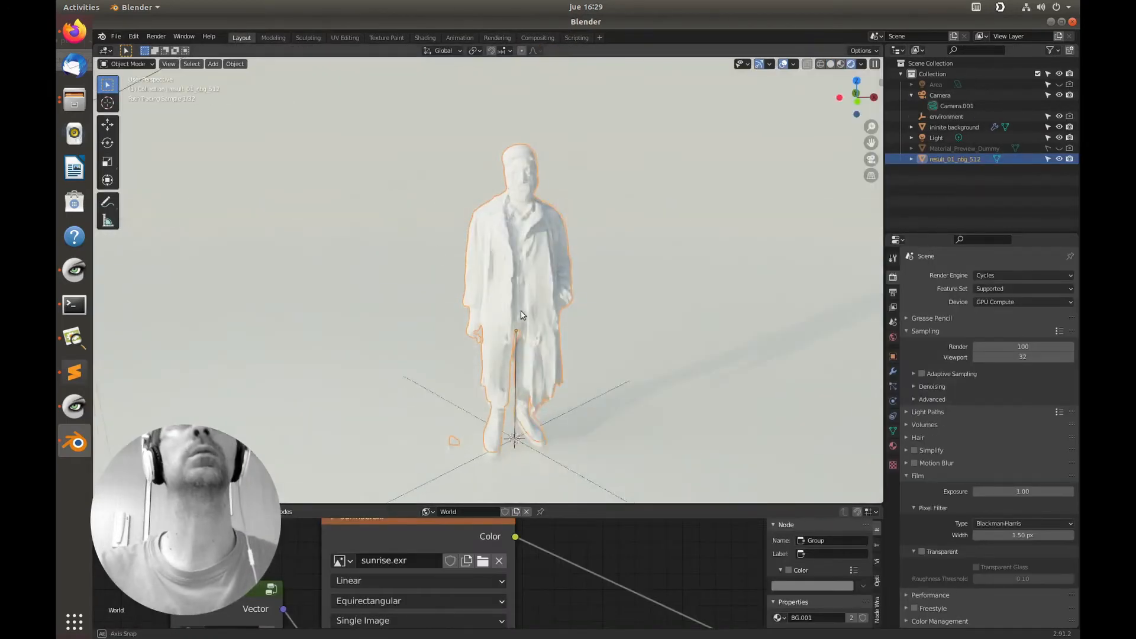
middle_drag(535, 297, 515, 320)
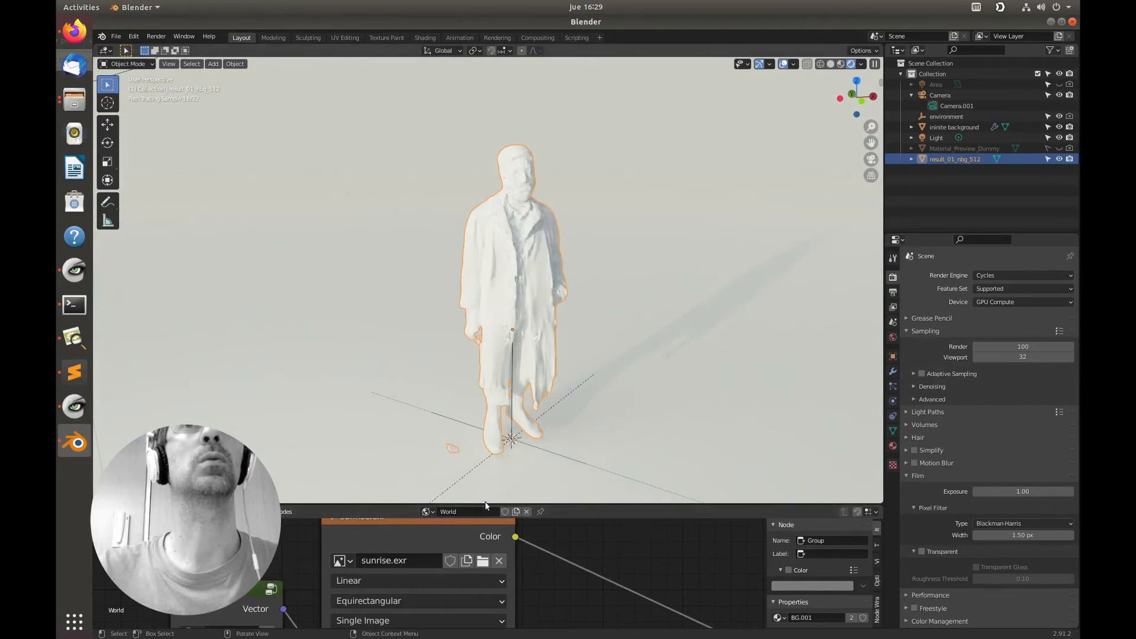
drag(485, 502, 498, 388)
scroll(532, 267, down, 3)
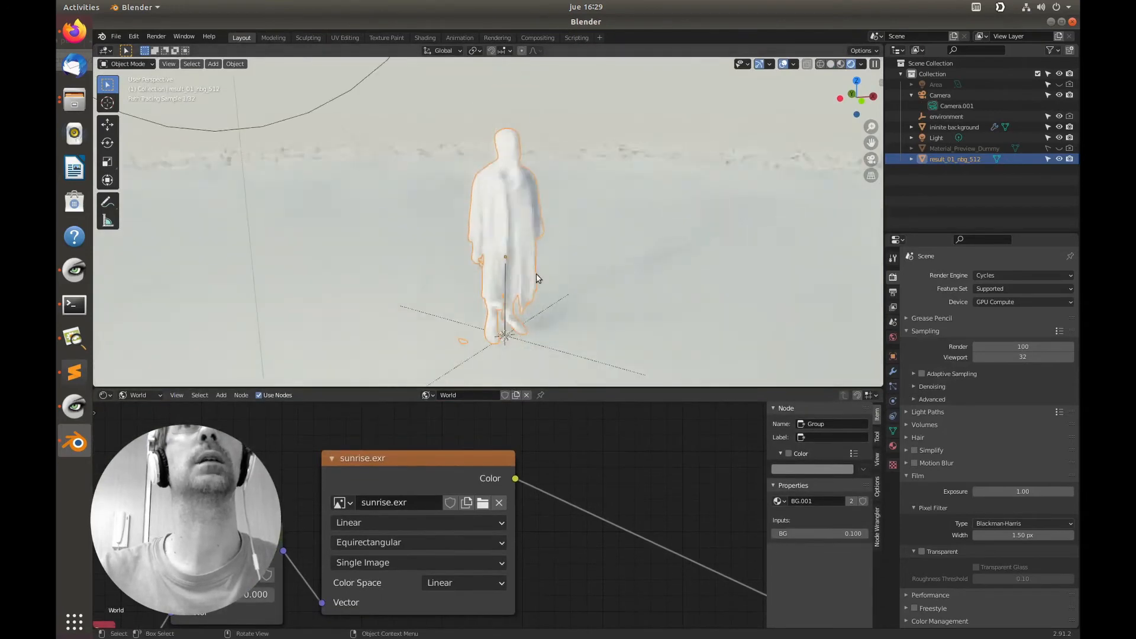
scroll(556, 253, up, 3)
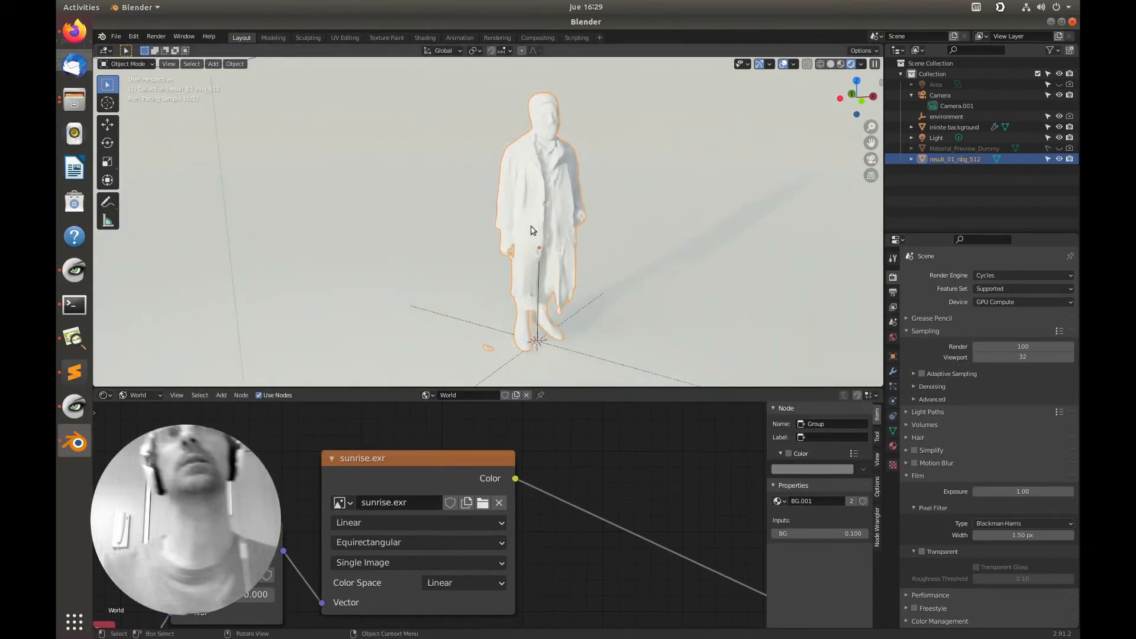
Switch the node editor from World to Object shading and bring the figure's Default OBJ material nodes into view.
click(140, 396)
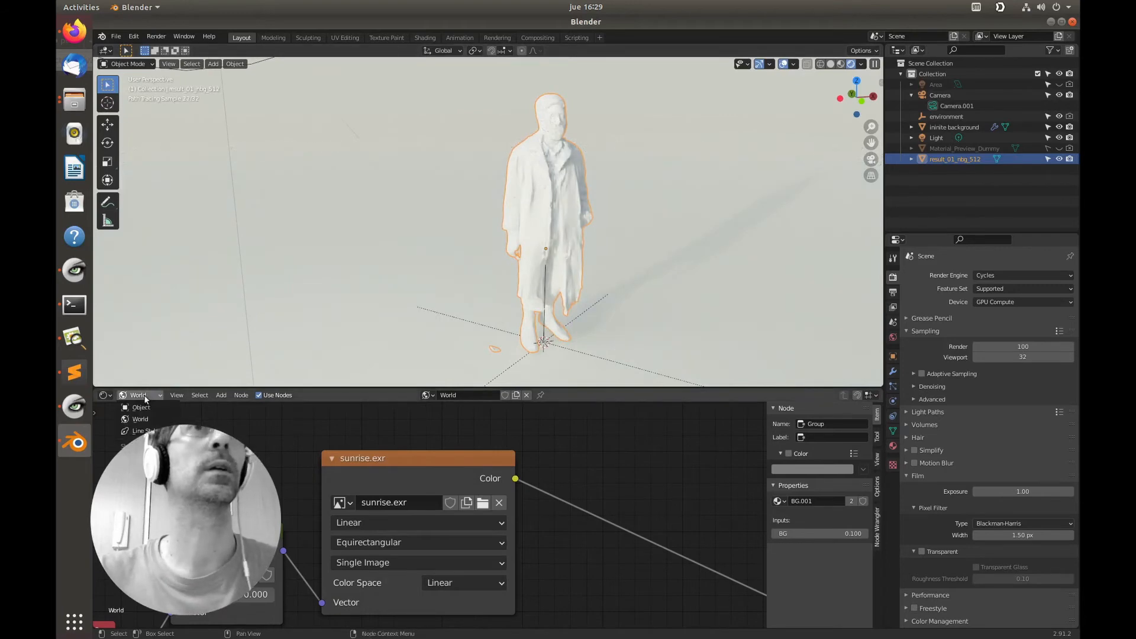
click(140, 407)
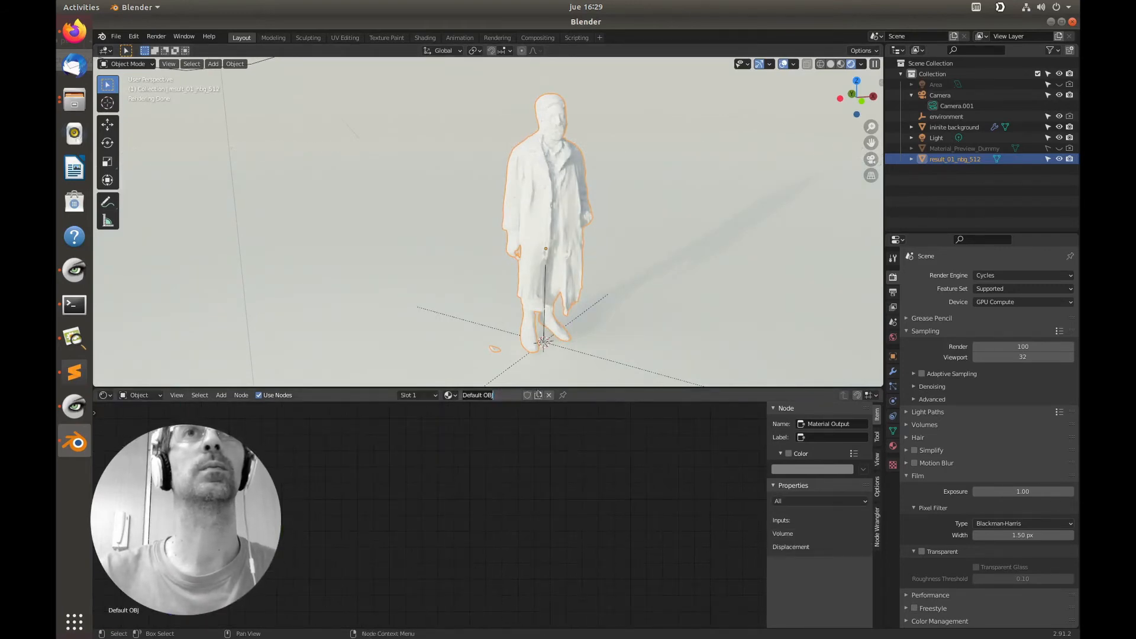
click(464, 456)
scroll(513, 505, down, 10)
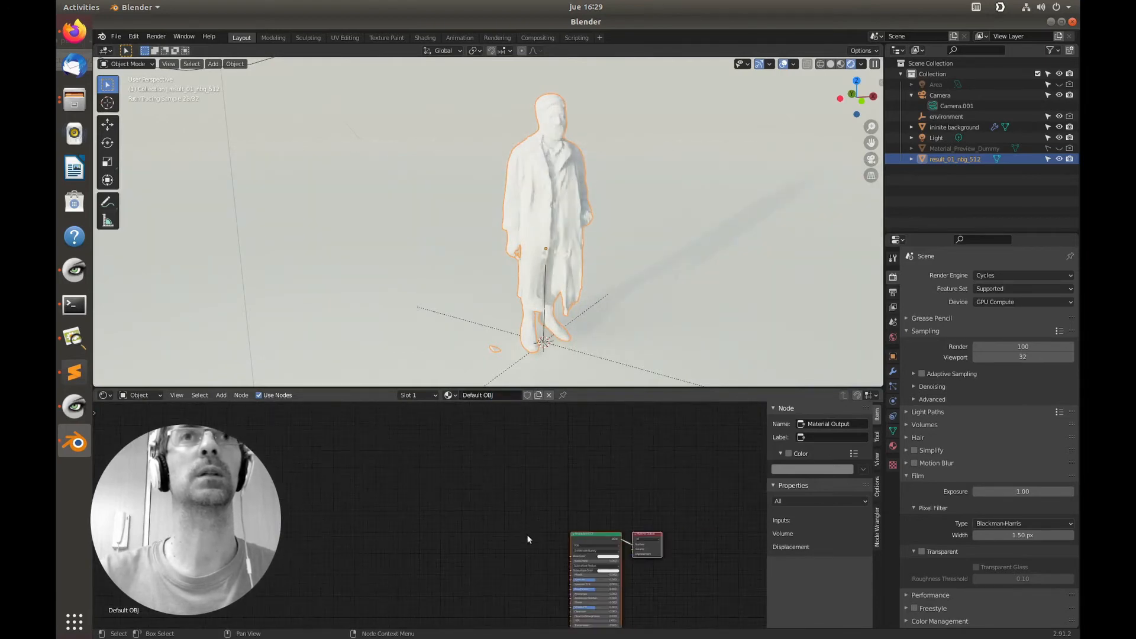
scroll(504, 506, up, 2)
Add an Image Texture node to the Default OBJ material by searching the nodes for "text".
key(shift+a)
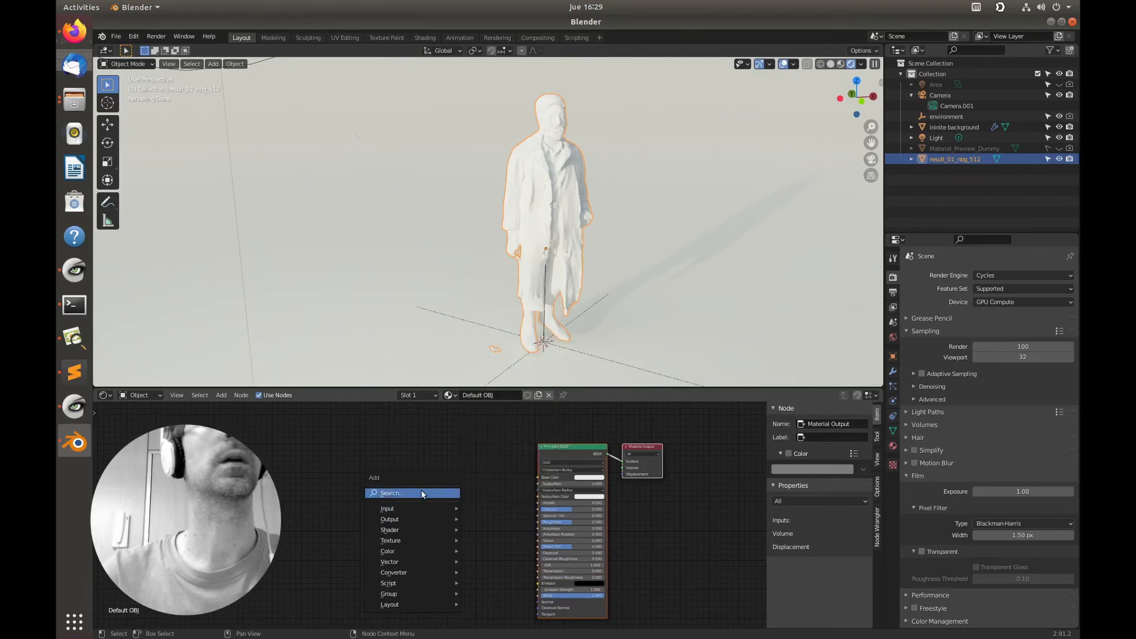
click(424, 493)
text(text)
key(Down)
key(Down)
key(Down)
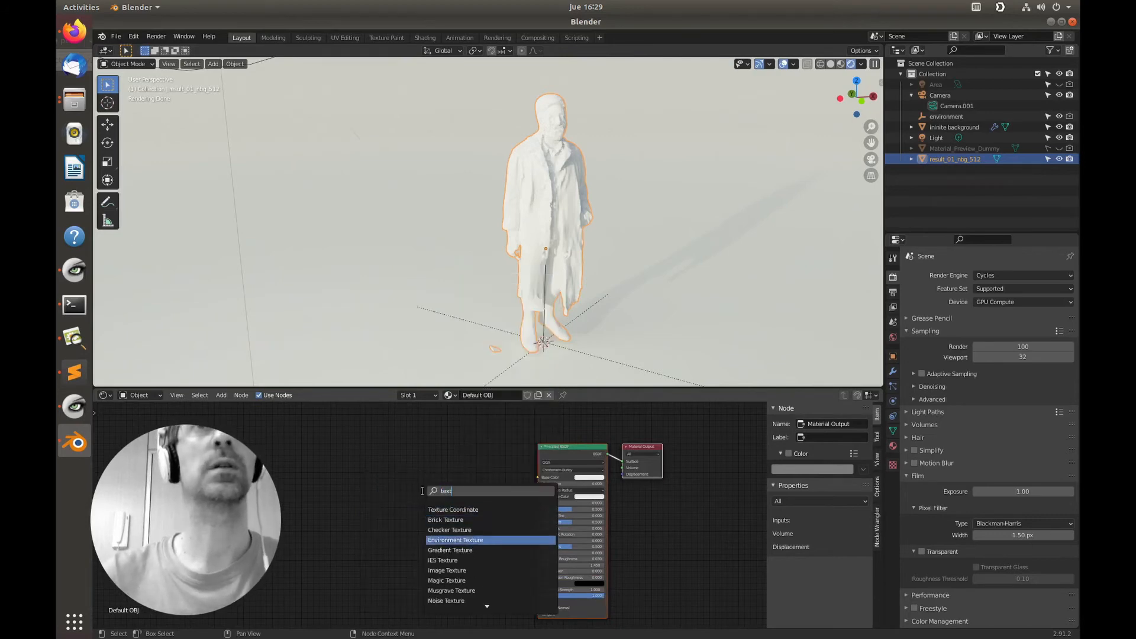
key(Down)
key(Up)
key(Up)
key(Up)
key(Down)
key(Down)
key(Down)
key(Down)
key(Down)
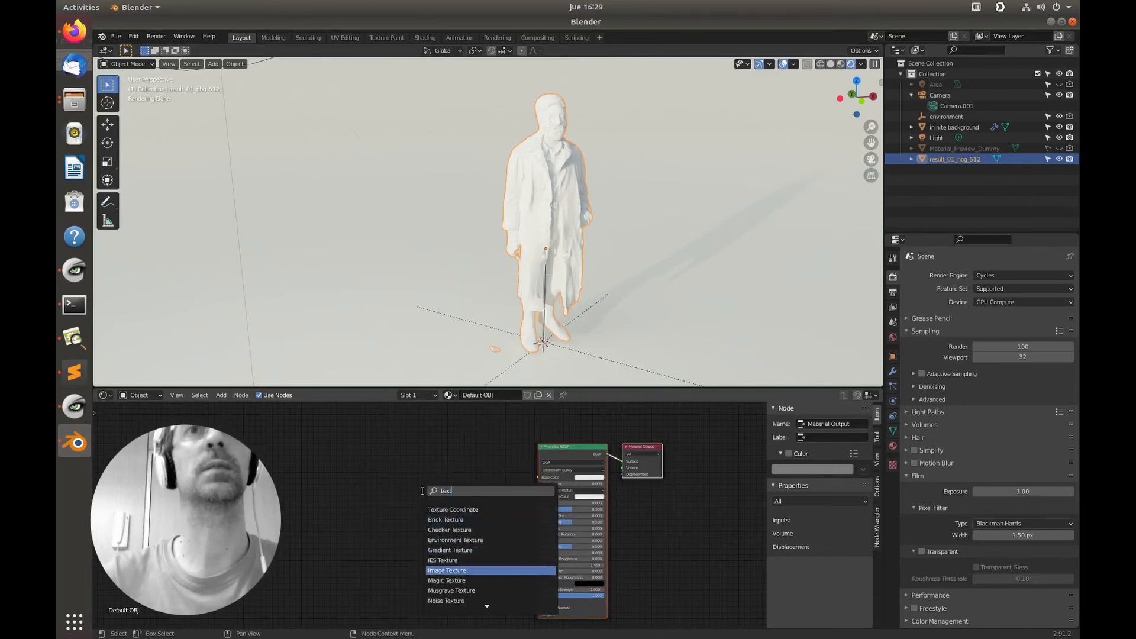
Add an Image Texture node to the Default OBJ material and assign the loaded image_part_001.jpg to it.
key(Return)
click(451, 494)
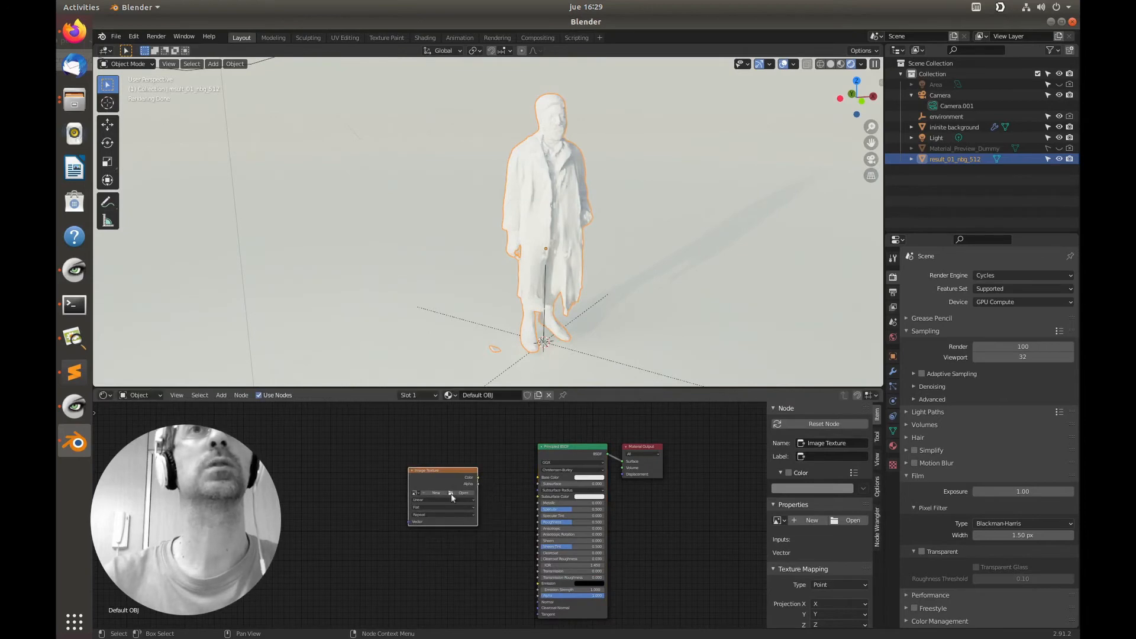
click(416, 494)
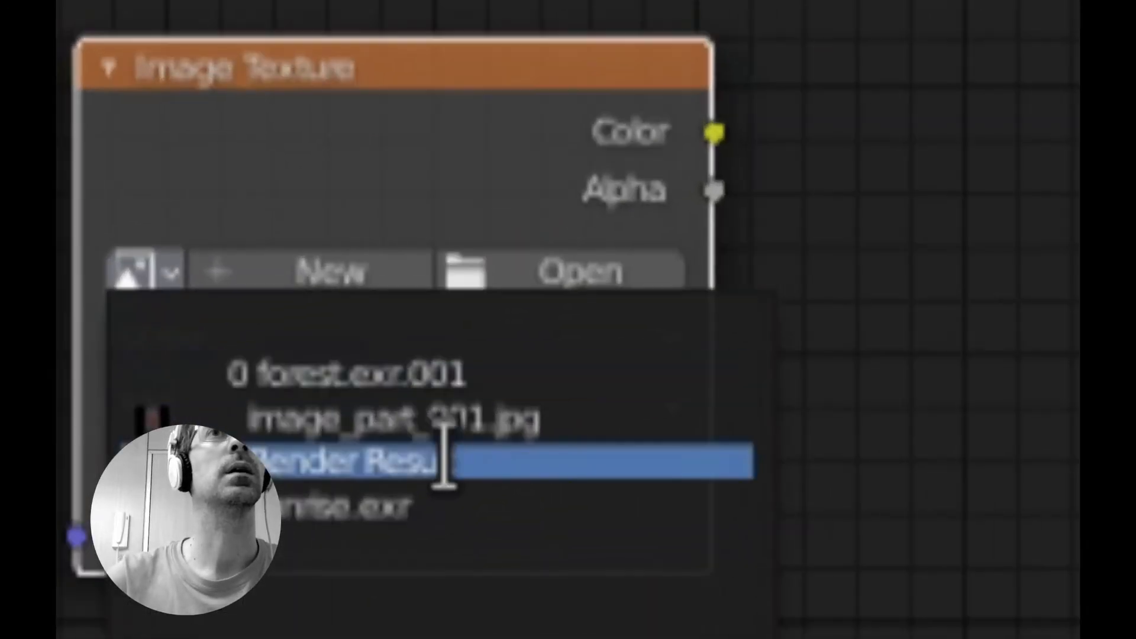
click(447, 420)
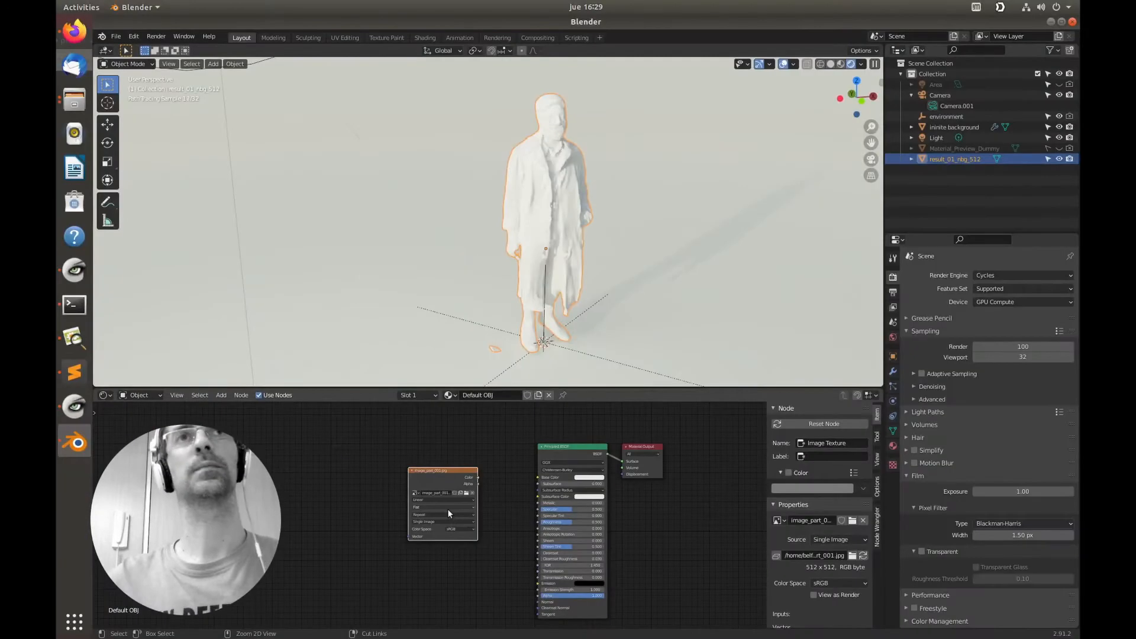
Connect the Color output of the image_part_001.jpg texture node to the Principled BSDF's Base Color.
scroll(482, 481, up, 4)
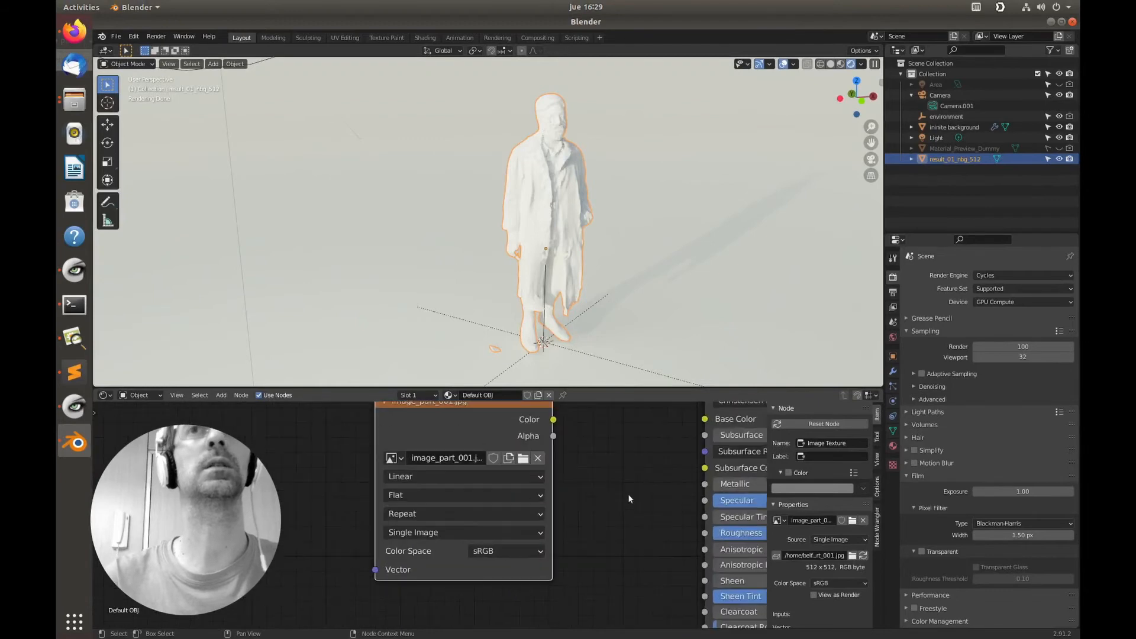
middle_drag(629, 499, 360, 517)
drag(284, 502, 435, 501)
middle_drag(545, 210, 578, 181)
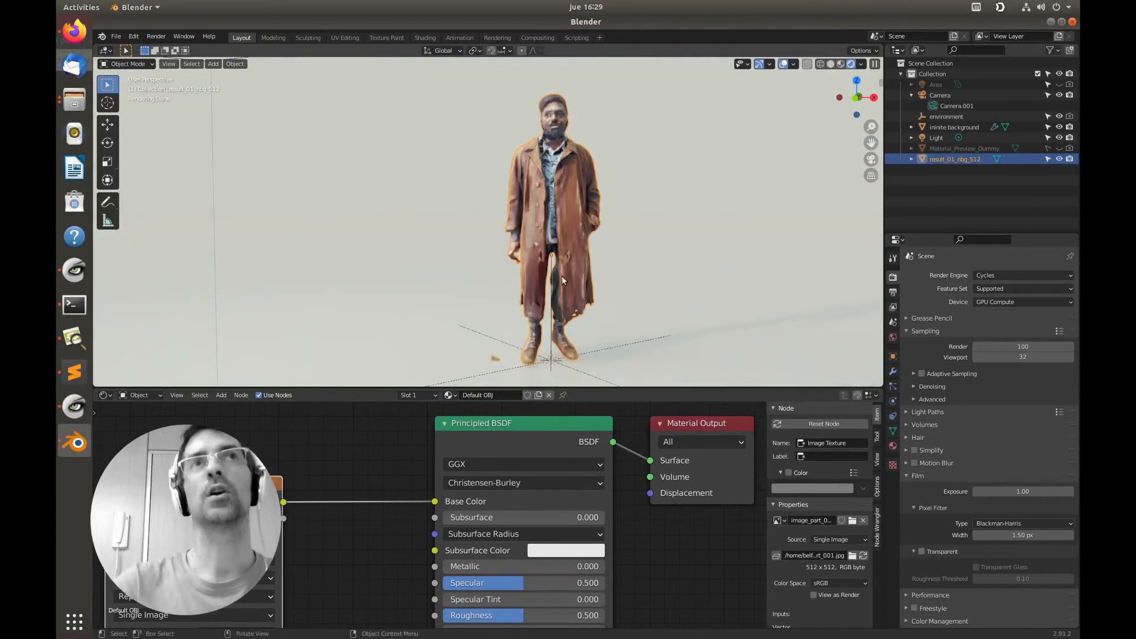
mouse_move(563, 276)
middle_down()
mouse_move(355, 279)
mouse_move(571, 285)
middle_up()
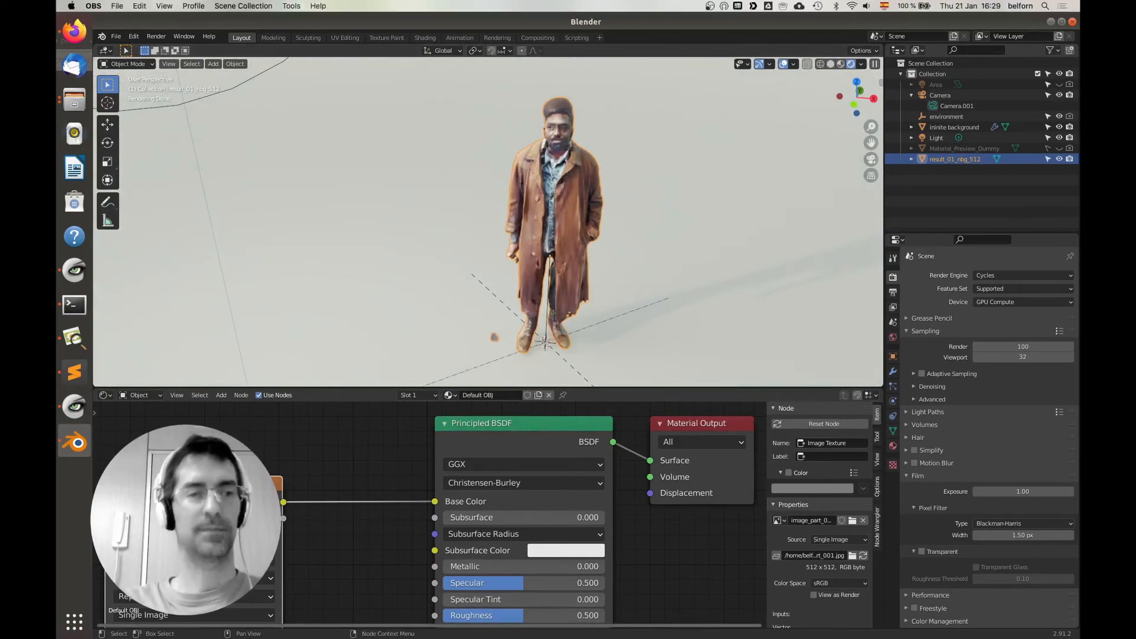
key(super)
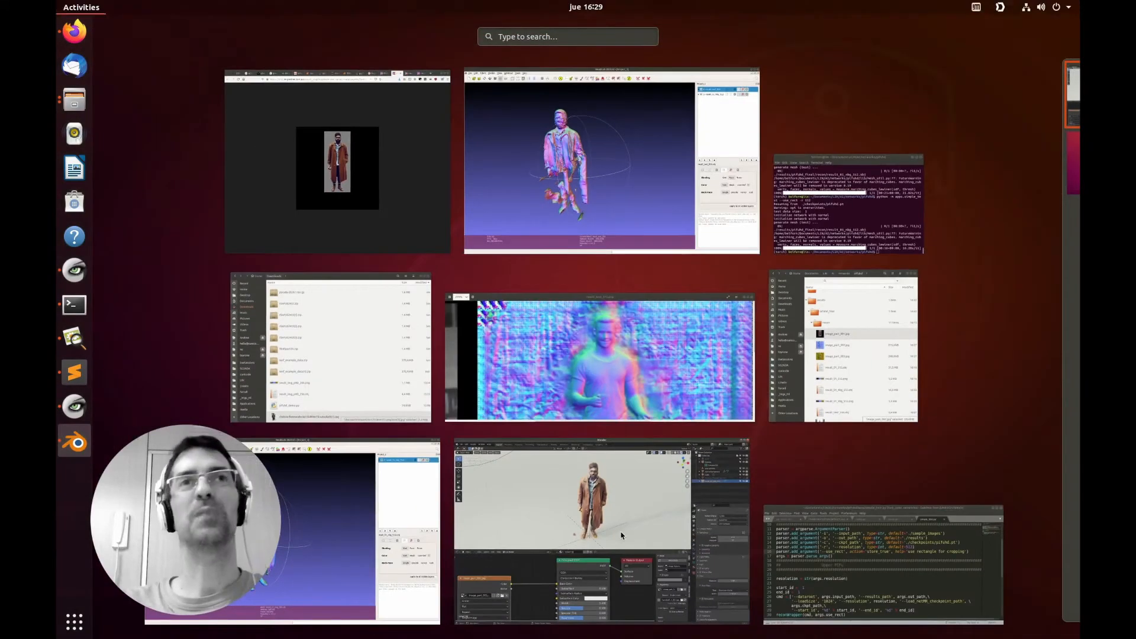
click(621, 536)
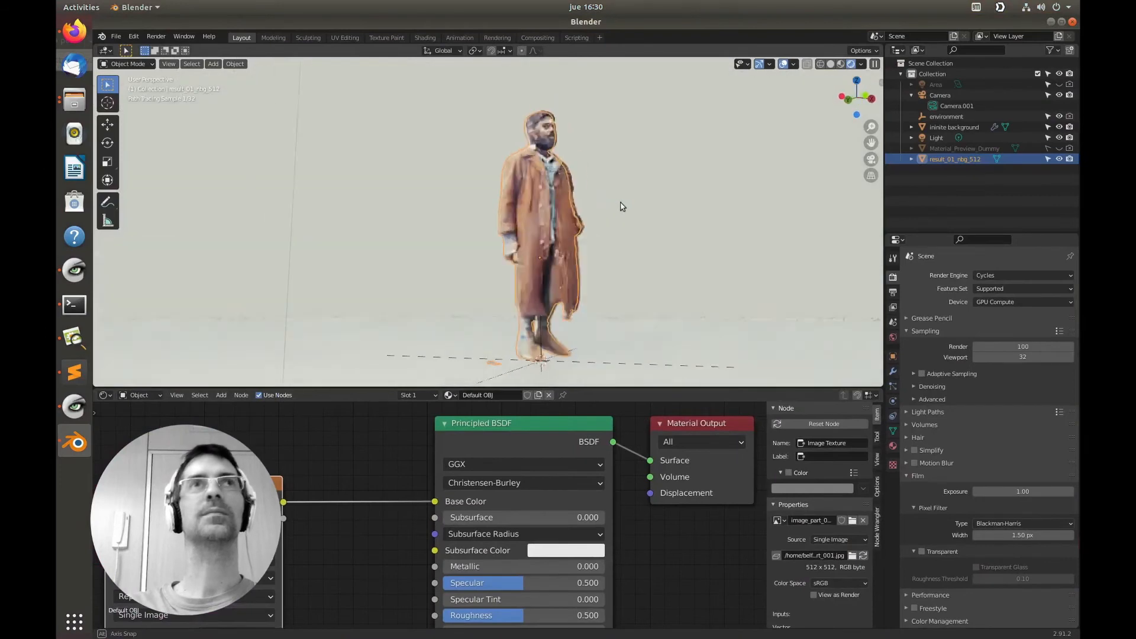
middle_drag(621, 206, 506, 211)
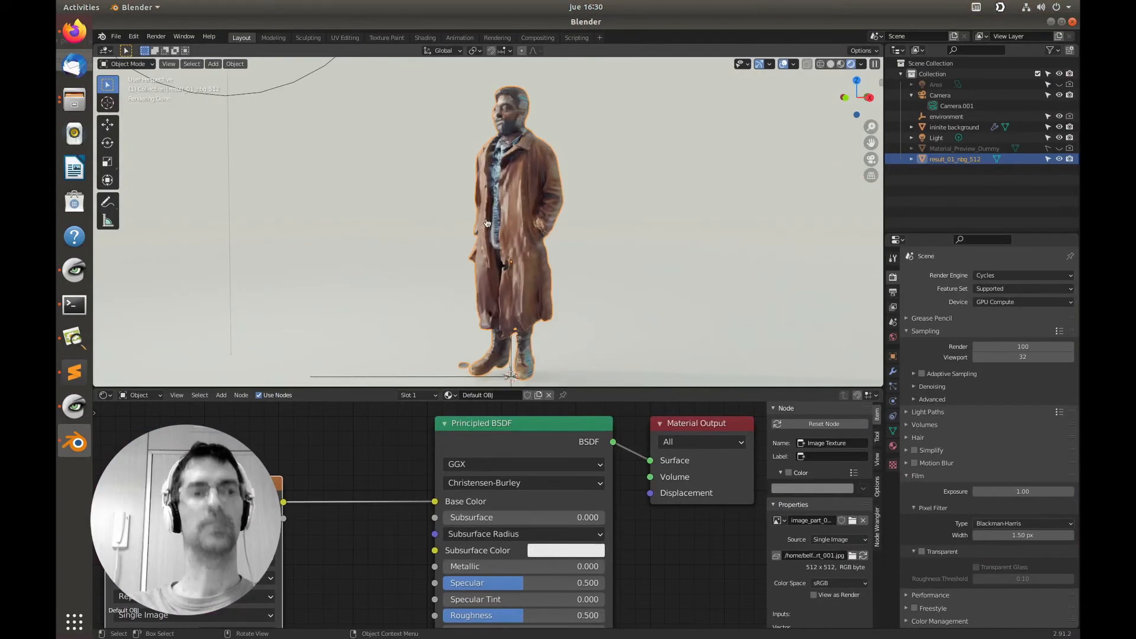
Switch to Firefox and show the photographer's Unsplash profile page containing the source photo of the man in the brown coat.
key(super)
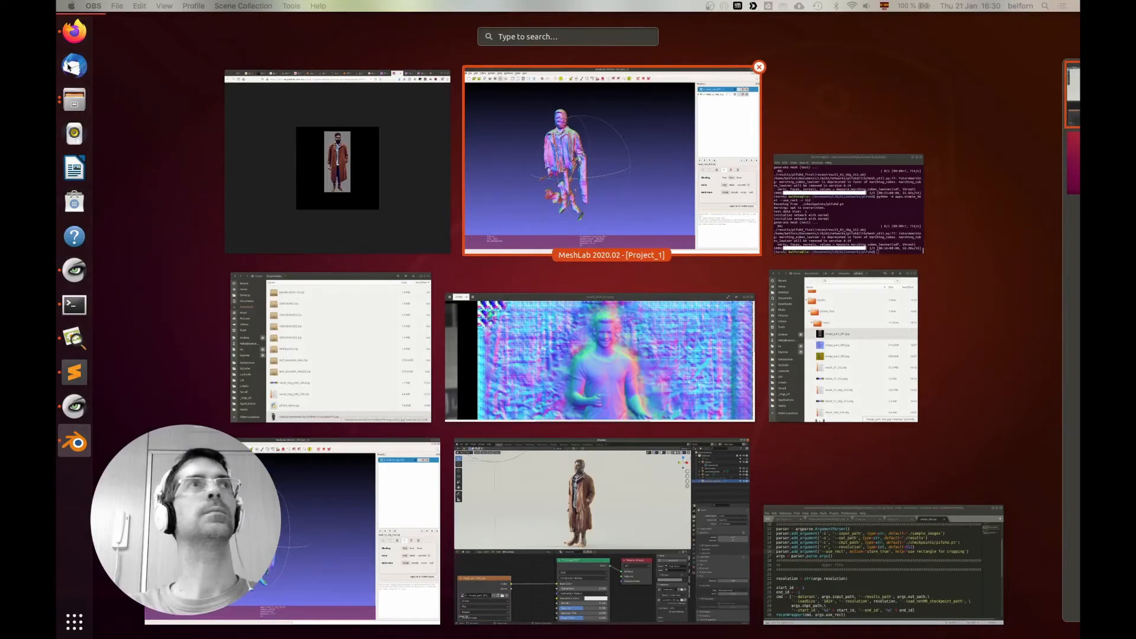
click(75, 33)
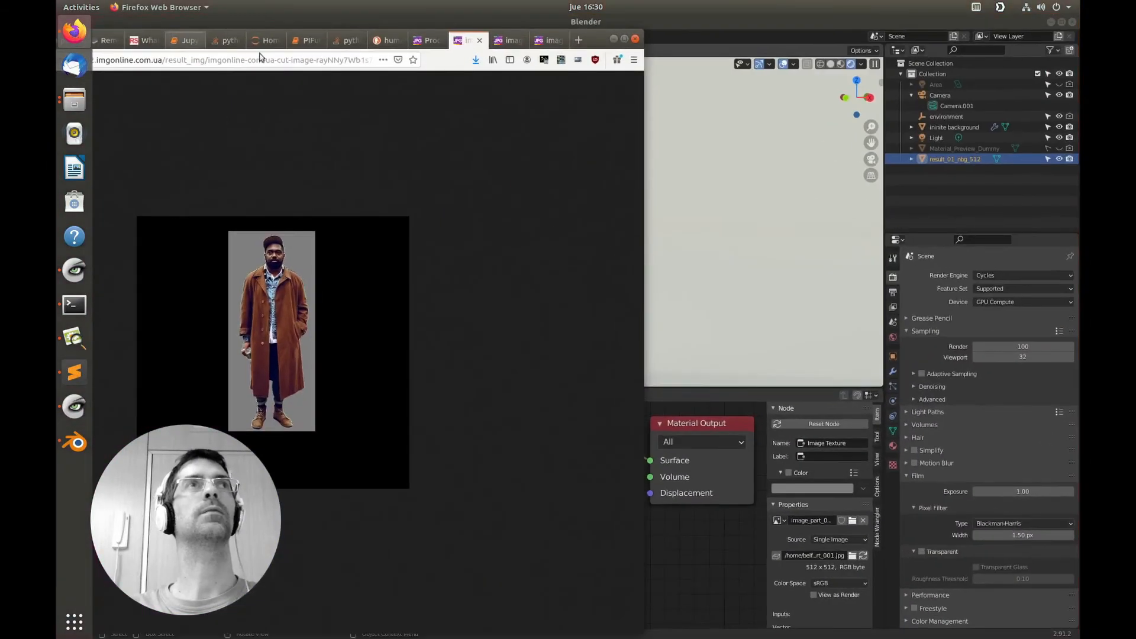
drag(603, 38, 876, 29)
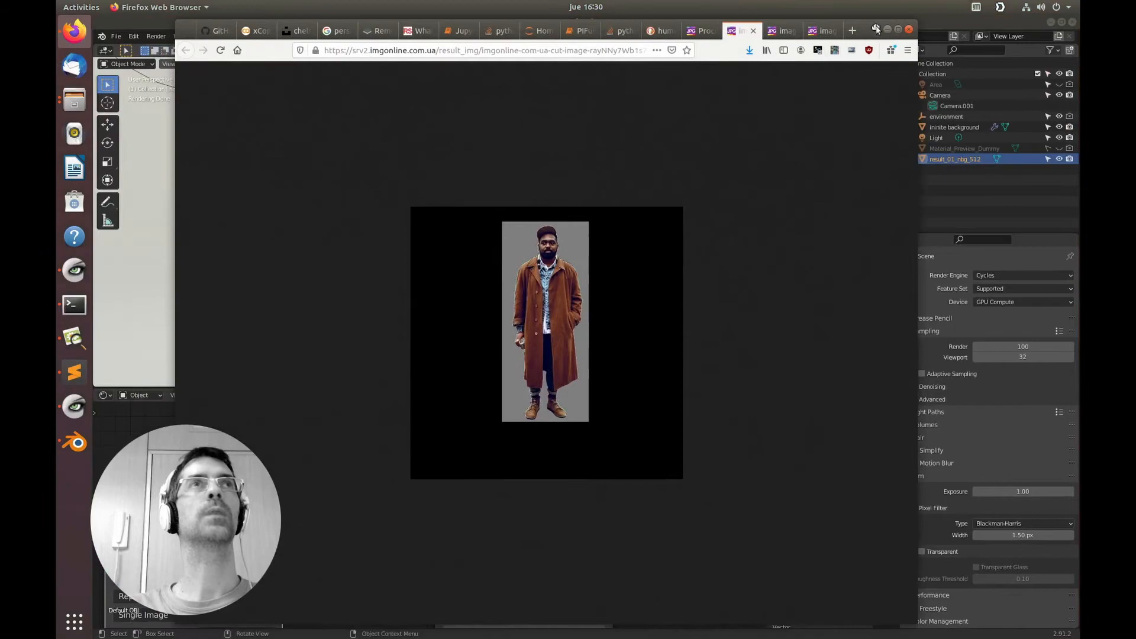
click(297, 32)
scroll(453, 257, up, 10)
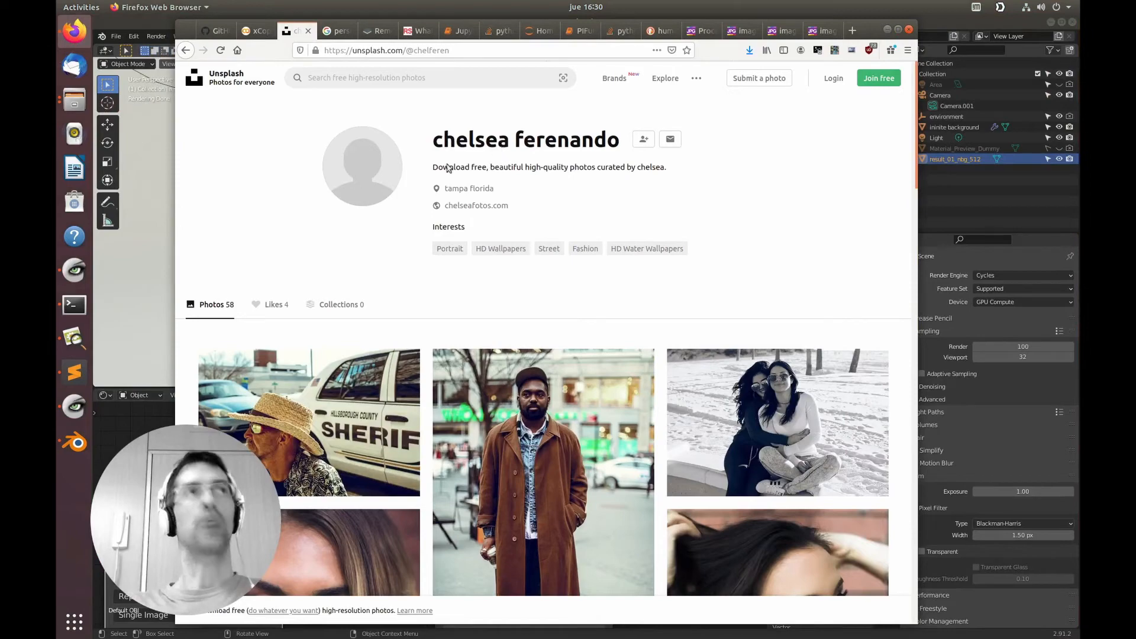
Switch back to Blender and examine the textured figure from several angles, both up close and from a distance.
click(111, 431)
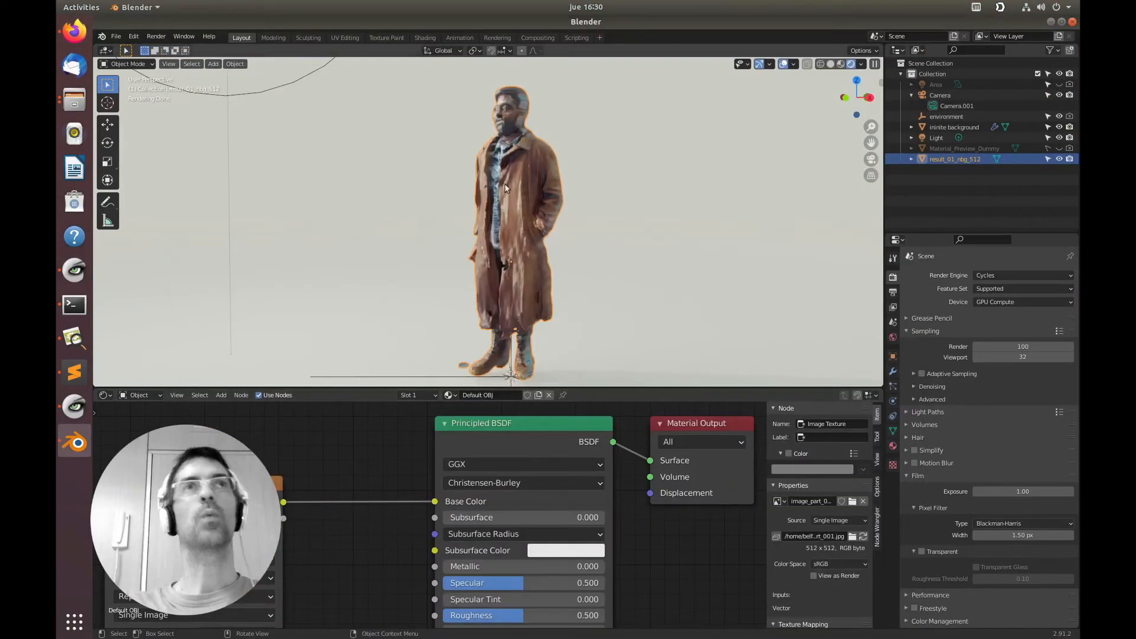
scroll(510, 225, up, 6)
scroll(516, 250, down, 5)
middle_drag(524, 151, 512, 250)
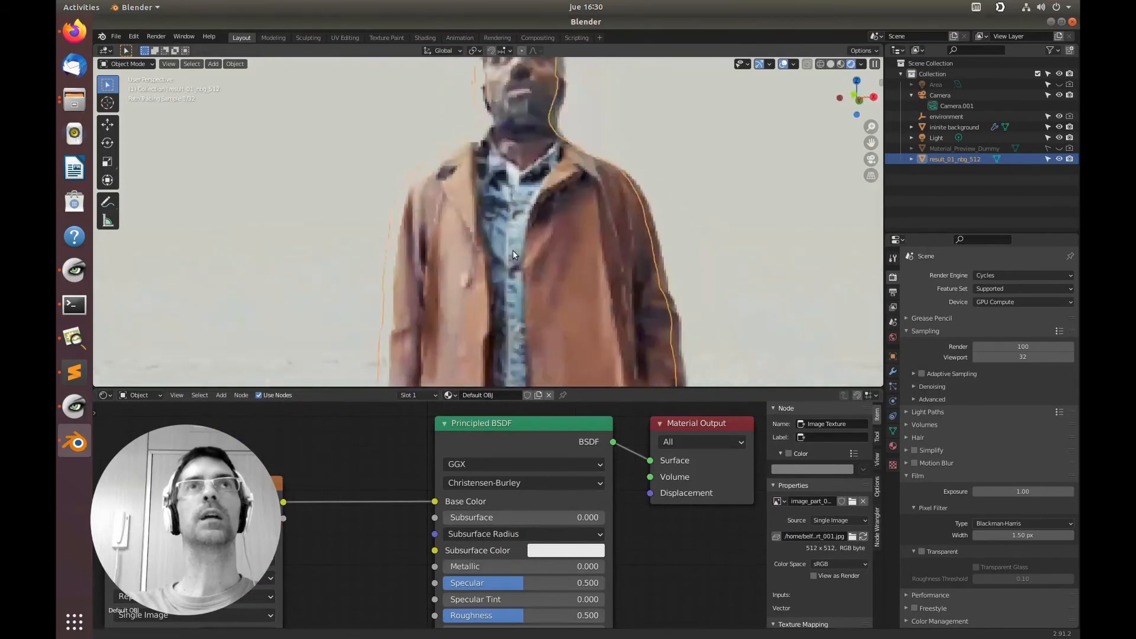
scroll(517, 275, down, 6)
scroll(487, 285, down, 7)
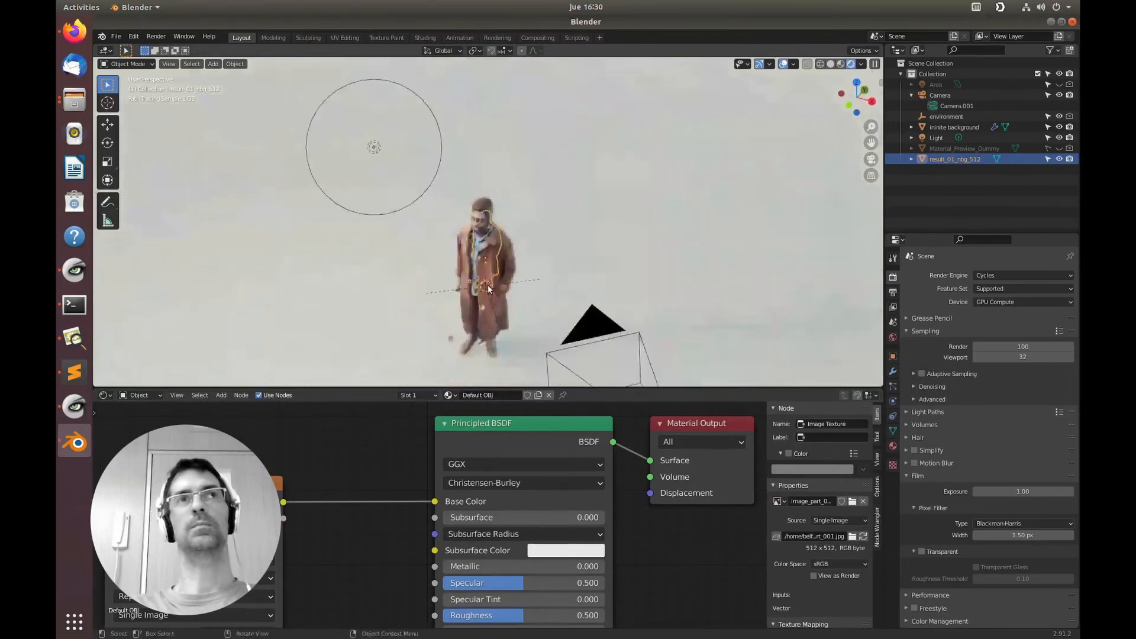
middle_drag(528, 255, 467, 216)
scroll(464, 249, down, 3)
scroll(456, 242, up, 10)
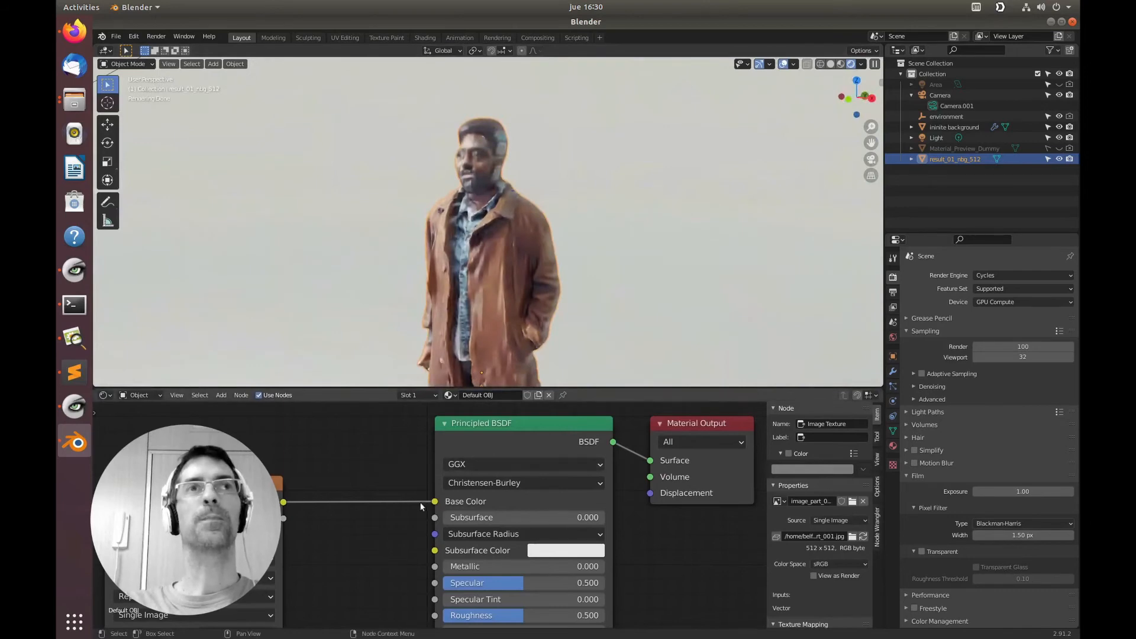
Disconnect the image texture from the Principled BSDF's Base Color and inspect the untextured coat.
drag(435, 502, 334, 432)
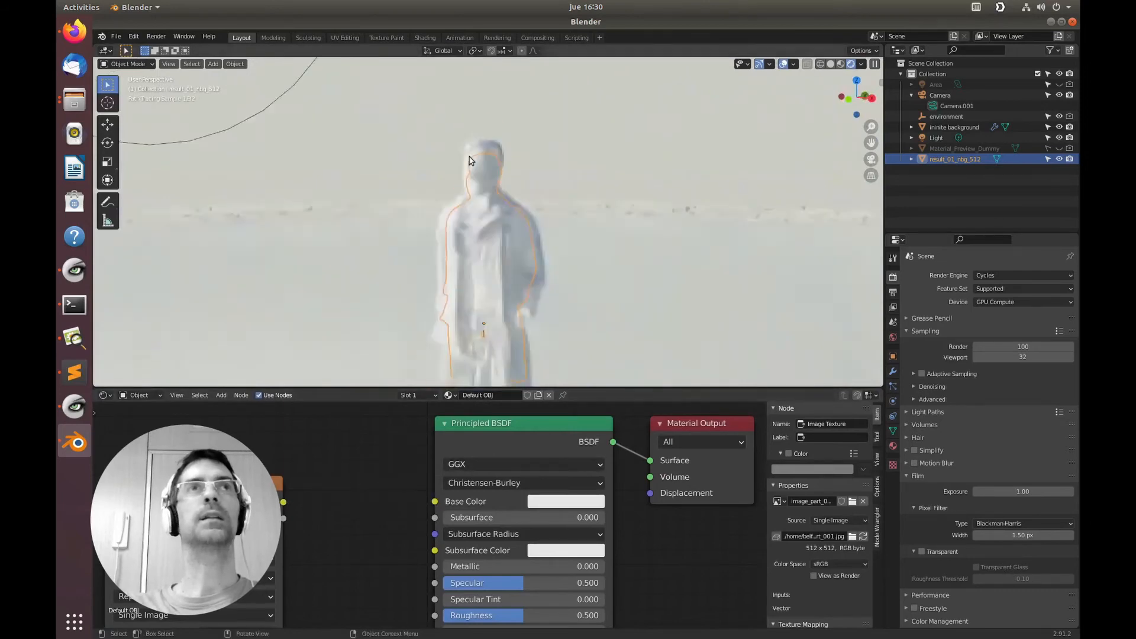
scroll(472, 212, up, 6)
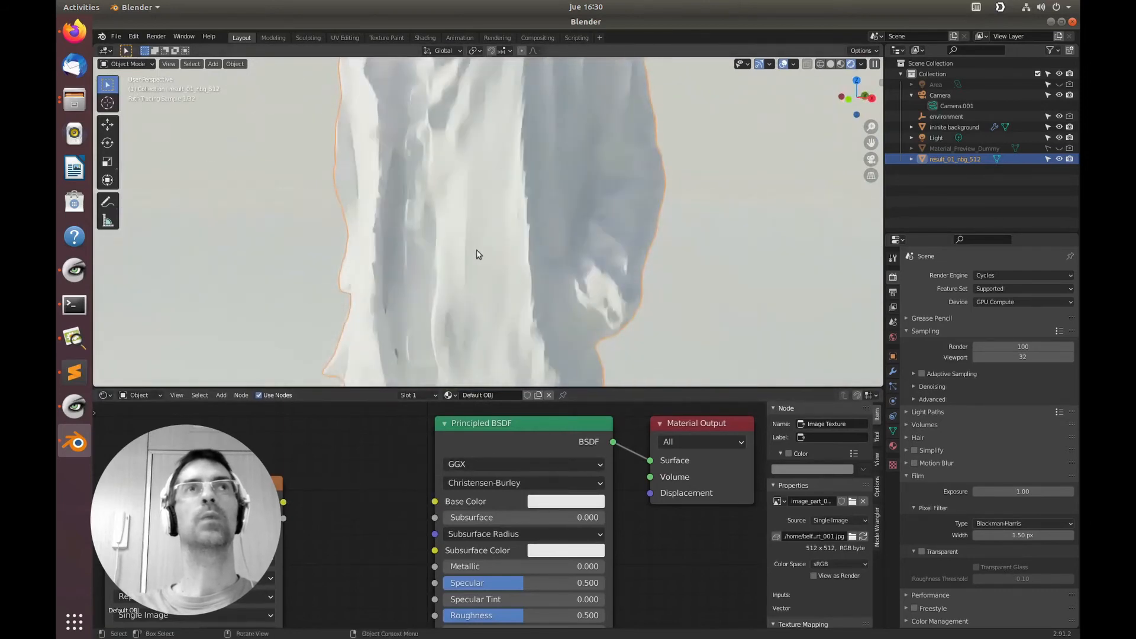
middle_drag(445, 251, 452, 274)
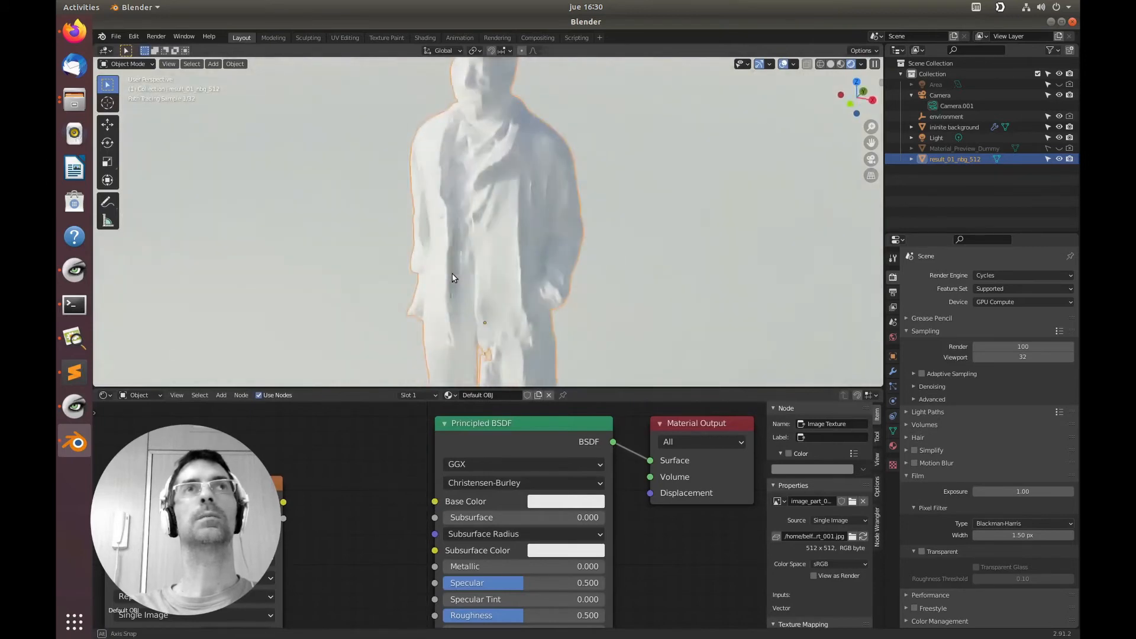
Apply Shade Smooth to the result_01_nbg_512 mesh.
click(234, 64)
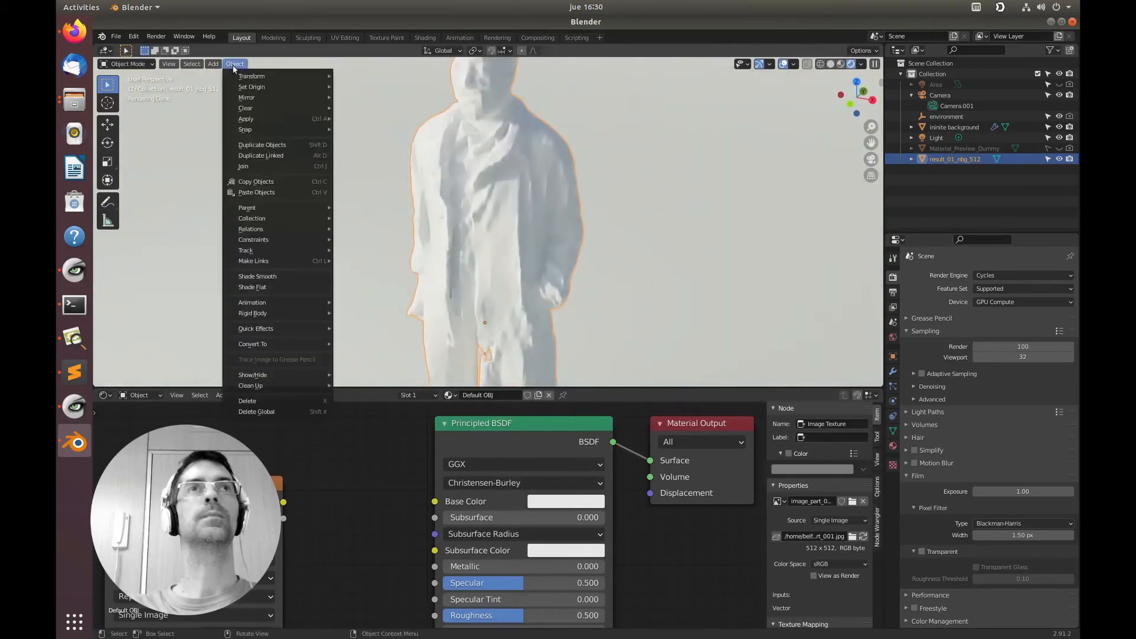
click(276, 278)
scroll(484, 258, down, 3)
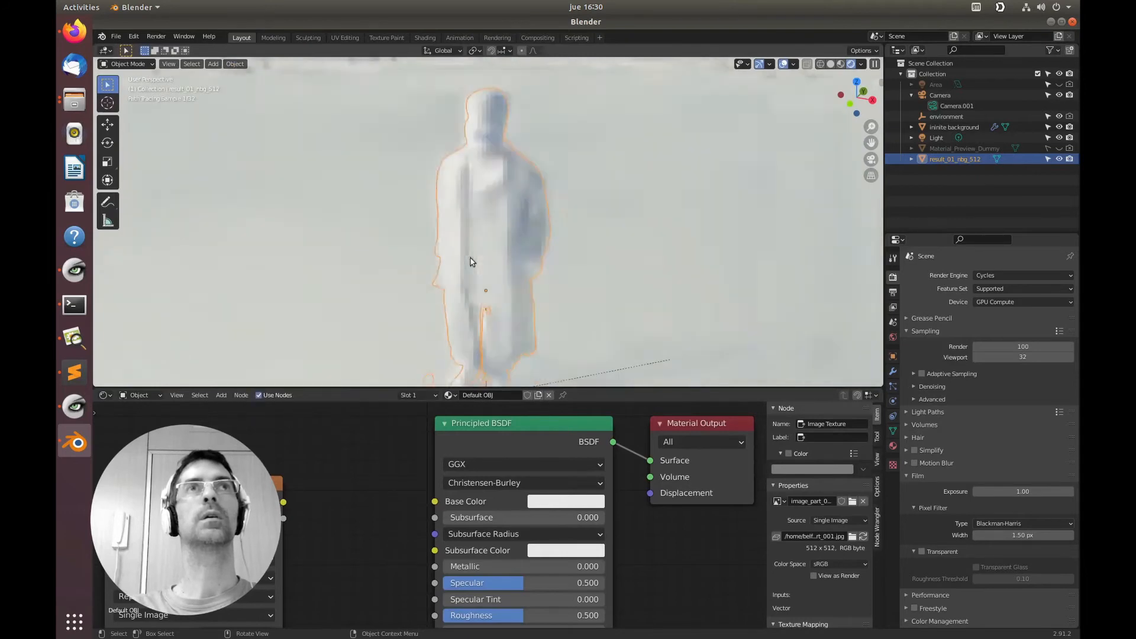
middle_drag(386, 571, 391, 503)
scroll(391, 499, down, 5)
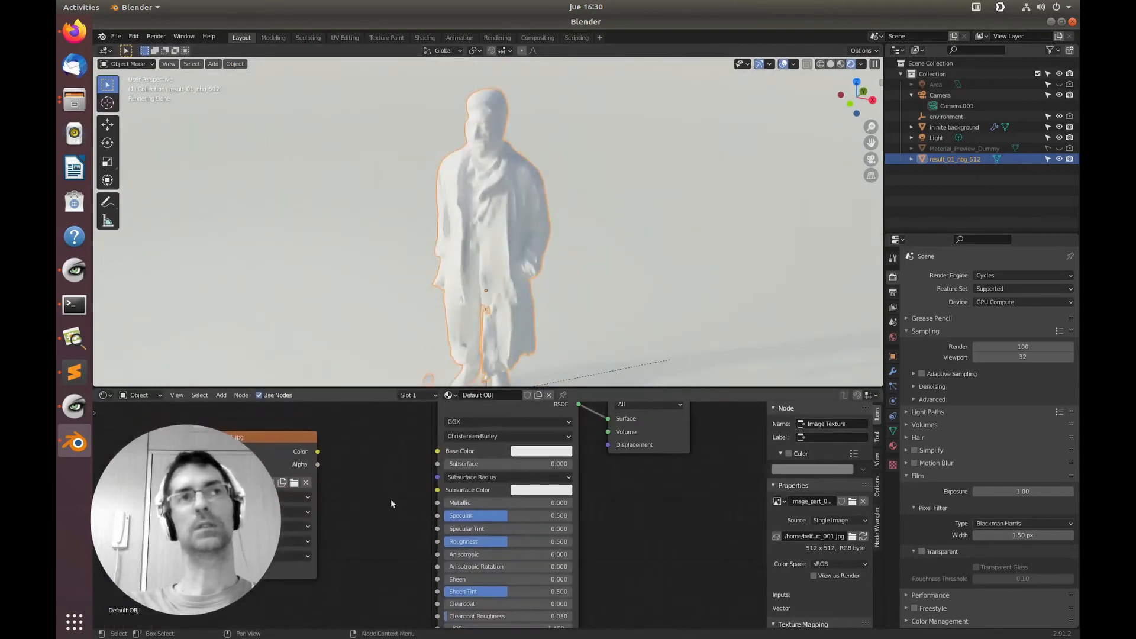
Open image_part_002.jpg from the recon folder in the file manager, inspect the coat details up close, and close the image.
click(74, 99)
click(178, 89)
click(790, 235)
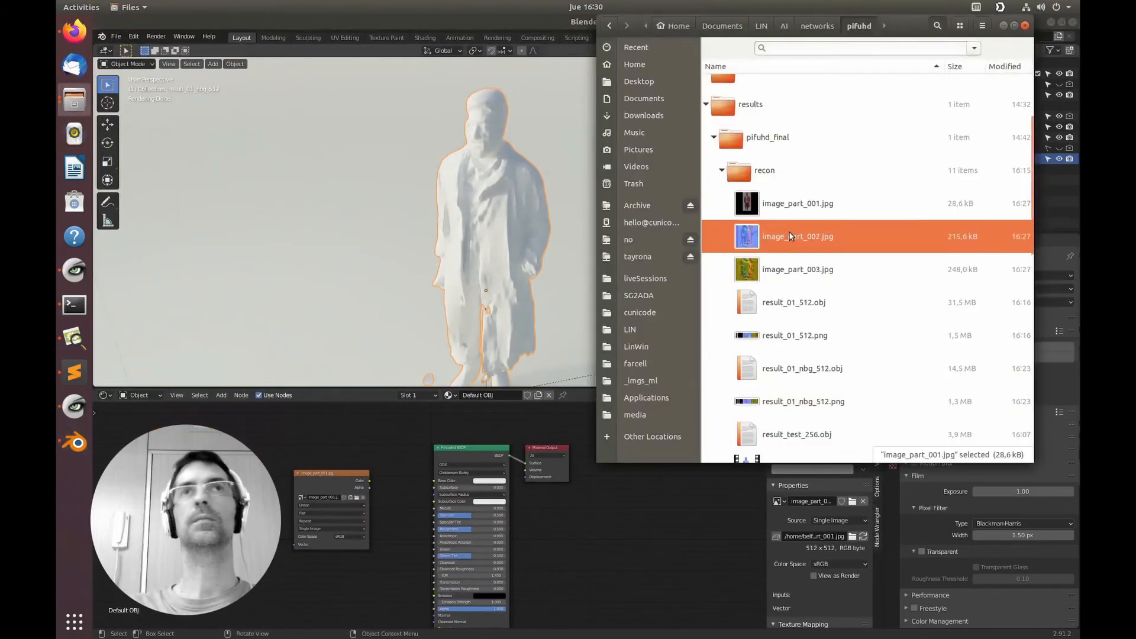
double_click(789, 237)
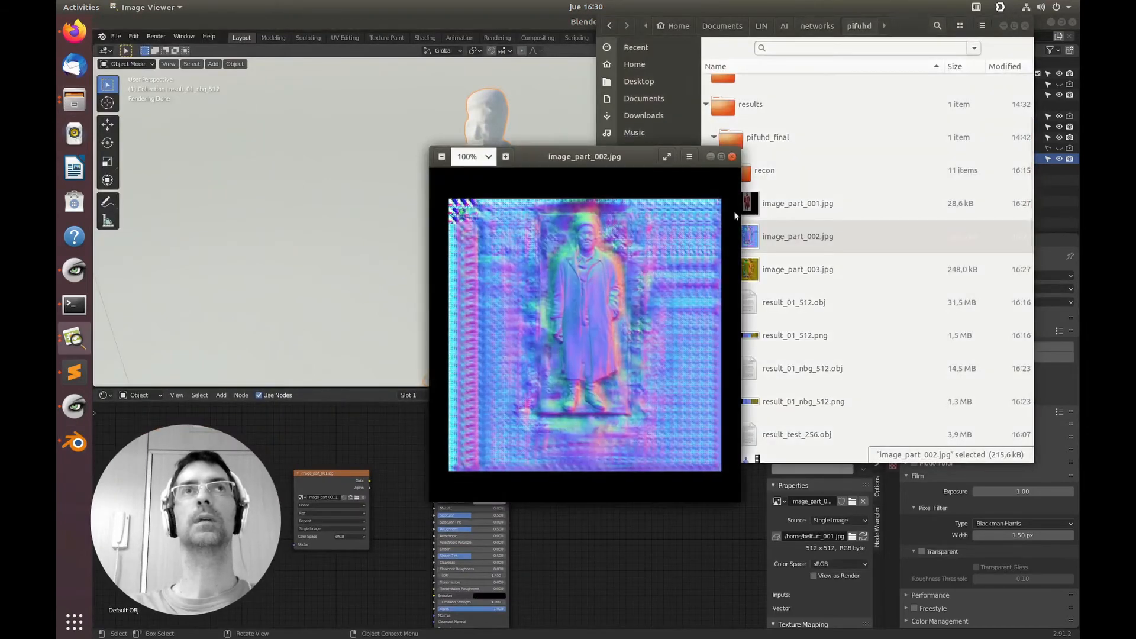
scroll(647, 242, up, 7)
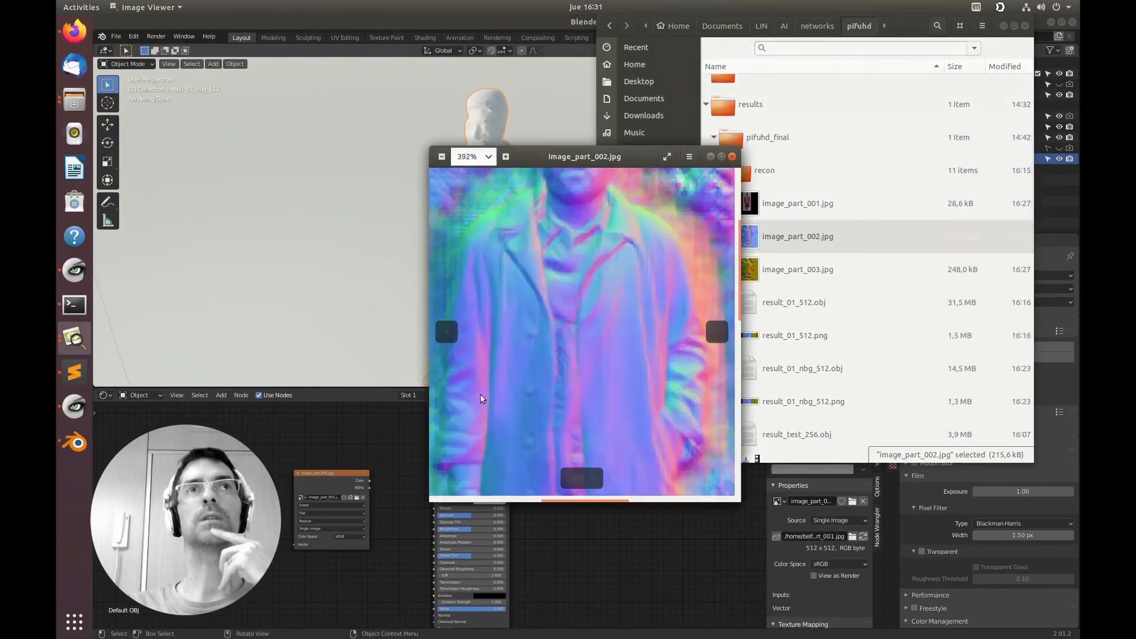
click(732, 157)
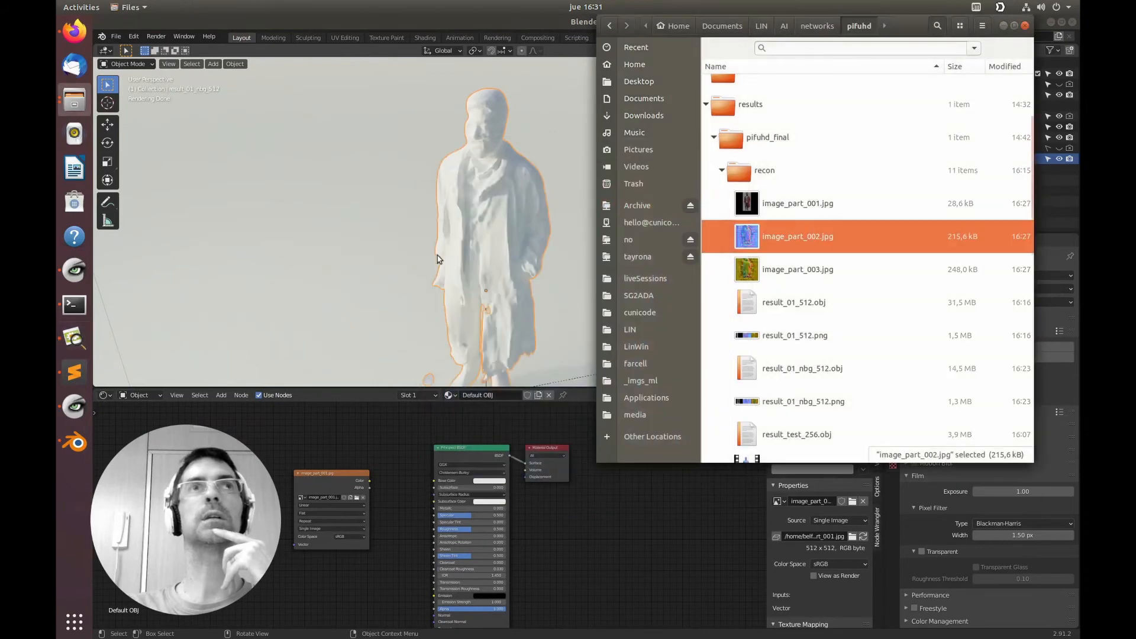
Return to Blender and examine the coat's surface on the smooth-shaded figure from the front.
middle_drag(437, 259, 504, 221)
scroll(567, 225, up, 3)
scroll(461, 241, down, 3)
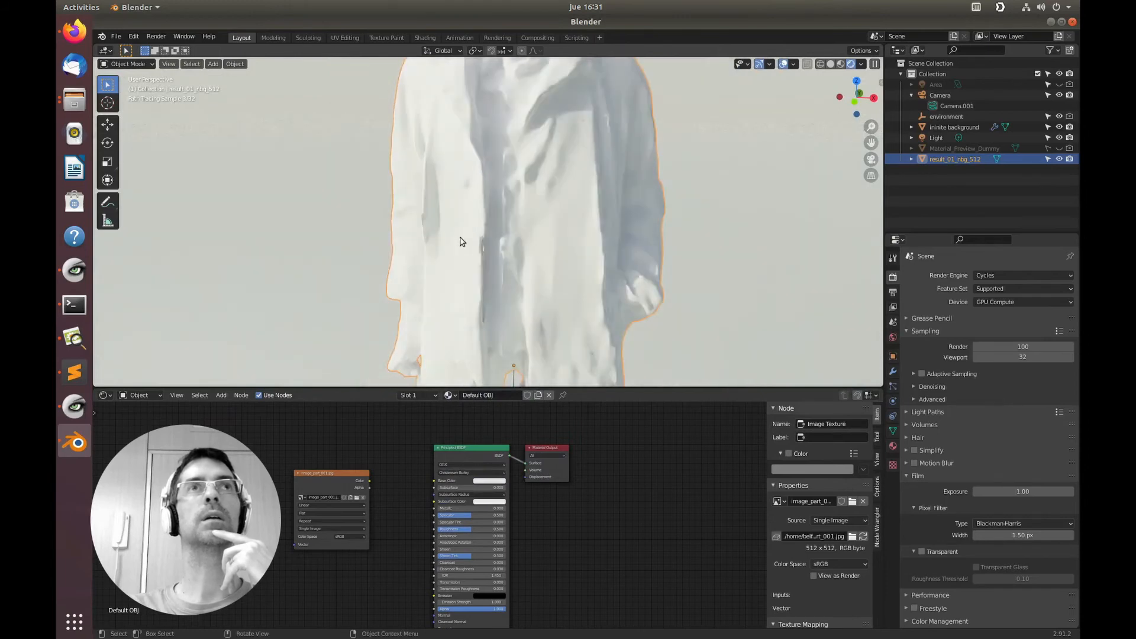
scroll(416, 508, down, 1)
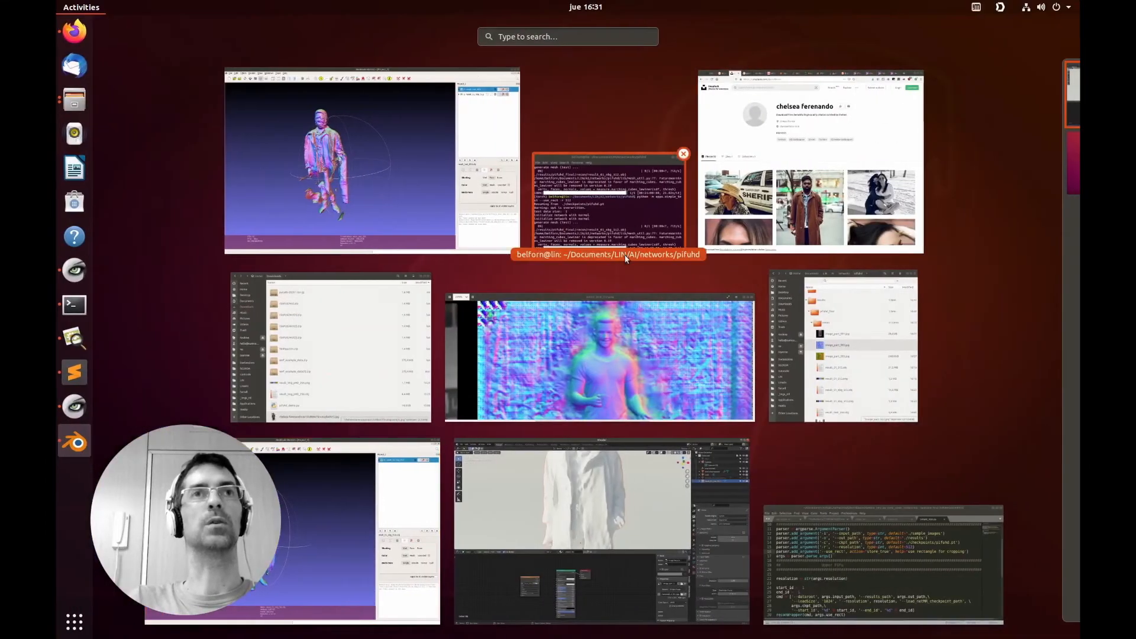
click(579, 511)
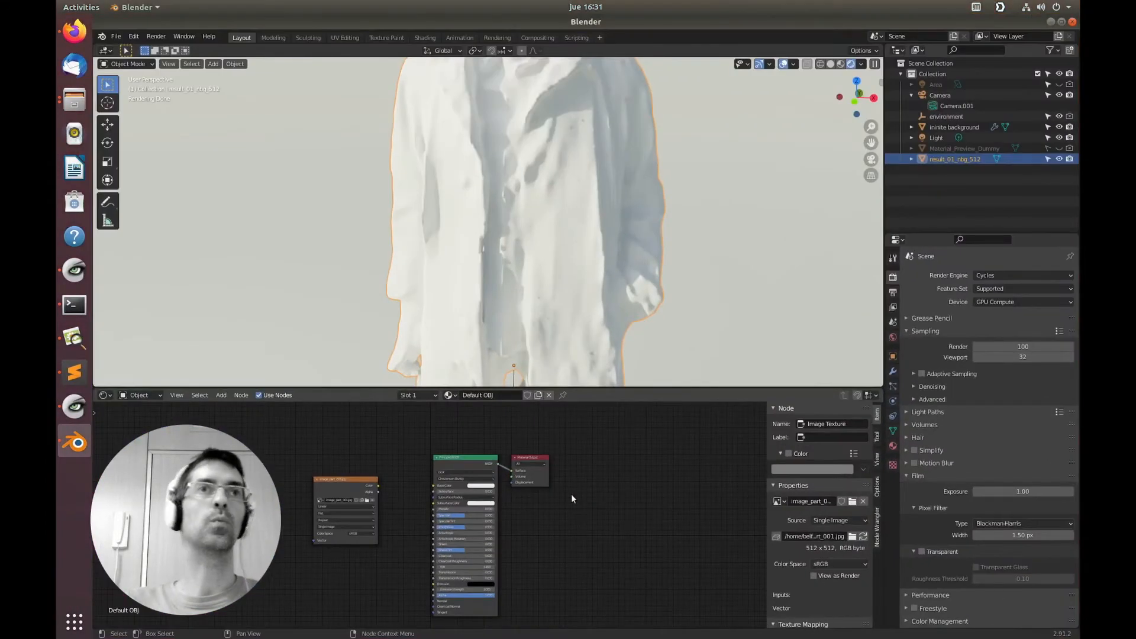
Move the image_part_001.jpg texture node slightly higher and enlarge the node editor area.
scroll(644, 482, down, 3)
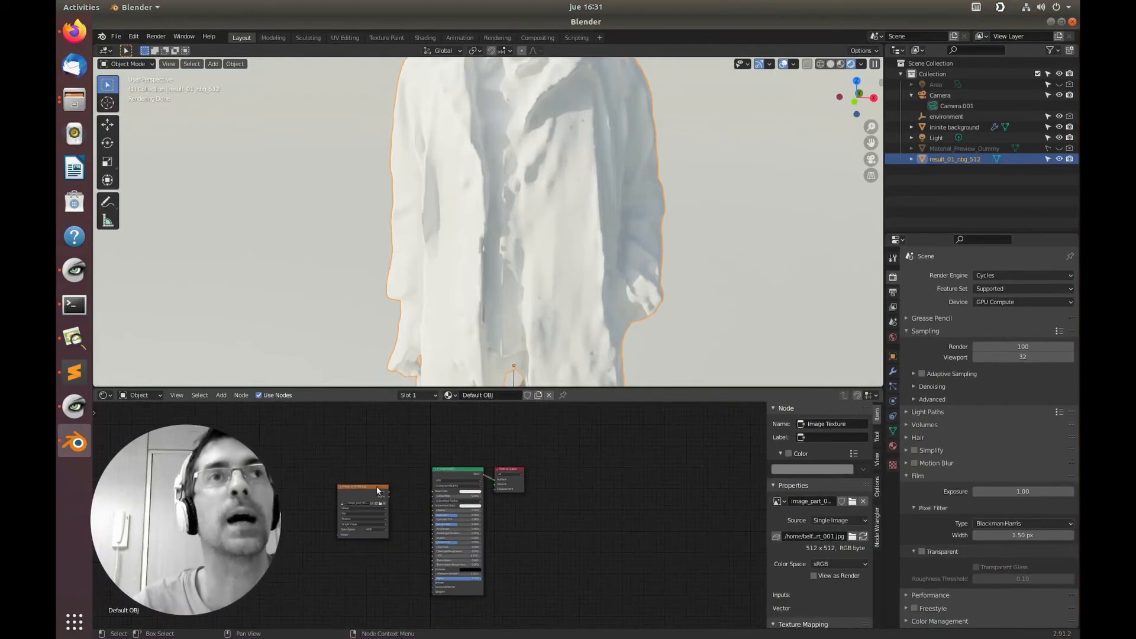
drag(379, 491, 380, 466)
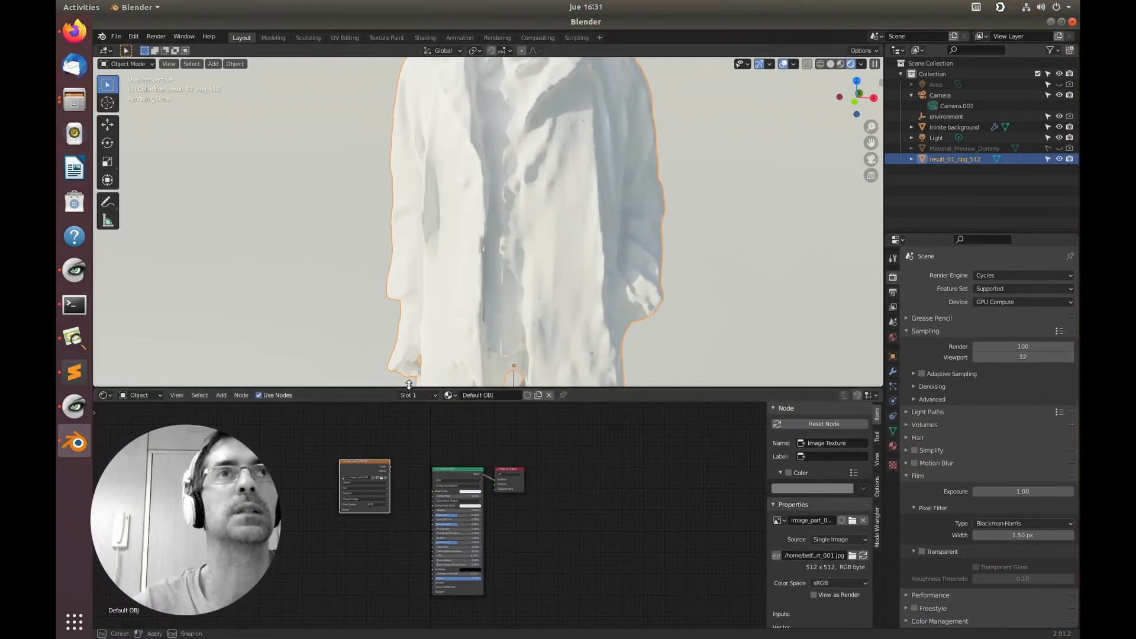
drag(409, 389, 414, 340)
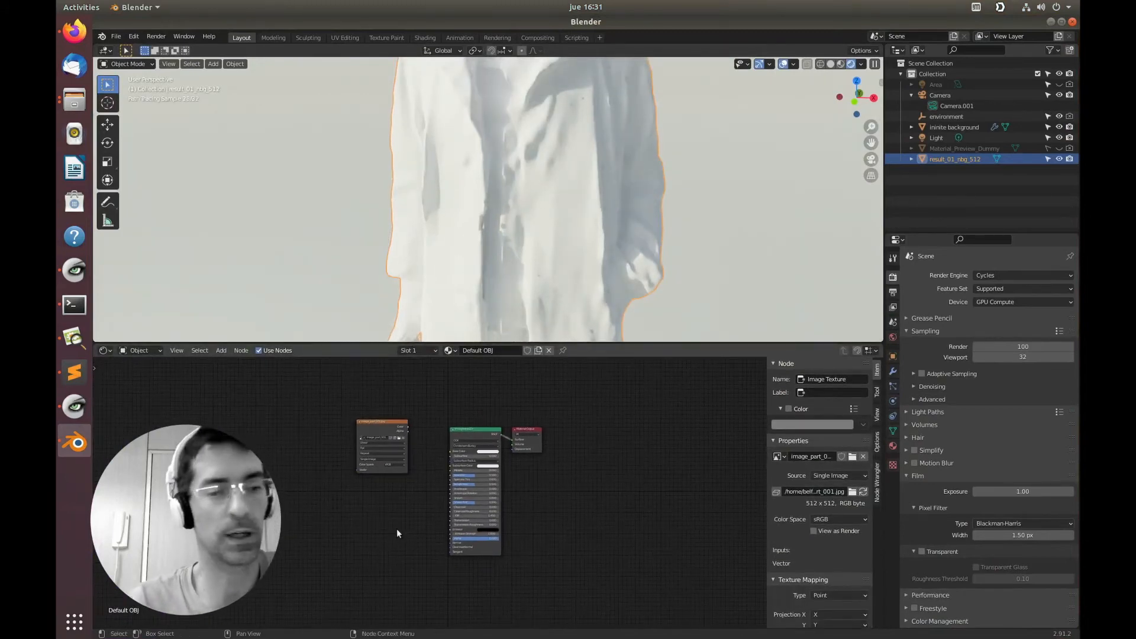
Duplicate the image_part_001.jpg texture node and place the copy below the original.
key(shift+a)
mouse_move(397, 528)
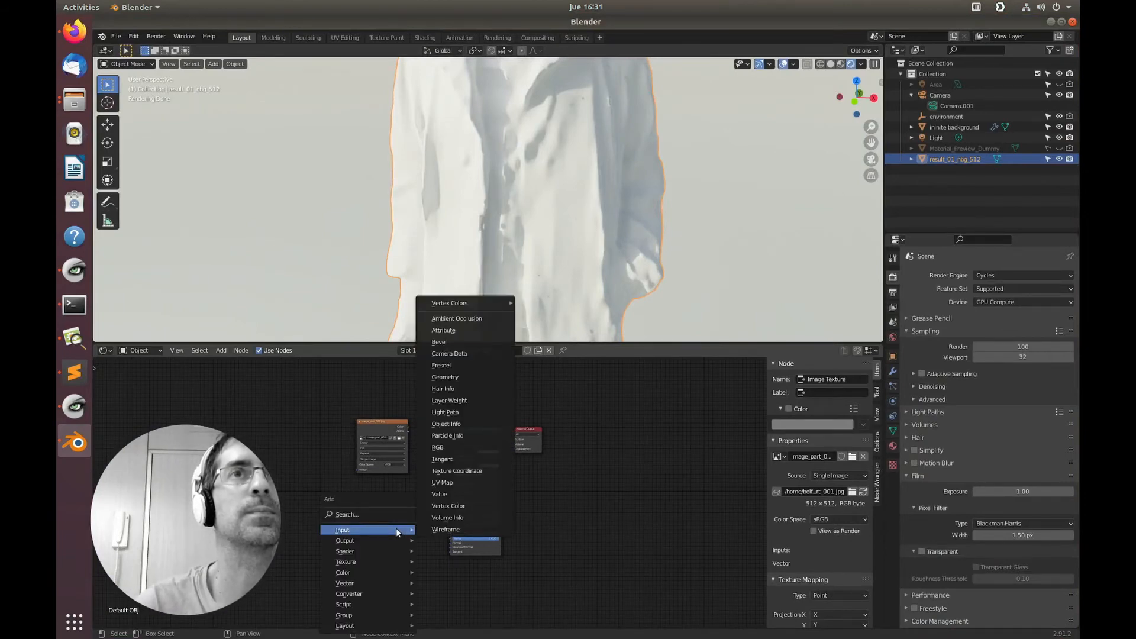
click(375, 430)
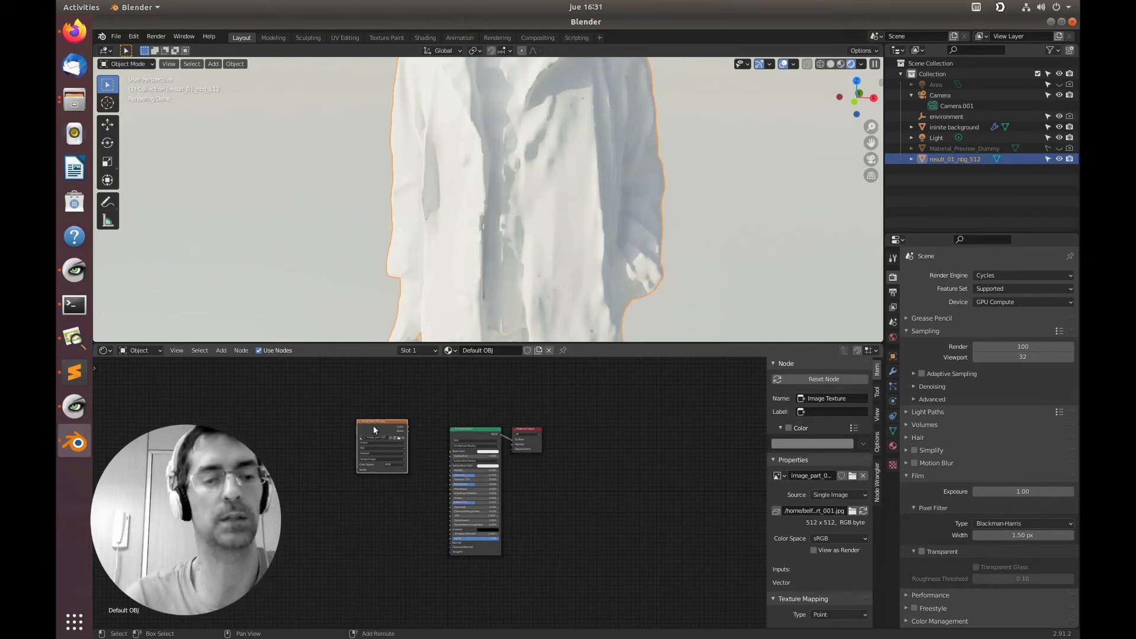
key(shift+d)
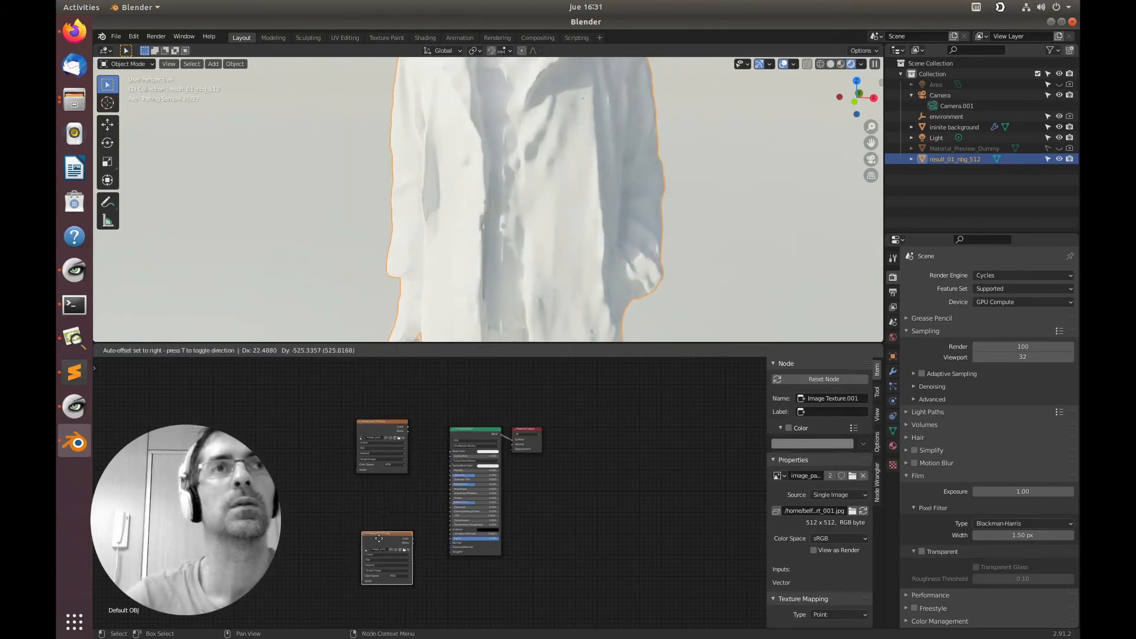
click(363, 511)
Load image_part_002.jpg from the recon folder into the duplicated texture node.
scroll(414, 553, up, 4)
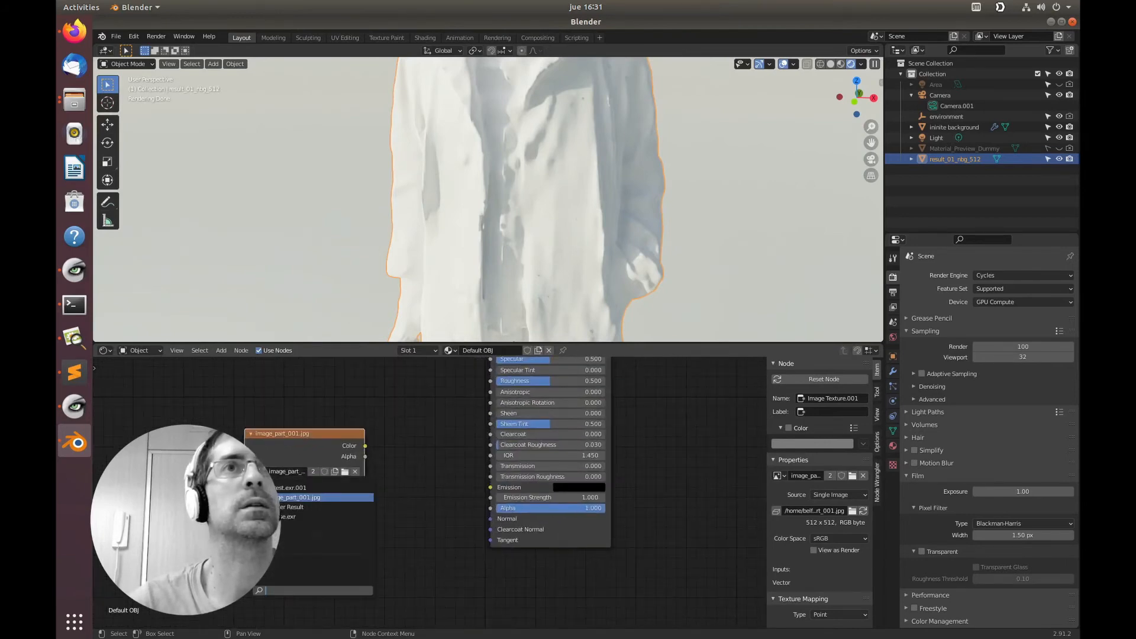
click(345, 472)
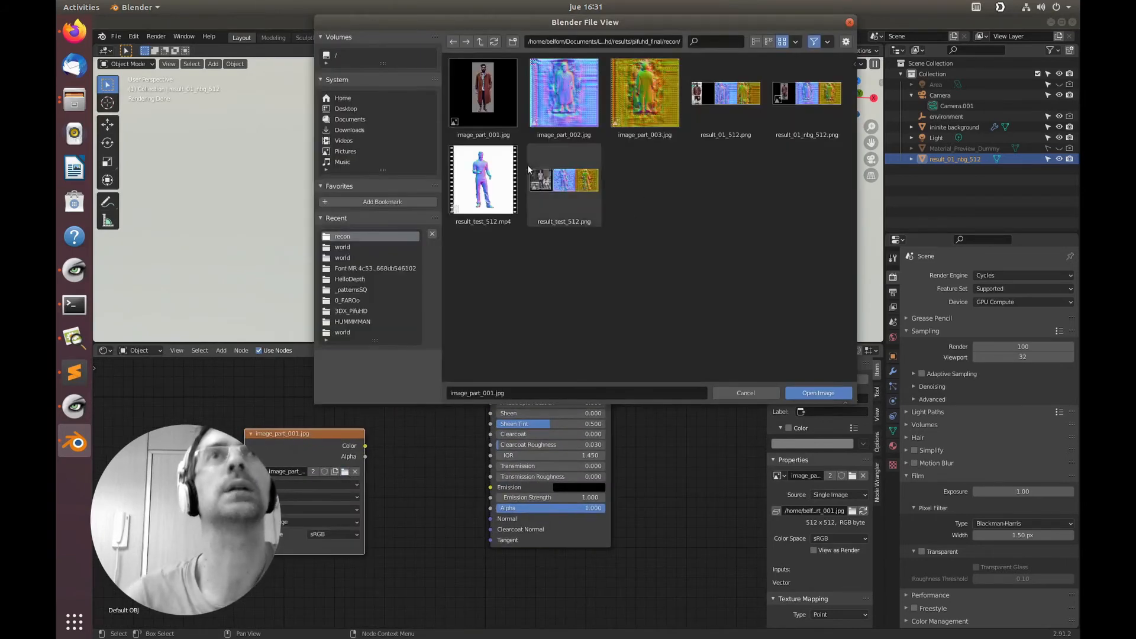
click(564, 94)
click(825, 393)
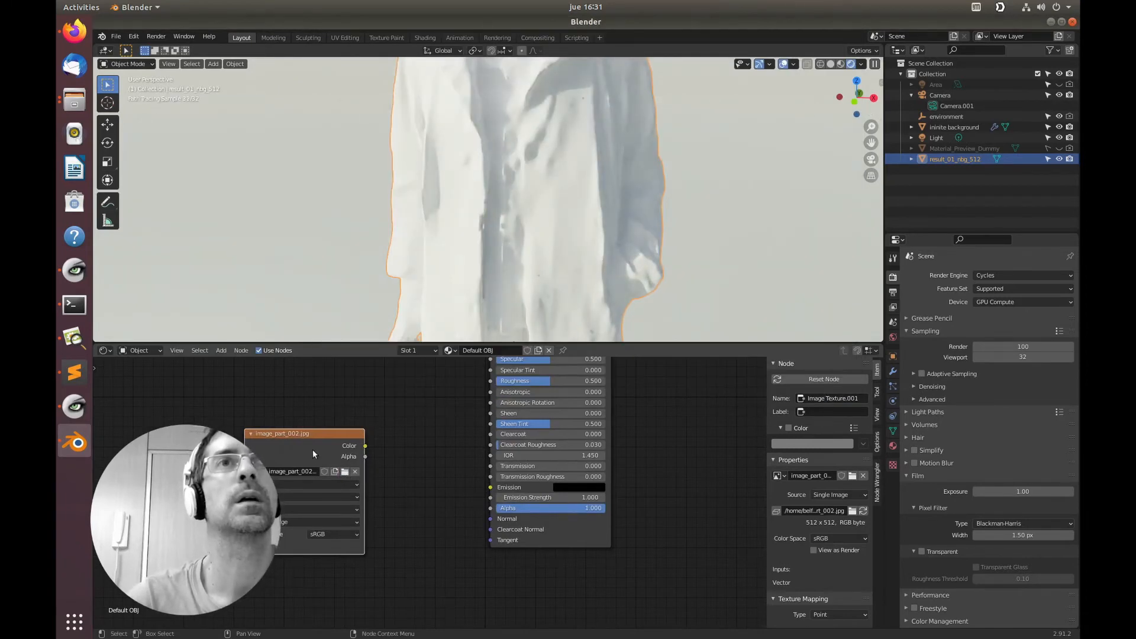
Preview image_part_002.jpg on the figure by linking its Color to the Principled BSDF's Base Color, and detach that link.
middle_drag(401, 465, 382, 576)
drag(346, 558, 471, 416)
scroll(503, 239, down, 5)
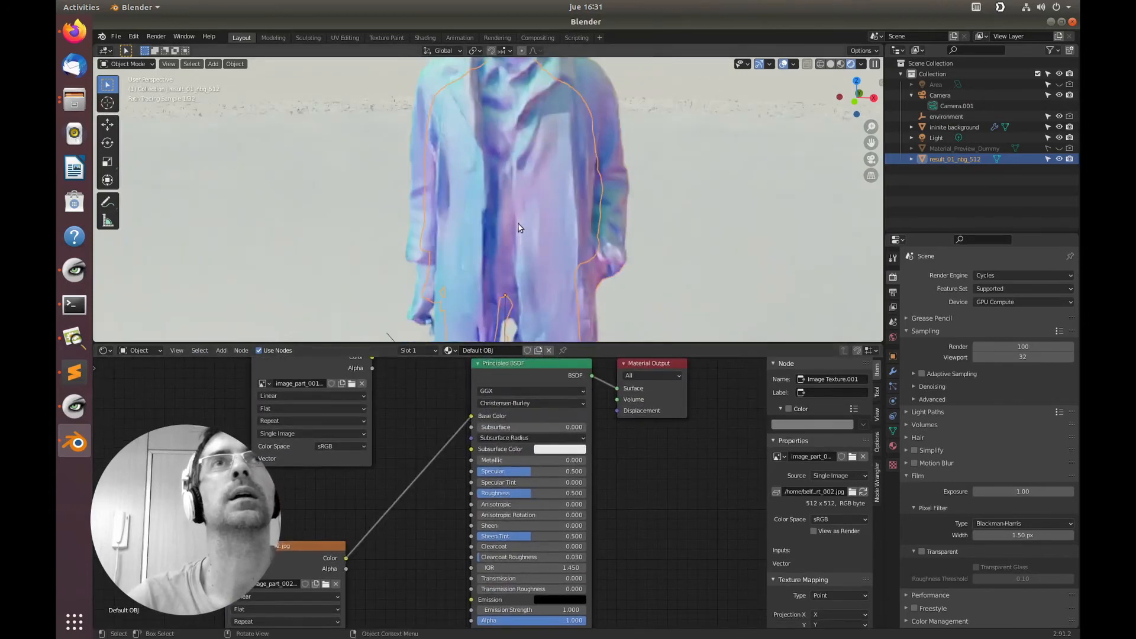
middle_drag(503, 240, 466, 69)
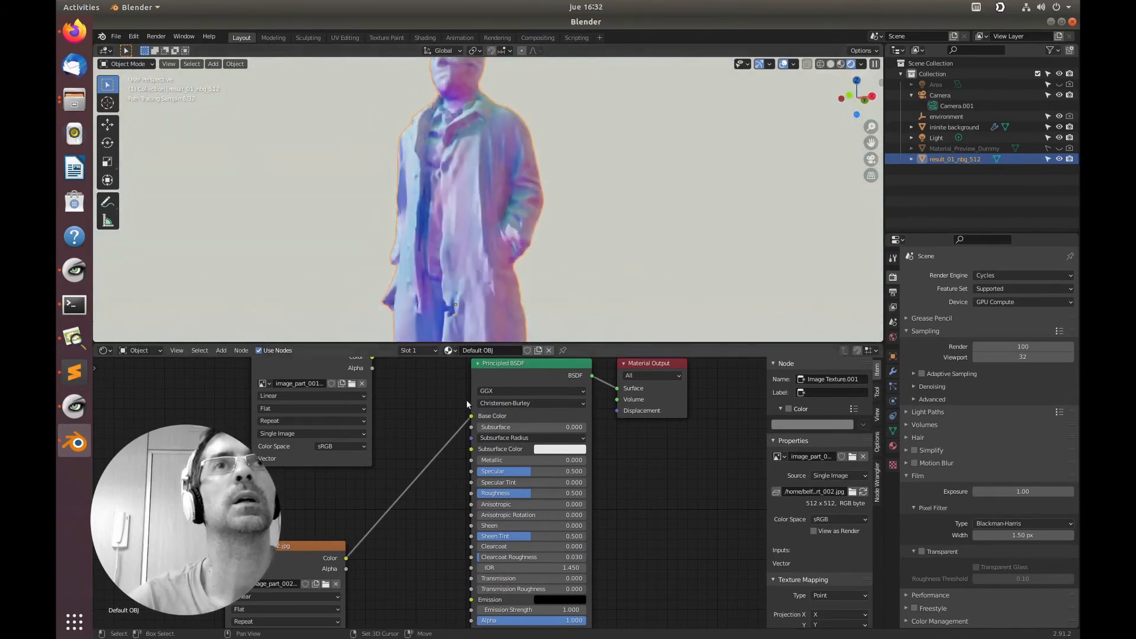
drag(472, 417, 419, 465)
middle_drag(446, 547, 456, 451)
mouse_move(358, 464)
mouse_down()
mouse_move(484, 540)
mouse_move(402, 495)
mouse_move(418, 491)
mouse_up()
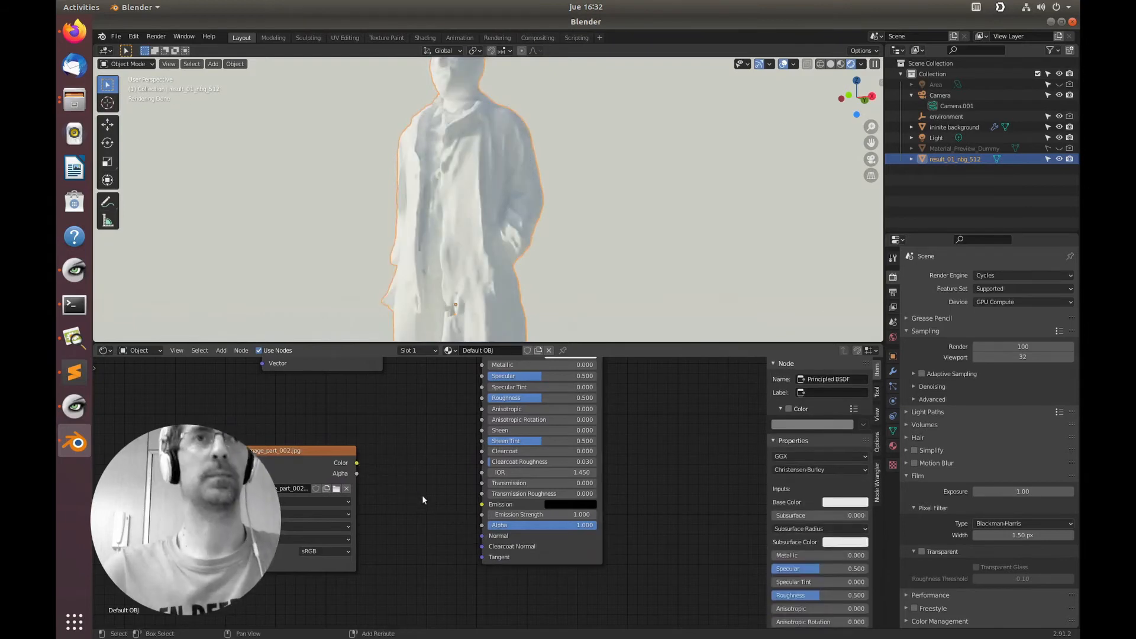
Add a Normal Map node between the image_part_002.jpg texture and the Principled BSDF.
key(shift+a)
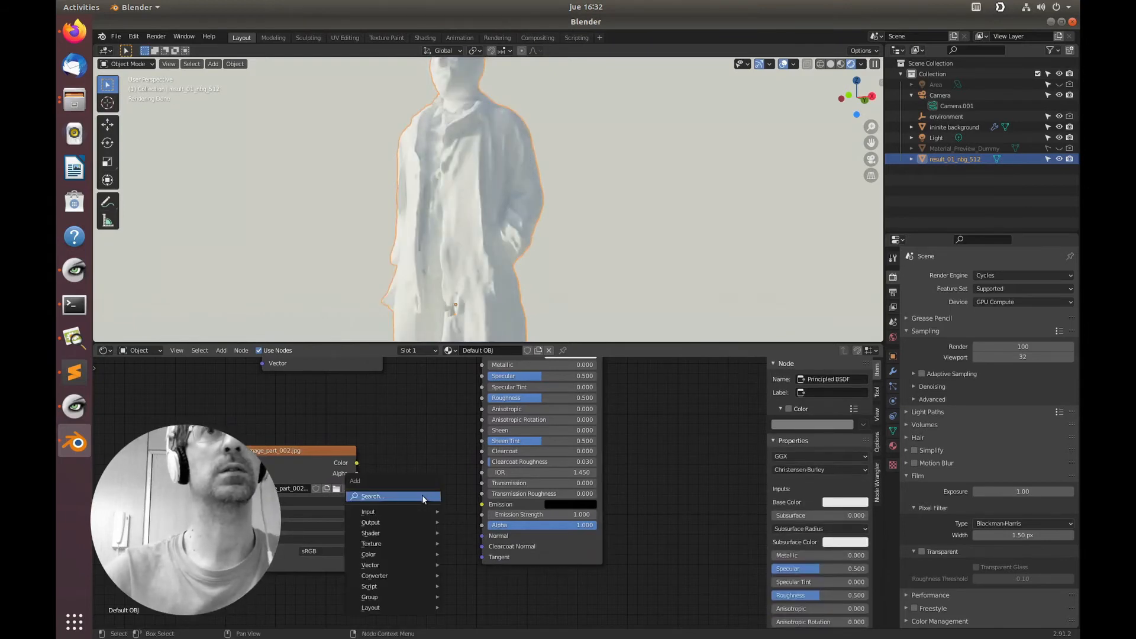
click(423, 498)
text(norm)
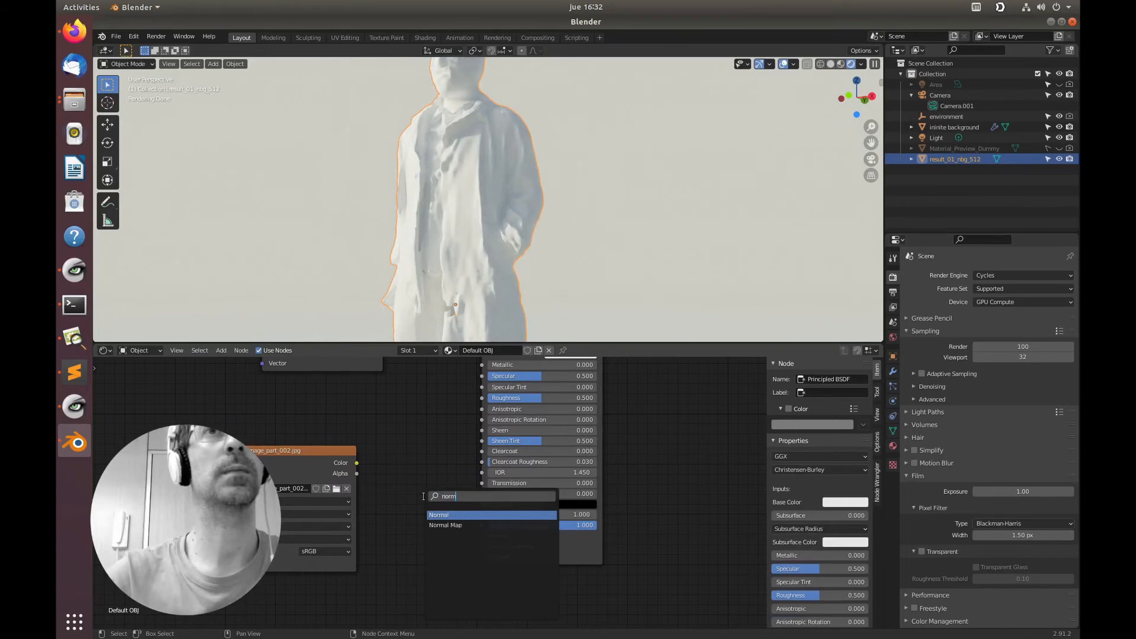
key(Down)
key(Return)
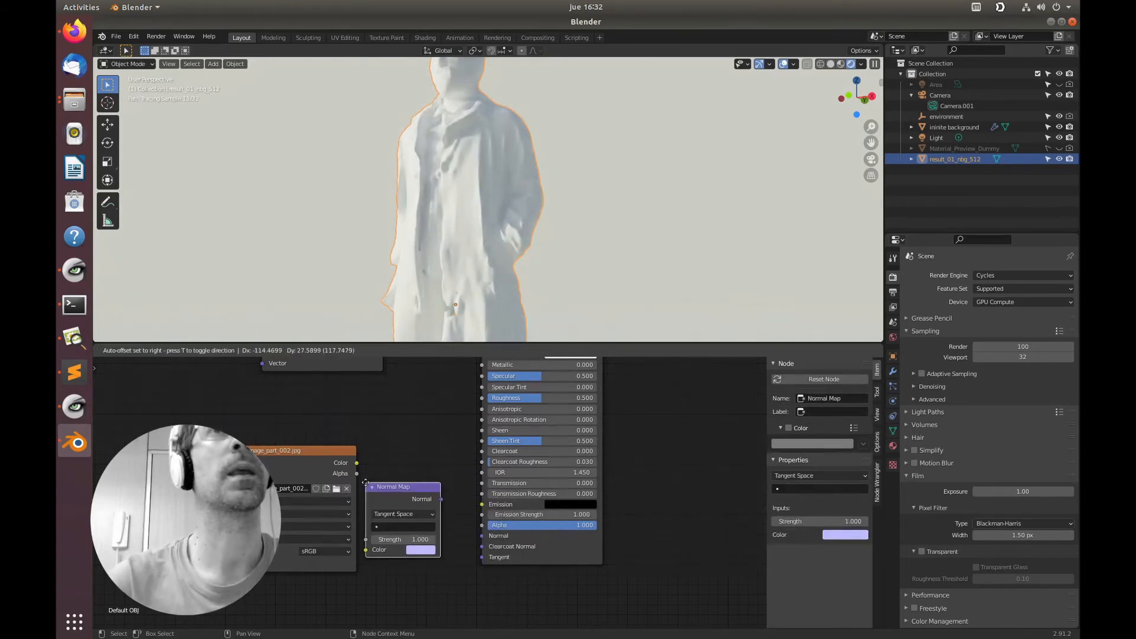
click(384, 481)
Connect image_part_002.jpg's Color to the Normal Map's Color, and the Normal Map's output to the Principled BSDF's Normal.
drag(357, 463, 370, 494)
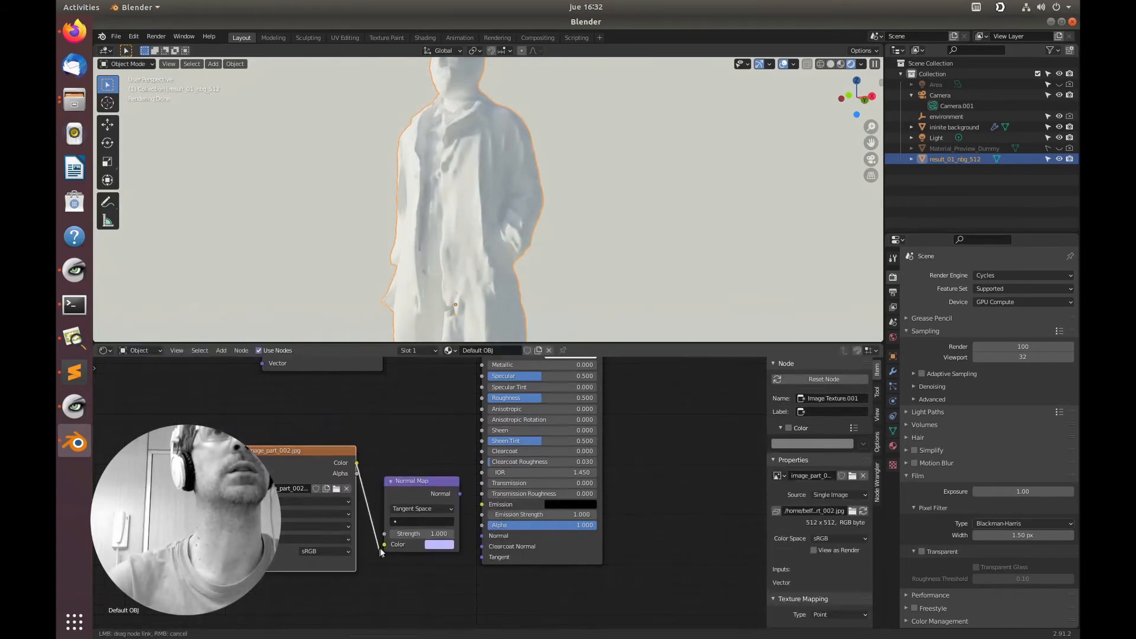
drag(382, 552, 384, 547)
drag(462, 494, 474, 540)
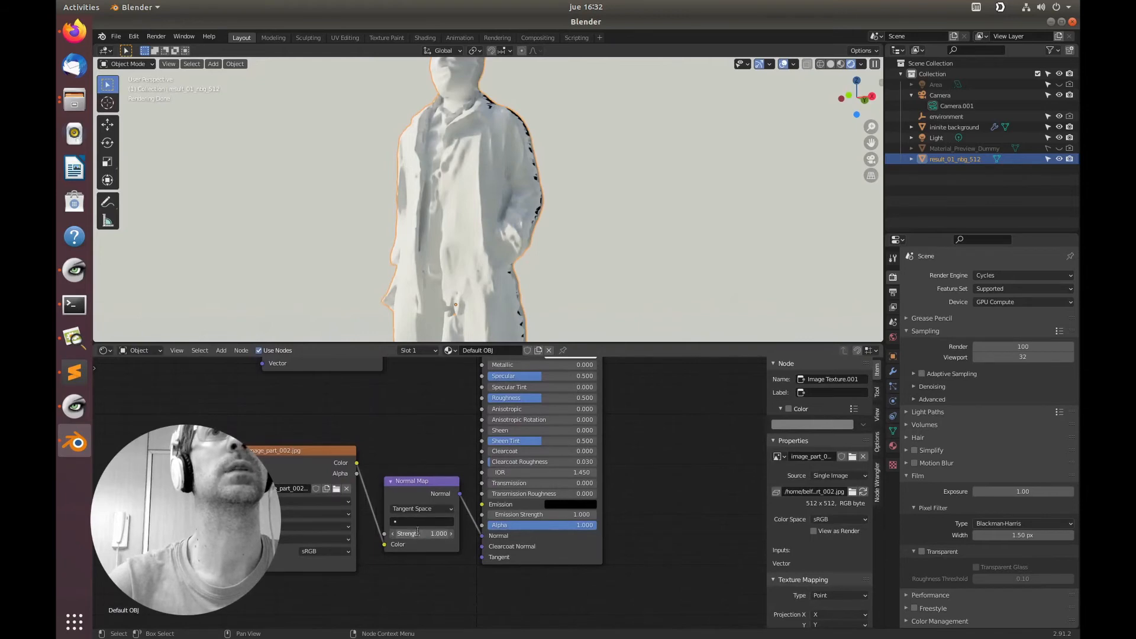
Try Object Space on the Normal Map node, check the figure, and return the node to Tangent Space.
click(428, 510)
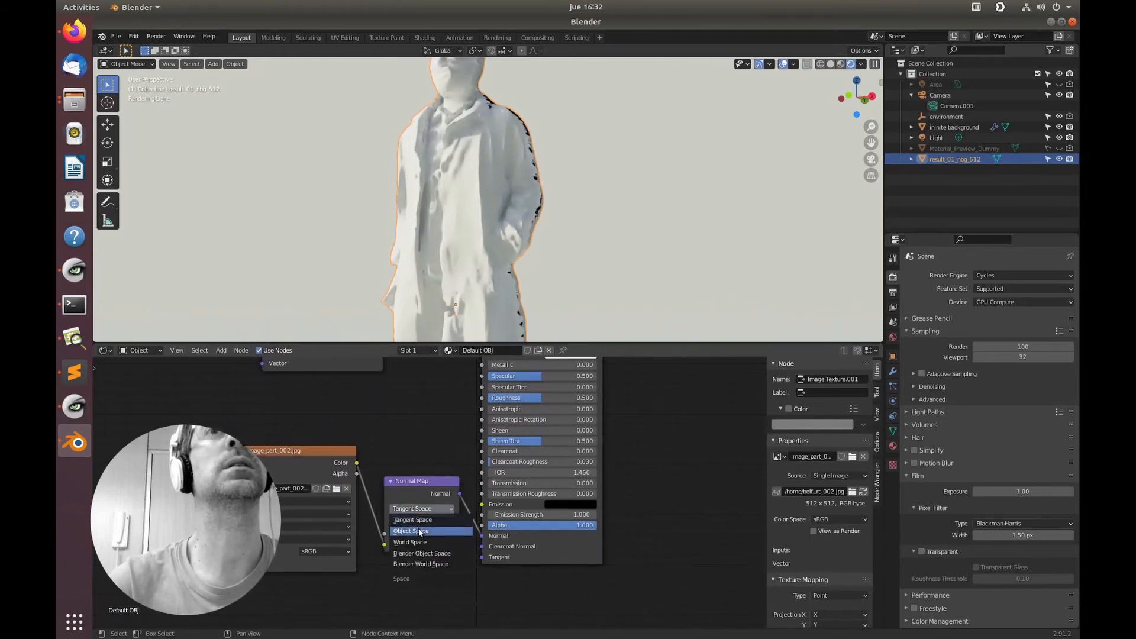
click(420, 531)
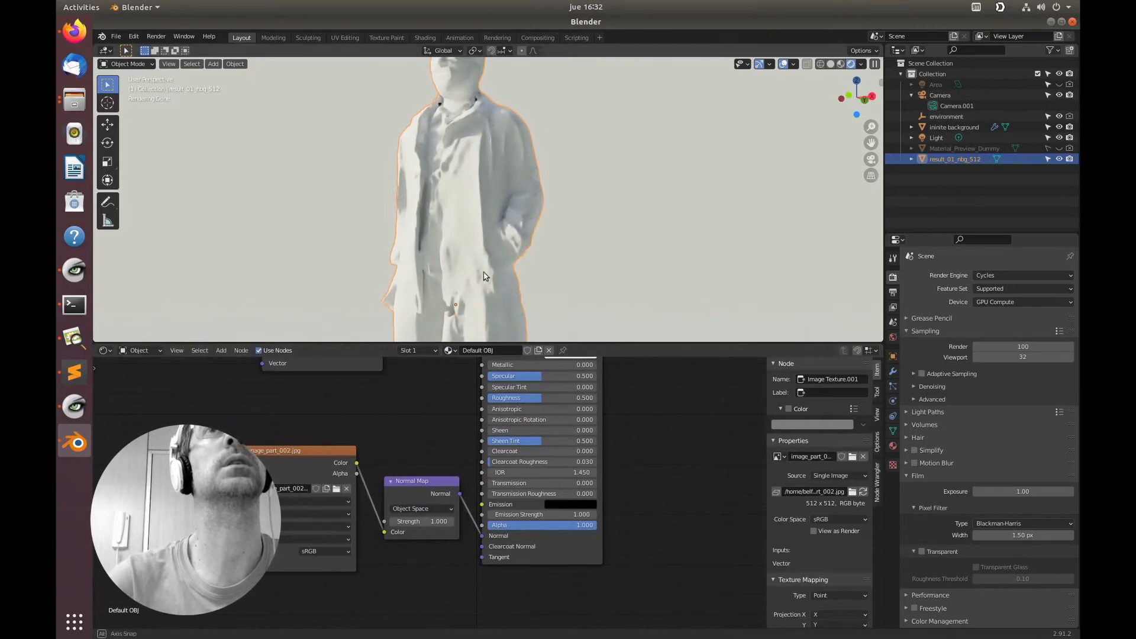
click(433, 509)
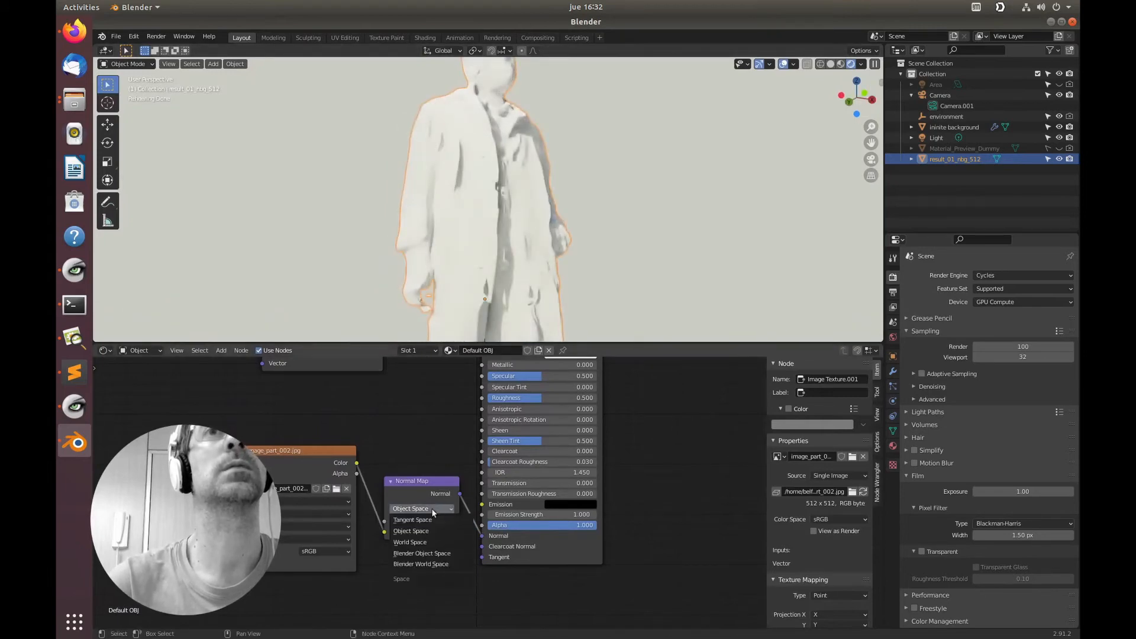
click(424, 521)
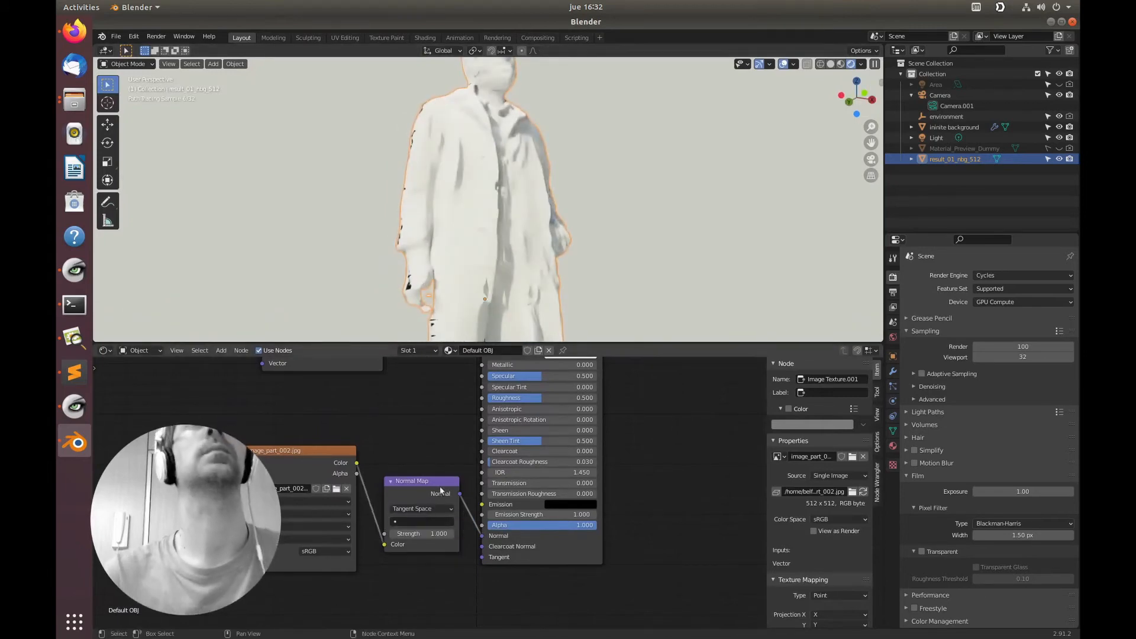
Examine the coat close up, comparing its shading with the Normal Map link detached and reattached.
middle_drag(474, 248, 490, 302)
middle_drag(483, 144, 444, 149)
scroll(444, 149, down, 4)
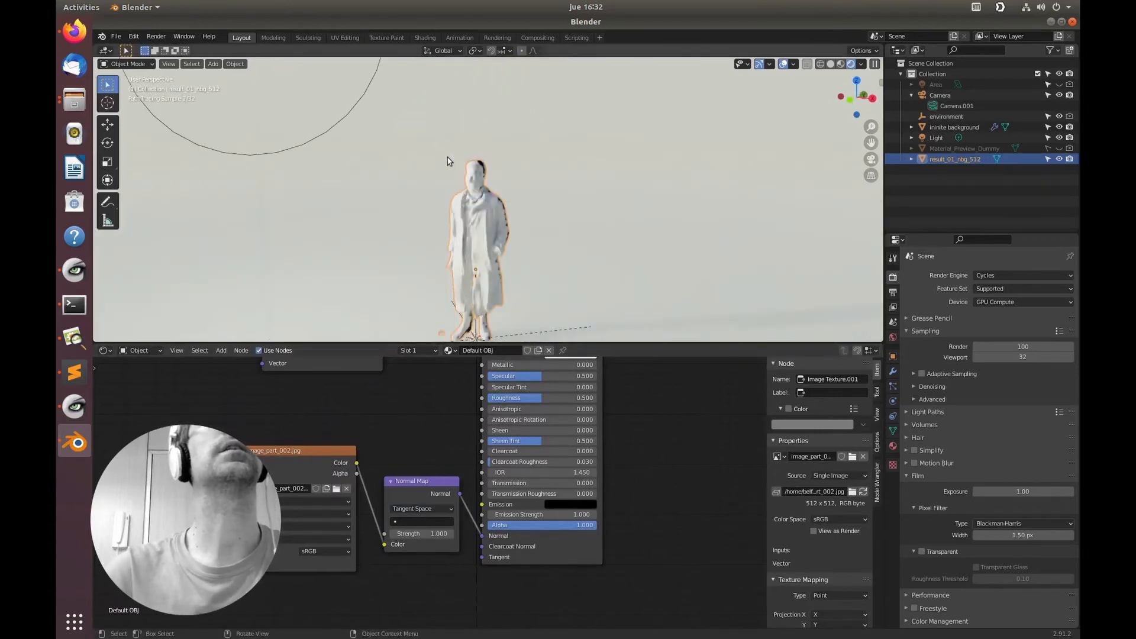
scroll(452, 159, up, 8)
scroll(500, 276, down, 2)
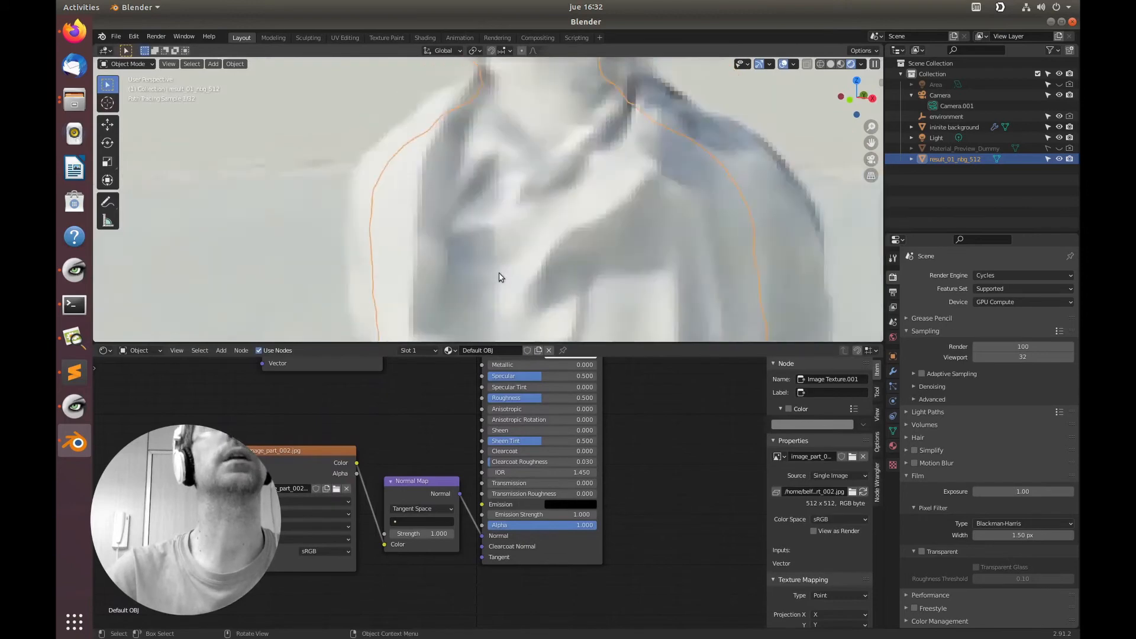
shift+middle_drag(497, 283, 505, 122)
shift+middle_drag(495, 320, 507, 241)
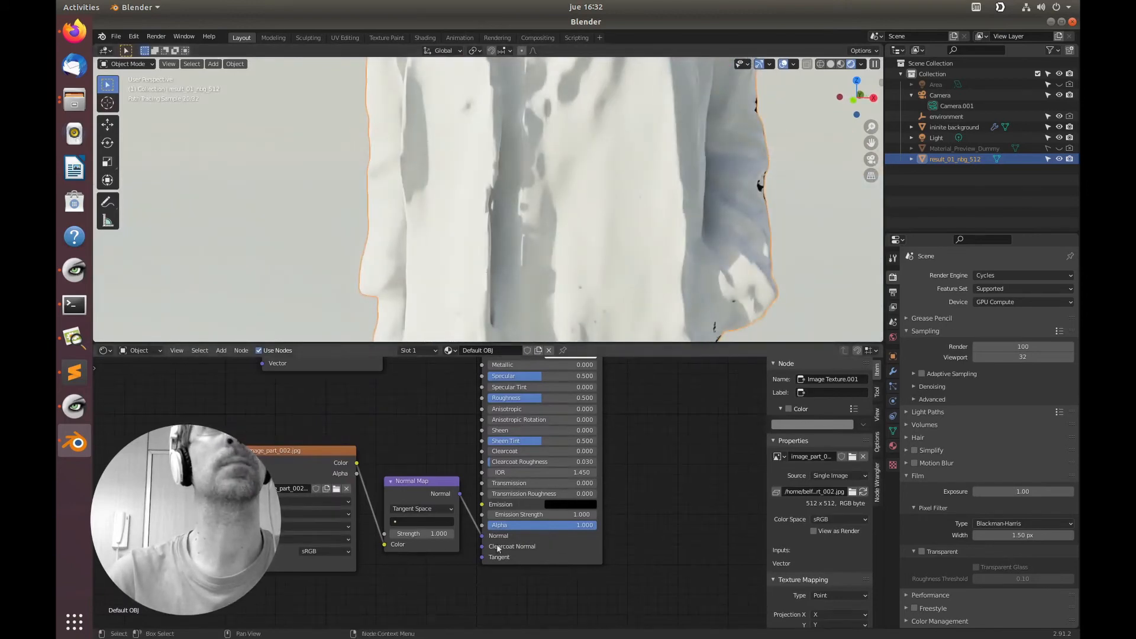
key(ctrl+z)
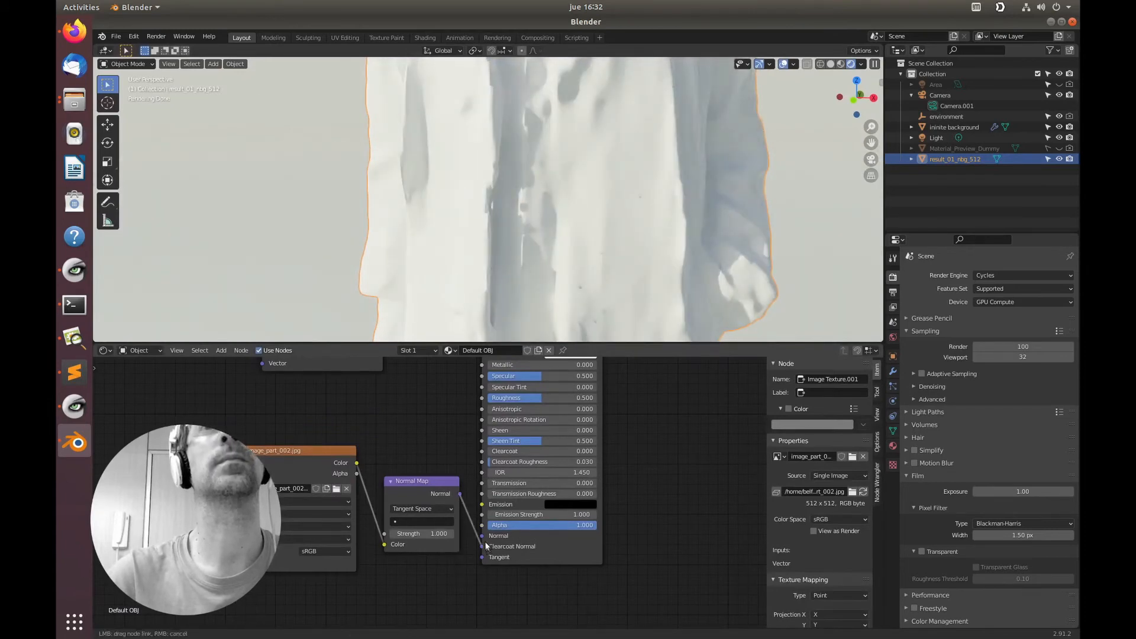
drag(485, 544, 485, 544)
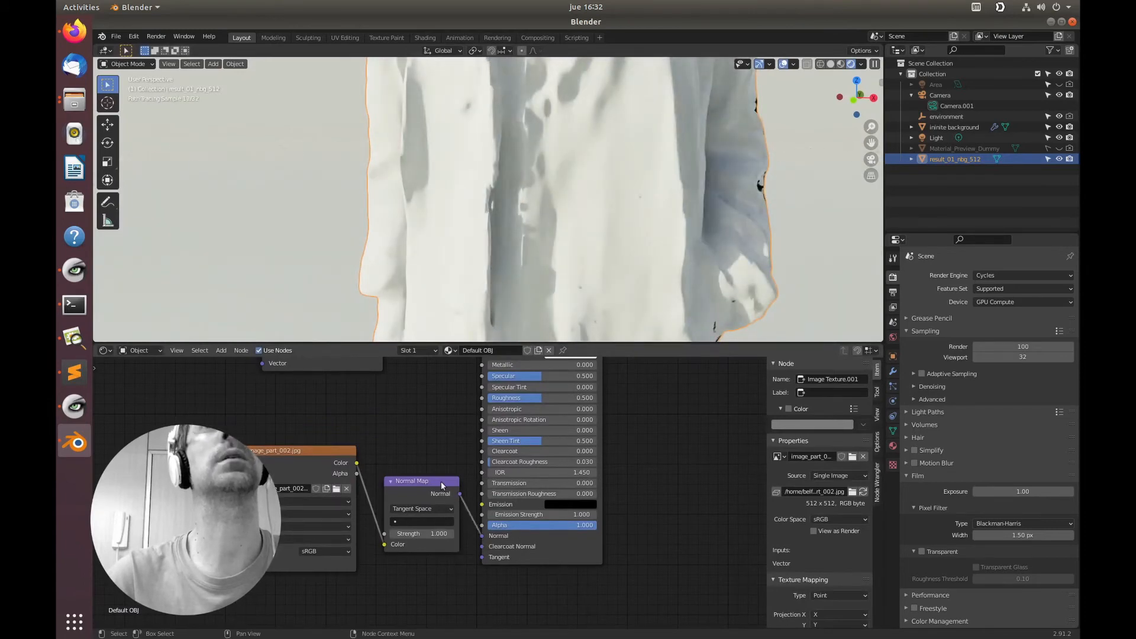
Move the Normal Map node lower in the node tree and inspect the lower part of the coat.
drag(442, 481, 436, 544)
scroll(490, 210, down, 5)
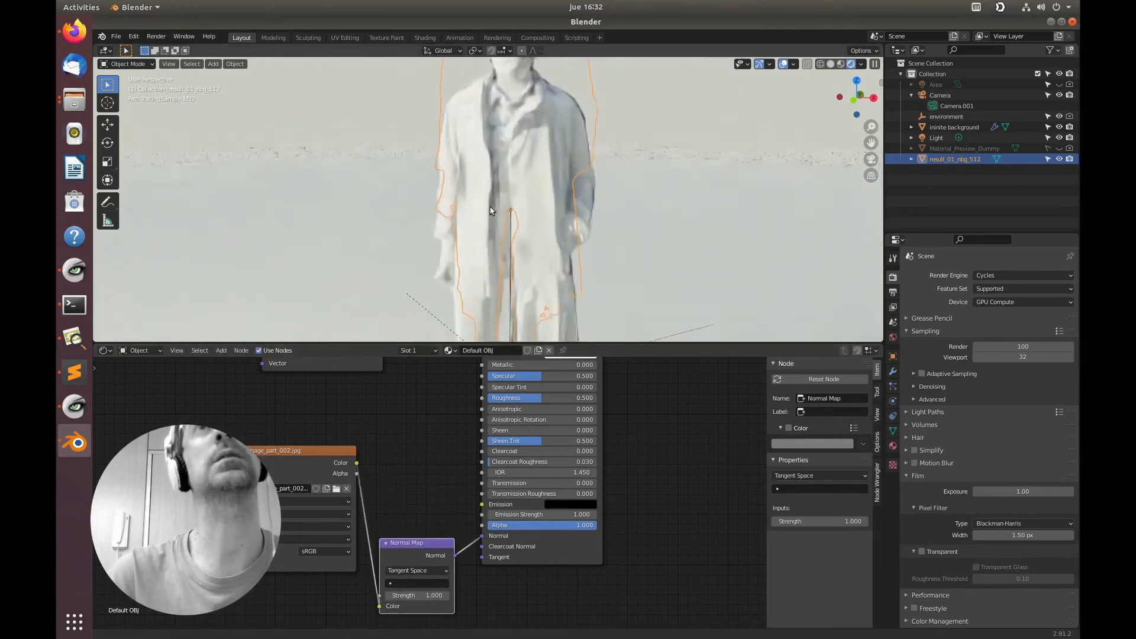
mouse_move(490, 255)
middle_down()
mouse_move(513, 238)
mouse_move(518, 178)
middle_up()
scroll(514, 173, up, 2)
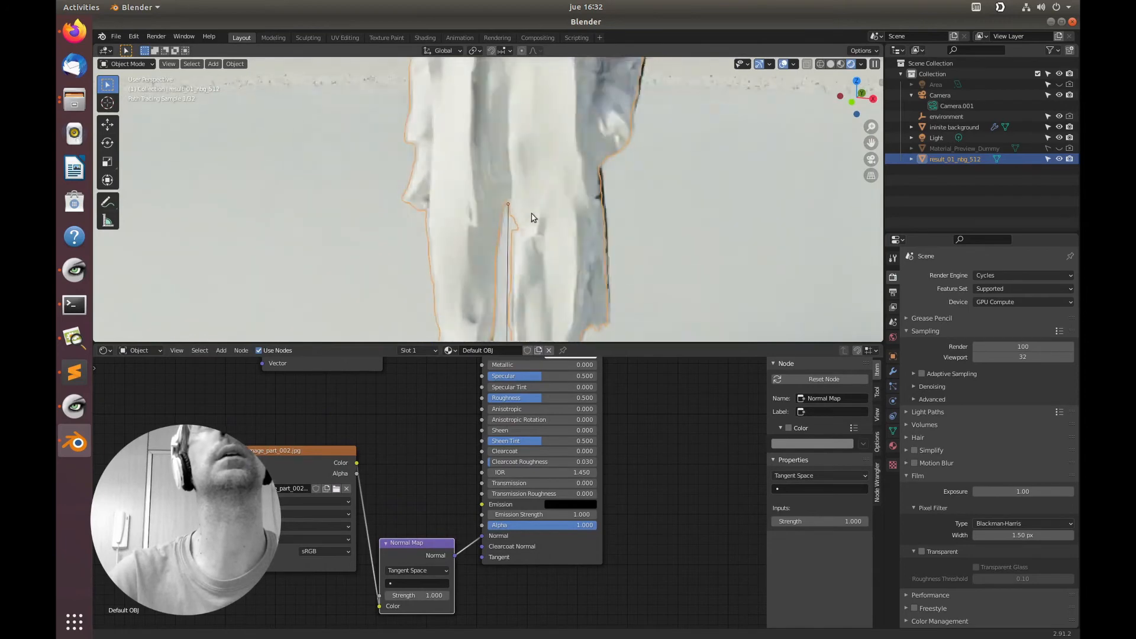
Compare the trousers and hand with and without normal mapping by detaching and reattaching the Principled BSDF's Normal link.
drag(481, 540, 448, 499)
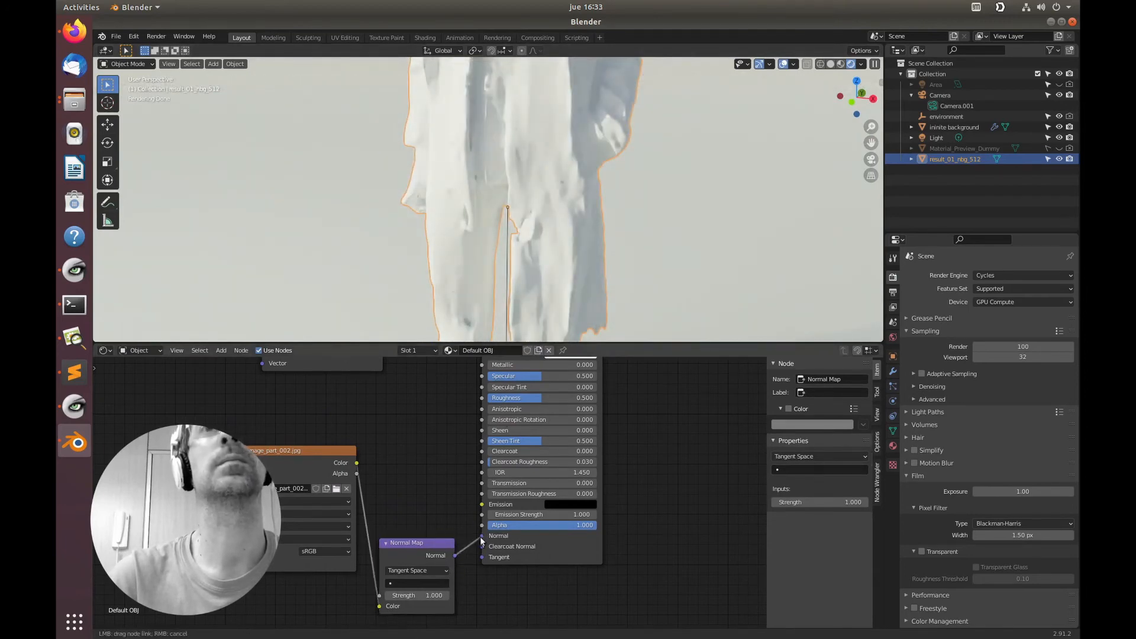
middle_drag(447, 261, 451, 244)
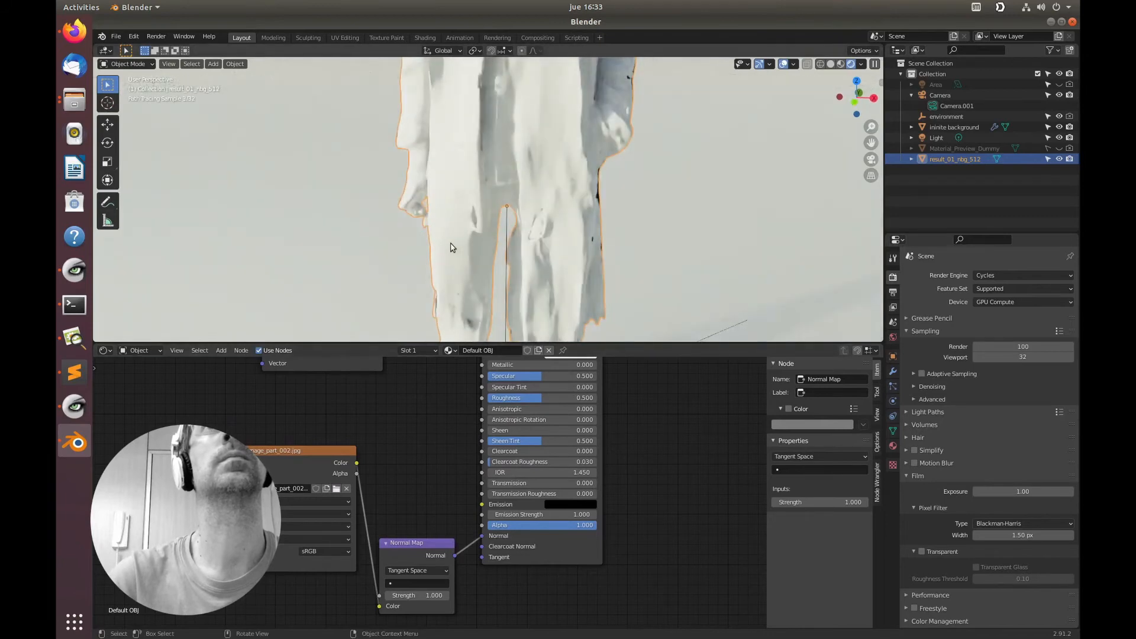
middle_drag(425, 176, 502, 331)
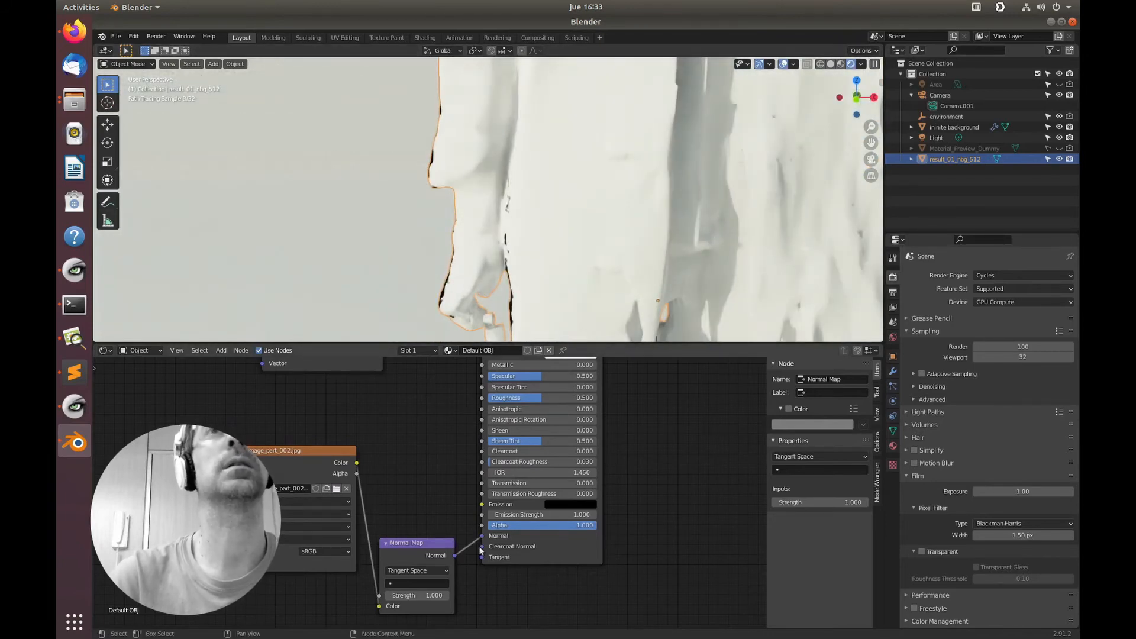
drag(482, 537, 453, 485)
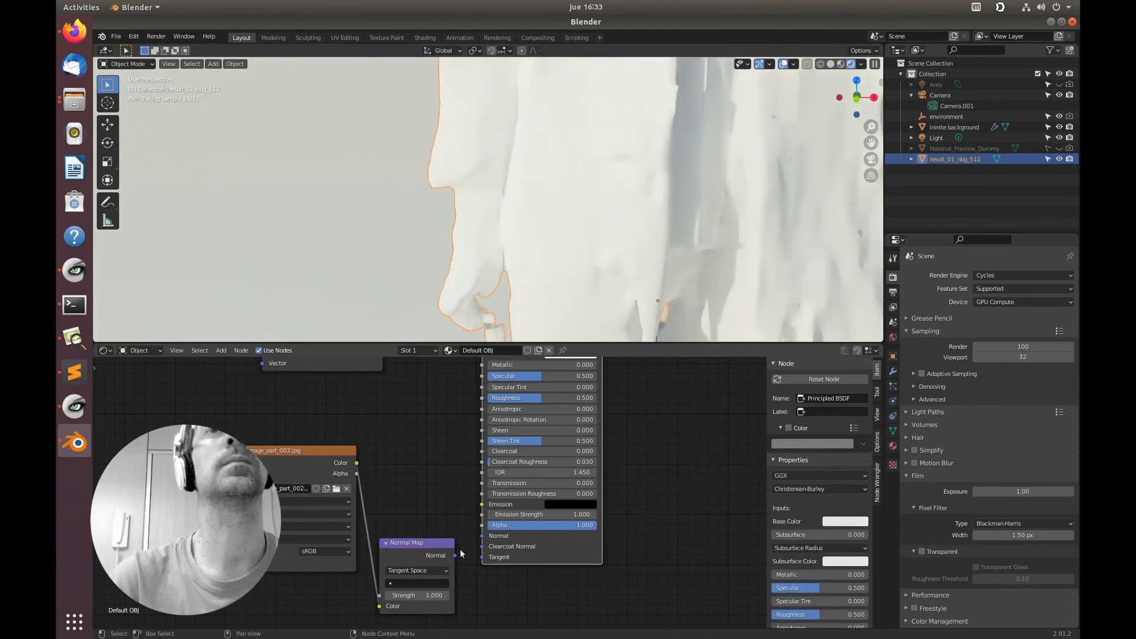
drag(455, 556, 481, 533)
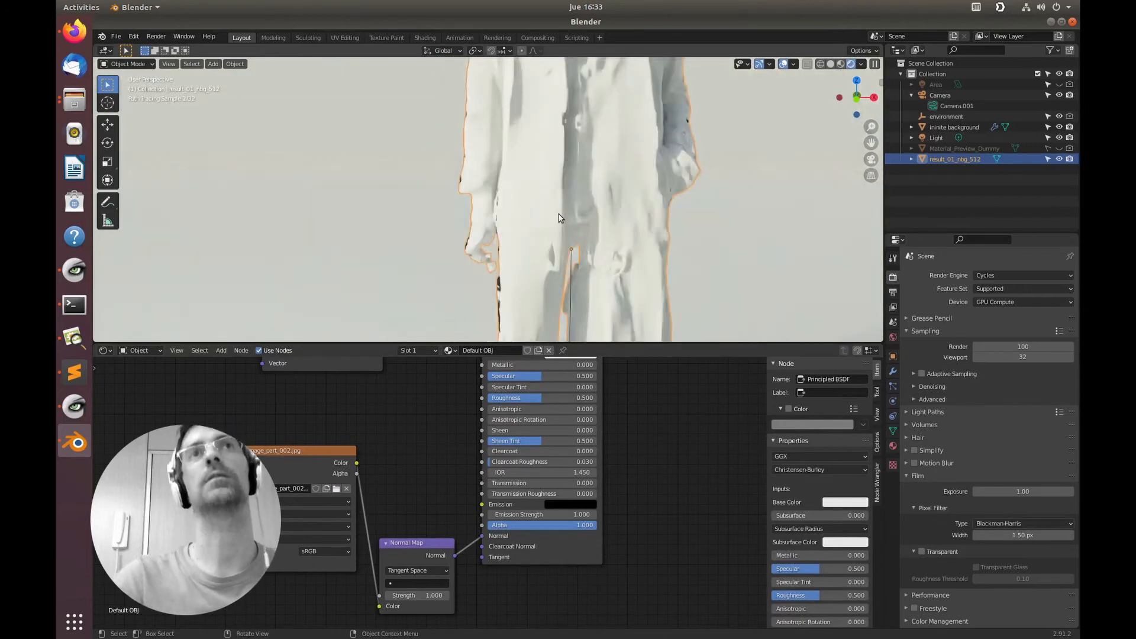
Rotate the environment empty about 116° around the global Z axis and reselect the figure.
scroll(637, 180, down, 4)
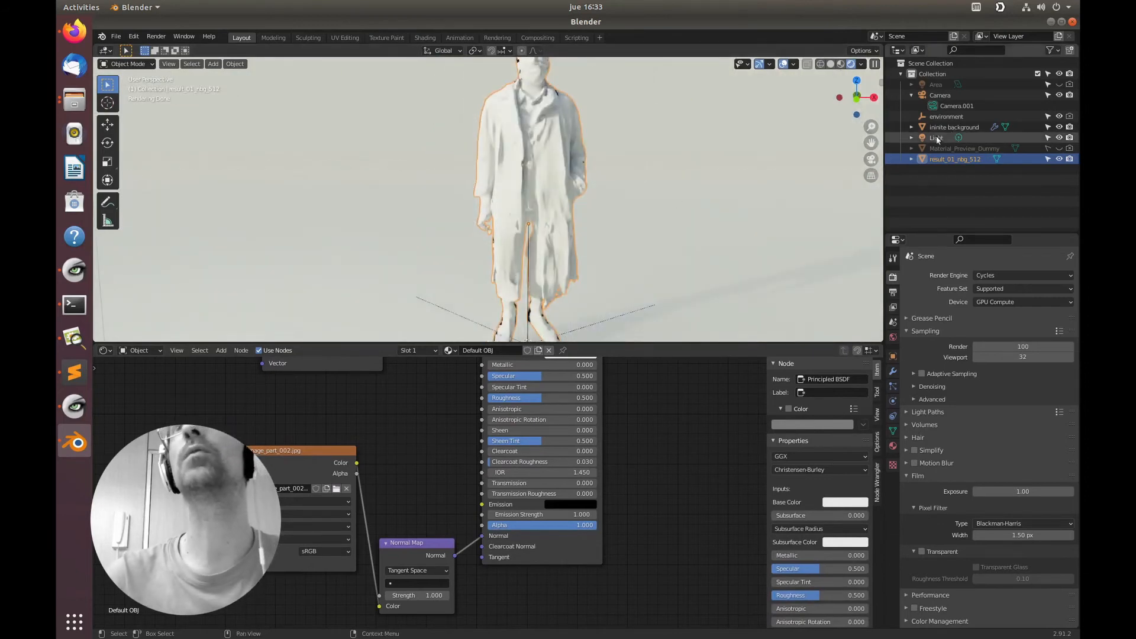
click(946, 117)
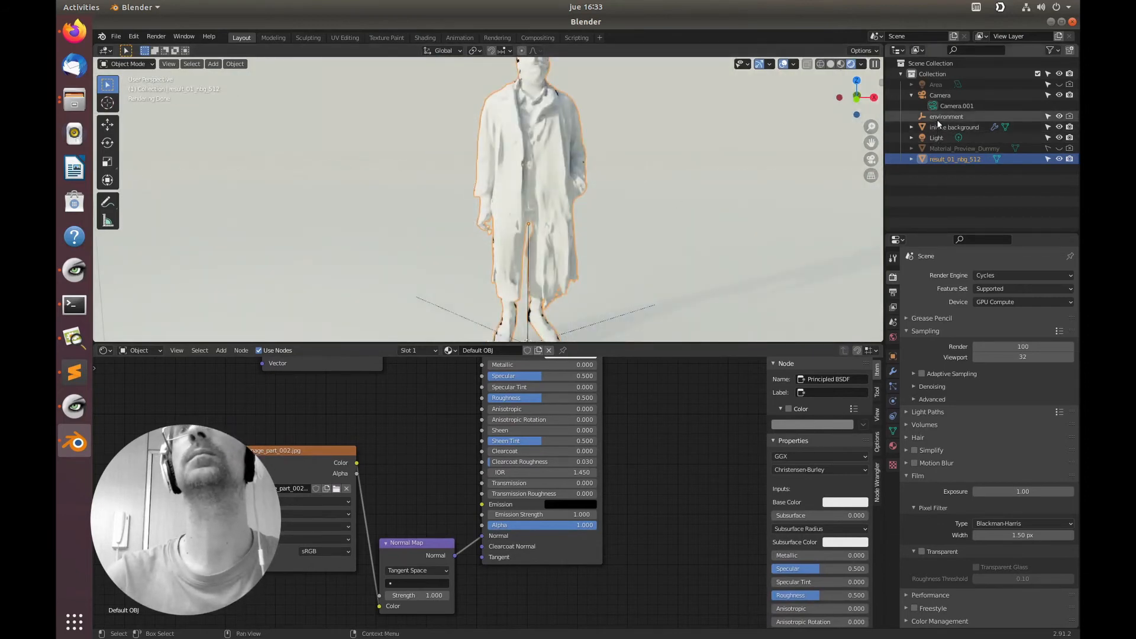
key(r)
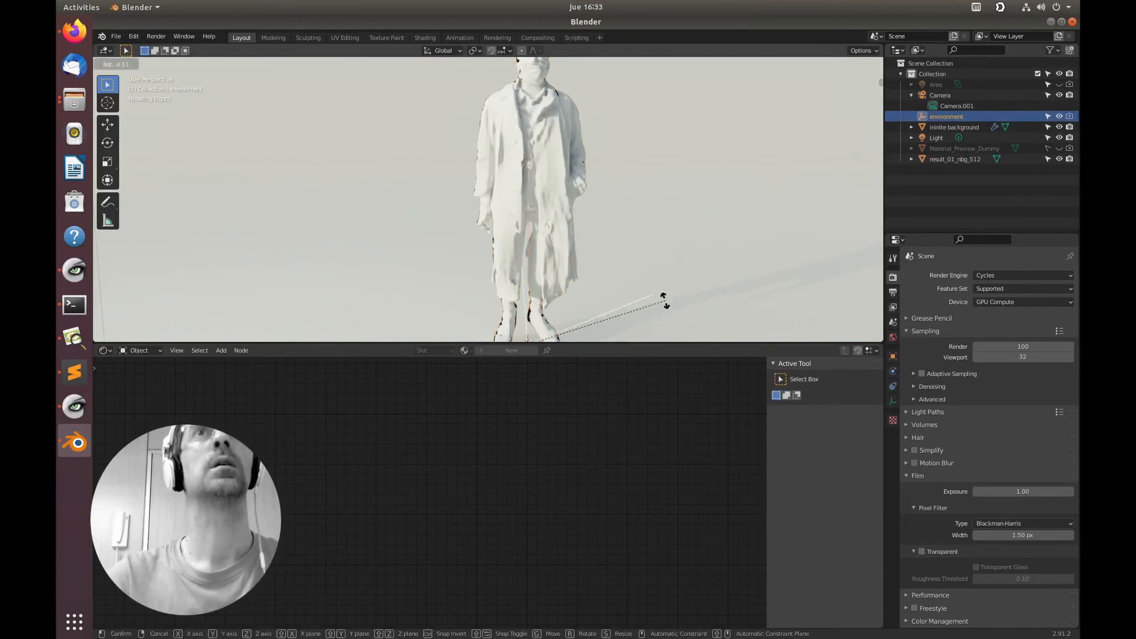
key(z)
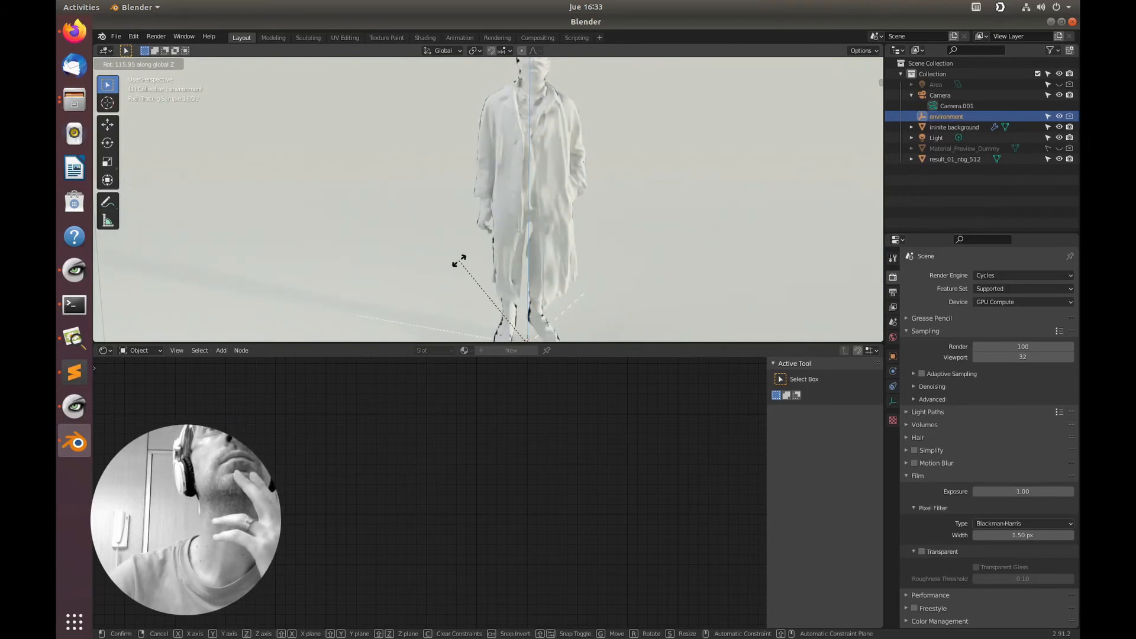
click(459, 261)
shift+middle_drag(556, 274, 527, 287)
click(514, 272)
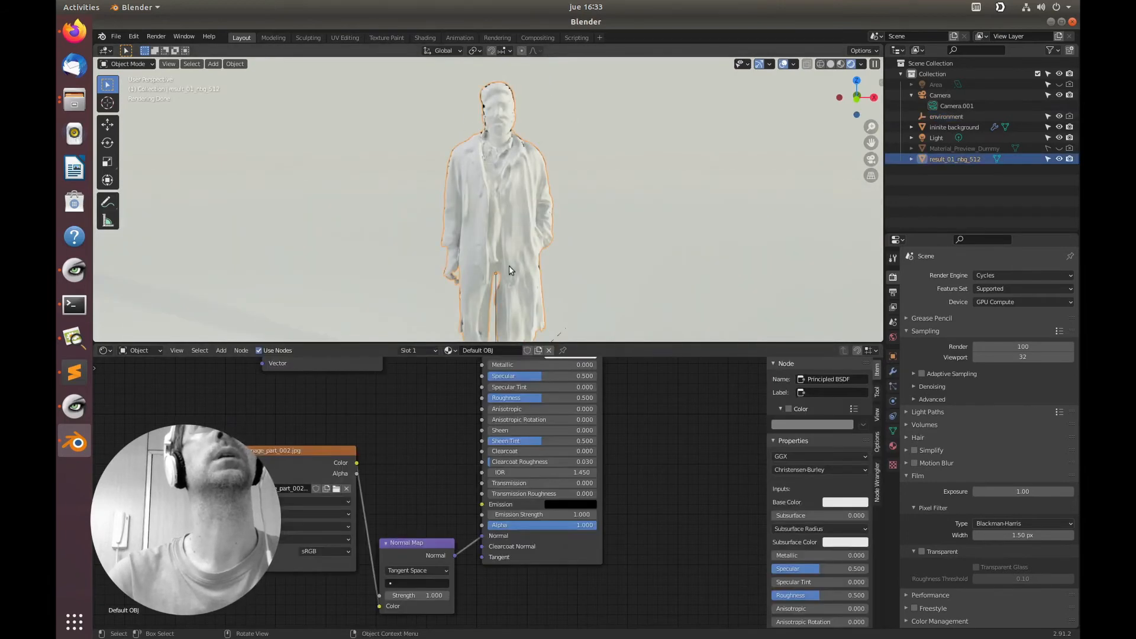
Connect the image_part_001.jpg Color output to the Principled BSDF's Base Color and inspect the textured figure.
middle_drag(472, 463, 469, 601)
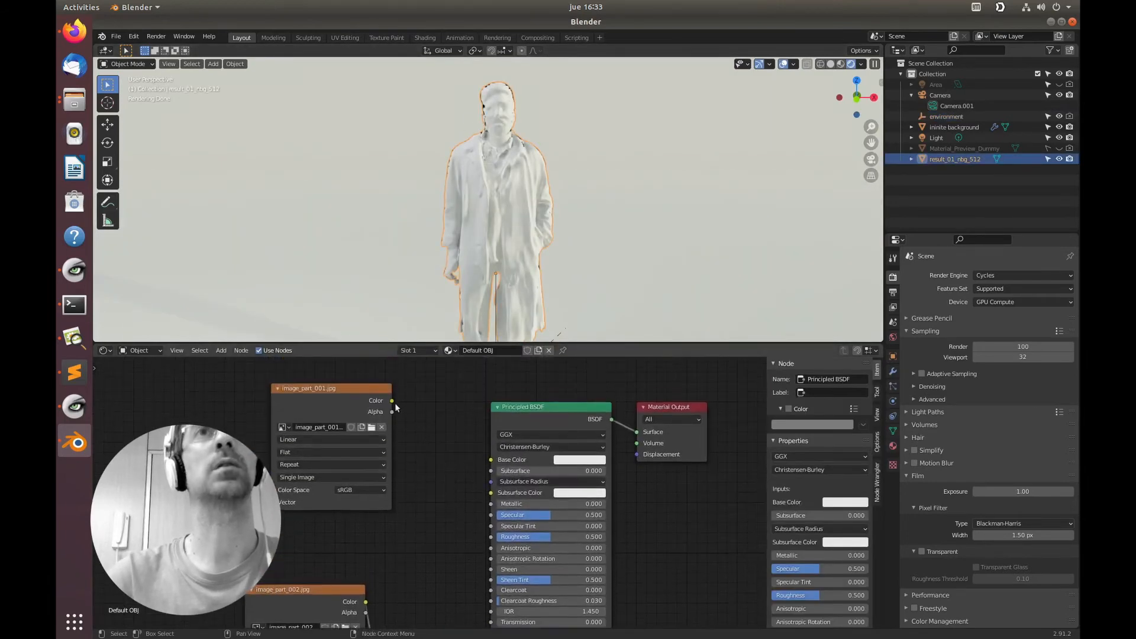
drag(392, 401, 491, 460)
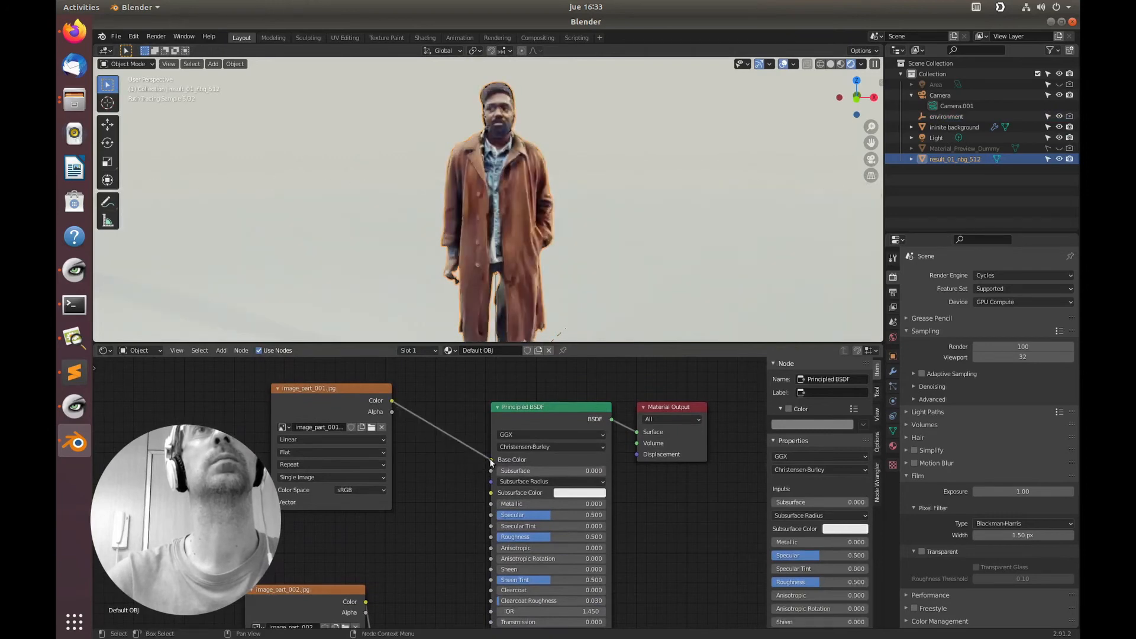
mouse_move(508, 218)
middle_down()
mouse_move(604, 236)
mouse_move(452, 236)
mouse_move(528, 200)
mouse_move(475, 194)
mouse_move(471, 226)
mouse_move(516, 227)
mouse_move(519, 211)
middle_up()
scroll(527, 196, down, 5)
scroll(471, 185, up, 8)
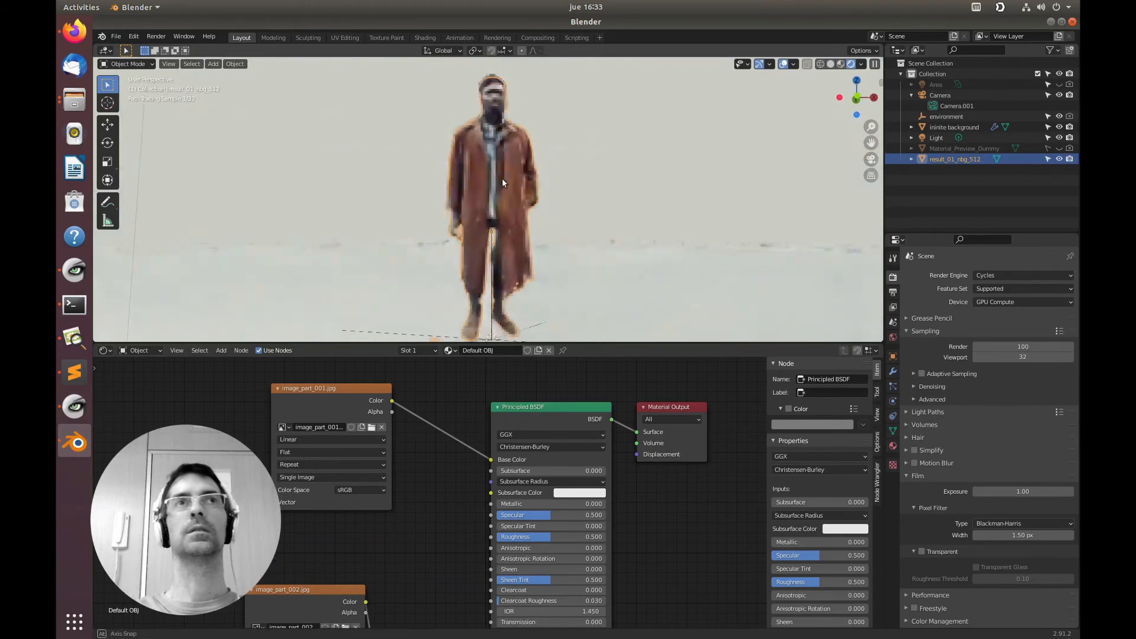
scroll(488, 197, up, 5)
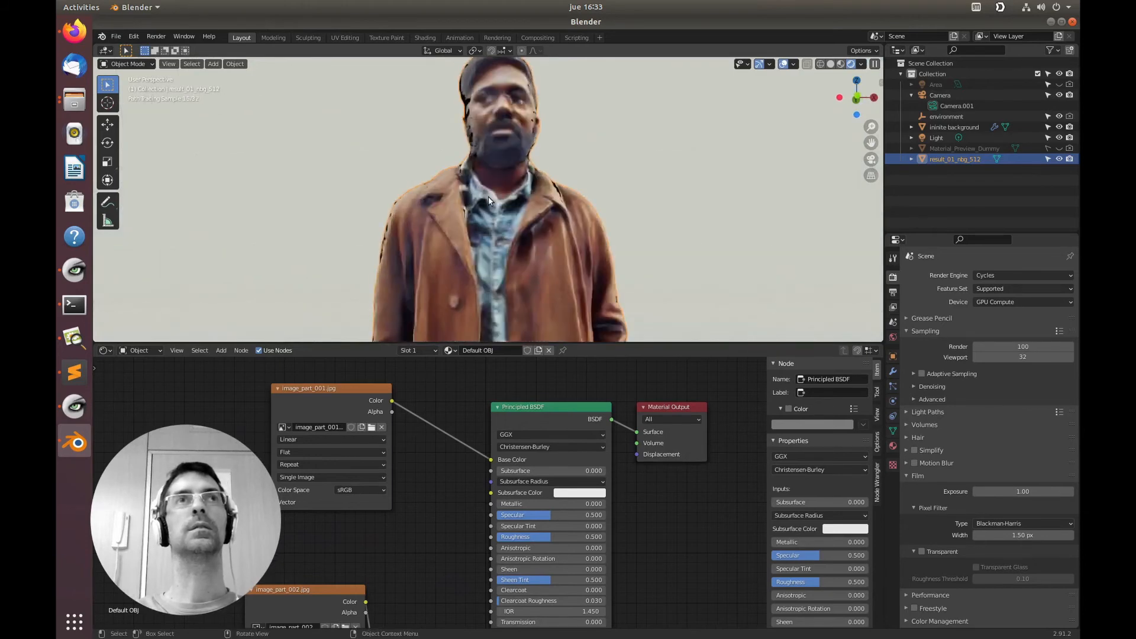
Compare the head and shoulders from an angled view with the Normal Map link detached and reattached.
mouse_move(489, 197)
middle_down()
mouse_move(486, 233)
mouse_move(496, 152)
mouse_move(496, 172)
mouse_move(436, 168)
mouse_move(474, 158)
mouse_move(464, 157)
mouse_move(457, 417)
middle_up()
shift+scroll(486, 548, down, 5)
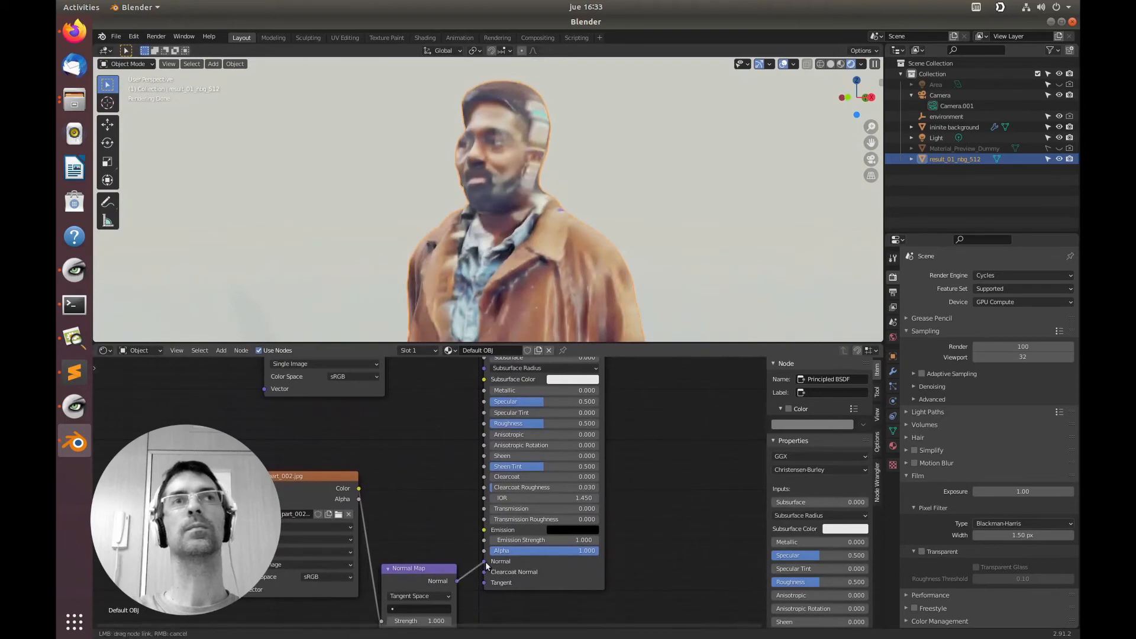
drag(485, 563, 485, 563)
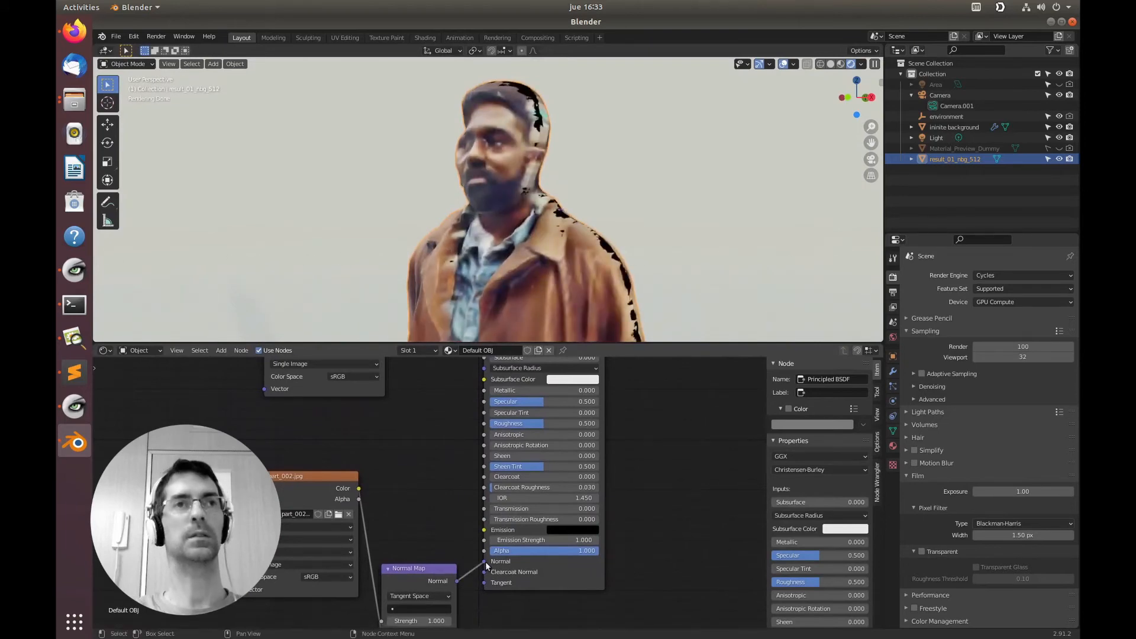
Lower the Principled BSDF's Specular to 0.068 and Roughness to 0.091.
middle_drag(464, 423, 467, 443)
drag(540, 422, 481, 450)
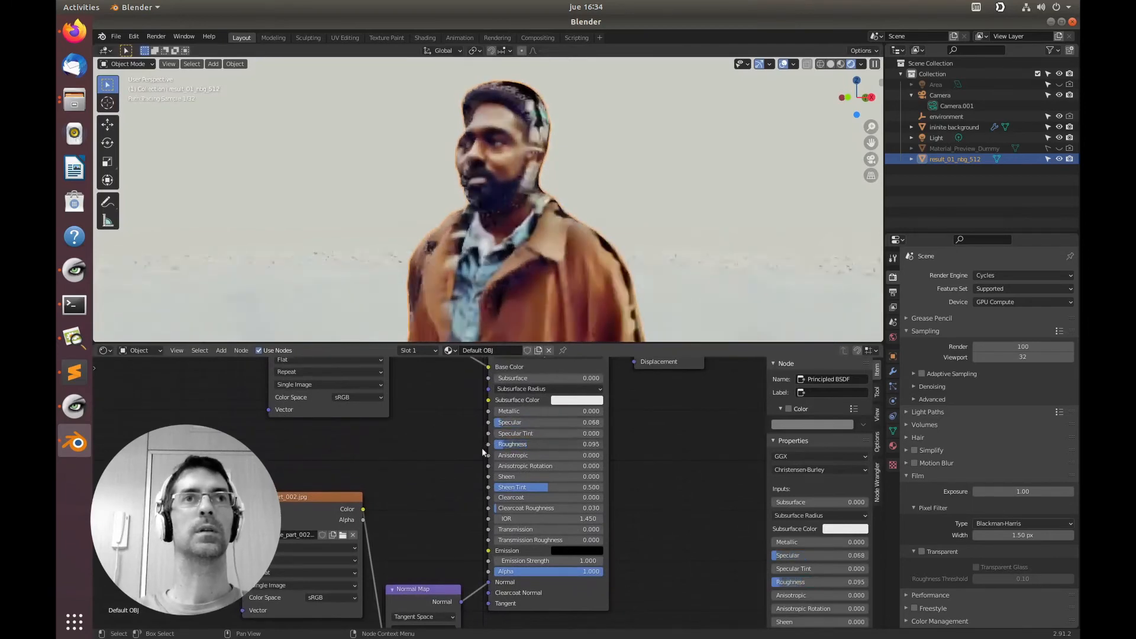
drag(509, 497, 346, 484)
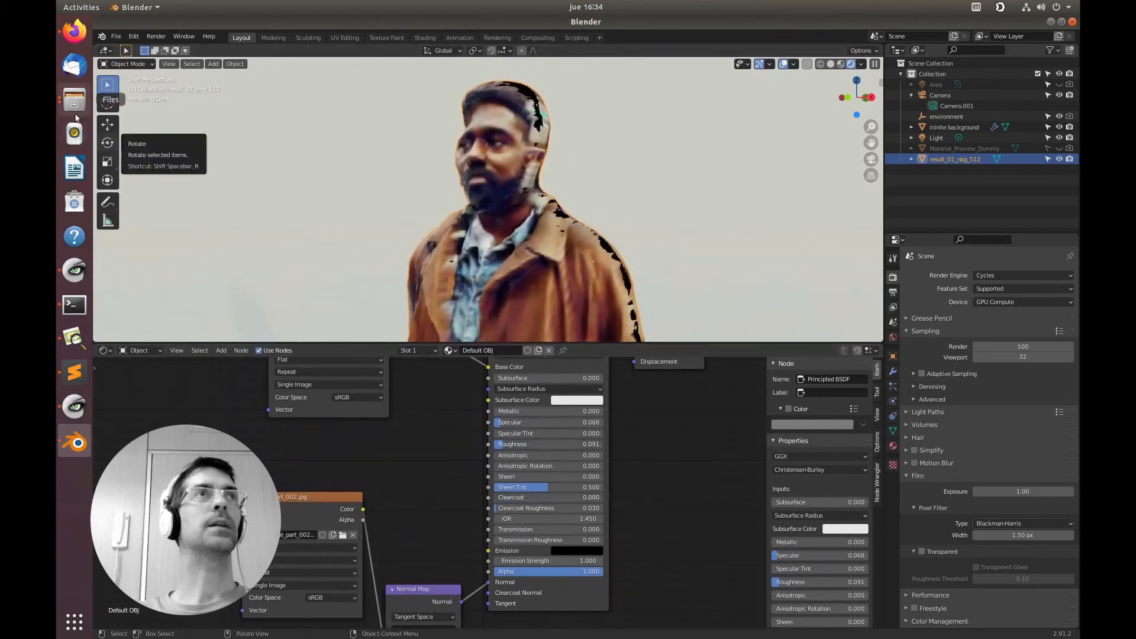
Switch to Firefox and browse the "person standing" image results for a full-body photo, previewing the Stand Tall picture.
click(78, 42)
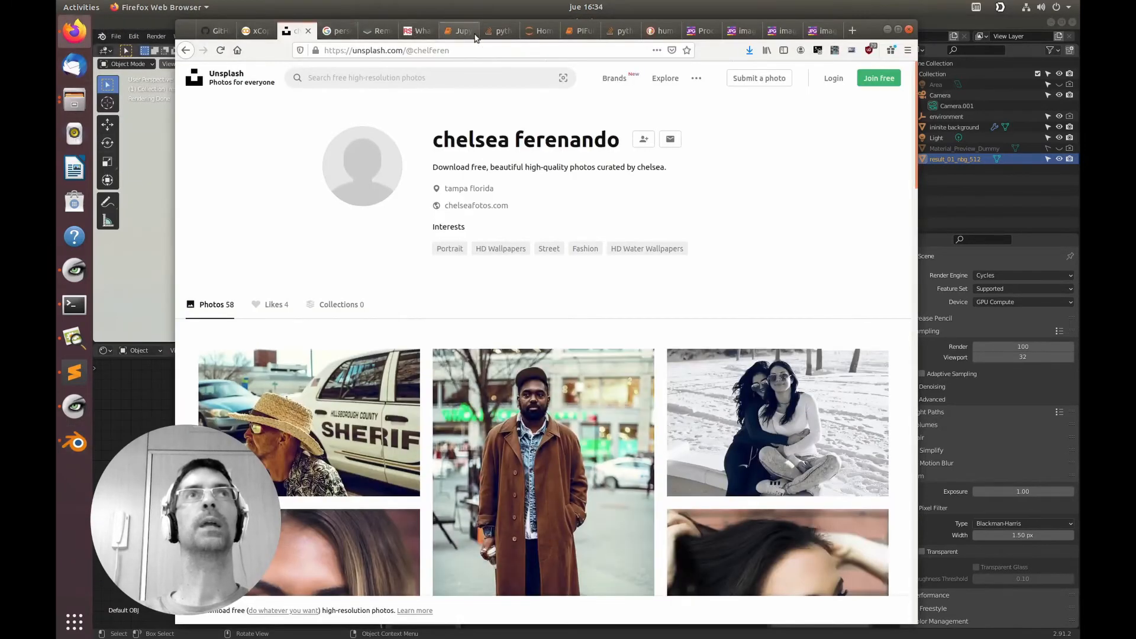
click(335, 33)
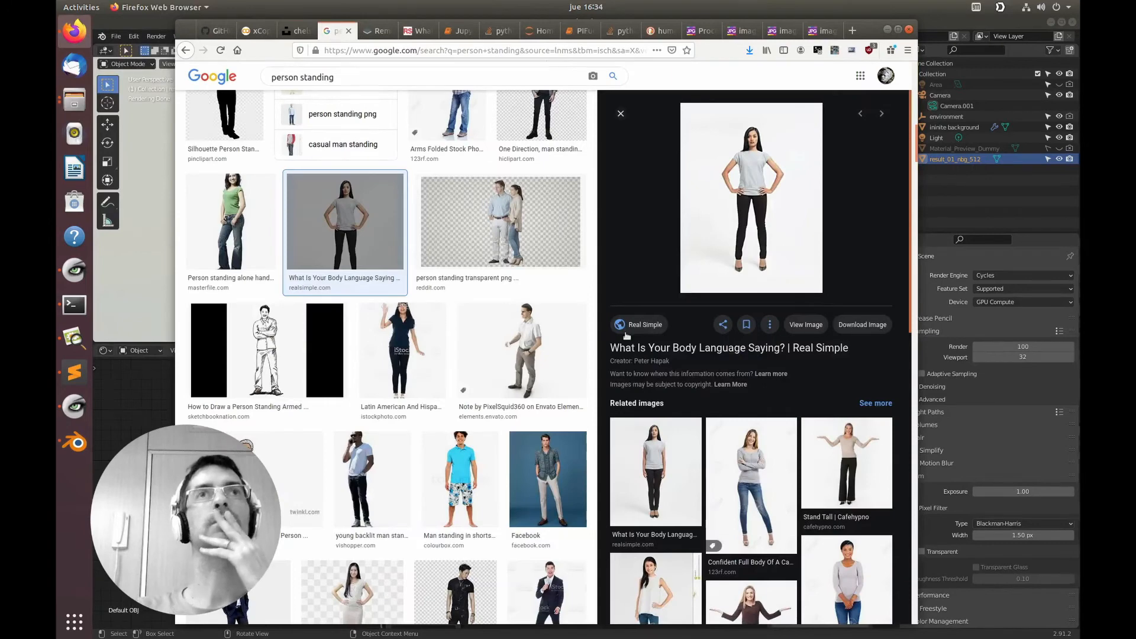
scroll(749, 467, down, 2)
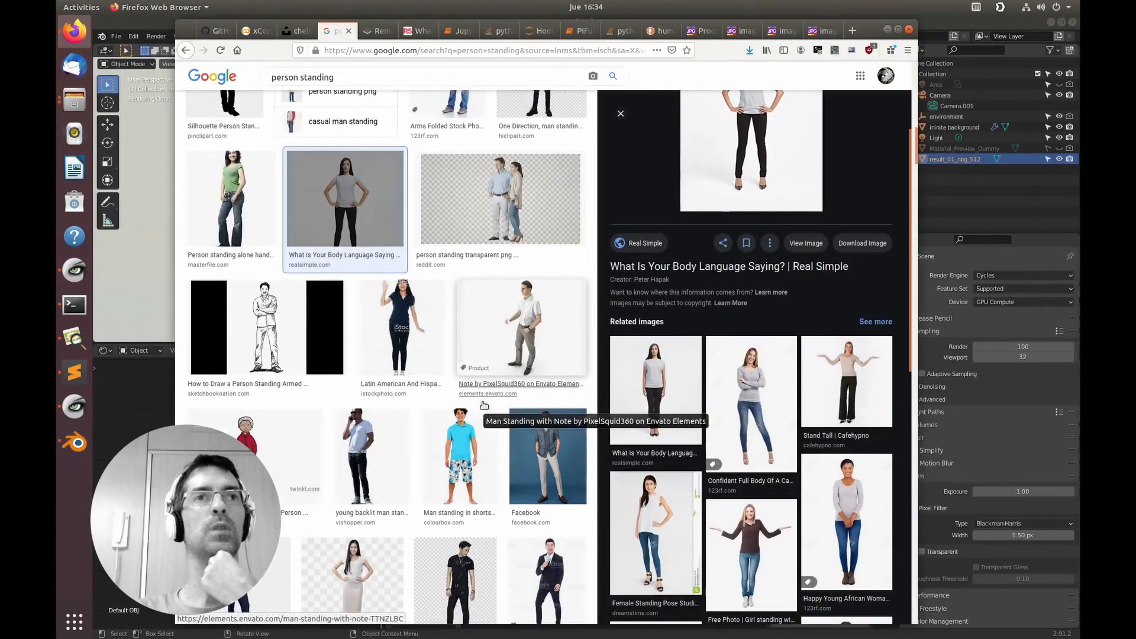
scroll(486, 407, down, 3)
scroll(486, 407, down, 6)
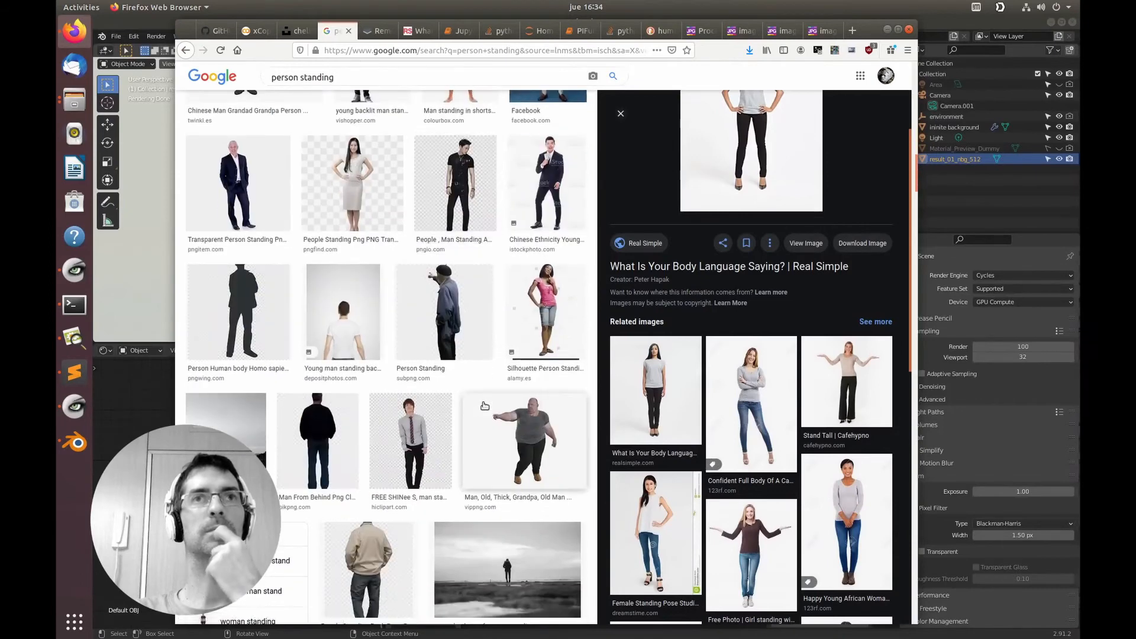
scroll(484, 406, down, 3)
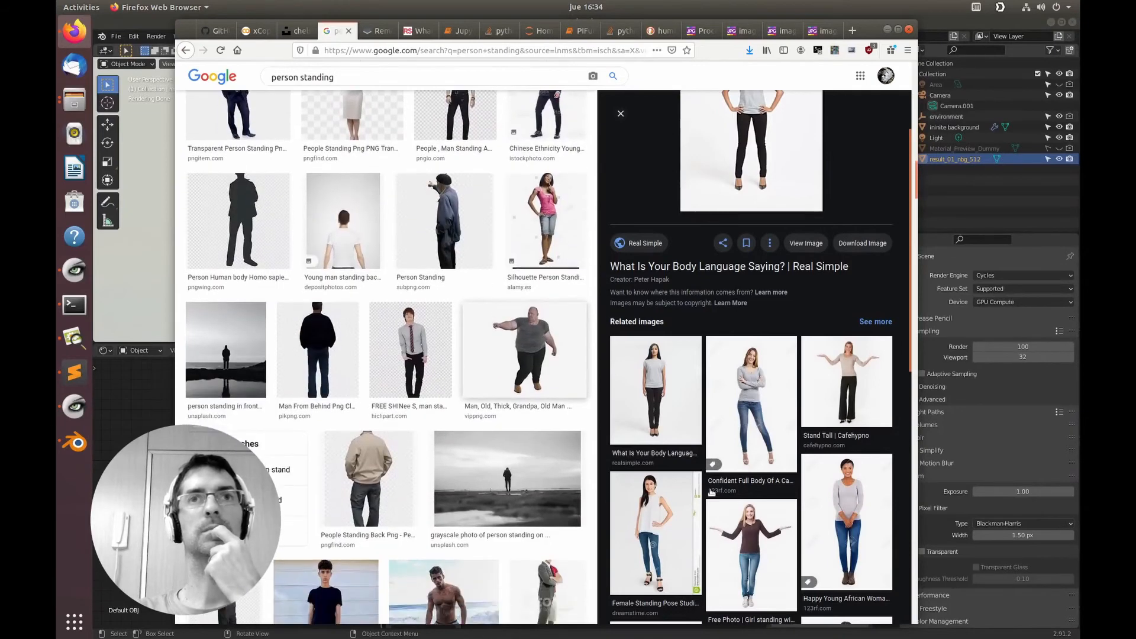
click(839, 380)
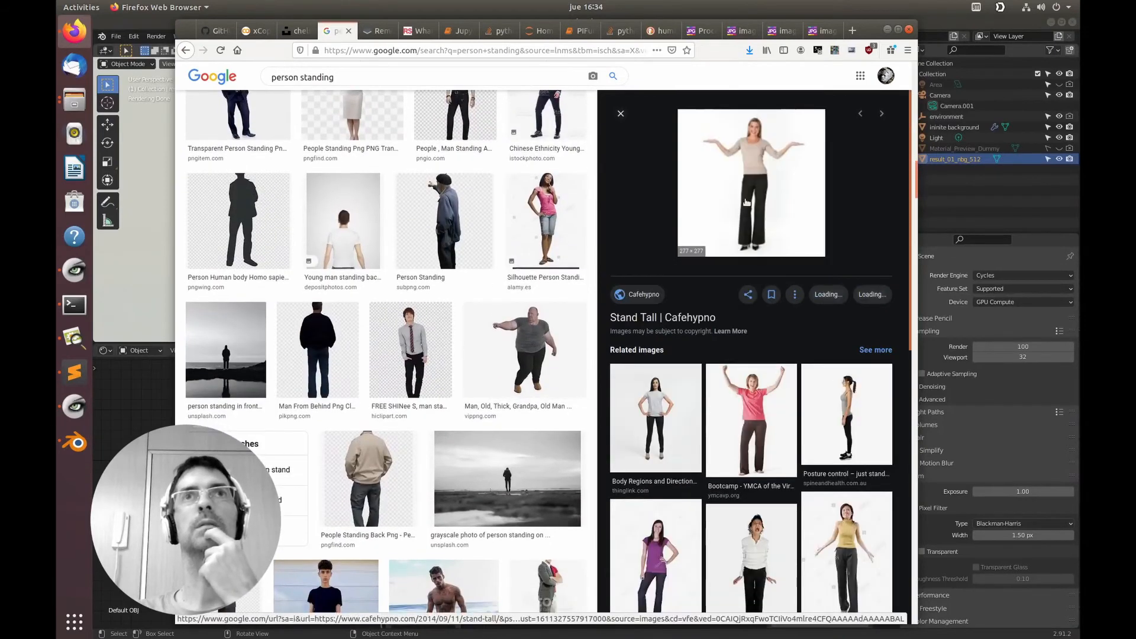
drag(744, 206, 700, 295)
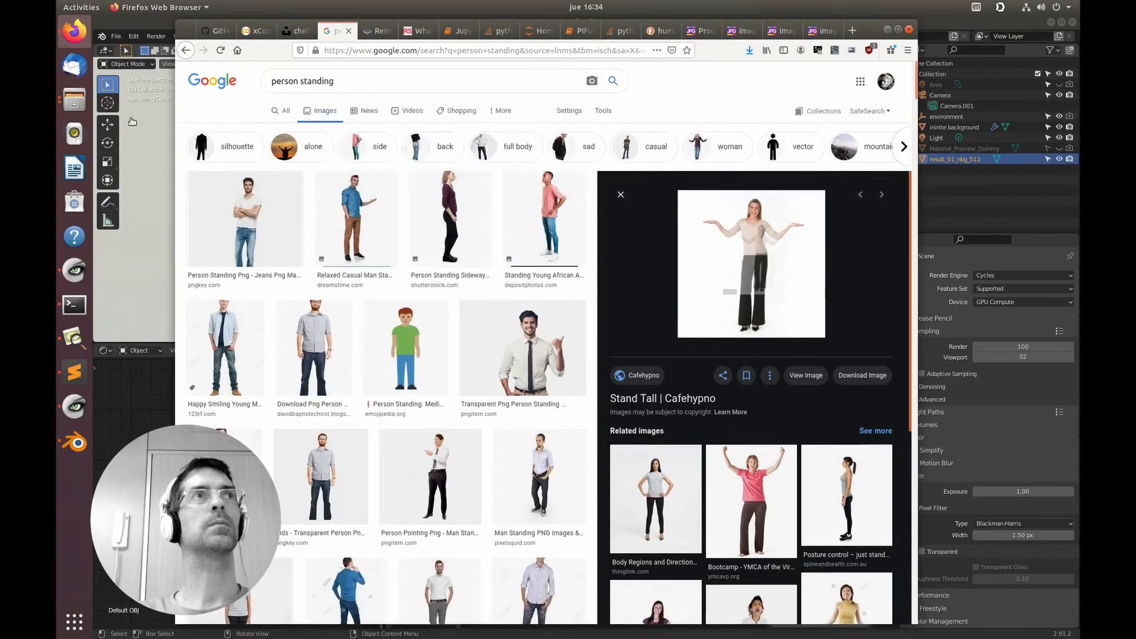
scroll(496, 403, up, 8)
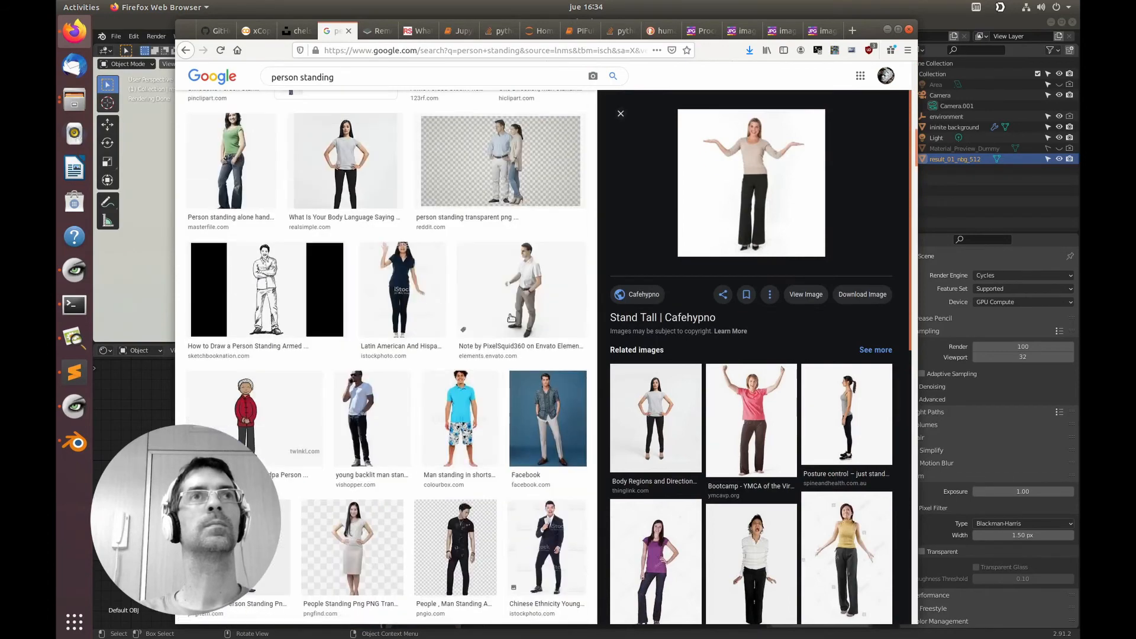
scroll(331, 326, down, 18)
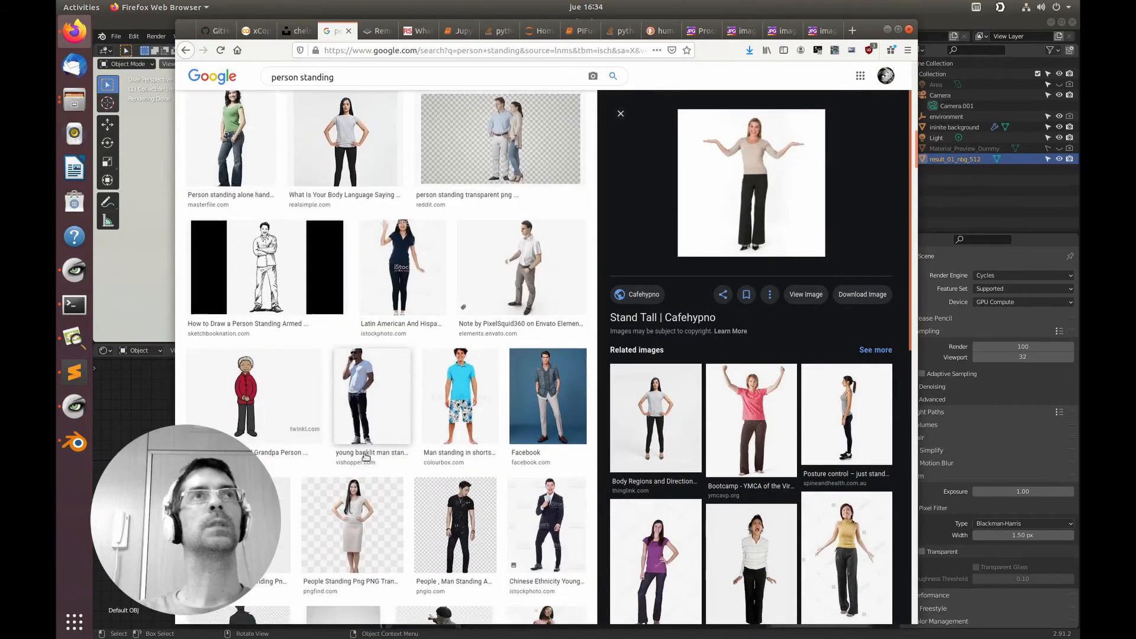
scroll(392, 457, down, 3)
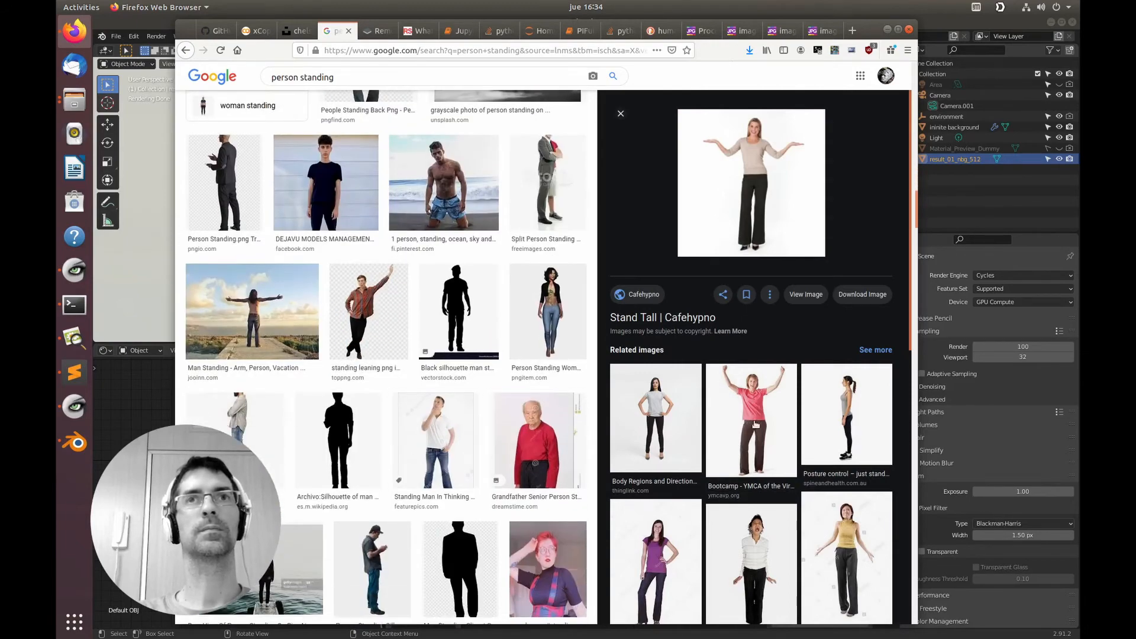
Show the pifuhd folder in Files, collapse its recon folder, and place the Firefox window so the file list stays accessible.
click(75, 100)
click(172, 75)
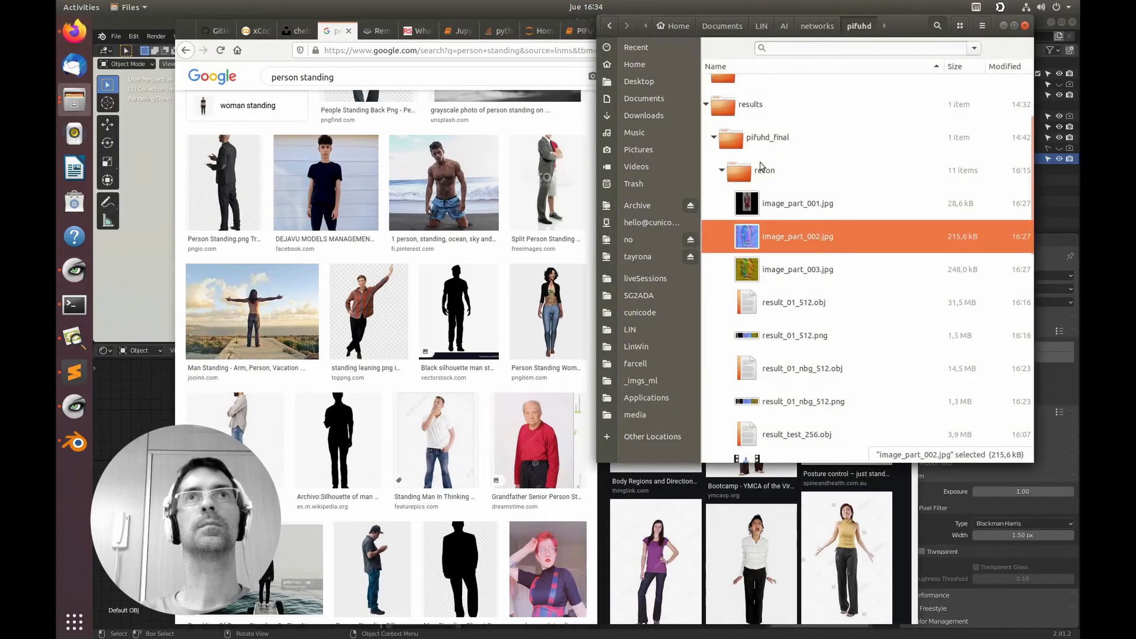
click(722, 171)
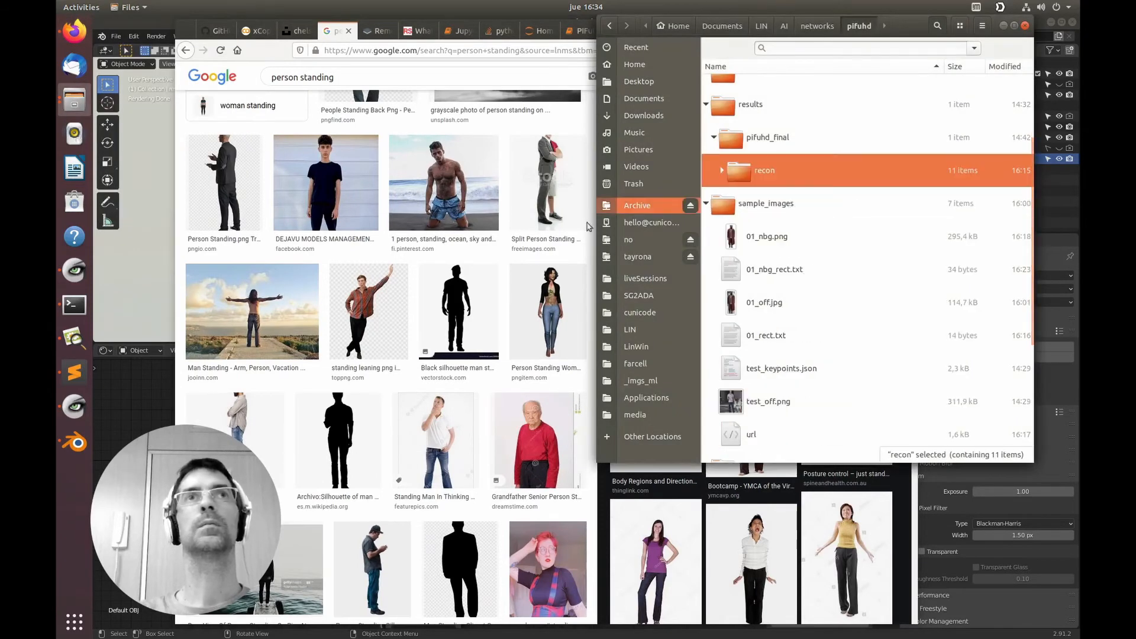
click(521, 207)
click(459, 310)
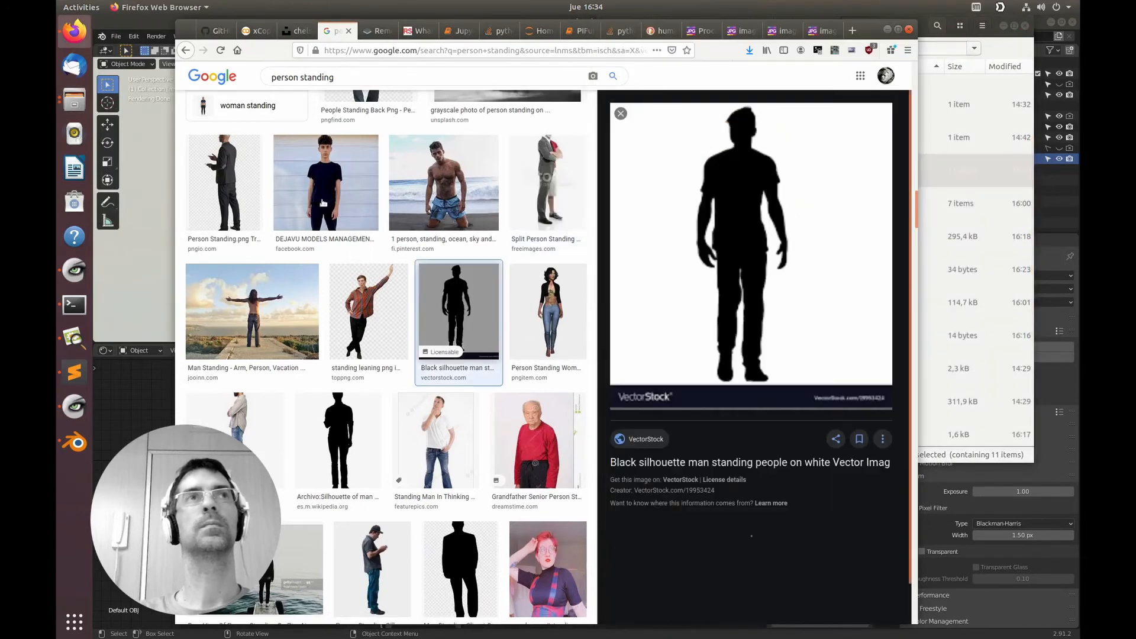
click(186, 50)
drag(738, 35, 547, 37)
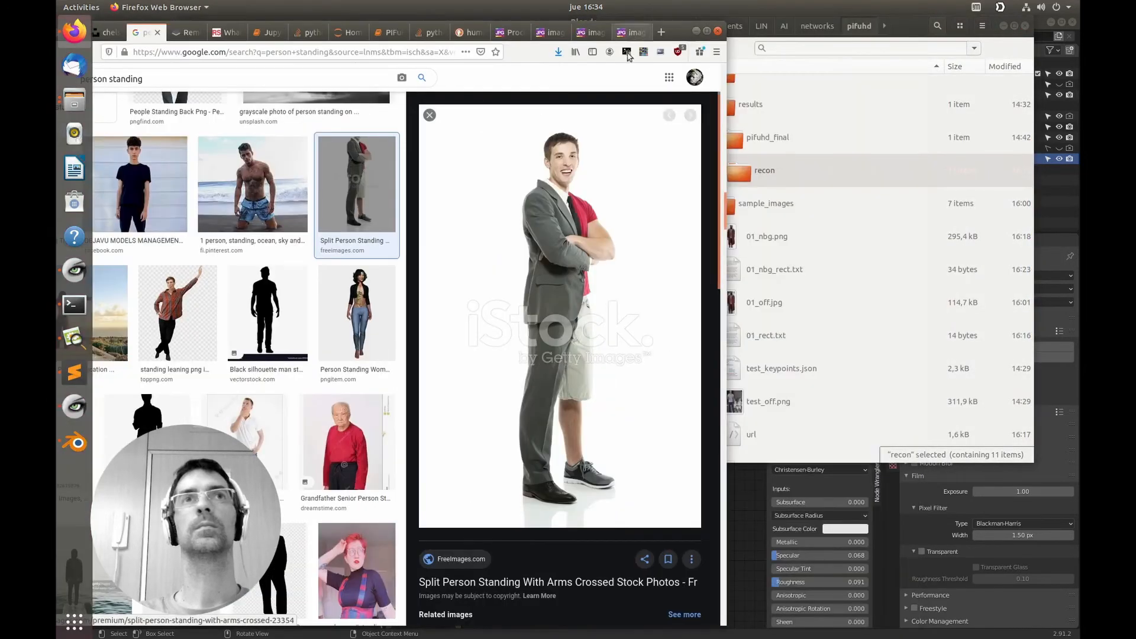
Preview several standing-person results and choose the 123RF photo of the casual woman in jeans with crossed arms.
scroll(305, 319, down, 10)
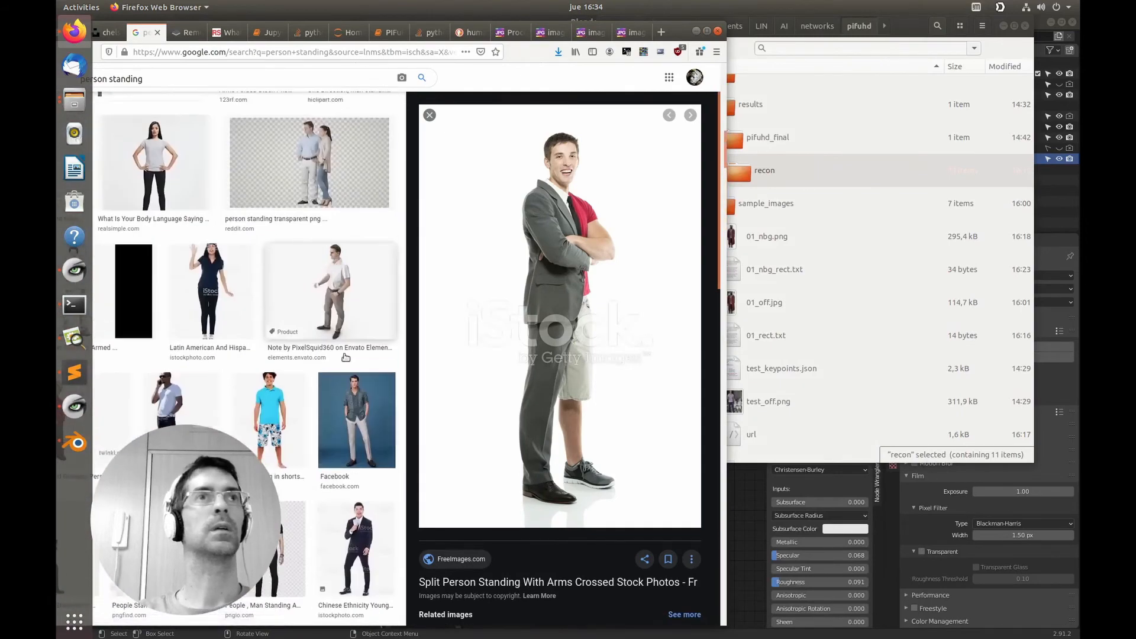
click(359, 408)
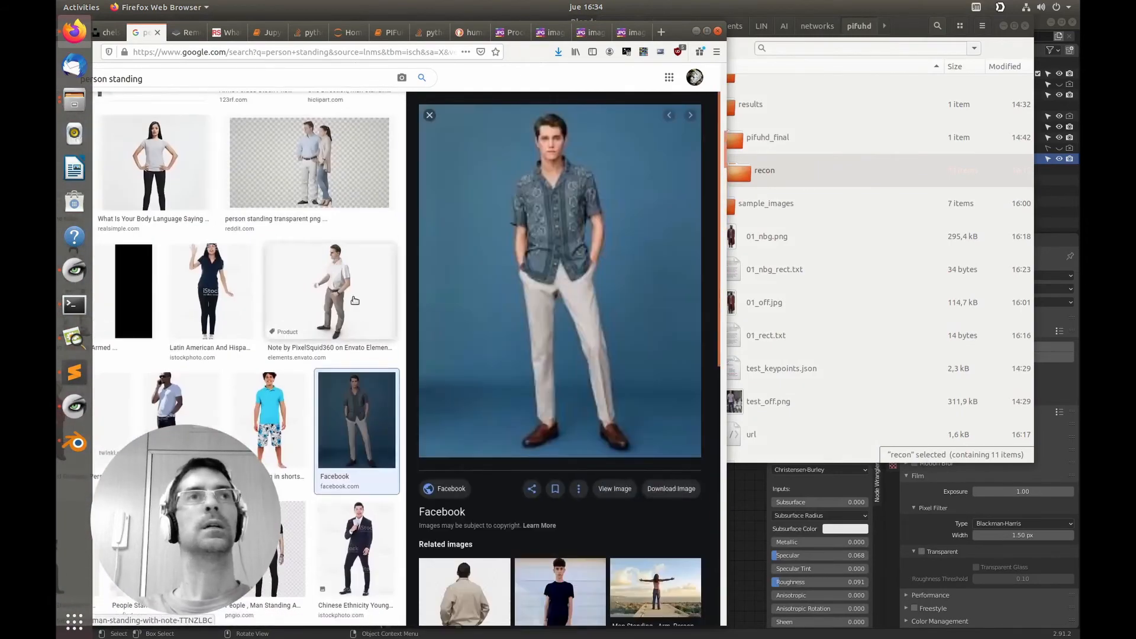
click(301, 264)
scroll(300, 264, up, 2)
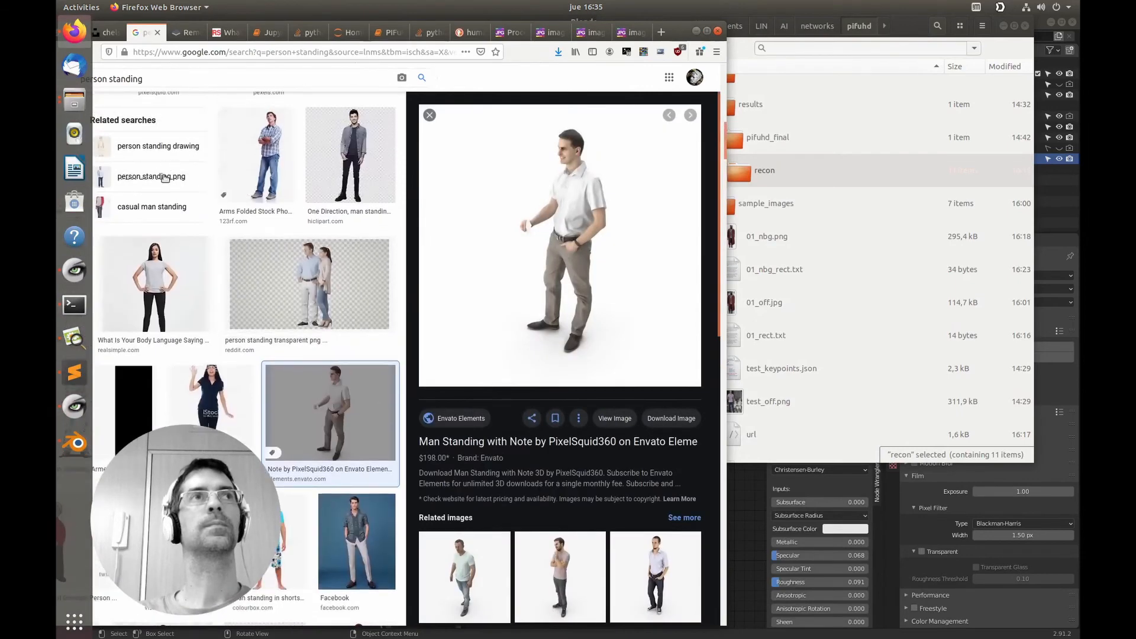
click(155, 281)
click(564, 502)
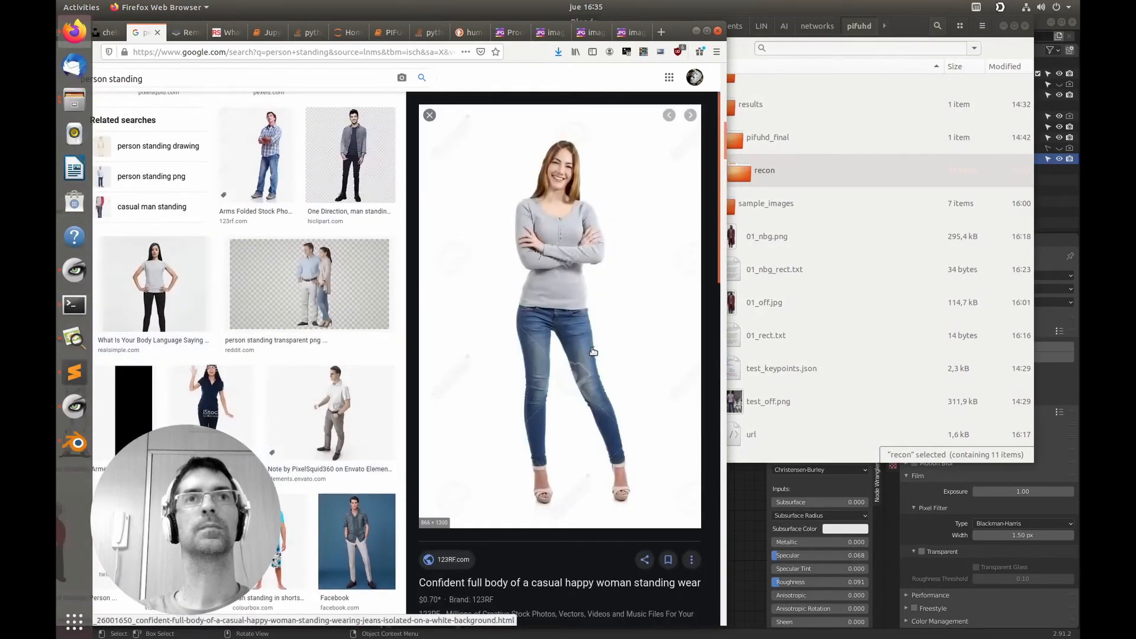
Copy the woman's photo into the sample_images folder from its 123RF page, skipping replacement of the existing url file.
drag(611, 319, 774, 208)
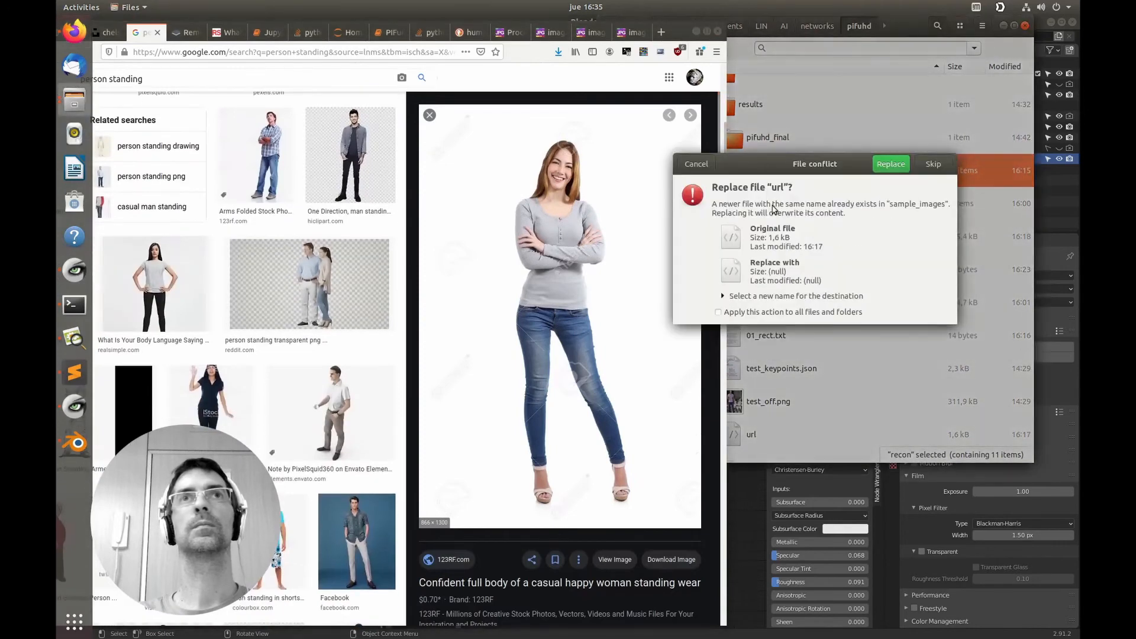
click(934, 165)
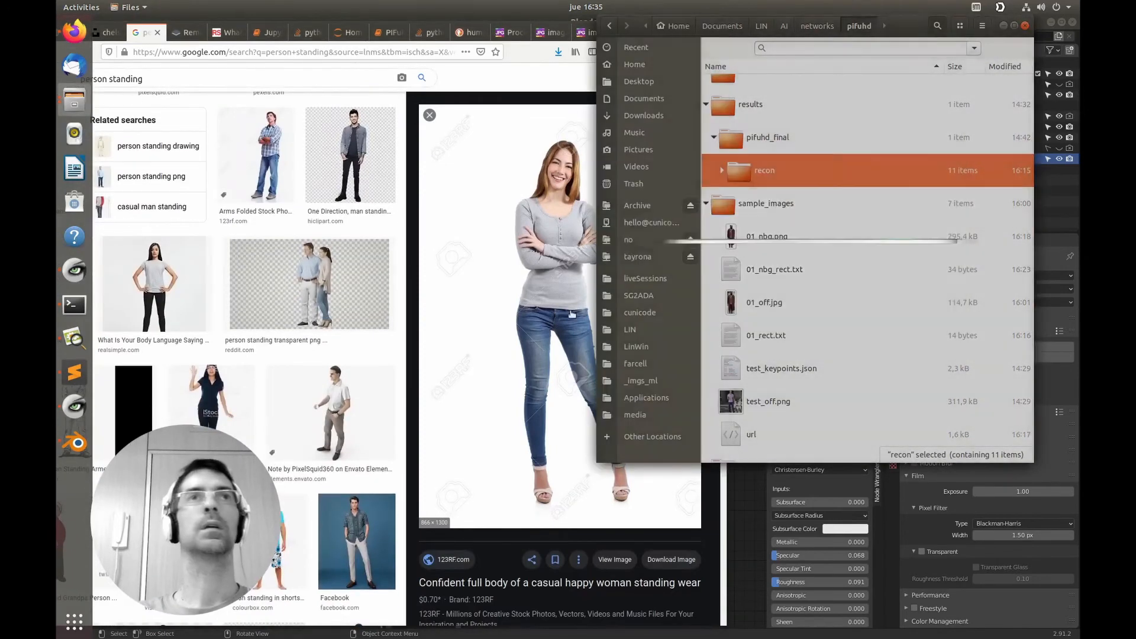
click(537, 345)
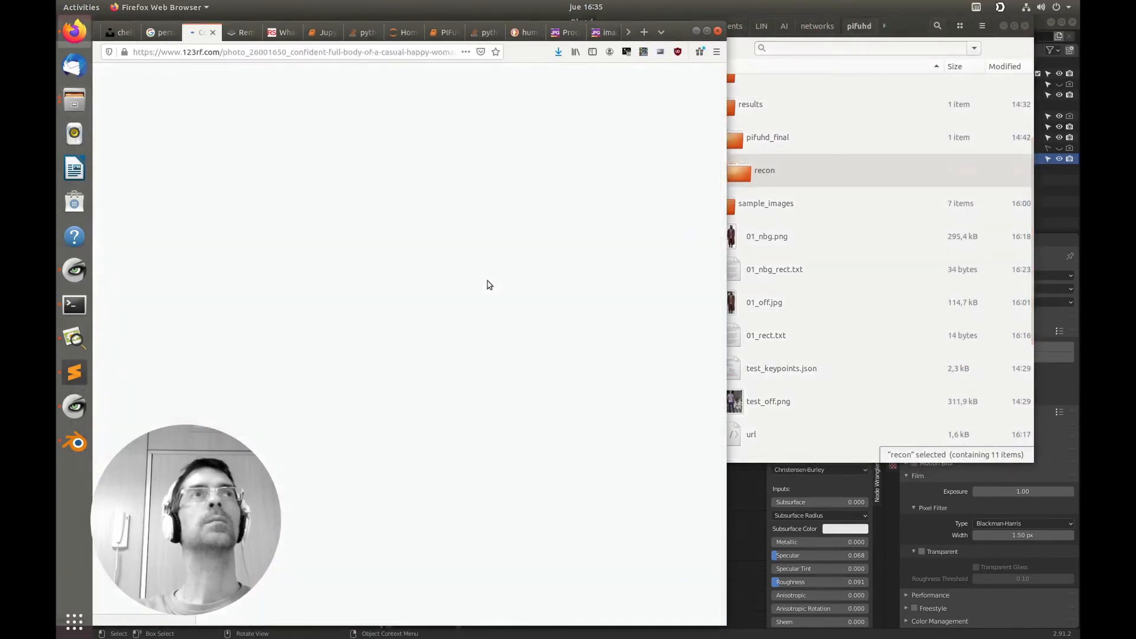
drag(177, 423, 774, 209)
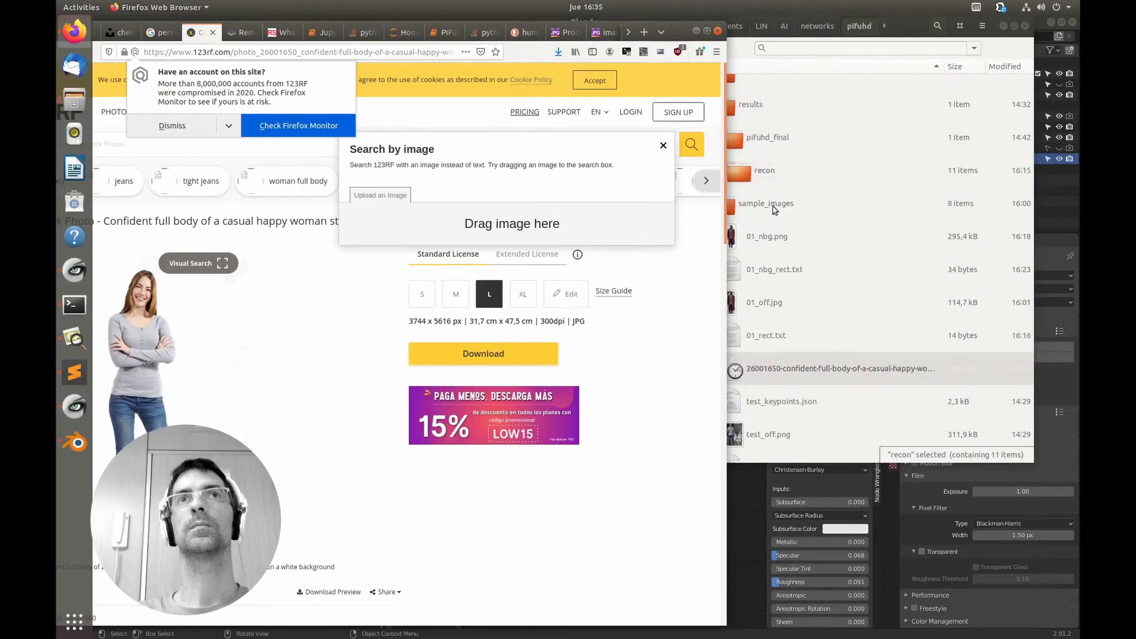
Rename the newly copied woman's photo in sample_images as 02.jpg.
click(787, 382)
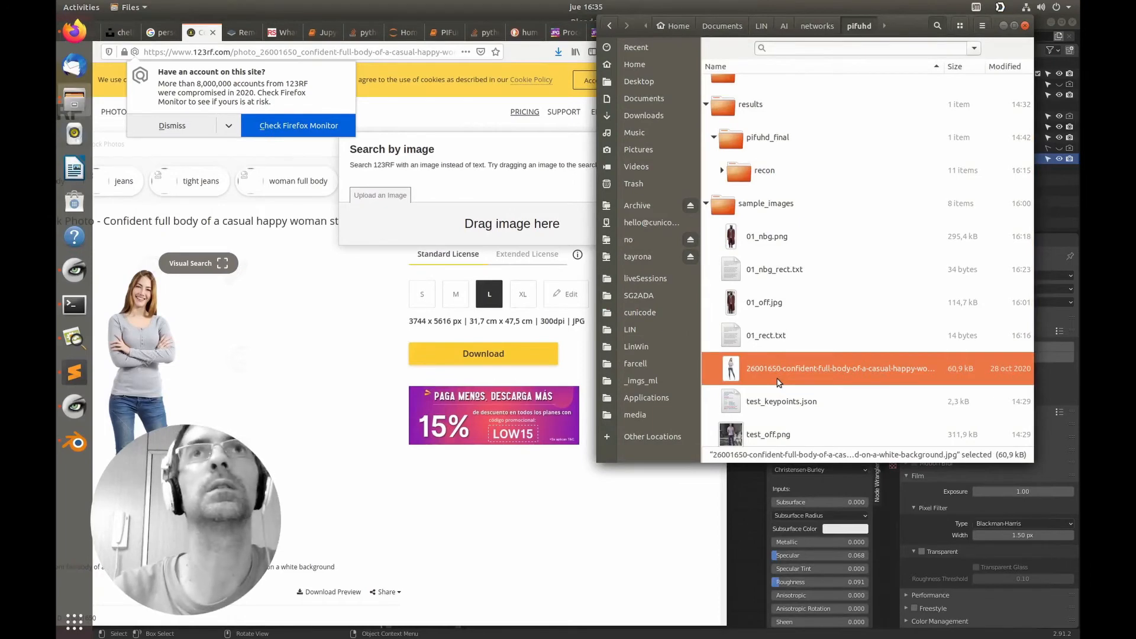
key(F2)
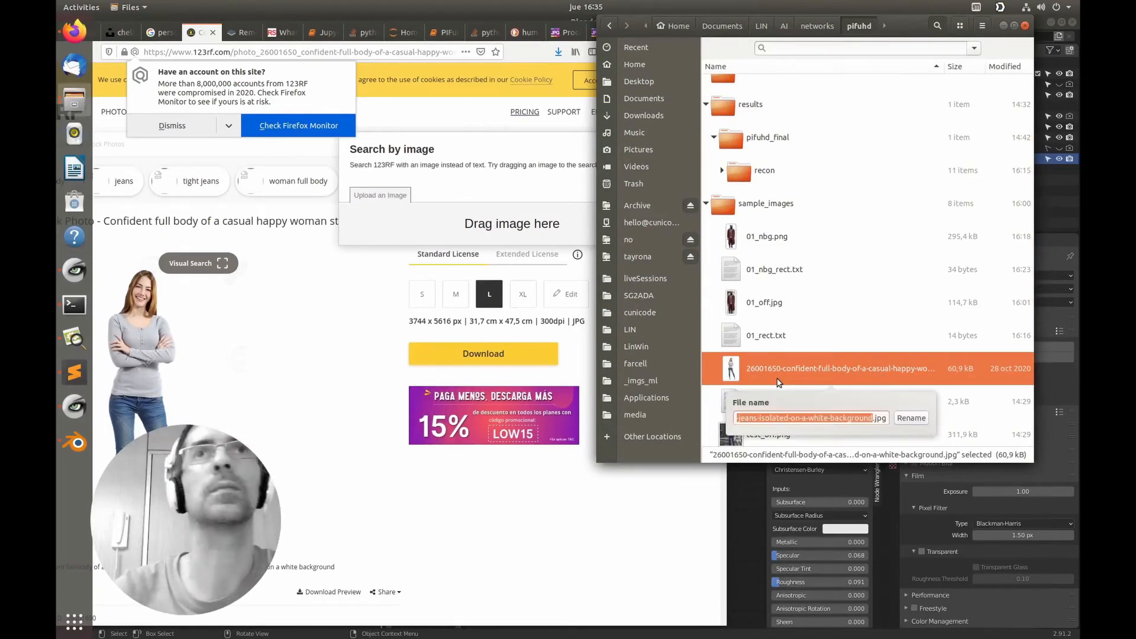
text(03)
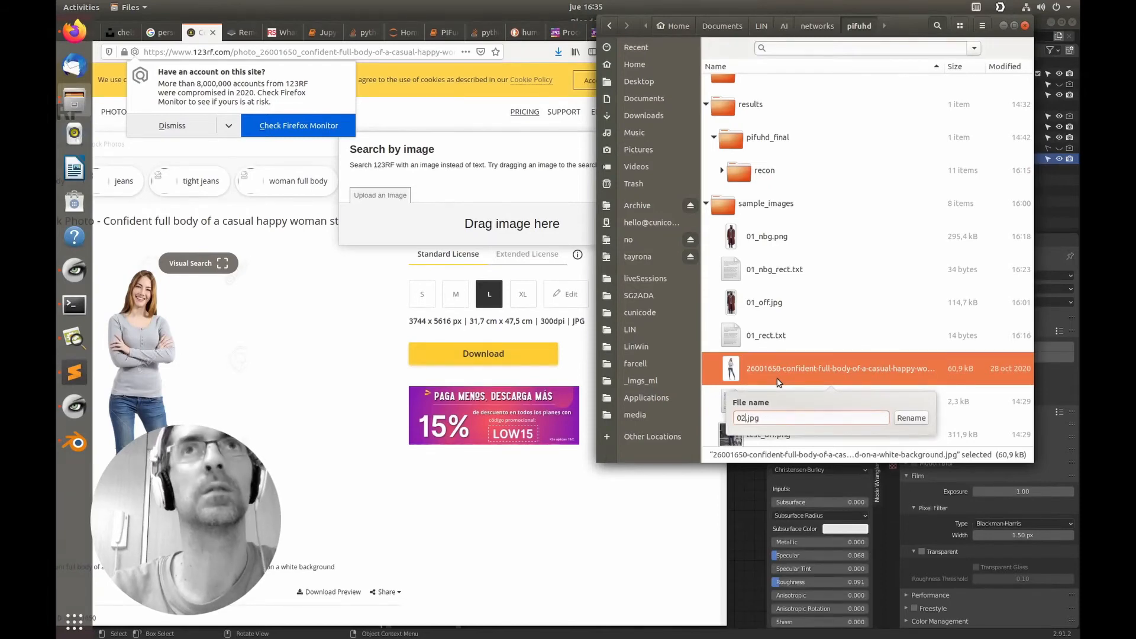
key(Return)
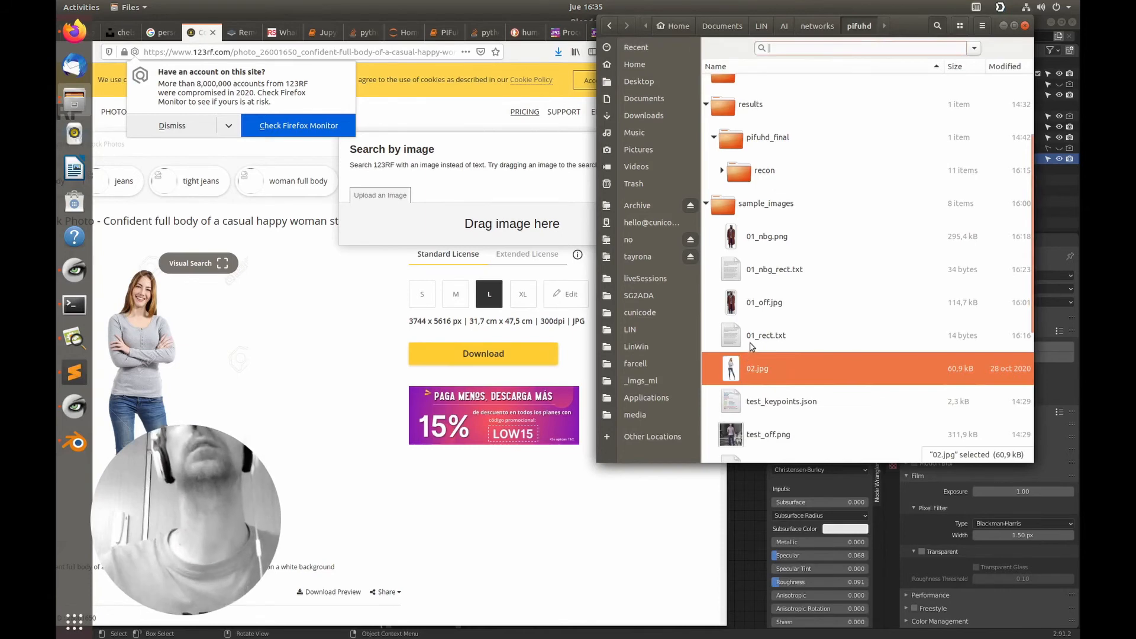
Check the pixel width and height of 02.jpg in its image properties.
right_click(749, 377)
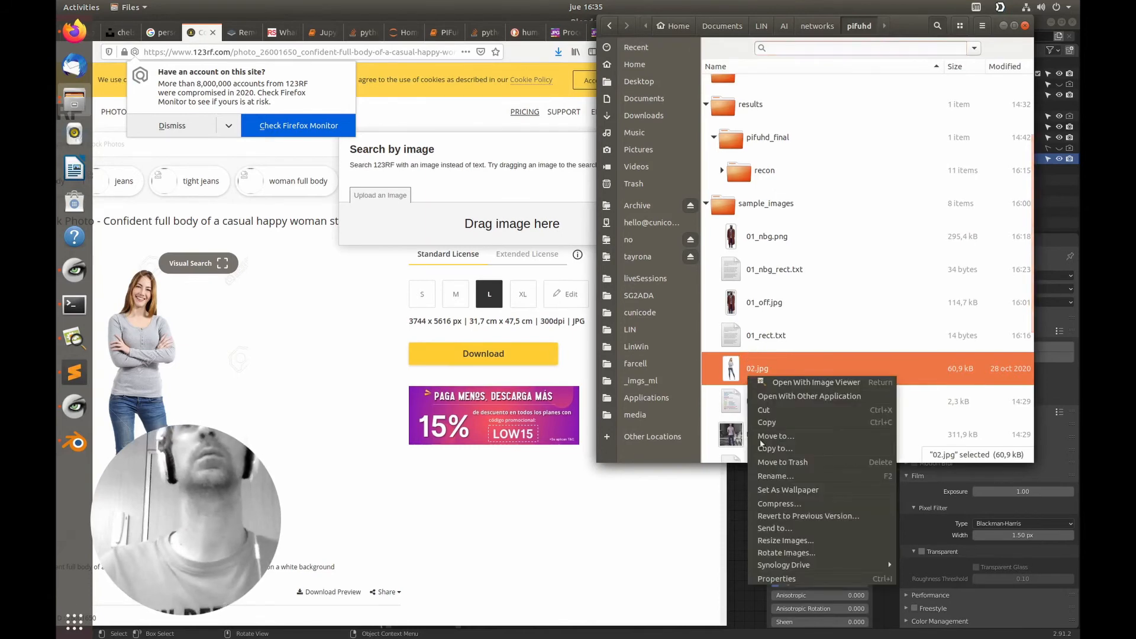
click(780, 578)
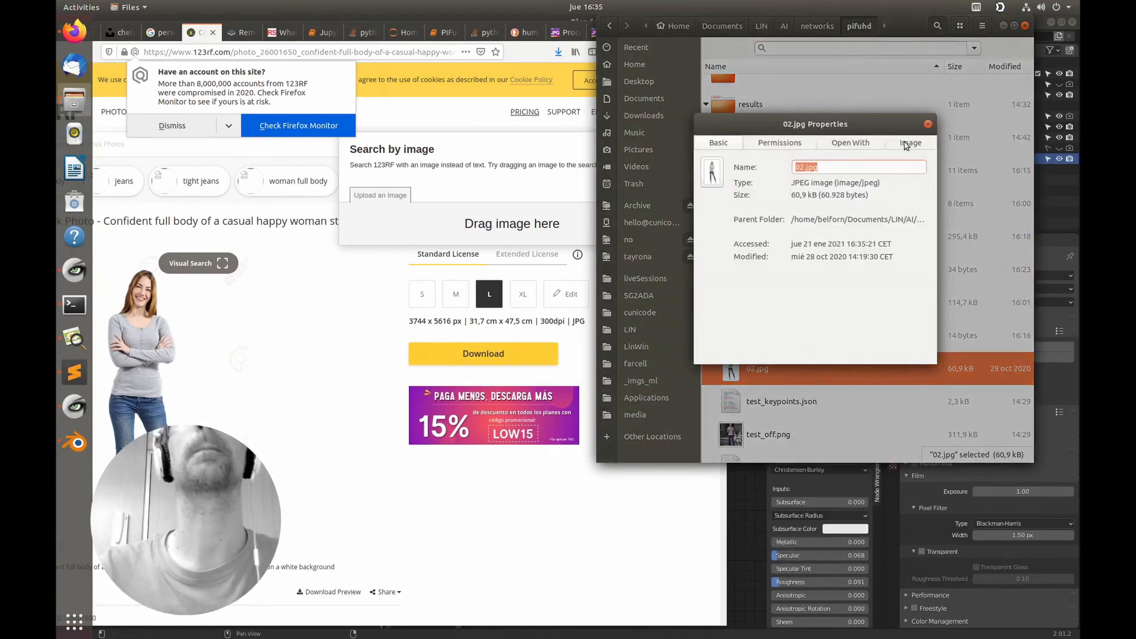
click(905, 144)
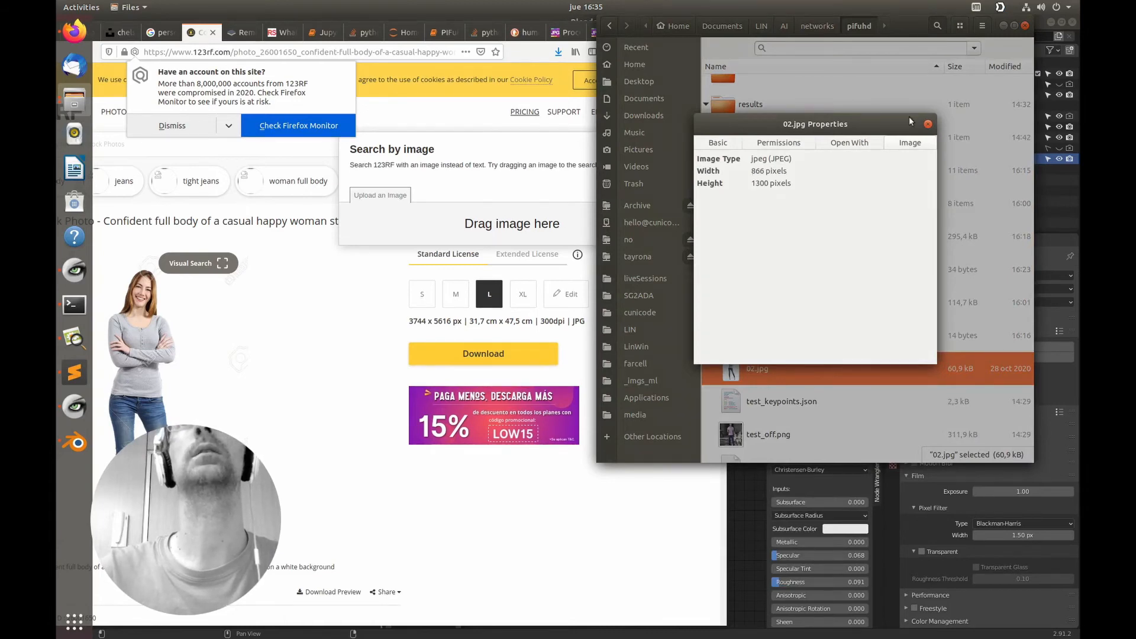
click(928, 125)
right_click(737, 373)
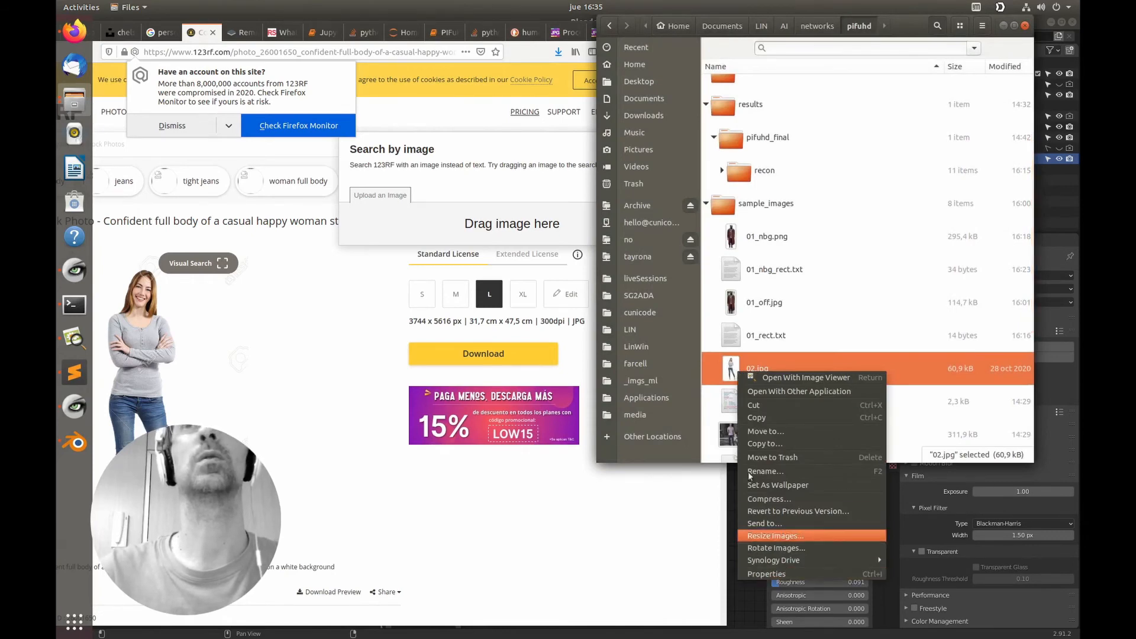
click(738, 342)
Duplicate 01_rect.txt in the sample_images folder and rename the copy as 02_rect.txt.
click(739, 341)
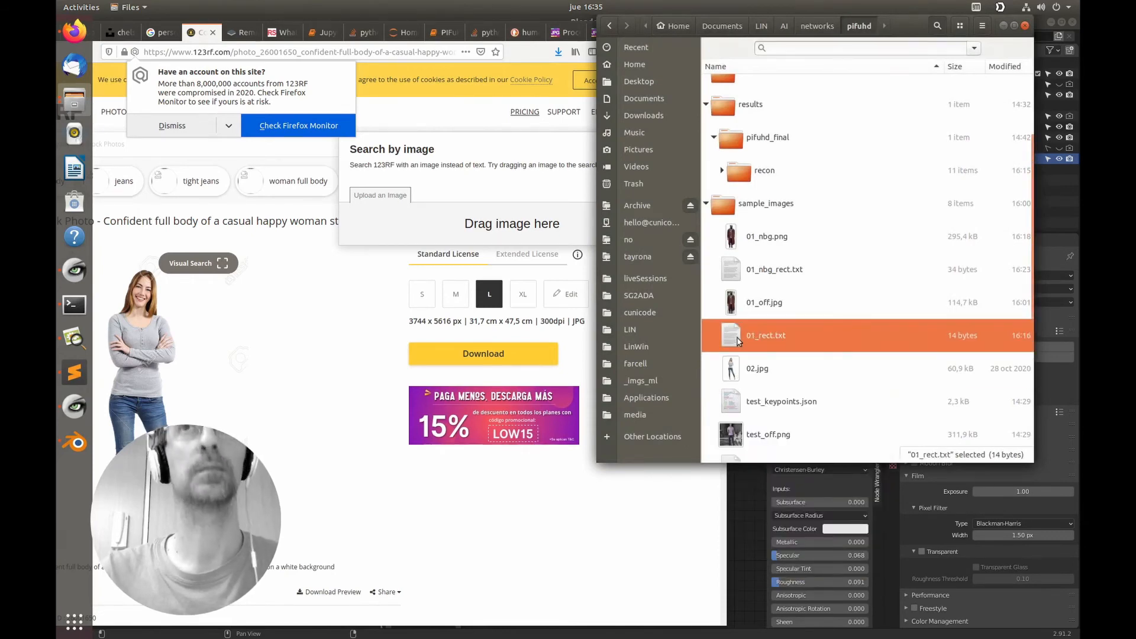
key(ctrl+c)
key(ctrl+v)
right_click(770, 373)
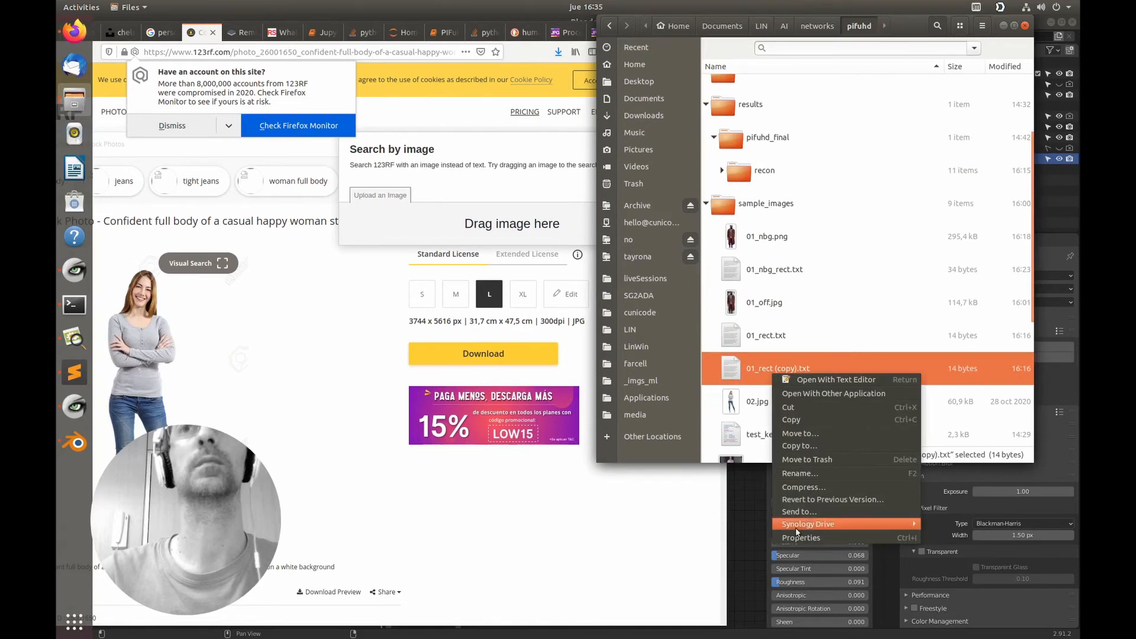
click(800, 473)
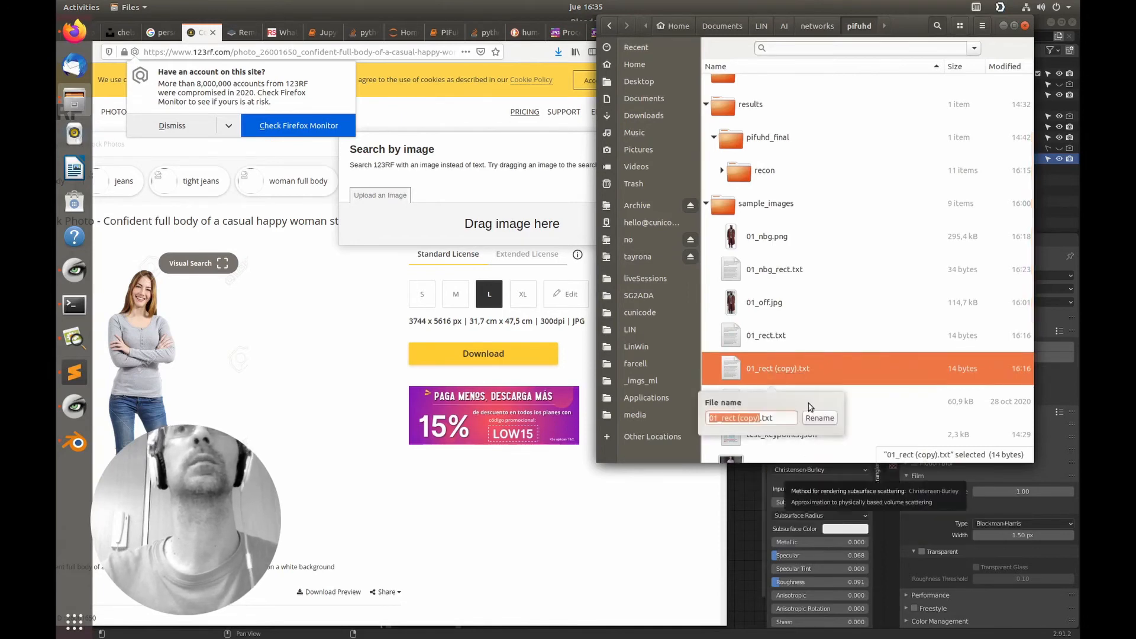
key(Right)
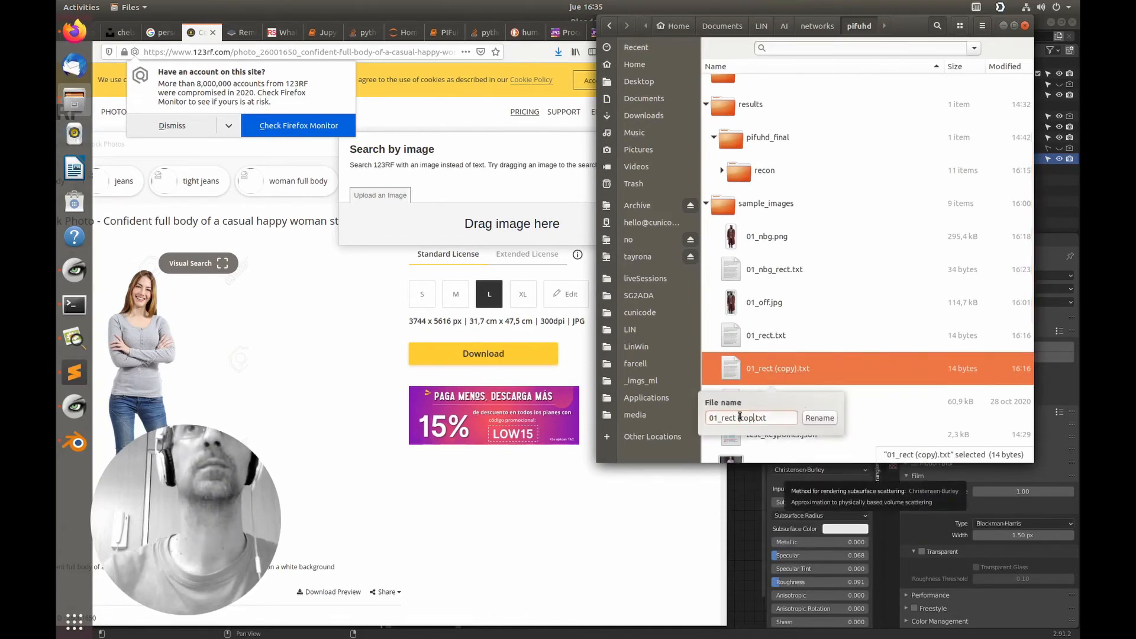
key(BackSpace)
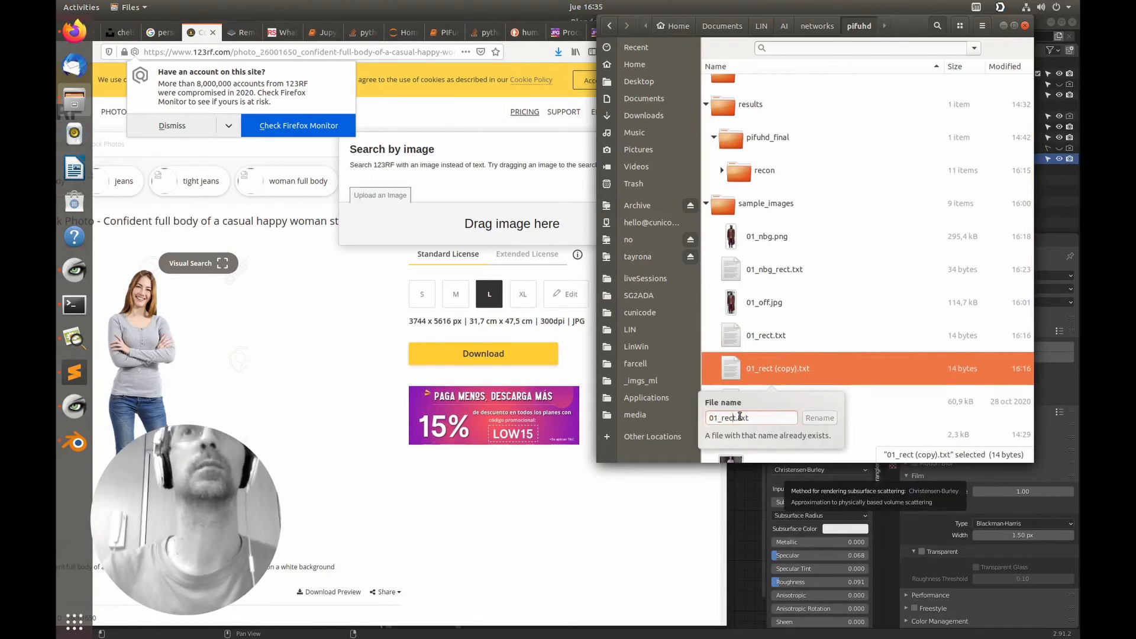
key(BackSpace)
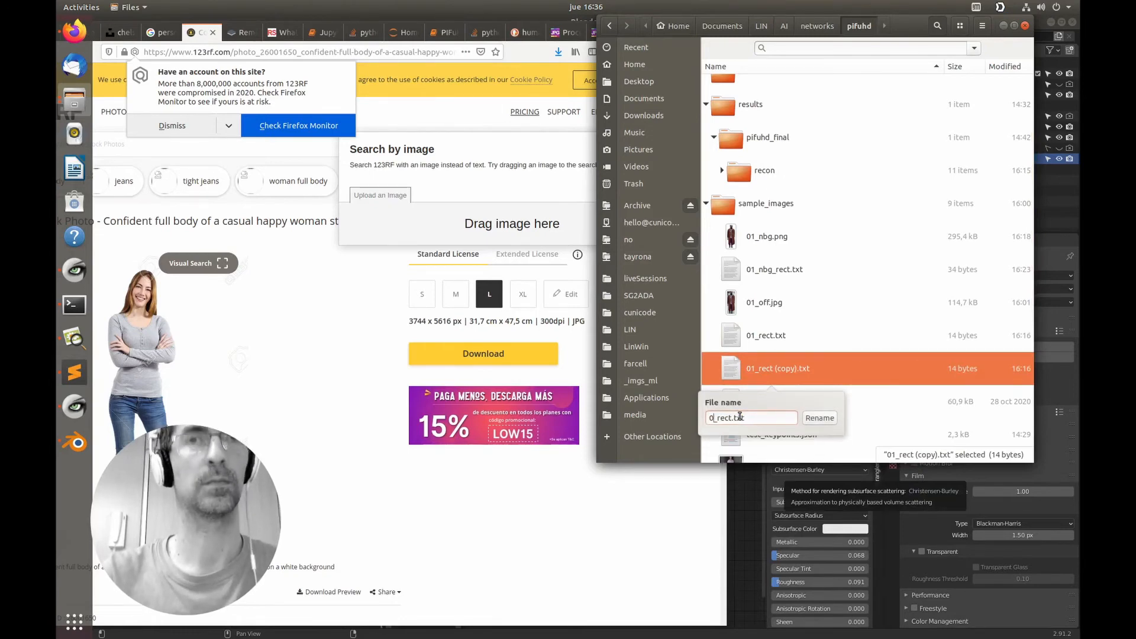
text(2)
key(Return)
double_click(752, 405)
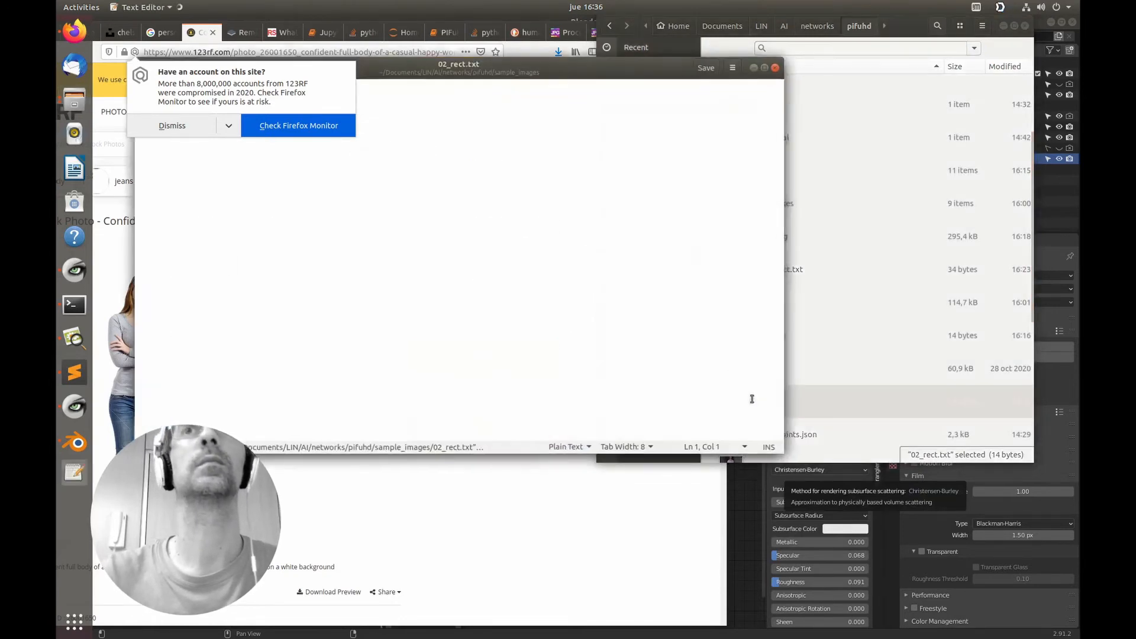
click(192, 131)
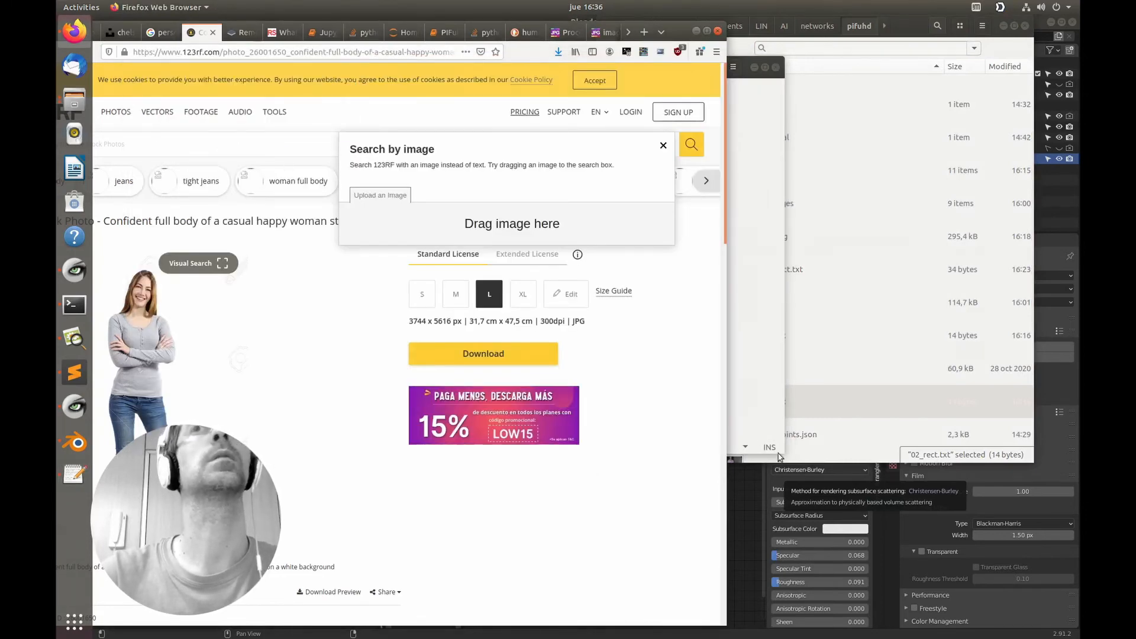
click(822, 413)
double_click(760, 404)
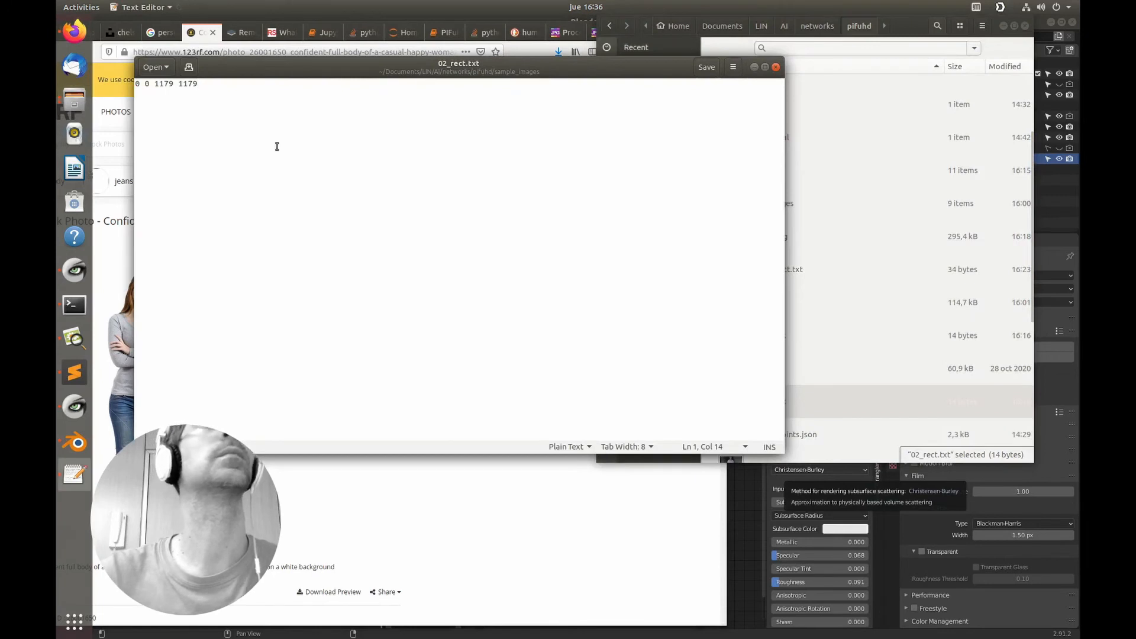
drag(155, 84, 237, 84)
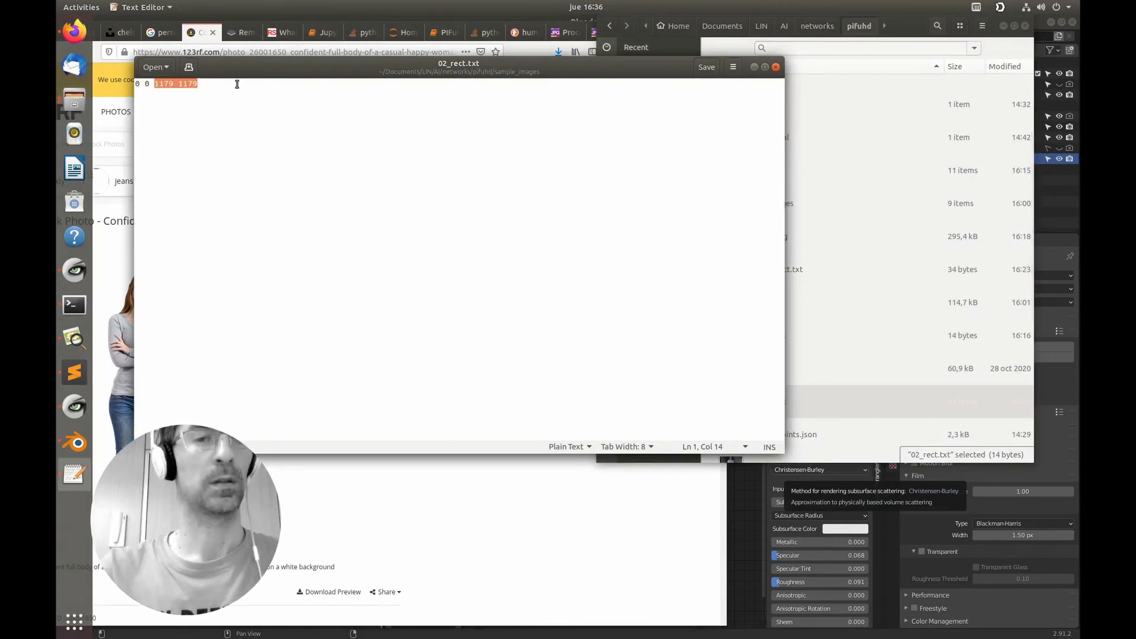
text(12)
text(00)
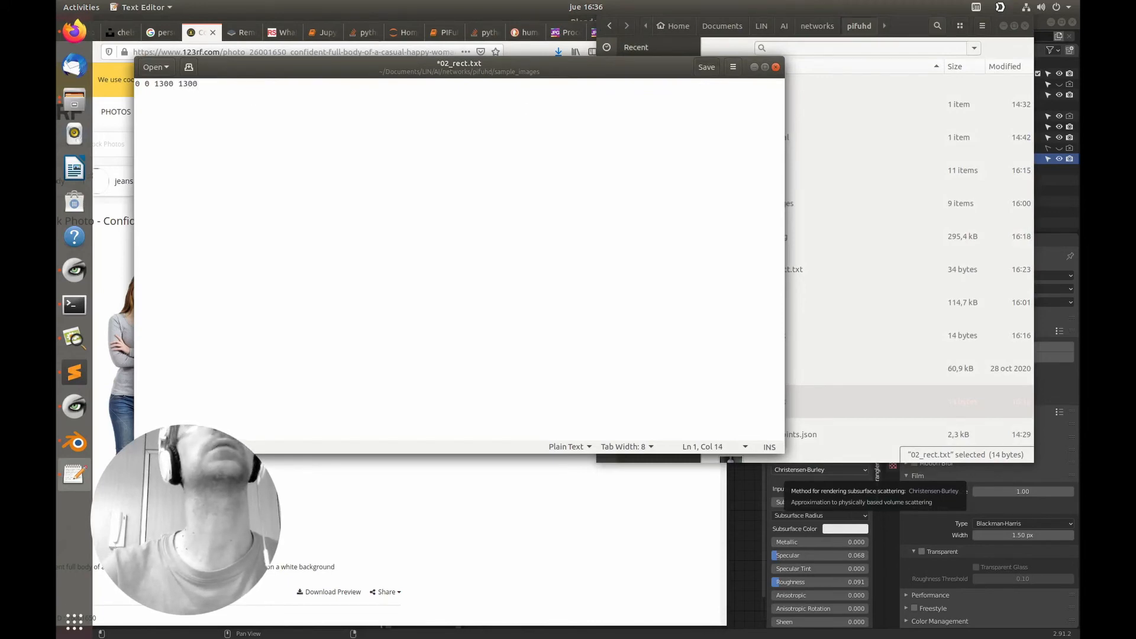
key(ctrl+w)
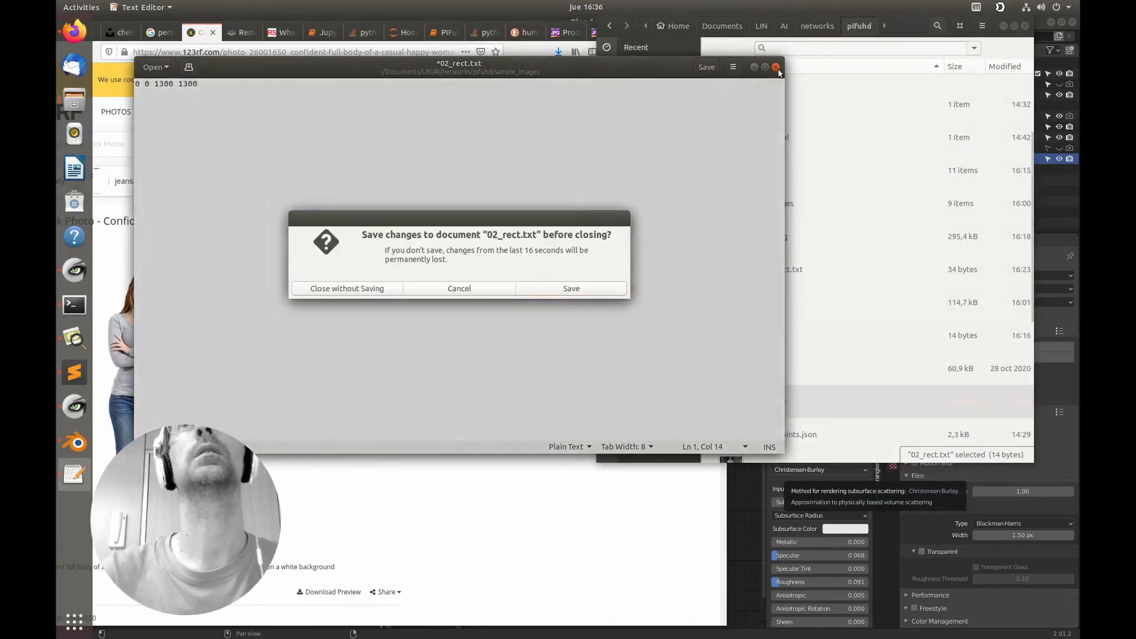
click(570, 287)
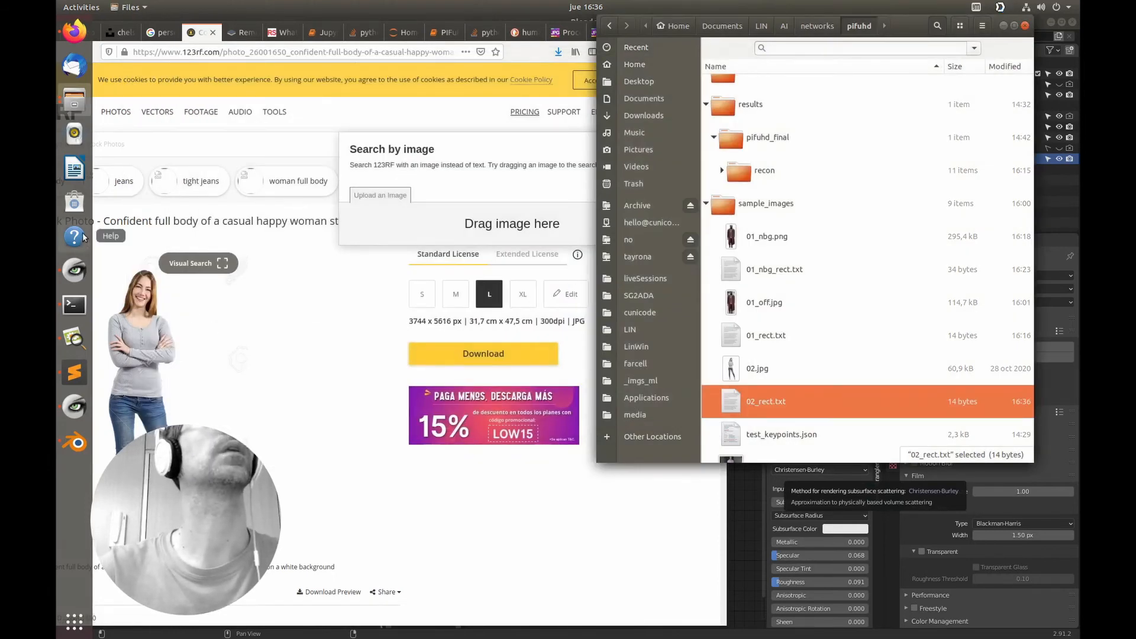
Bring up the Terminal window beside Files, and rename 01_nbg.png in sample_images as 01_nbg_off.png.
click(74, 305)
click(755, 273)
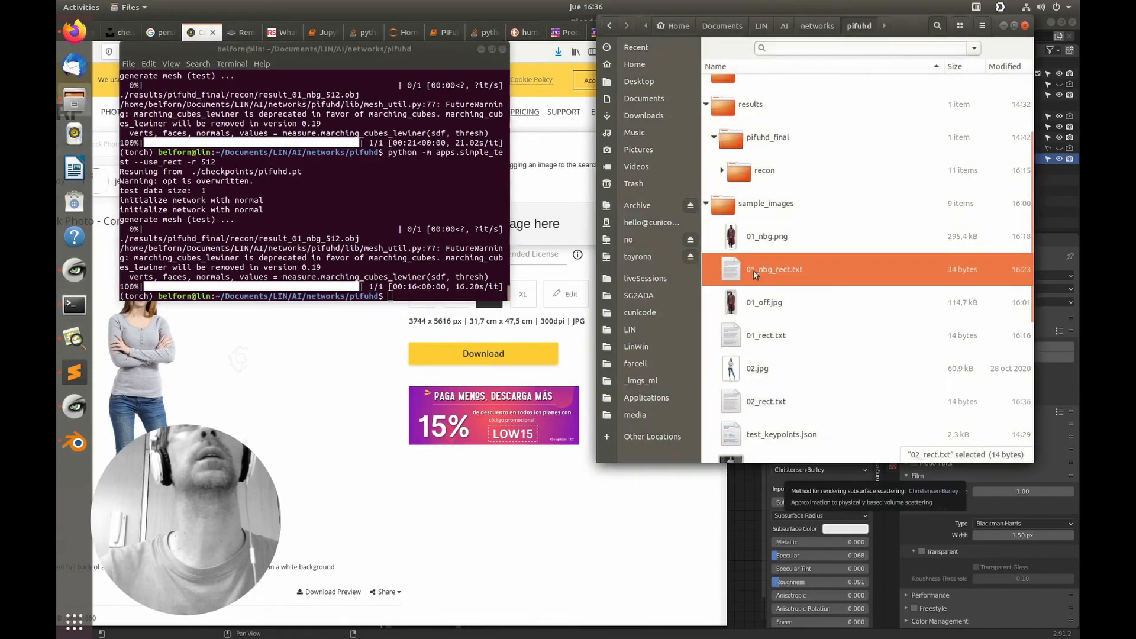
right_click(756, 273)
click(754, 248)
click(755, 242)
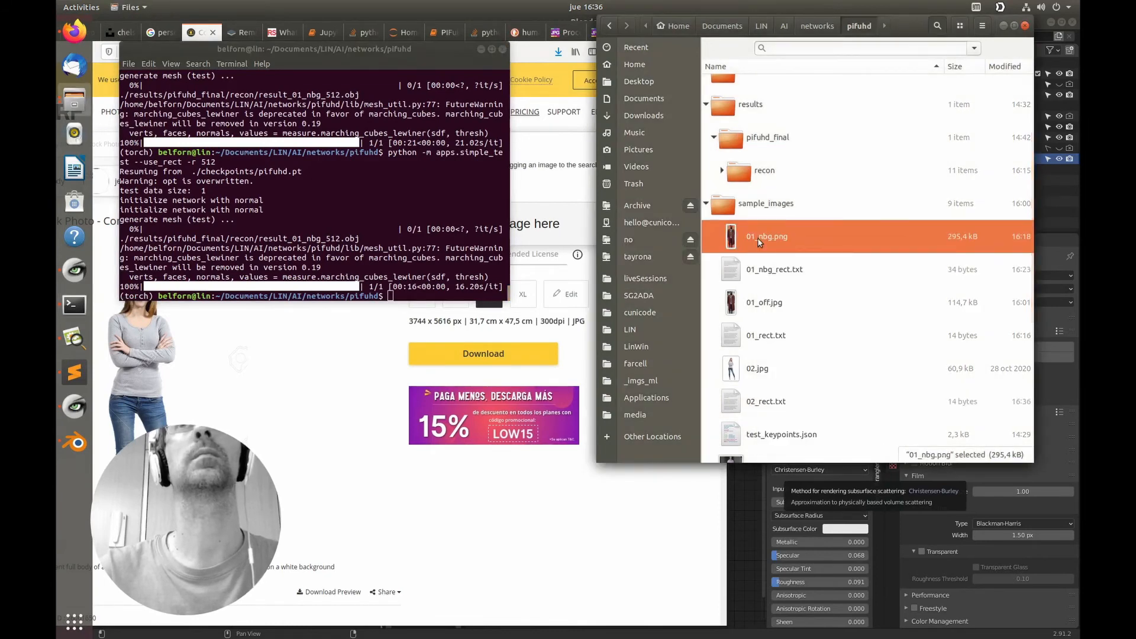
right_click(758, 238)
click(781, 339)
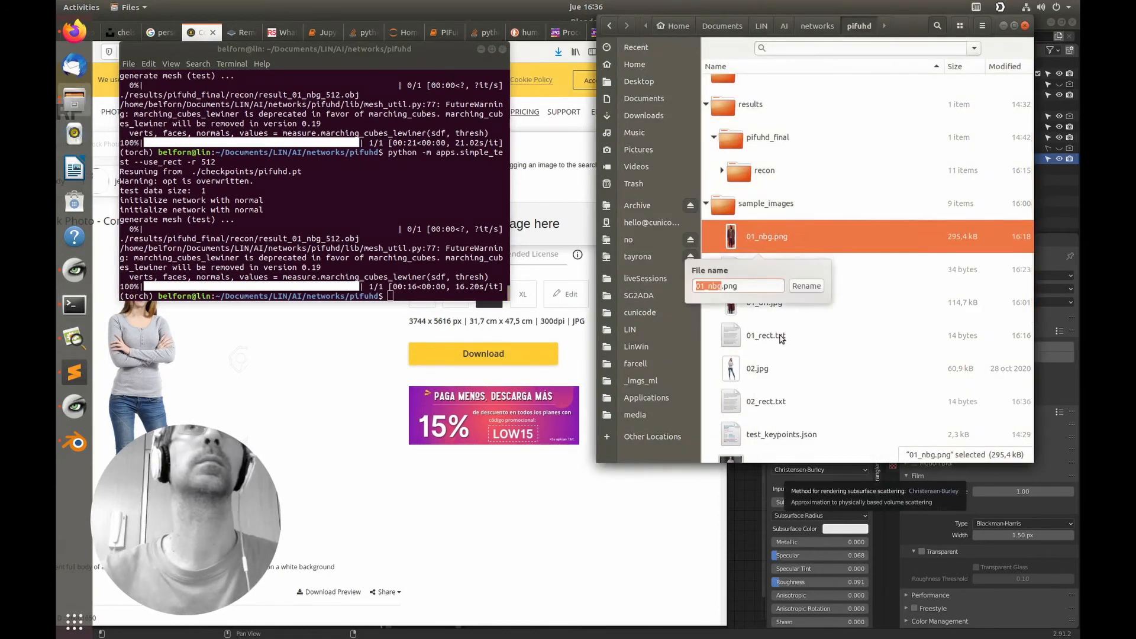
key(Right)
text(_)
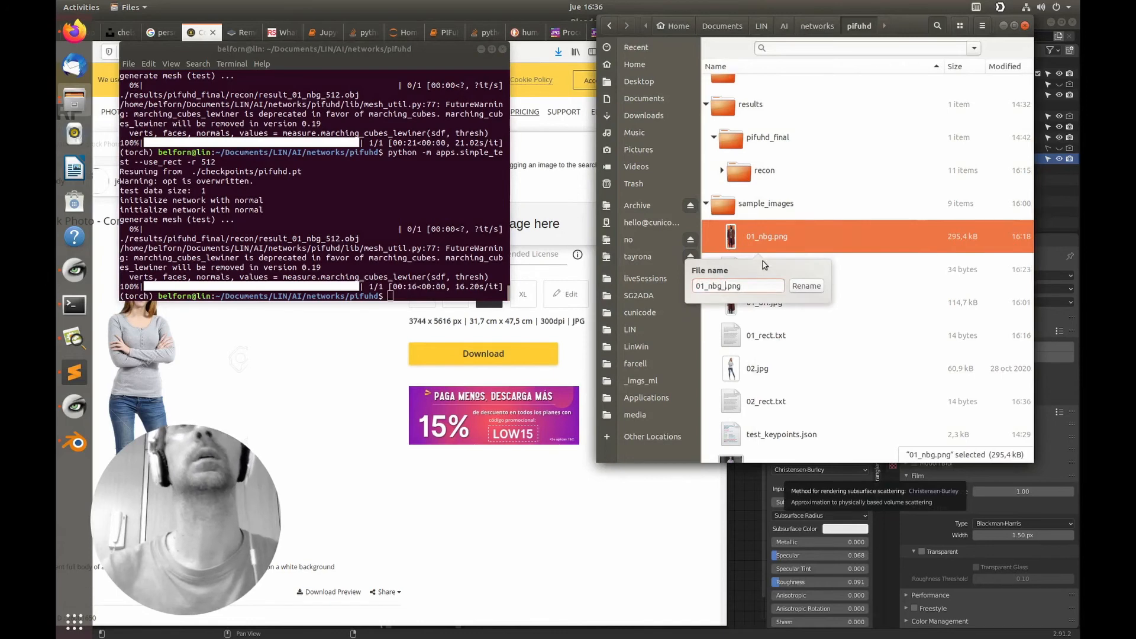
text(off)
key(Return)
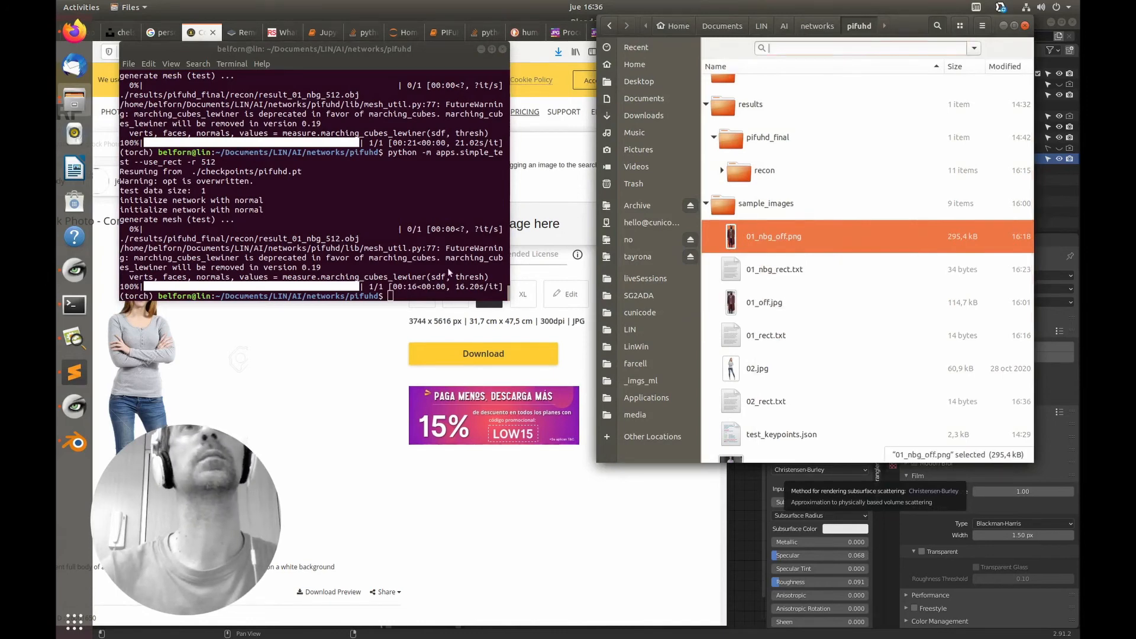
Rerun python -m apps.simple_test --use_rect -r 512 in the Terminal and bring Blender to the front.
click(390, 258)
key(Up)
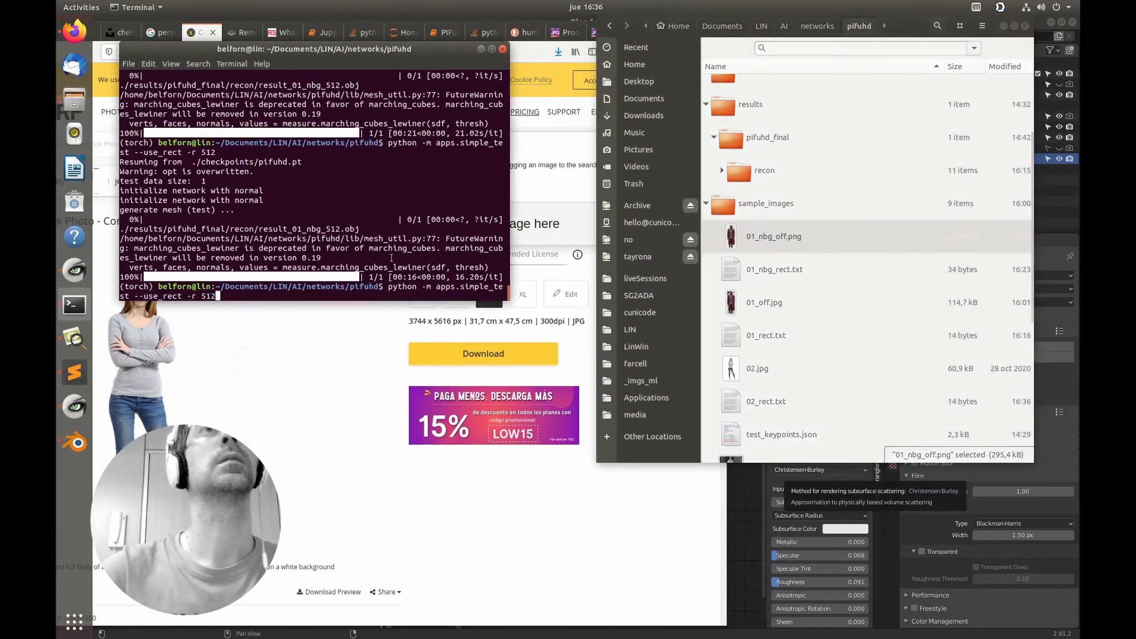
key(Return)
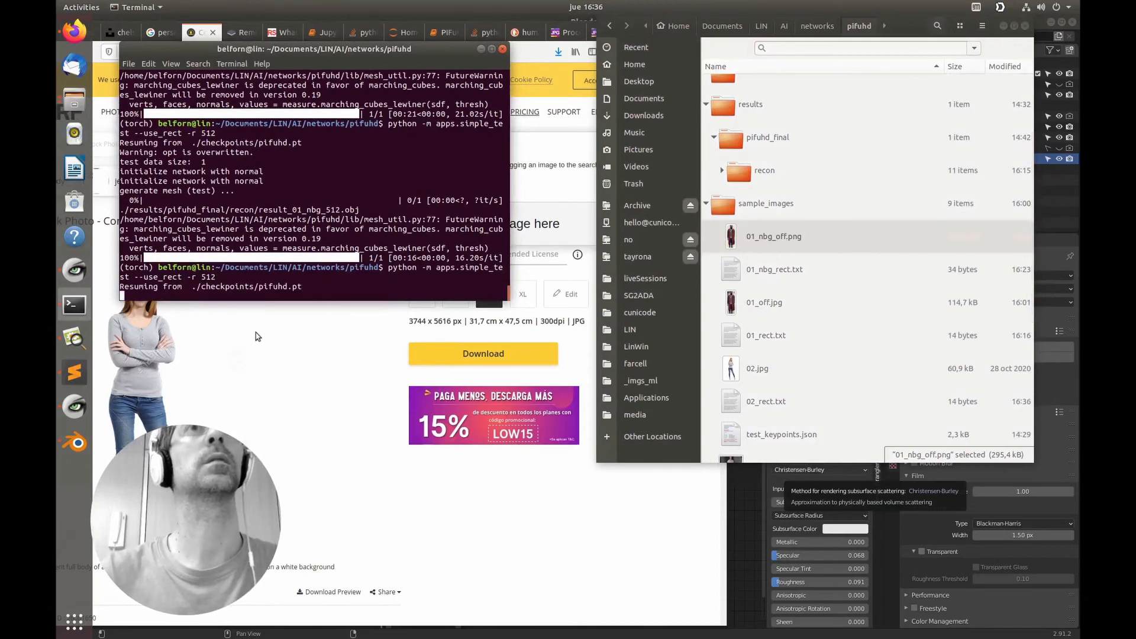
click(750, 554)
middle_drag(820, 287, 94, 301)
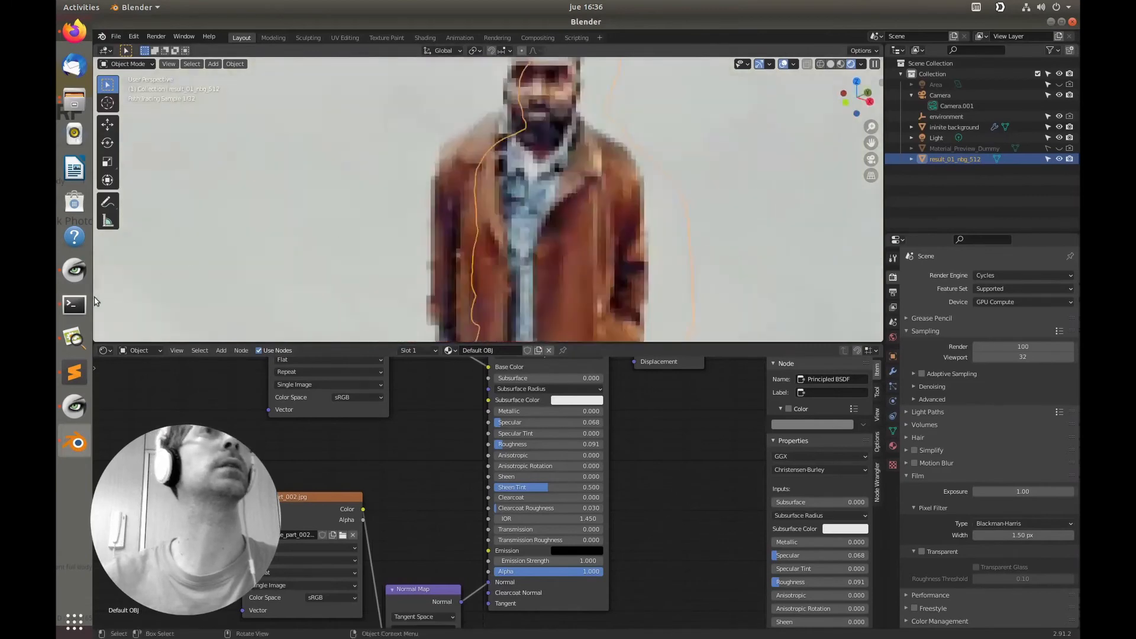
Check the GPU memory usage by running nvidia-smi in a new Terminal tab.
click(74, 305)
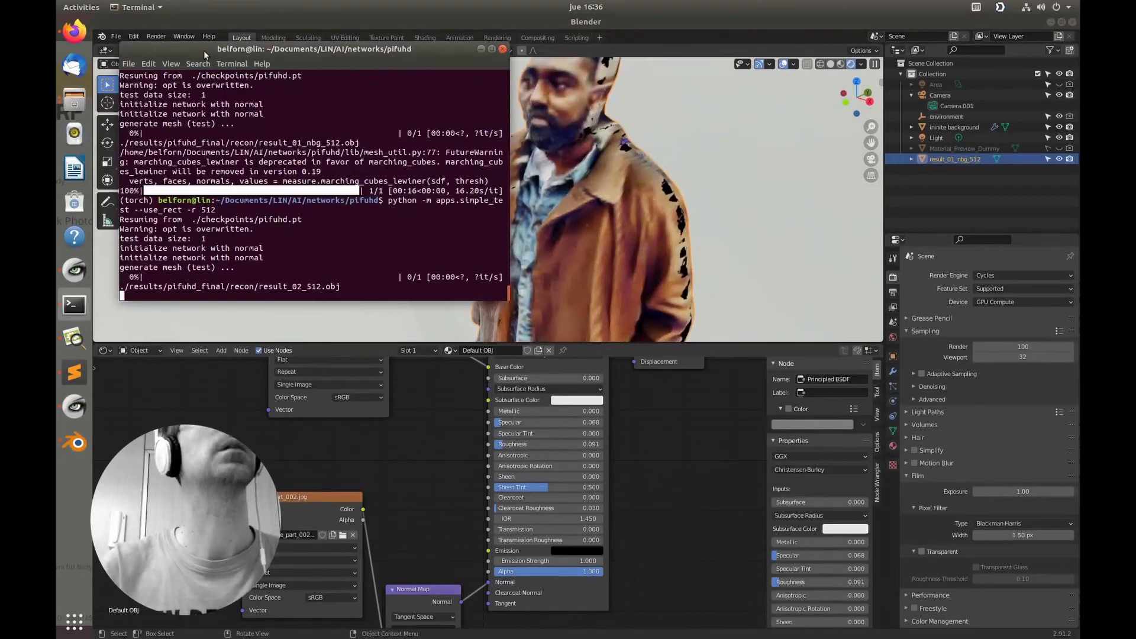
key(ctrl+t)
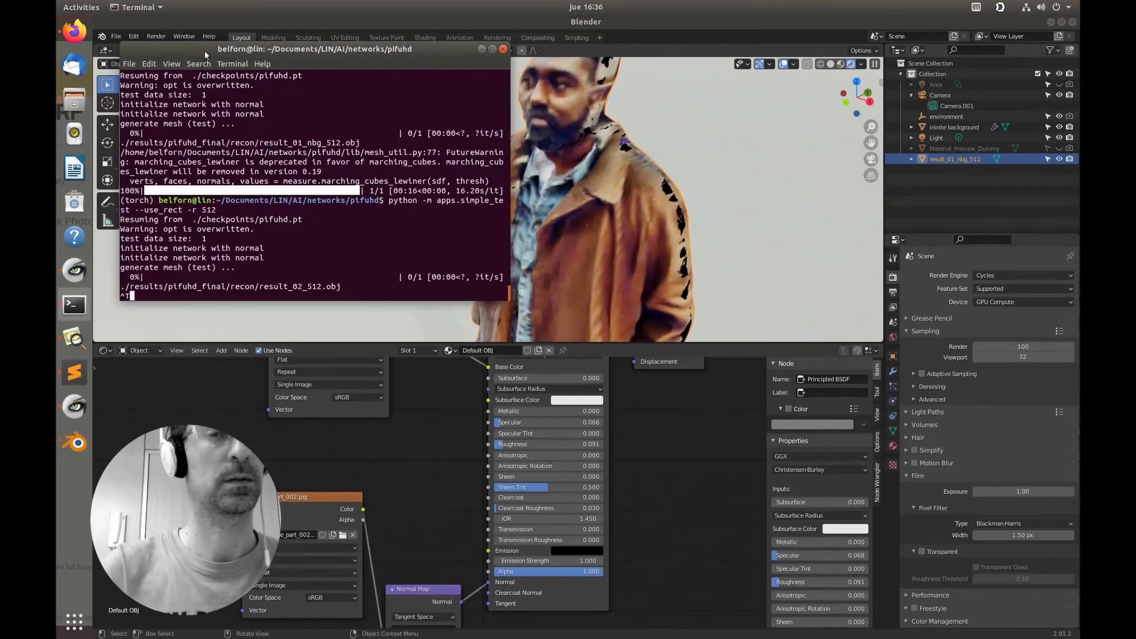
key(ctrl+t)
click(123, 66)
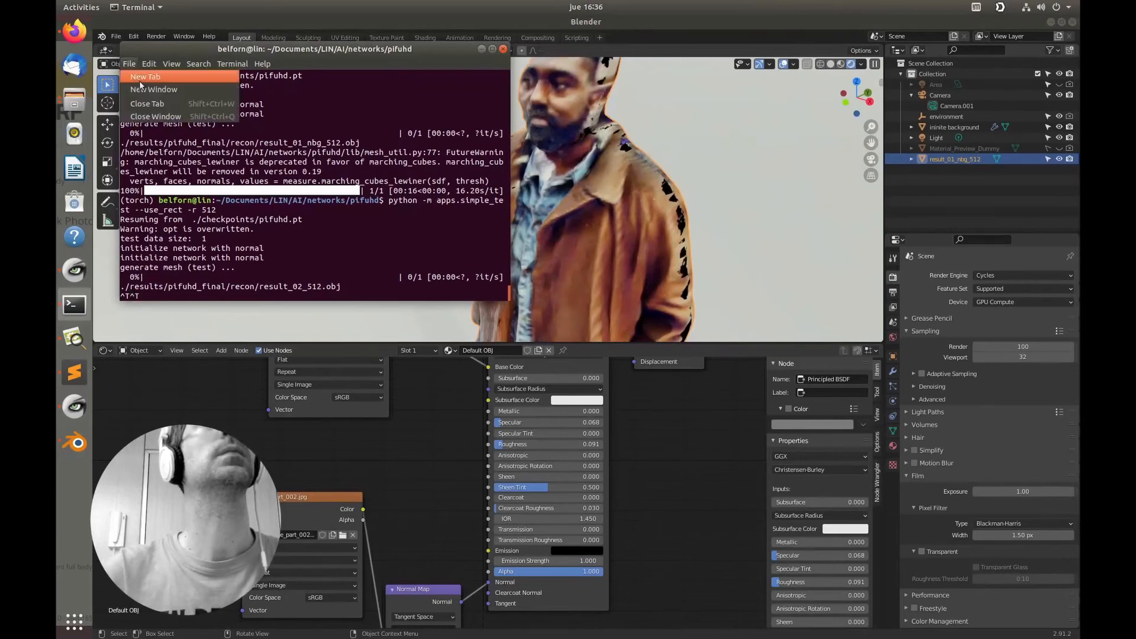
click(141, 78)
text(nvidia)
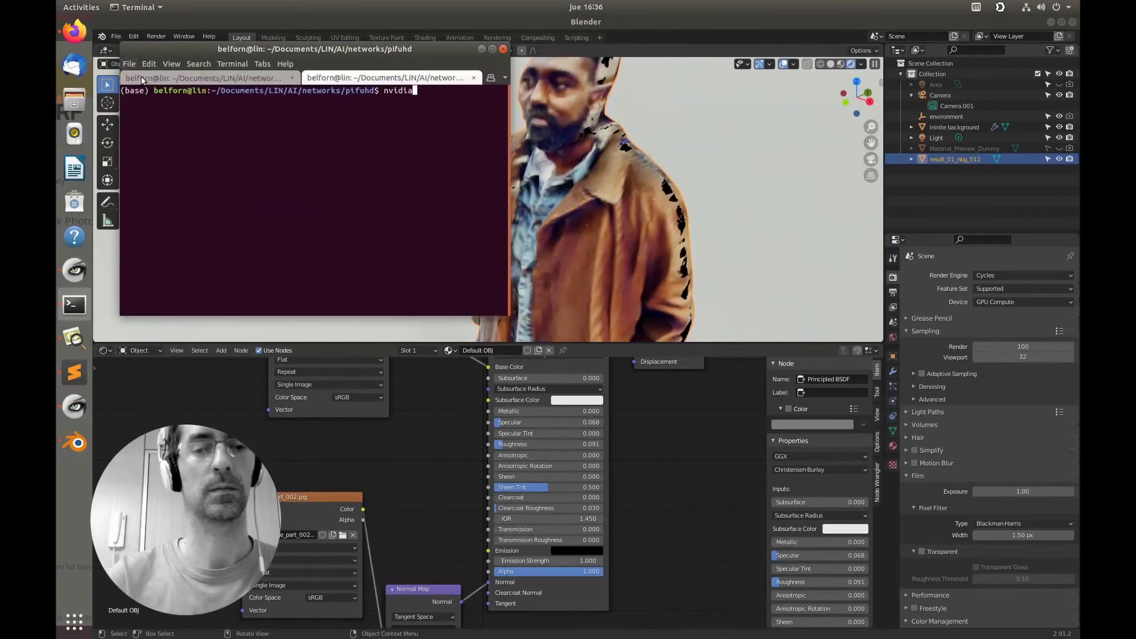
text(-smi)
key(Return)
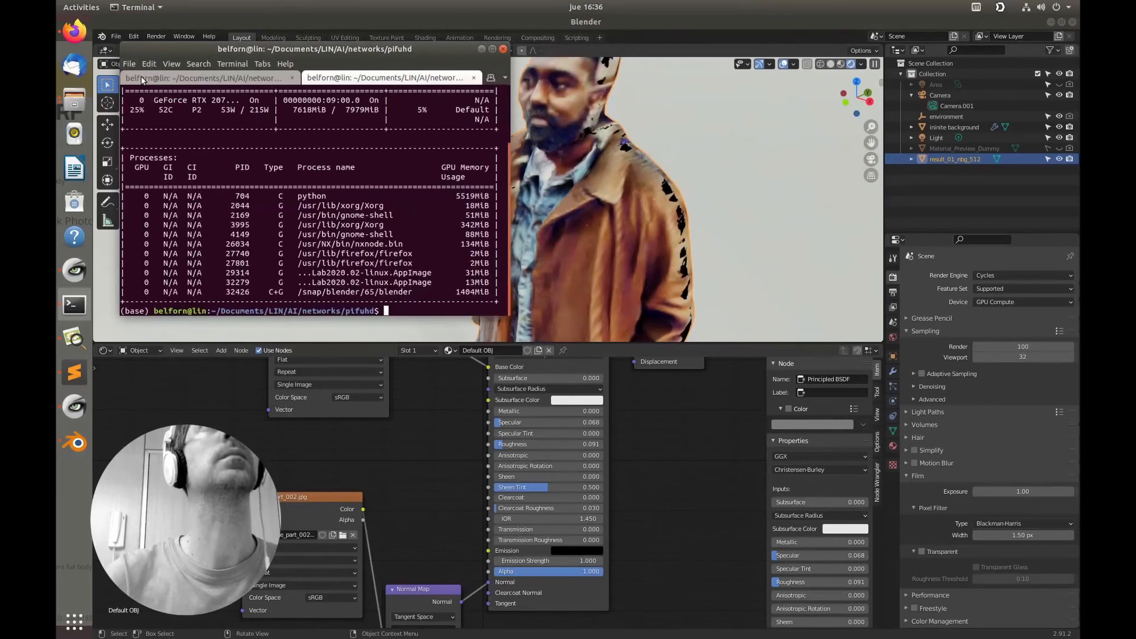
Review the output of the PIFuHD run, and look through the recon folder in Files for the 02 result files.
click(269, 79)
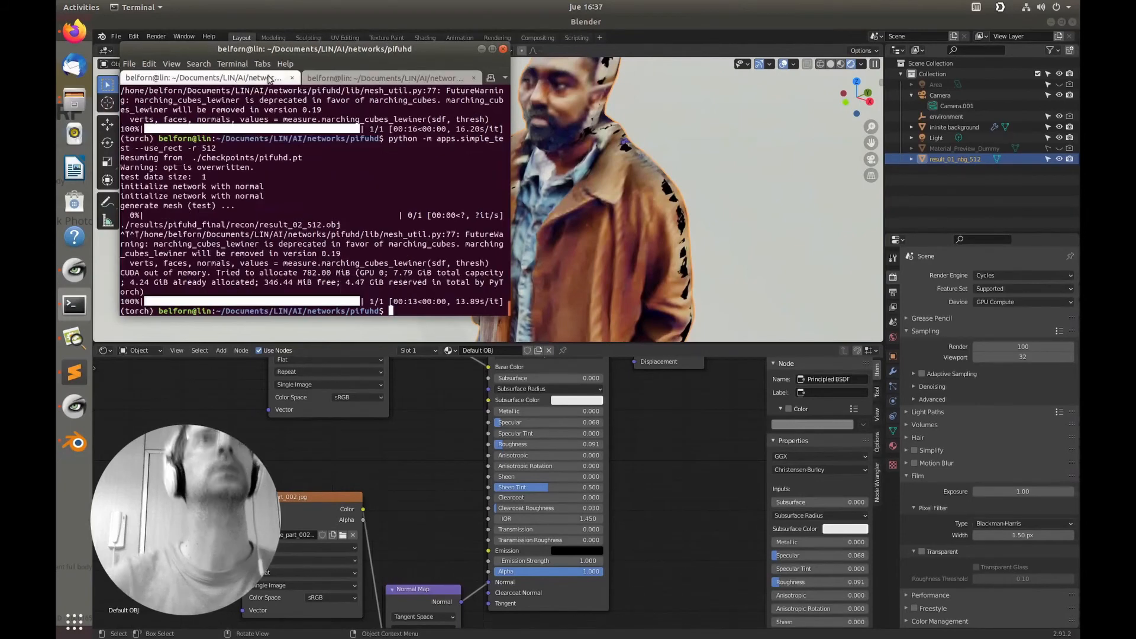
click(69, 98)
click(182, 83)
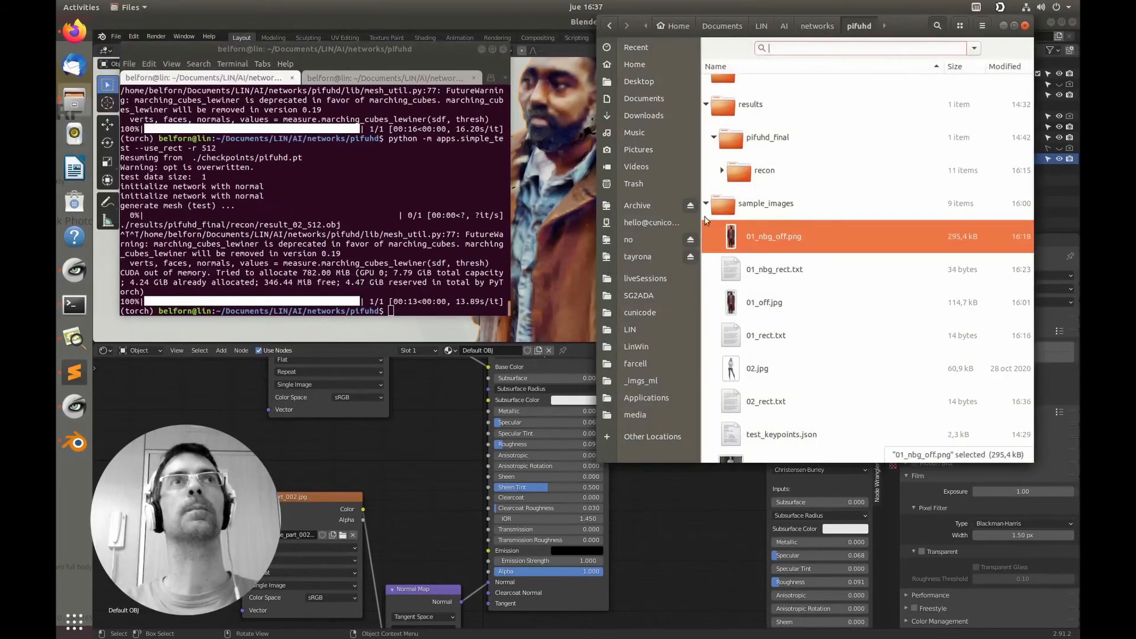
click(722, 171)
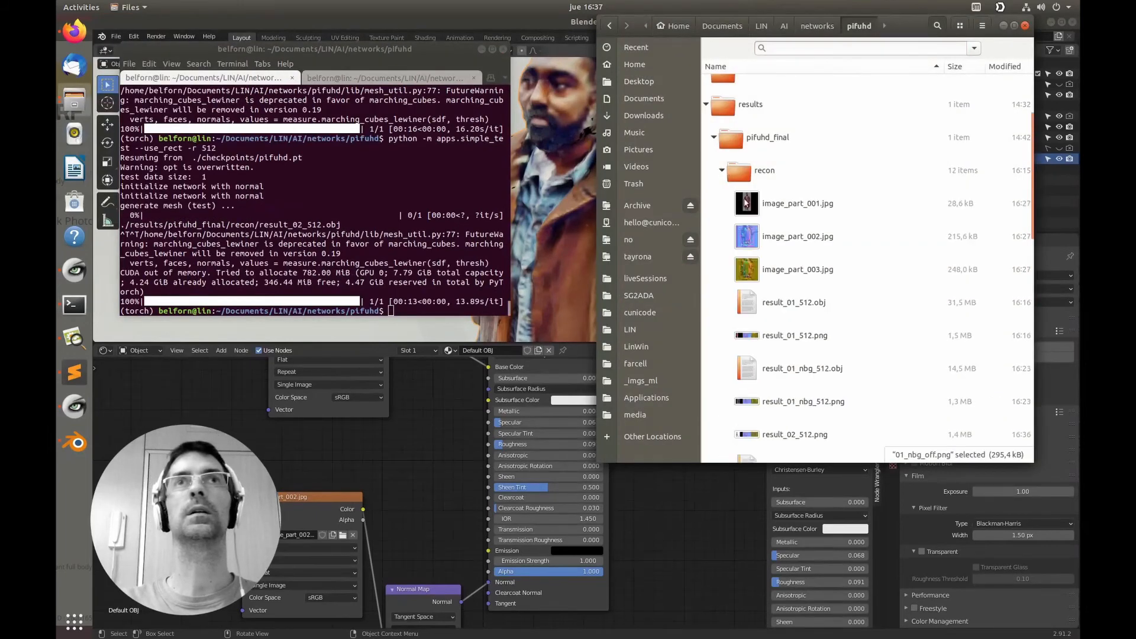
click(769, 211)
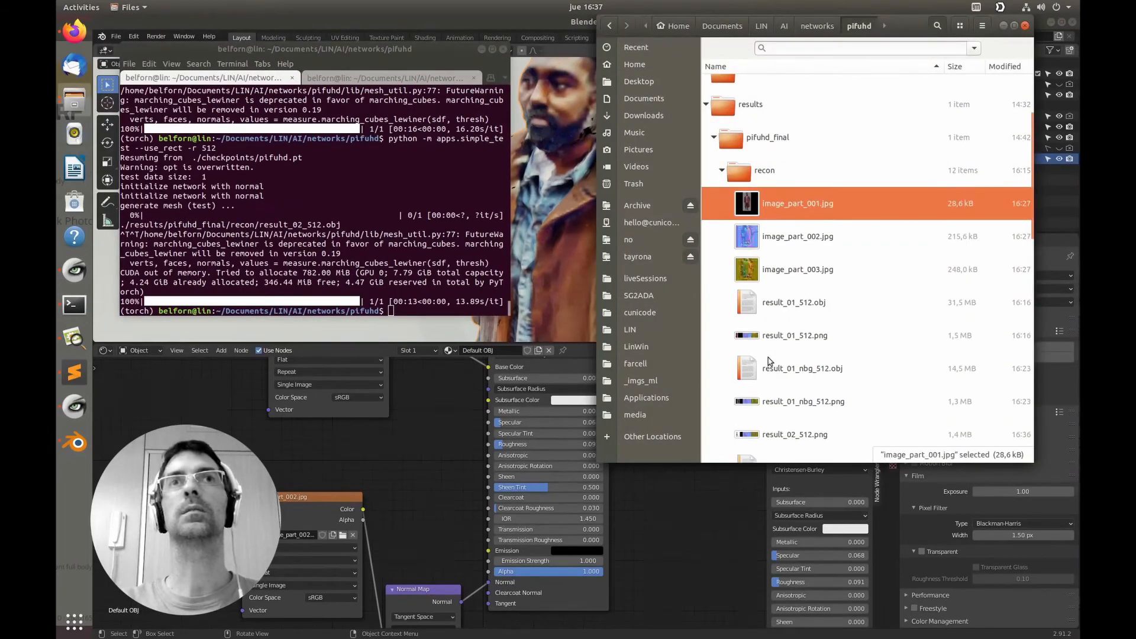
scroll(770, 361, down, 5)
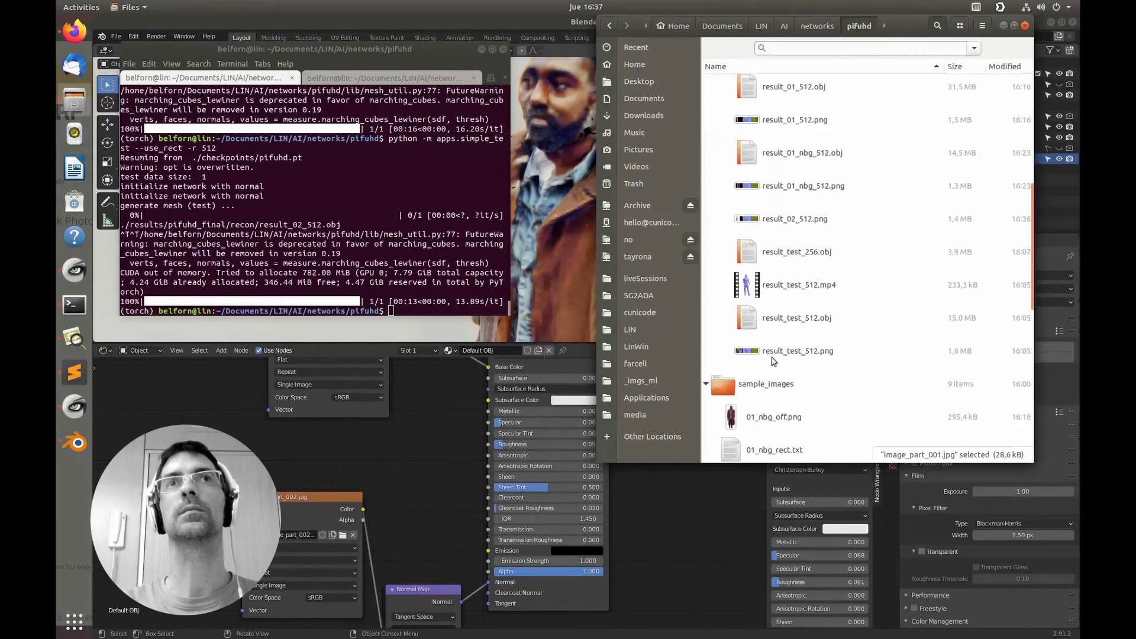
Open result_02_512.png from the recon folder, examine its front and back normal maps up close, and close the image.
scroll(772, 361, up, 3)
double_click(791, 348)
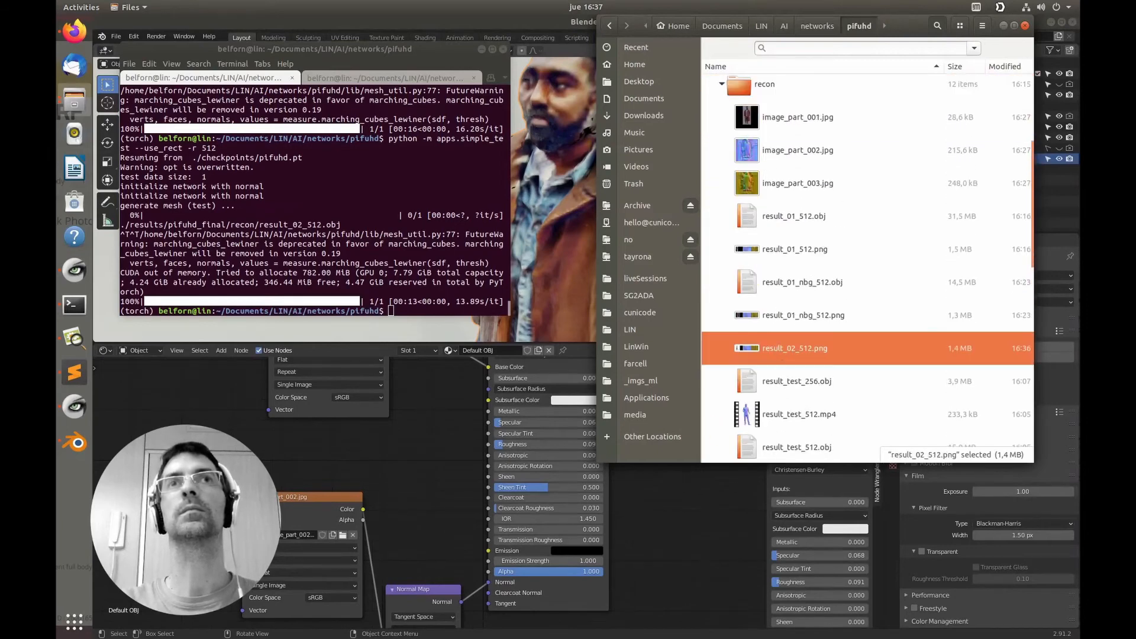
scroll(592, 343, up, 8)
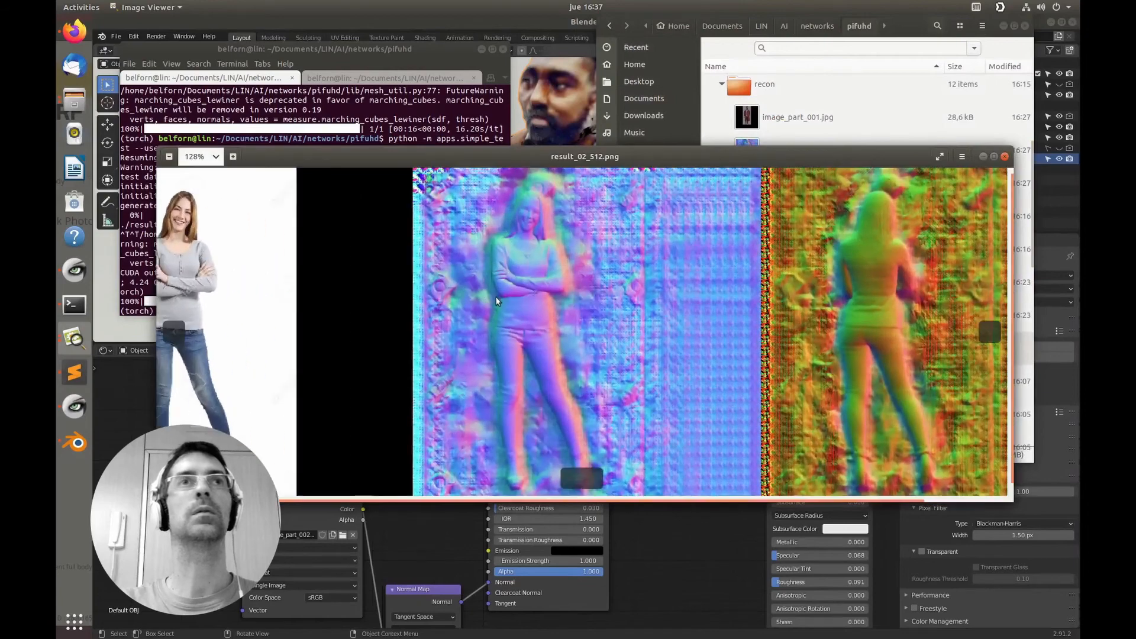
drag(556, 280, 599, 401)
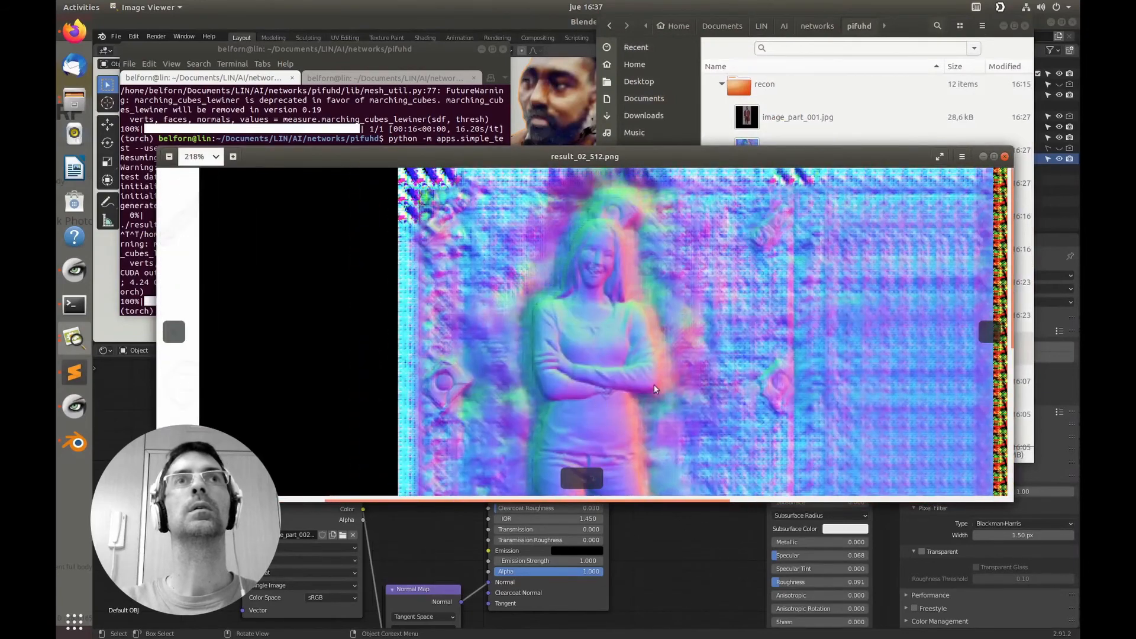
drag(770, 364, 619, 249)
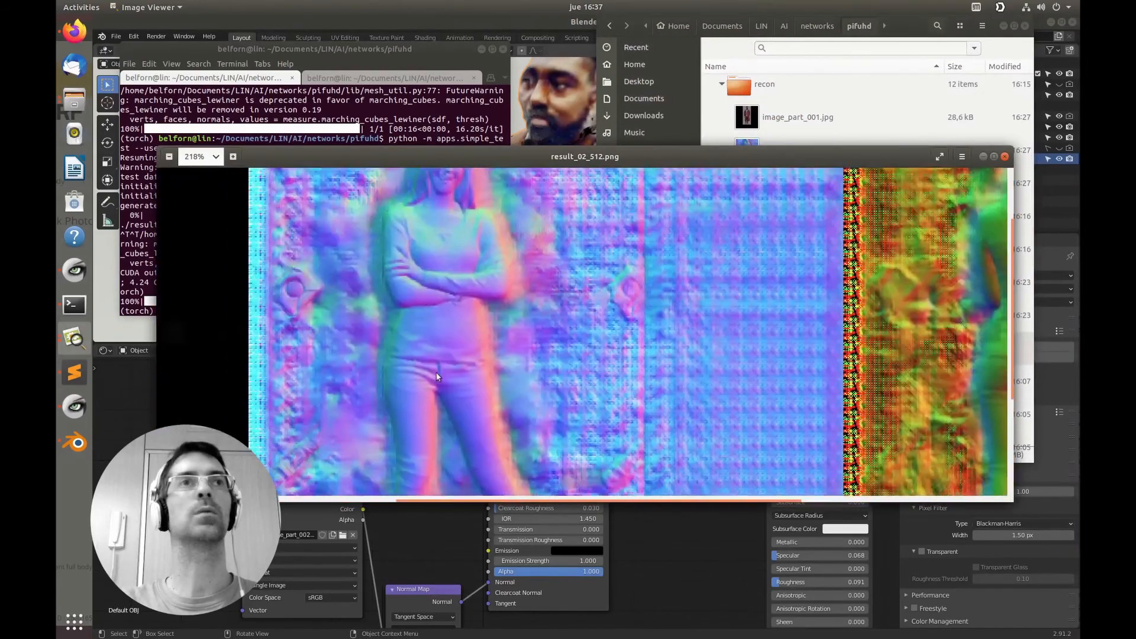
drag(436, 372, 768, 308)
drag(379, 299, 553, 411)
drag(430, 387, 211, 444)
click(1005, 158)
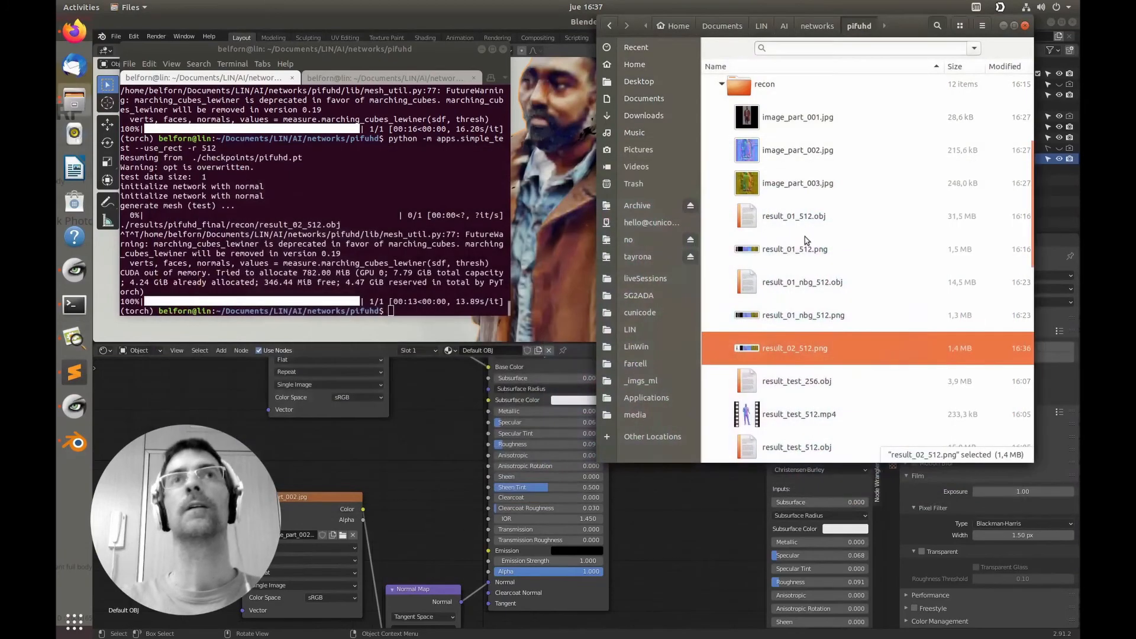
Open the recon folder in Files, show the MIME Type column, and sort the files by it to check the OBJ results.
click(805, 275)
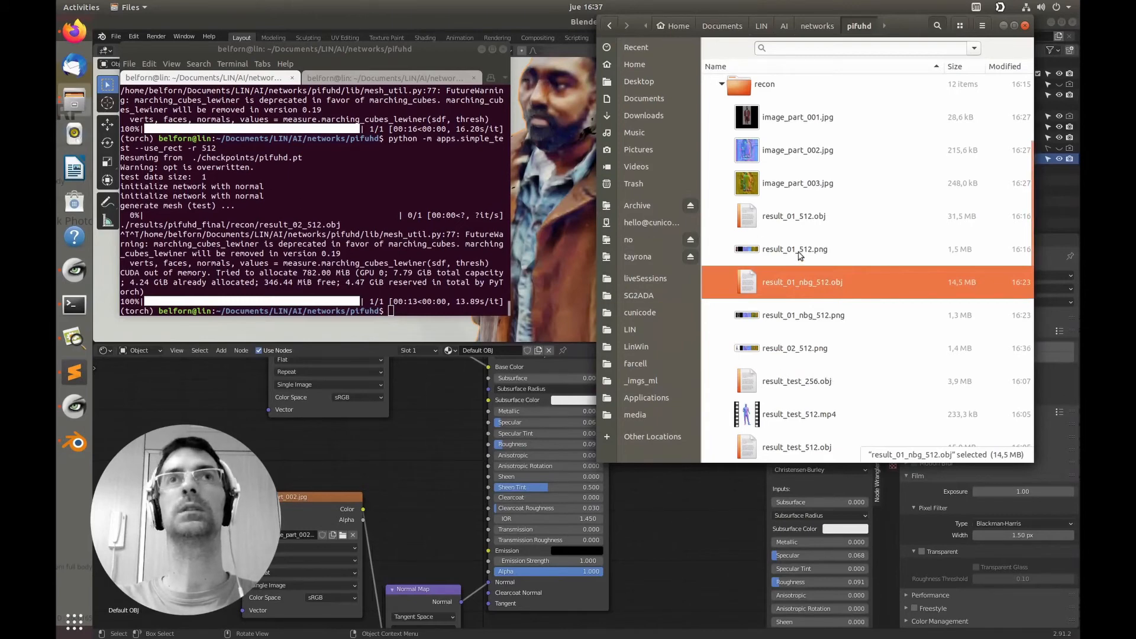
scroll(800, 255, down, 3)
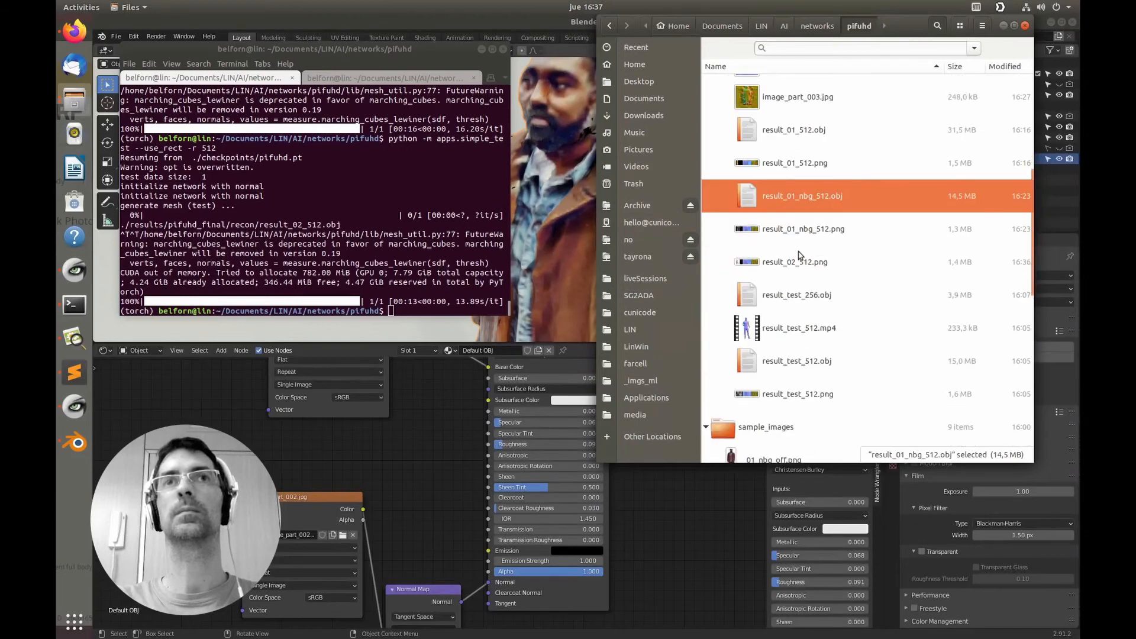
click(808, 234)
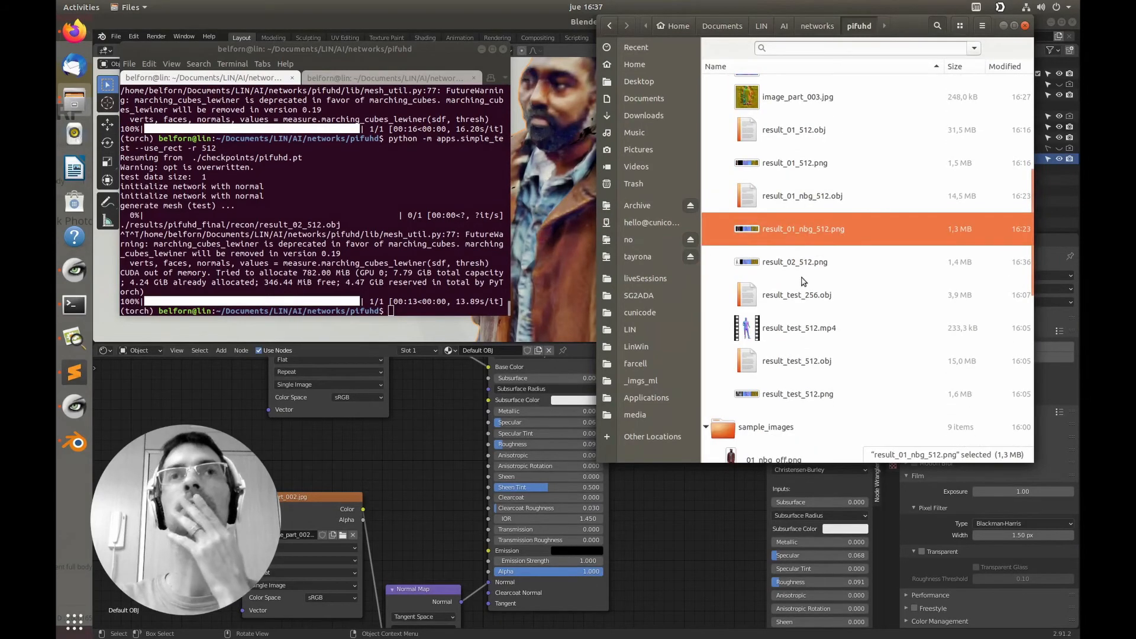
scroll(804, 282, up, 4)
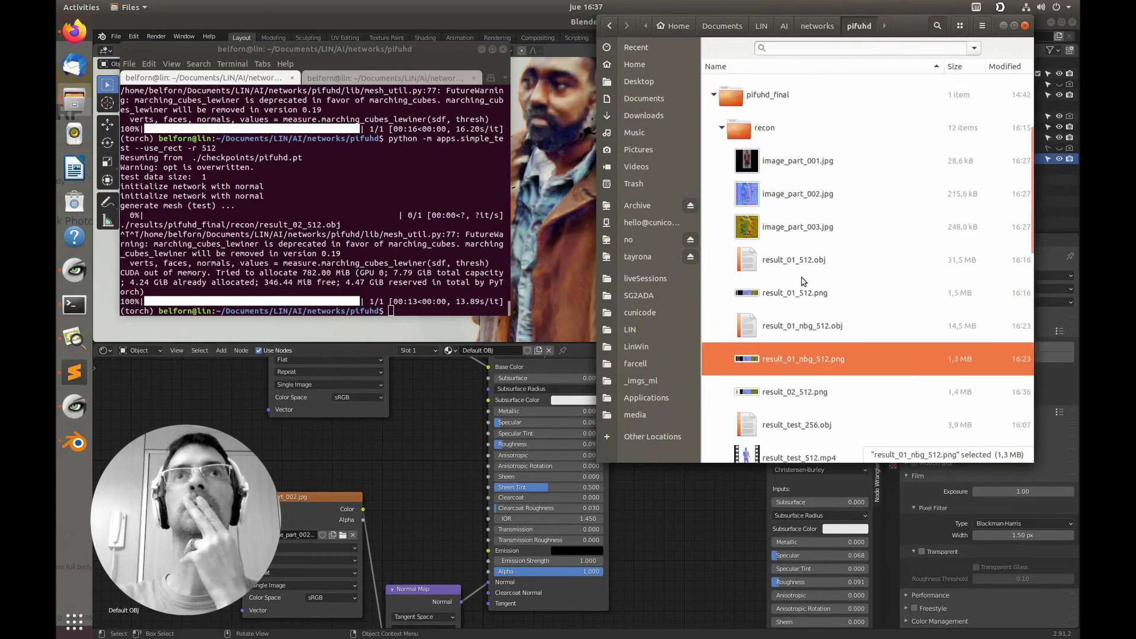
double_click(757, 132)
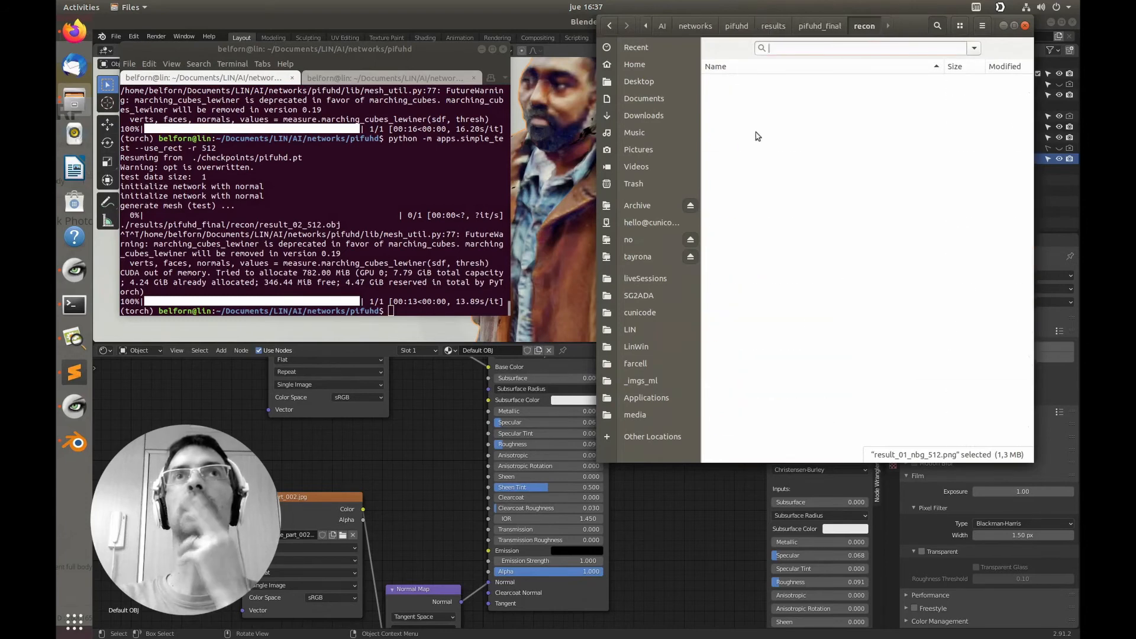
right_click(1001, 70)
click(972, 147)
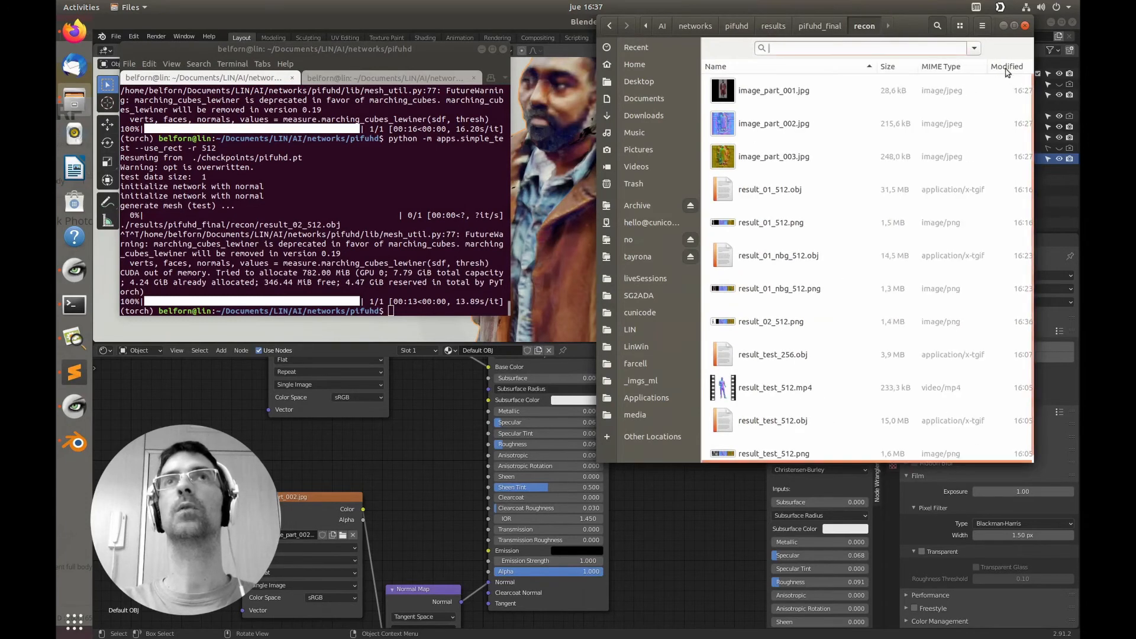
click(1006, 68)
click(959, 71)
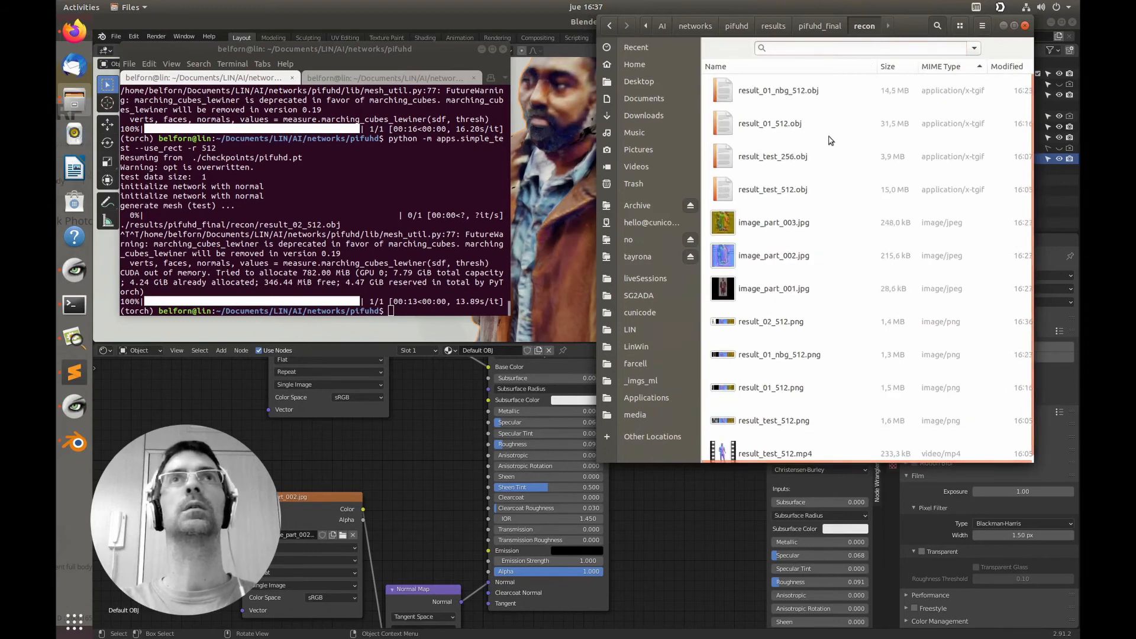
click(790, 92)
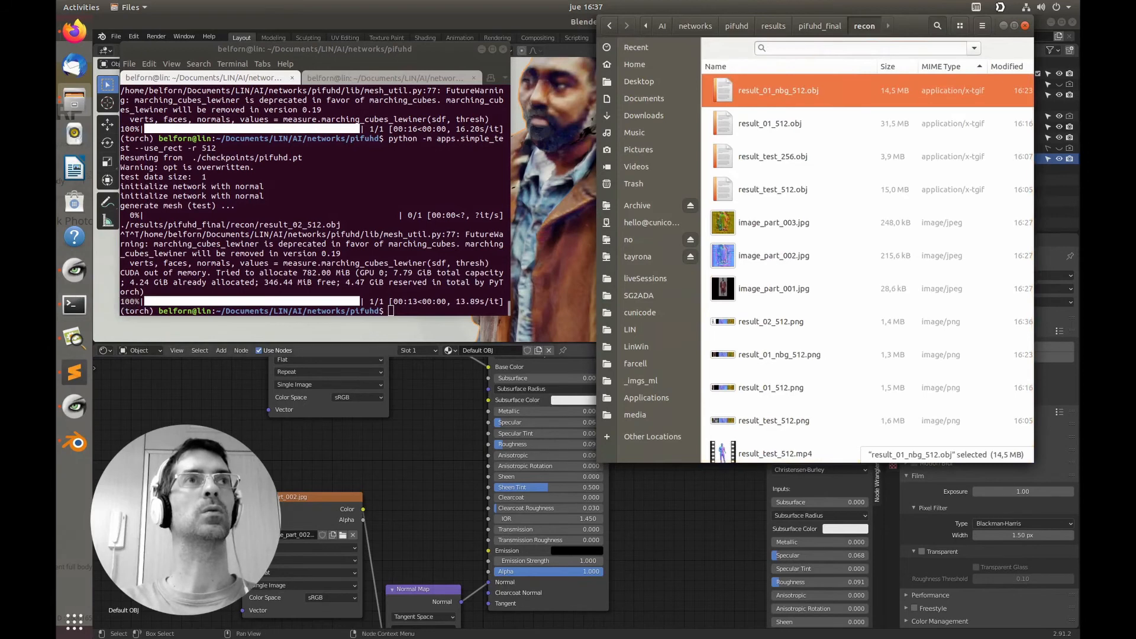
Switch to Blender, start saving the scene, and name the file helloPifuHD_.
click(409, 345)
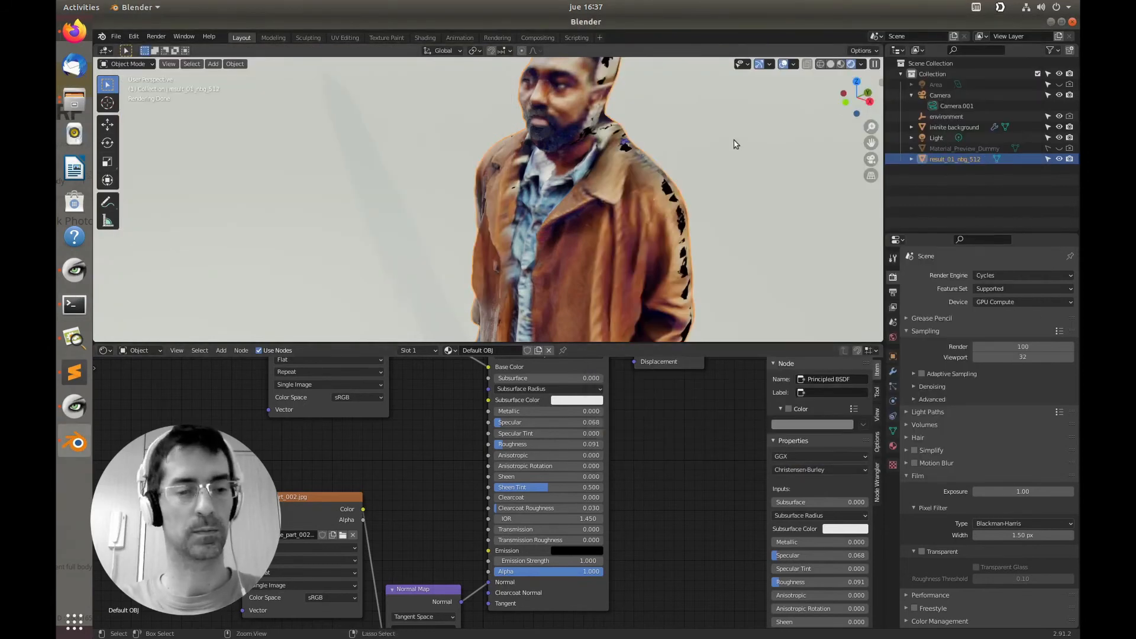
key(ctrl+s)
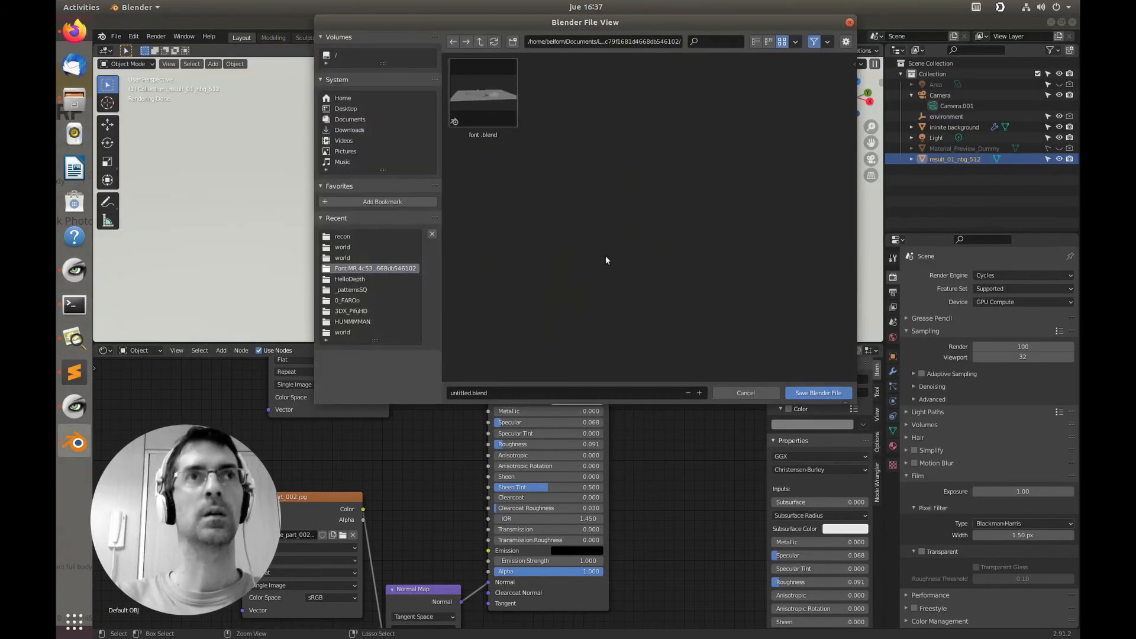
click(532, 395)
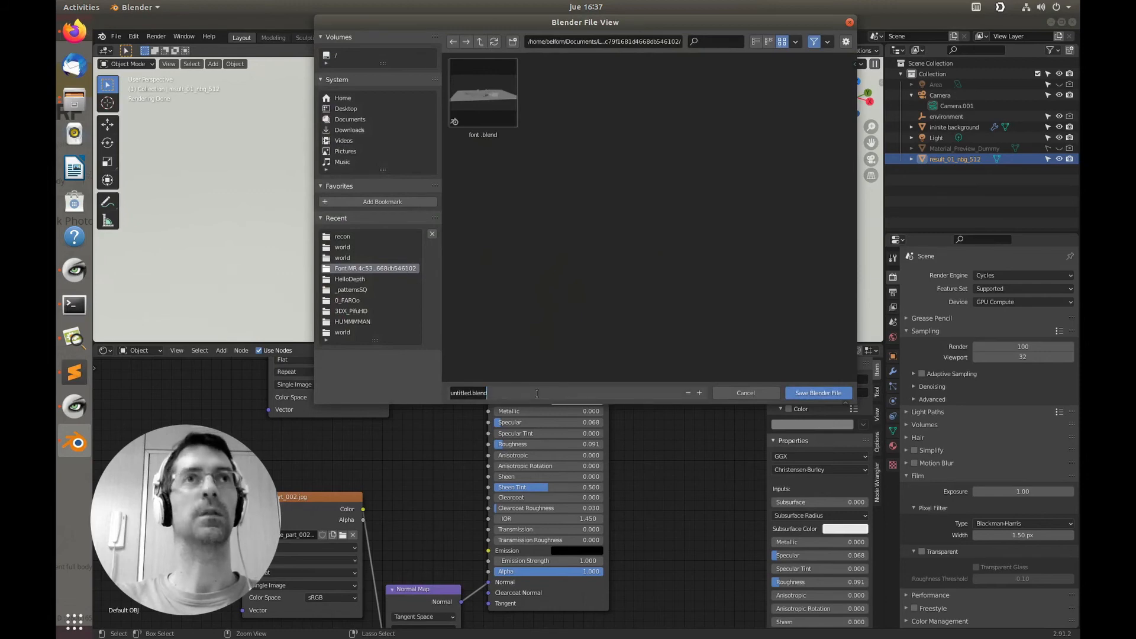
text(hello)
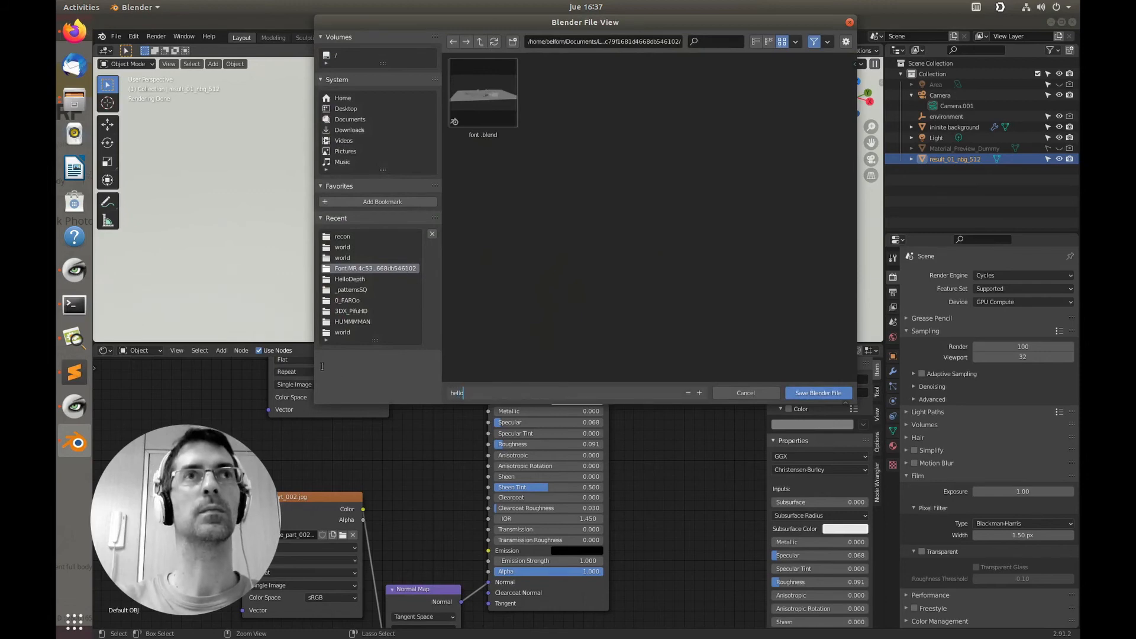
text(Pif)
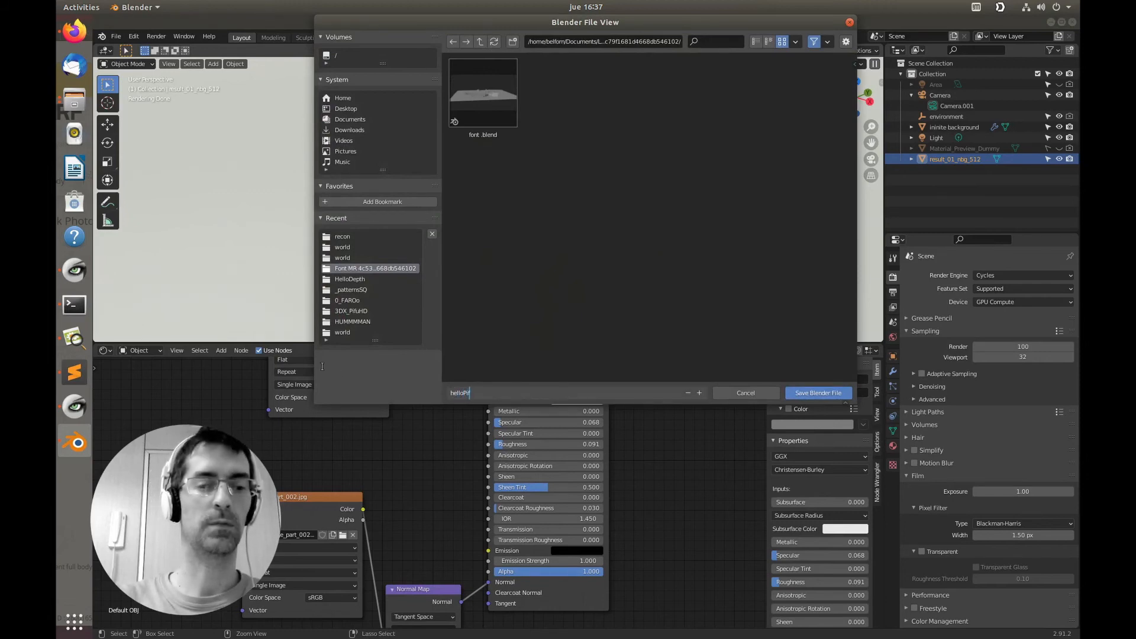
text(uH)
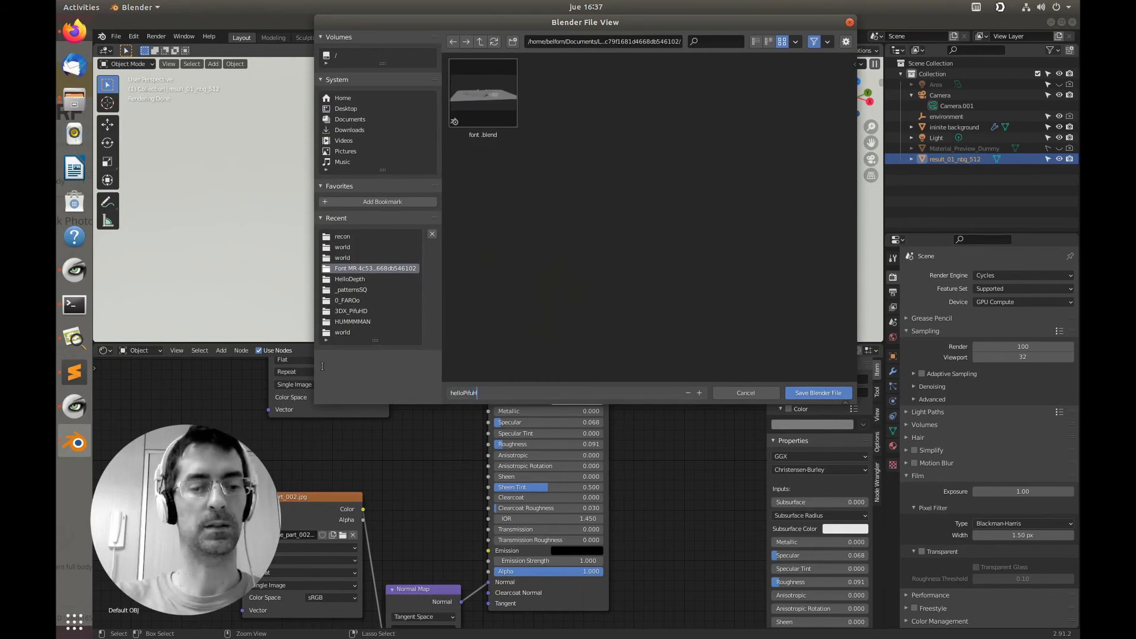
text(D_ble)
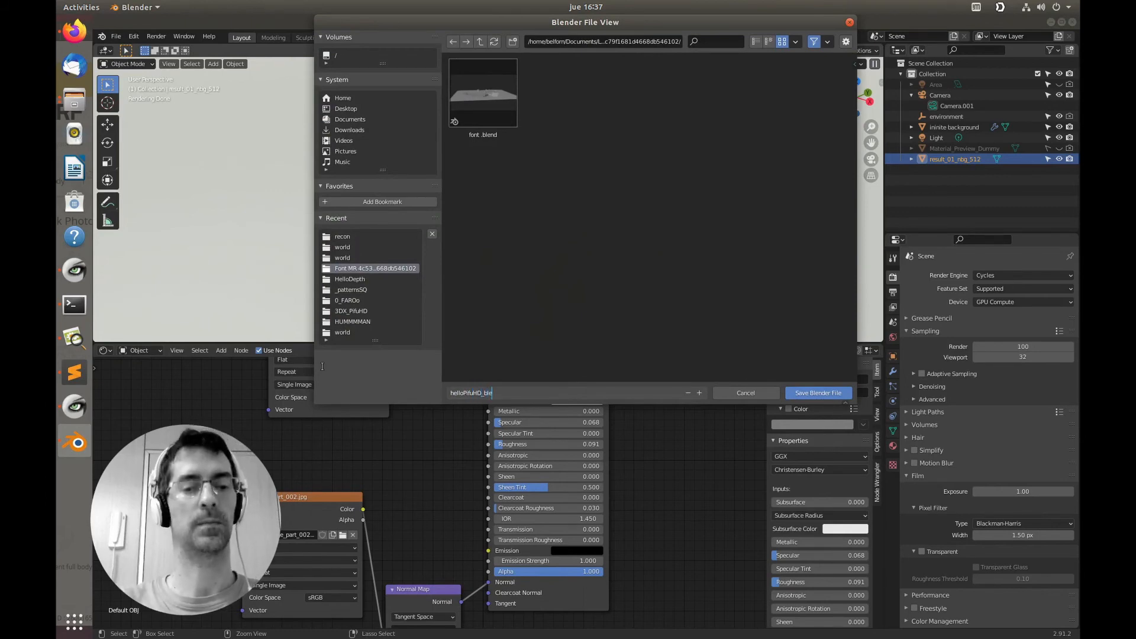
key(BackSpace)
key(BackSpace)
key(BackSpace)
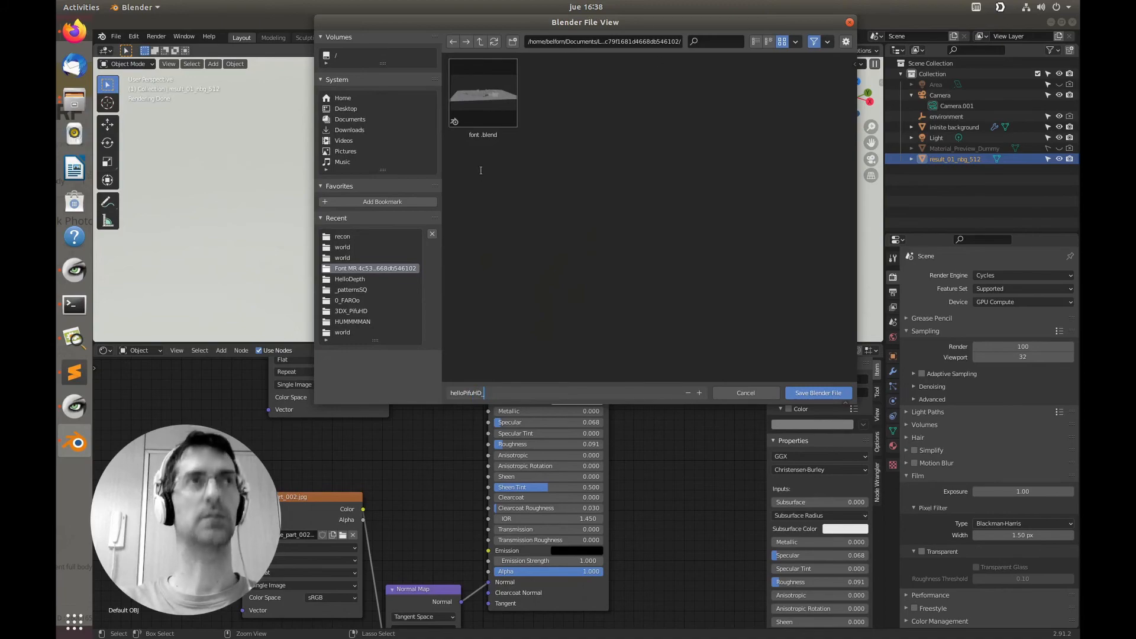
Try to set the save location by dropping an item from the Files window into Blender's save dialog.
key(super)
click(74, 99)
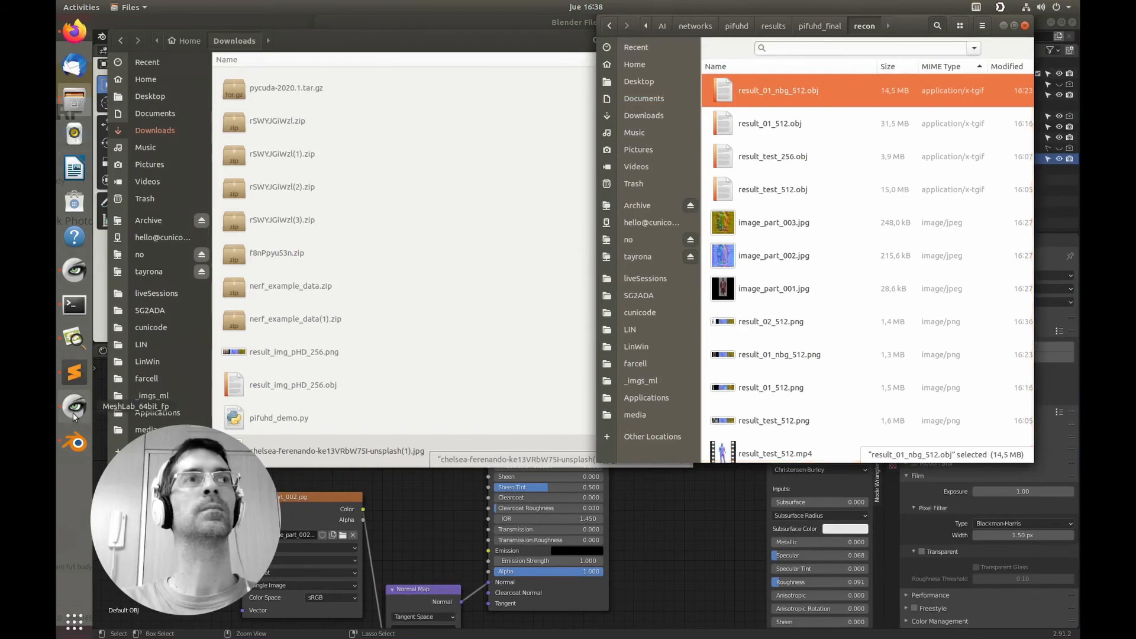
click(74, 442)
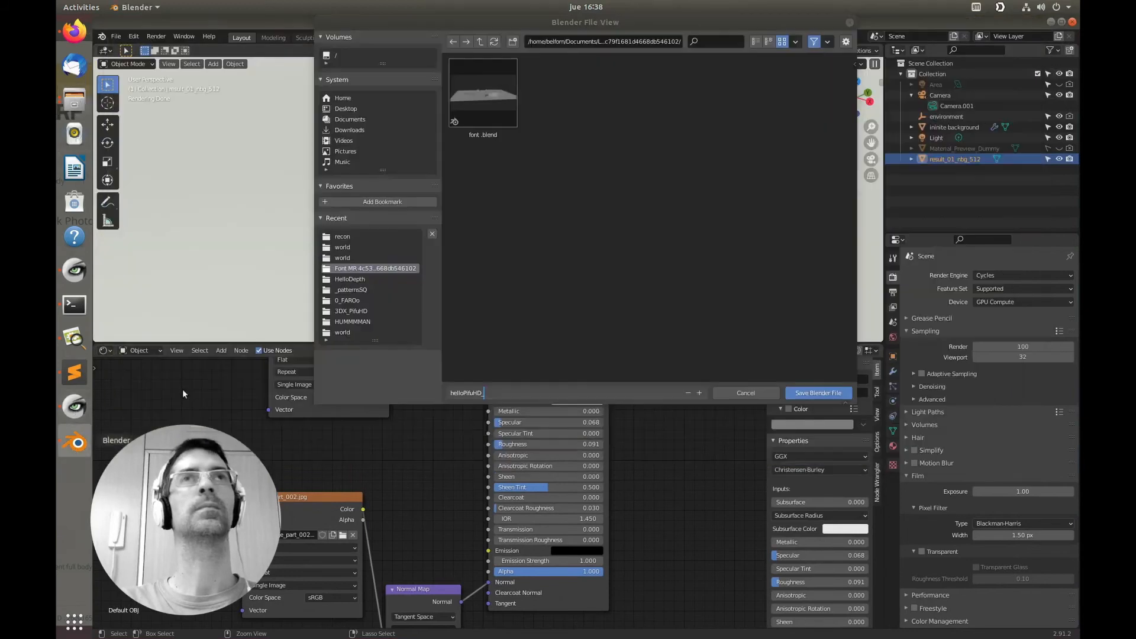
click(71, 102)
click(183, 93)
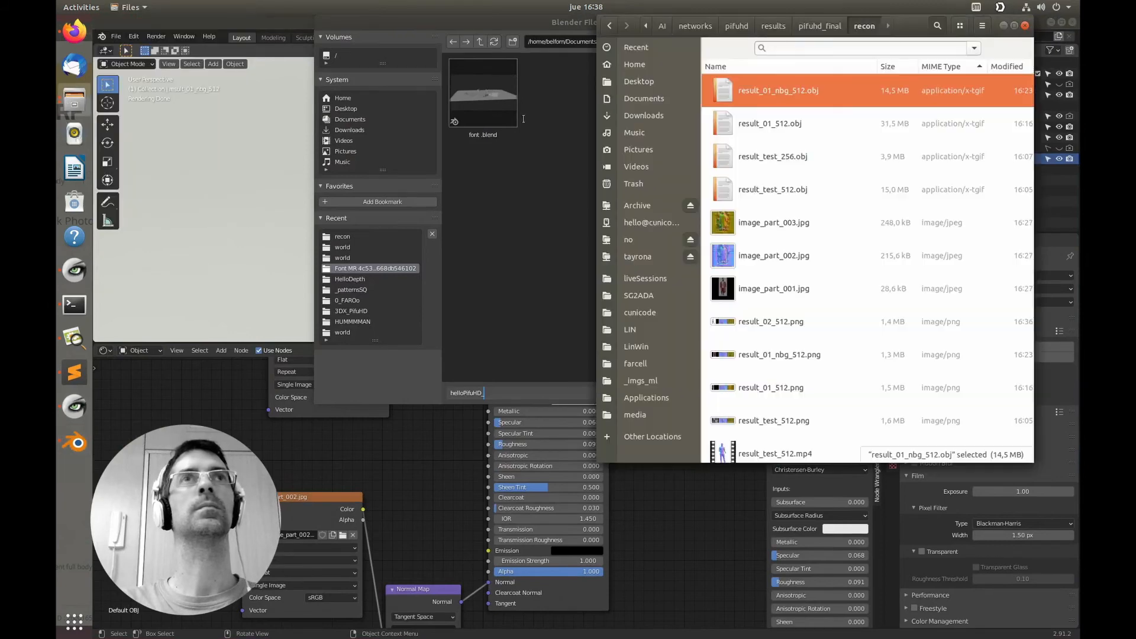
drag(723, 90, 540, 185)
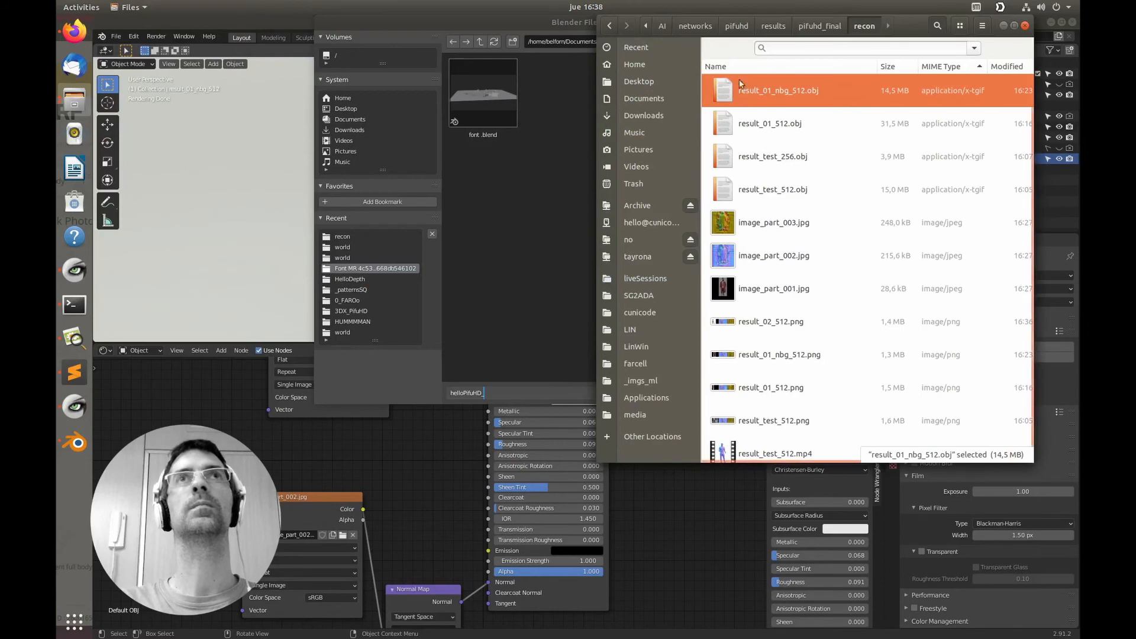
click(821, 27)
drag(723, 95, 529, 212)
click(528, 213)
Browse Blender's save dialog to the Documents/LIN/AI/networks/pifuhd folder.
click(643, 42)
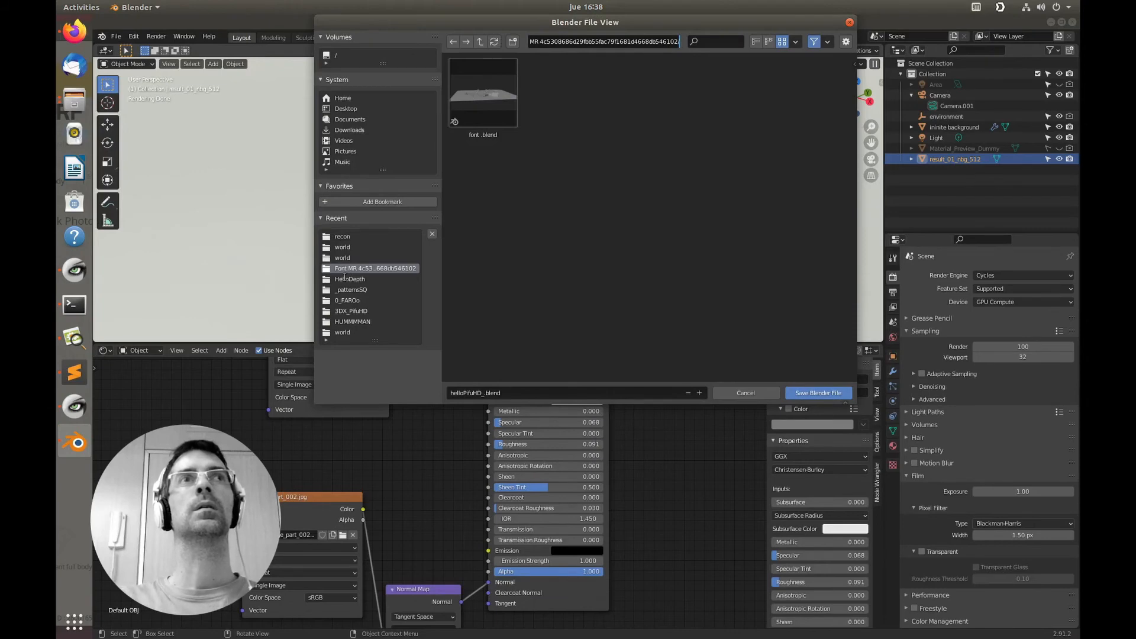
click(386, 120)
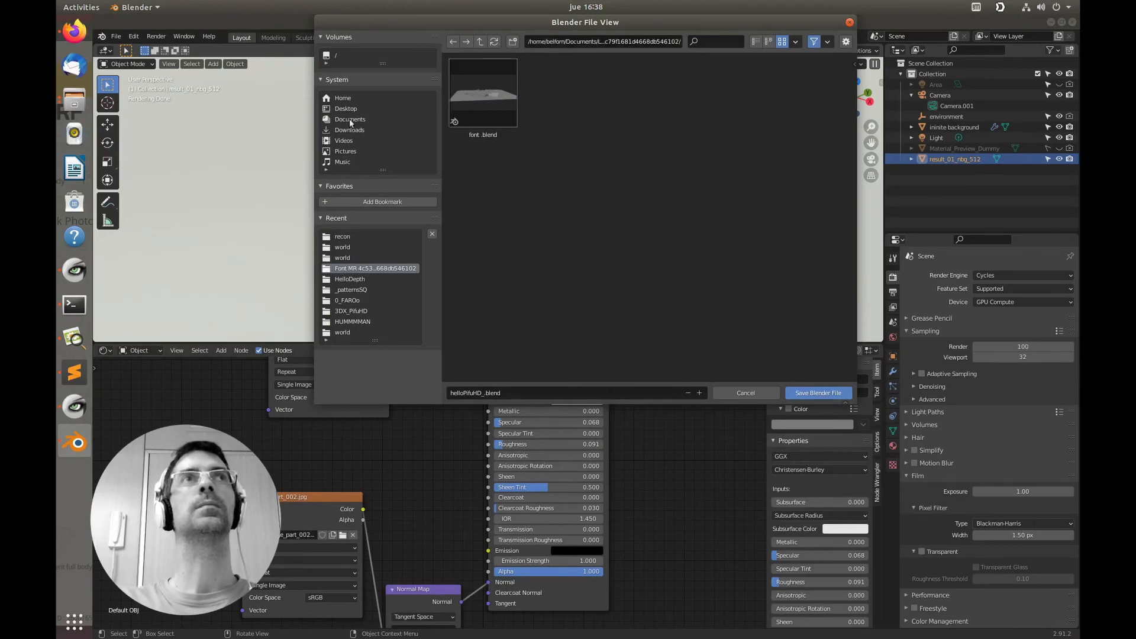
click(488, 102)
double_click(482, 106)
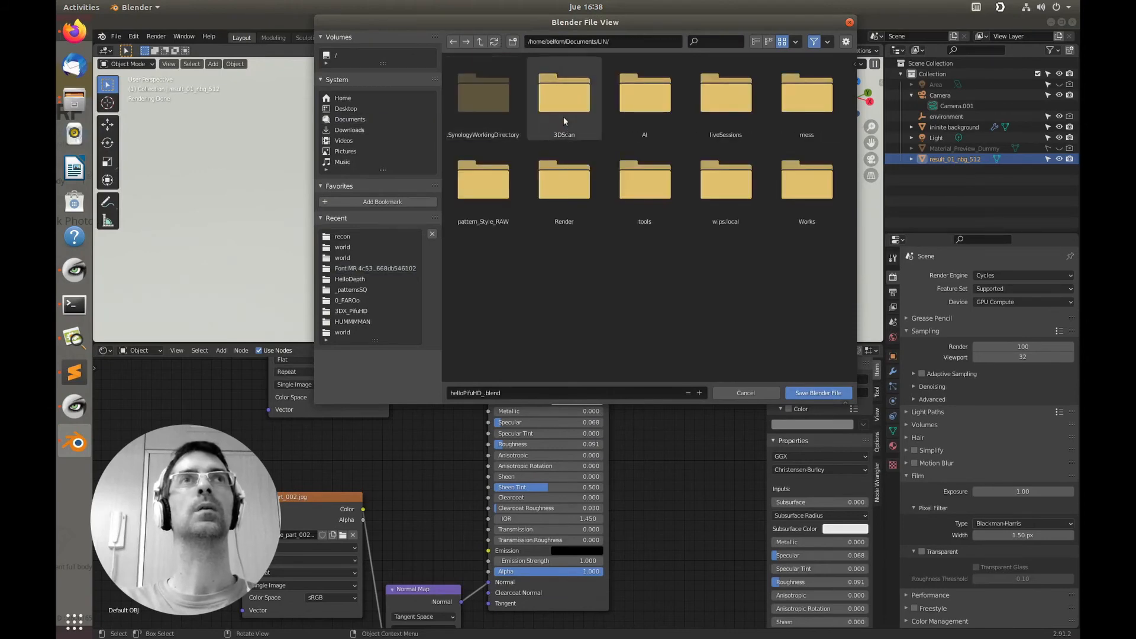
click(563, 116)
double_click(662, 113)
click(735, 108)
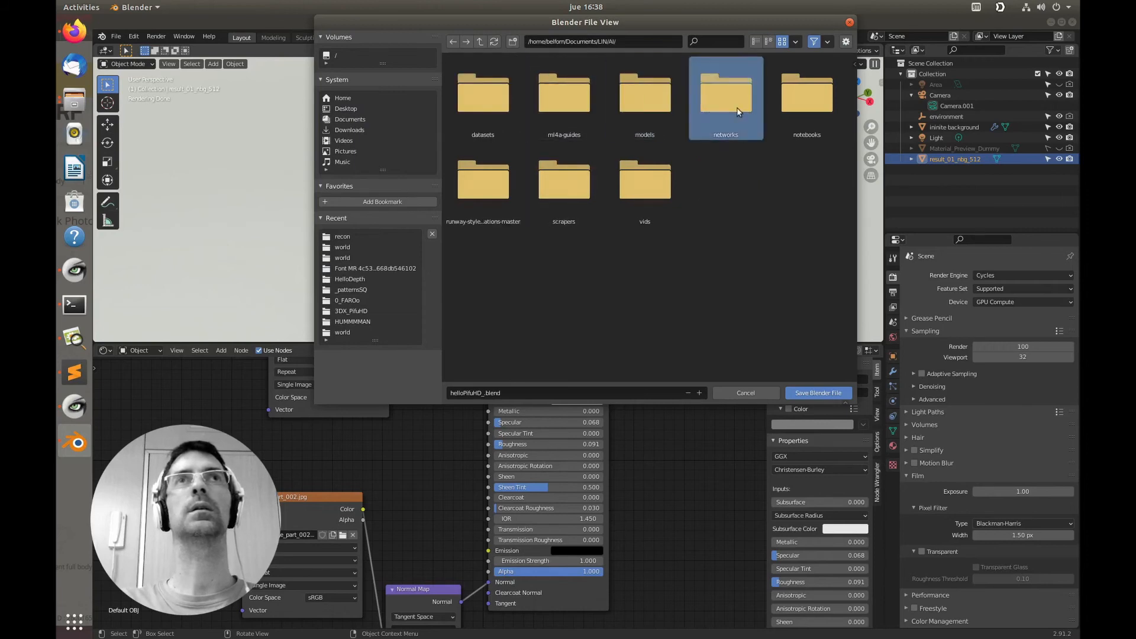
double_click(734, 111)
scroll(607, 235, down, 1)
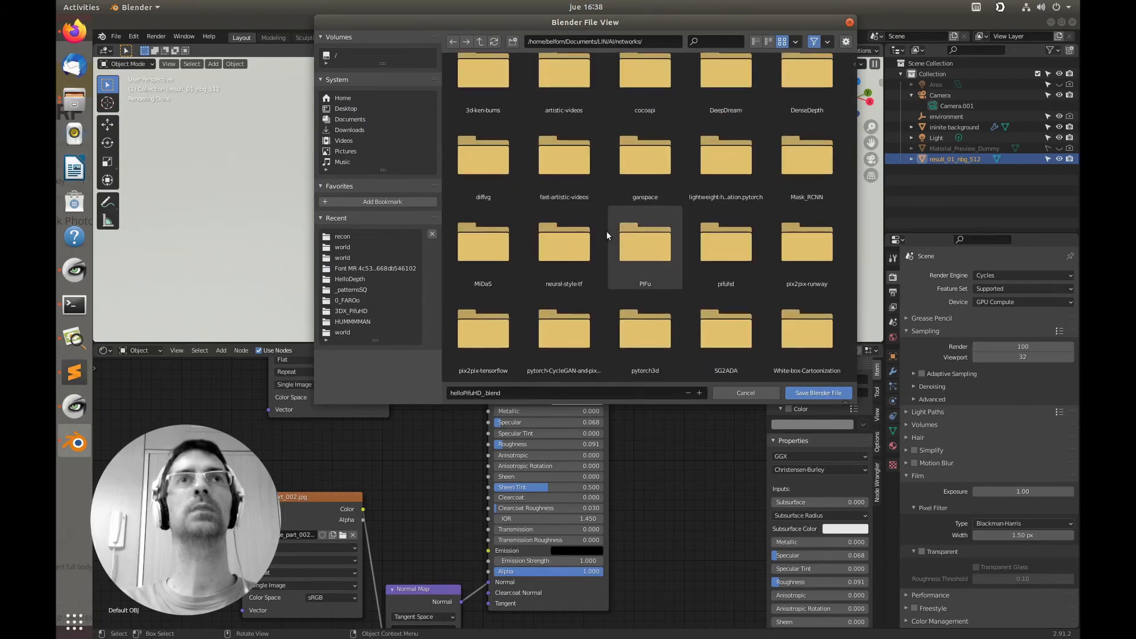
click(642, 243)
double_click(718, 245)
Open results/pifuhd_final/recon in the save dialog and save the scene there as helloPifuHD_.blend.
click(654, 100)
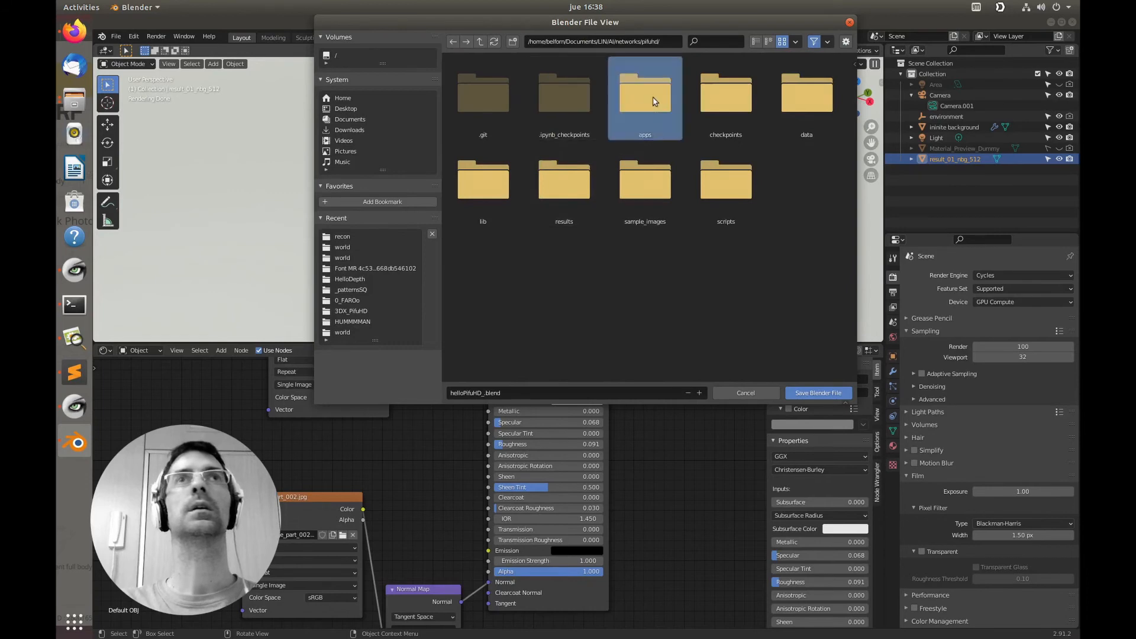
click(732, 105)
click(811, 110)
click(568, 184)
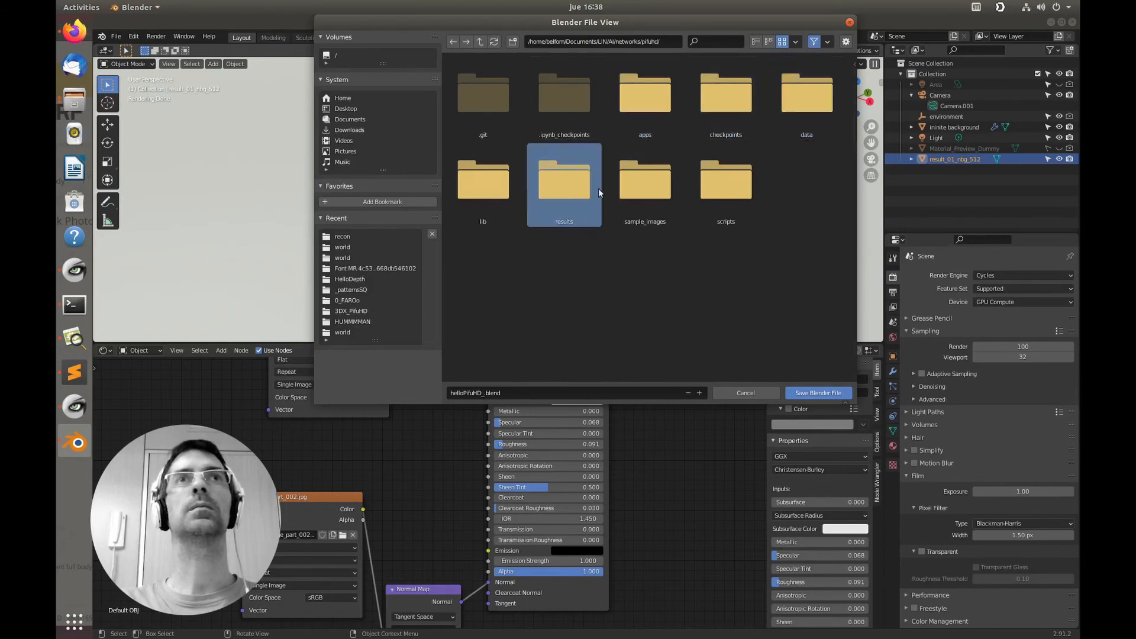
click(675, 195)
double_click(571, 187)
click(498, 115)
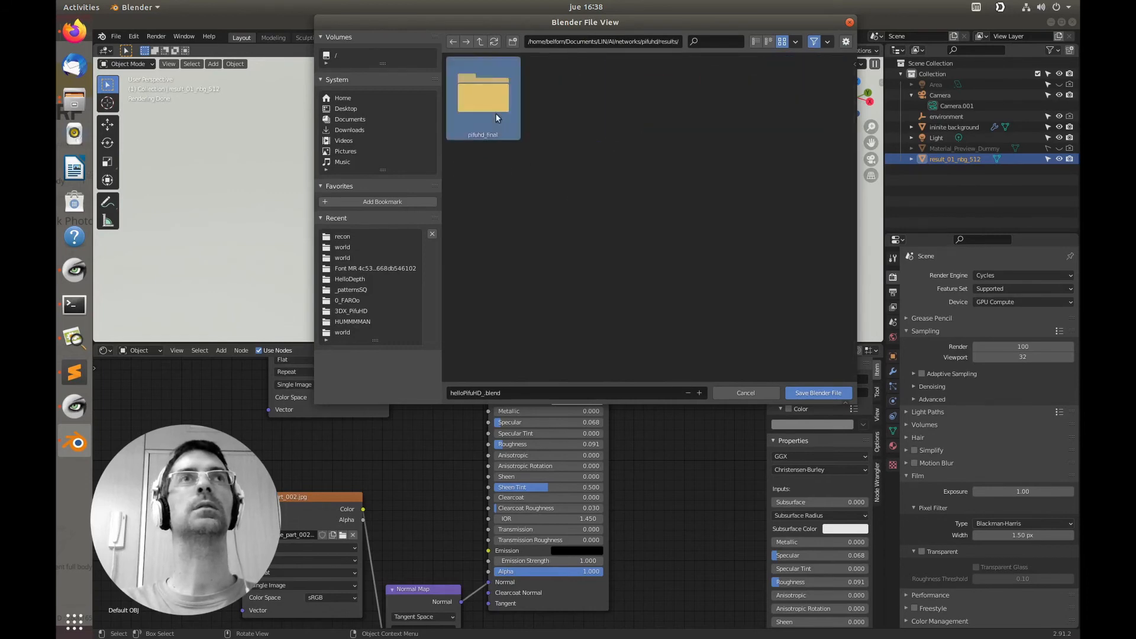
double_click(495, 113)
double_click(493, 112)
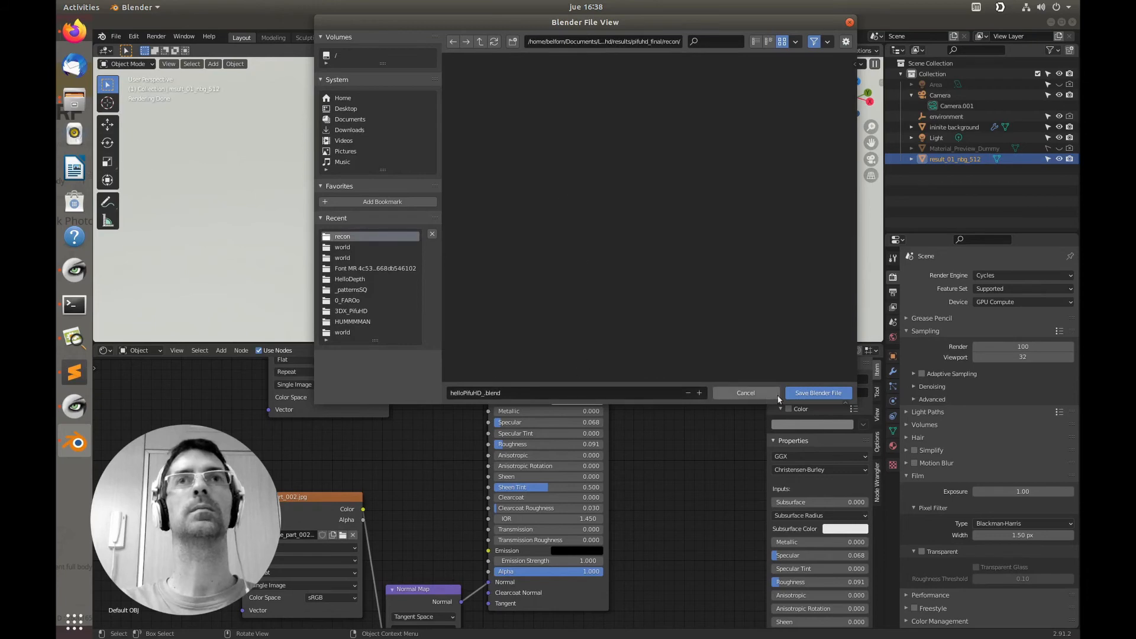
click(818, 393)
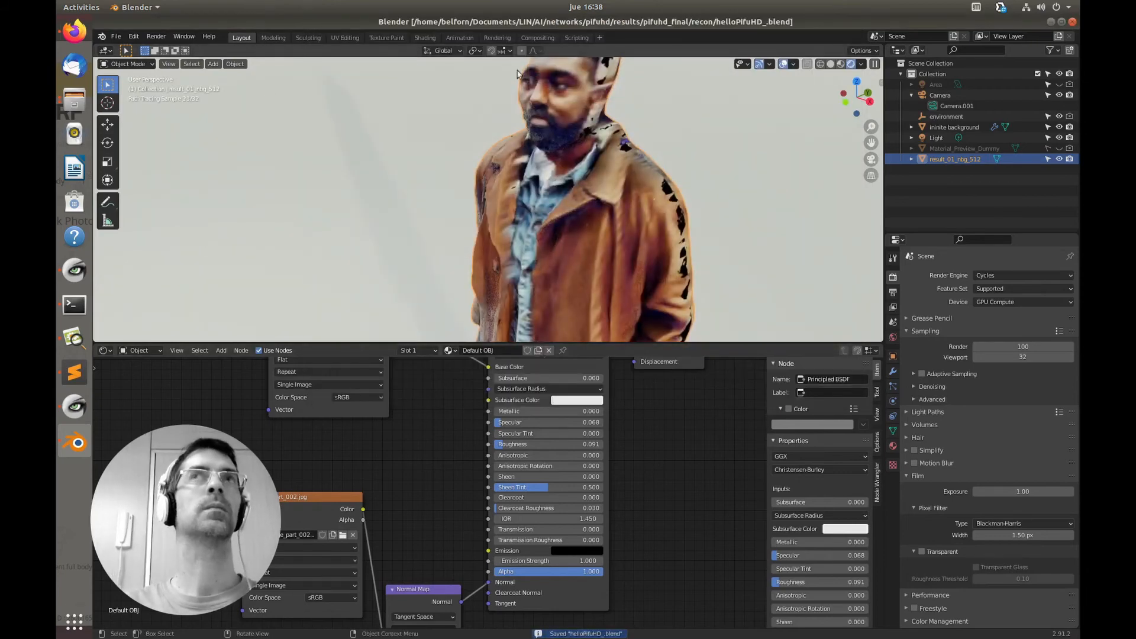
Close Blender and rerun the PIFuHD reconstruction in the terminal with python -m apps.simple_test --use_rect -r 512.
click(1071, 23)
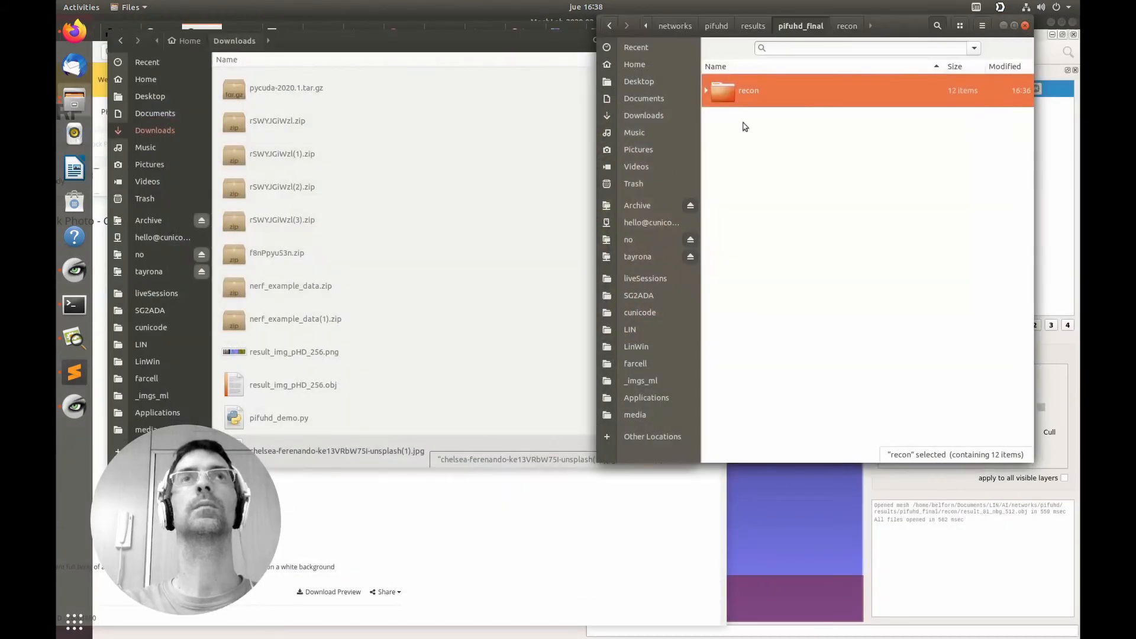
click(74, 305)
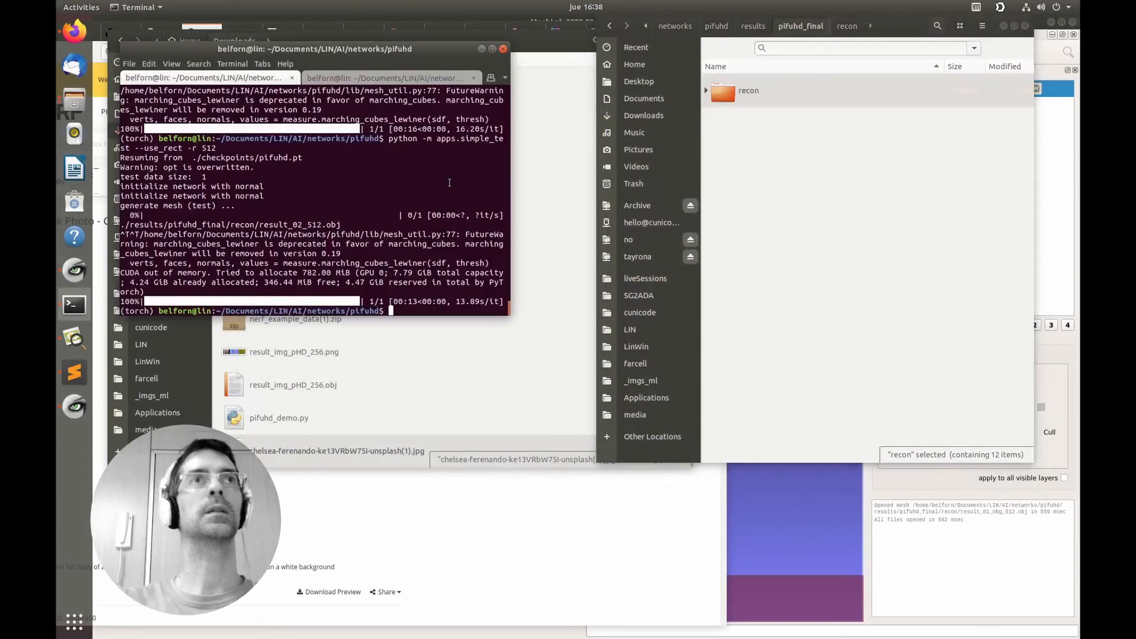
key(Up)
key(Return)
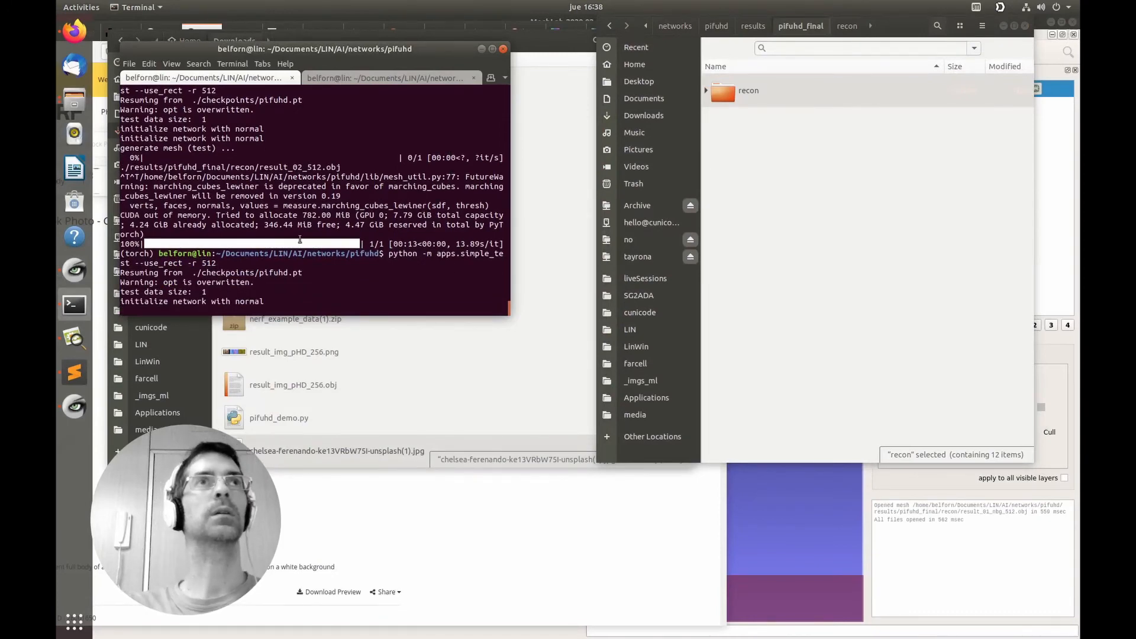
drag(373, 186, 233, 158)
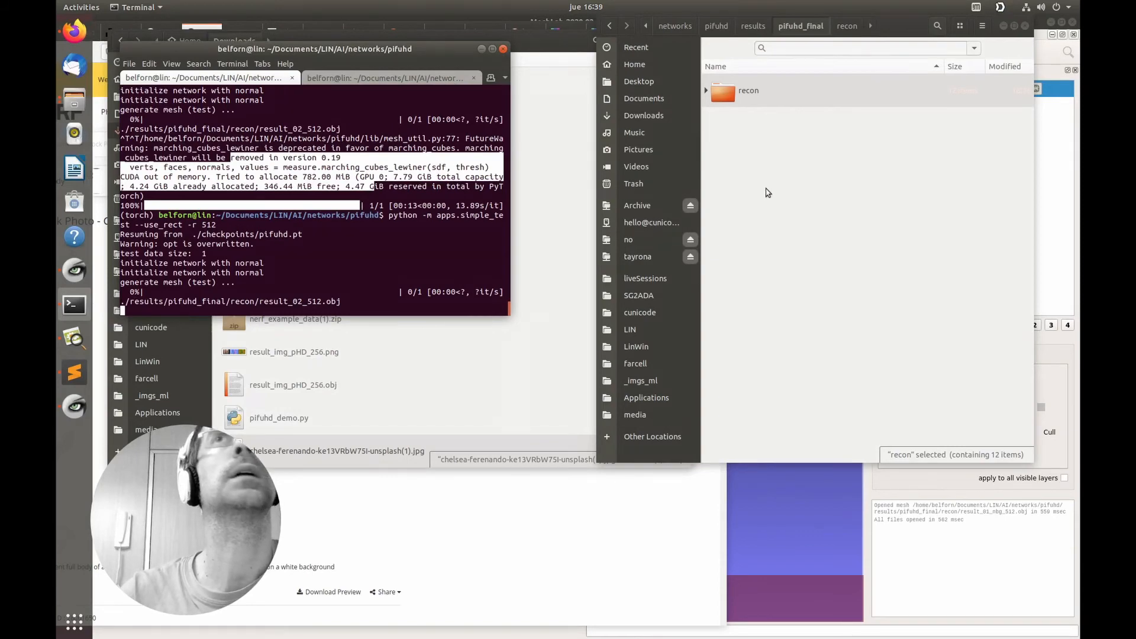
Expand the recon folder in the file manager and locate result_02_512.obj among the generated files.
click(721, 117)
click(707, 91)
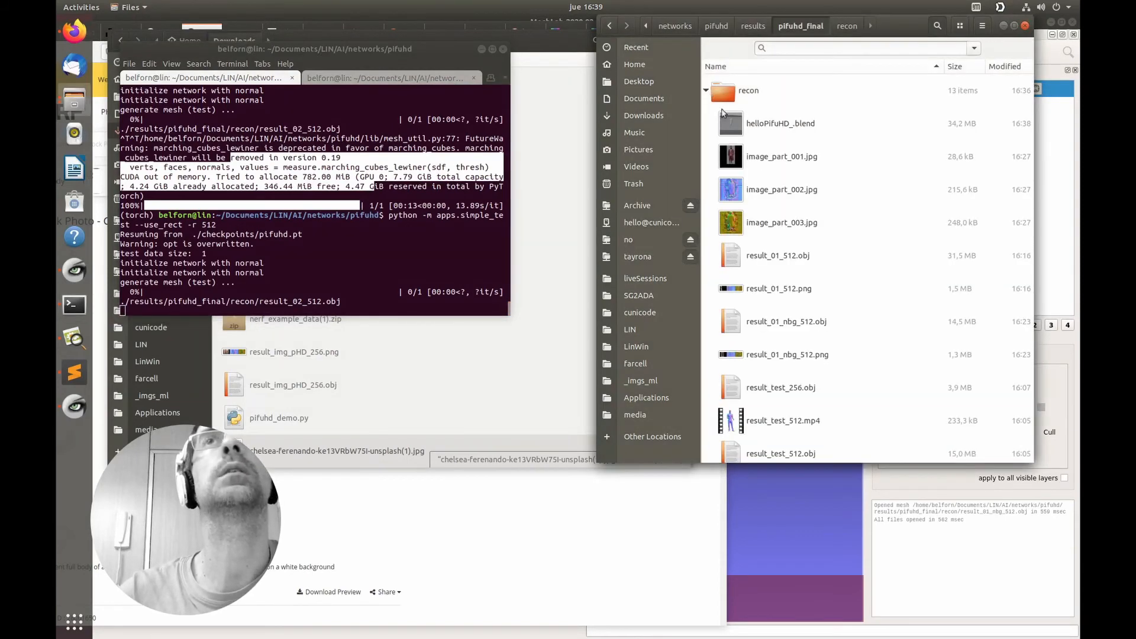
scroll(801, 310, down, 1)
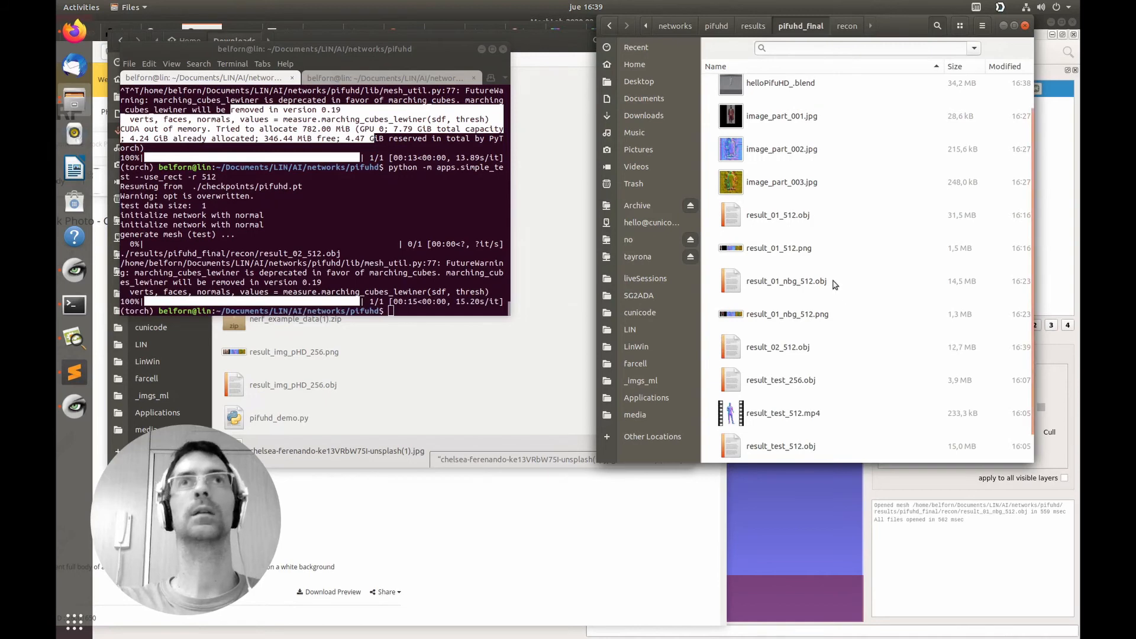
click(819, 319)
scroll(838, 263, down, 1)
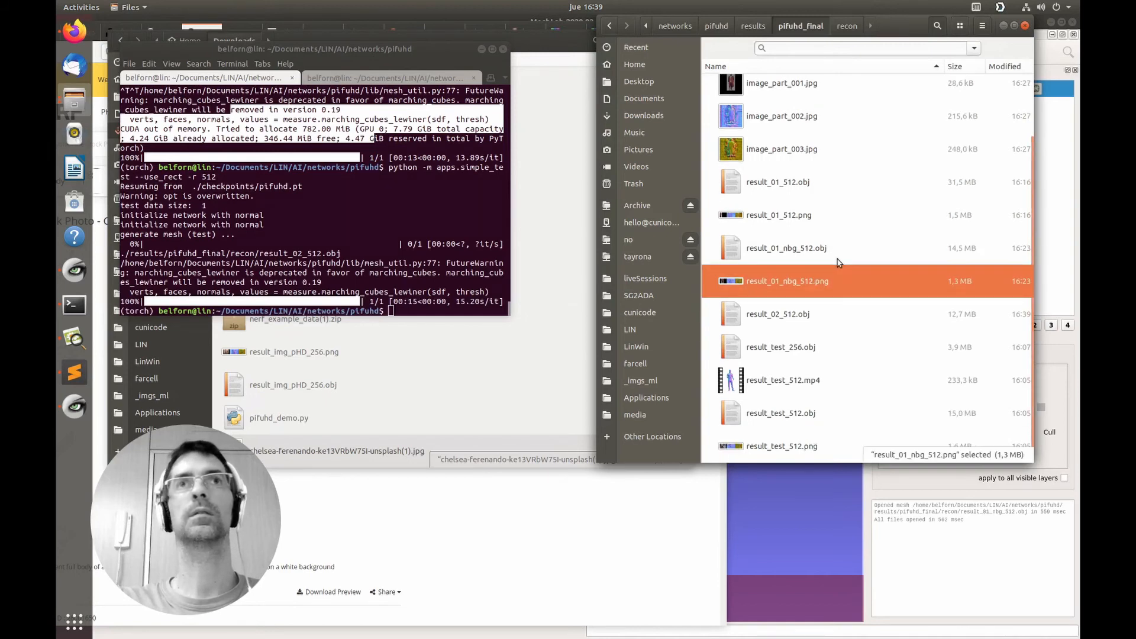
click(797, 347)
click(794, 319)
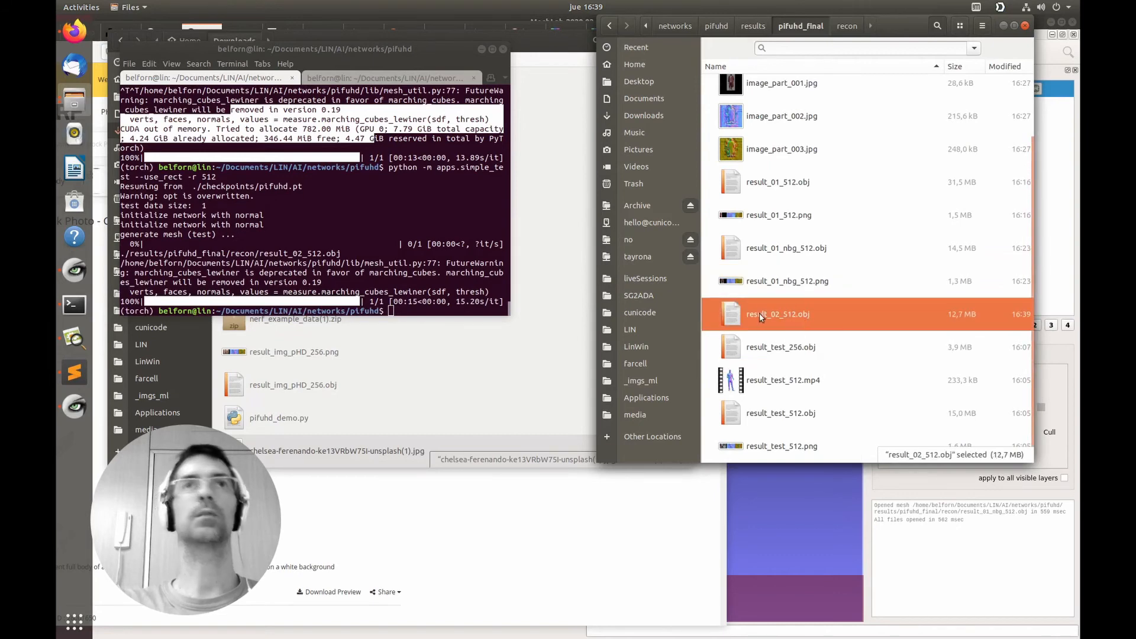
Launch Blender again and reopen the recent file helloPifuHD_.blend.
click(64, 621)
text(ble)
key(Return)
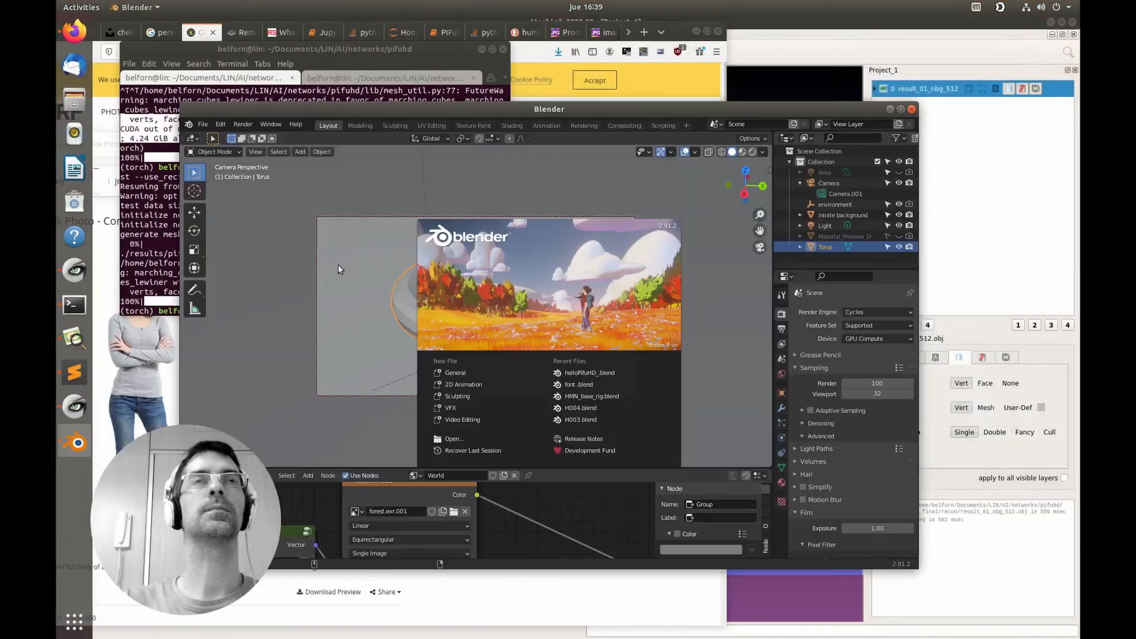
click(592, 373)
scroll(468, 285, down, 5)
middle_drag(437, 282, 466, 245)
Import the Wavefront mesh result_02_512.obj from the recon folder into the scene.
click(203, 124)
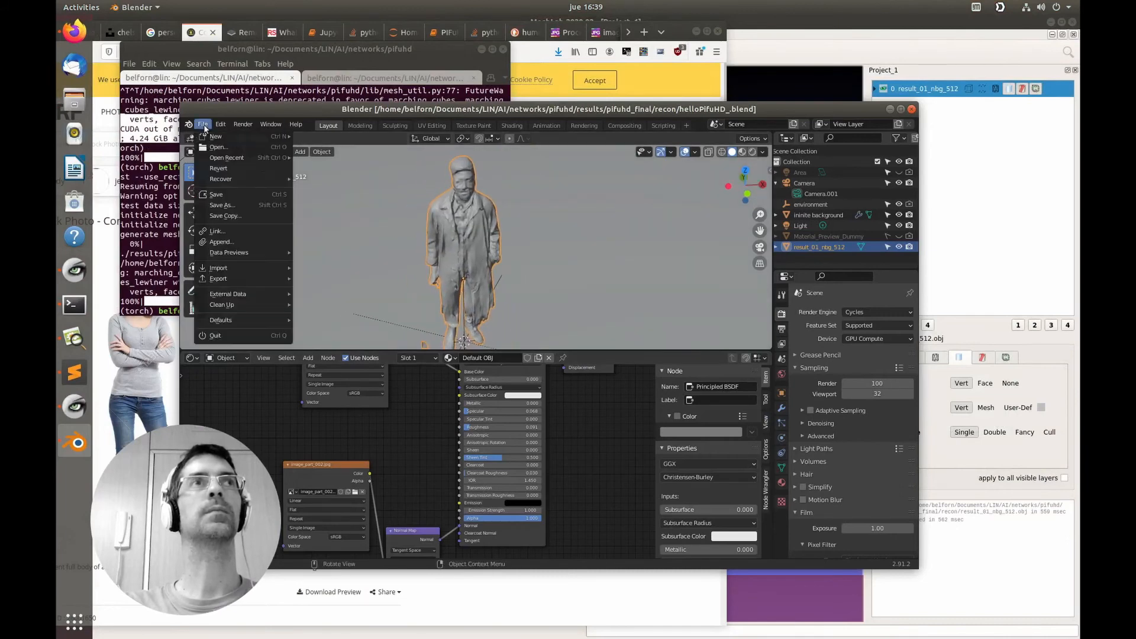
mouse_move(229, 292)
mouse_move(229, 269)
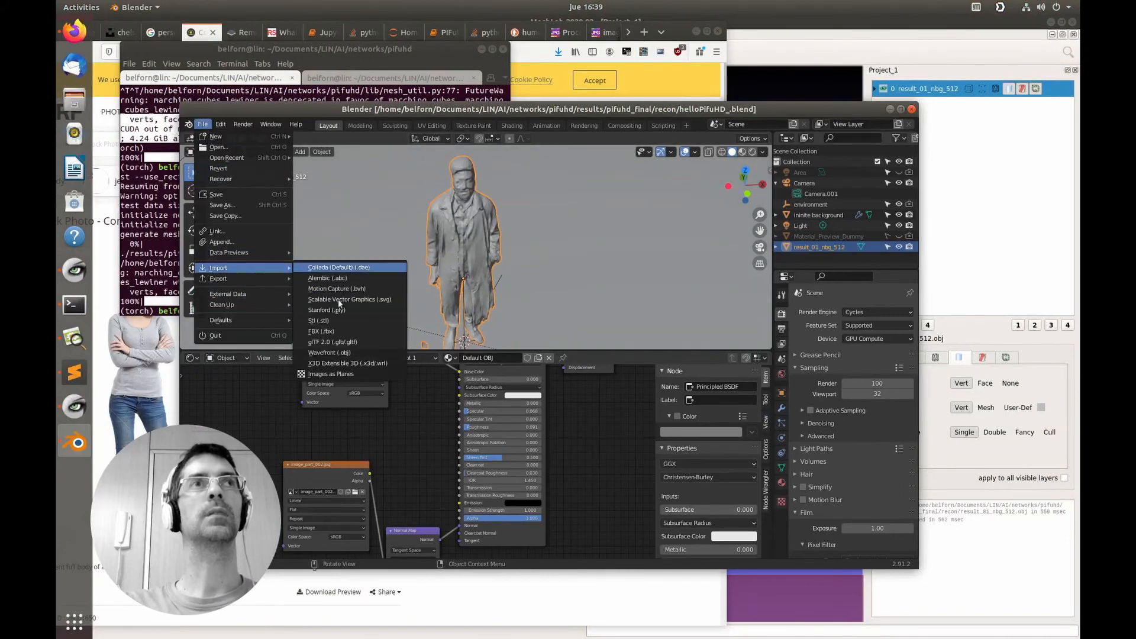
click(332, 354)
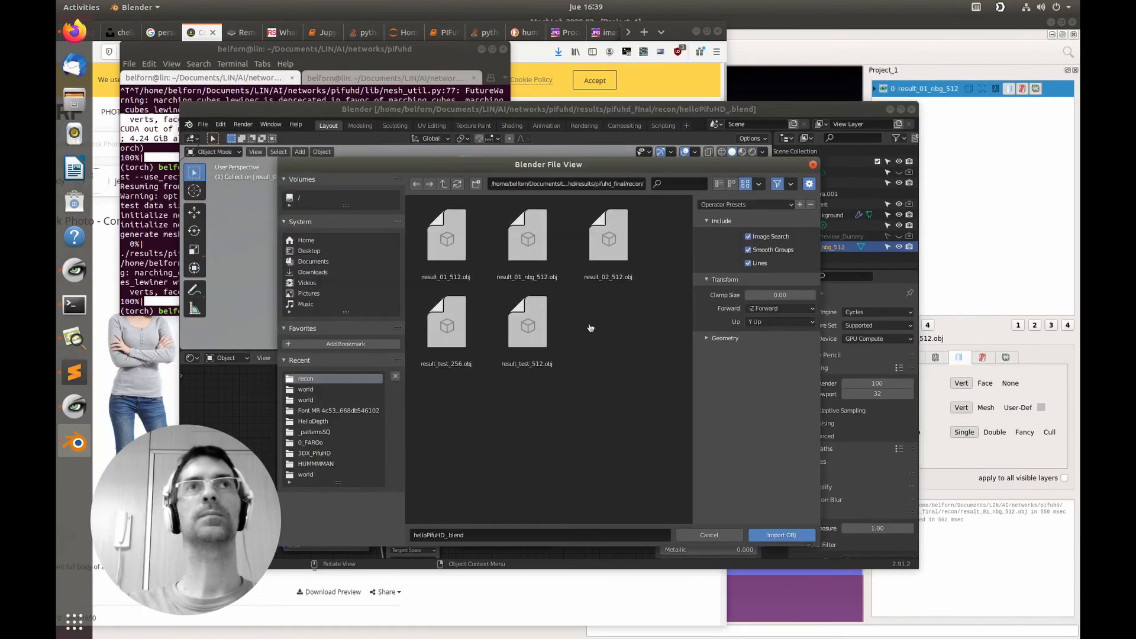
key(super)
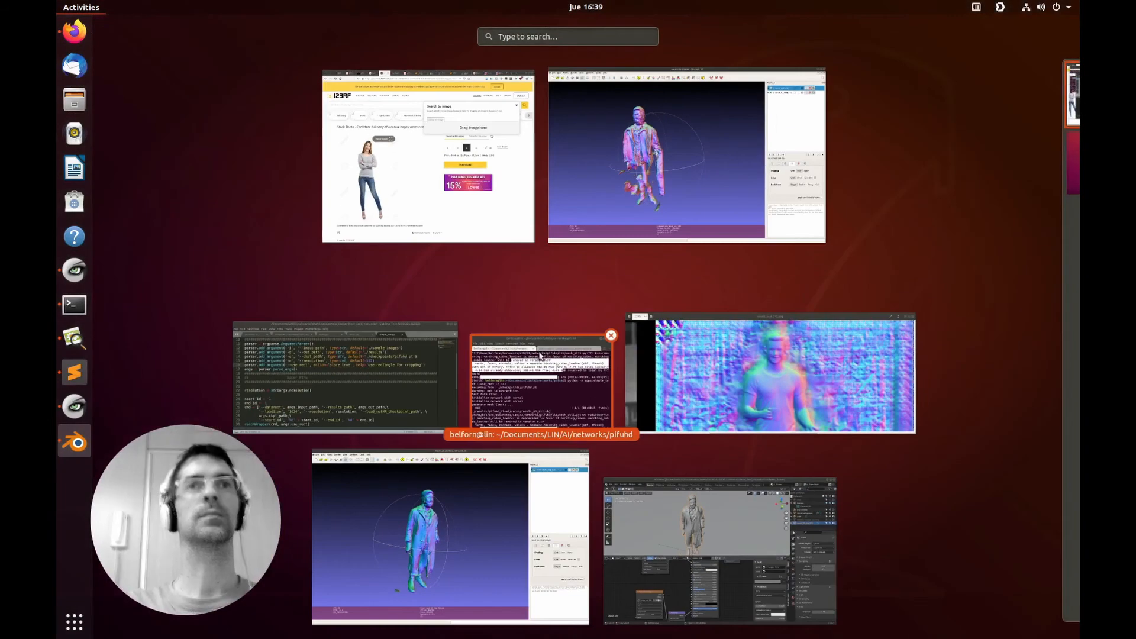
key(super)
click(527, 325)
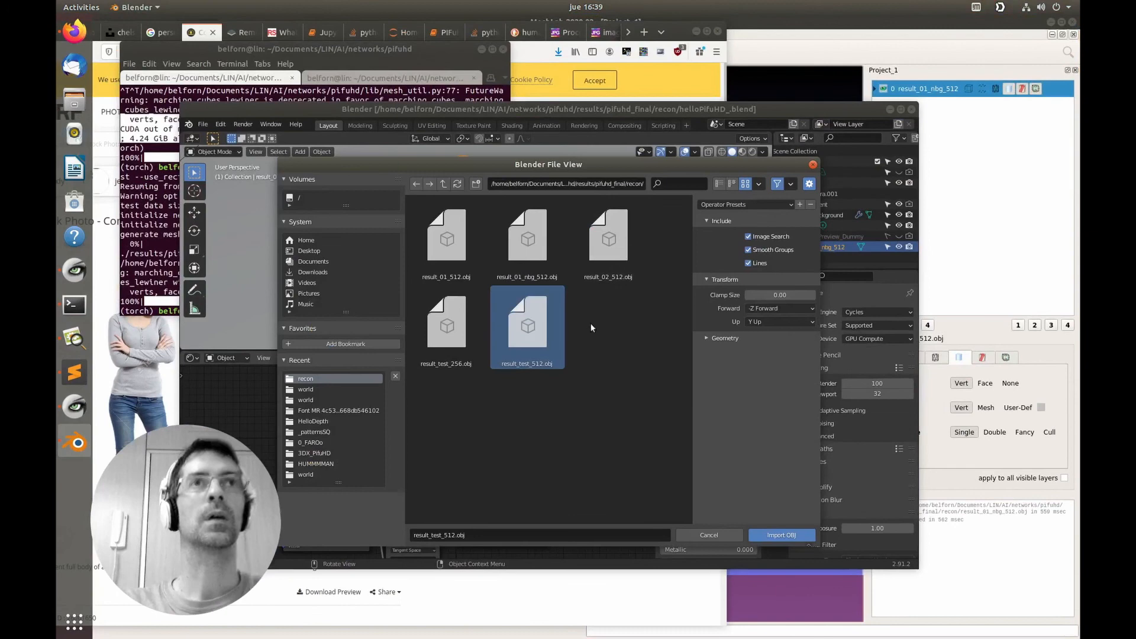
click(528, 240)
click(457, 258)
click(609, 239)
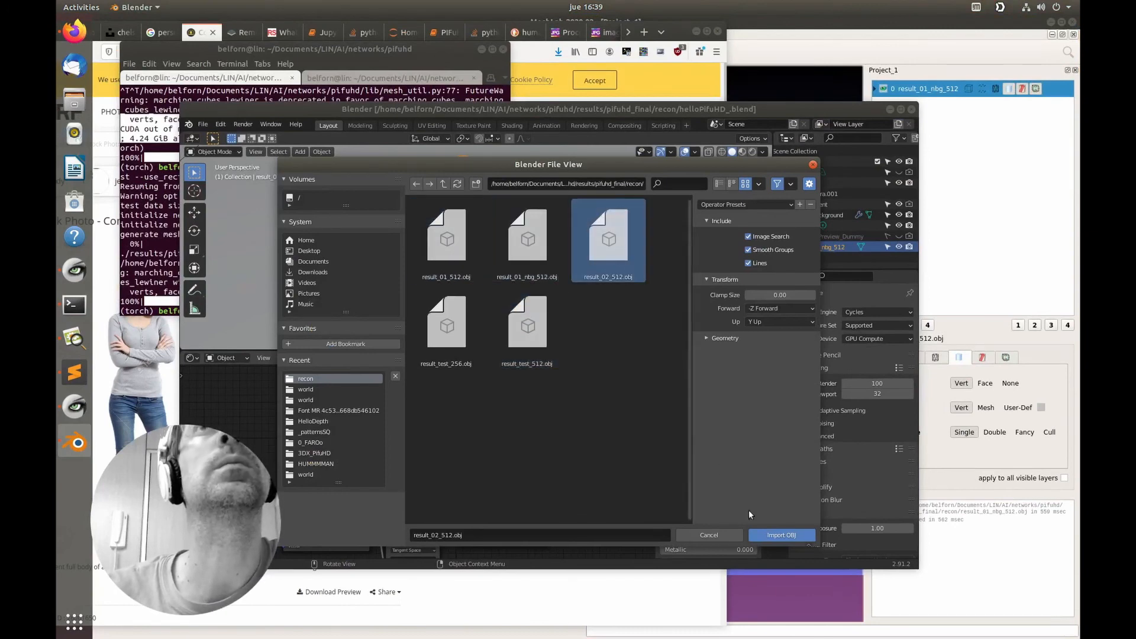
click(782, 535)
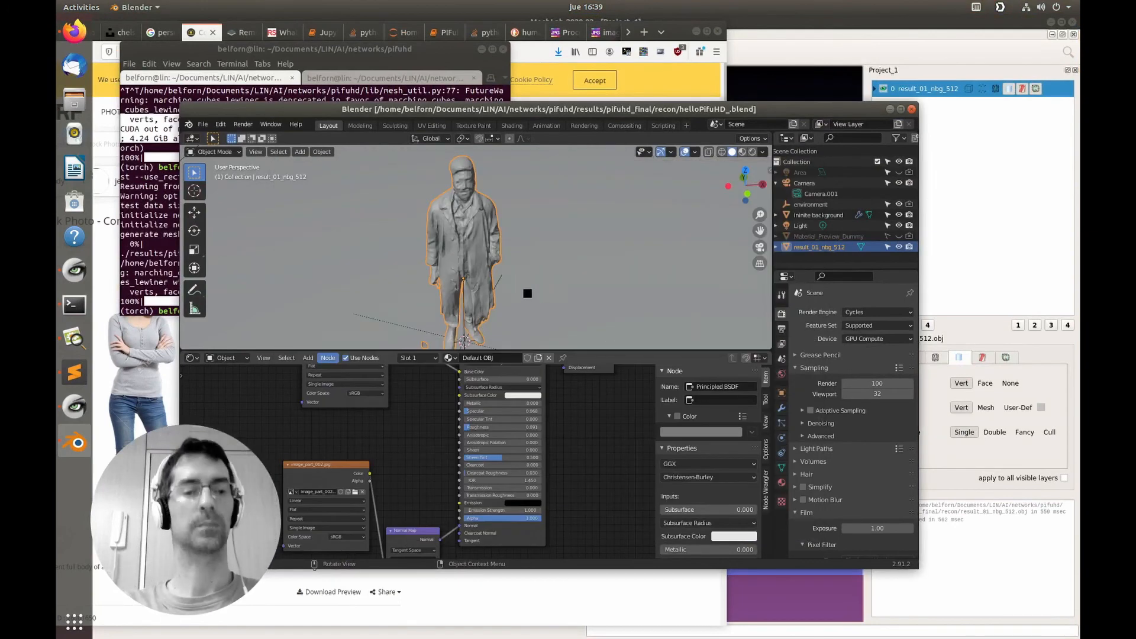
Raise the imported woman mesh until her feet stand on the floor, and offset it from the man along Y and negative X.
key(KP_3)
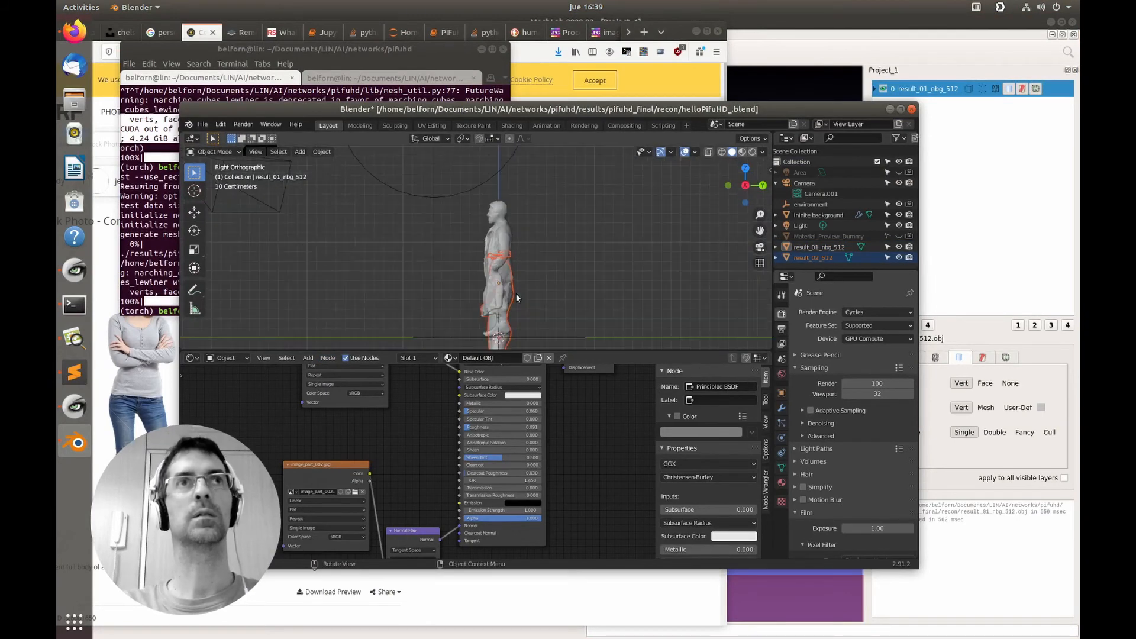
key(g)
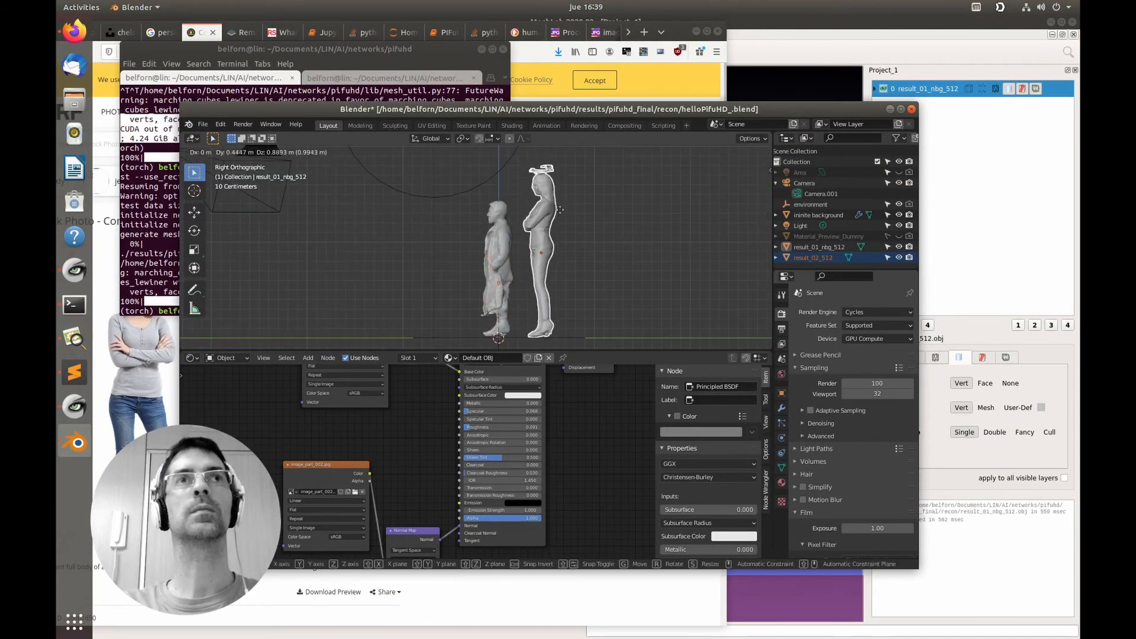
click(560, 219)
middle_drag(475, 249, 439, 271)
key(g)
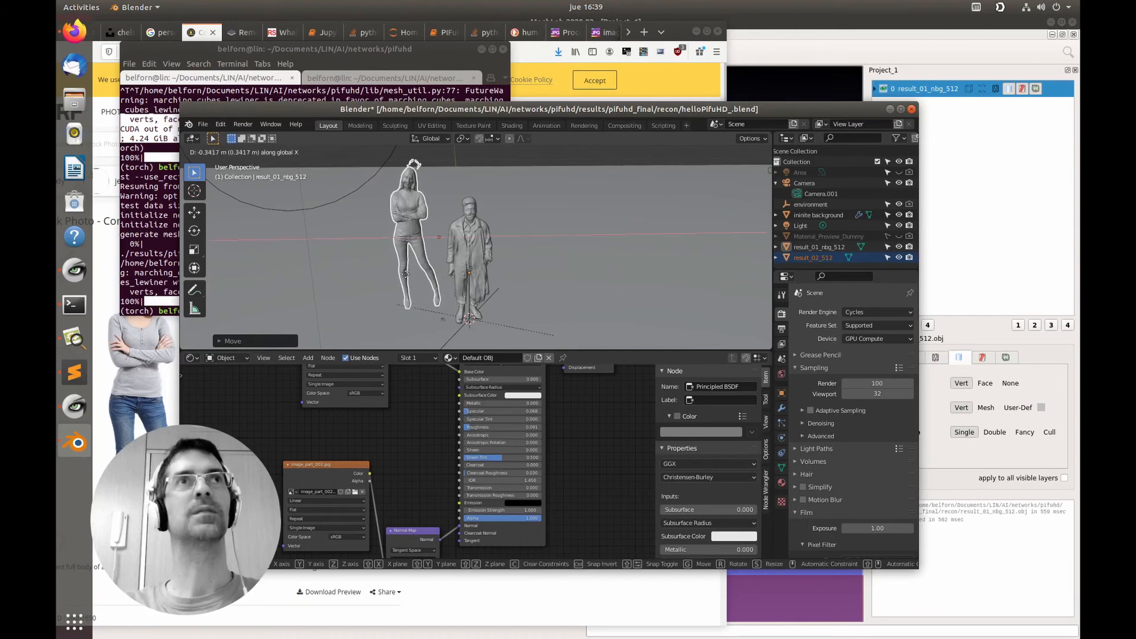
click(404, 280)
shift+middle_drag(428, 262, 513, 256)
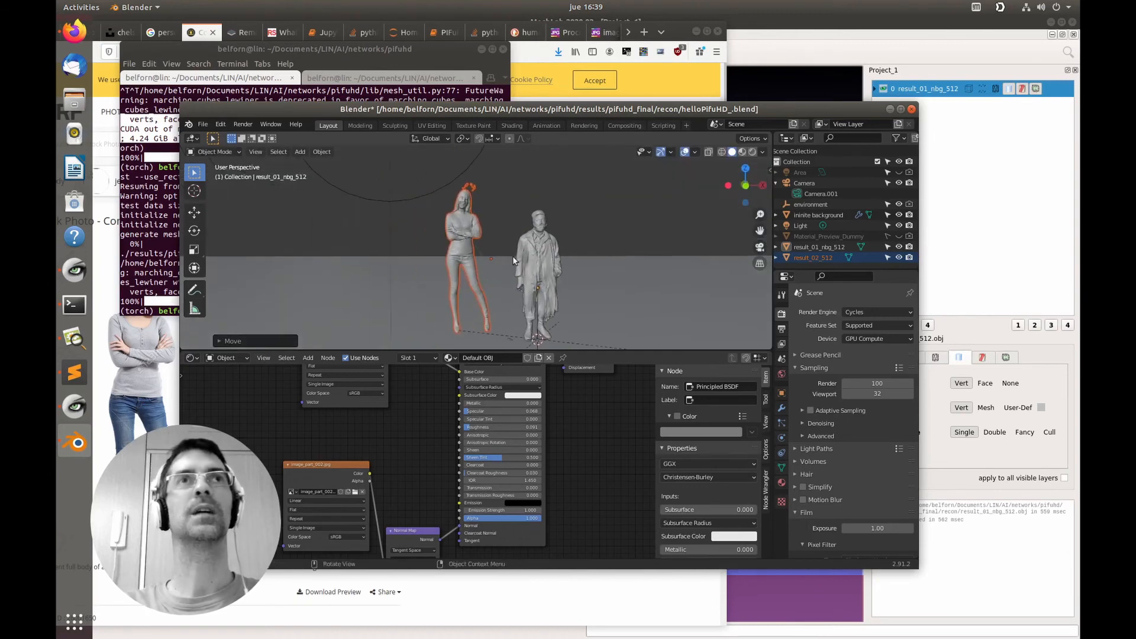
Switch the 3D viewport to rendered shading and check how the two figures stand relative to each other.
click(751, 153)
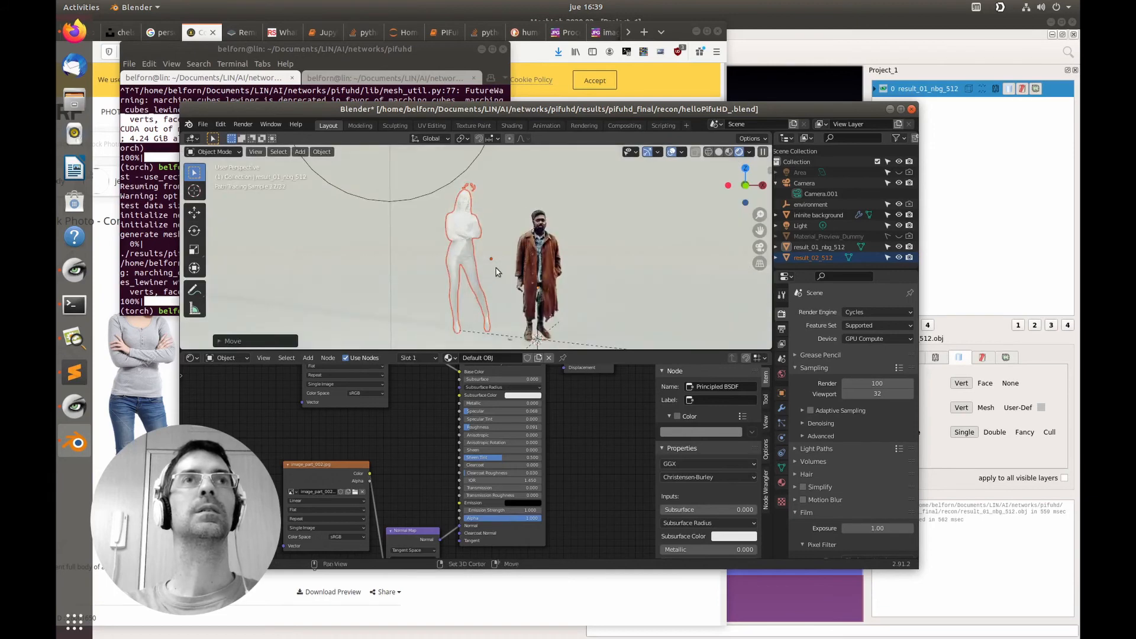
mouse_move(498, 271)
shift+middle_down()
mouse_move(553, 266)
mouse_move(523, 264)
mouse_move(514, 245)
mouse_move(495, 277)
shift+middle_up()
scroll(523, 230, down, 5)
scroll(523, 230, up, 8)
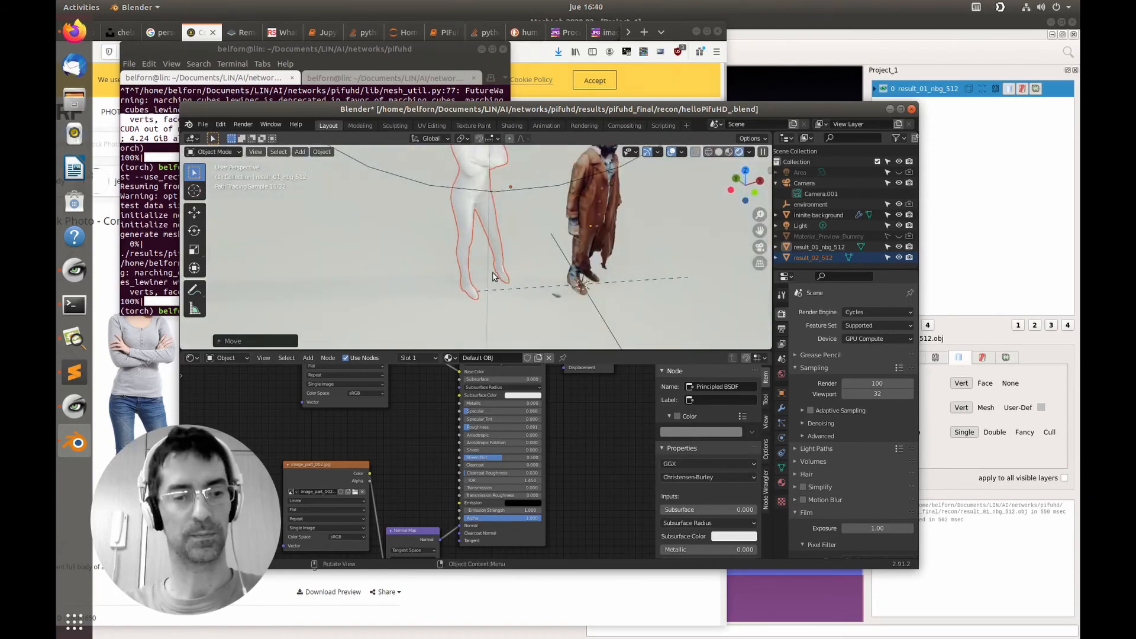
From the top view, move the woman mesh about 1.4 m along X to the man's other side.
key(KP_7)
scroll(521, 262, down, 4)
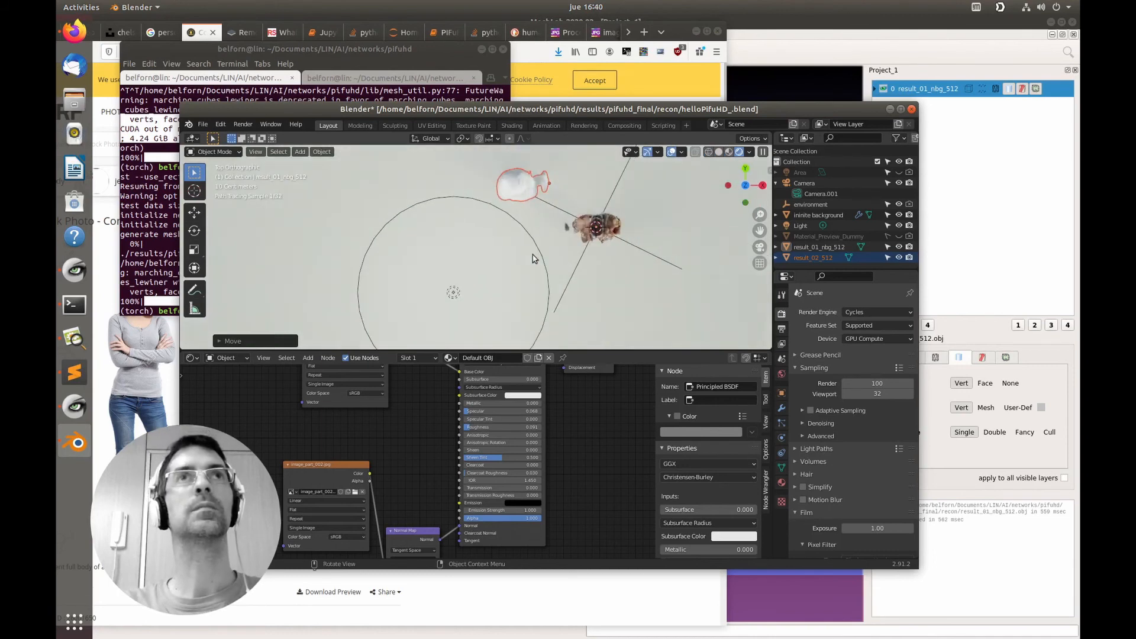
key(g)
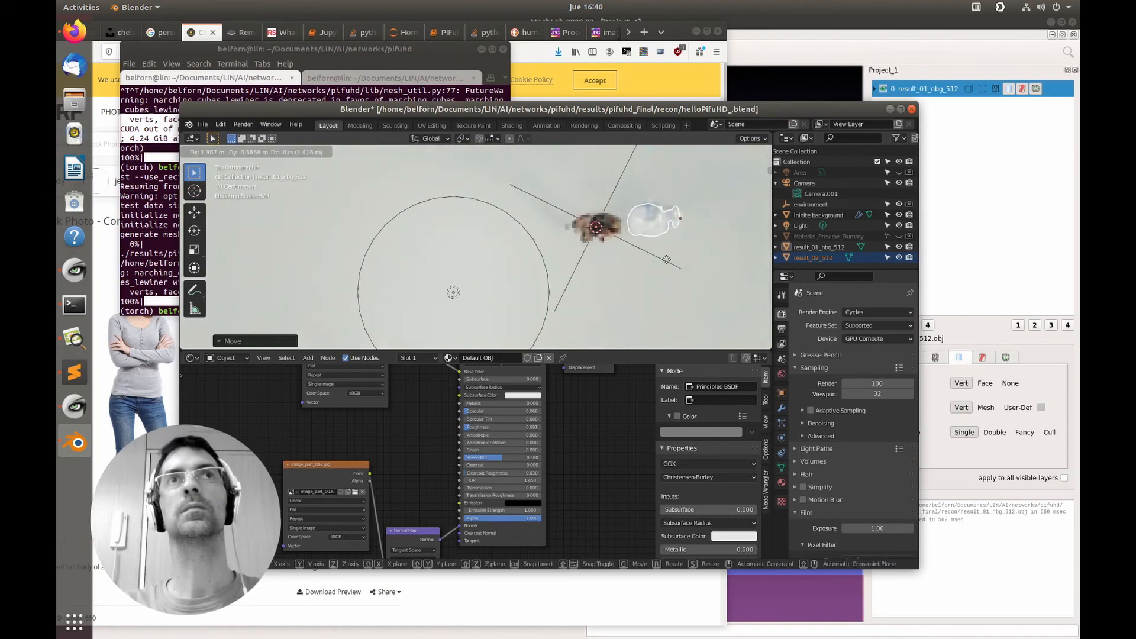
click(665, 272)
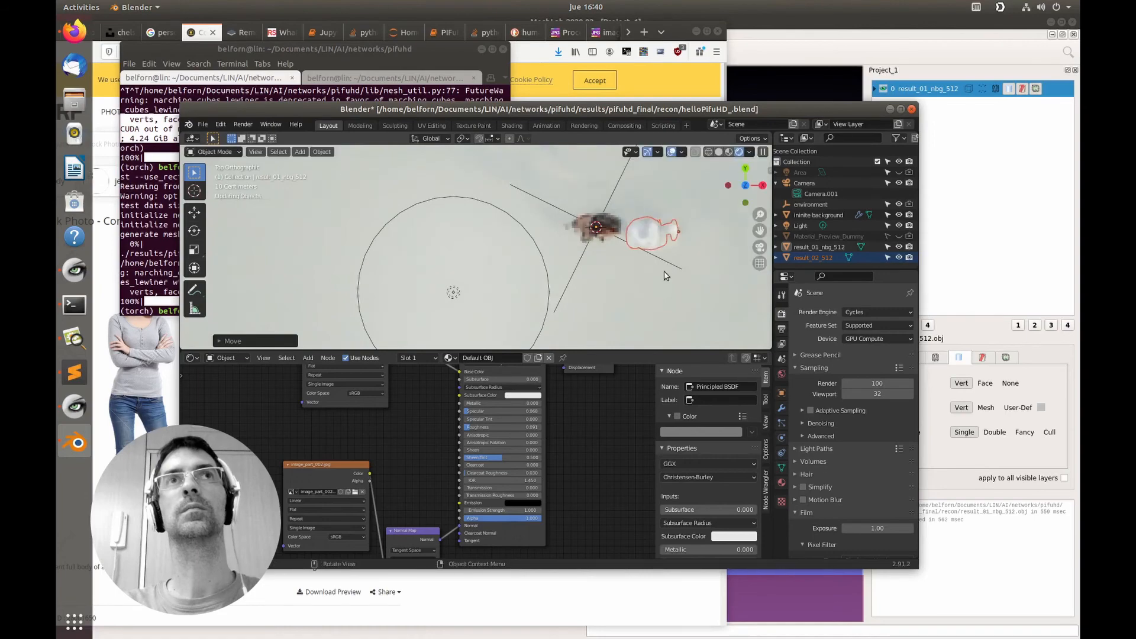
middle_drag(665, 272, 521, 228)
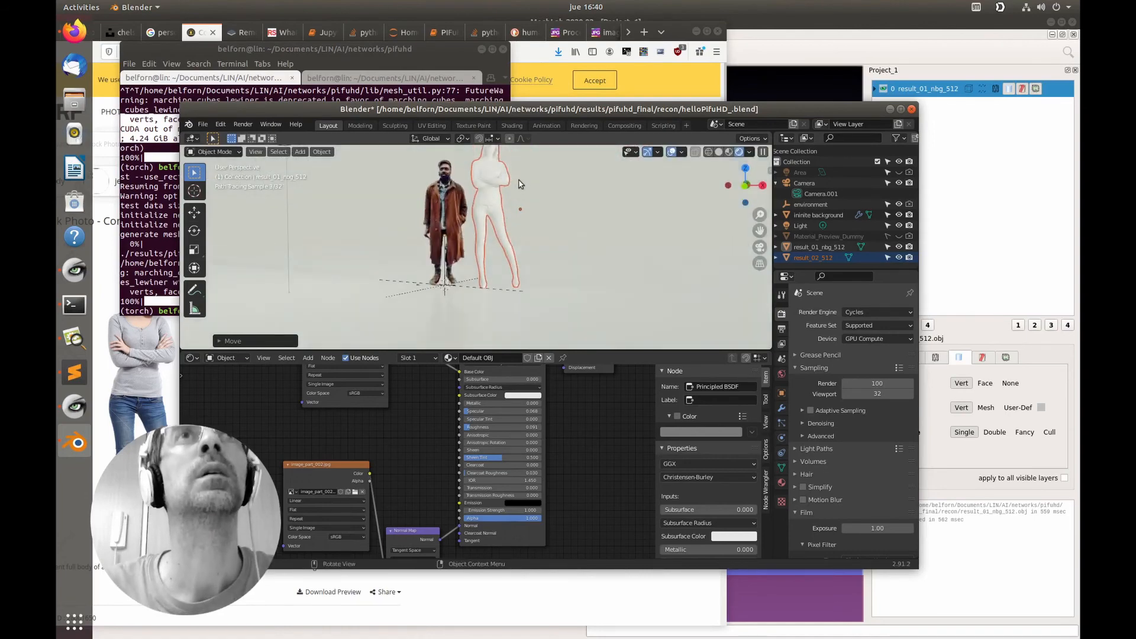
Maximize the Blender window and examine the woman mesh beside the man from several angles and distances.
click(901, 110)
scroll(565, 172, up, 6)
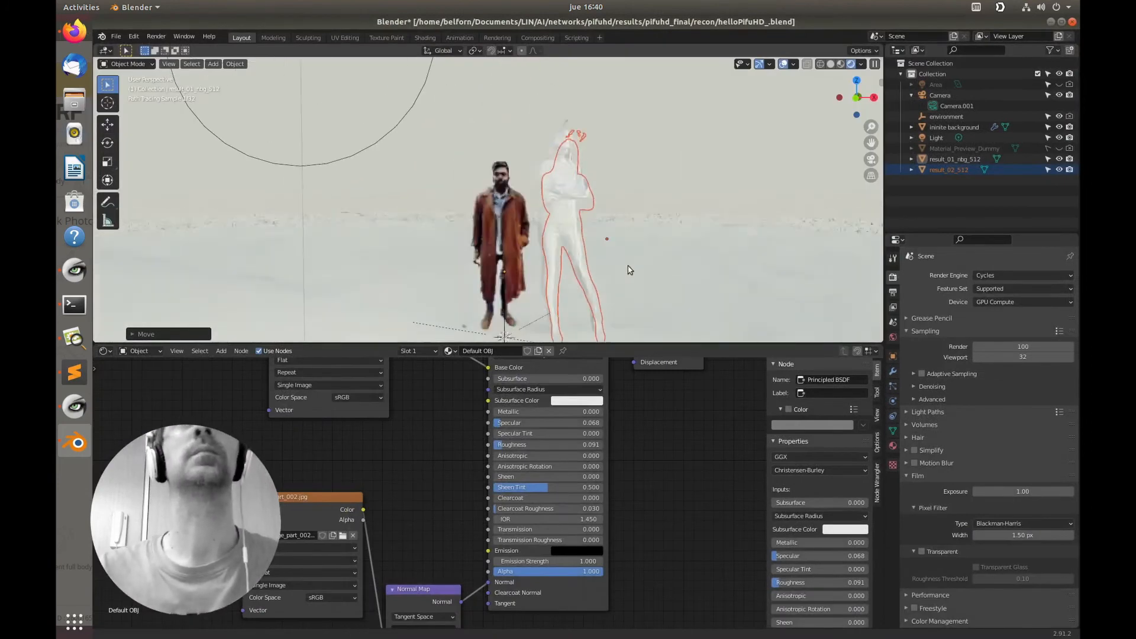
scroll(712, 227, up, 5)
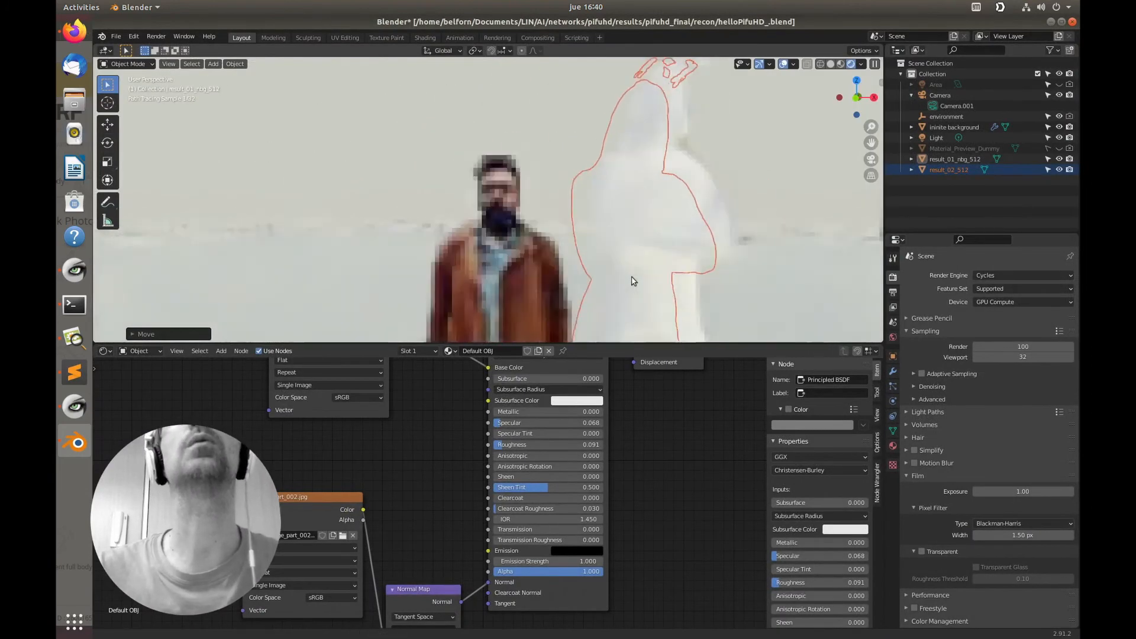
shift+middle_drag(597, 254, 552, 139)
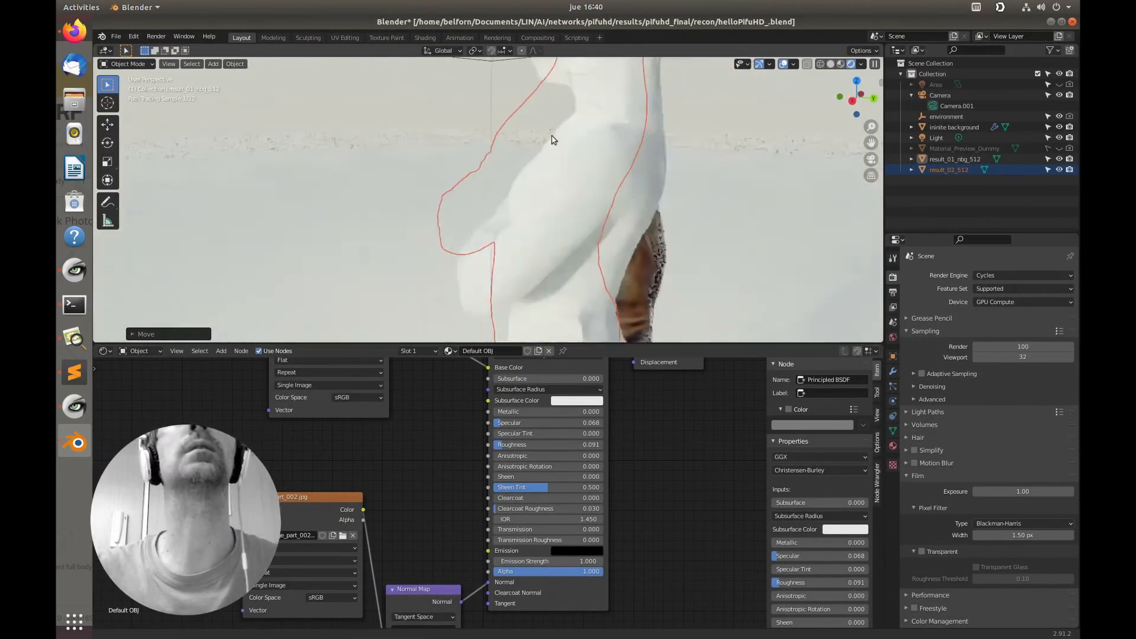
scroll(570, 256, down, 6)
middle_drag(570, 256, 598, 225)
shift+middle_drag(572, 283, 598, 263)
scroll(474, 208, down, 5)
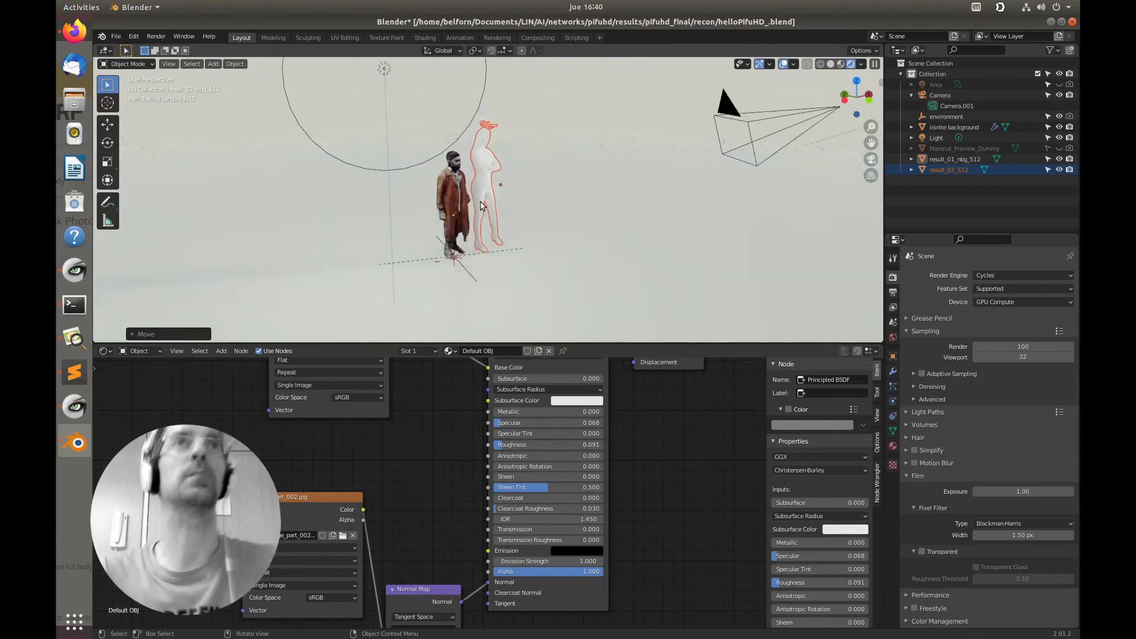
scroll(477, 203, up, 8)
scroll(478, 203, down, 2)
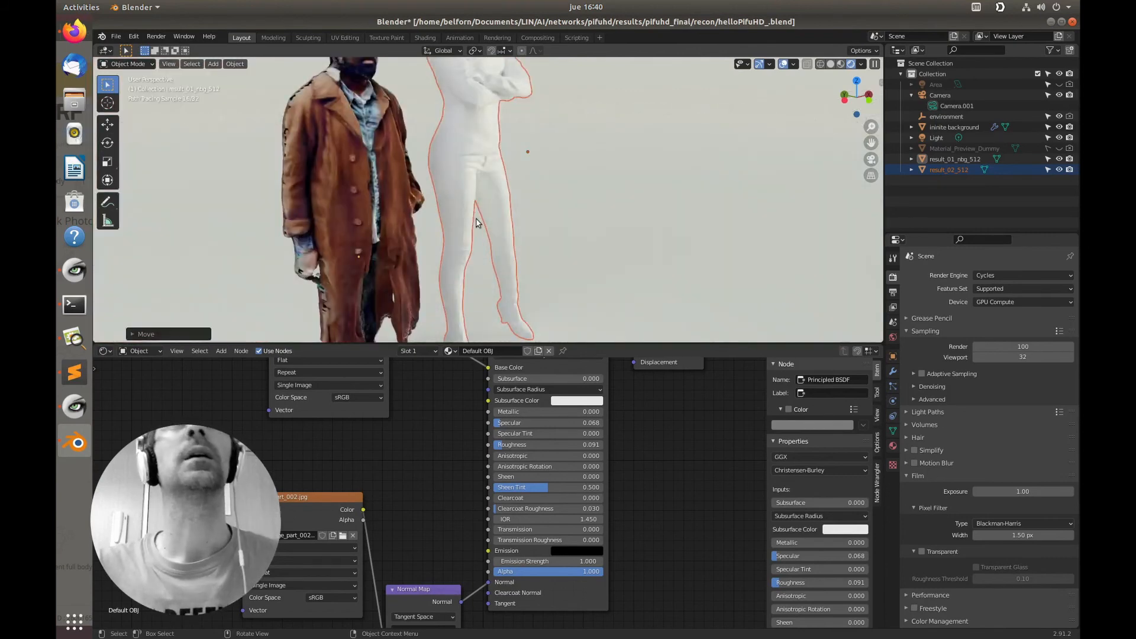
middle_drag(479, 223, 672, 241)
mouse_move(531, 220)
middle_down()
mouse_move(538, 241)
mouse_move(517, 190)
mouse_move(532, 241)
middle_up()
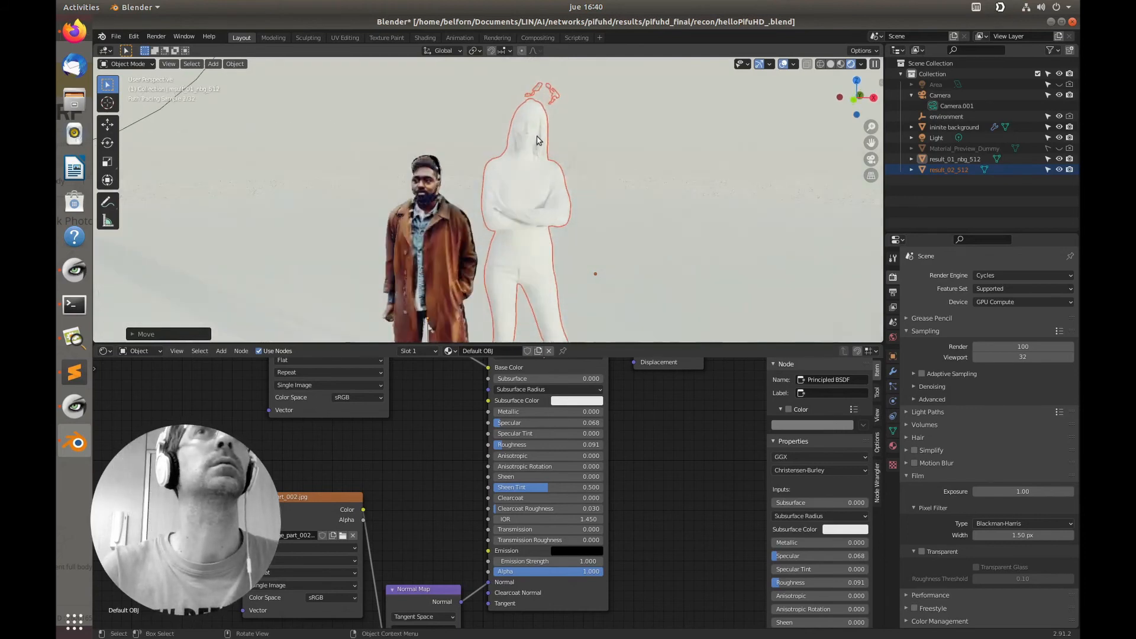
scroll(538, 142, down, 5)
scroll(544, 145, up, 7)
scroll(545, 146, up, 4)
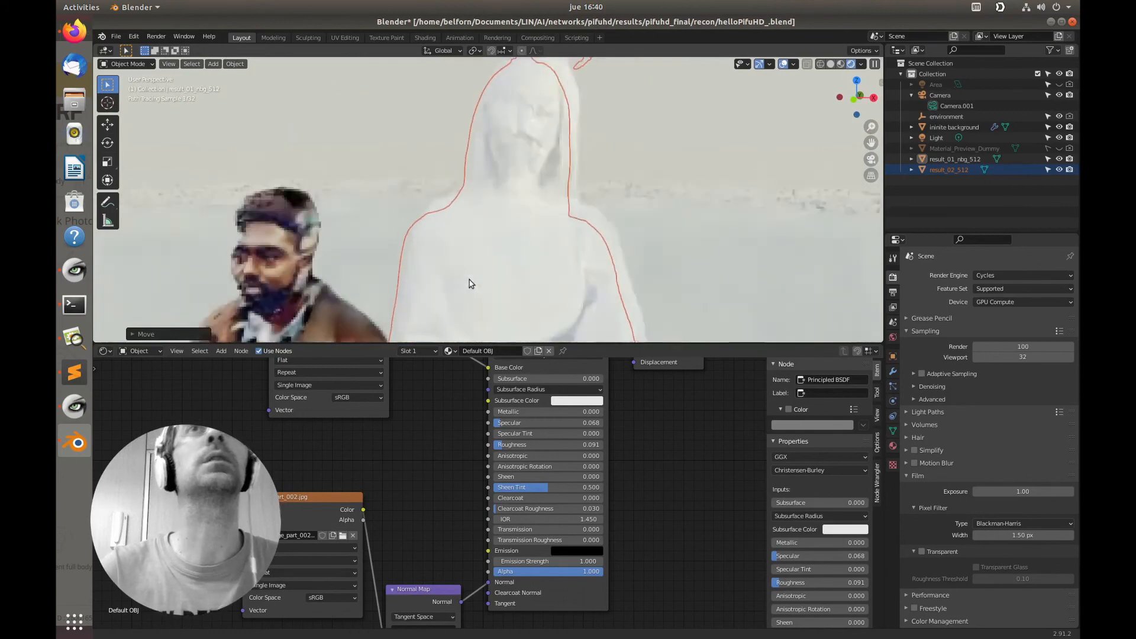
mouse_move(518, 195)
middle_down()
mouse_move(492, 203)
mouse_move(560, 193)
mouse_move(539, 279)
mouse_move(507, 223)
mouse_move(521, 246)
mouse_move(495, 260)
middle_up()
scroll(538, 279, down, 3)
scroll(495, 260, down, 2)
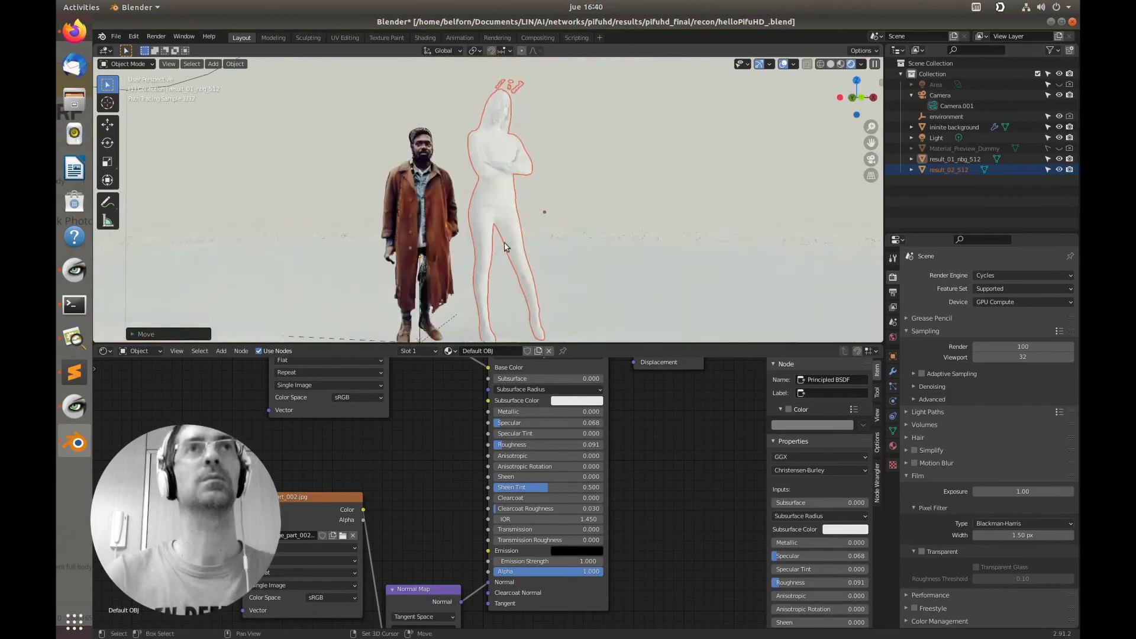
scroll(510, 249, down, 2)
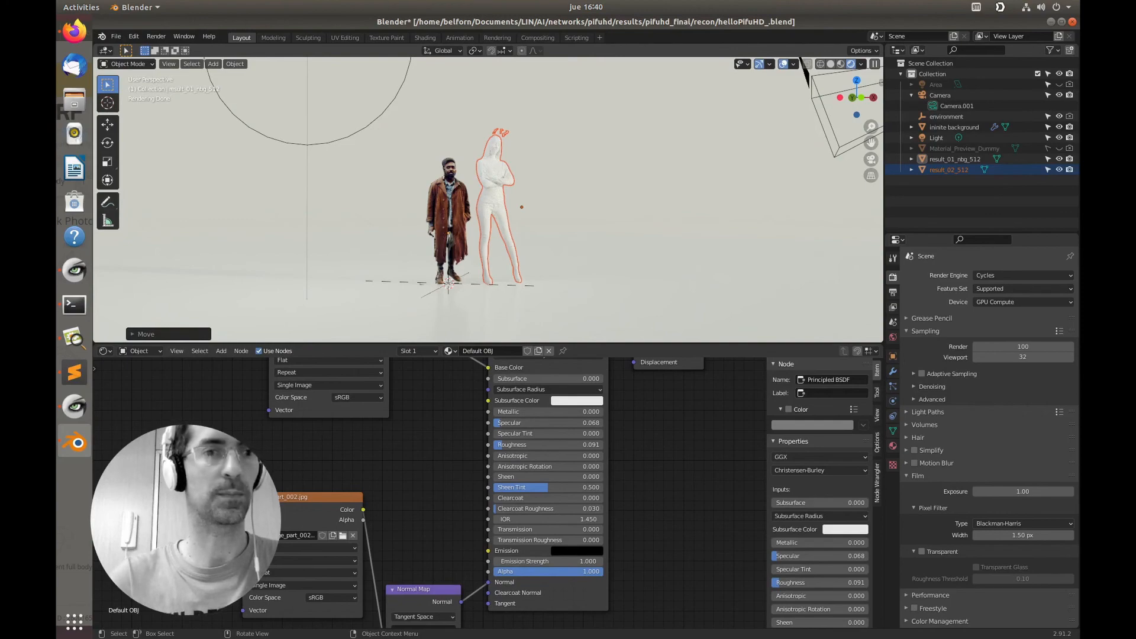
Switch to Firefox and bring up the IMGonline photo-cutting result page.
key(super)
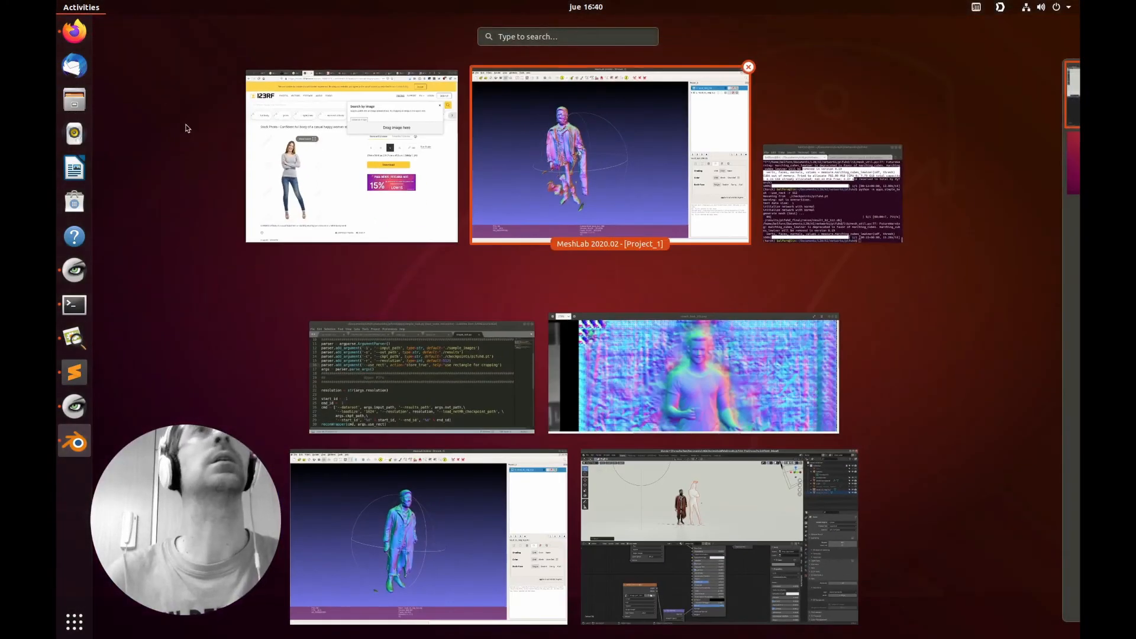
click(75, 33)
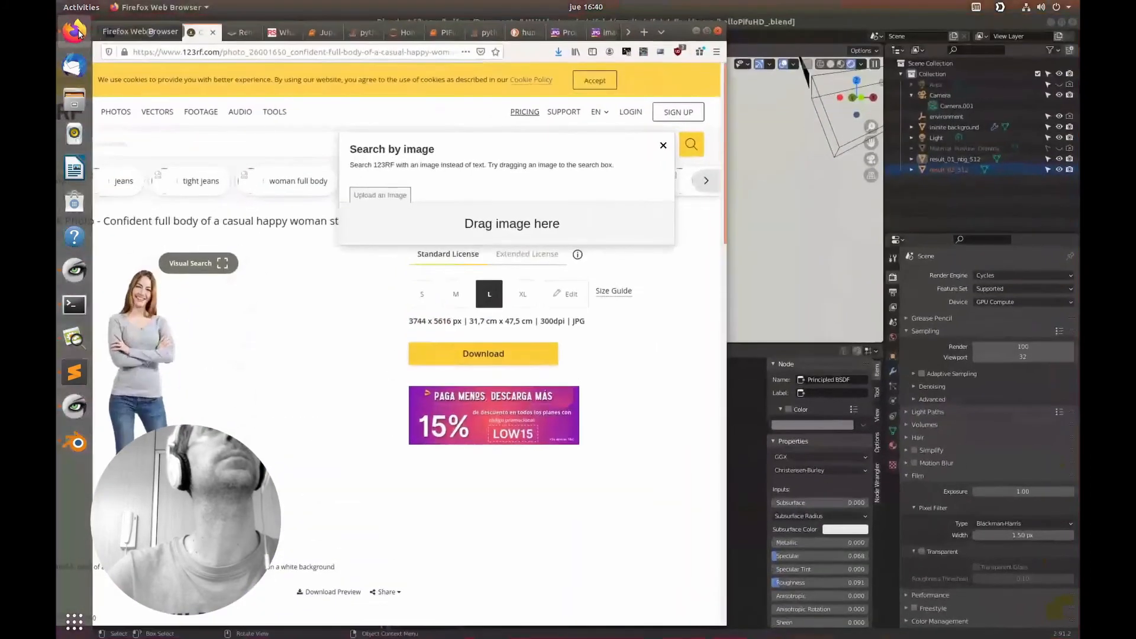
click(612, 34)
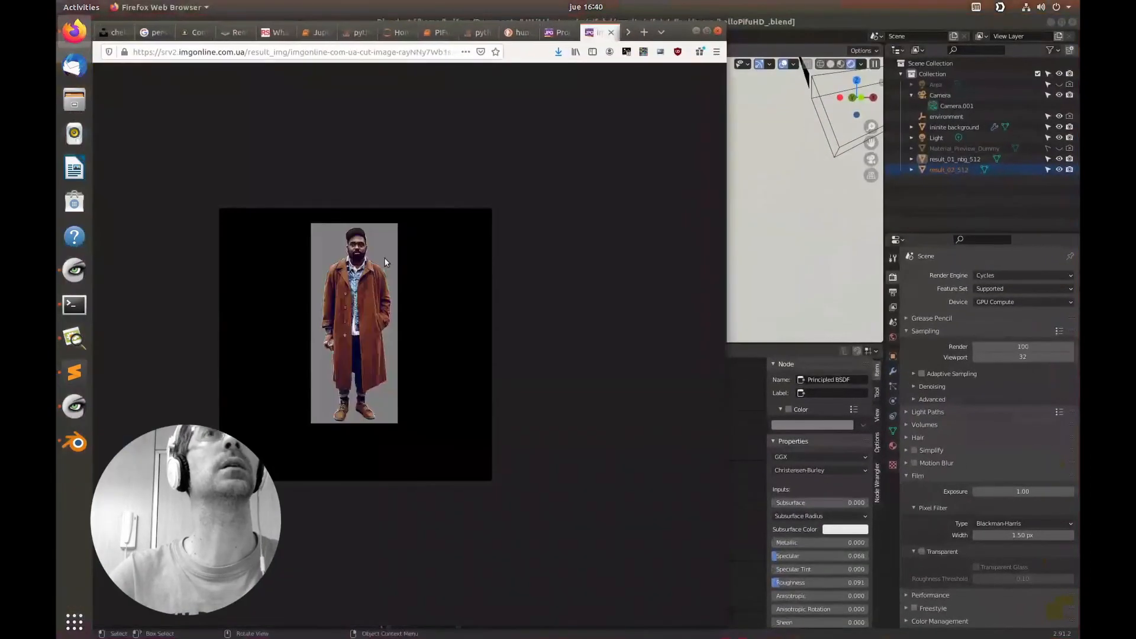
click(561, 34)
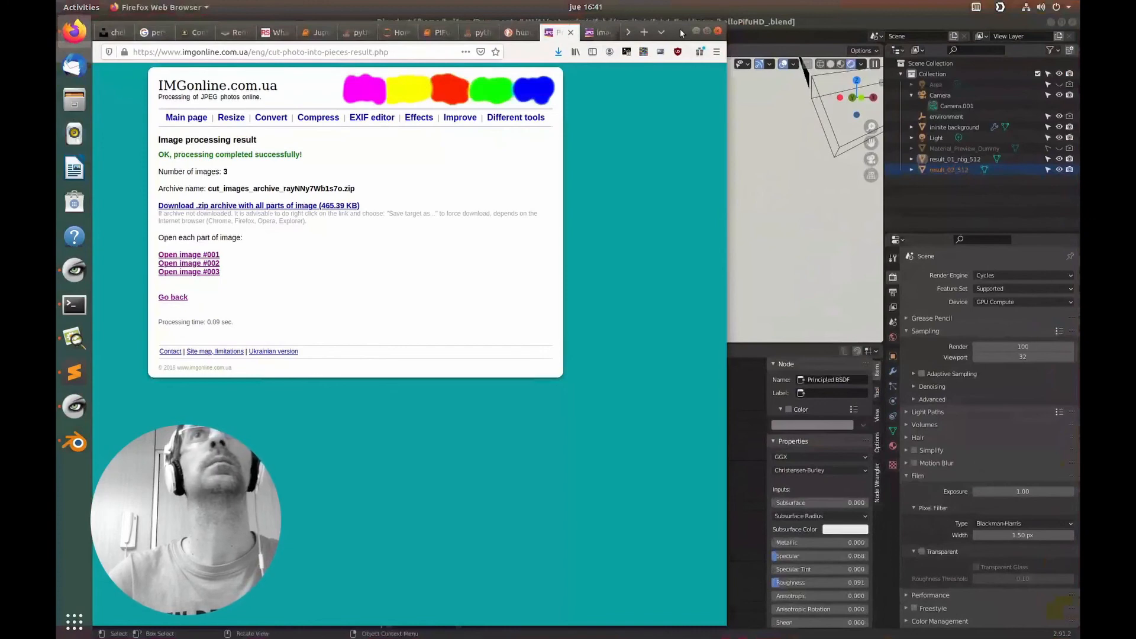
Go back from the IMGonline result page to the cutting settings form, and reposition the browser window so Blender stays partly in view.
drag(681, 30, 779, 38)
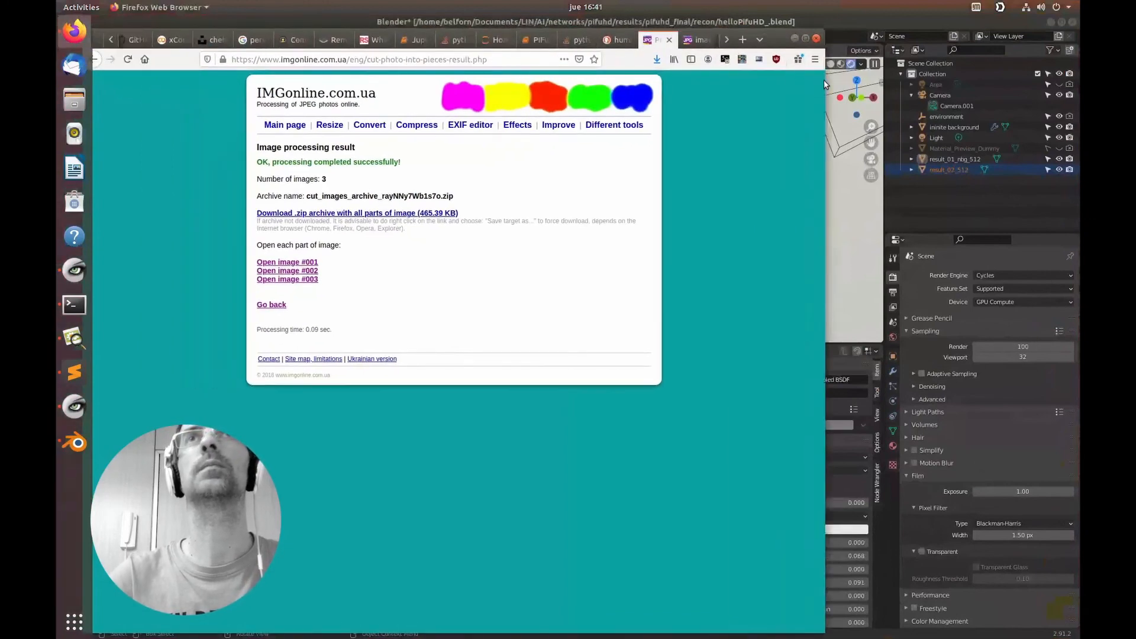
drag(822, 78, 430, 119)
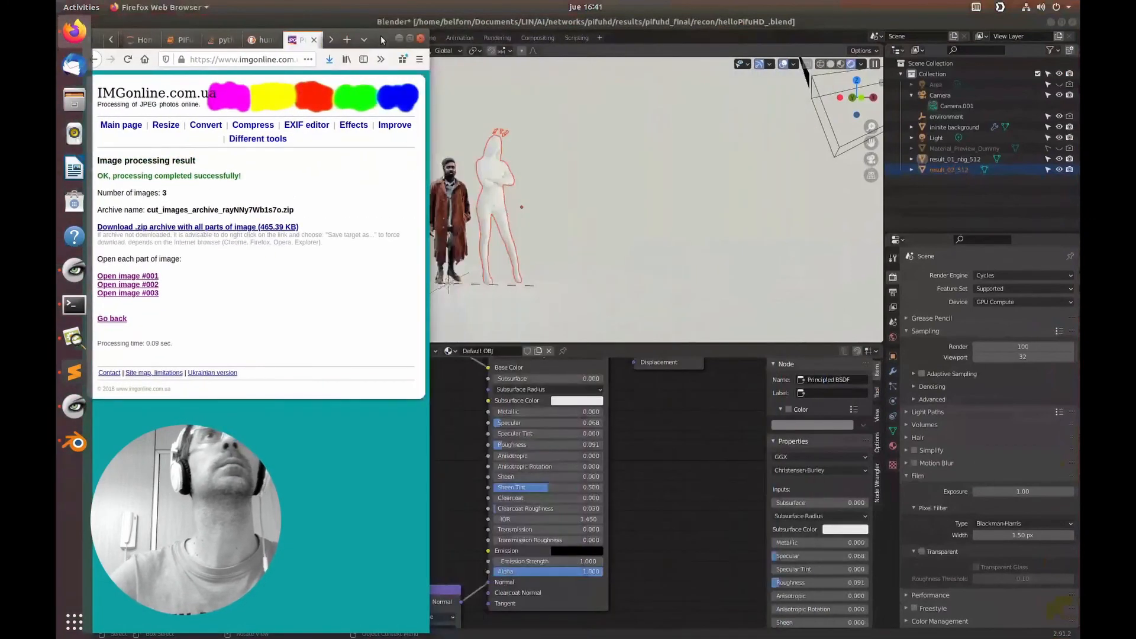
drag(382, 40, 680, 22)
drag(730, 131, 947, 133)
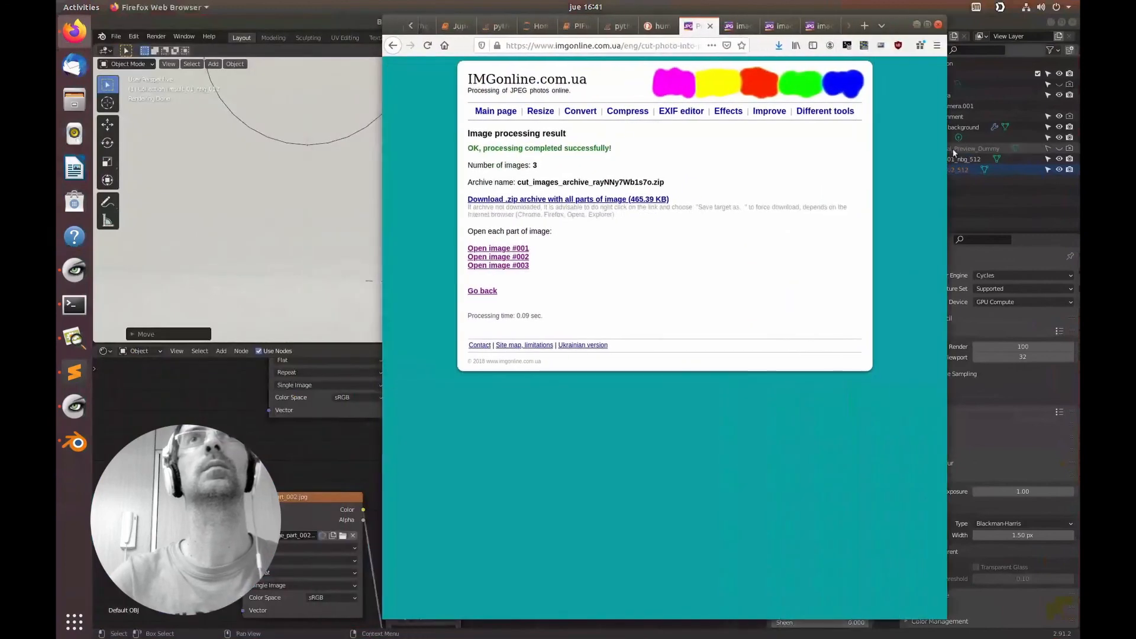
click(393, 47)
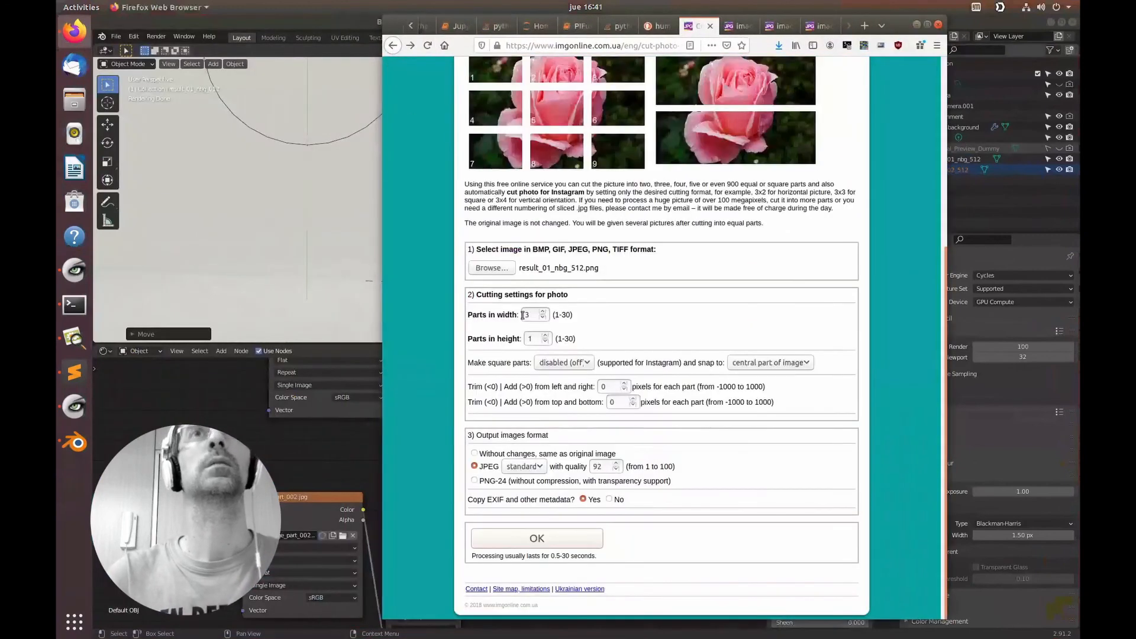
drag(883, 23, 708, 23)
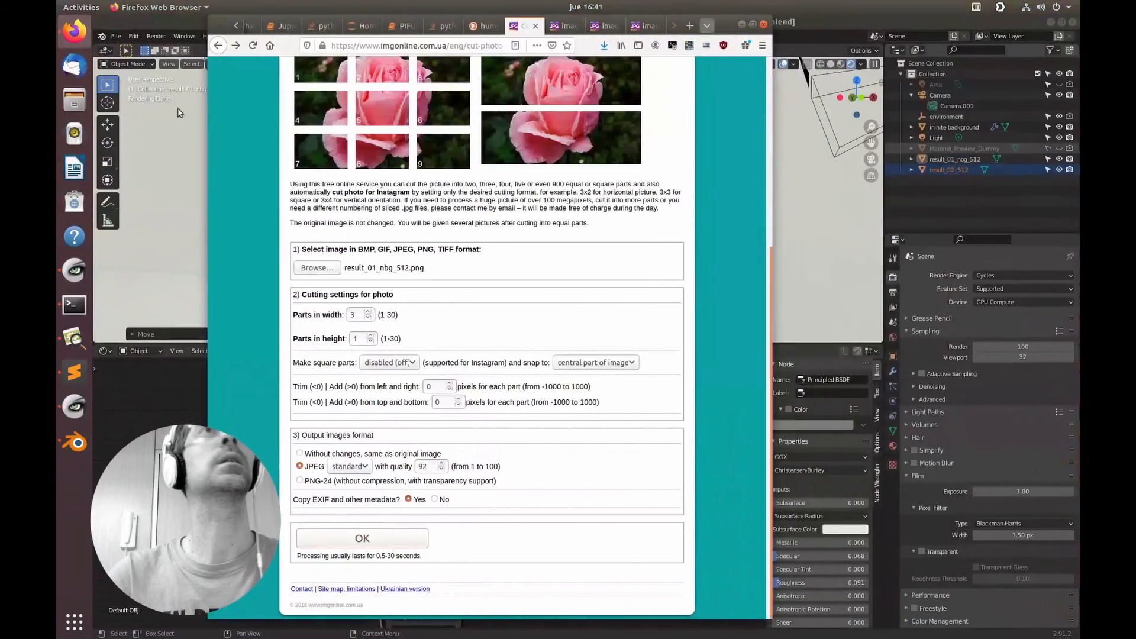
Open a file manager window beside the browser and go to Documents/LIN/AI/networks/pifuhd/results/pifuhd_final/recon.
click(74, 99)
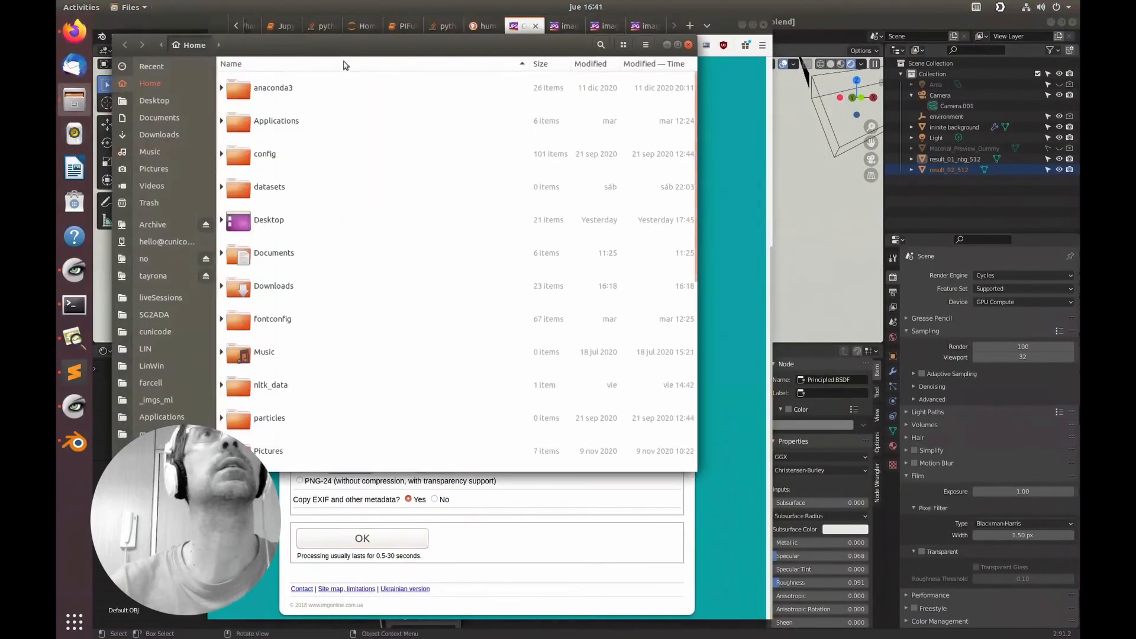
drag(334, 52, 757, 103)
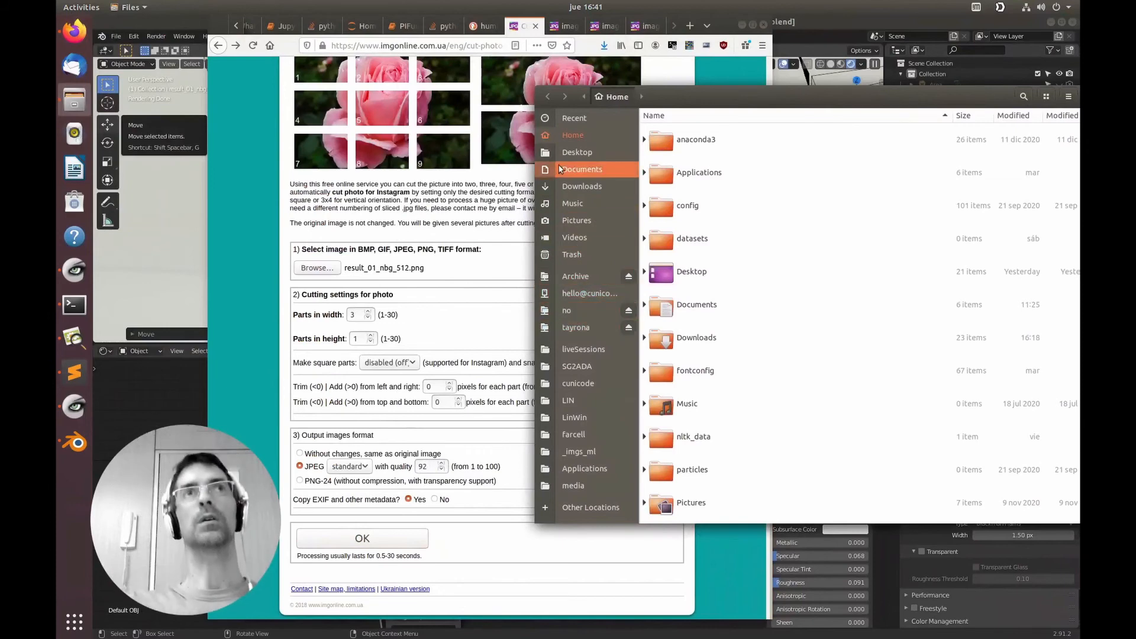
click(582, 170)
double_click(673, 133)
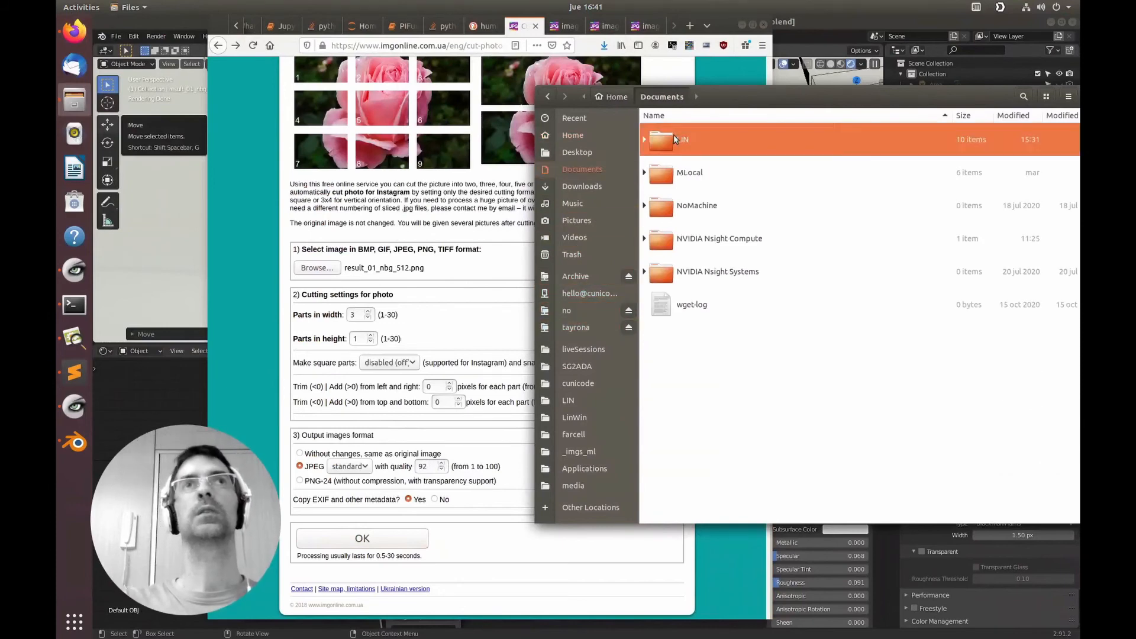
double_click(681, 173)
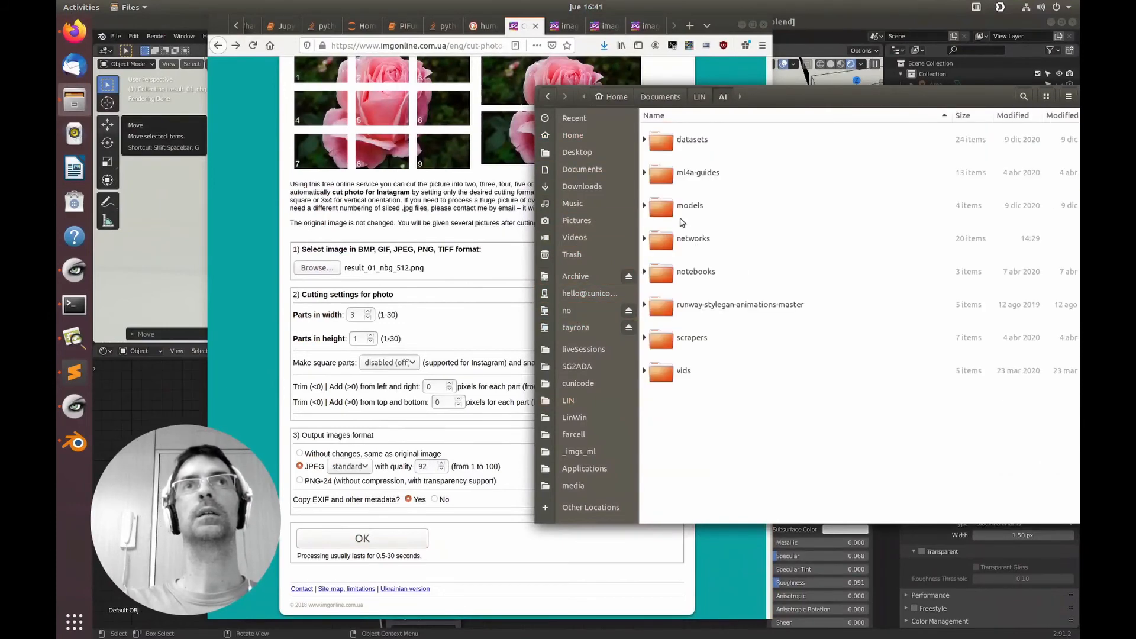
double_click(684, 238)
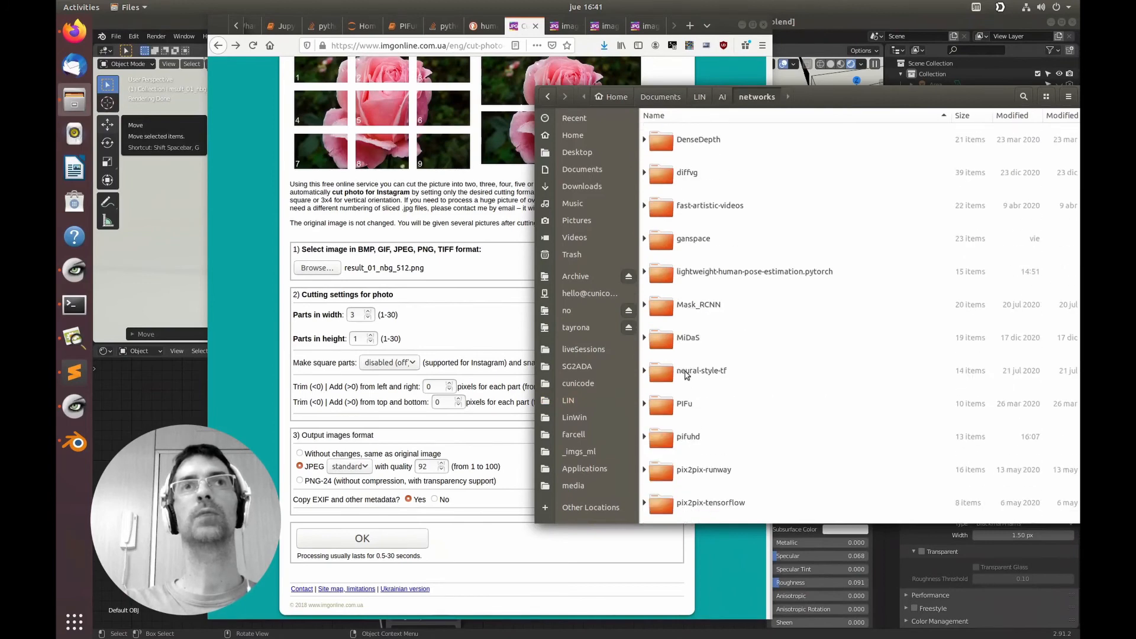
double_click(687, 437)
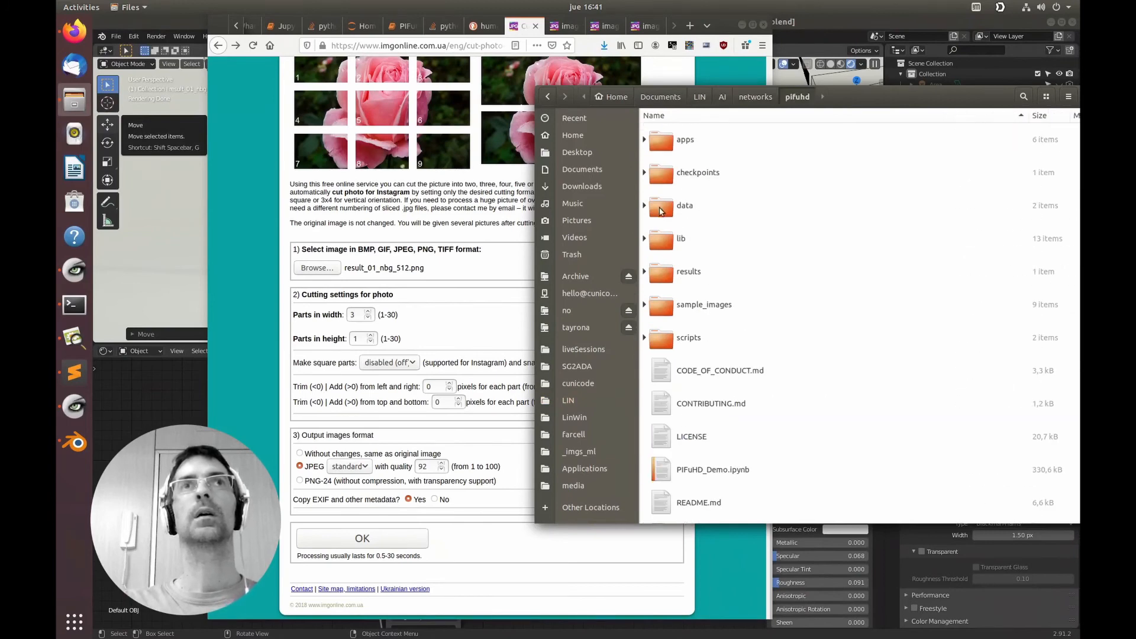
double_click(667, 275)
double_click(669, 145)
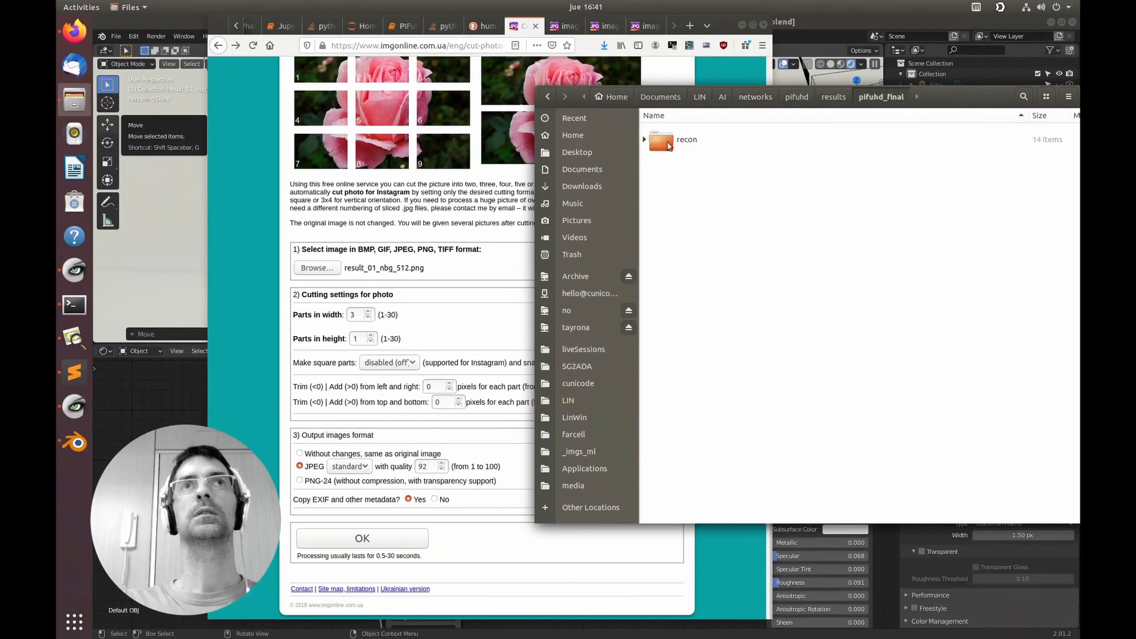
double_click(664, 145)
Look through the result images in the recon folder and preview result_02_512.png.
click(713, 272)
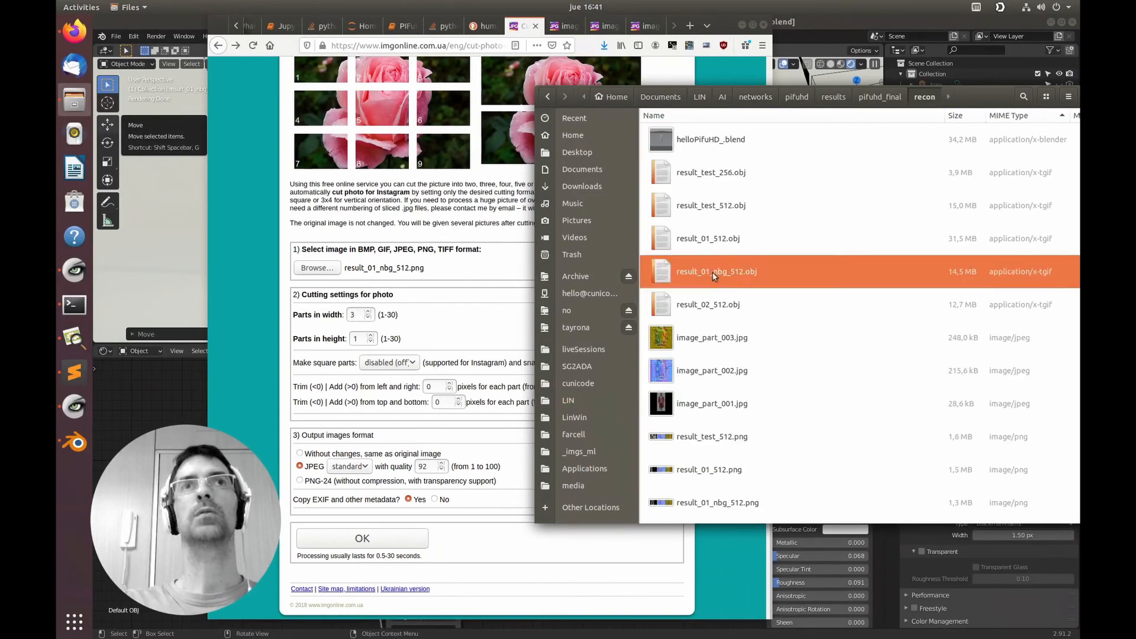
click(703, 371)
scroll(702, 391, down, 2)
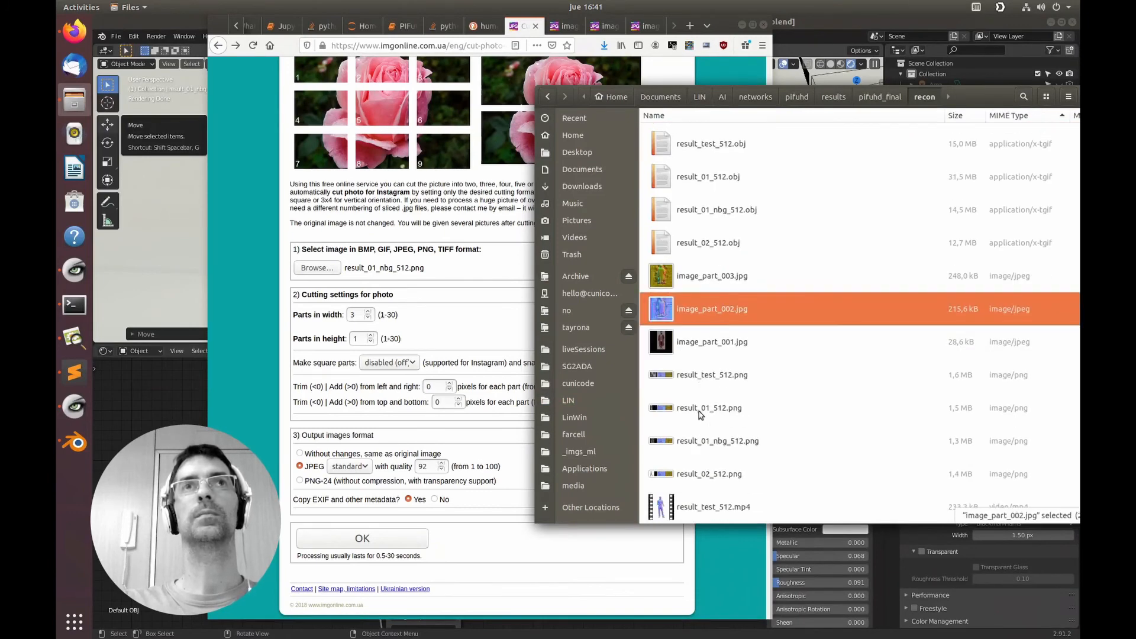
click(704, 411)
click(729, 448)
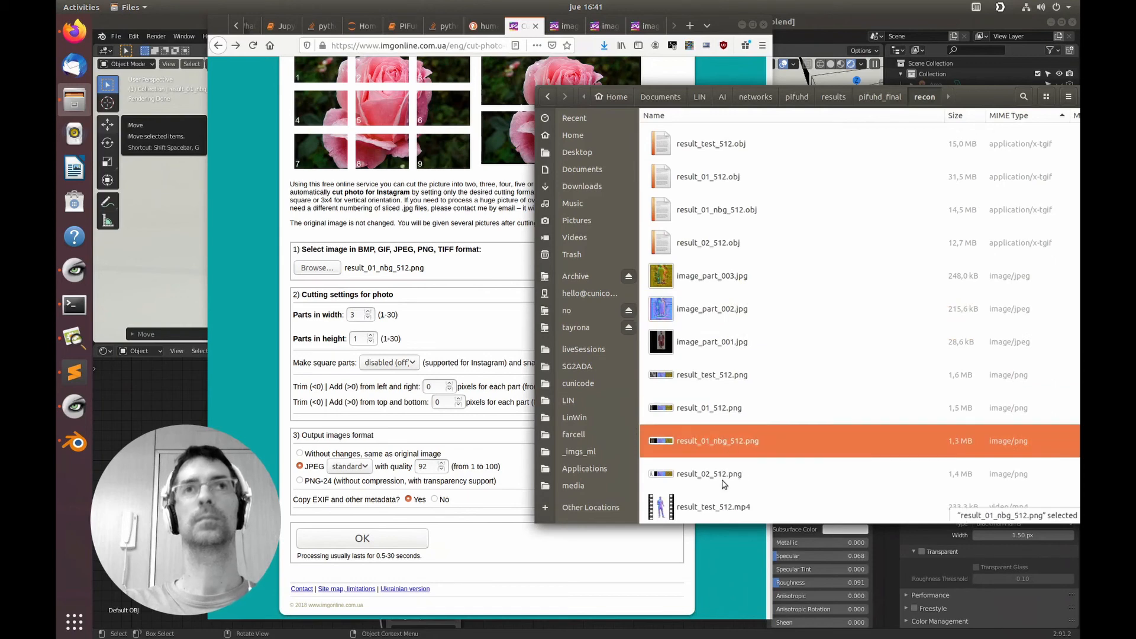
click(765, 472)
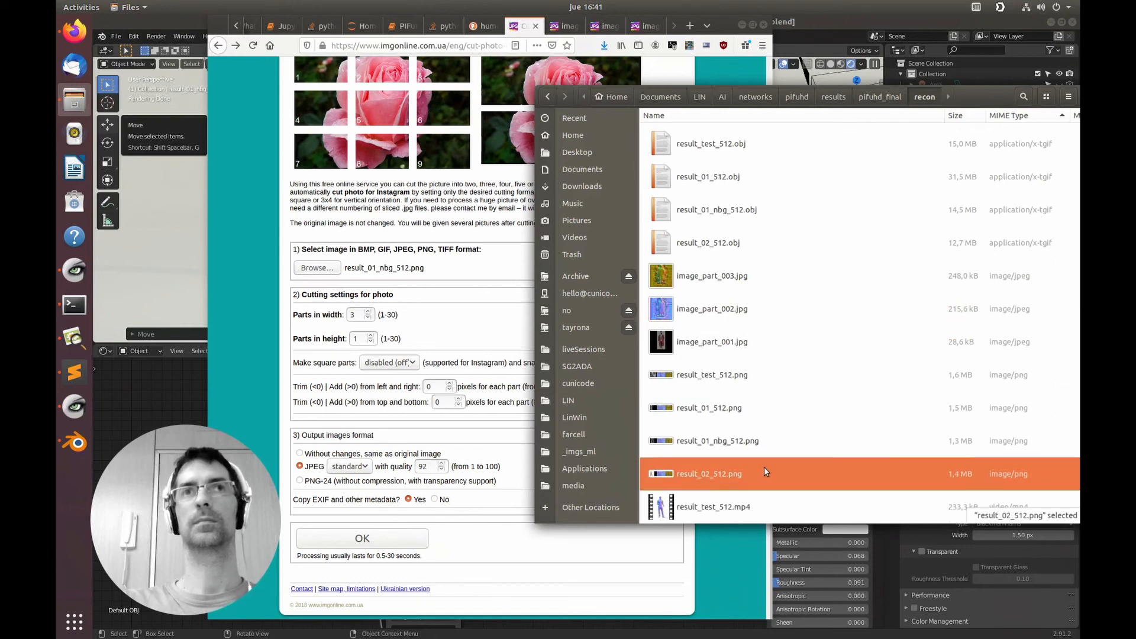
double_click(706, 477)
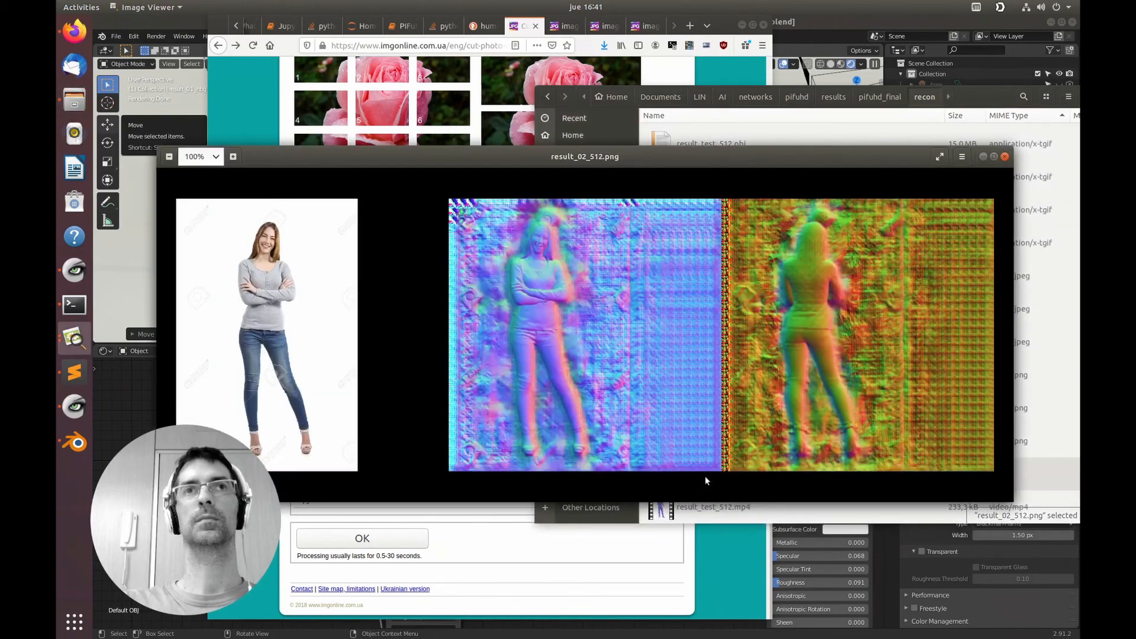
click(1004, 157)
Load result_02_512.png into the IMGonline form and cut it into 3 parts in width by 1 in height as JPEG.
drag(681, 461, 314, 270)
click(265, 319)
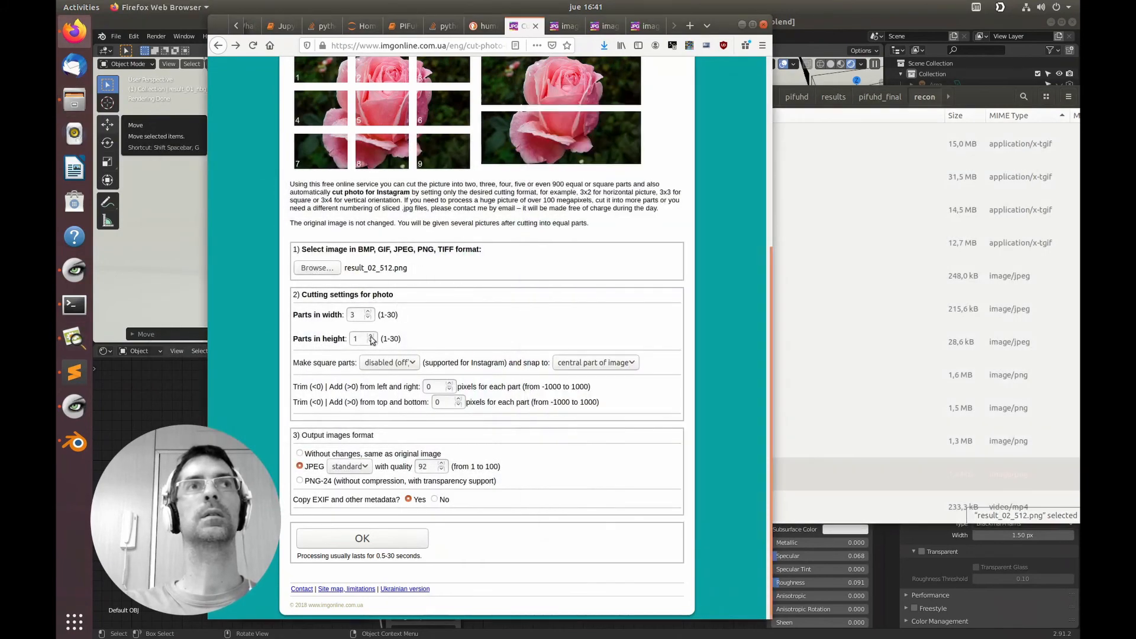
click(388, 545)
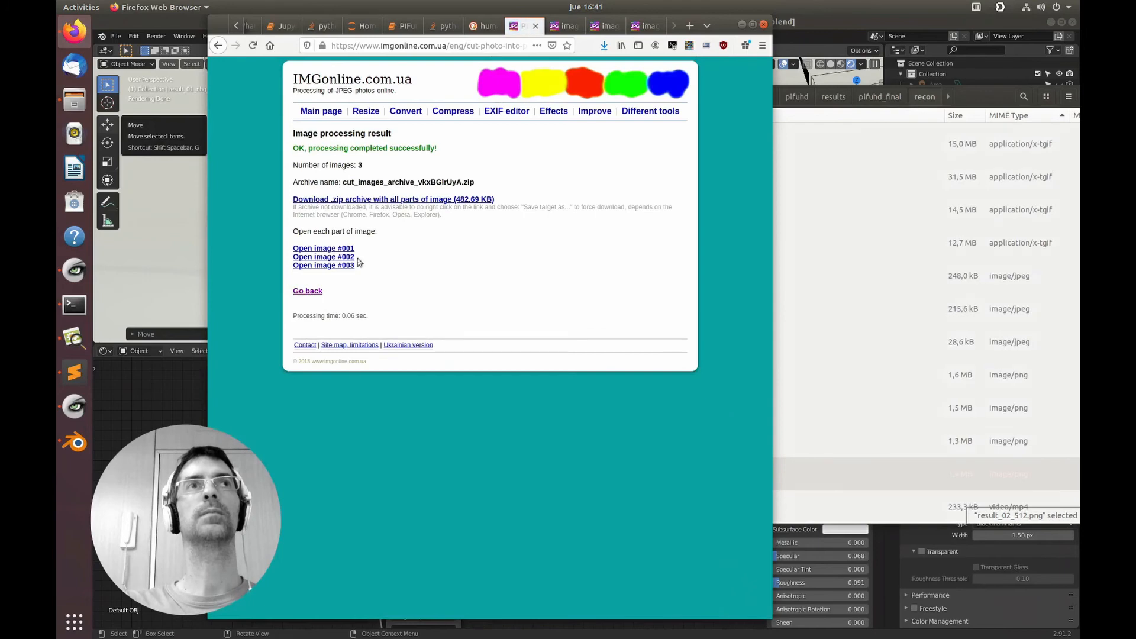
Open cut images #001, #002 and #003 in separate browser tabs and show the woman's photo part.
middle_click(328, 249)
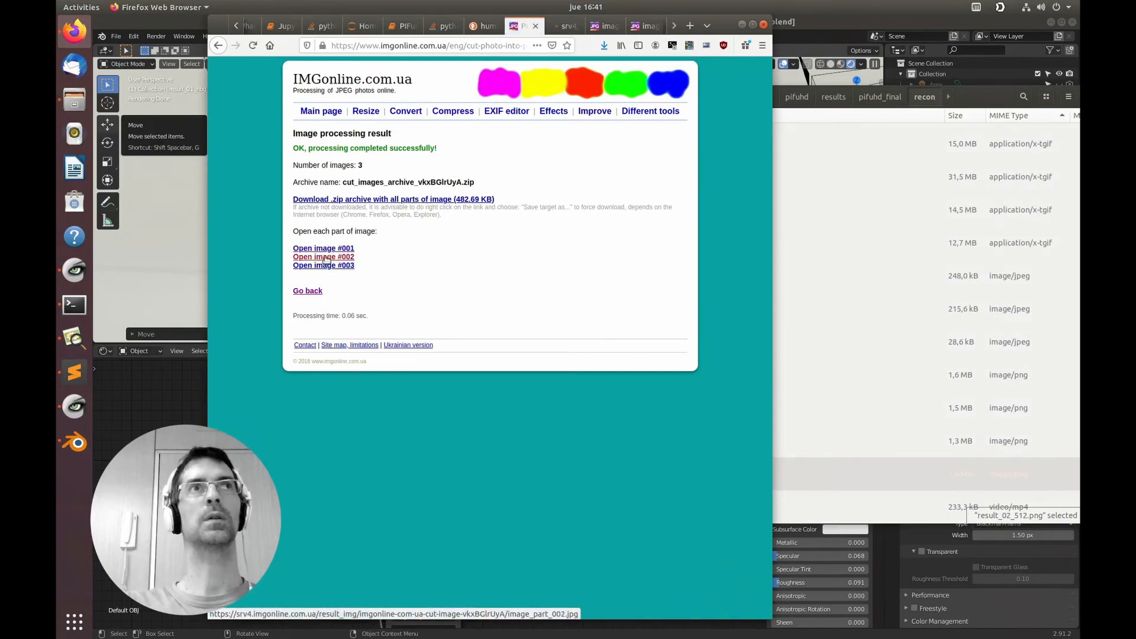
middle_click(325, 258)
middle_click(326, 265)
click(567, 25)
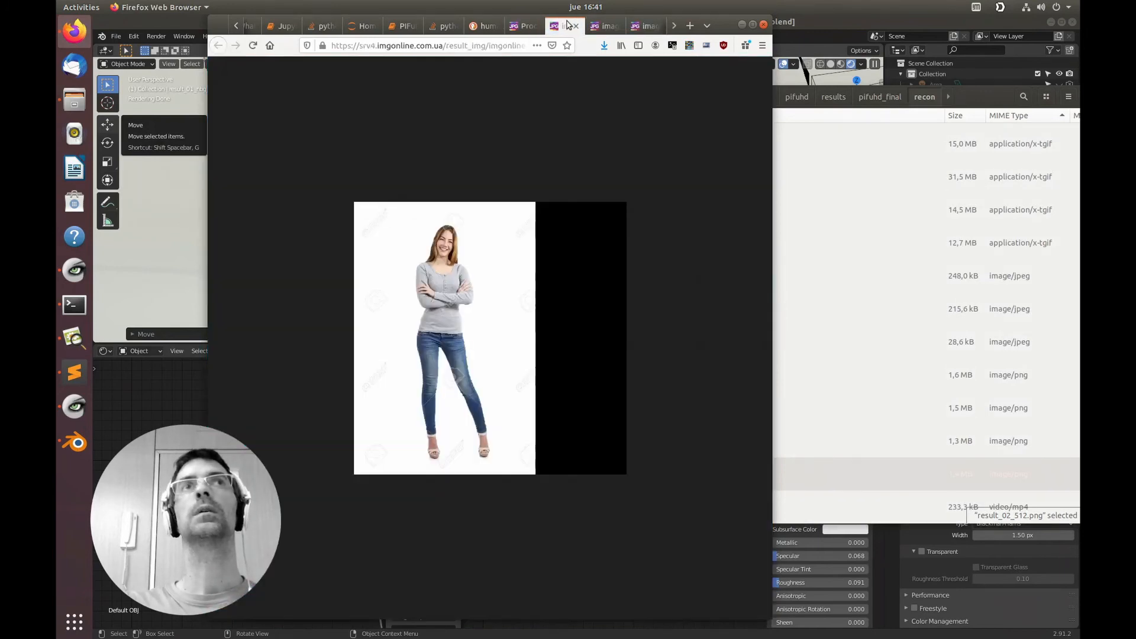
Copy the woman's photo and front normal map from the browser into the recon folder, and bring up the back normal map.
click(902, 325)
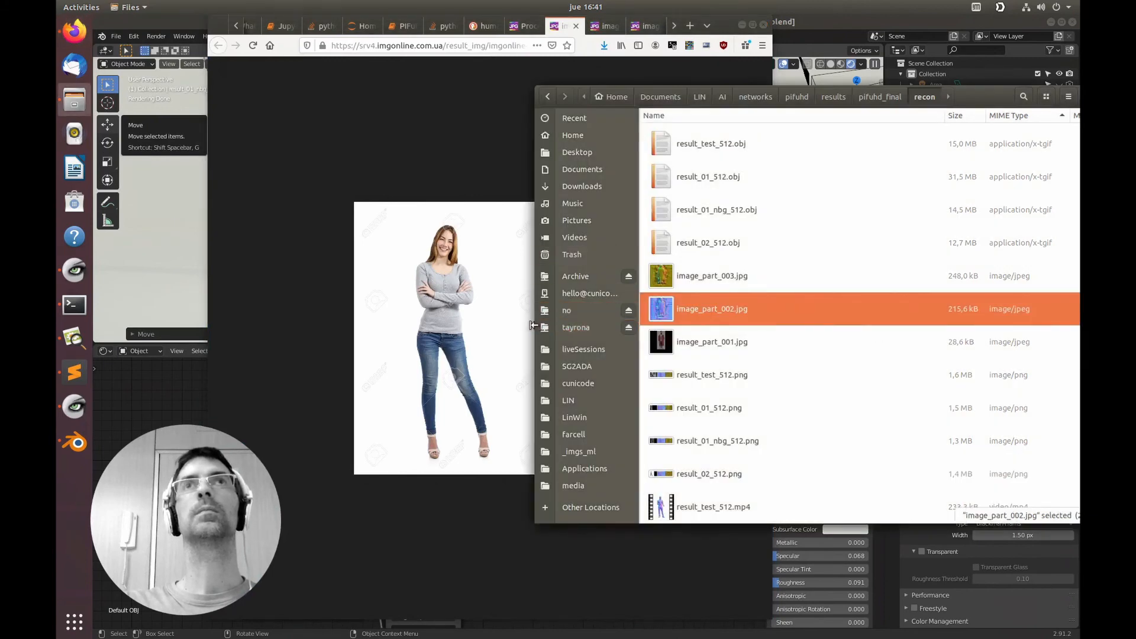
drag(451, 327, 918, 327)
click(604, 25)
drag(521, 310, 815, 318)
click(644, 25)
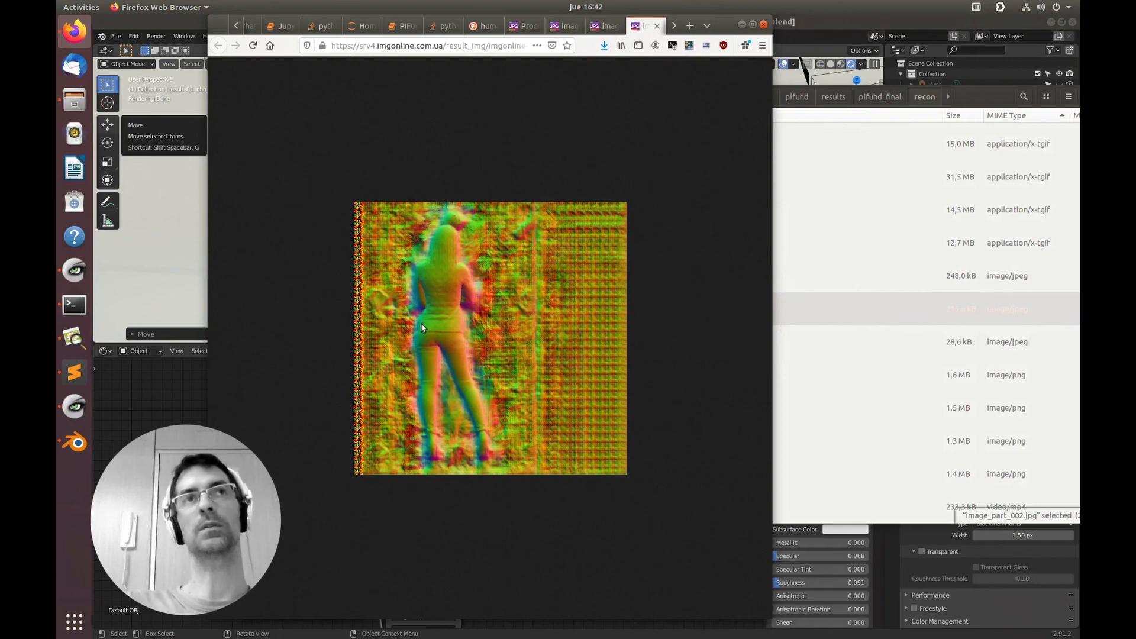
Switch to Blender, select the woman mesh result_02_512, and view it from the front.
click(141, 273)
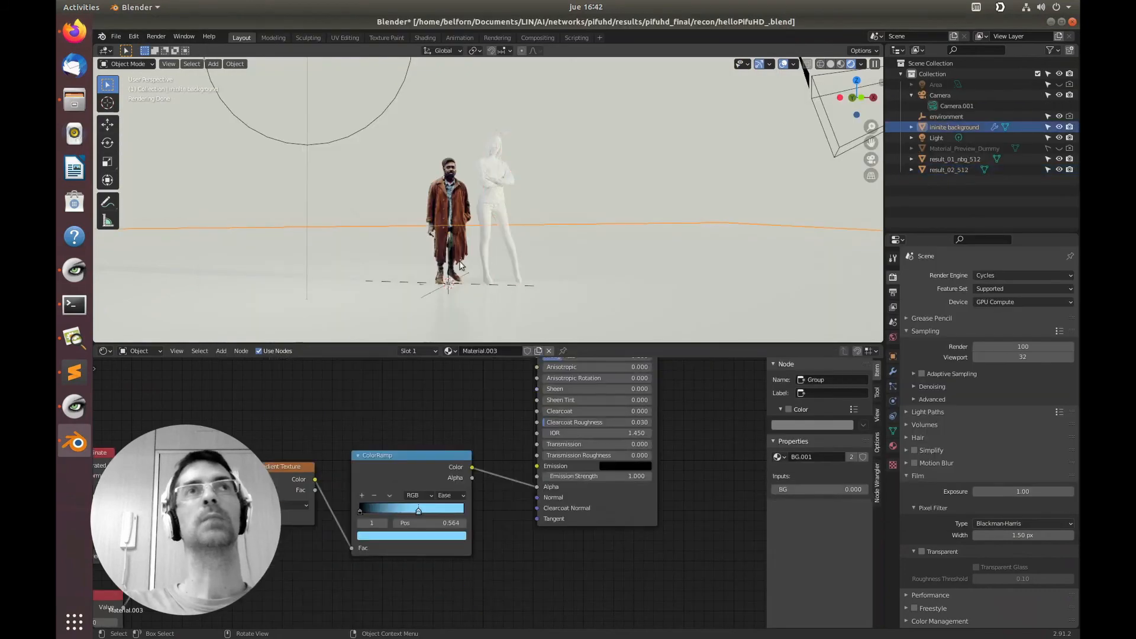
click(503, 216)
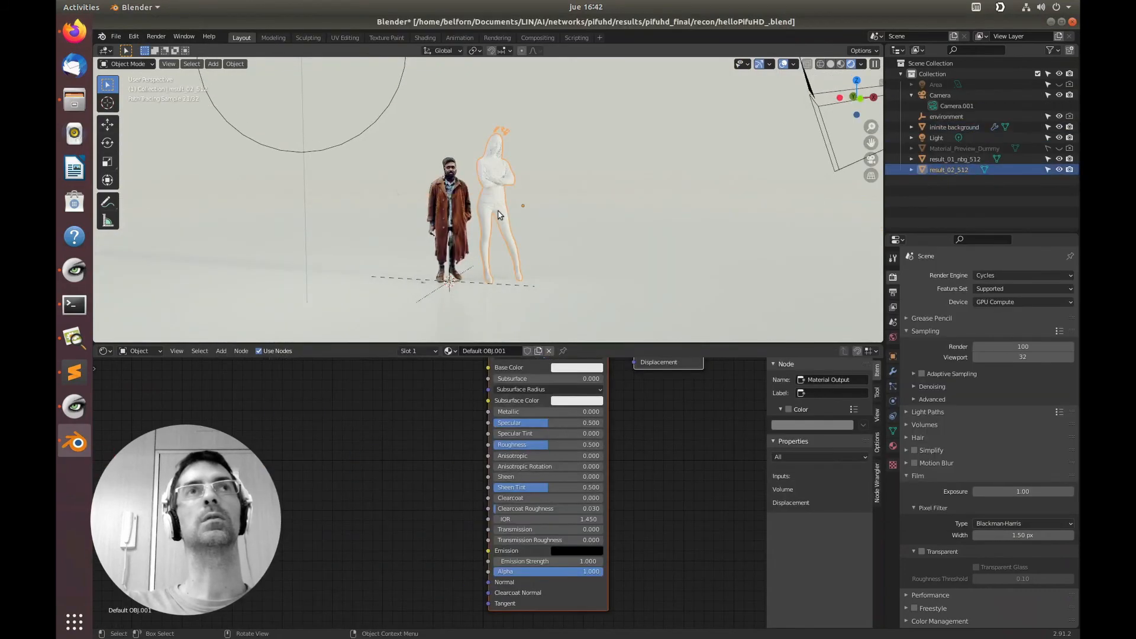
middle_drag(514, 252, 519, 308)
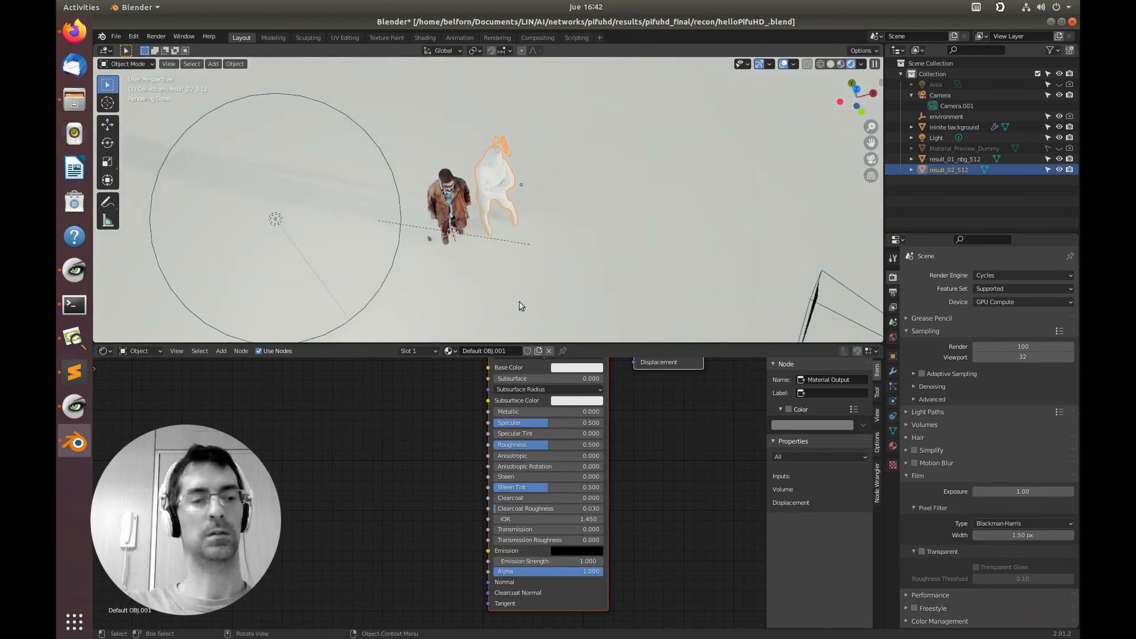
key(KP_1)
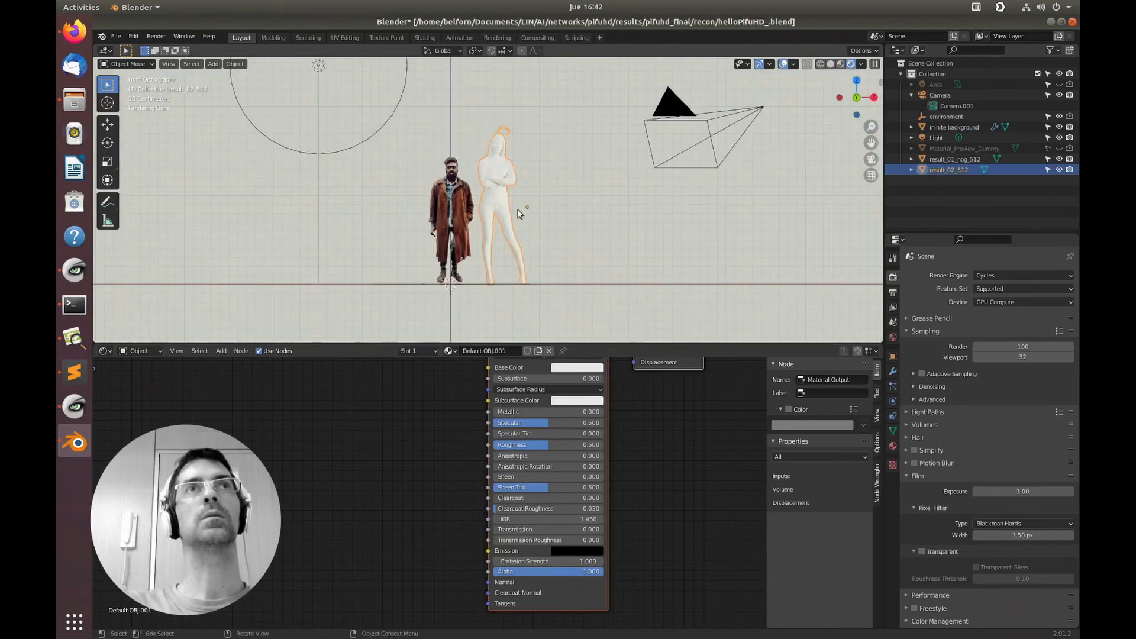
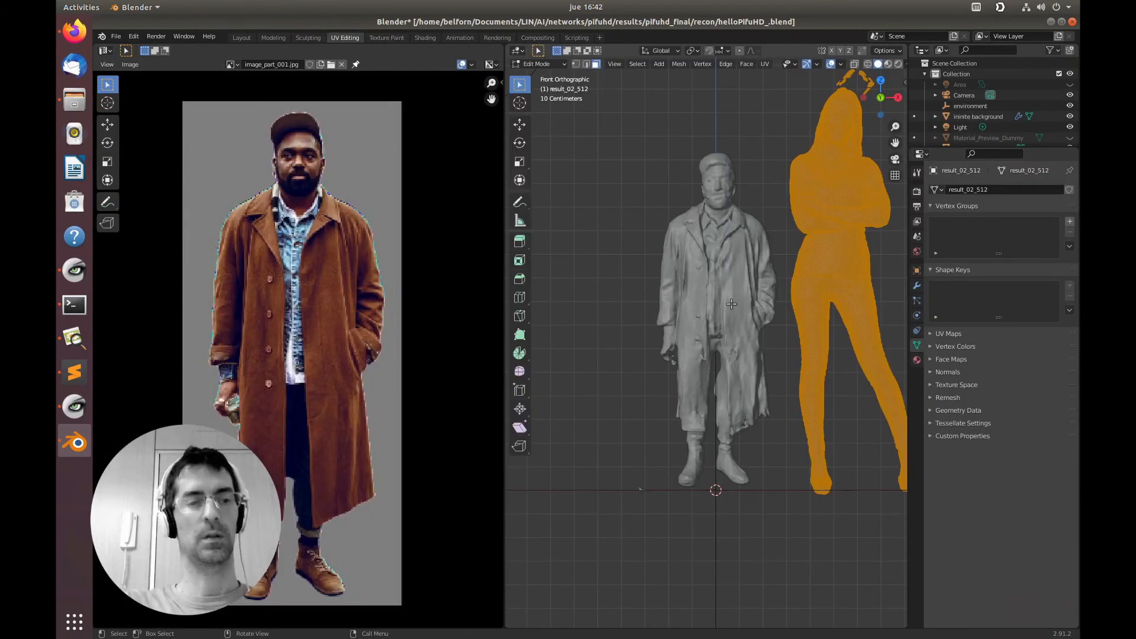
Frame the woman mesh from head to feet in the front orthographic view for UV projection.
middle_drag(731, 303, 680, 318)
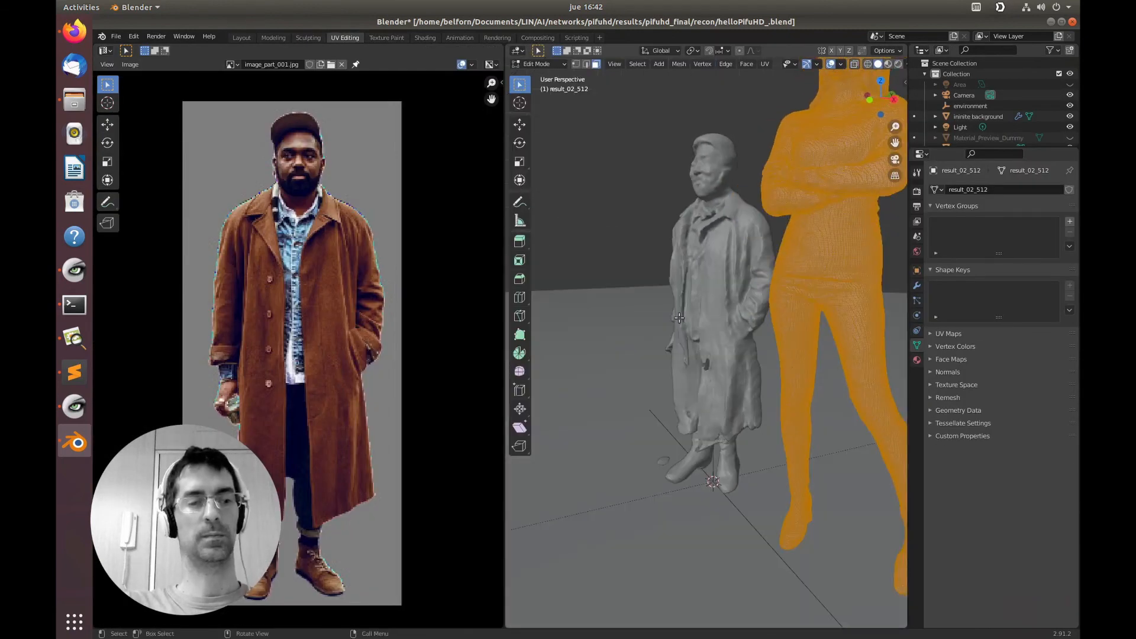
key(KP_1)
key(KP_Decimal)
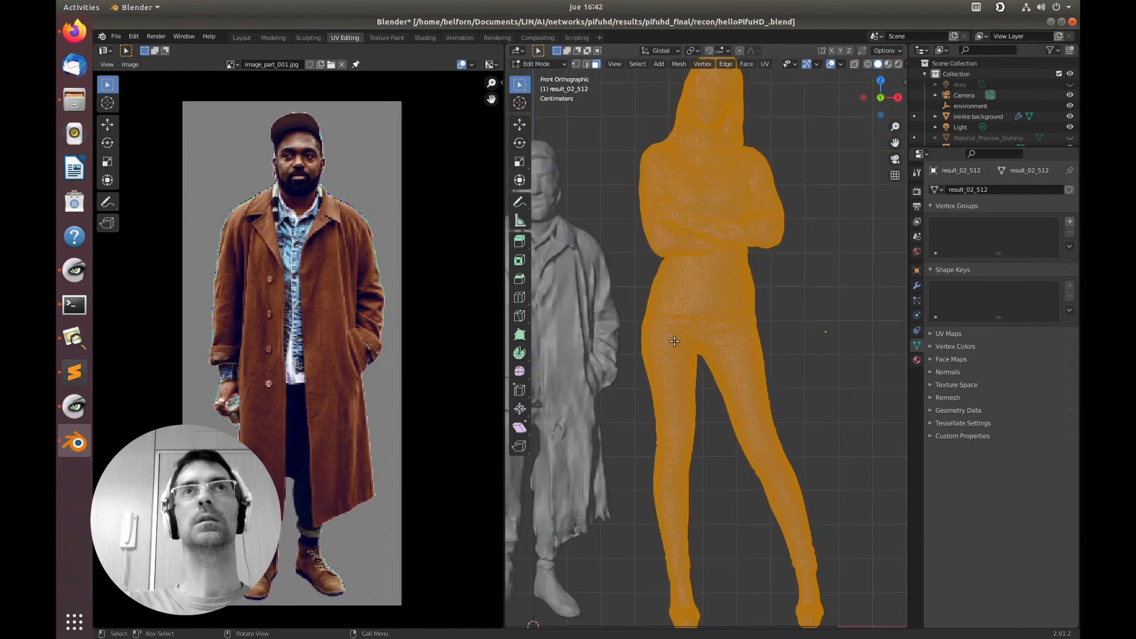
mouse_move(685, 273)
shift+middle_down()
mouse_move(675, 403)
mouse_move(698, 287)
shift+middle_up()
scroll(676, 401, up, 1)
key(w)
key(w)
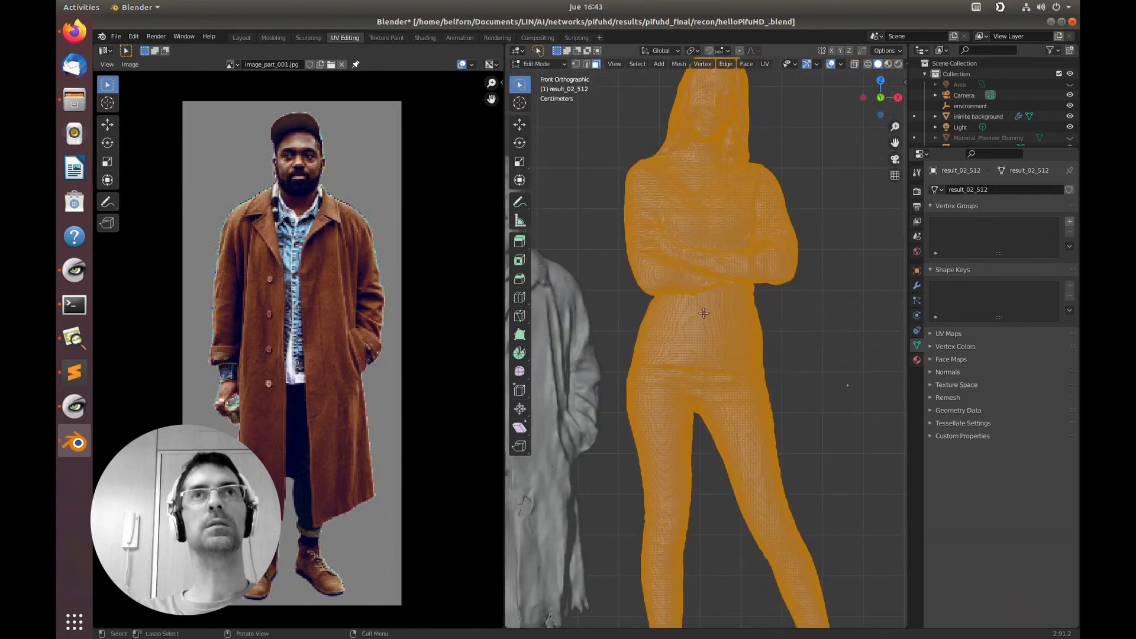
scroll(703, 313, down, 3)
scroll(703, 314, up, 1)
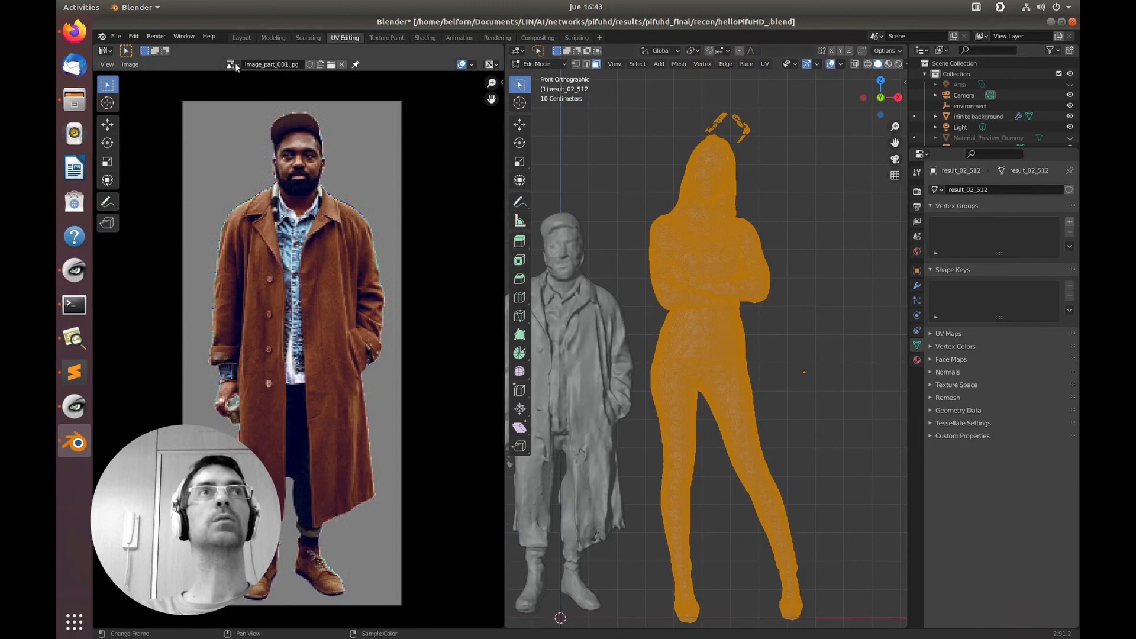
Open the woman's photo image_part_001.jpg from the recon folder as the UV editor image and frame her figure.
click(334, 65)
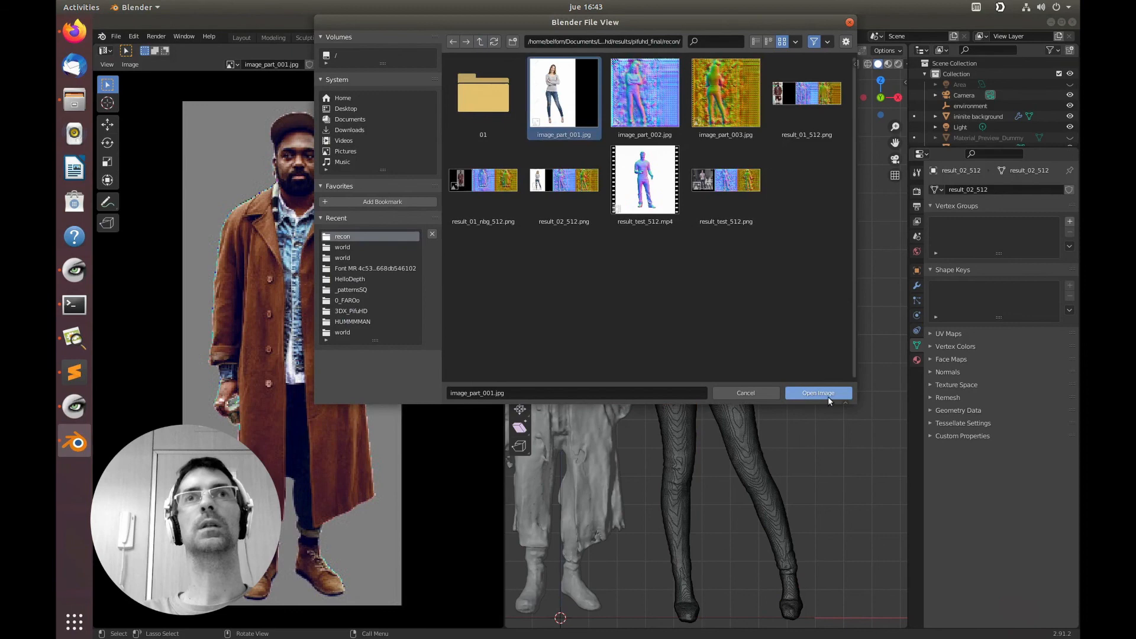
click(819, 393)
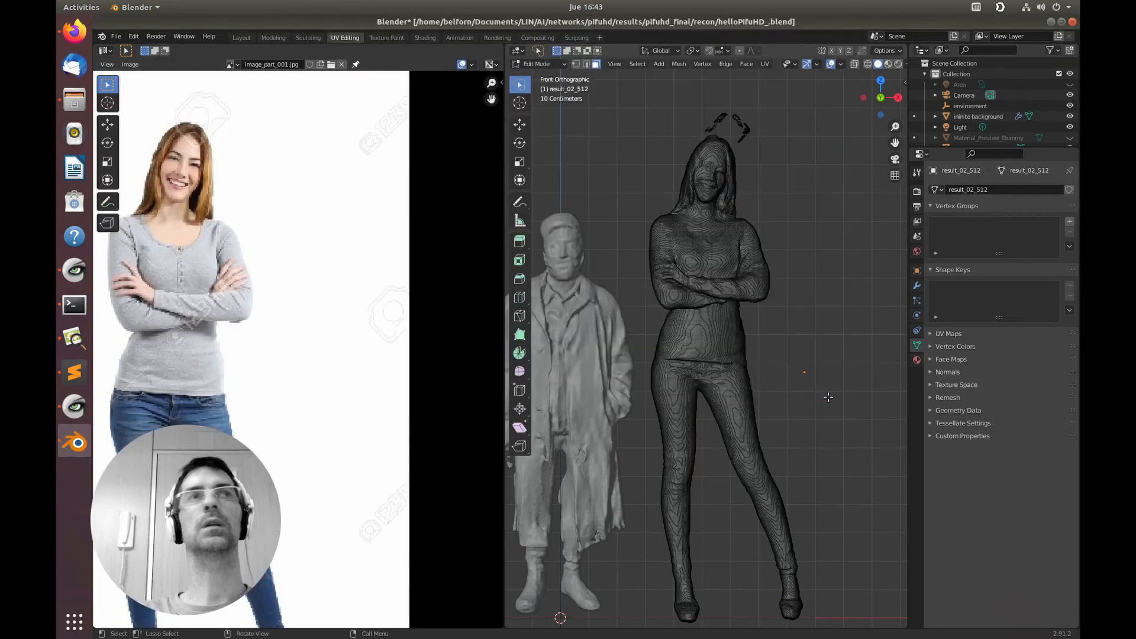
scroll(355, 386, down, 4)
scroll(282, 360, up, 2)
middle_drag(281, 360, 322, 310)
scroll(324, 311, up, 1)
scroll(327, 327, up, 2)
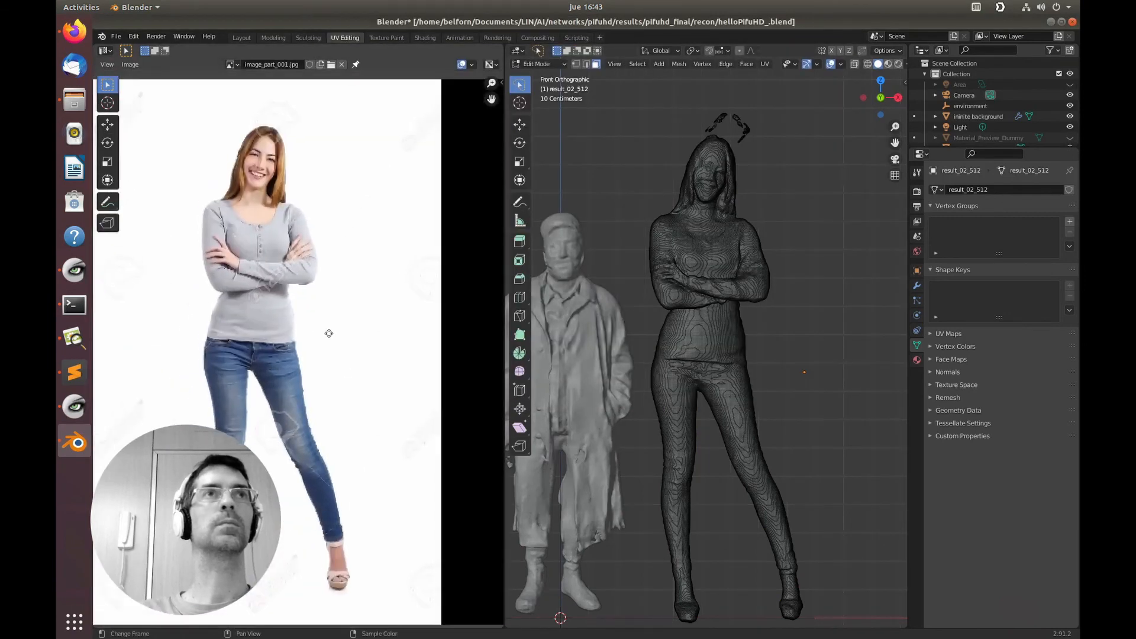
scroll(331, 338, down, 2)
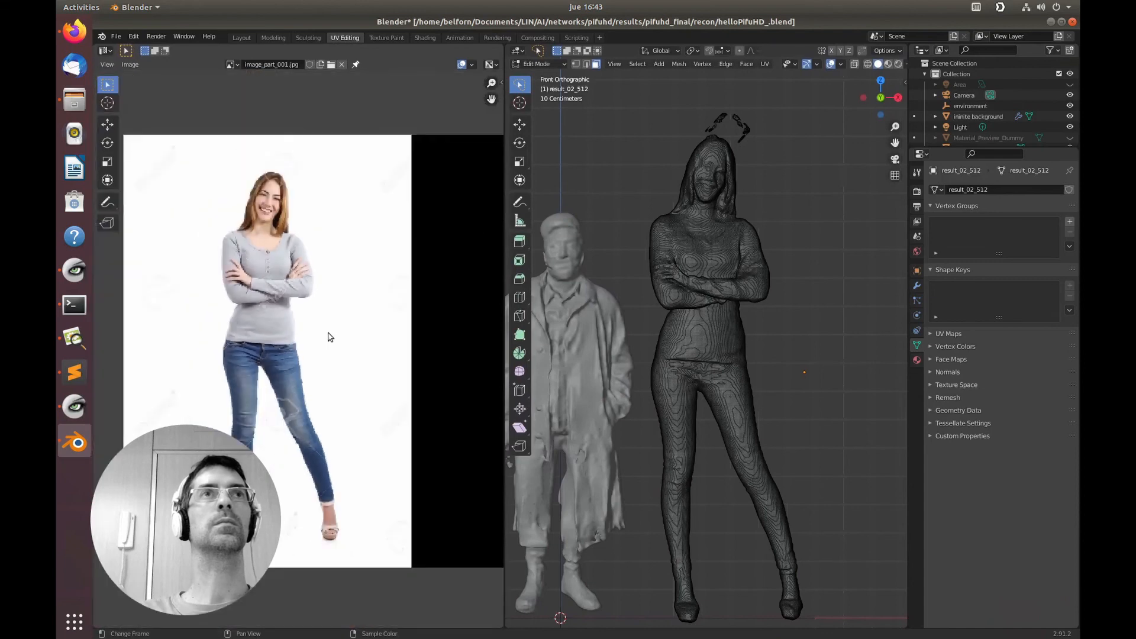
scroll(330, 336, up, 1)
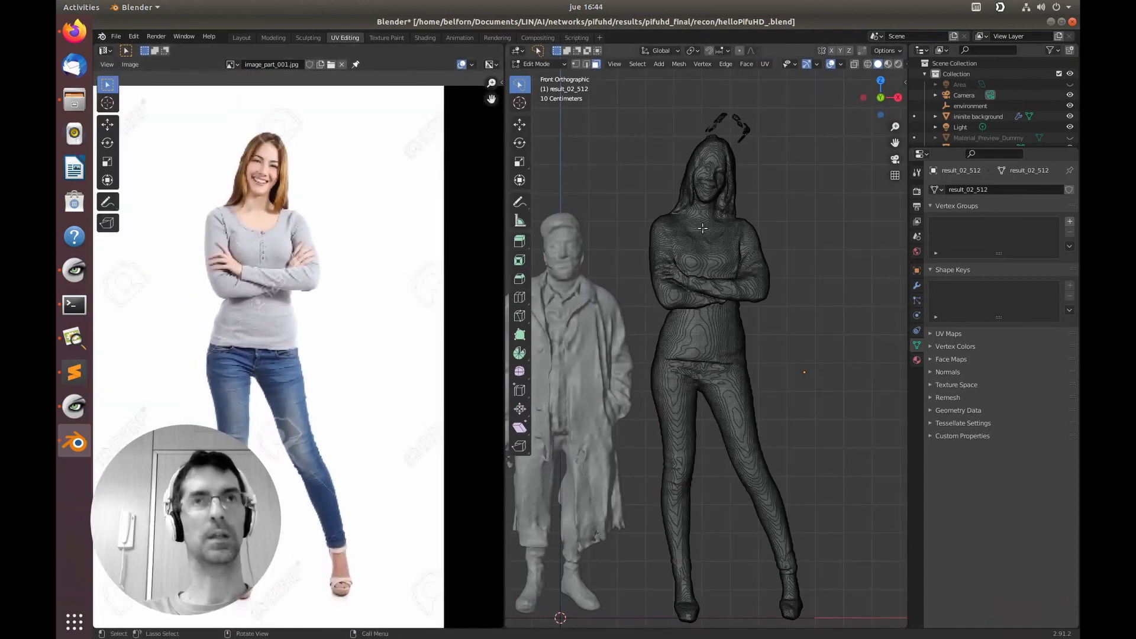
Select all of the woman's faces and unwrap them with Project from View.
key(a)
click(765, 64)
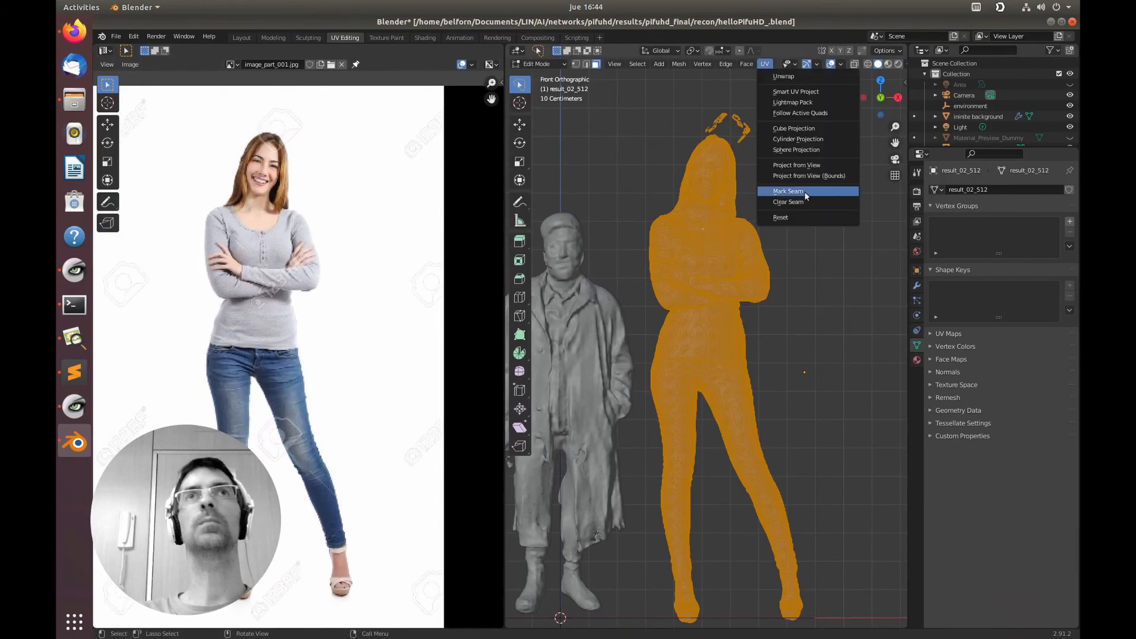
click(807, 166)
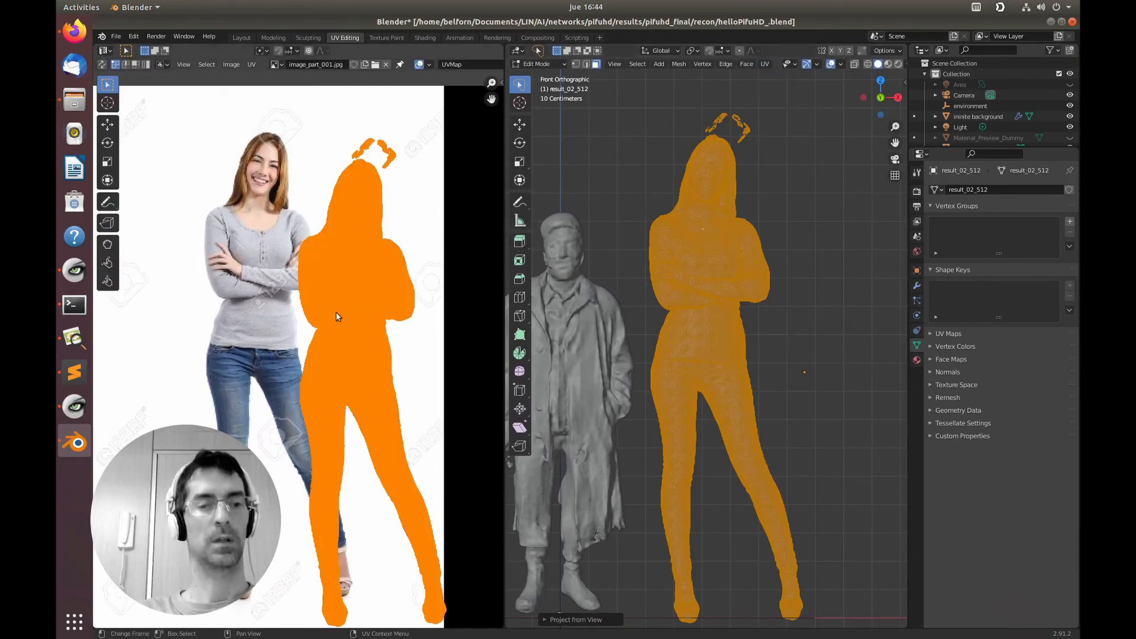
Move the projected UVs onto the woman in the photo and fine-tune their scale and position to match her outline.
key(g)
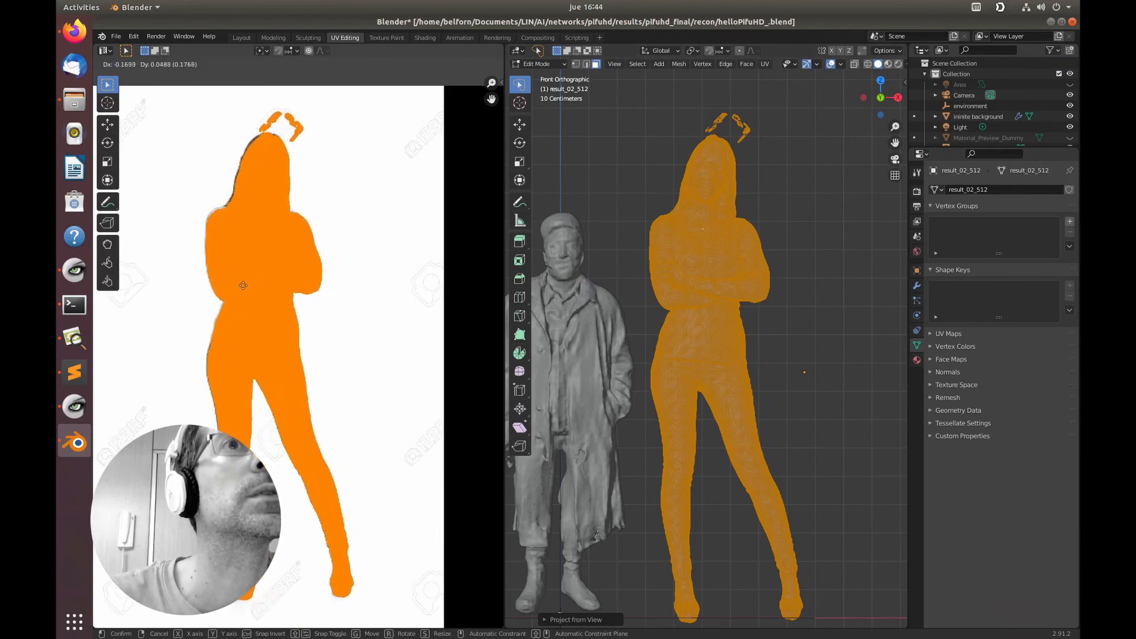
click(243, 285)
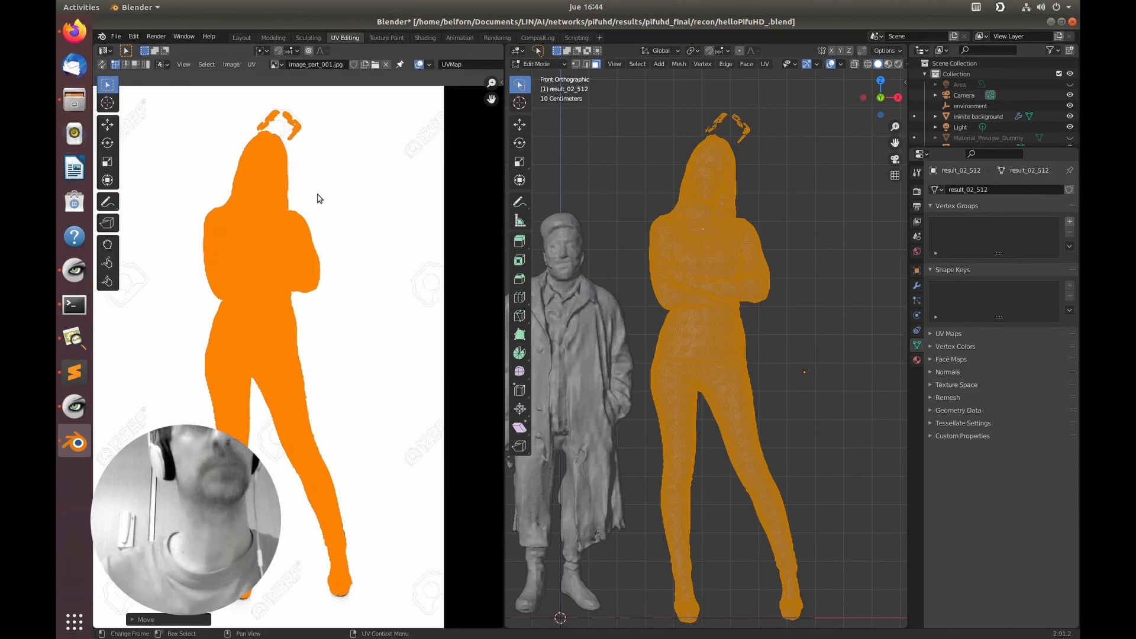
key(s)
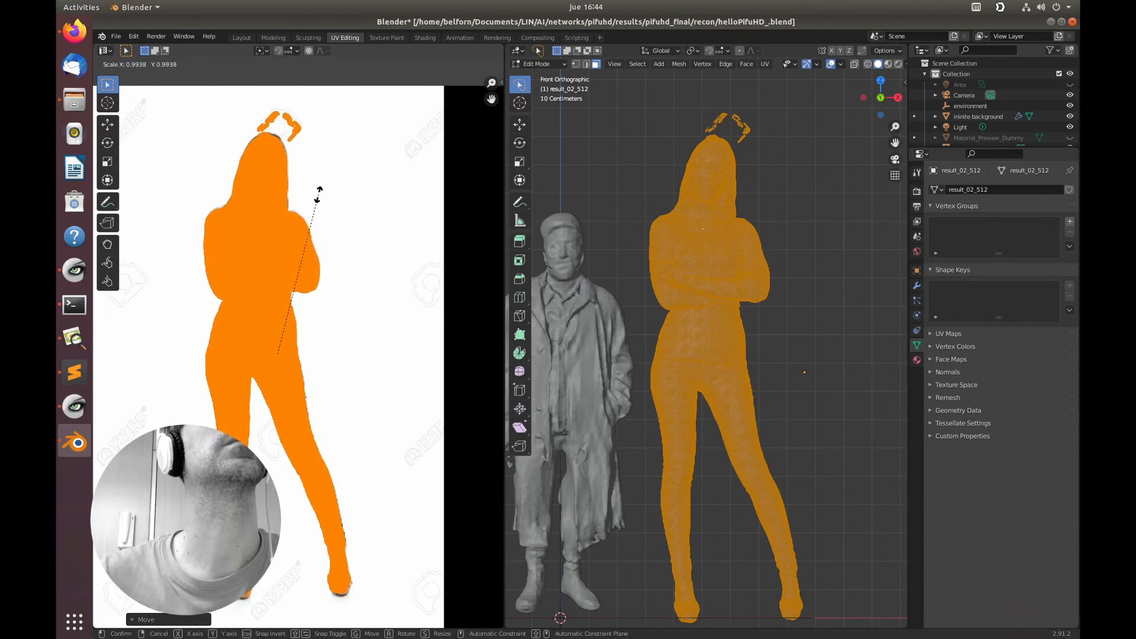
click(318, 196)
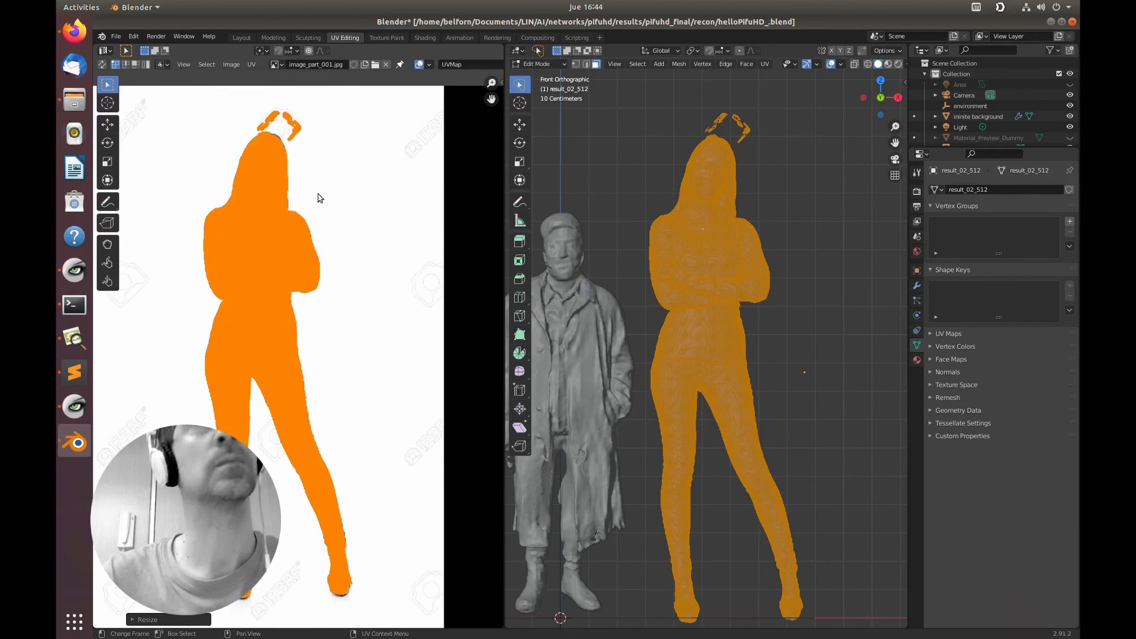
key(g)
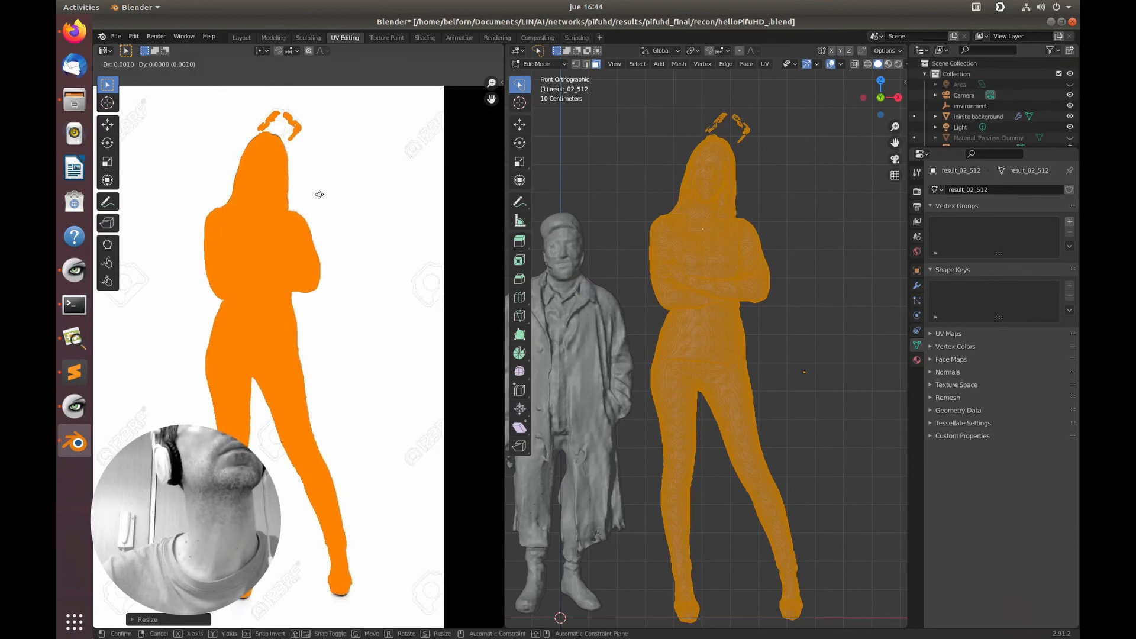
click(320, 196)
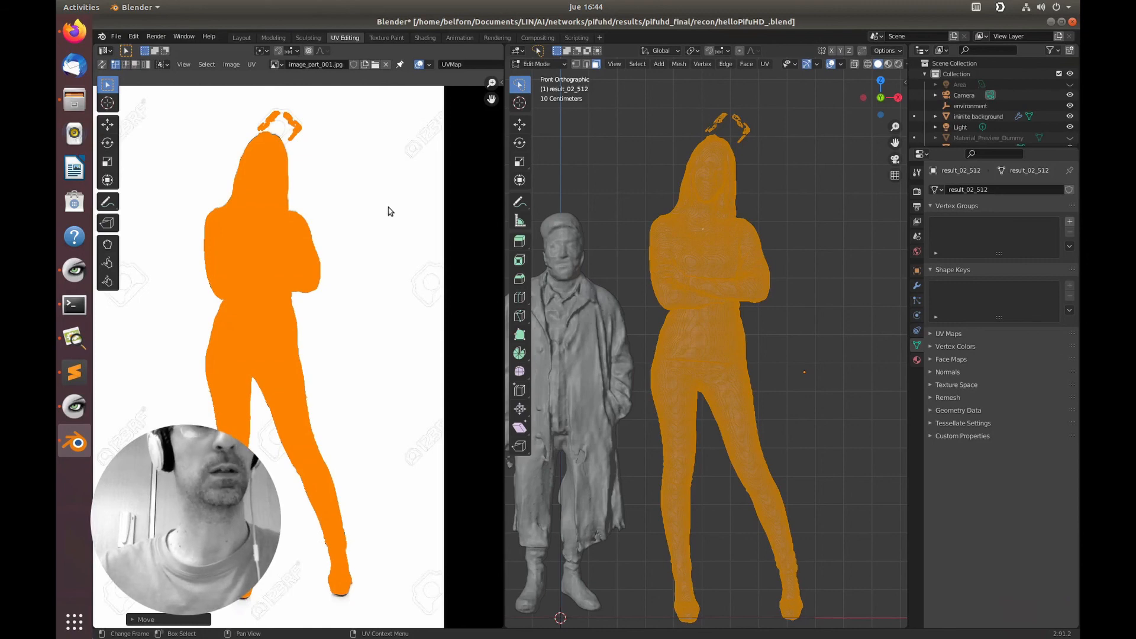
Switch to the Layout workspace and add an Image Texture node to the woman's material.
click(242, 38)
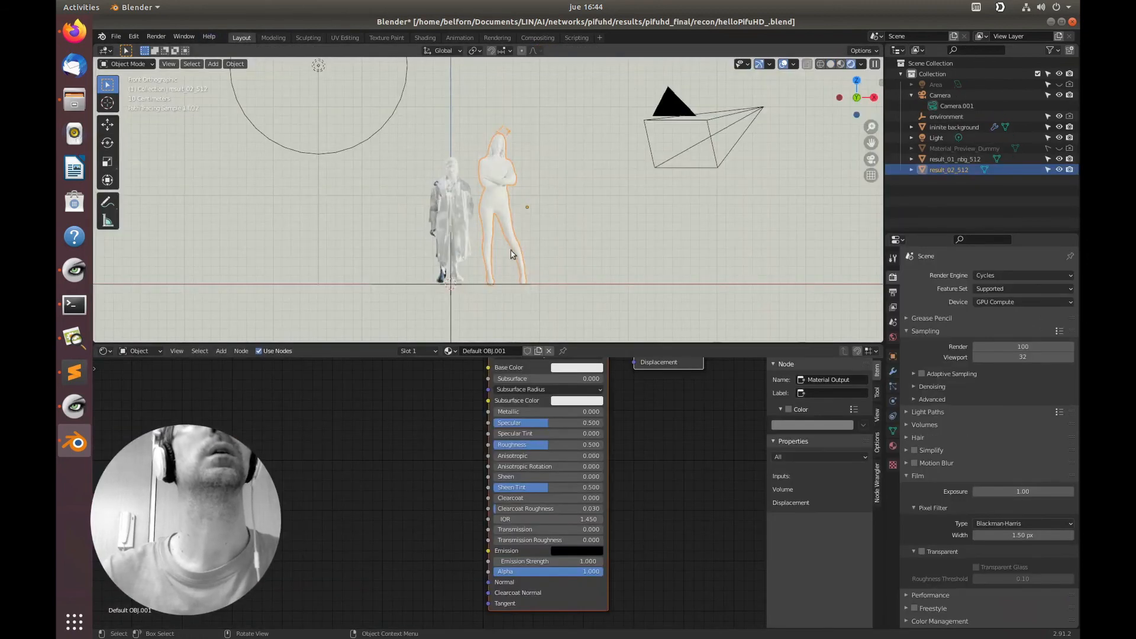
middle_drag(510, 252, 527, 272)
scroll(436, 427, down, 5)
middle_drag(406, 406, 504, 460)
key(shift+a)
click(485, 450)
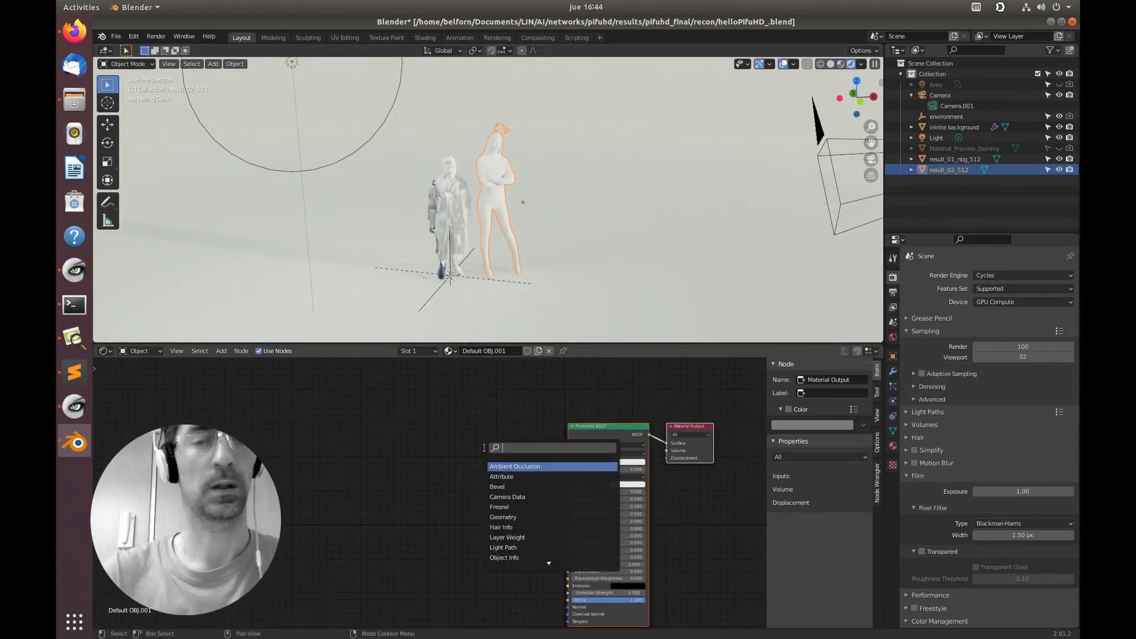
text(ima)
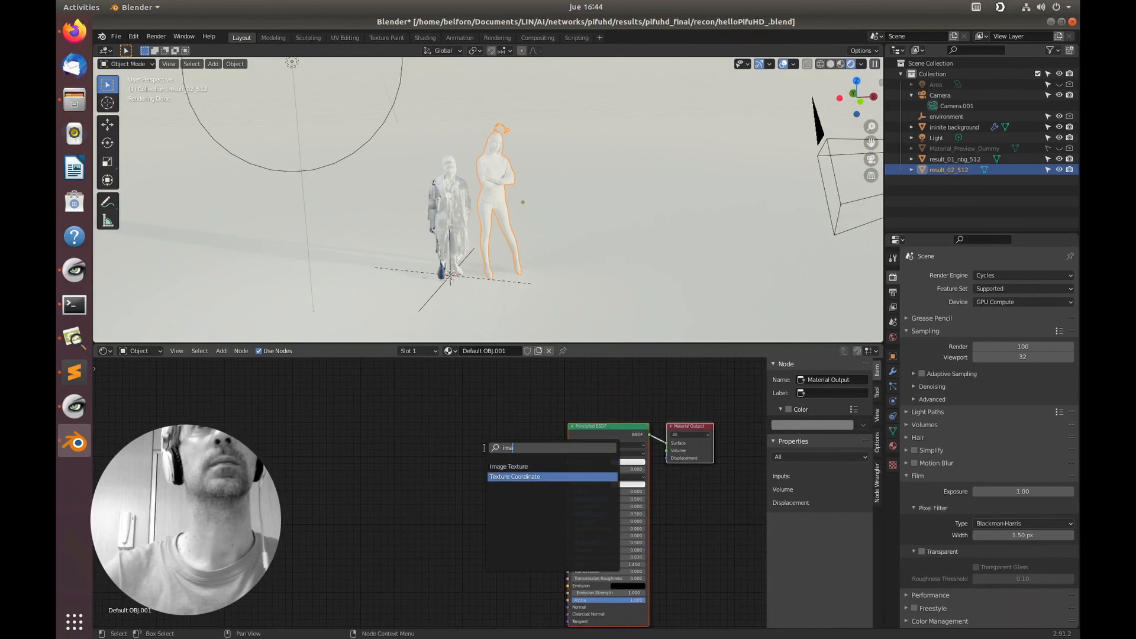
key(Return)
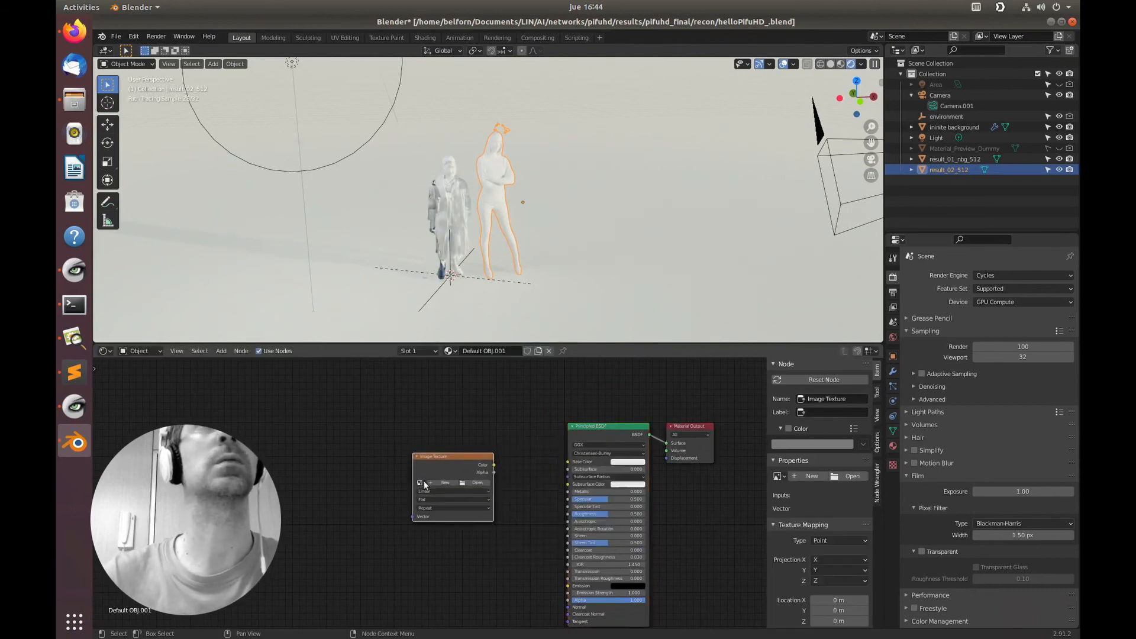
Assign image_part_001.jpg to the woman's Image Texture node and connect its Color to the Principled BSDF's Base Color.
click(422, 484)
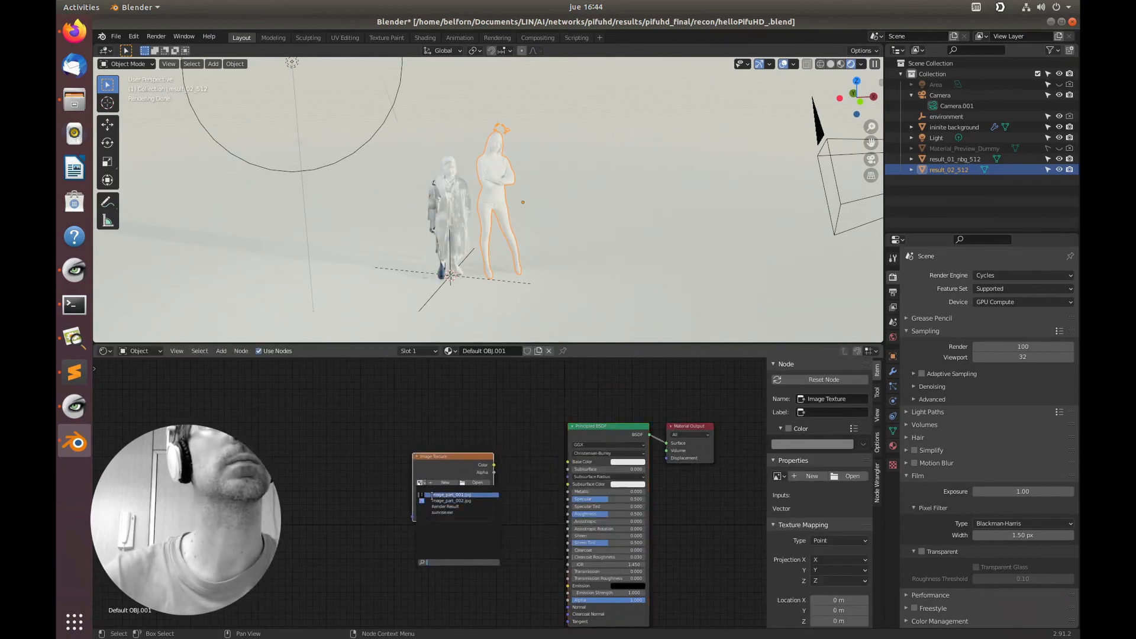
click(432, 507)
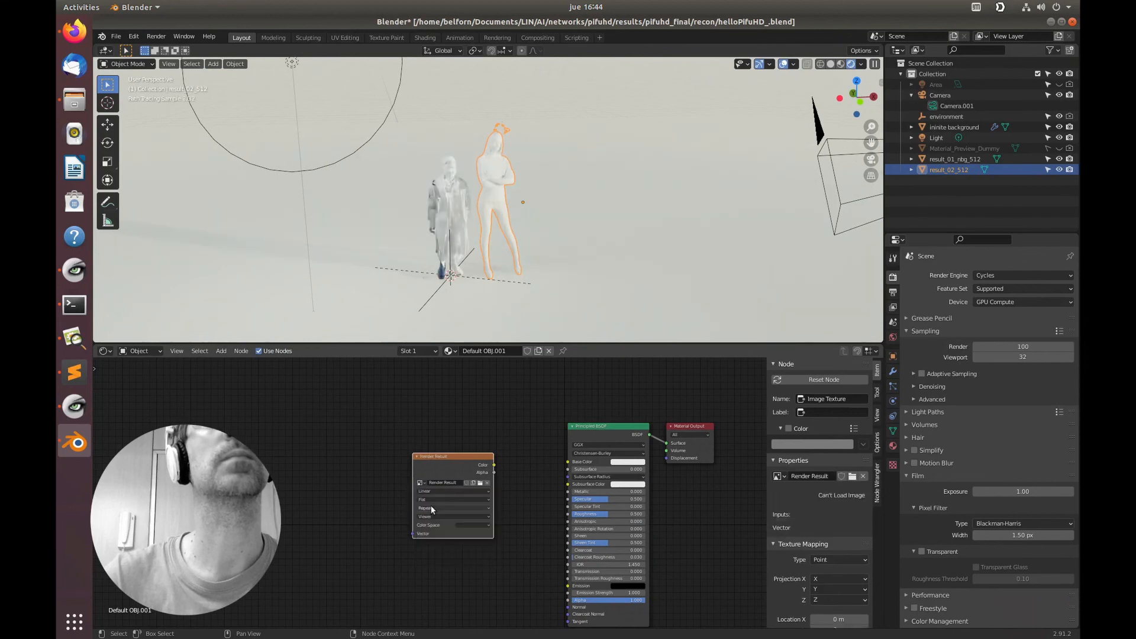
click(422, 482)
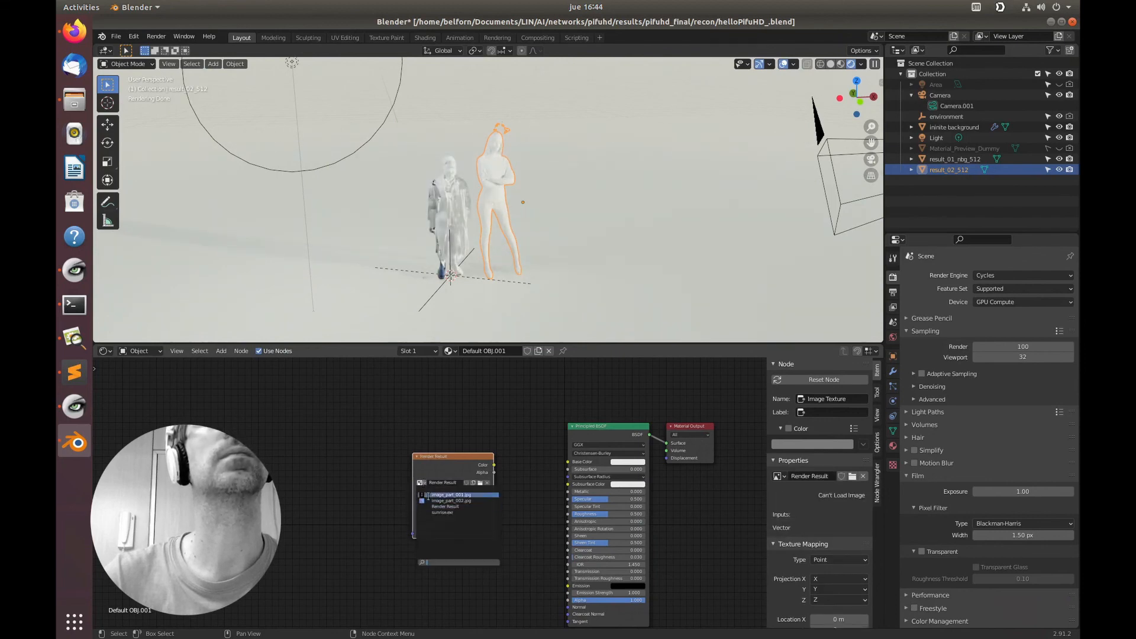
click(429, 495)
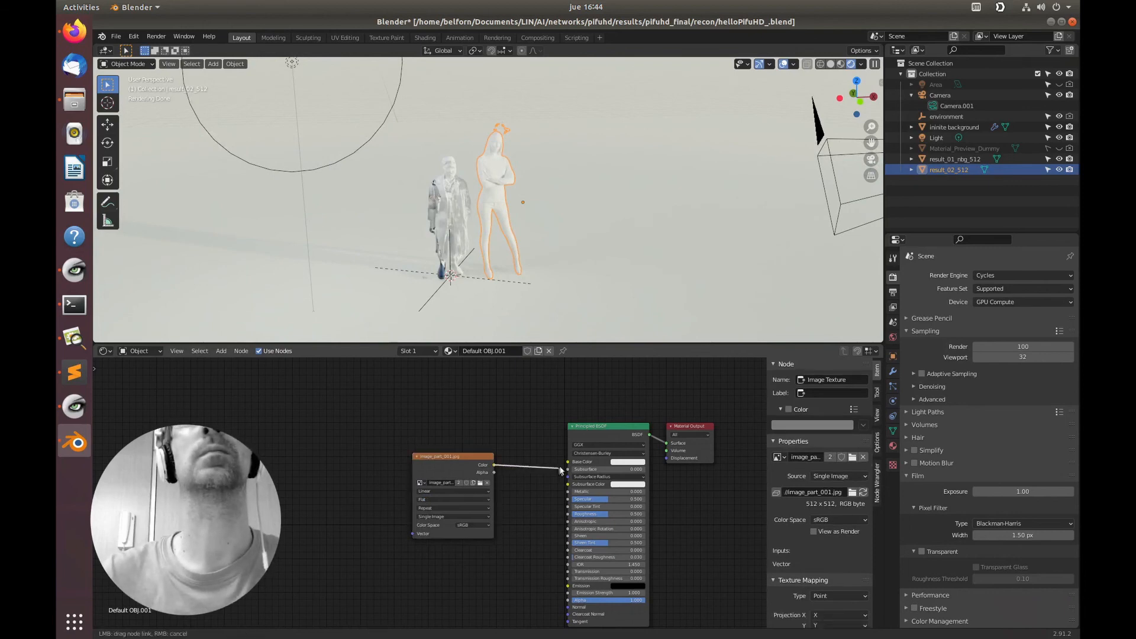
drag(493, 466, 567, 462)
Select the man's mesh and load image_part_001.jpg from the 01 folder into his base color texture node.
middle_drag(530, 233, 454, 229)
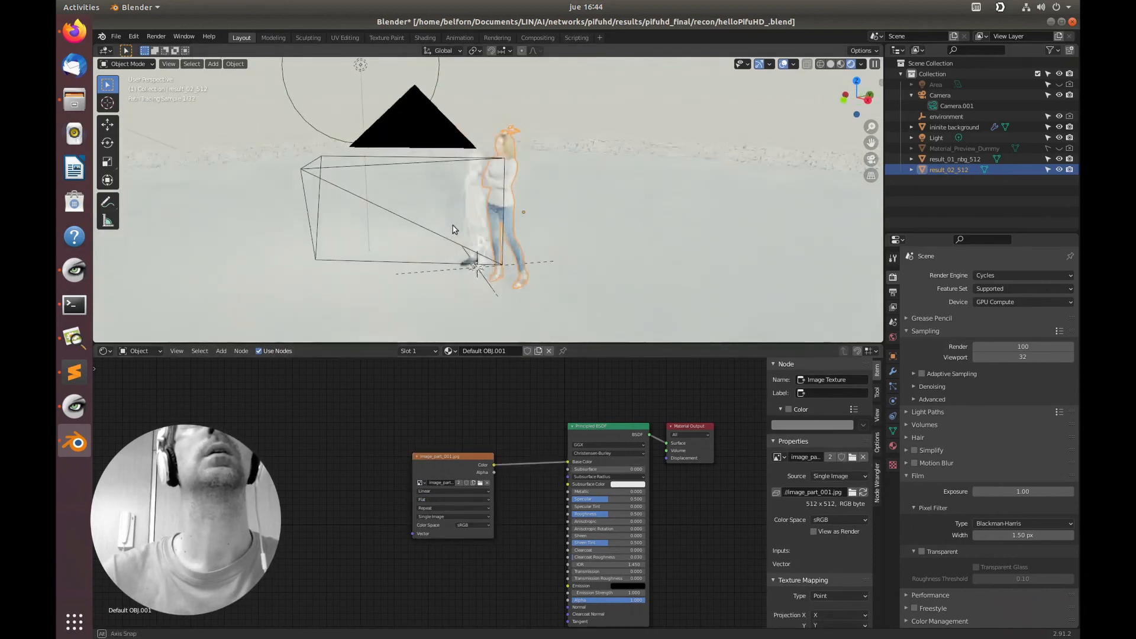
scroll(454, 229, down, 3)
scroll(510, 175, up, 8)
middle_drag(501, 177, 471, 216)
click(330, 231)
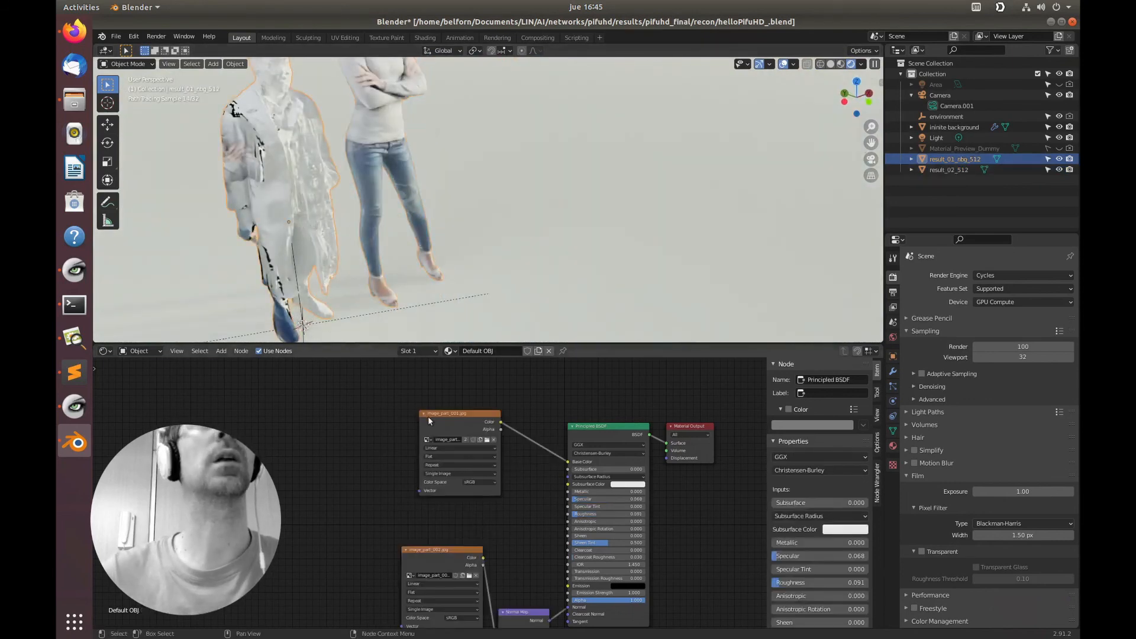
click(488, 444)
double_click(494, 137)
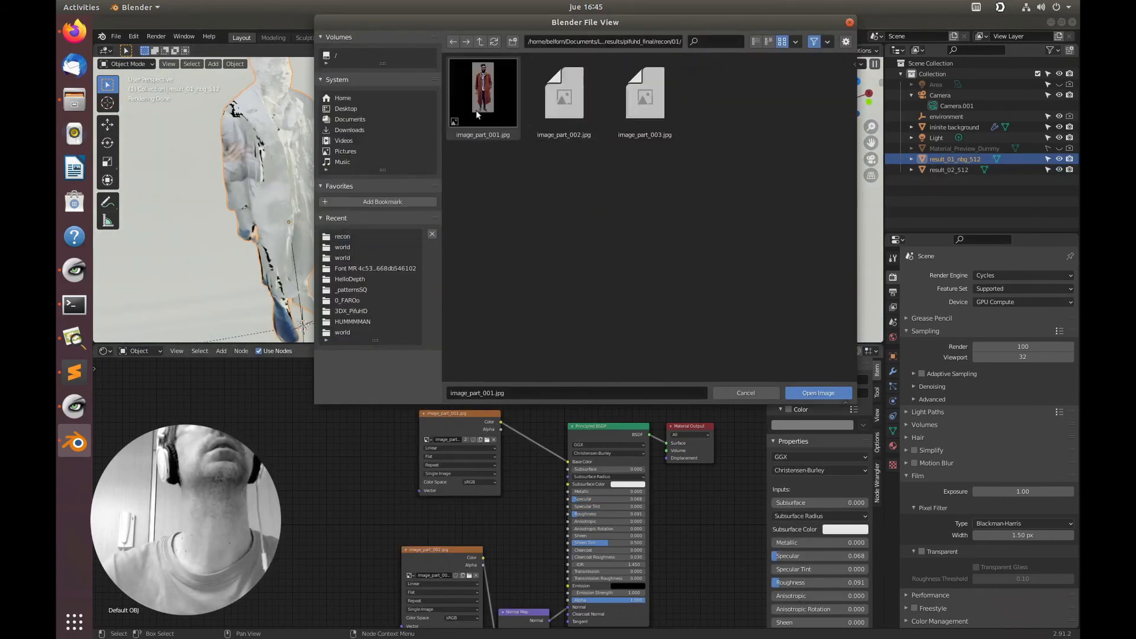
click(818, 393)
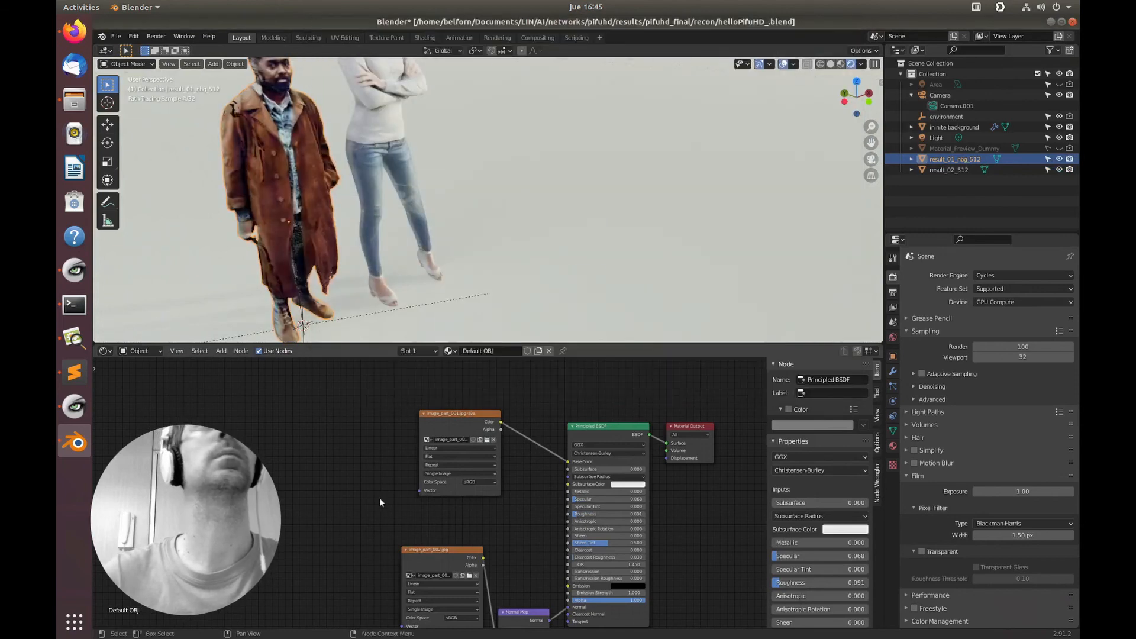
Load image_part_002.jpg from the 01 folder into the man's image texture node feeding the Normal Map.
middle_drag(381, 500, 372, 388)
click(478, 482)
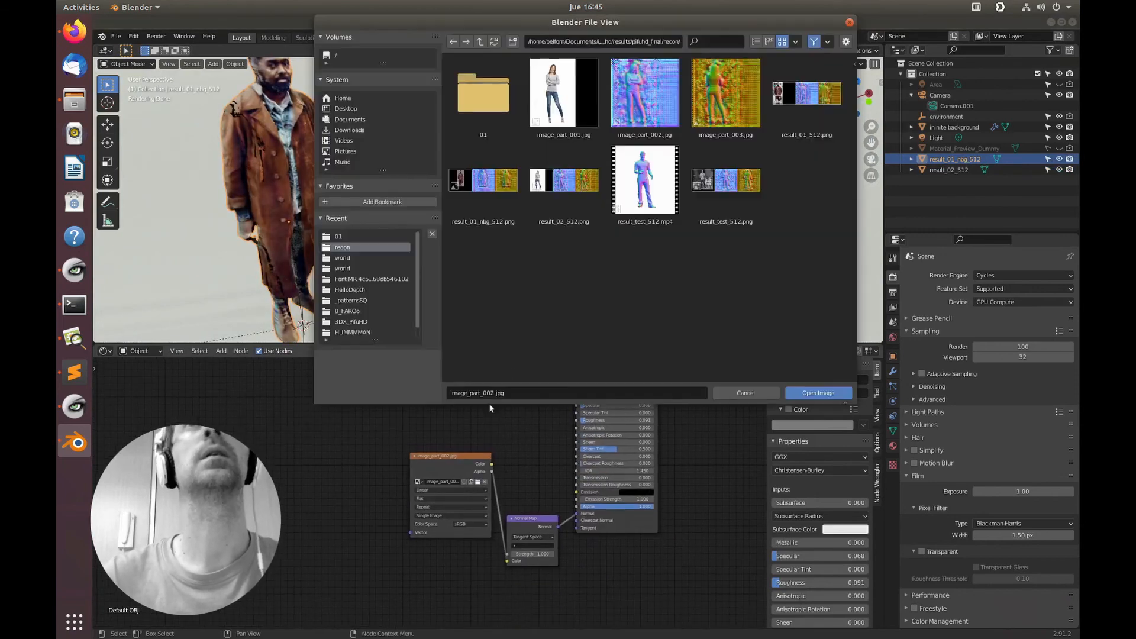
double_click(483, 95)
click(564, 95)
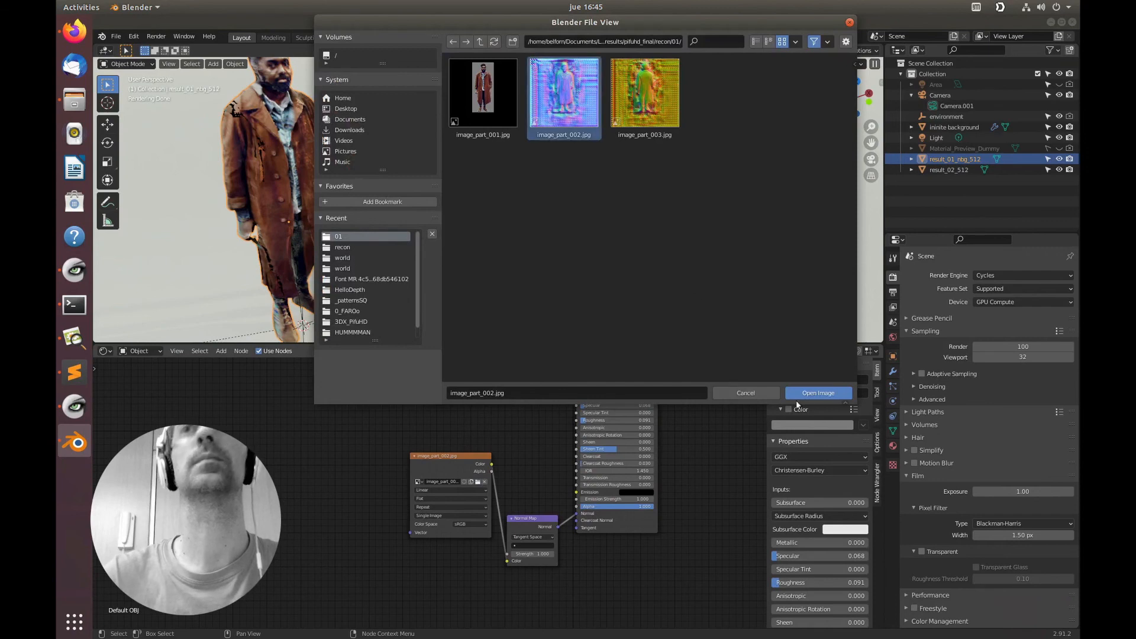
click(808, 396)
Select the woman's mesh and duplicate its Image Texture node, placing the copy below the original.
click(519, 262)
middle_drag(514, 215, 405, 199)
shift+middle_drag(554, 185, 482, 229)
click(481, 228)
click(467, 375)
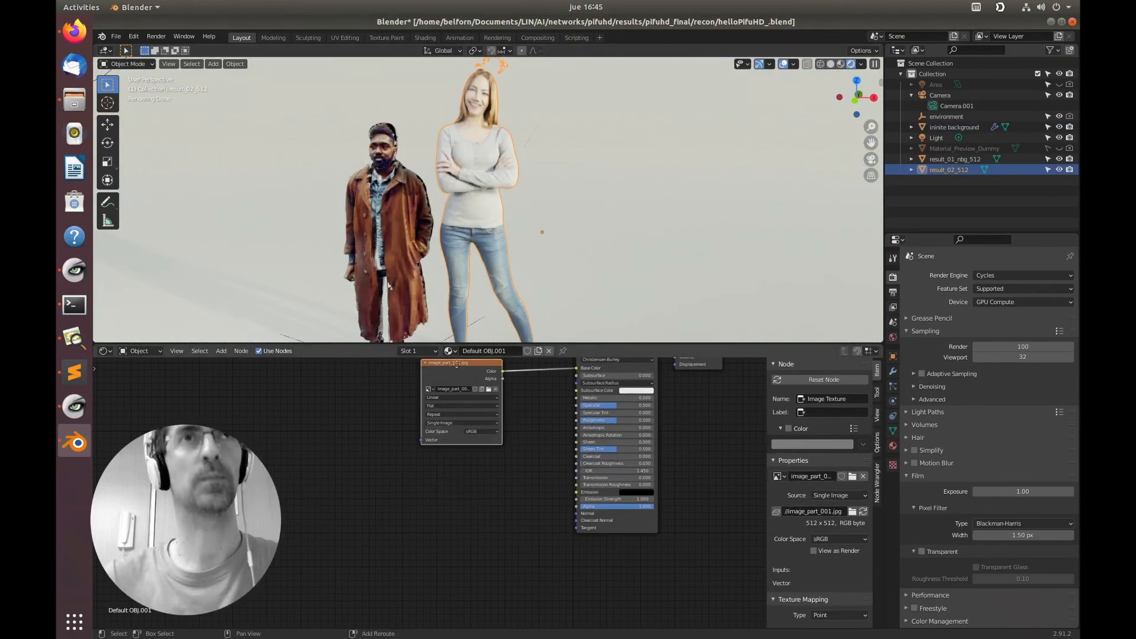
key(shift+d)
click(454, 528)
key(shift+s)
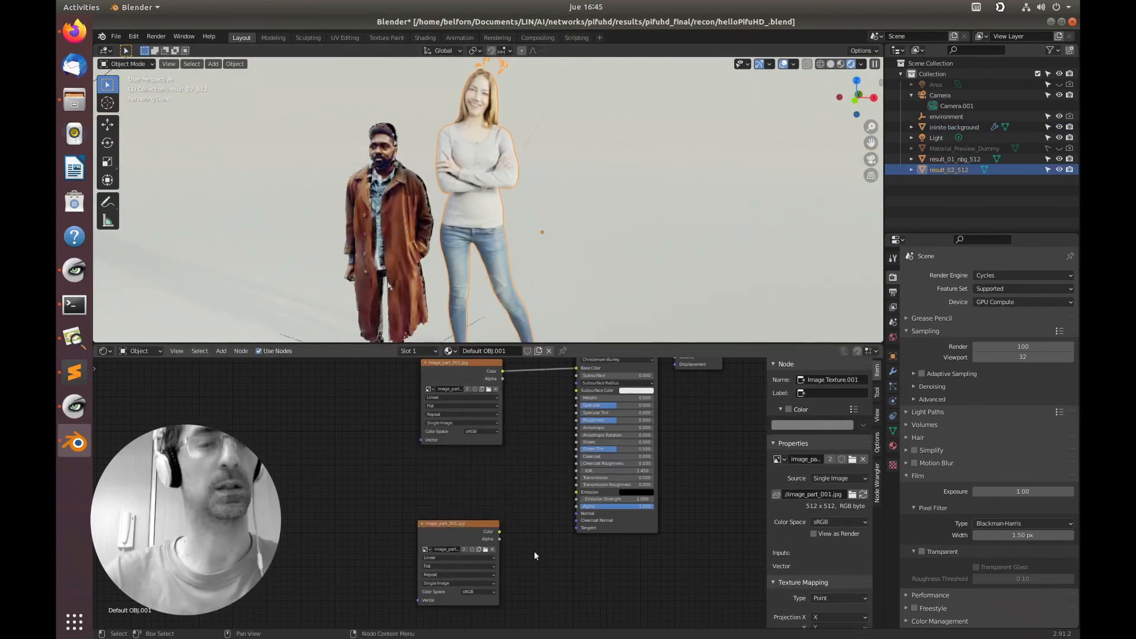
mouse_move(535, 553)
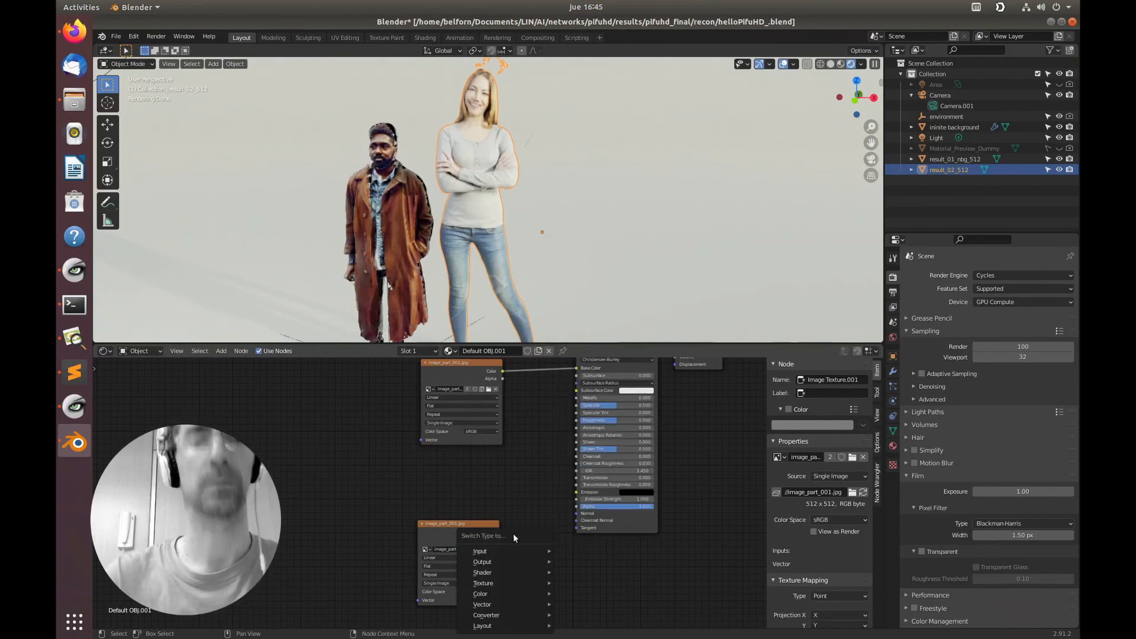
key(Escape)
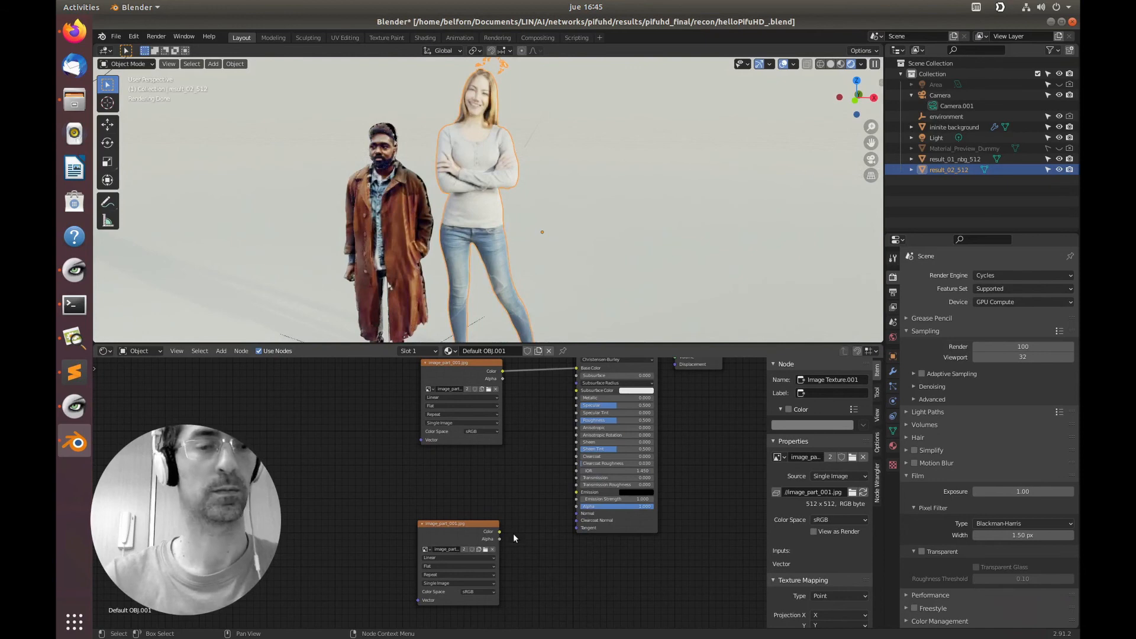
Add a Normal Map node between the duplicated Image Texture node and the Principled BSDF.
key(shift+a)
mouse_move(509, 532)
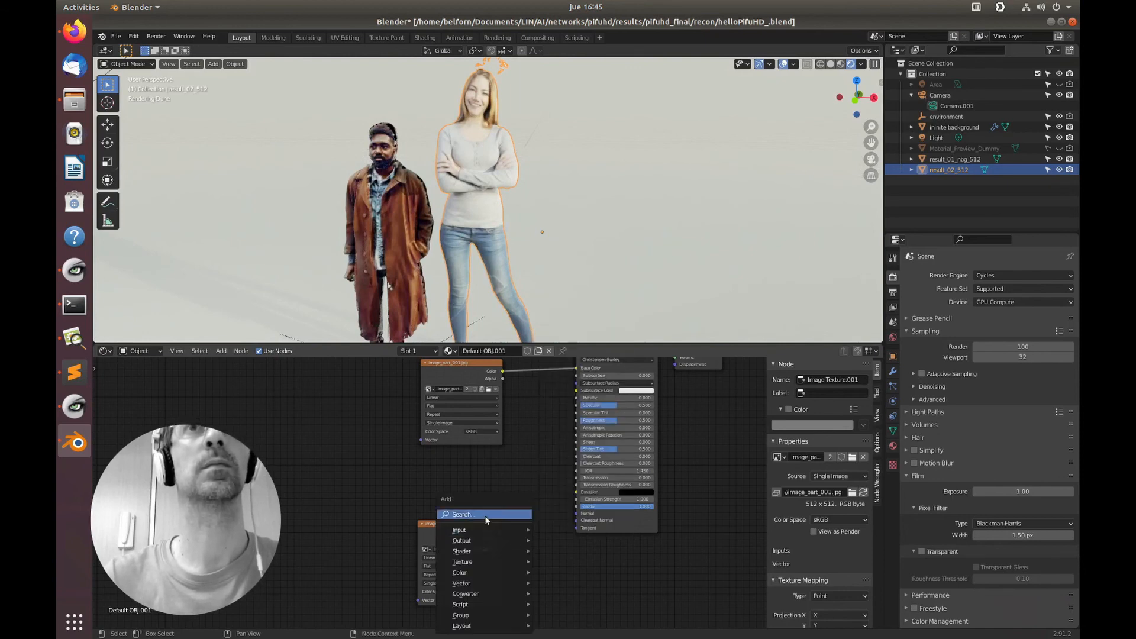
click(485, 515)
text(norm)
key(Down)
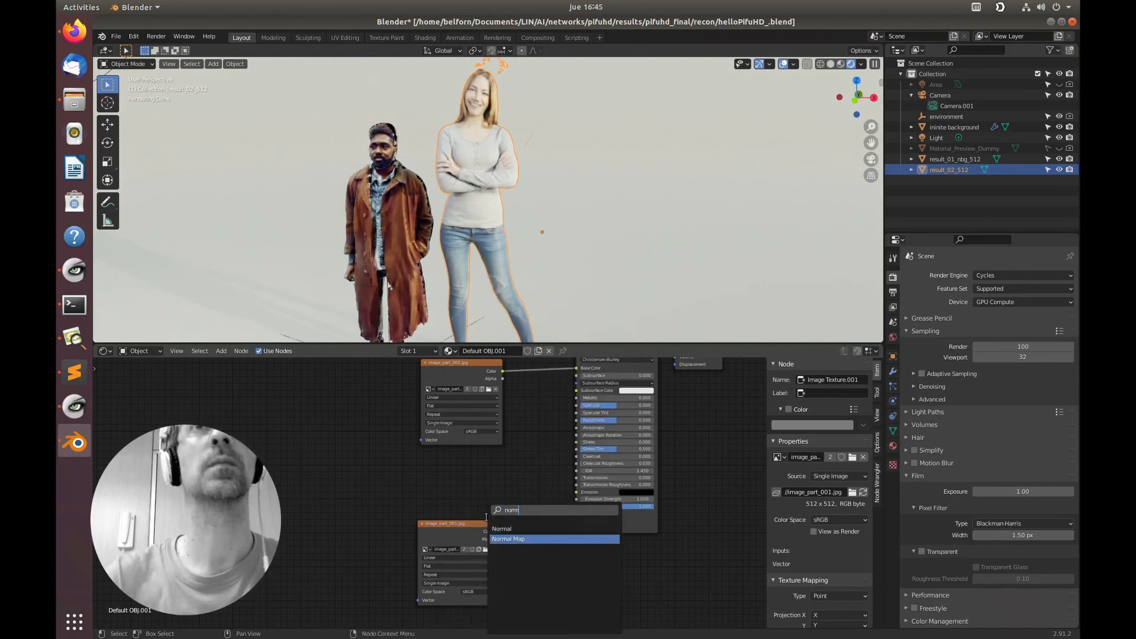
key(Return)
click(521, 503)
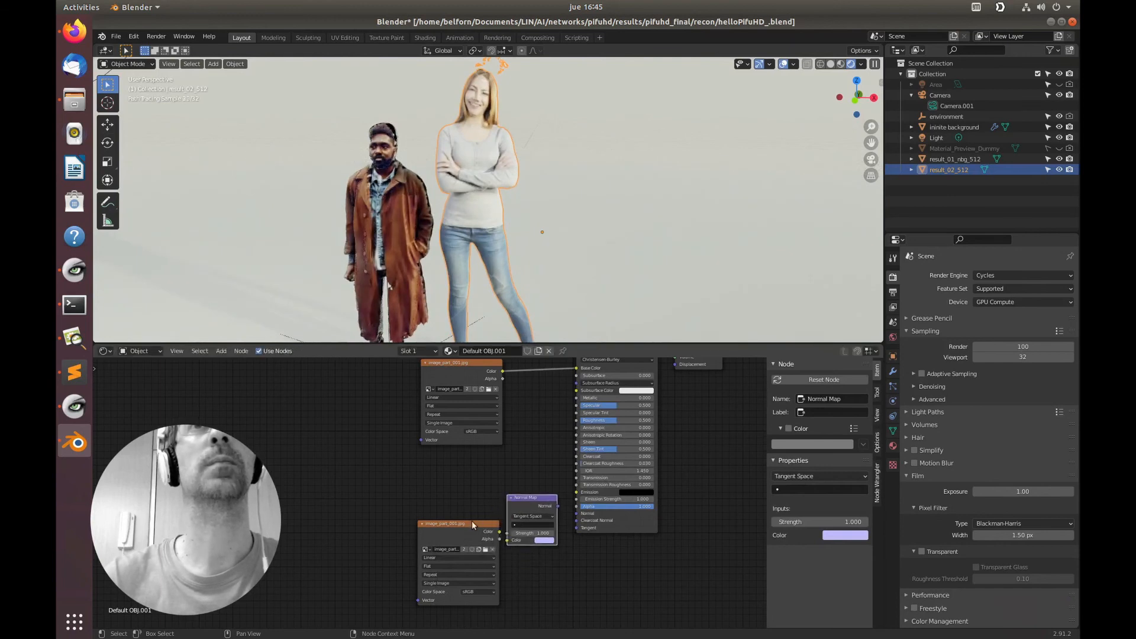
Load image_part_002.jpg into the duplicated Image Texture node and connect its Color through the Normal Map to the Principled BSDF's Normal input.
drag(471, 522, 393, 507)
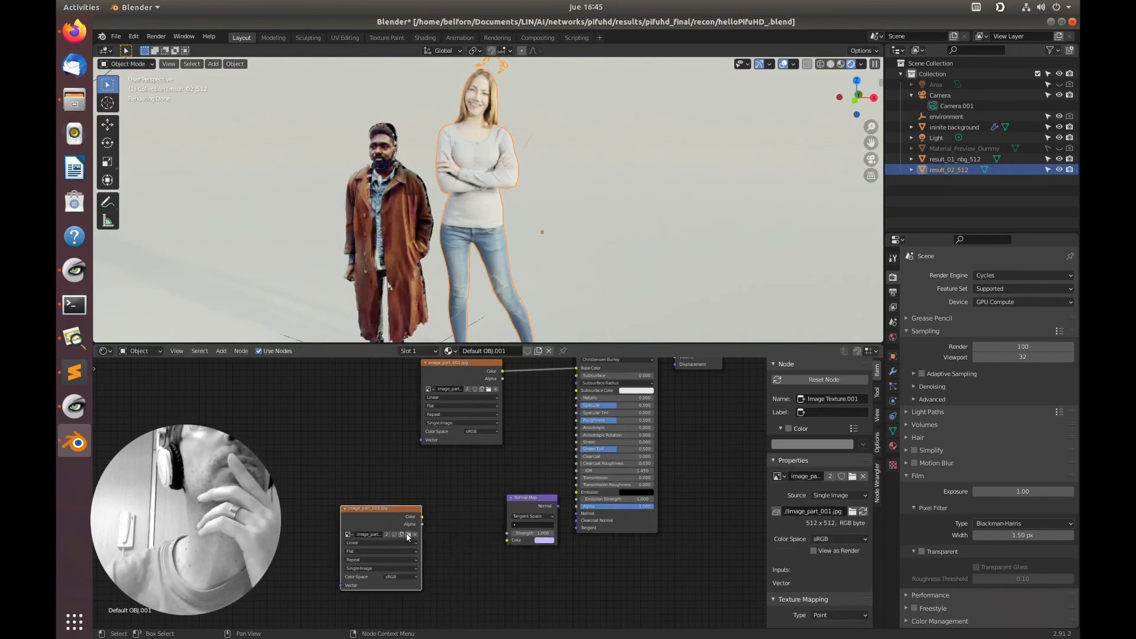
click(407, 534)
click(656, 104)
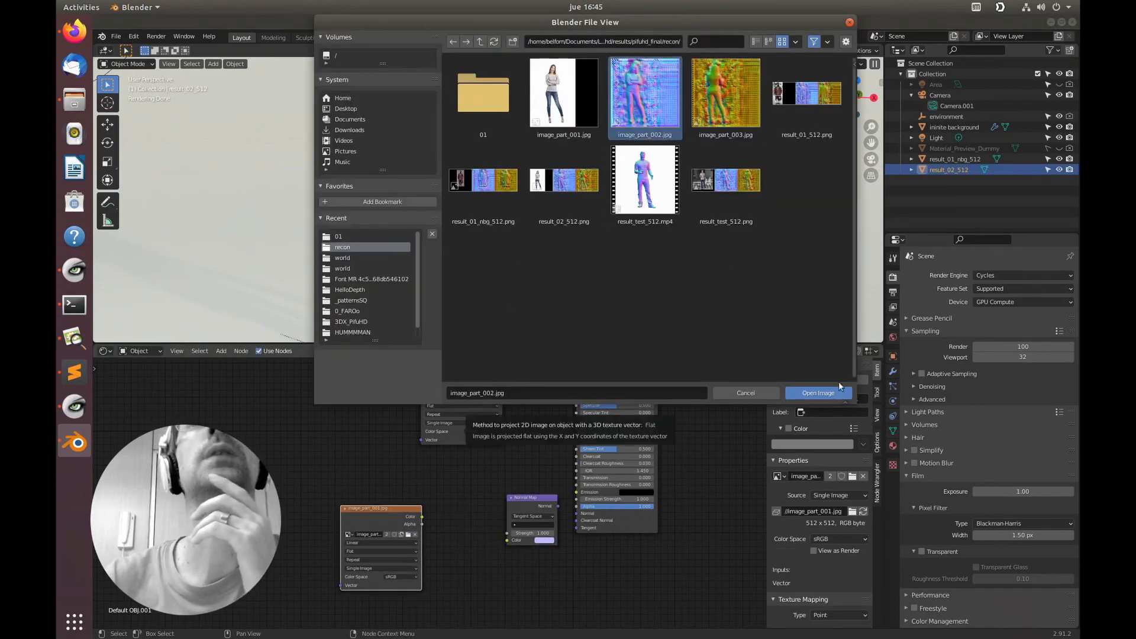
click(815, 397)
drag(422, 516, 508, 541)
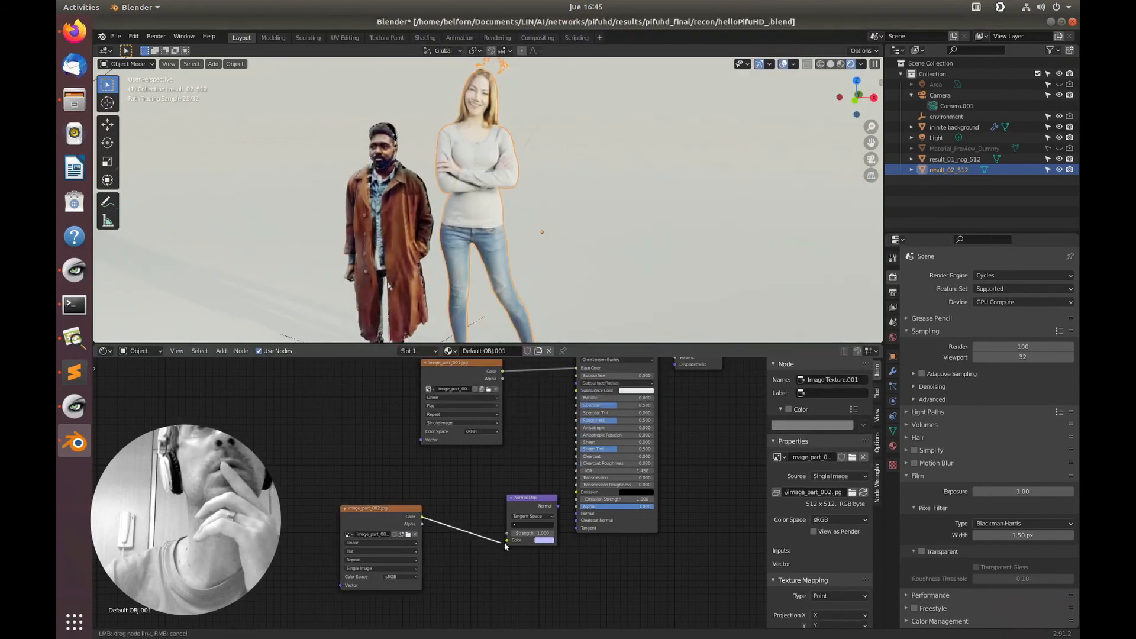
drag(536, 500, 578, 518)
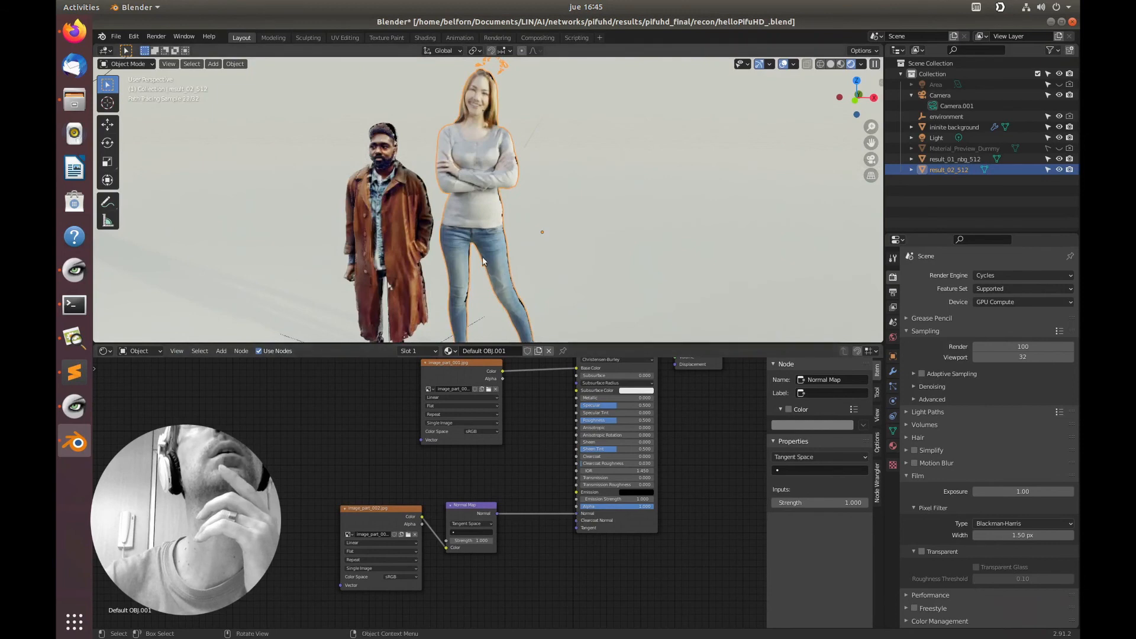
Disconnect the photo texture from Base Color and the Normal Map from Normal on the woman's Principled BSDF.
middle_drag(481, 218, 461, 224)
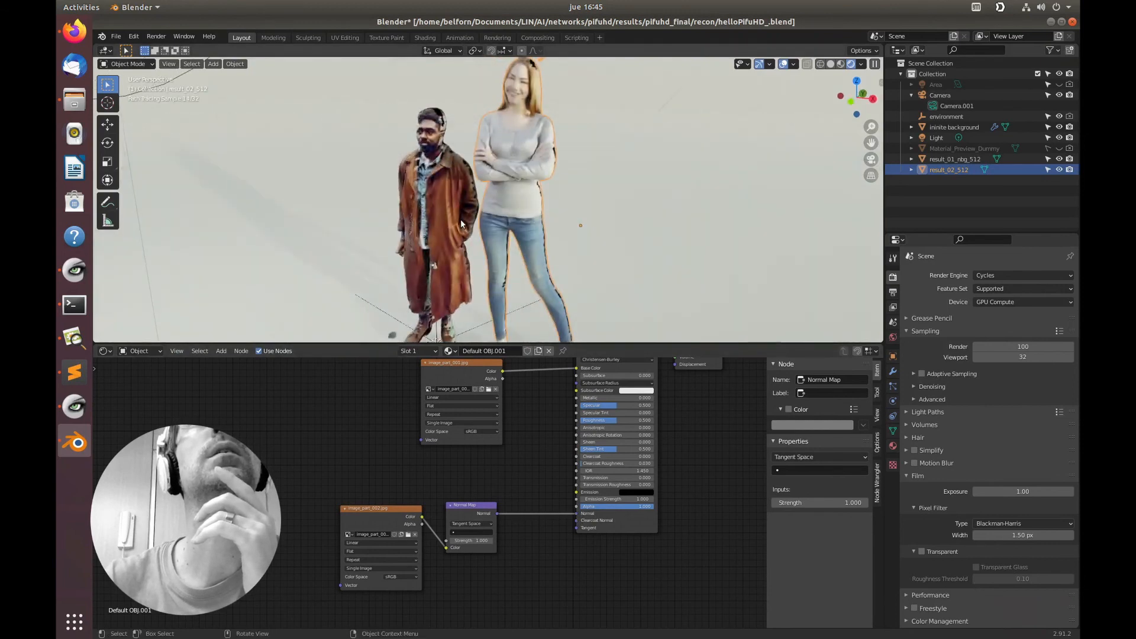
middle_drag(542, 186, 520, 174)
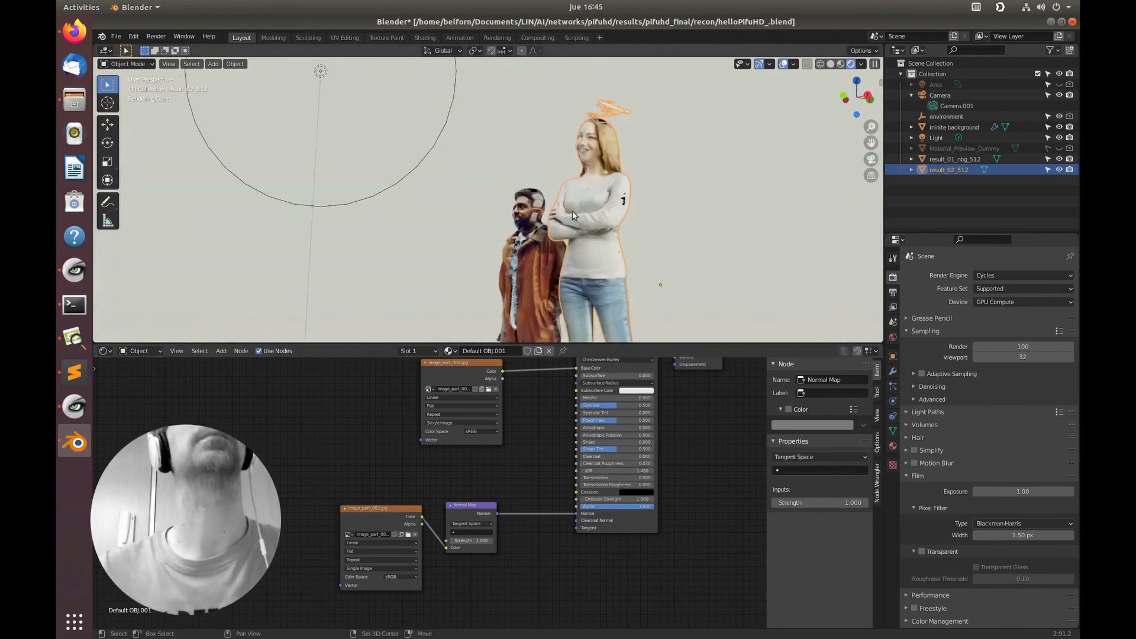
shift+middle_drag(572, 212, 554, 228)
scroll(553, 229, down, 2)
scroll(473, 189, up, 6)
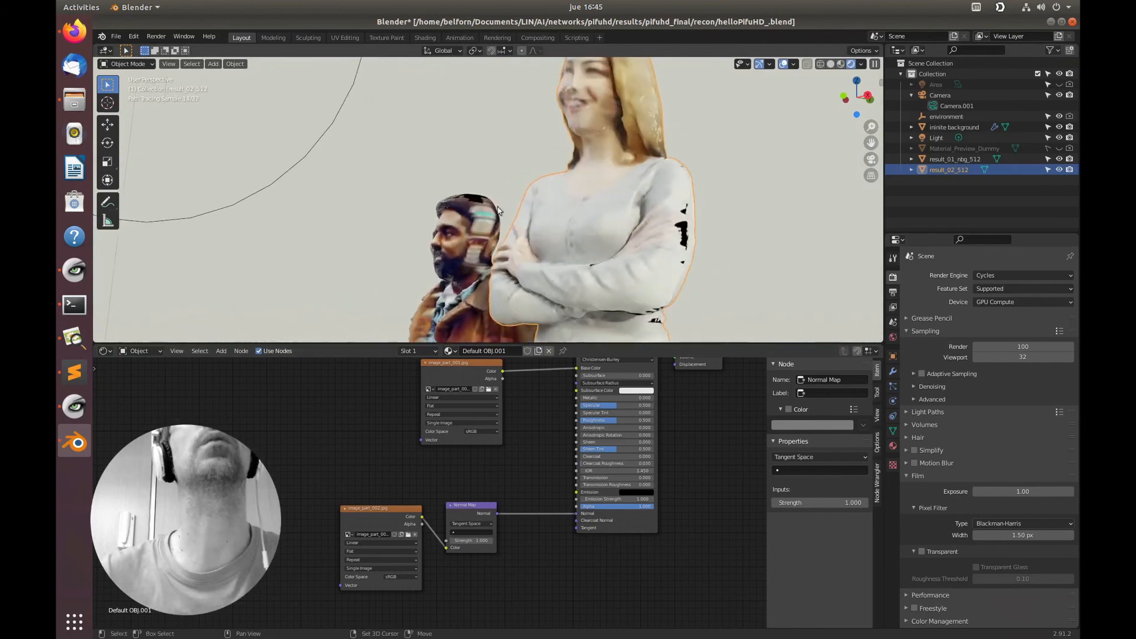
shift+middle_drag(498, 211, 468, 180)
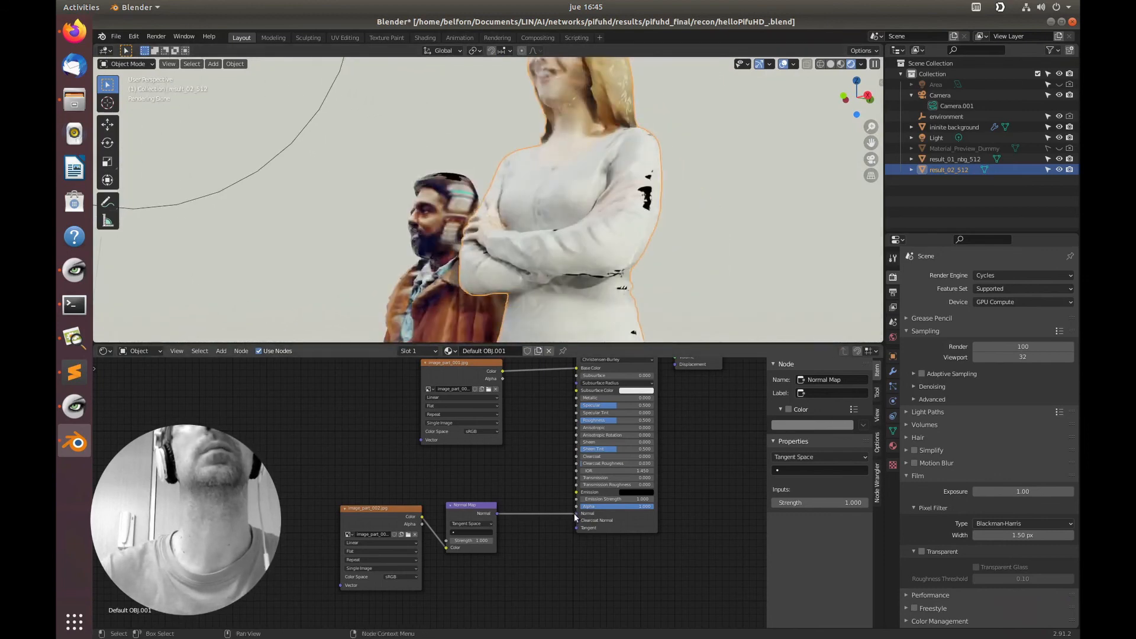
mouse_move(575, 515)
mouse_down()
mouse_move(539, 497)
mouse_move(576, 513)
mouse_up()
drag(576, 369, 531, 381)
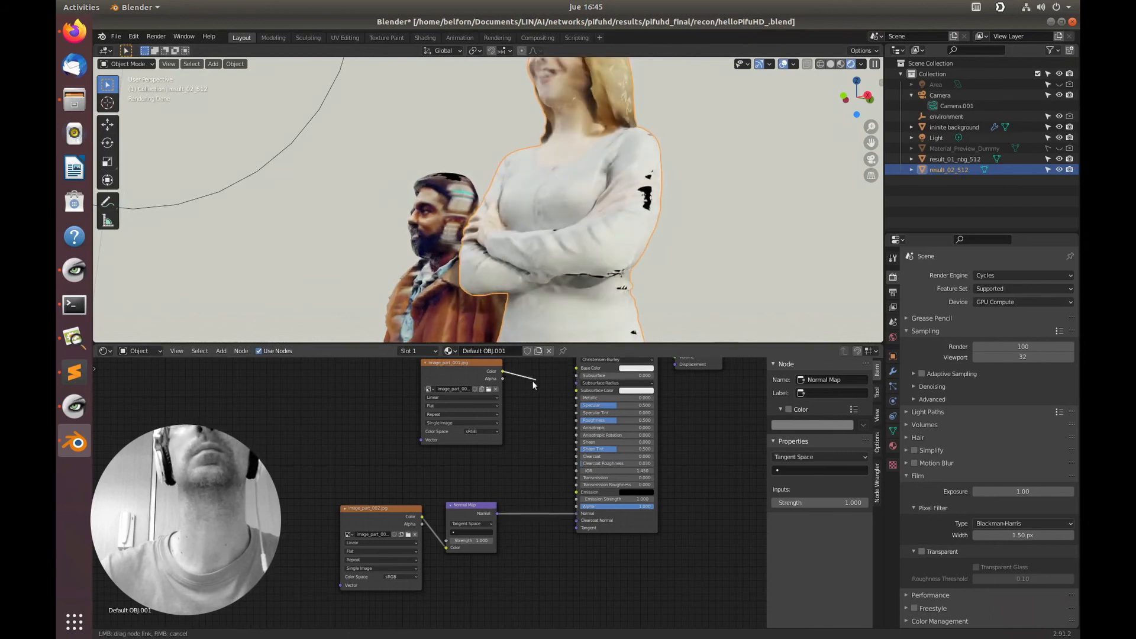
drag(577, 514, 556, 496)
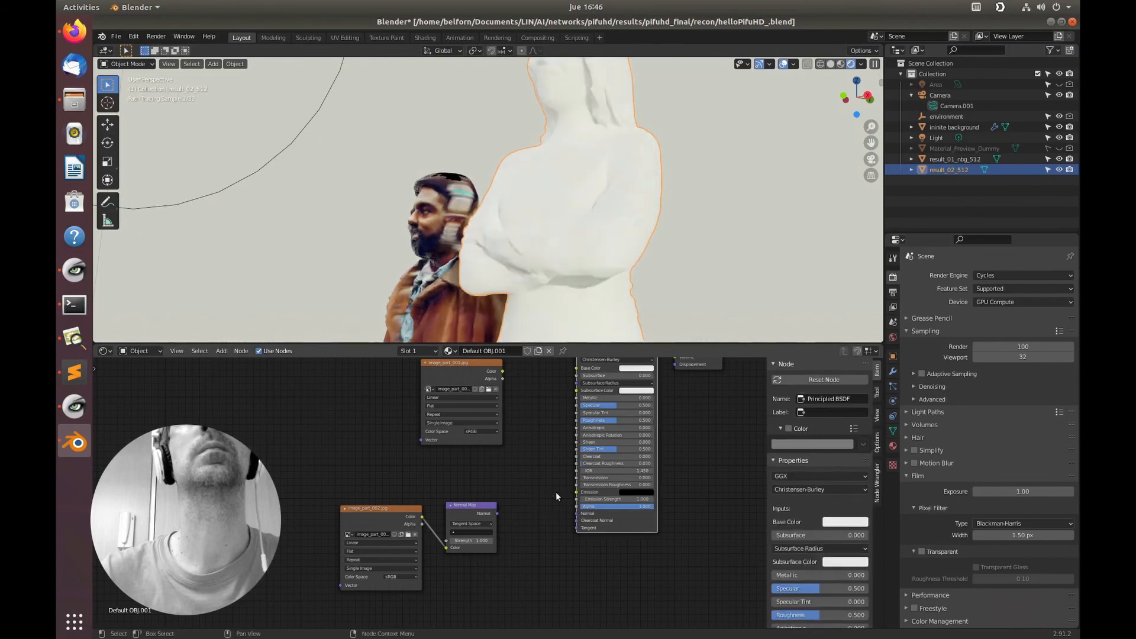
Rotate the environment empty about the global Z axis to change the lighting on the figures.
scroll(580, 272, up, 5)
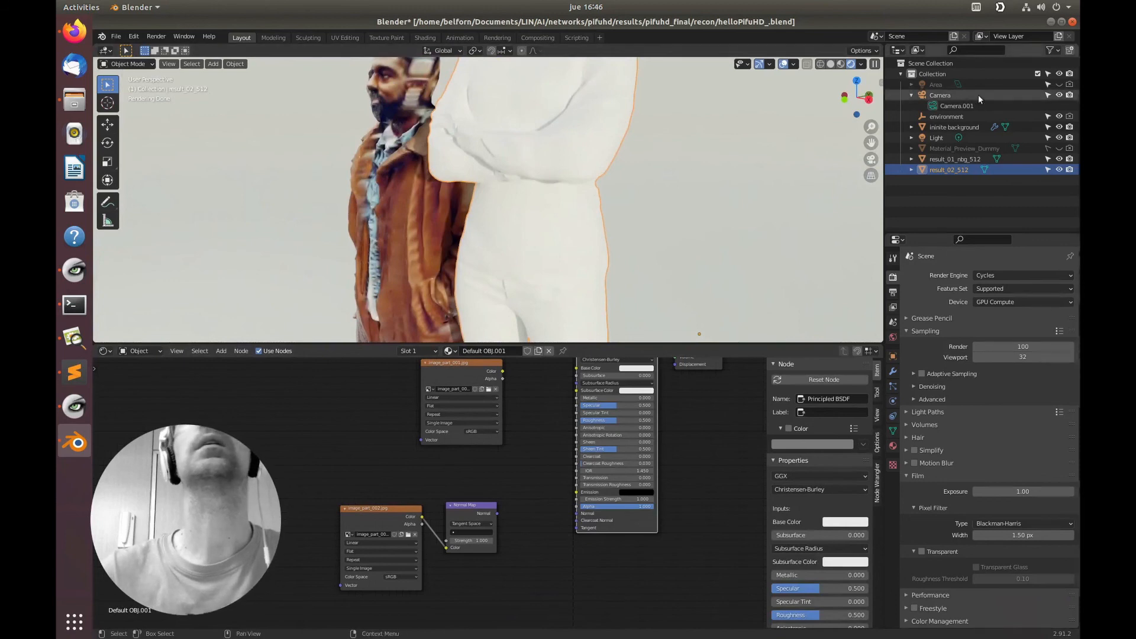
click(947, 117)
key(r)
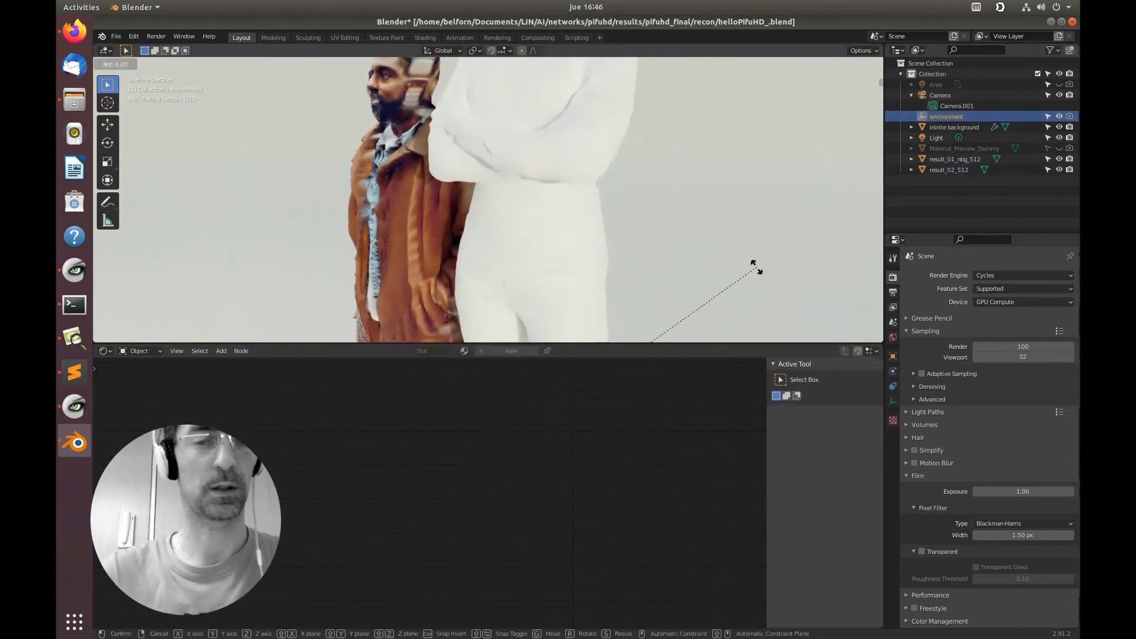
key(z)
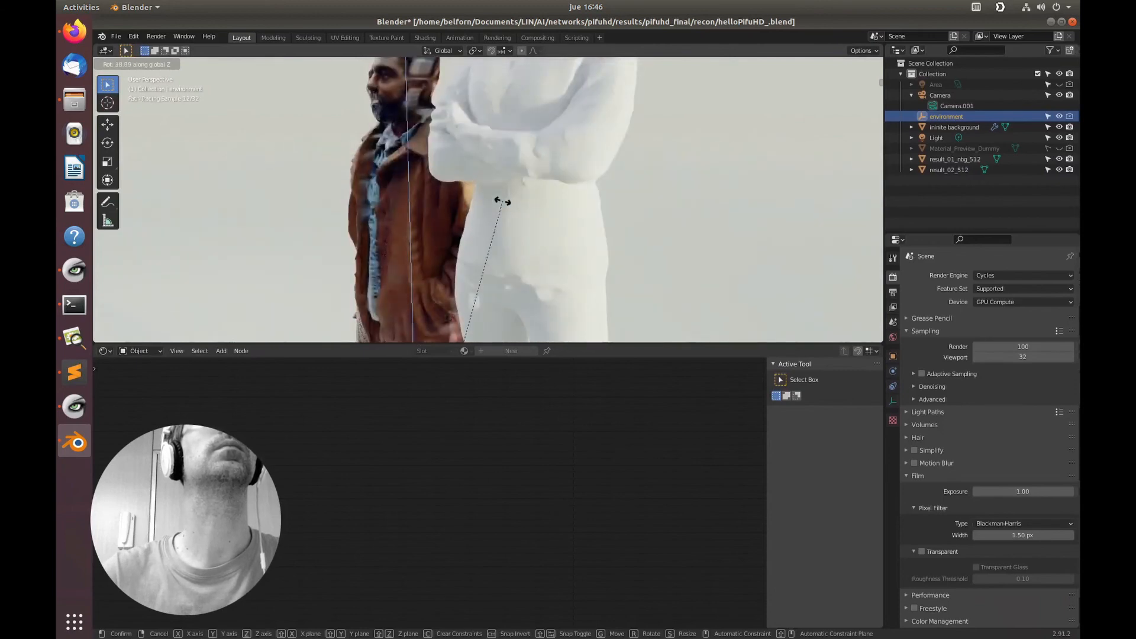
click(502, 201)
Reconnect the woman's Normal Map to the Principled BSDF's Normal input and the image_part_001.jpg Color to Base Color.
click(559, 245)
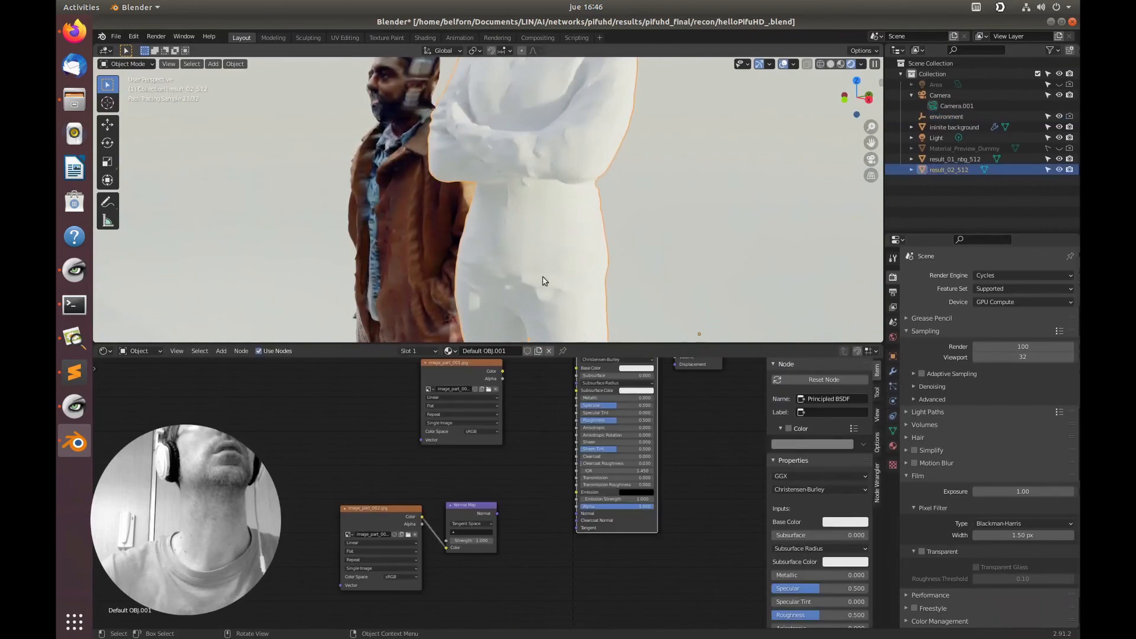
drag(496, 514, 576, 519)
middle_drag(537, 248, 527, 300)
middle_drag(488, 167, 545, 187)
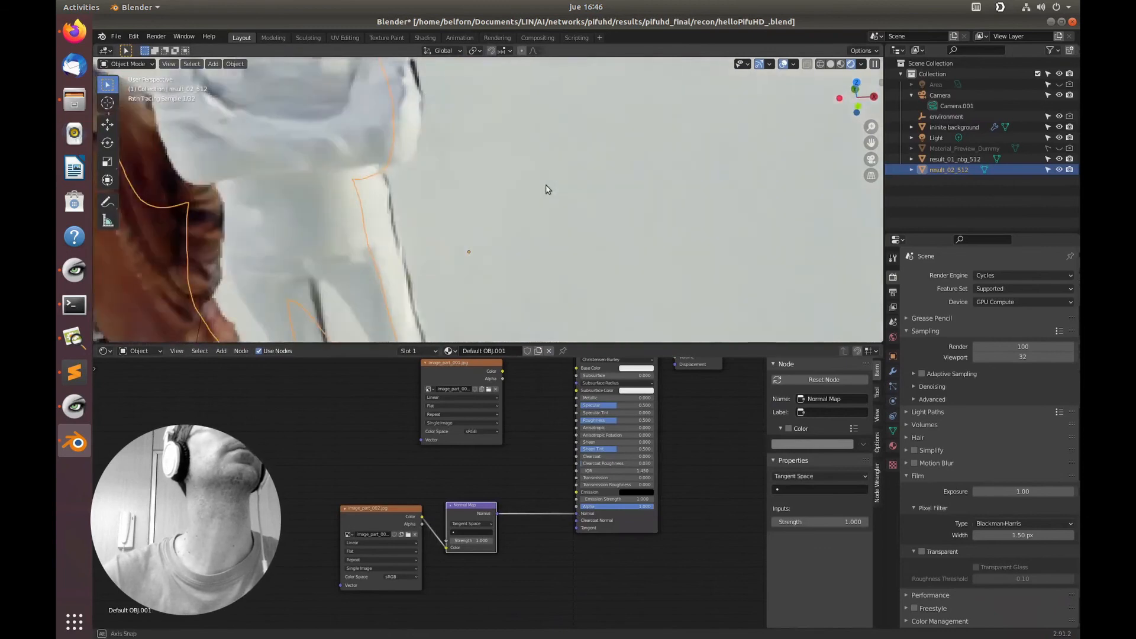
shift+middle_drag(449, 170, 665, 297)
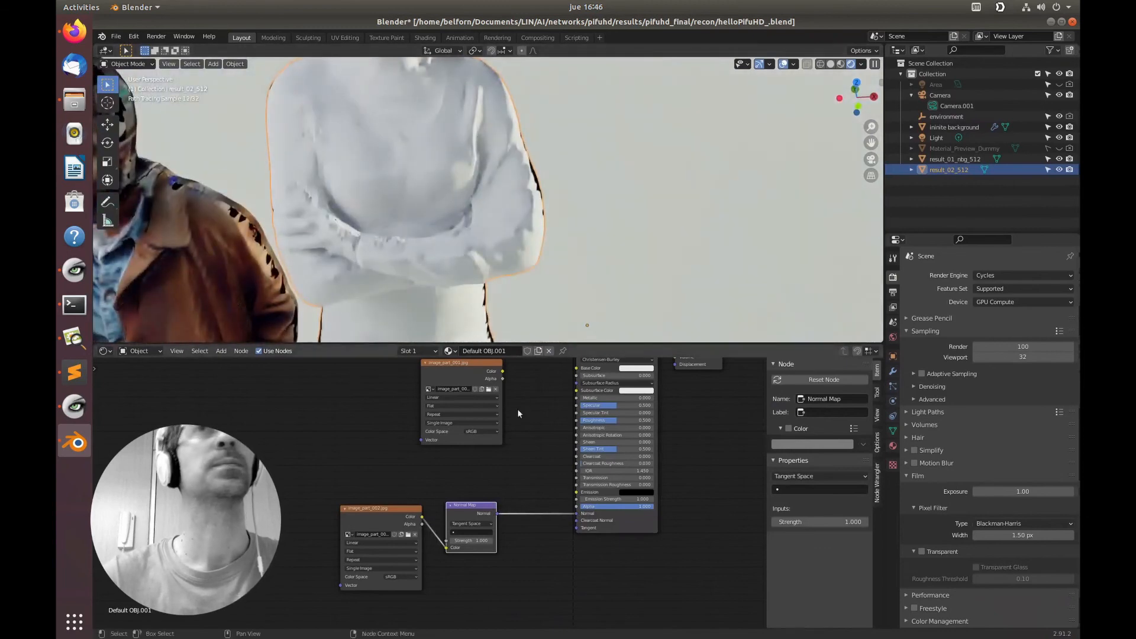
drag(502, 372, 576, 369)
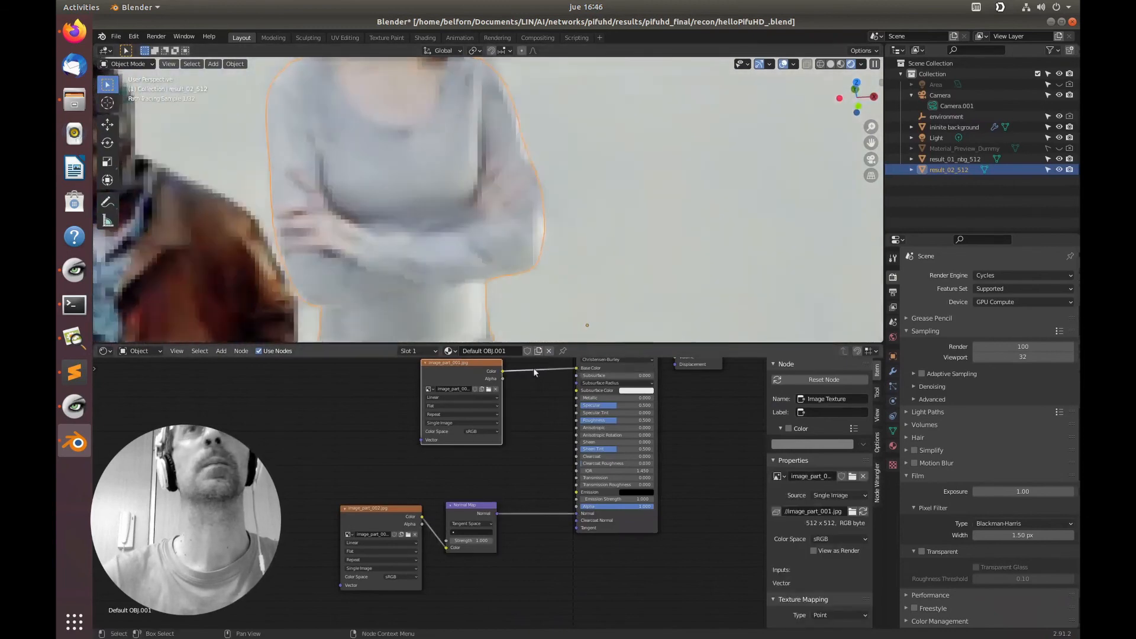
Examine the textured man and woman together from different angles and distances in the rendered view.
scroll(423, 233, down, 3)
scroll(424, 235, down, 3)
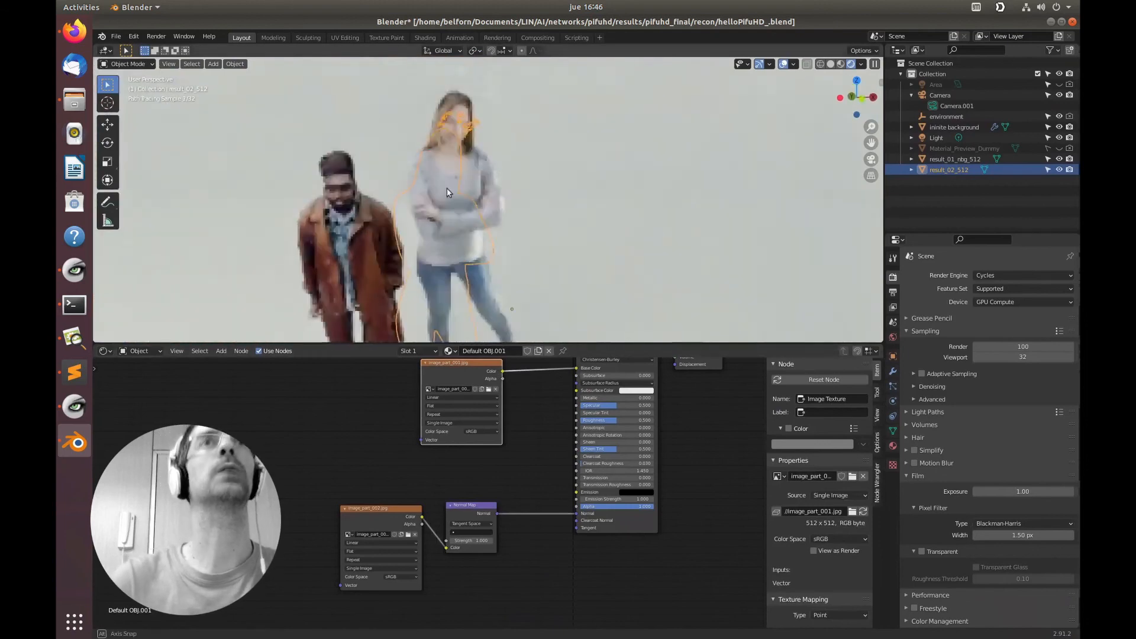
middle_drag(408, 281, 596, 174)
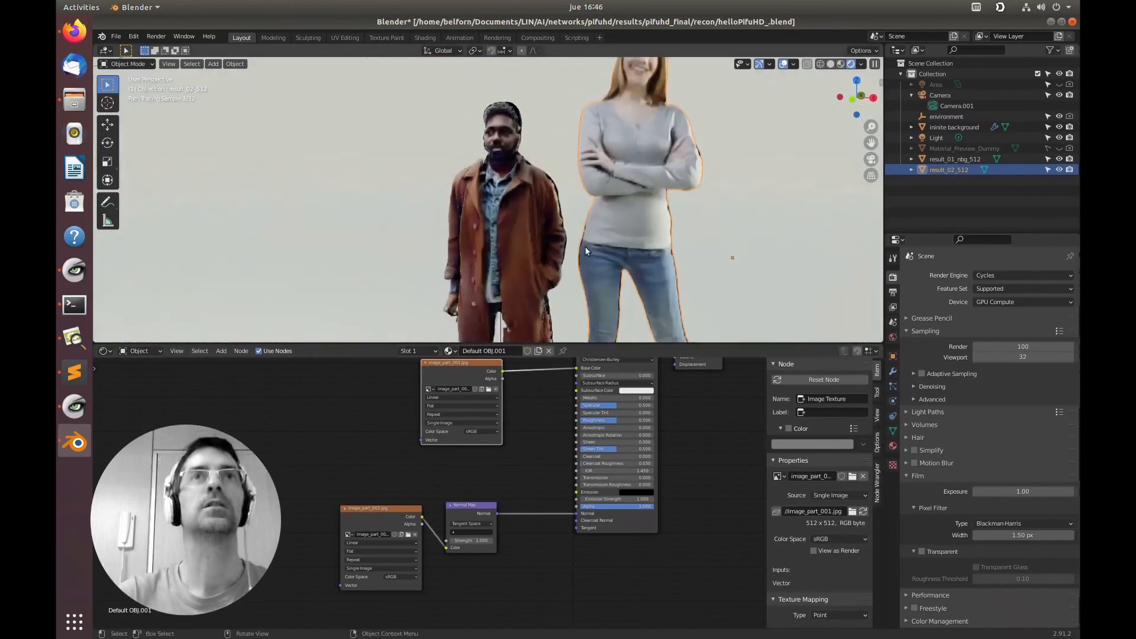
scroll(567, 209, down, 2)
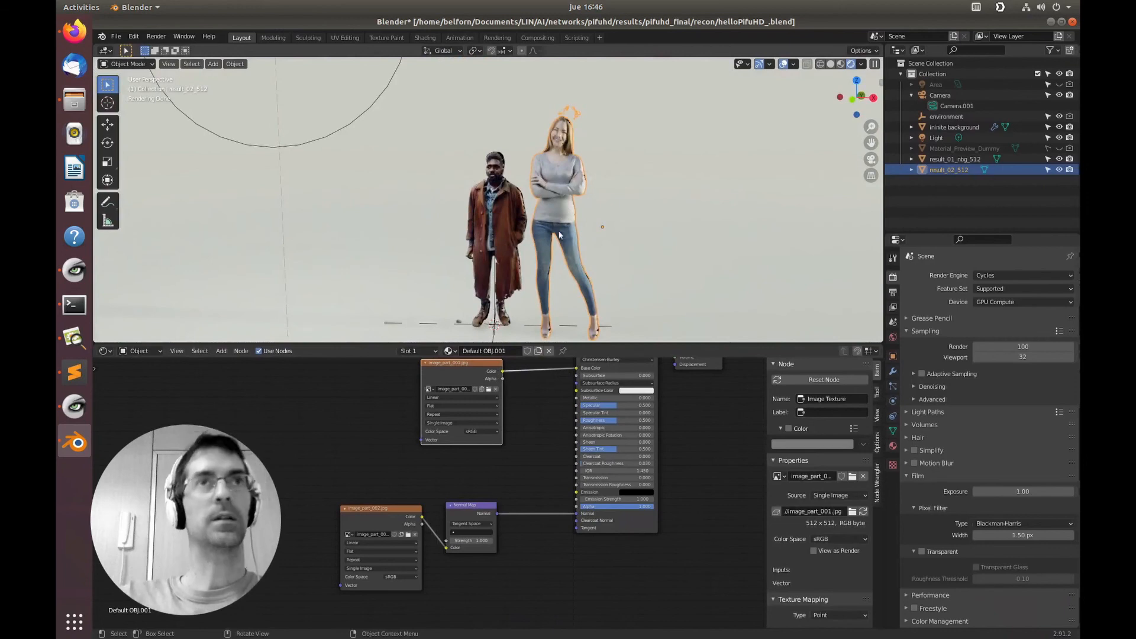
mouse_move(559, 234)
middle_down()
mouse_move(511, 236)
mouse_move(776, 231)
mouse_move(705, 251)
mouse_move(859, 239)
mouse_move(474, 221)
mouse_move(514, 190)
mouse_move(399, 195)
mouse_move(514, 197)
mouse_move(514, 208)
mouse_move(543, 172)
mouse_move(616, 168)
middle_up()
scroll(544, 172, down, 4)
scroll(546, 176, up, 6)
scroll(542, 200, down, 3)
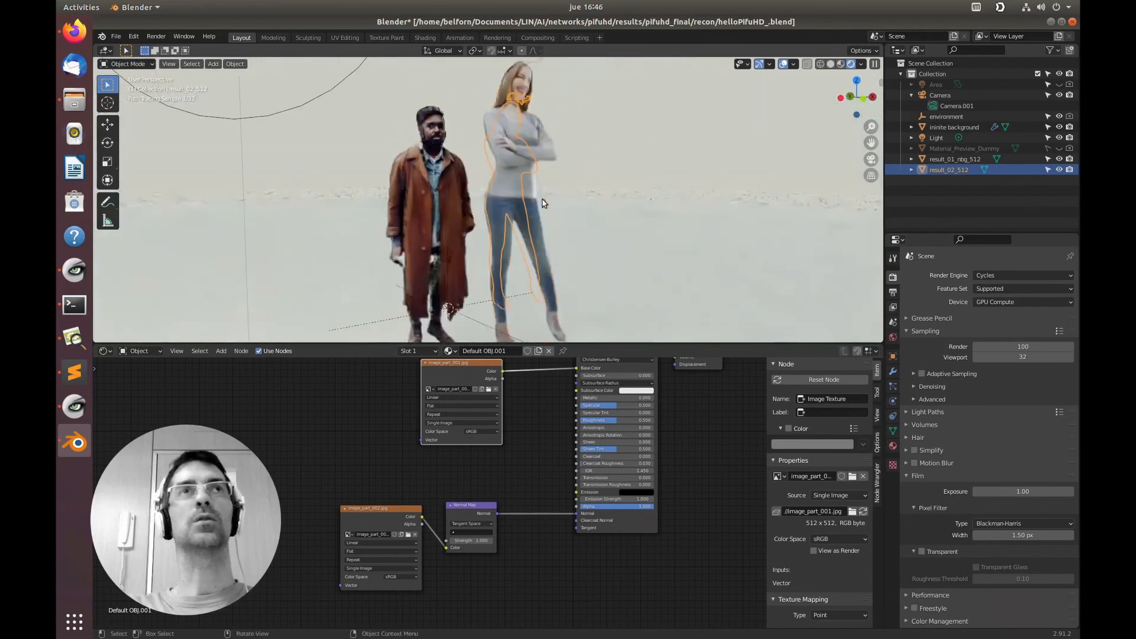